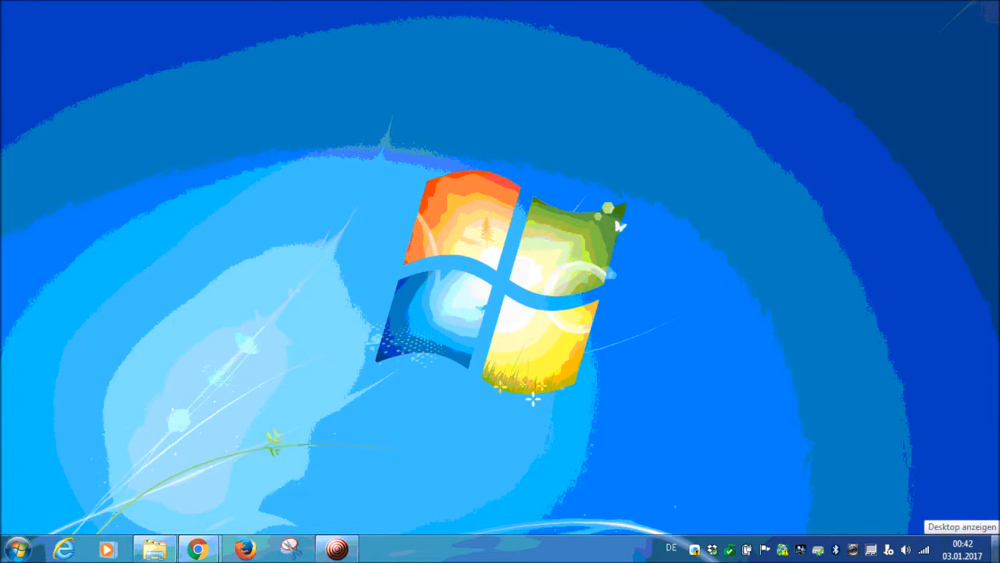
- Switch to Chrome and view the InfiniteFlightAirportEditing Airports repository on GitHub
click(996, 547)
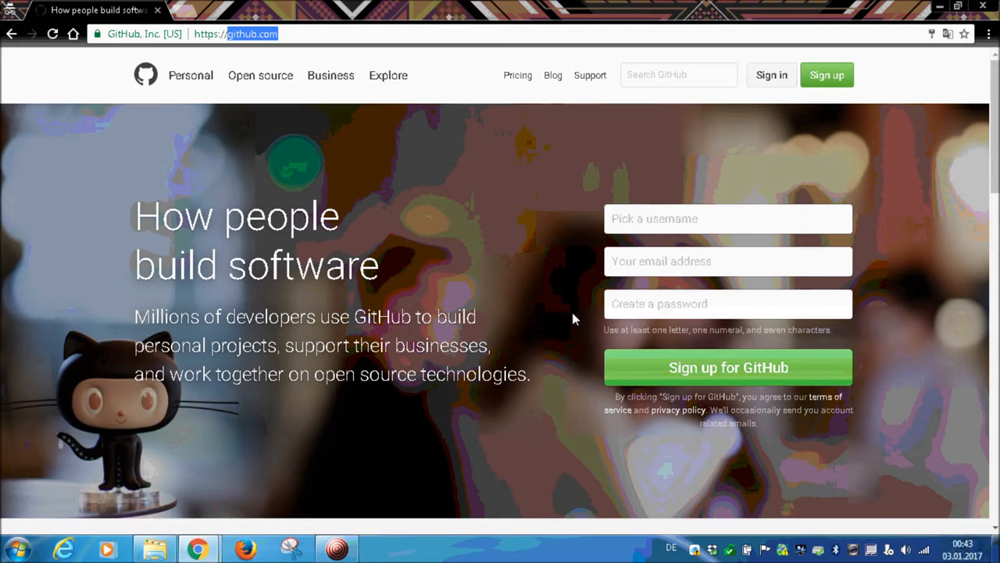
click(996, 549)
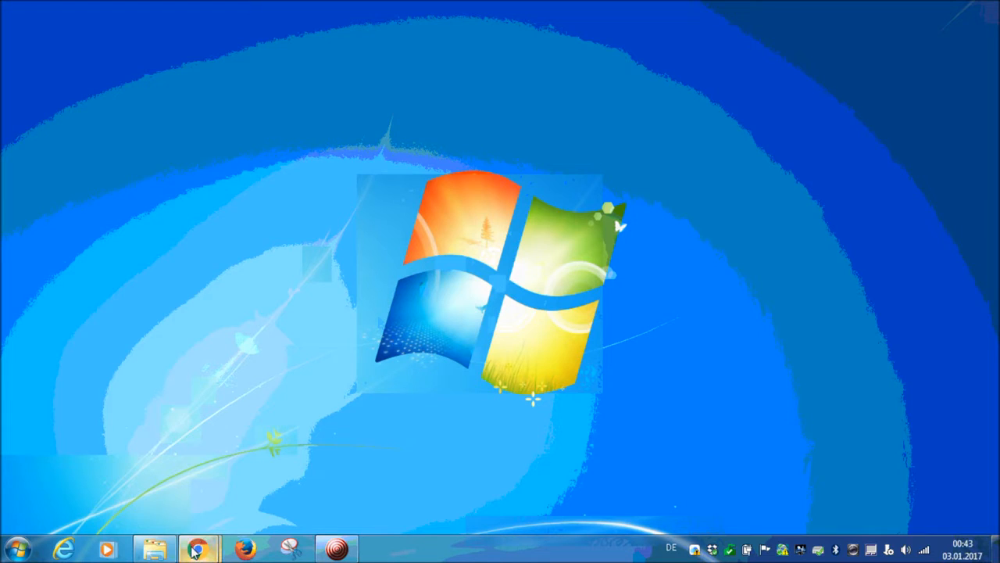
mouse_move(198, 548)
click(179, 472)
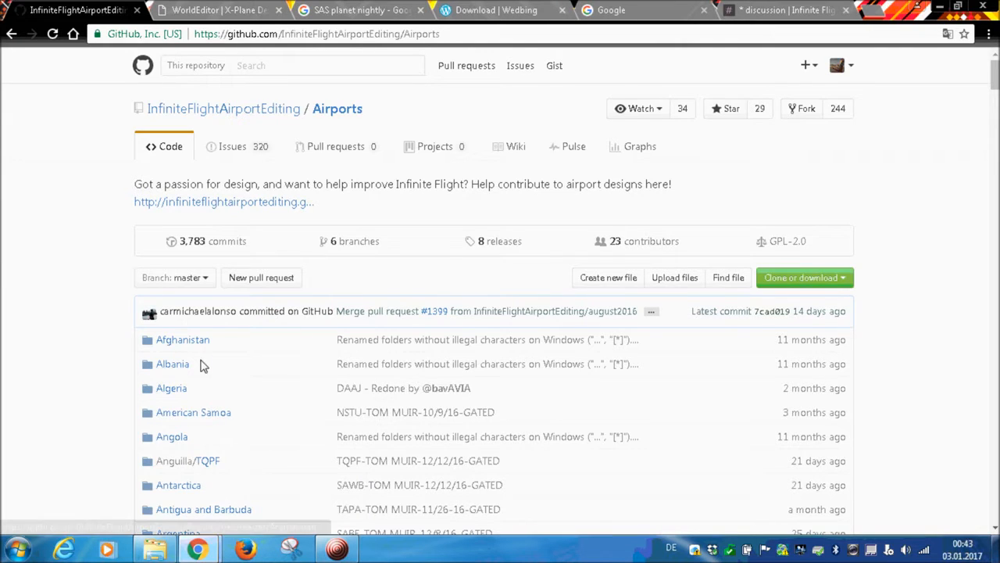
scroll(195, 349, down, 5)
scroll(231, 201, up, 5)
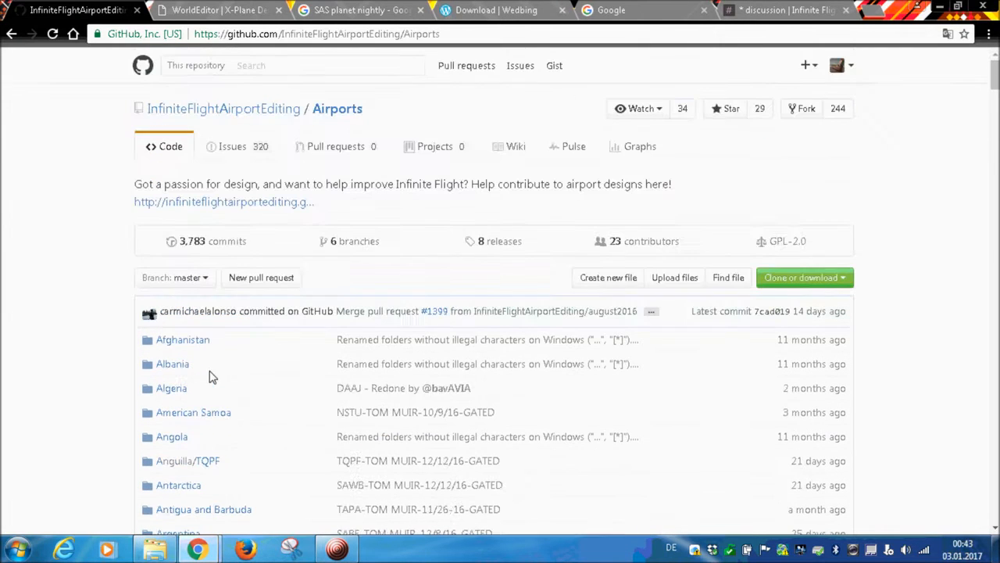
- Open the Airports repository's issues and look through the list of open airport issues
click(231, 146)
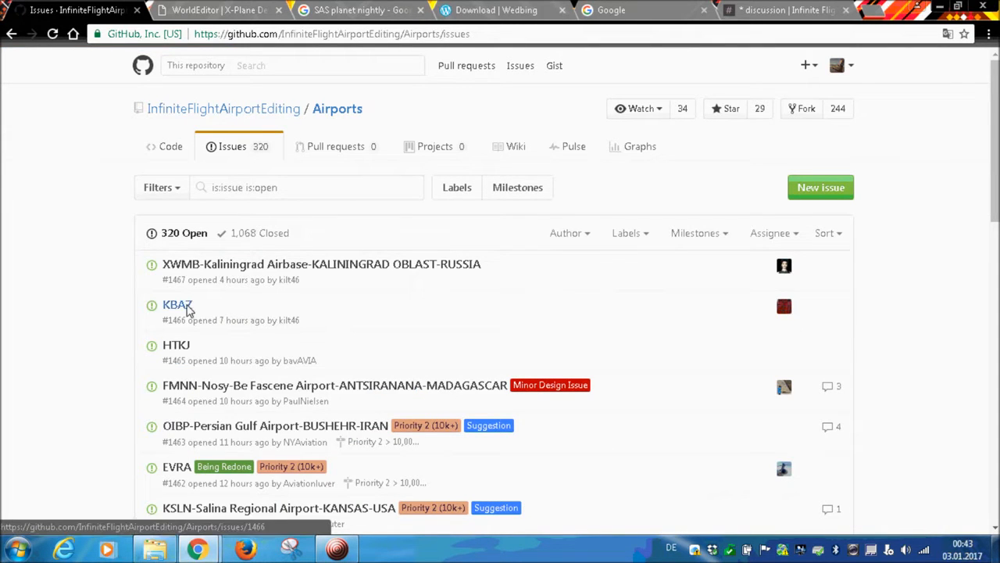
scroll(196, 372, down, 3)
scroll(234, 352, down, 2)
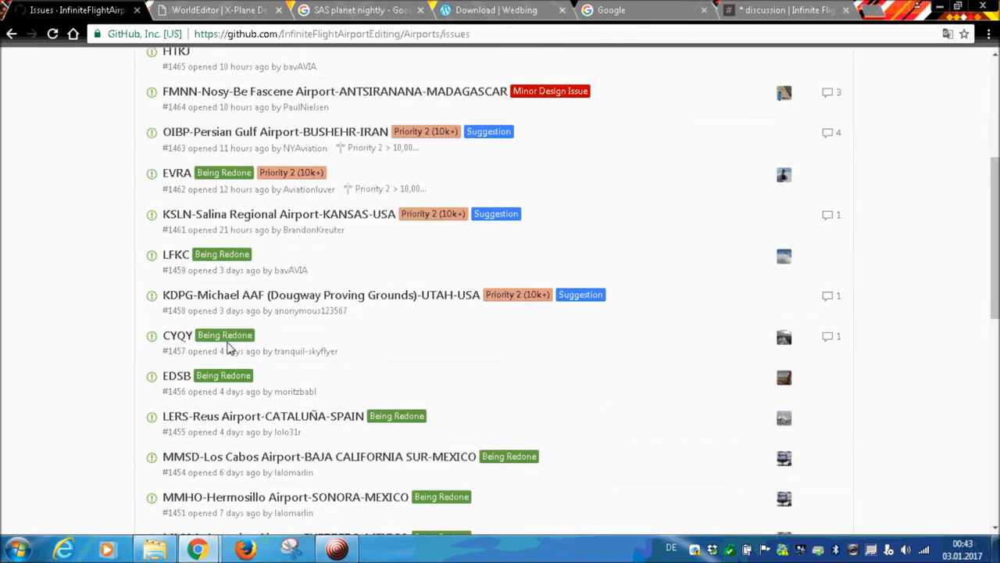
scroll(248, 367, up, 5)
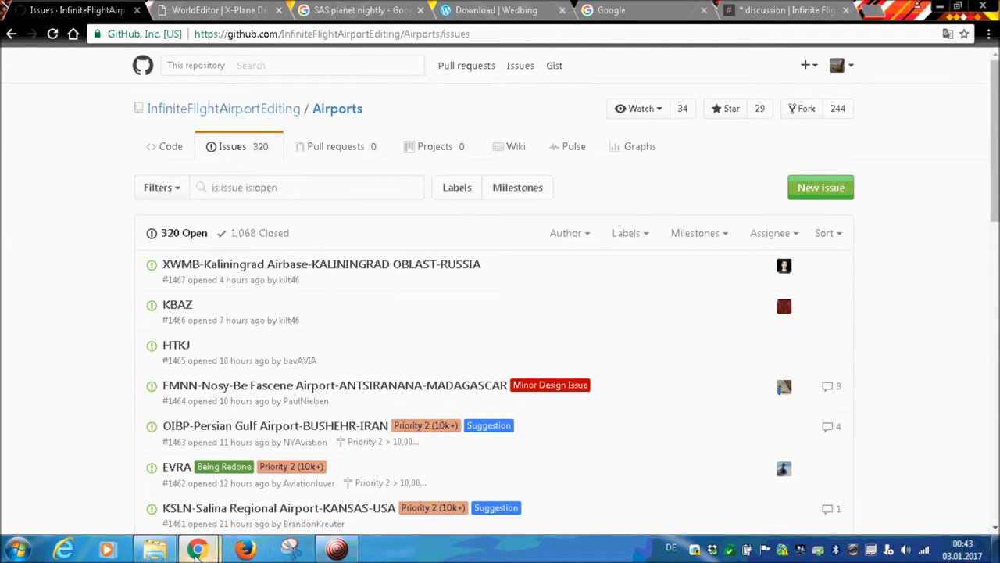
- Switch to the Airport Editing folder in Windows Explorer and create a subfolder named Custom Scenery
mouse_move(164, 550)
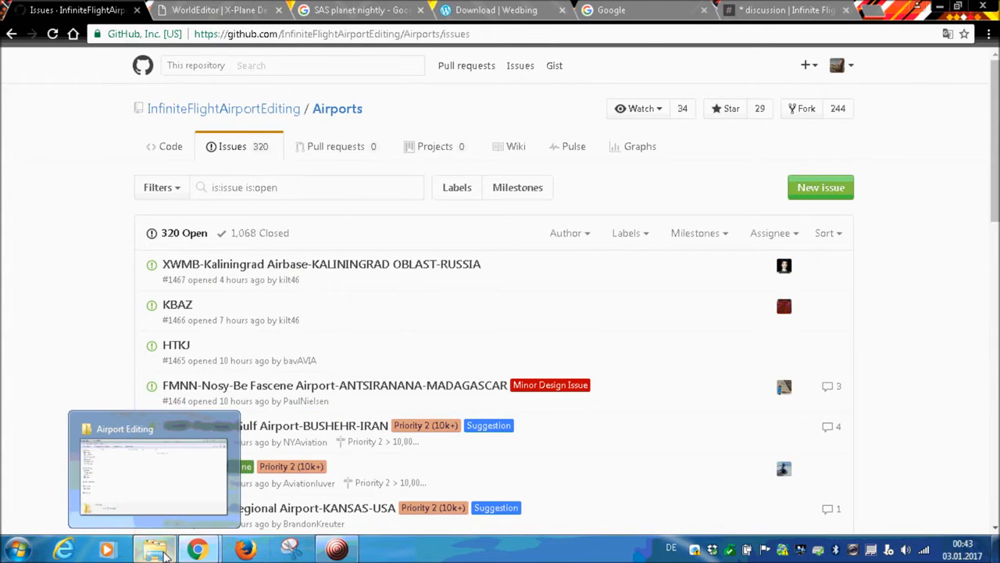
click(164, 552)
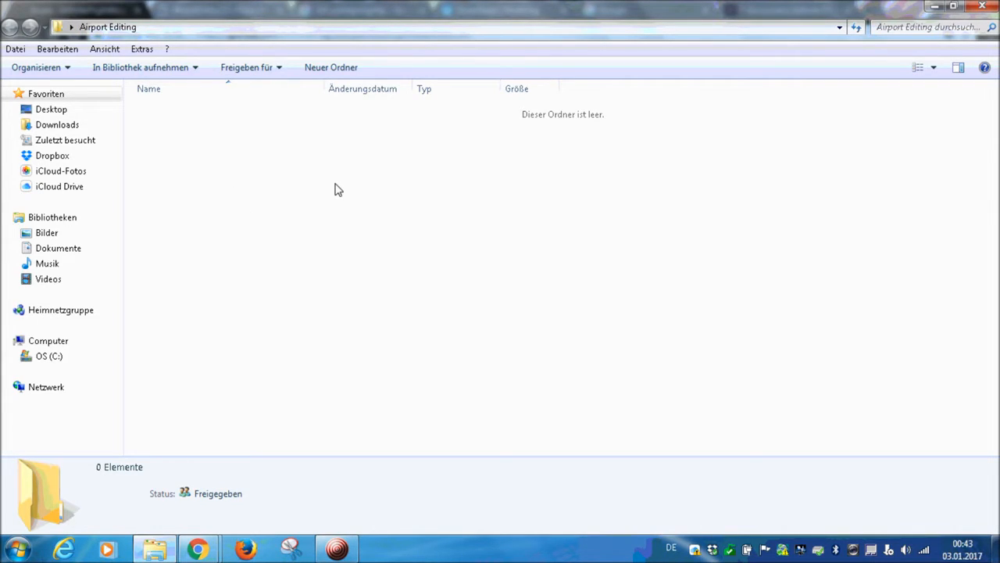
right_click(394, 159)
mouse_move(469, 357)
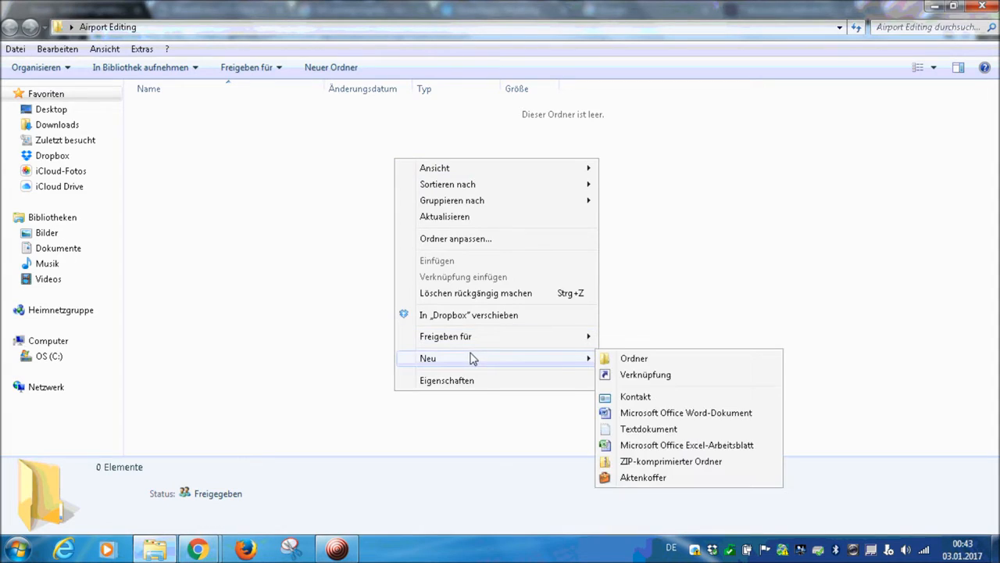
click(614, 360)
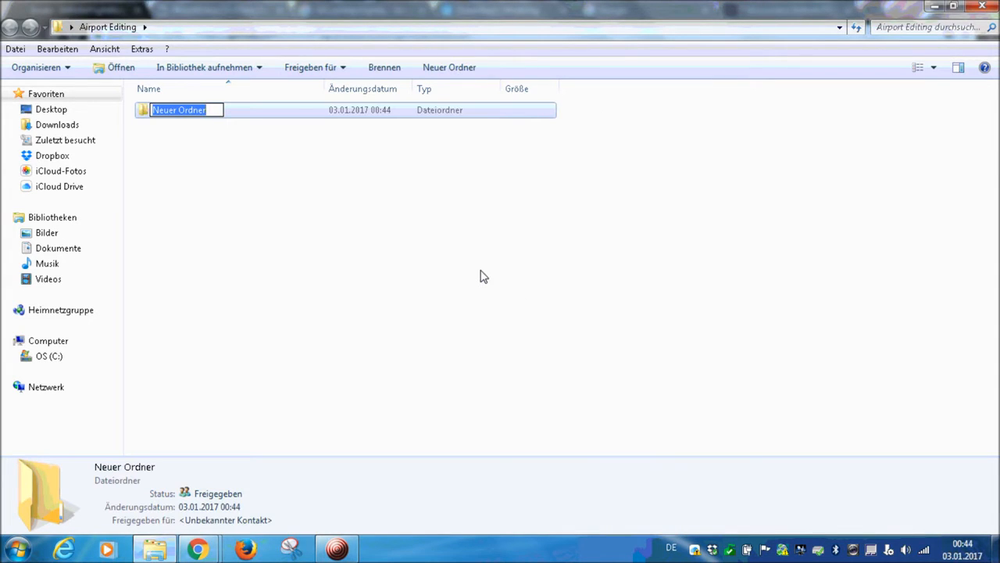
text(Custo)
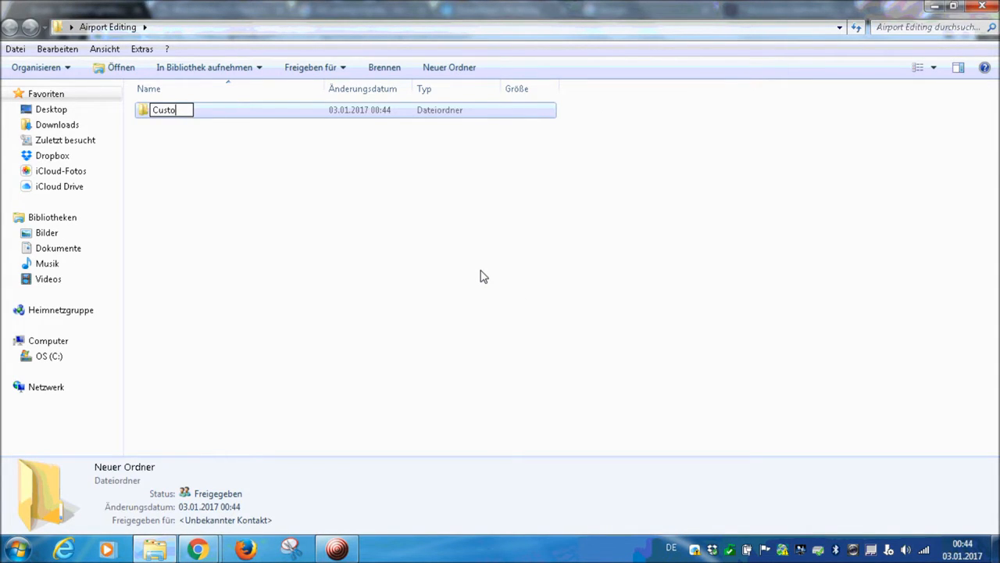
text(m Scen)
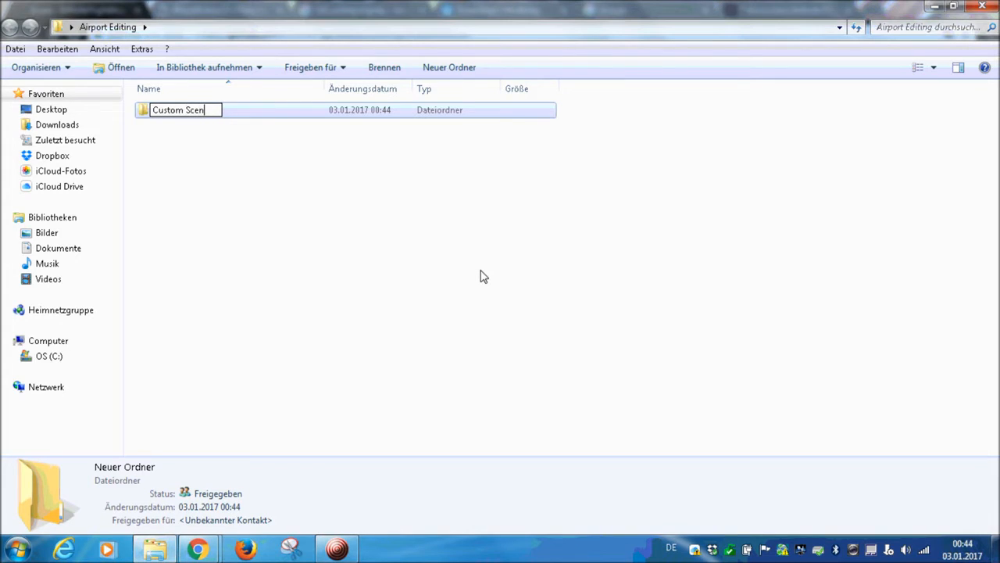
text(ery)
key(Return)
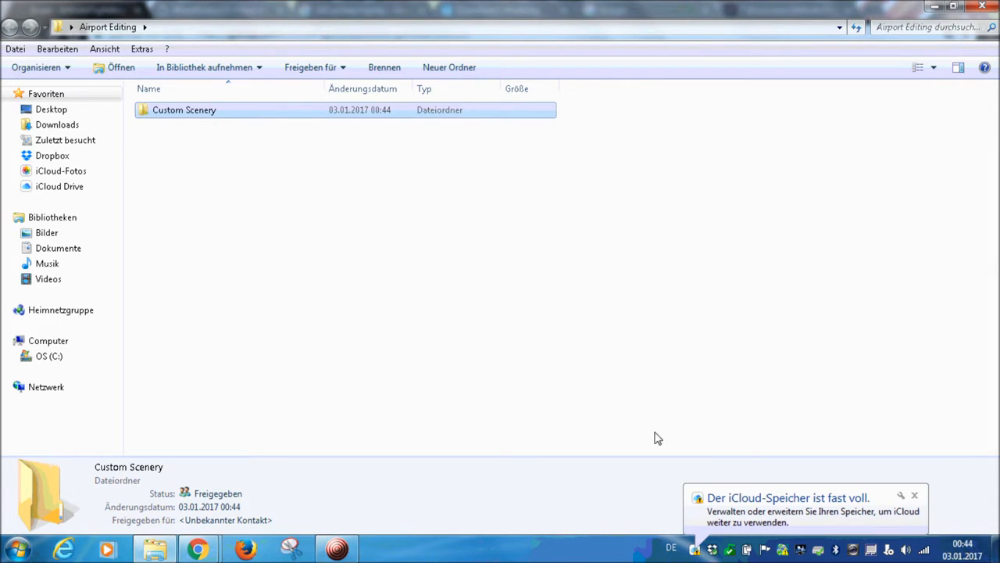
click(914, 495)
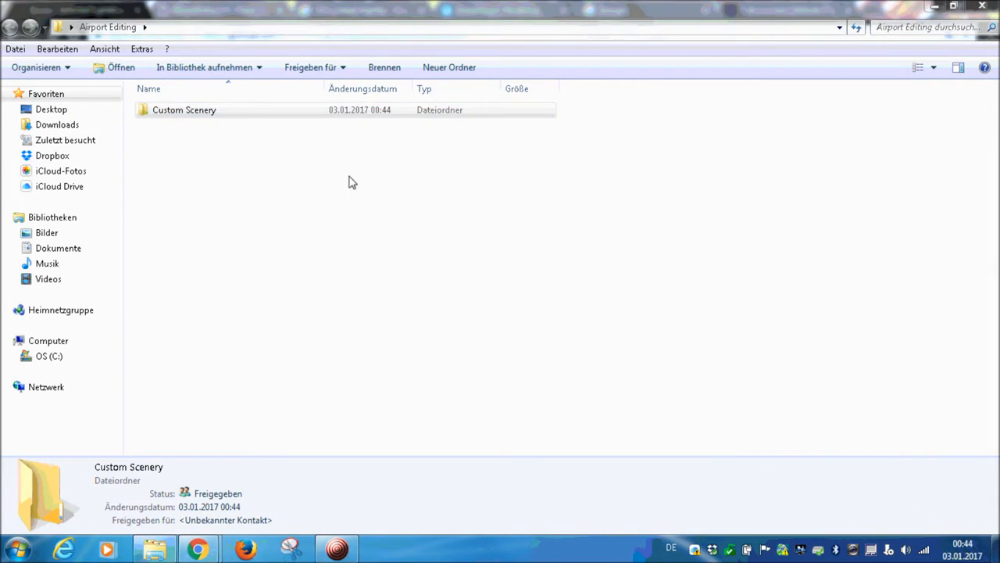
click(174, 117)
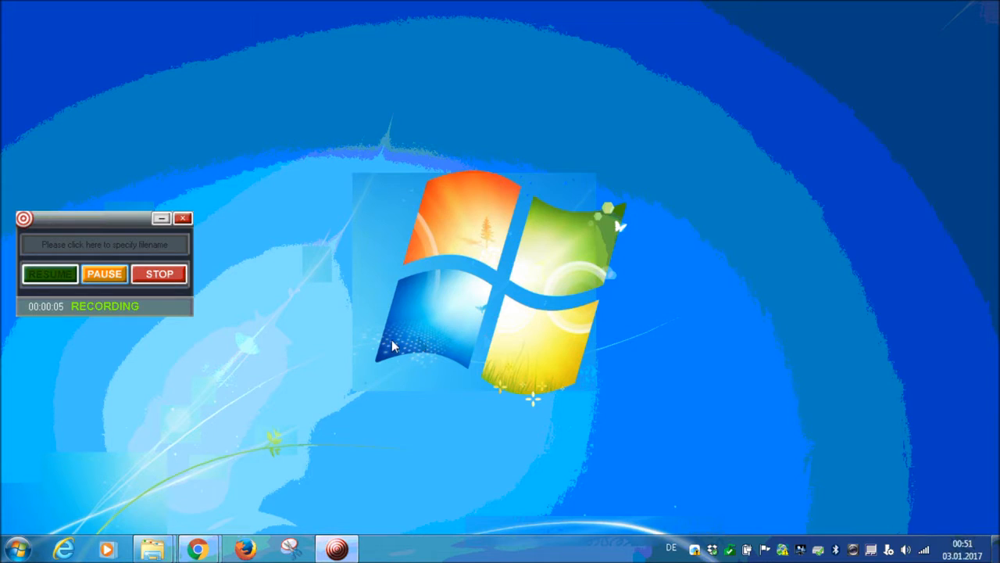
- Bring up the empty Airport Editing folder and add a new folder named Custom Scenery
mouse_move(150, 555)
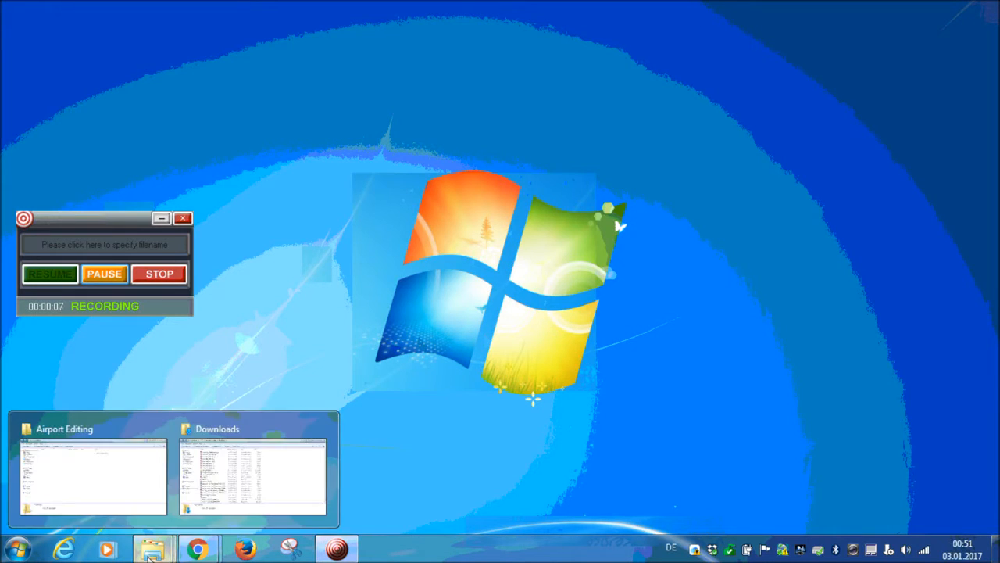
click(123, 471)
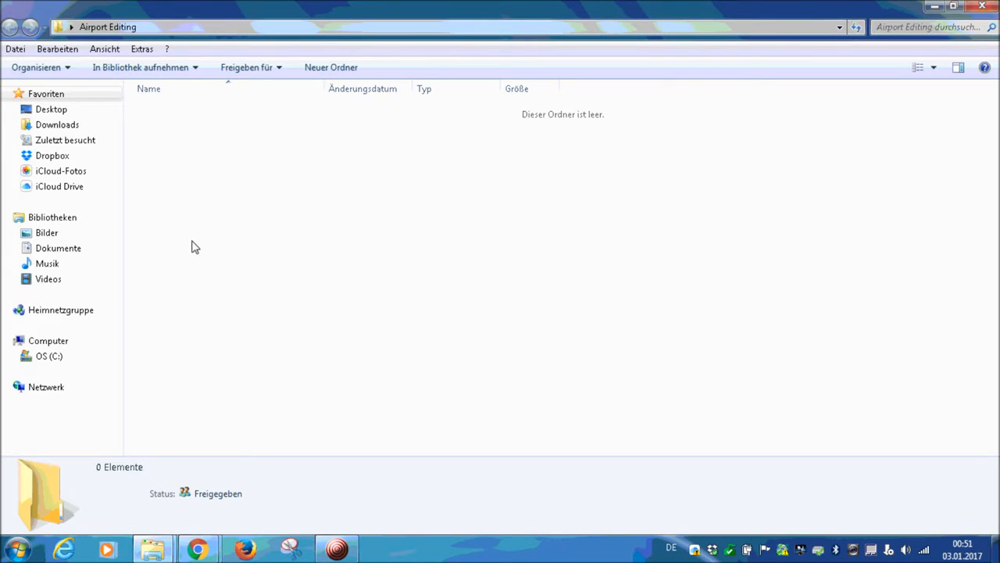
right_click(240, 168)
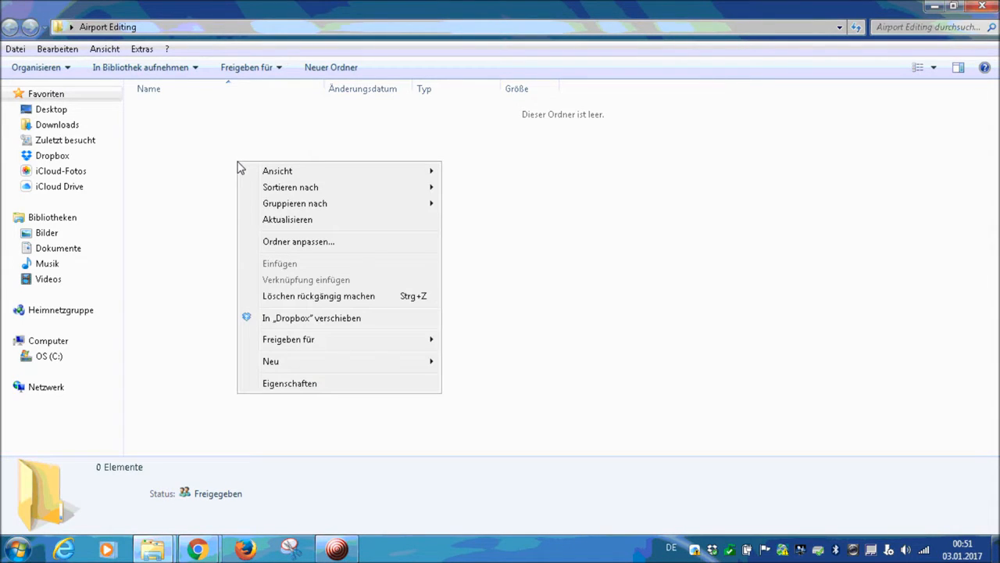
mouse_move(315, 365)
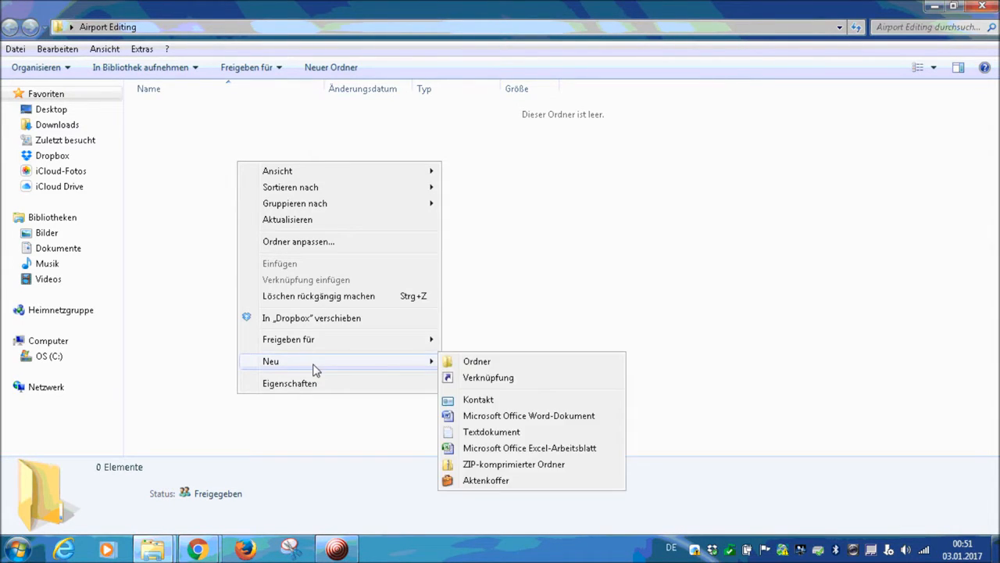
click(520, 365)
text(Custom S)
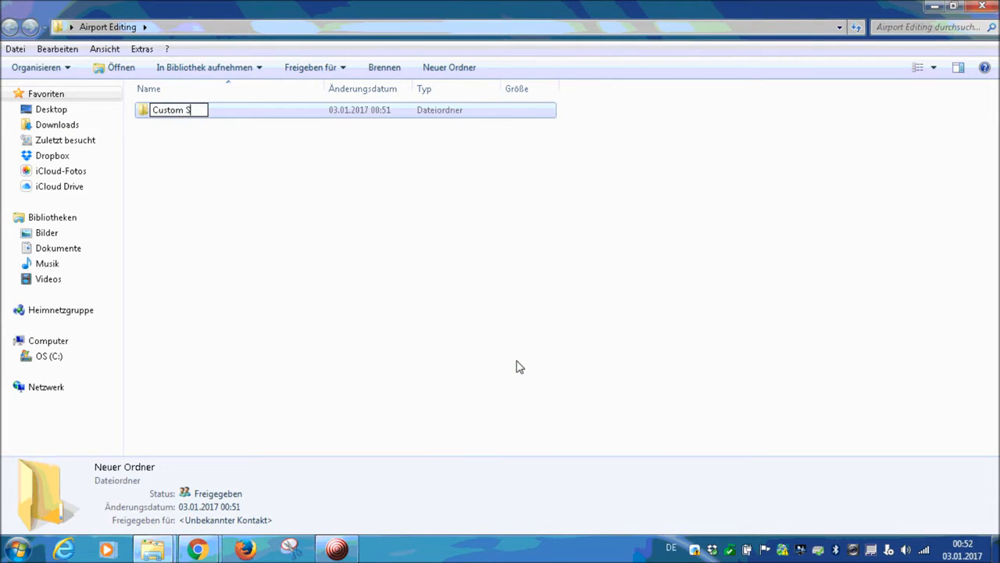
text(cenery)
key(Return)
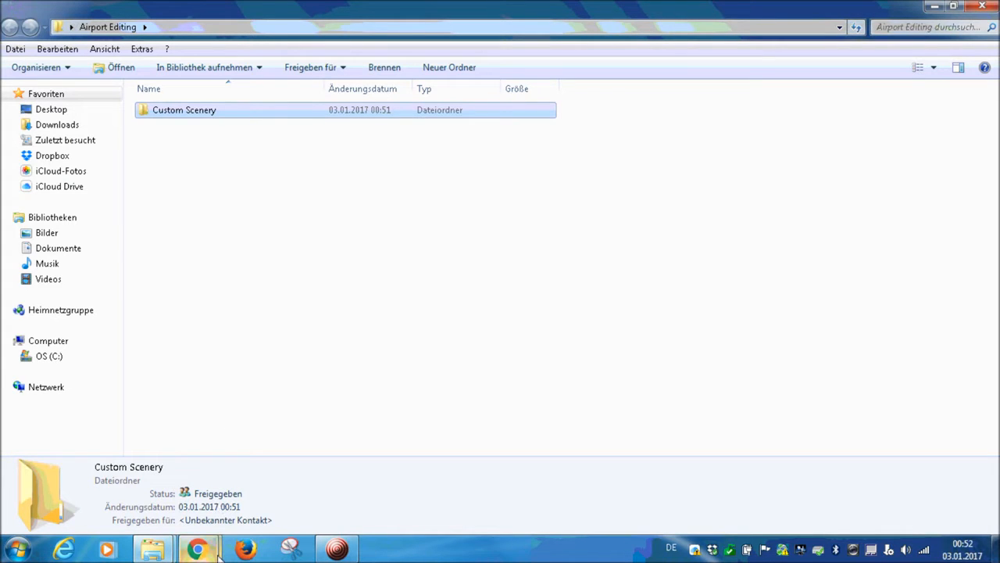
- Switch to Chrome and download WED 1.5.1r1 for Windows from the X-Plane Developer WorldEditor page
mouse_move(219, 555)
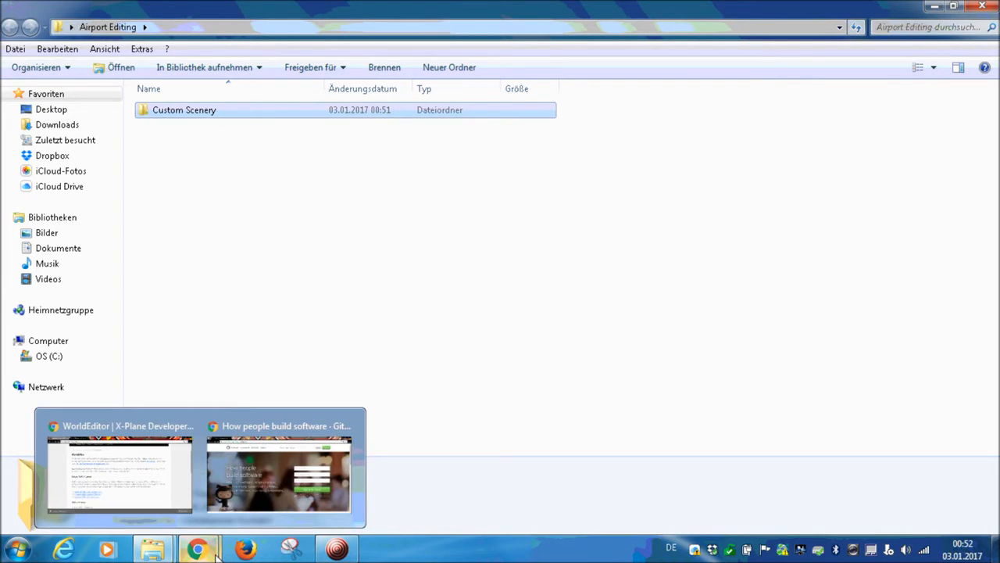
click(162, 484)
scroll(158, 353, up, 2)
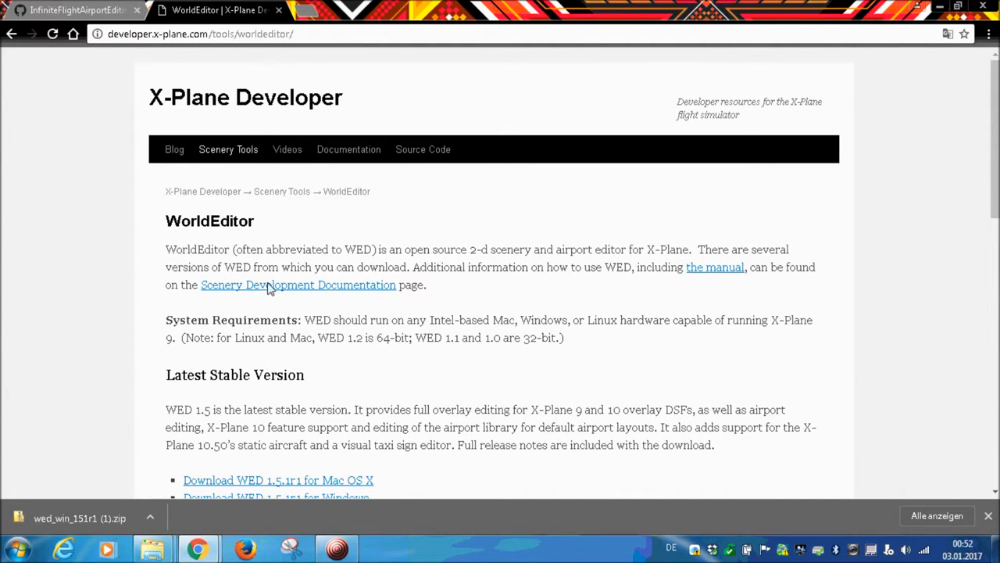
drag(110, 33, 298, 67)
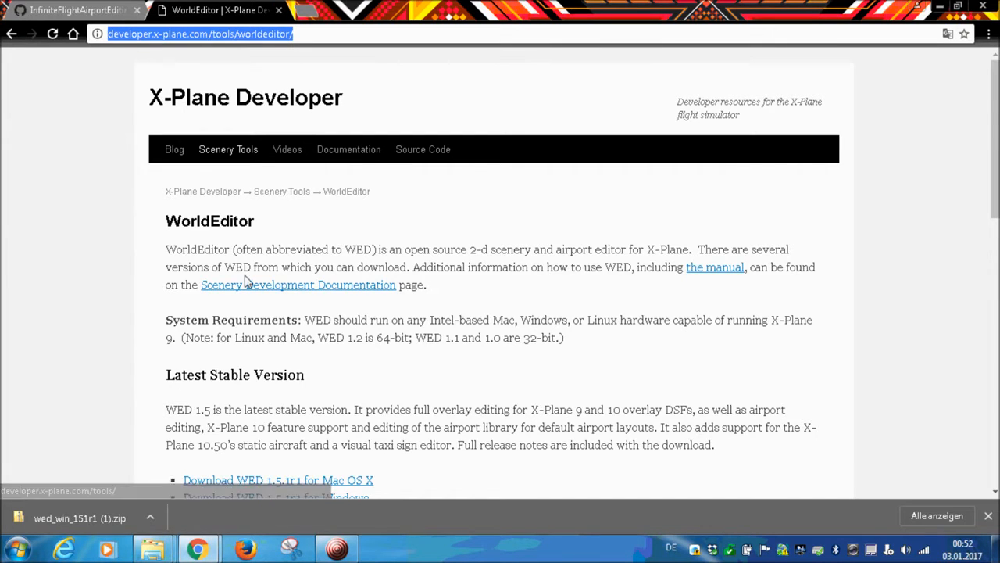
scroll(252, 324, down, 2)
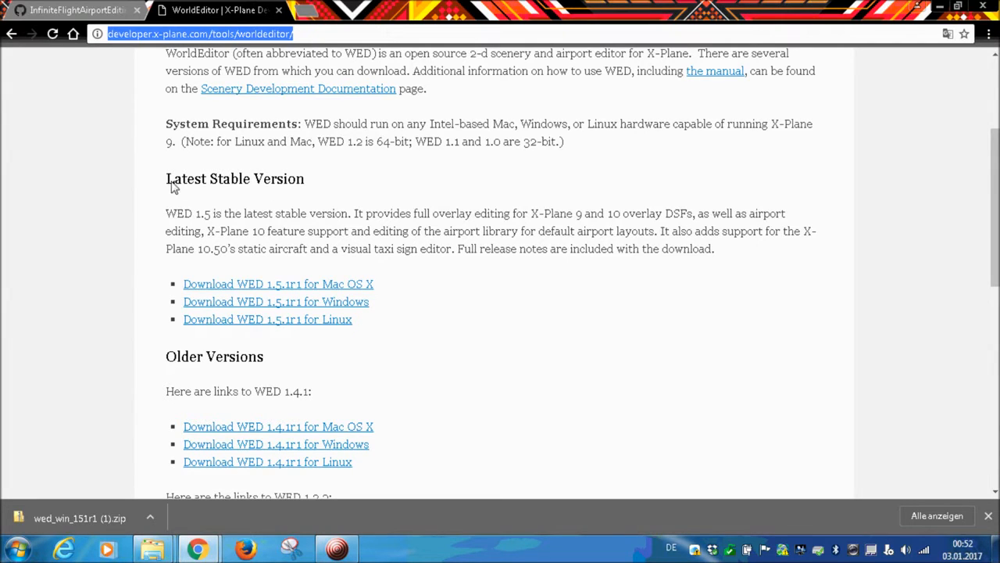
drag(169, 184, 303, 186)
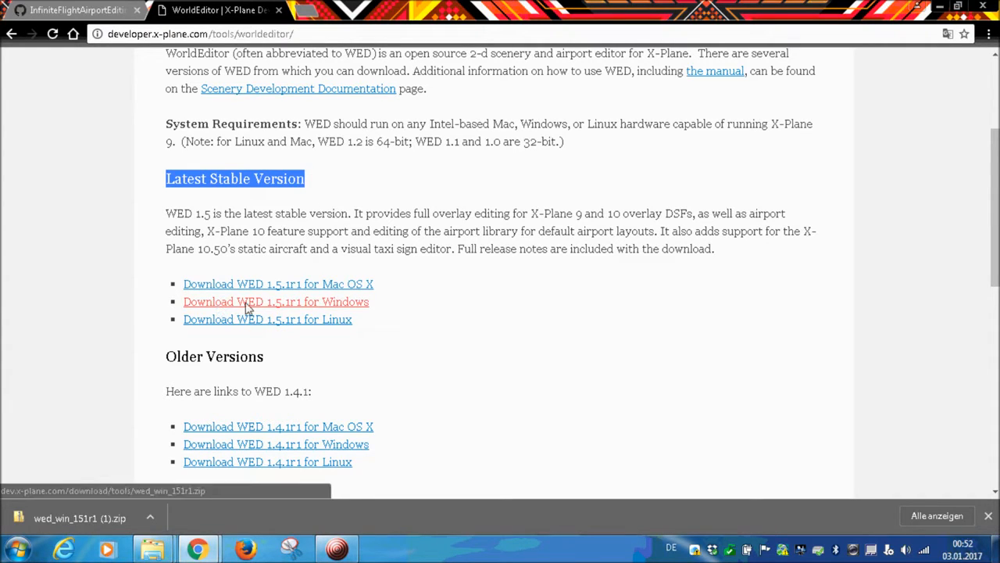
click(326, 309)
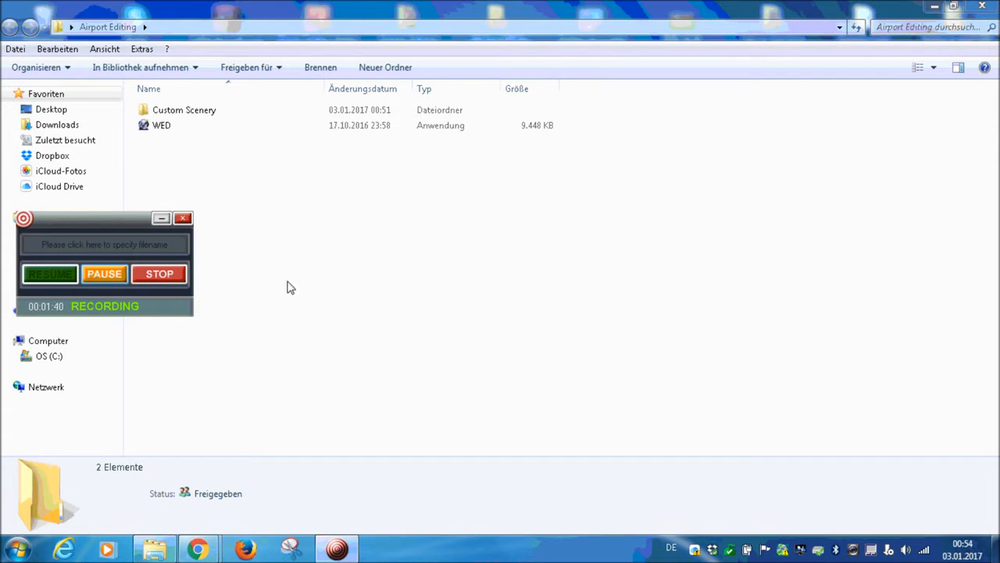
- Launch WED from the Airport Editing folder and choose Airport Editing as its X-Plane folder
click(161, 220)
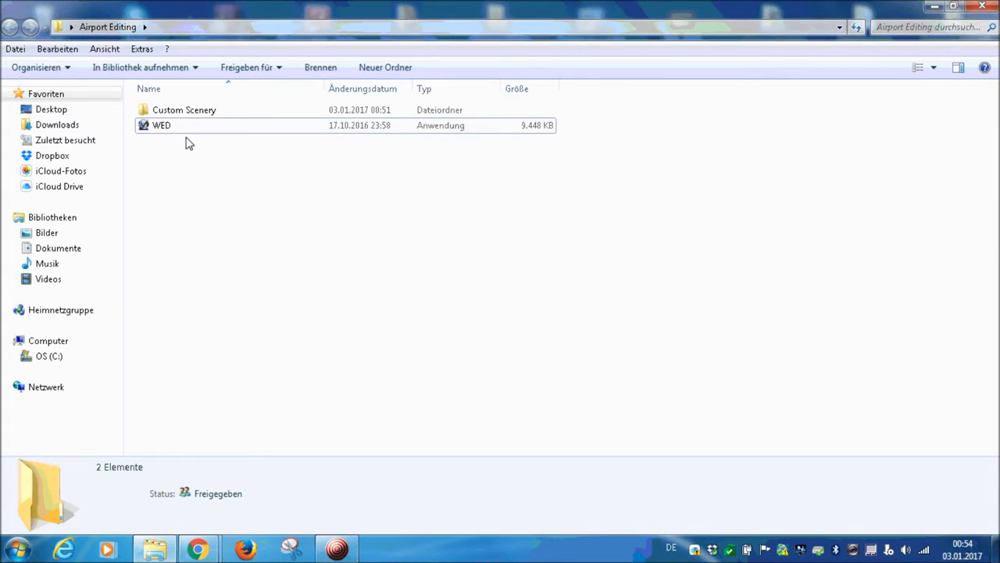
double_click(164, 126)
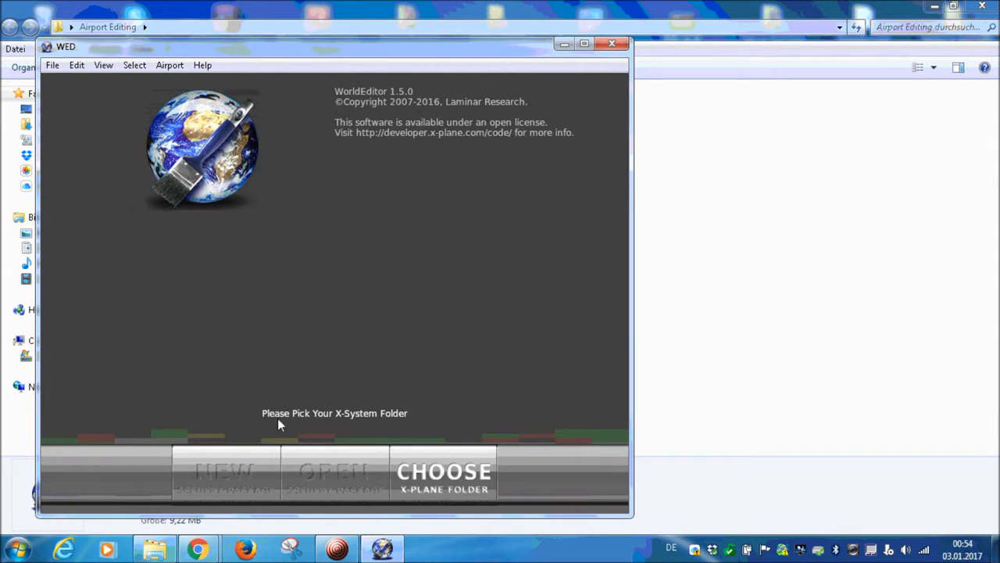
click(429, 469)
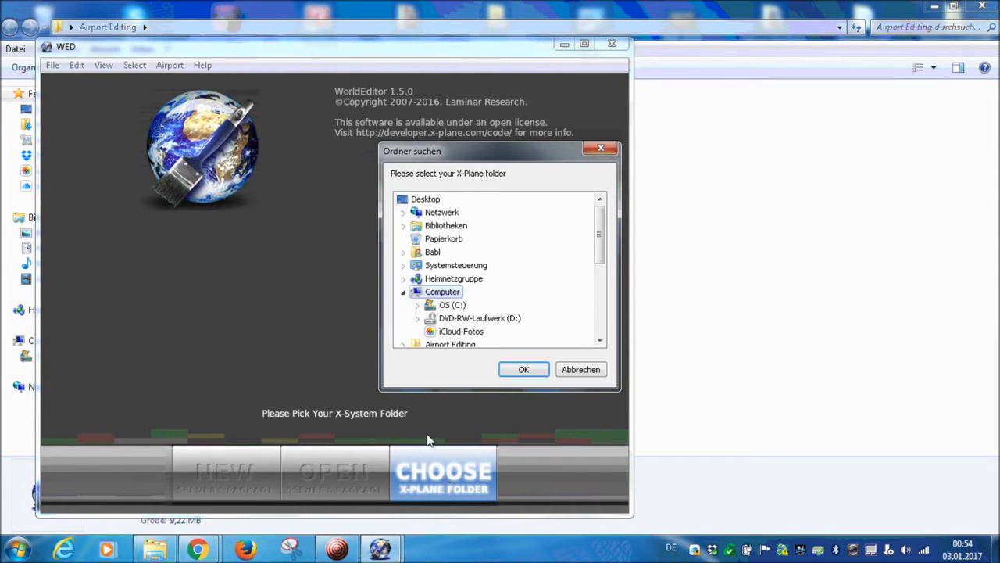
drag(600, 250, 599, 277)
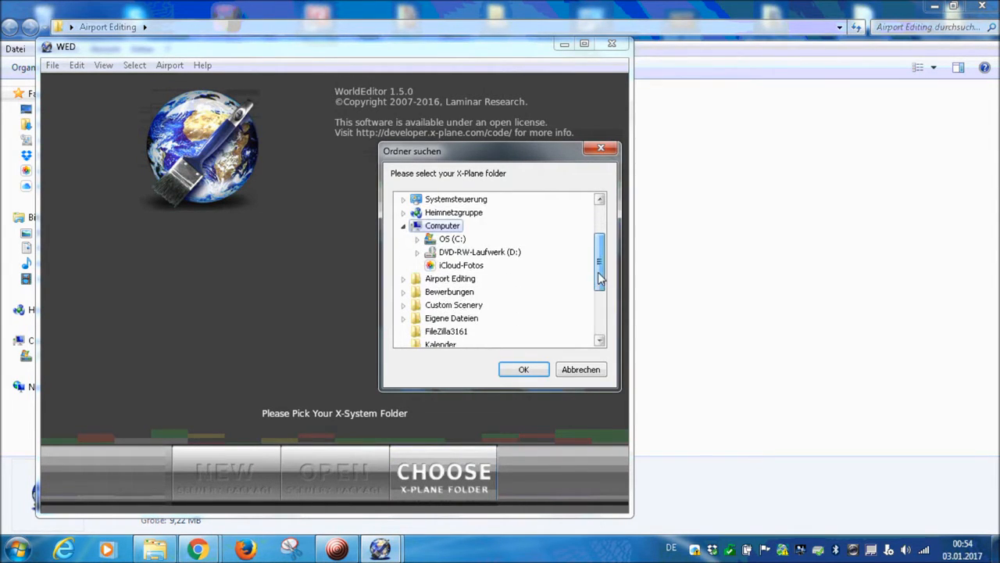
click(453, 280)
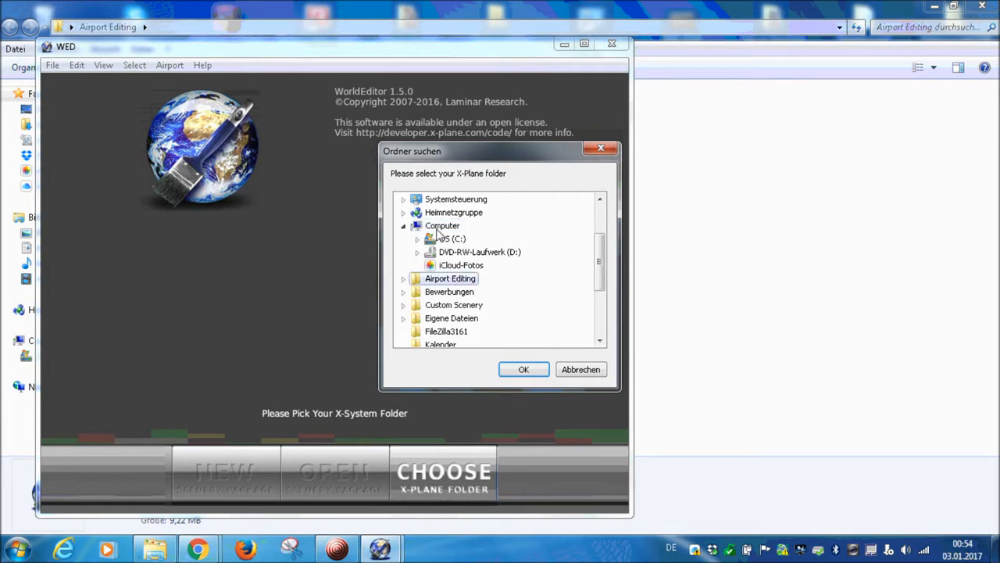
click(532, 372)
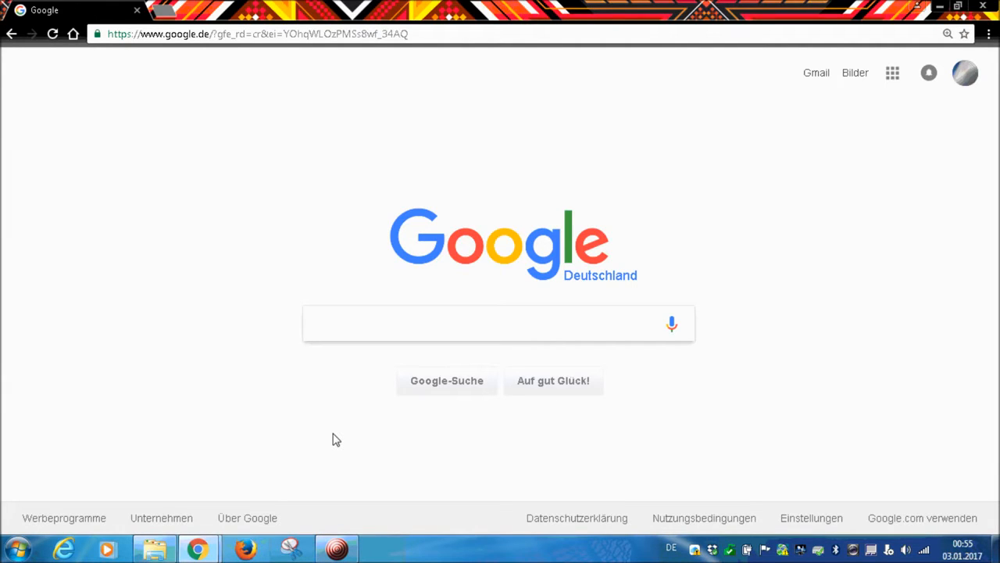
- Search Google for SAS planet nightly and open the Nightly - SASGIS result
text(SAS p)
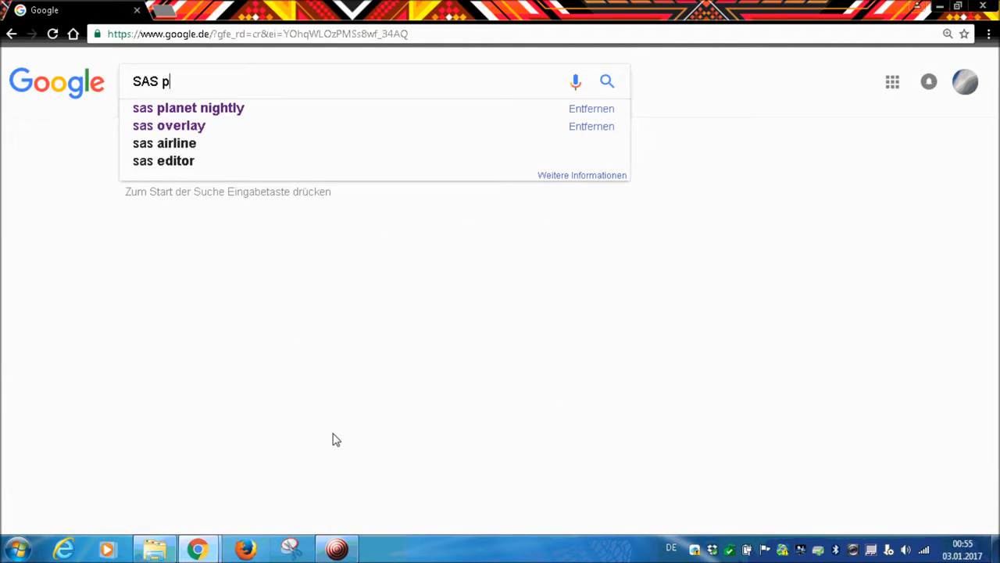
text(lanet )
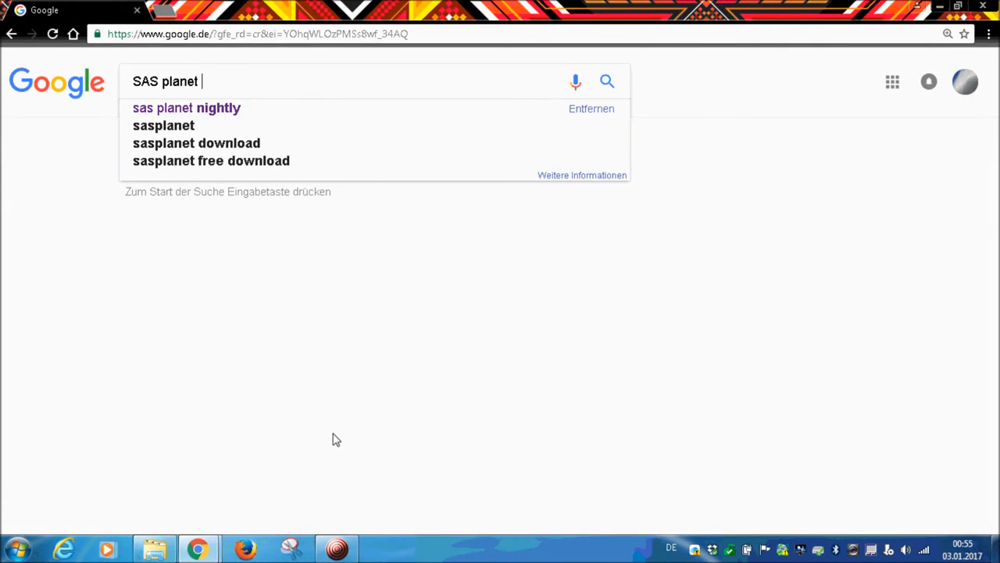
text(nightl)
text(y)
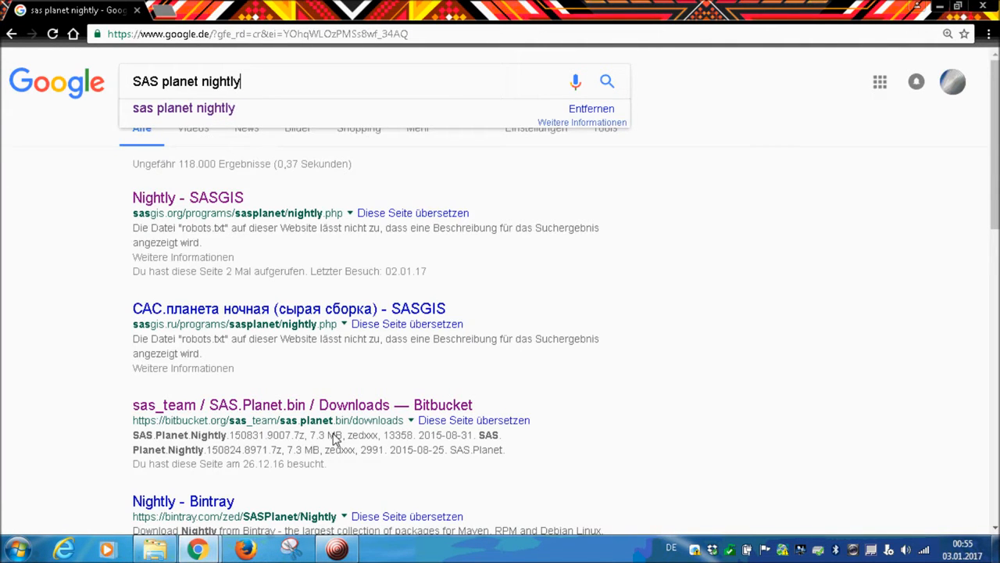
key(Return)
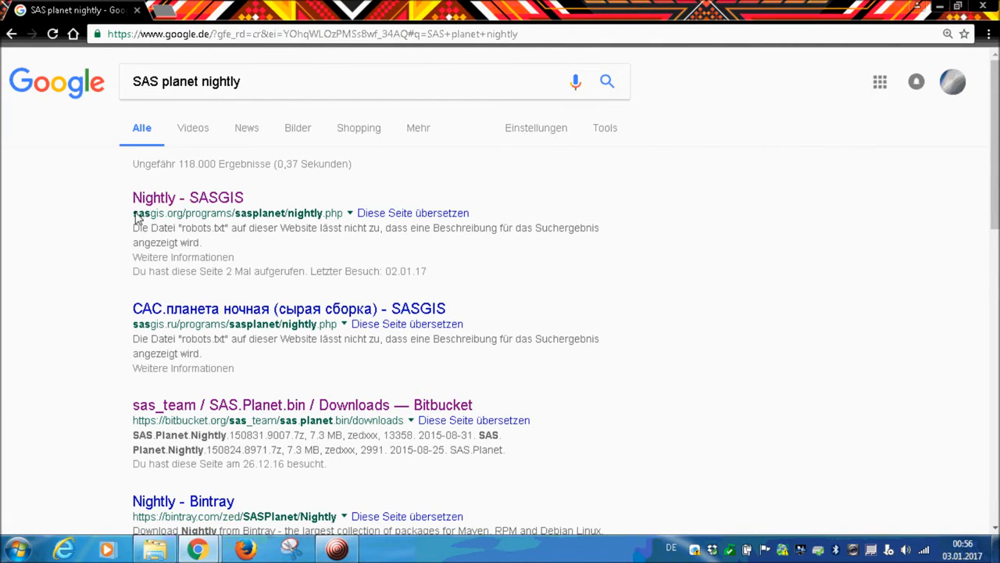
drag(133, 214, 328, 222)
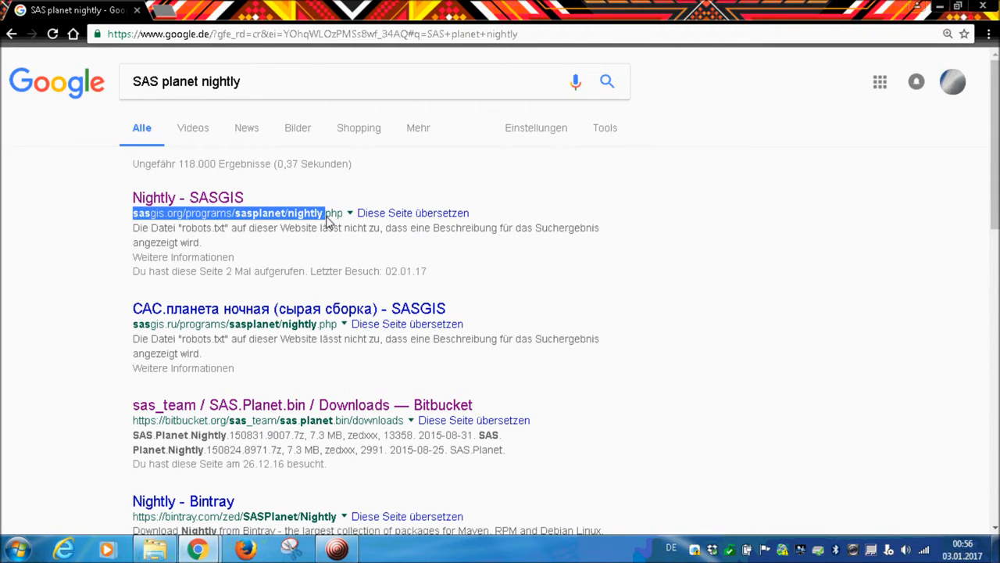
click(211, 201)
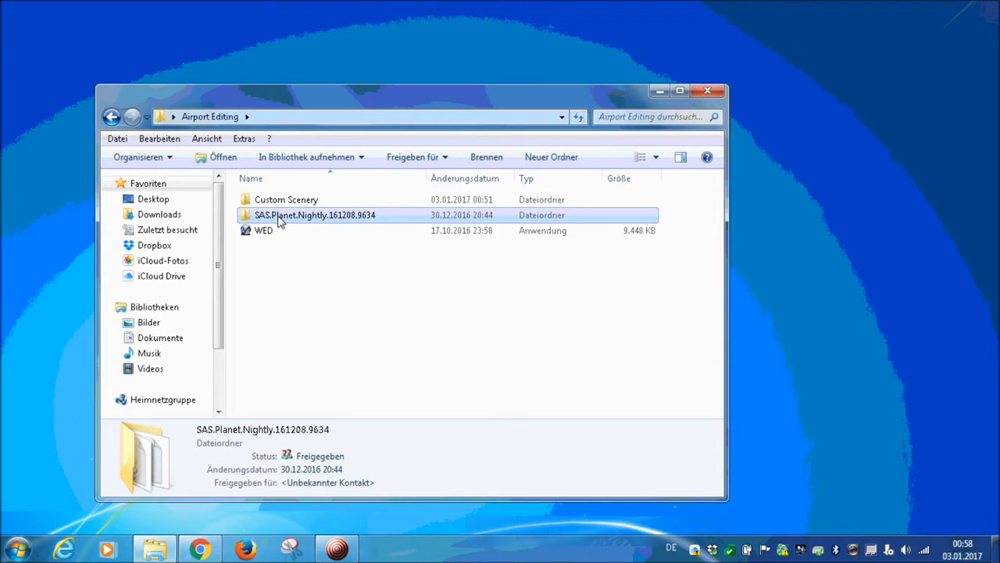
- Open the SAS.Planet.Nightly.161208.9634 folder in Windows Explorer and select the SASPlanet application
double_click(279, 215)
scroll(391, 336, down, 8)
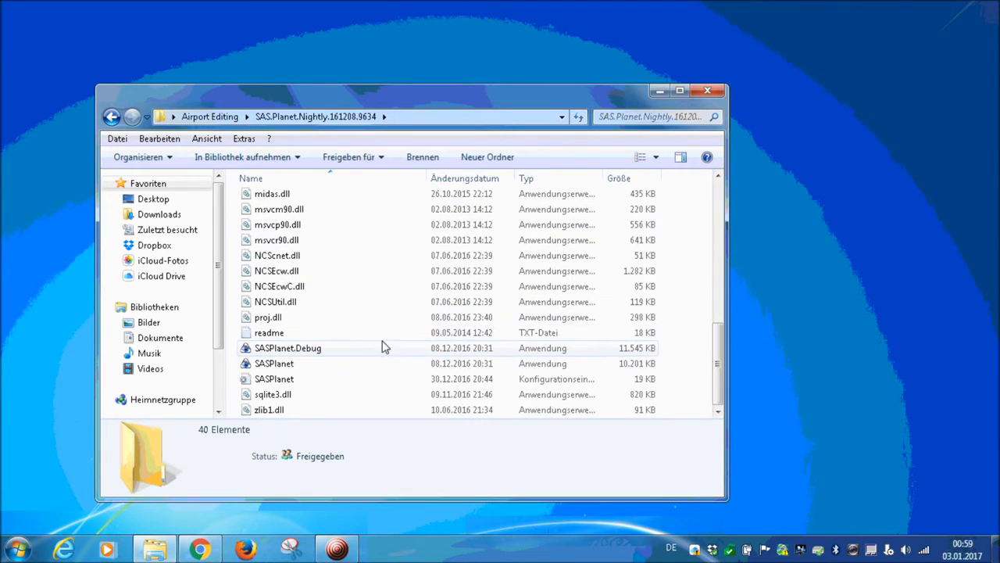
click(321, 367)
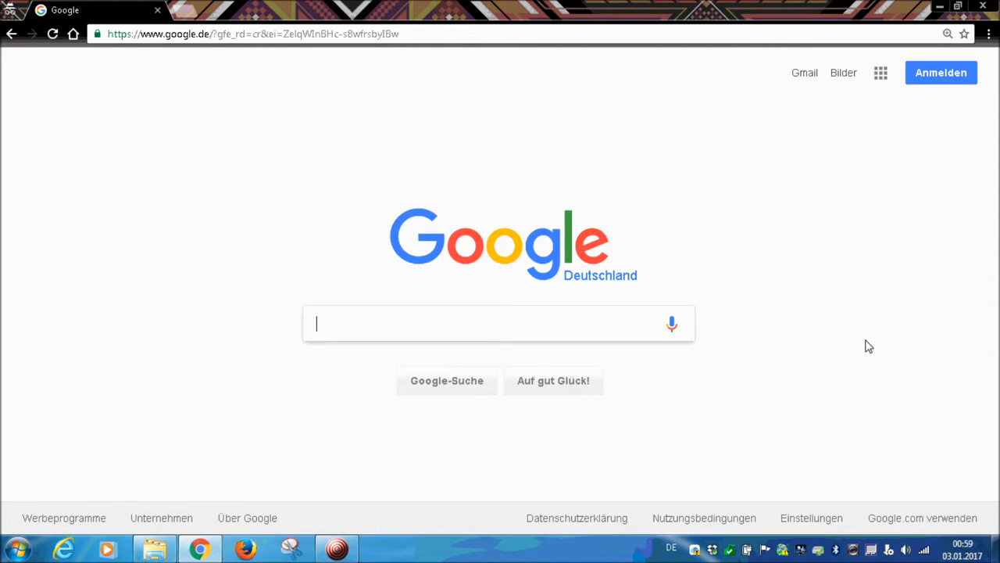
- Search Google for exactly WEDbing in Chrome and look through the Wedbing for X-Plane home page
text(W)
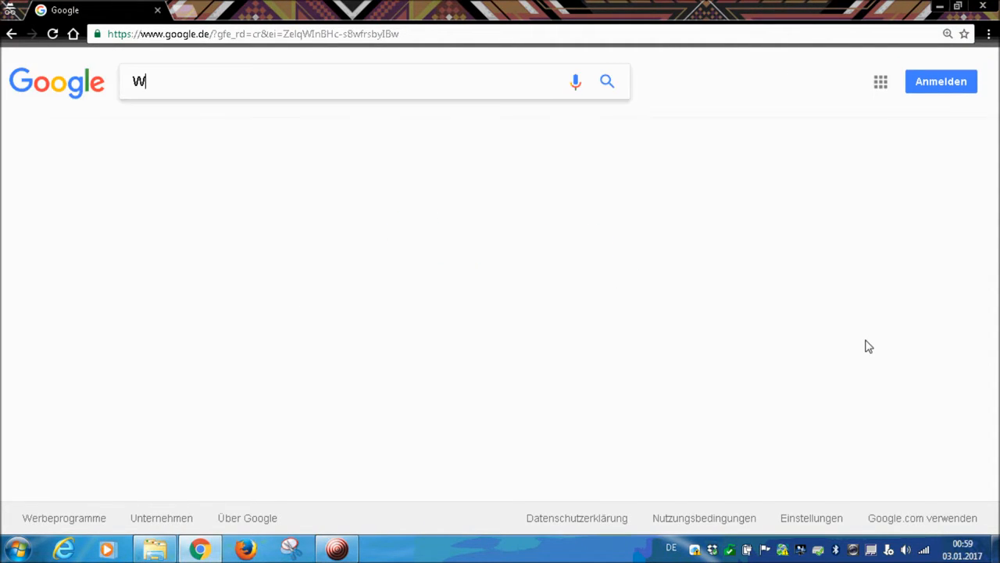
text(EDbing)
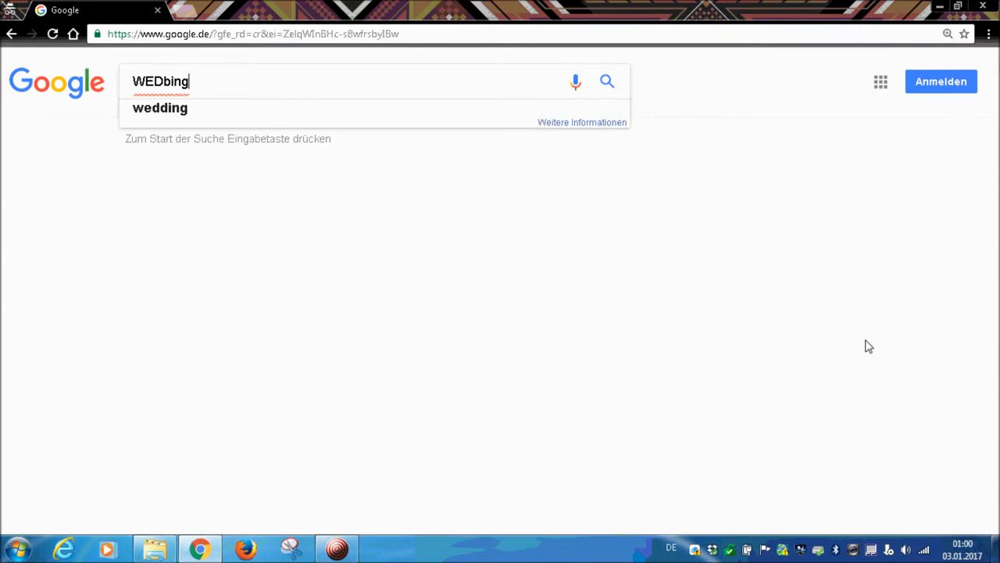
key(Return)
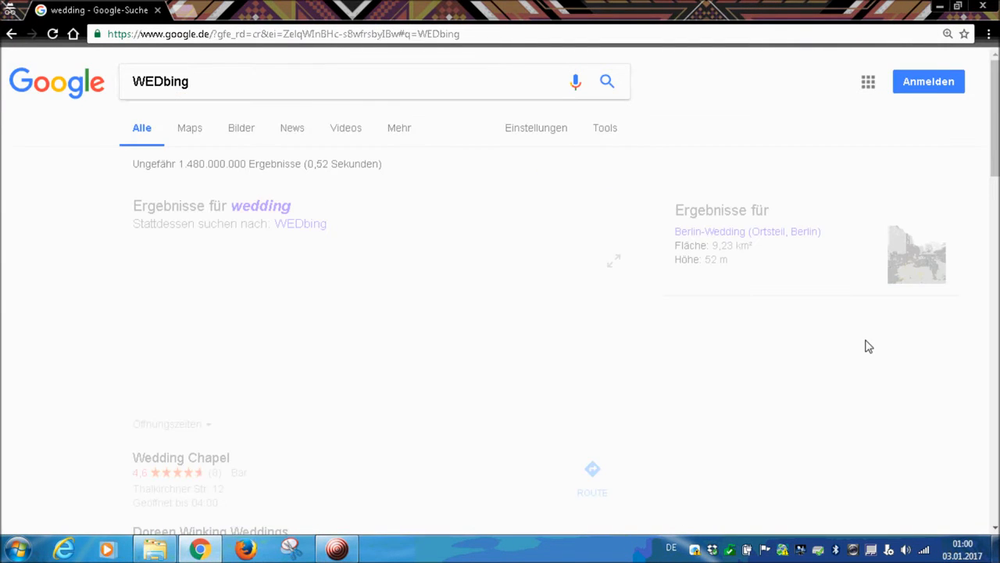
click(330, 60)
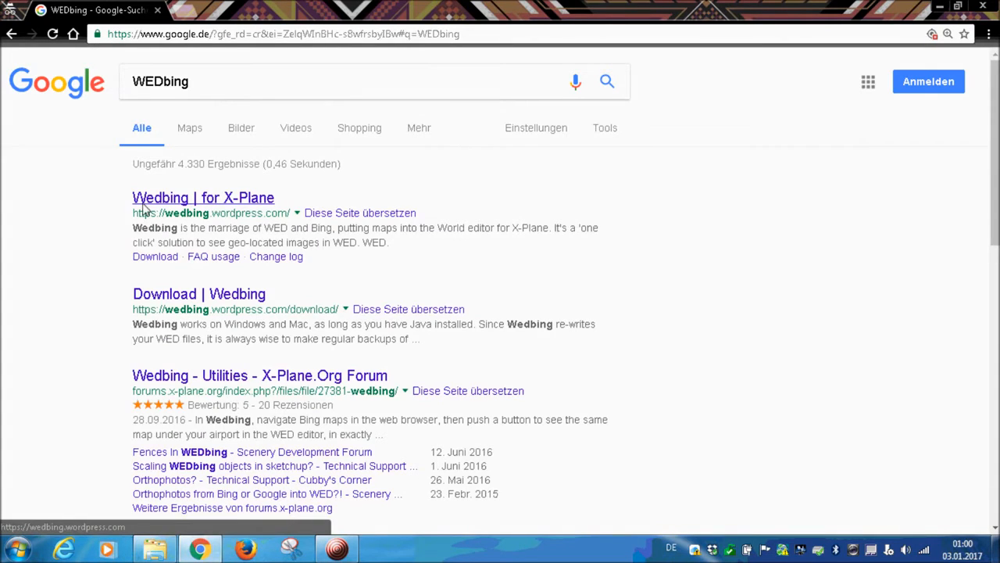
click(232, 199)
scroll(250, 415, down, 4)
scroll(250, 415, down, 4)
scroll(250, 415, up, 9)
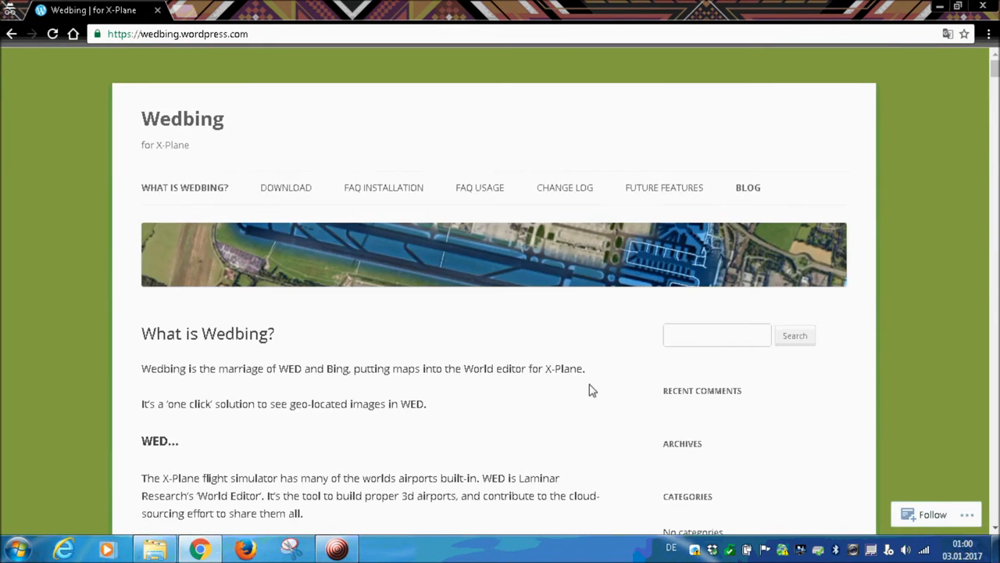
- Go to the Wedbing download page and open its Google Drive download link
click(305, 188)
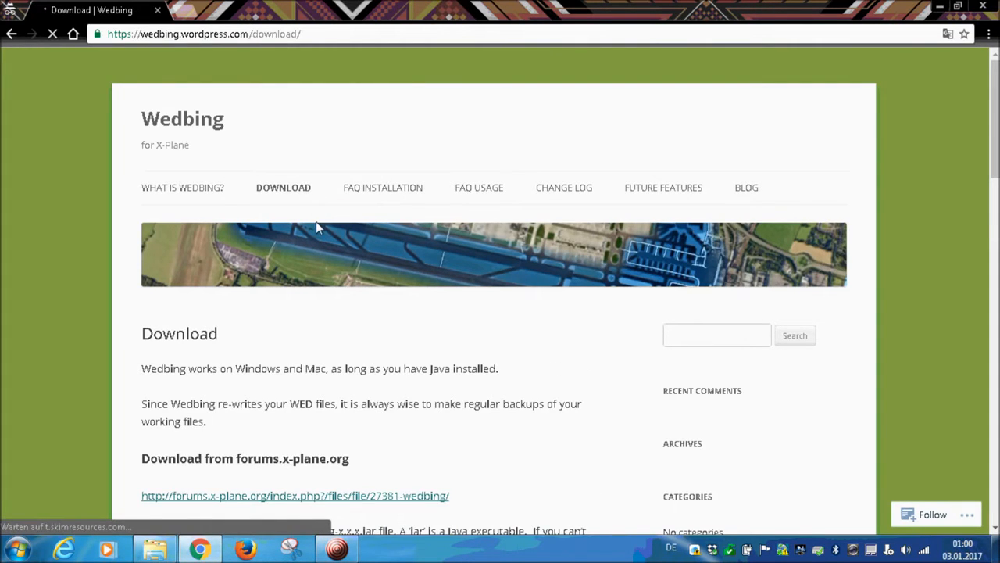
scroll(317, 228, down, 5)
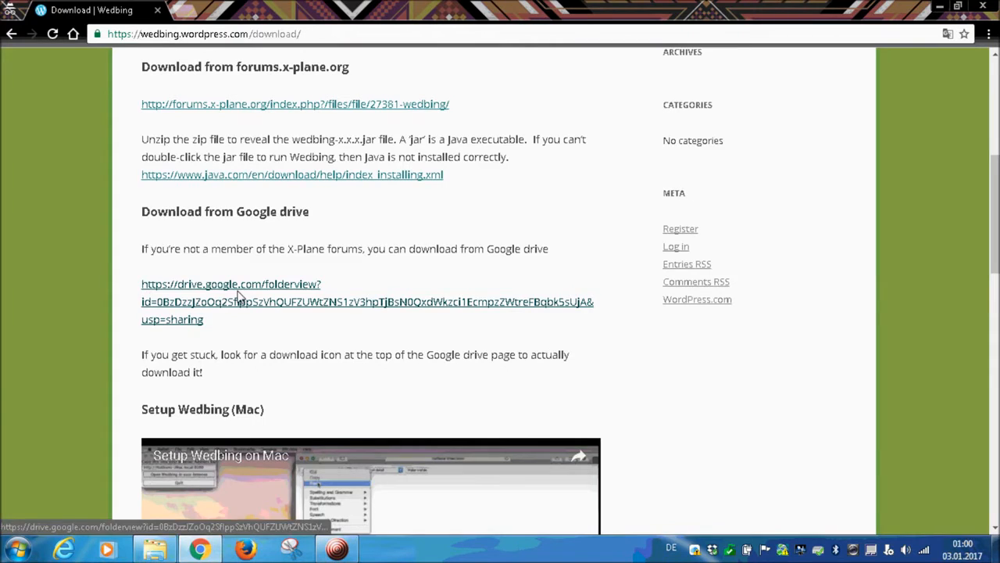
click(240, 297)
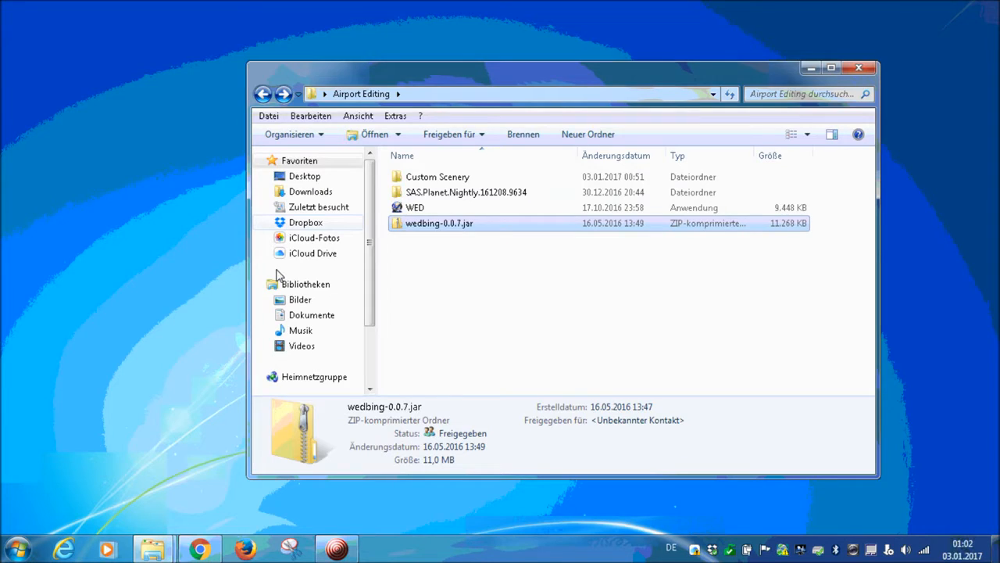
- Switch to Chrome, open github.com/InfiniteFlightAirportEditing/Airports and download the repository as a ZIP
key(alt+Tab)
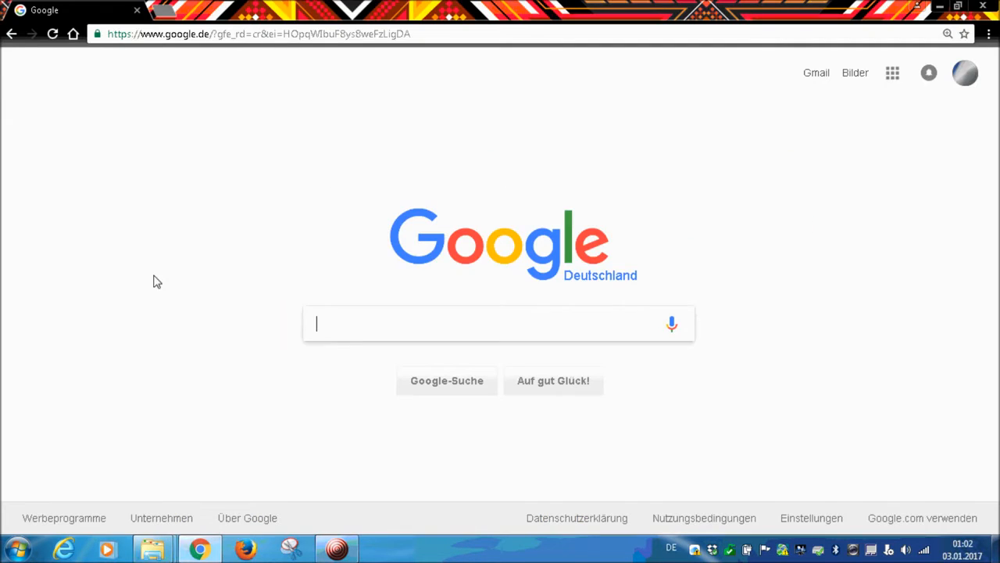
click(160, 36)
text(g)
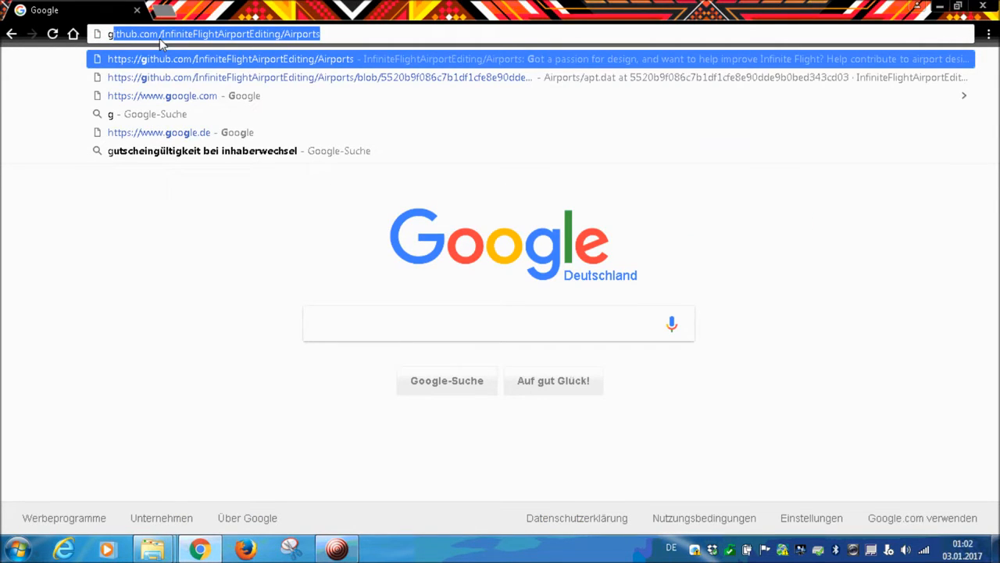
text(ithub)
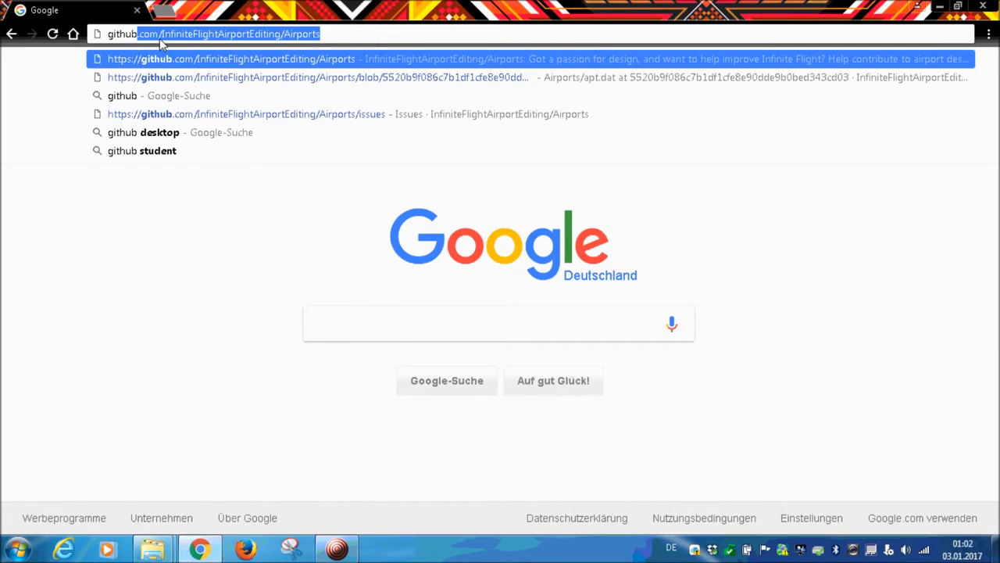
text(.com/)
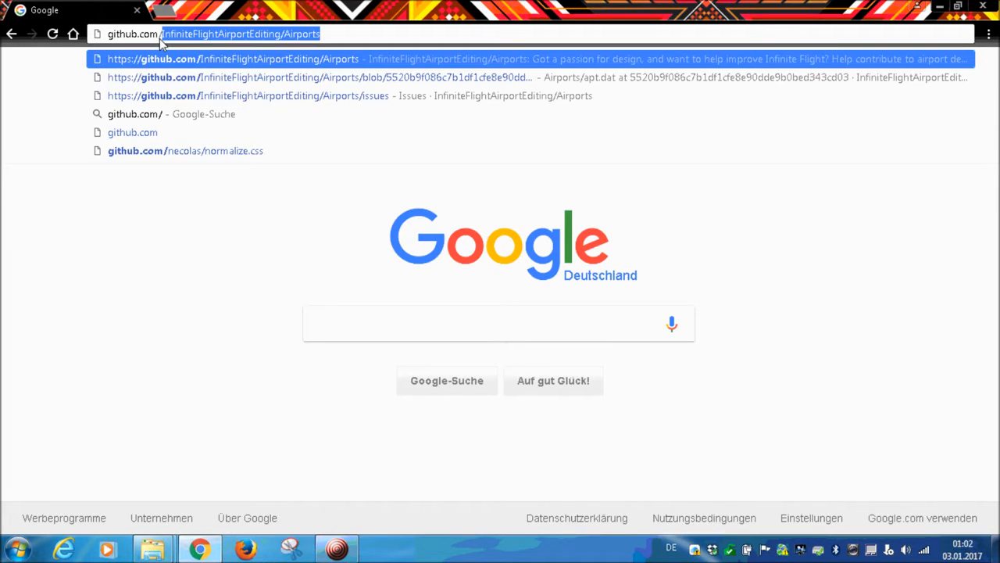
key(Return)
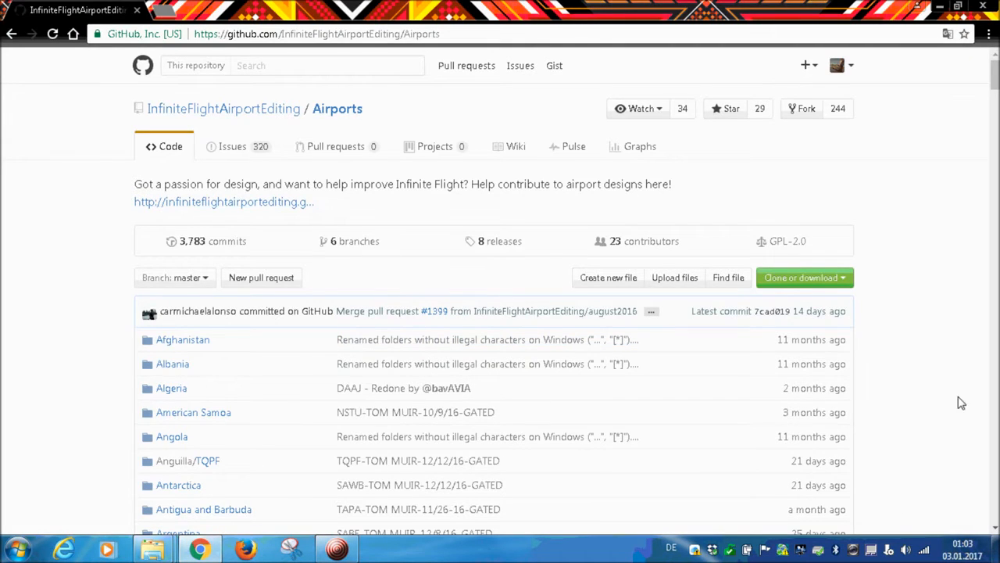
click(850, 280)
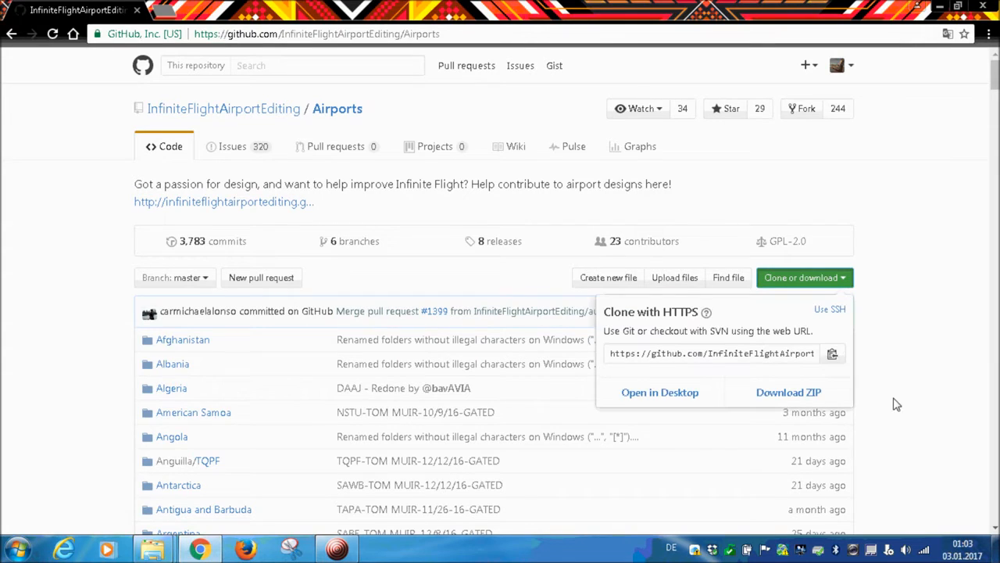
click(805, 399)
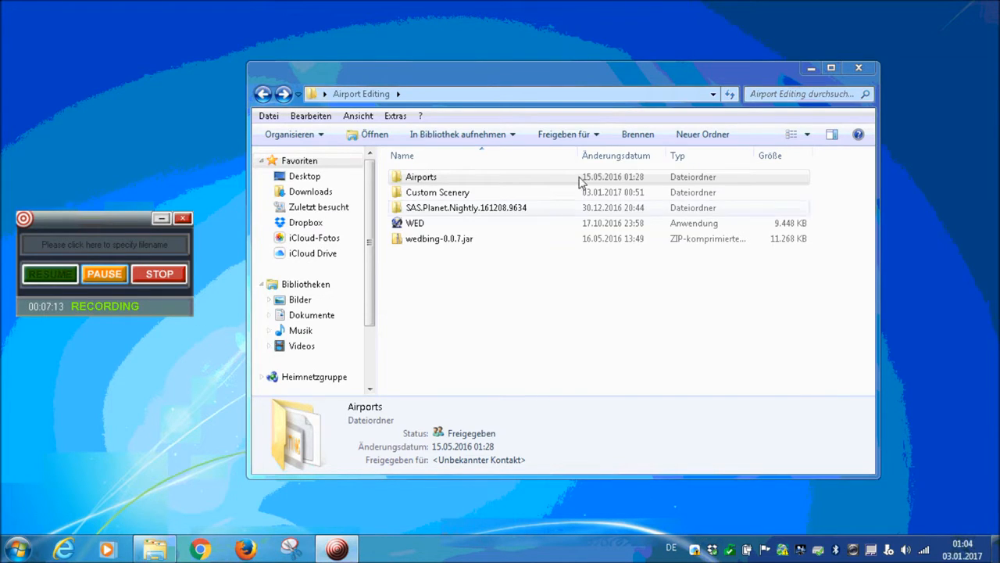
- Look through the country folders inside the Airports folder in Windows Explorer and return to Airport Editing
click(484, 177)
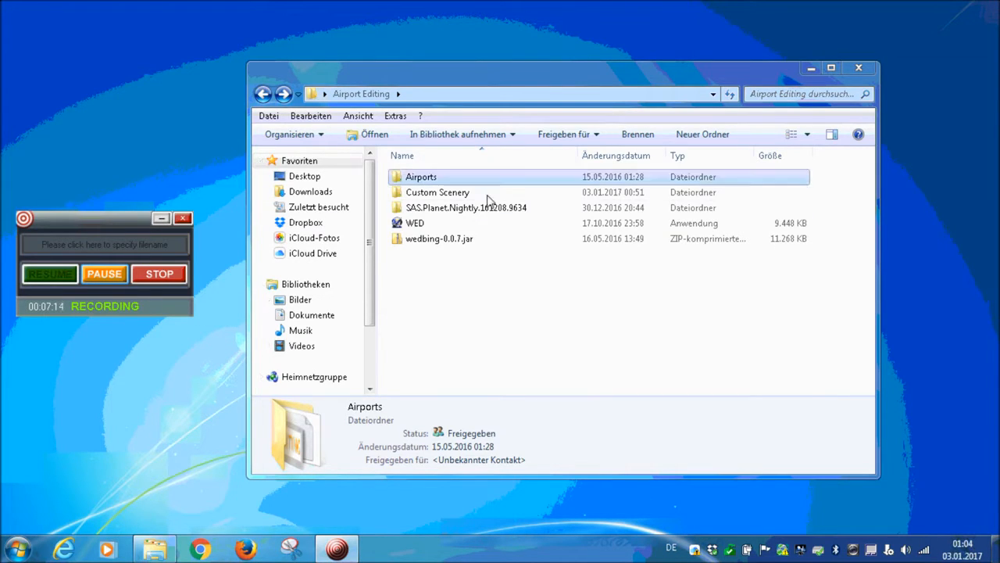
double_click(435, 182)
scroll(486, 239, down, 8)
scroll(471, 283, down, 8)
scroll(471, 290, up, 16)
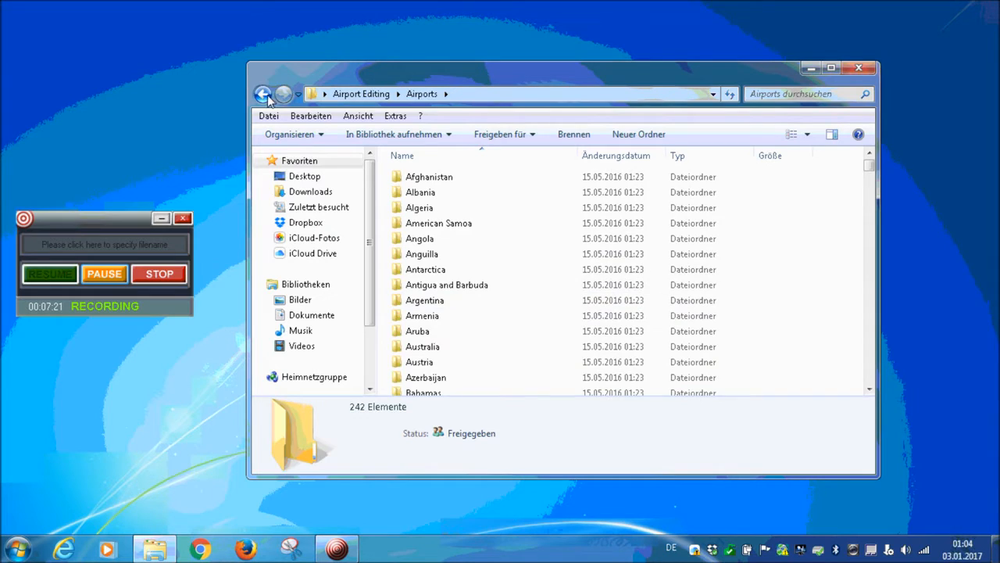
click(263, 94)
click(476, 292)
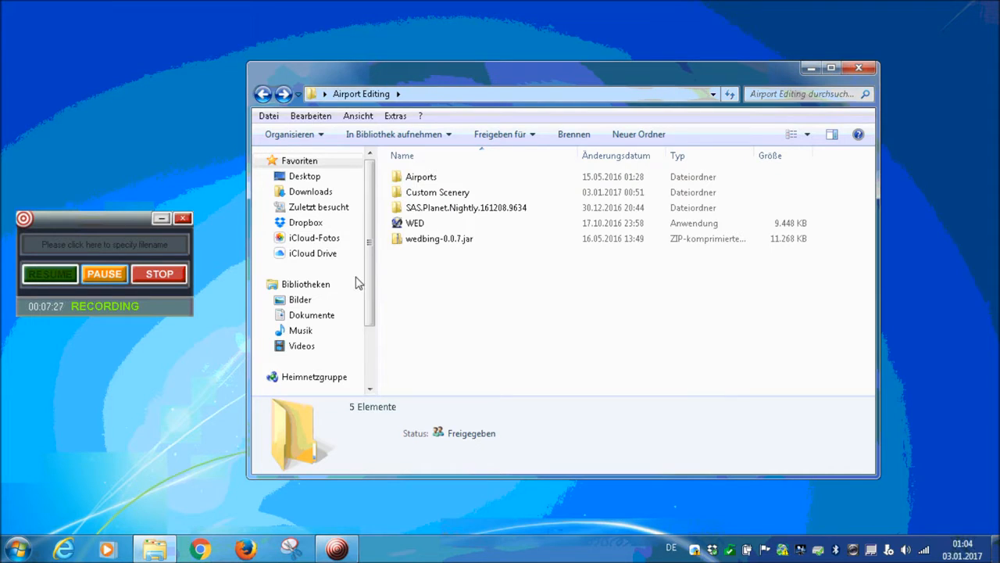
click(105, 280)
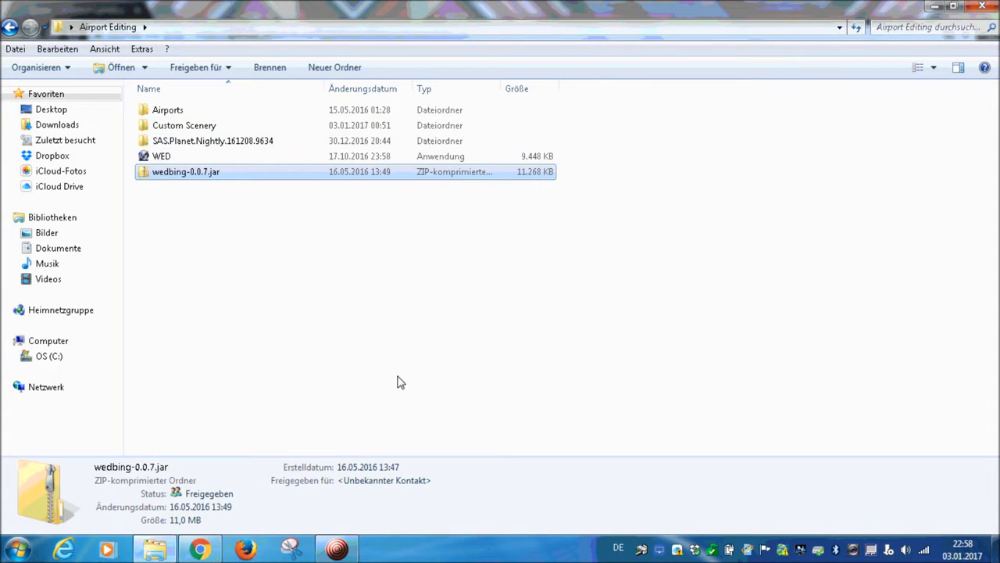
- Switch to Chrome and copy the airport code EDAQ from the Airports repository's search field
click(201, 550)
click(269, 72)
drag(255, 70, 221, 69)
key(ctrl+c)
- Search the Airports repository for EDAQ and check both the code and issue matches
click(292, 66)
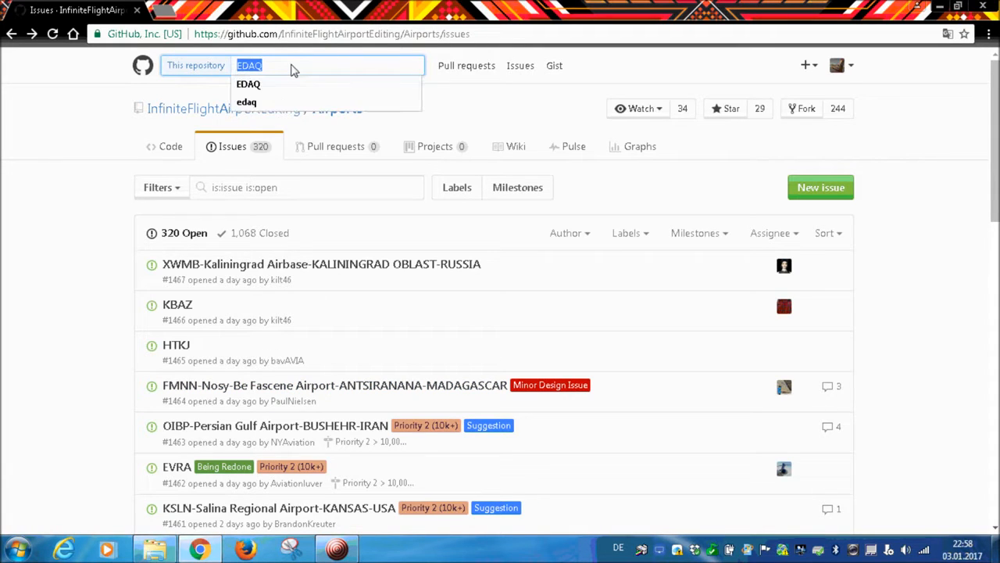
key(Return)
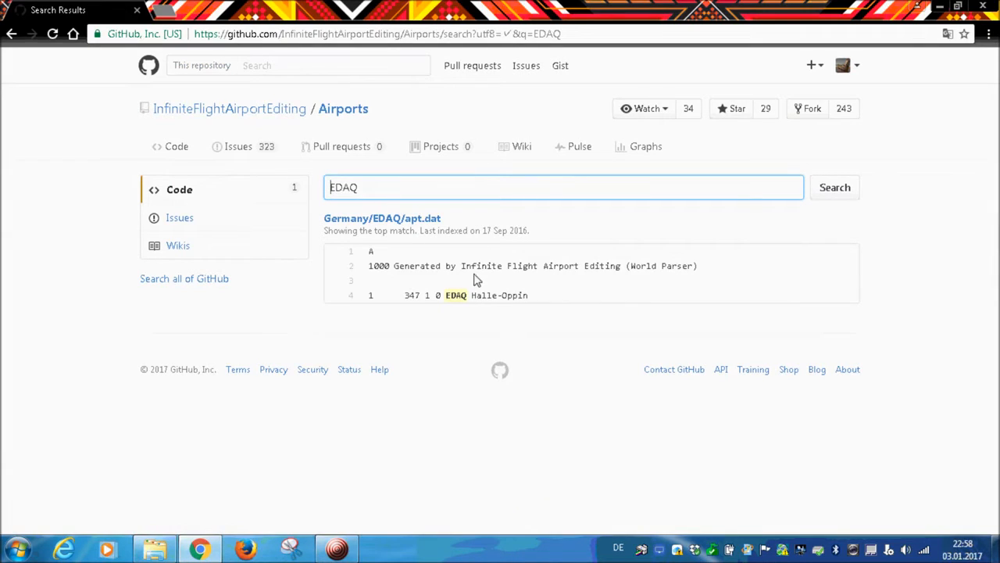
drag(446, 300, 536, 303)
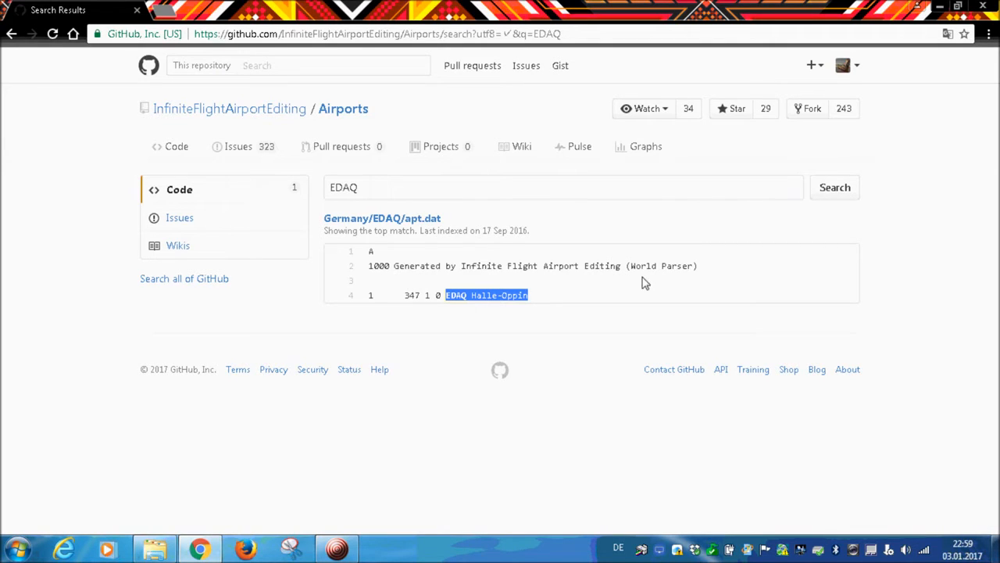
click(258, 218)
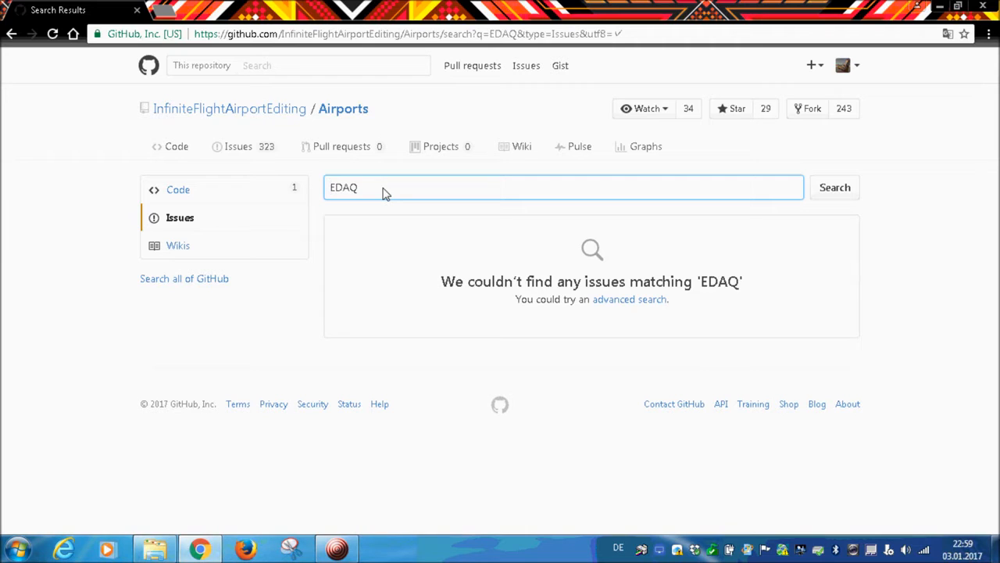
- Draft a new issue in the Airports repository titled EDAQ with the comment "Halle Oppin Airport, i'll do it"
click(245, 154)
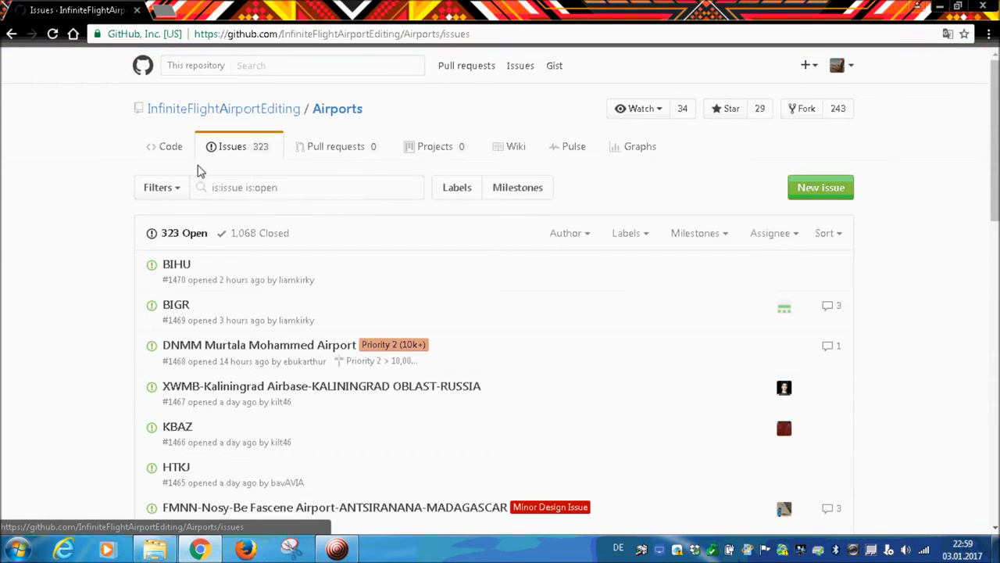
click(831, 192)
key(ctrl+v)
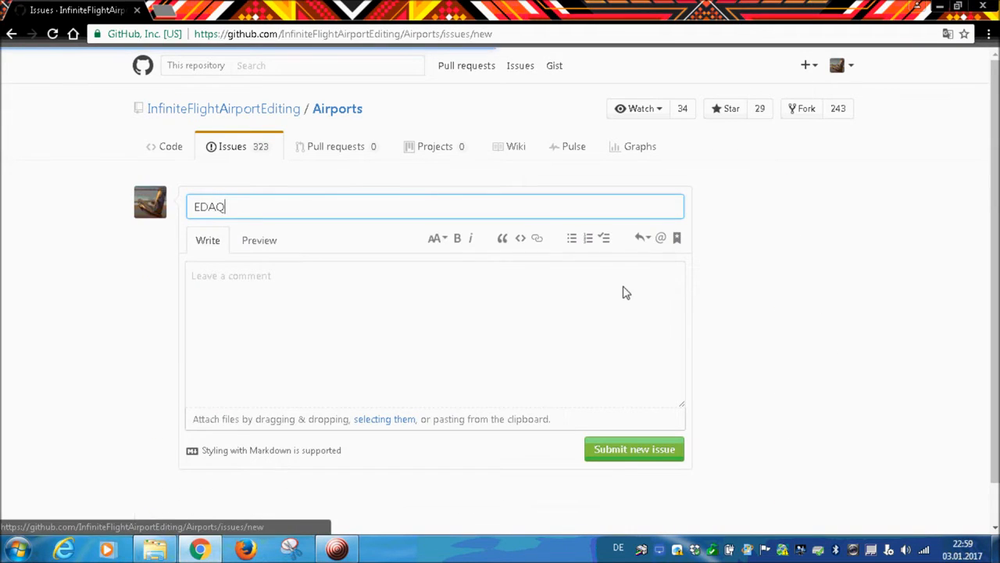
drag(286, 212, 179, 206)
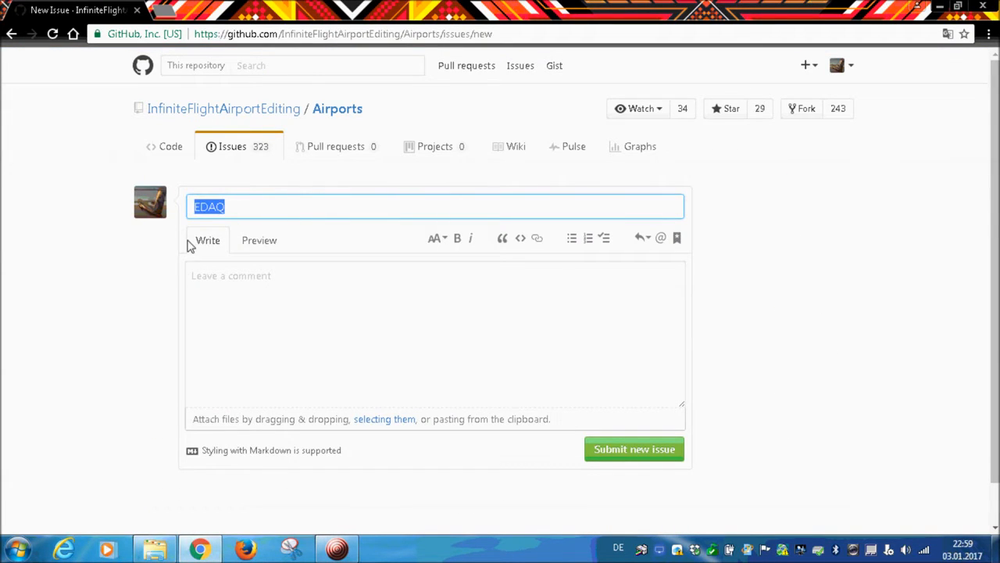
click(218, 279)
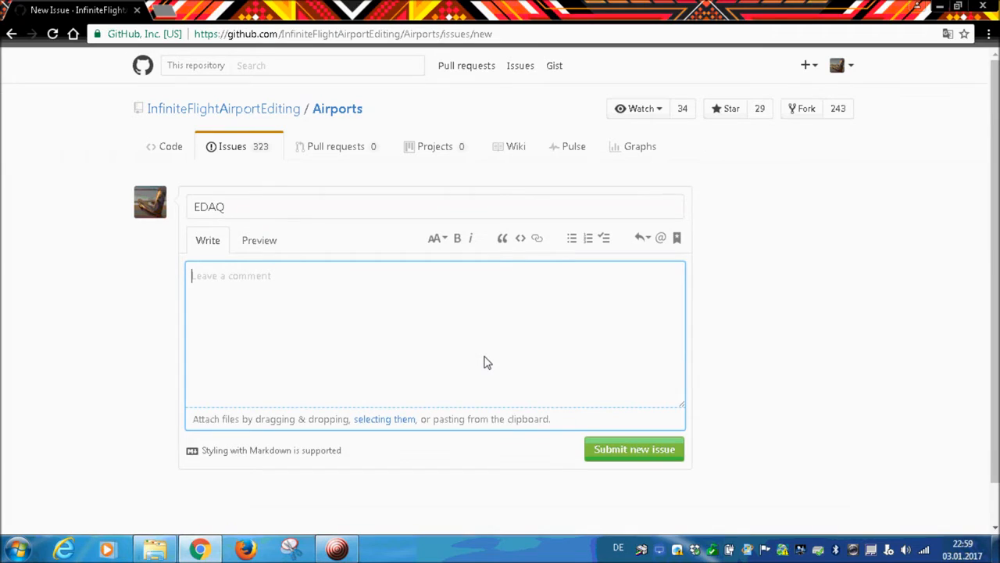
text(Halle Oppin Airport, i'll do it)
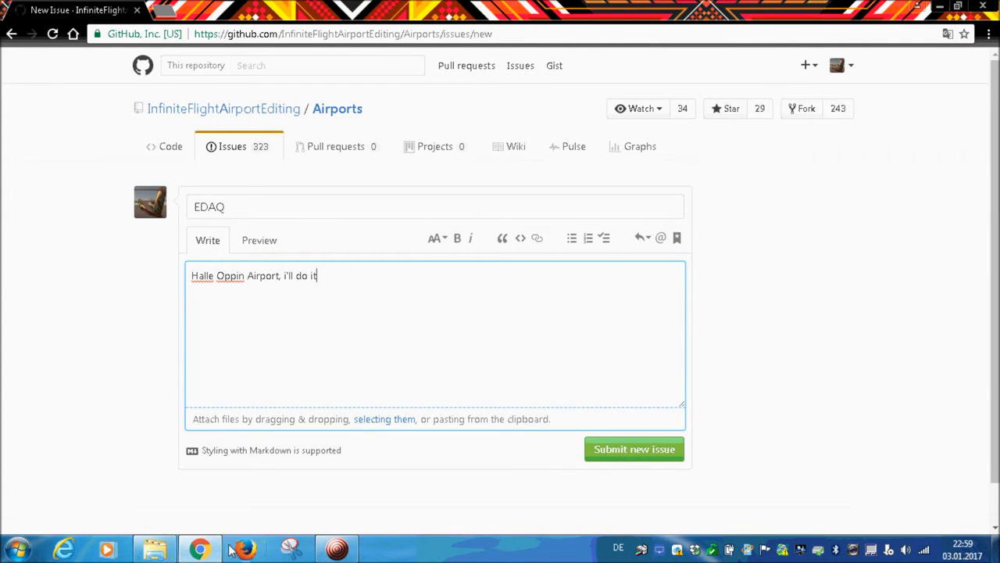
- Switch to the Airport Editing folder in Windows Explorer, launch WED and move its window higher so it is fully visible
click(196, 485)
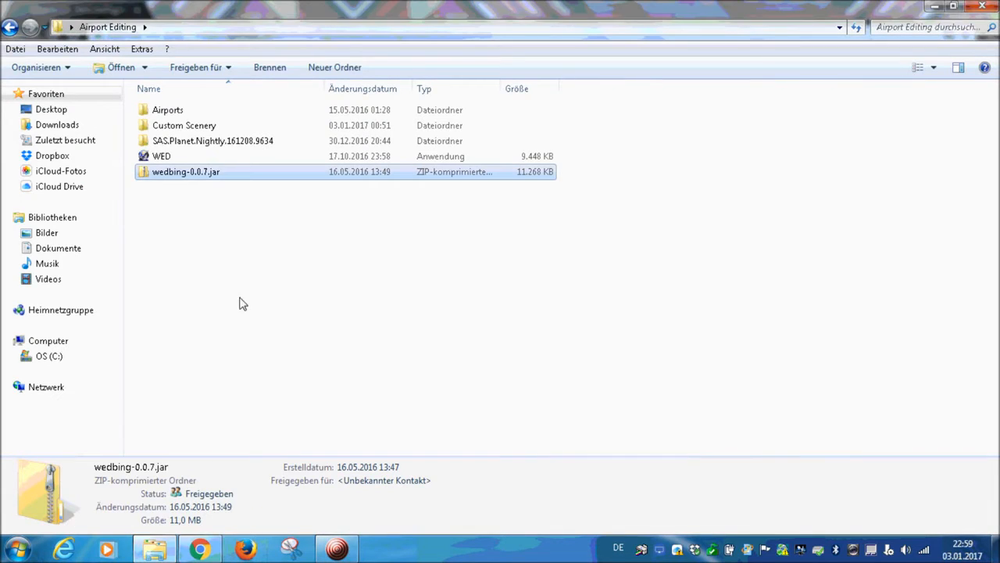
click(166, 157)
double_click(166, 156)
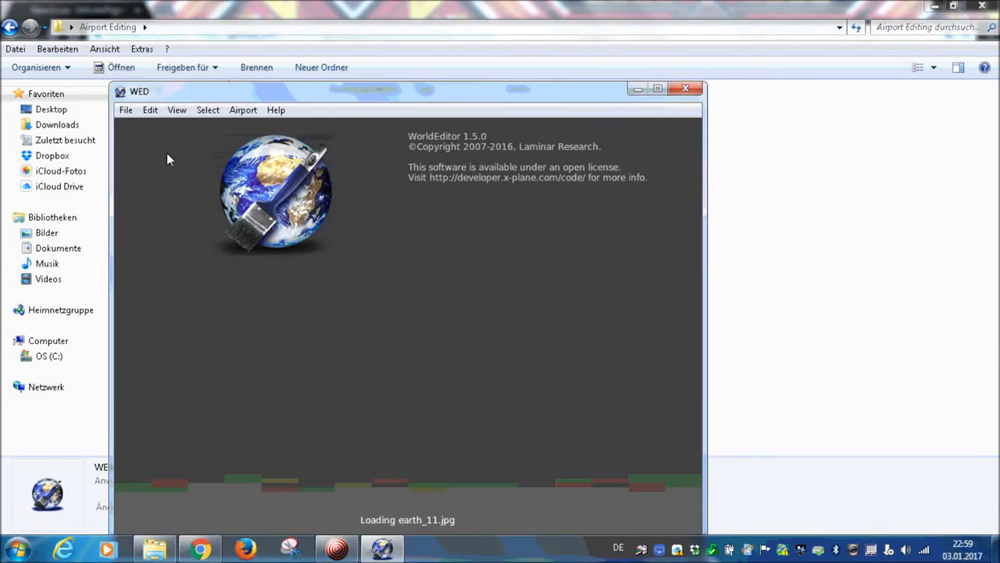
drag(360, 100, 367, 46)
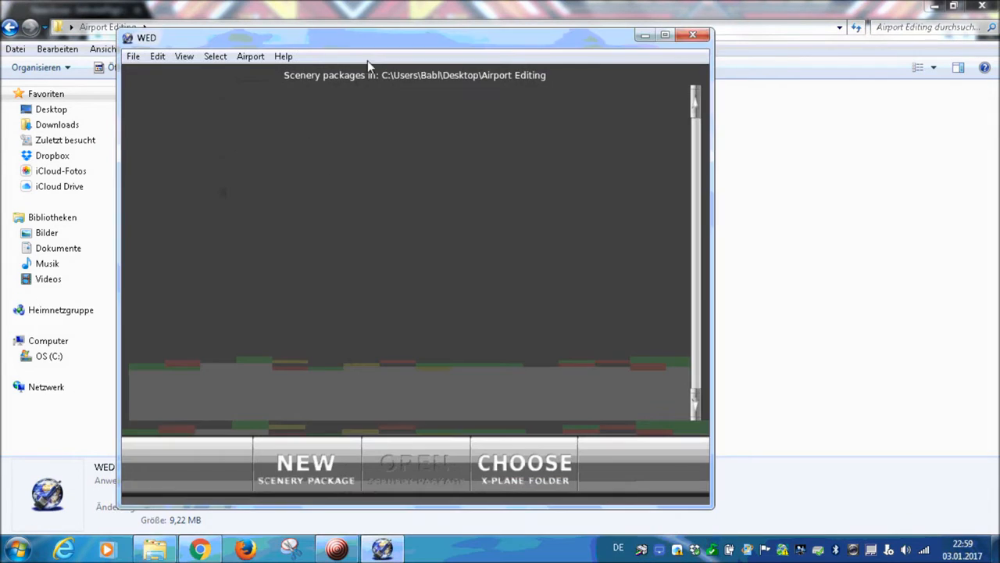
- Create a new scenery package named EDAQ and open it
click(330, 470)
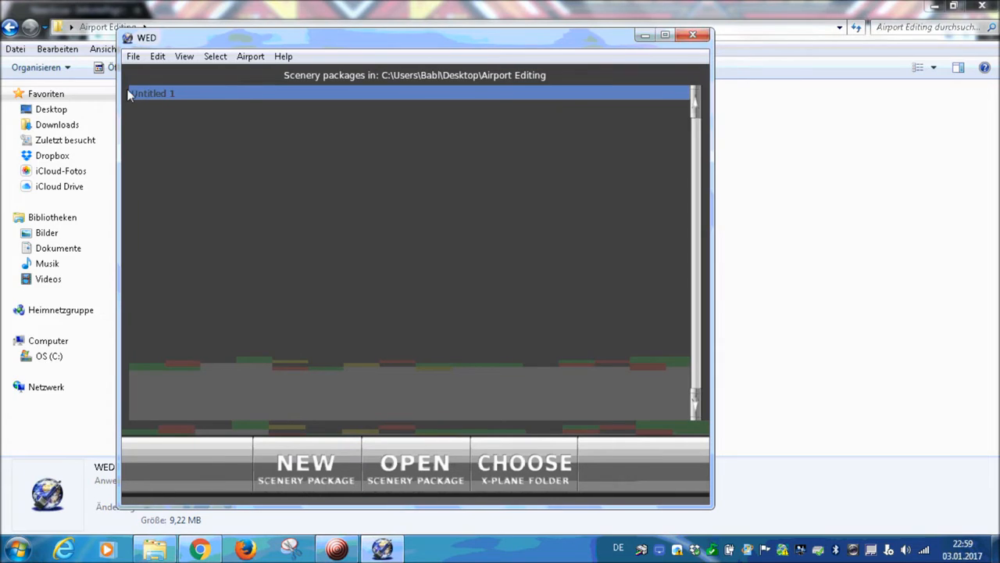
double_click(184, 99)
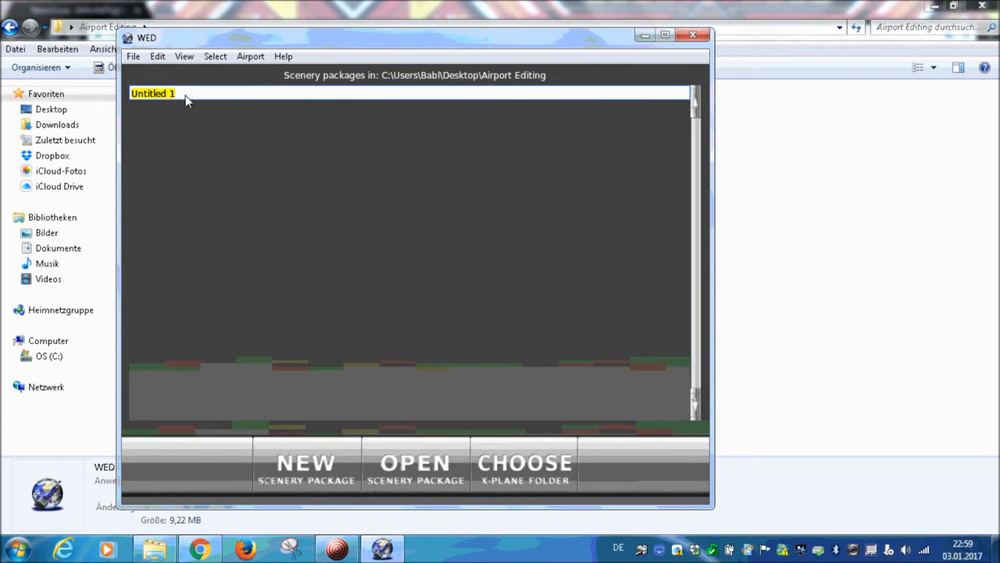
text(EDAQ)
key(Return)
click(418, 461)
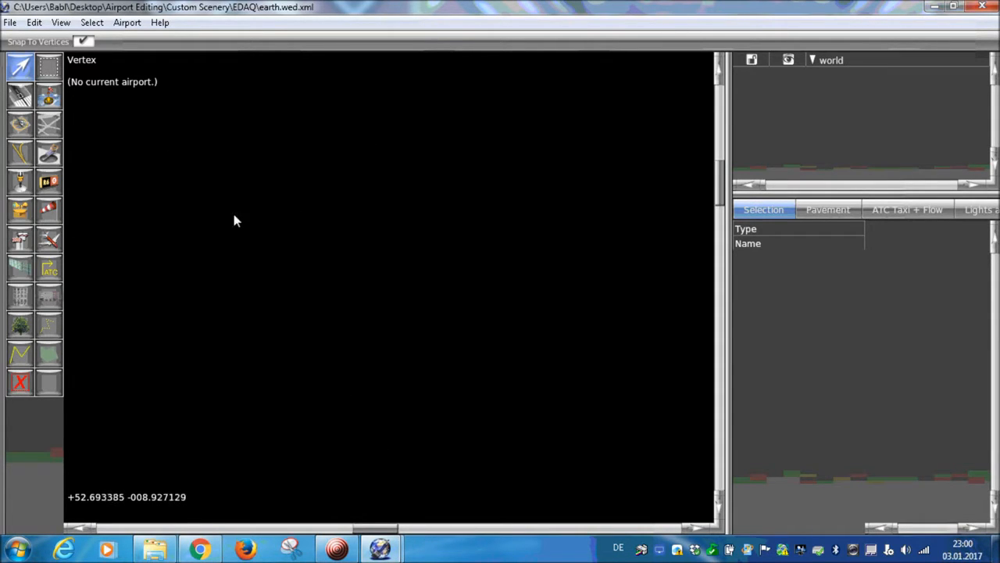
- Start an apt.dat import and browse from the Desktop through Airport Editing and Airports to the Germany folder
click(9, 24)
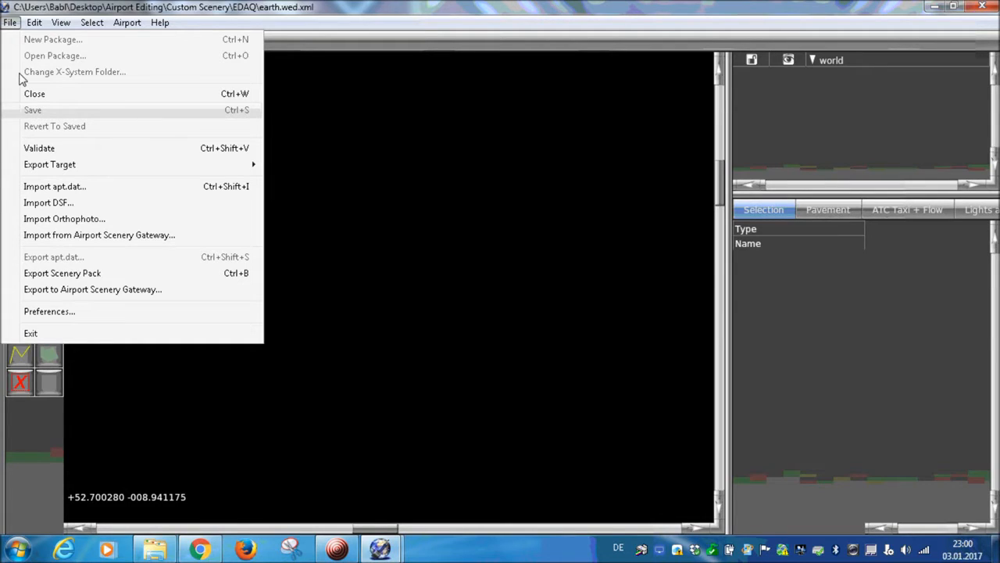
click(43, 187)
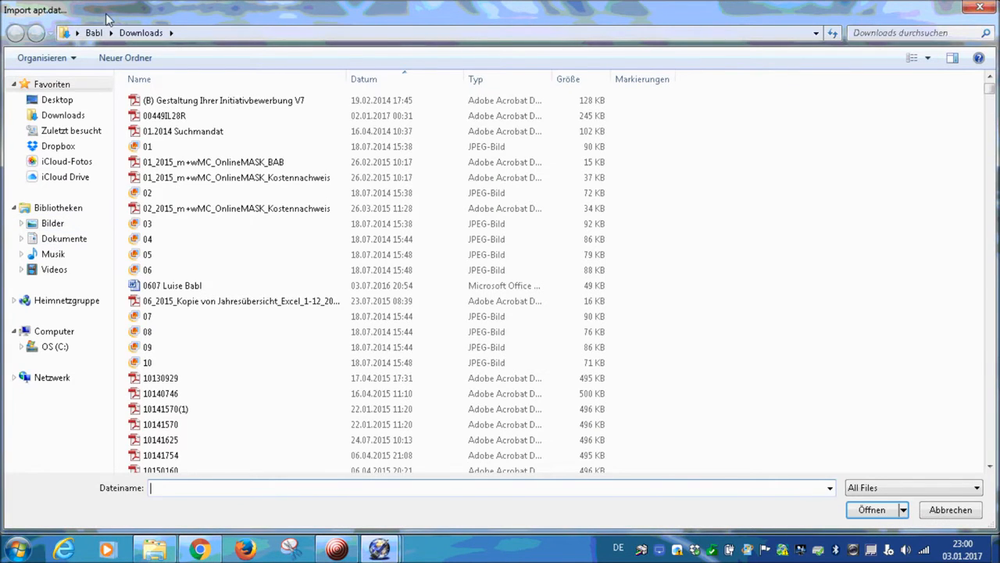
click(55, 102)
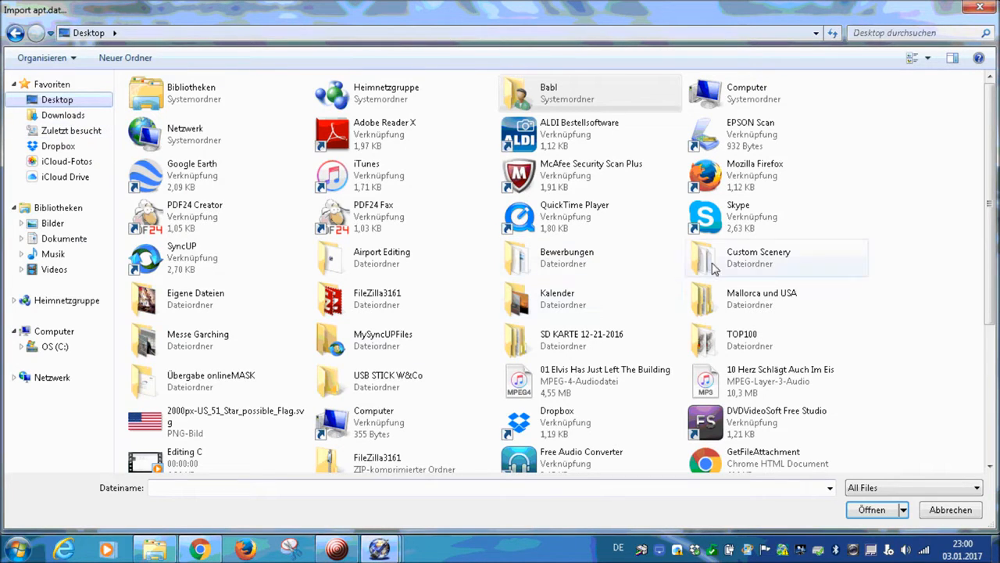
double_click(366, 262)
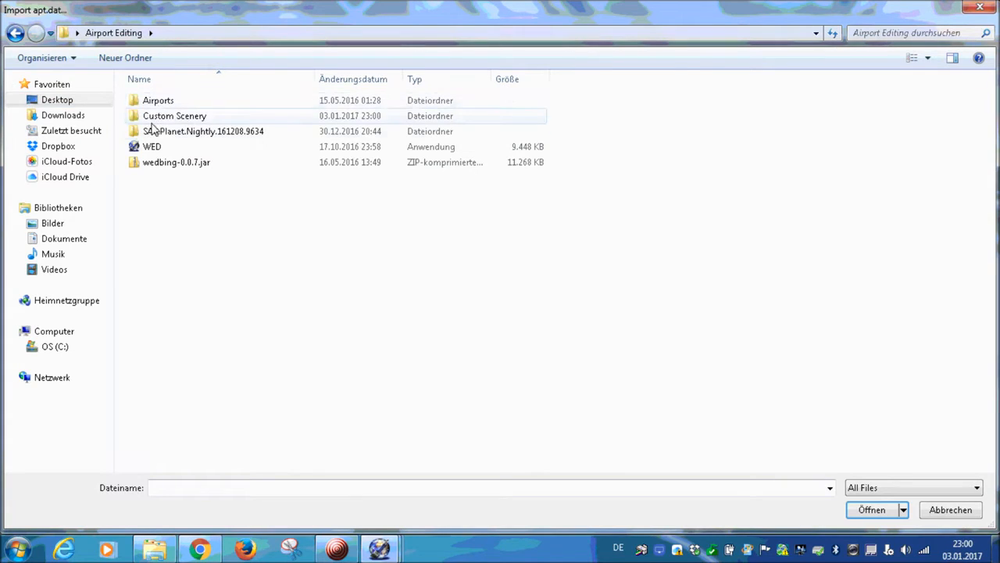
double_click(159, 103)
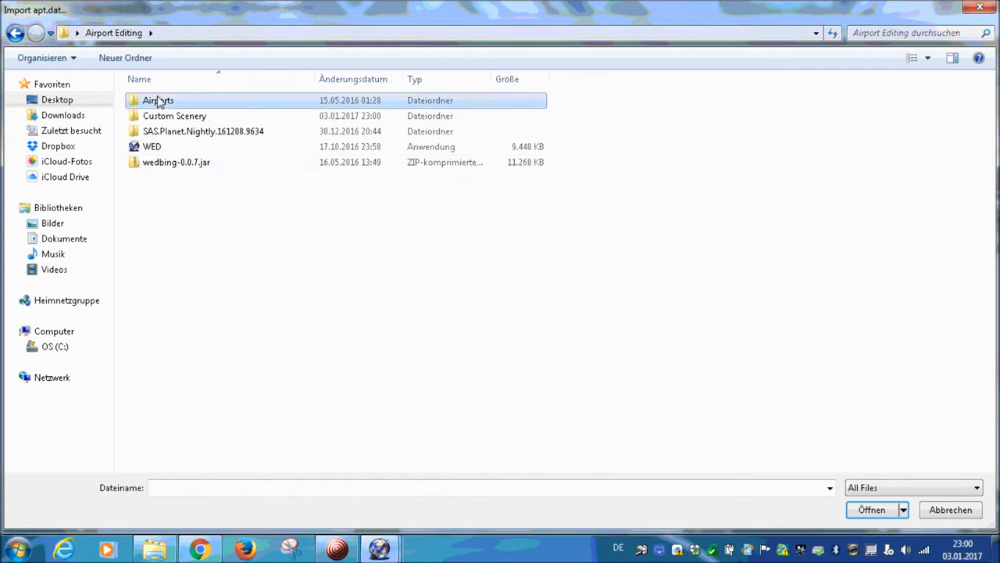
scroll(258, 344, down, 20)
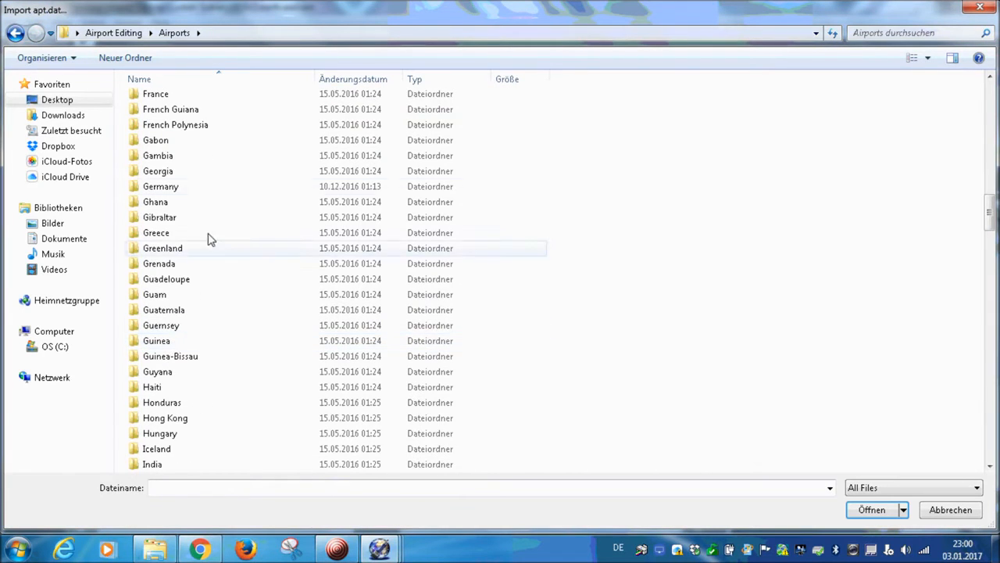
click(174, 194)
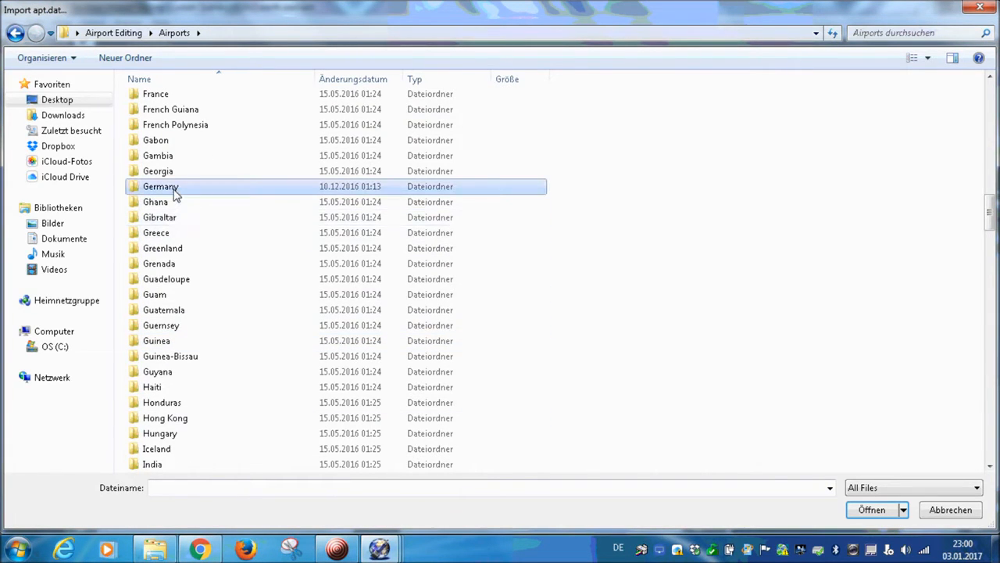
double_click(175, 194)
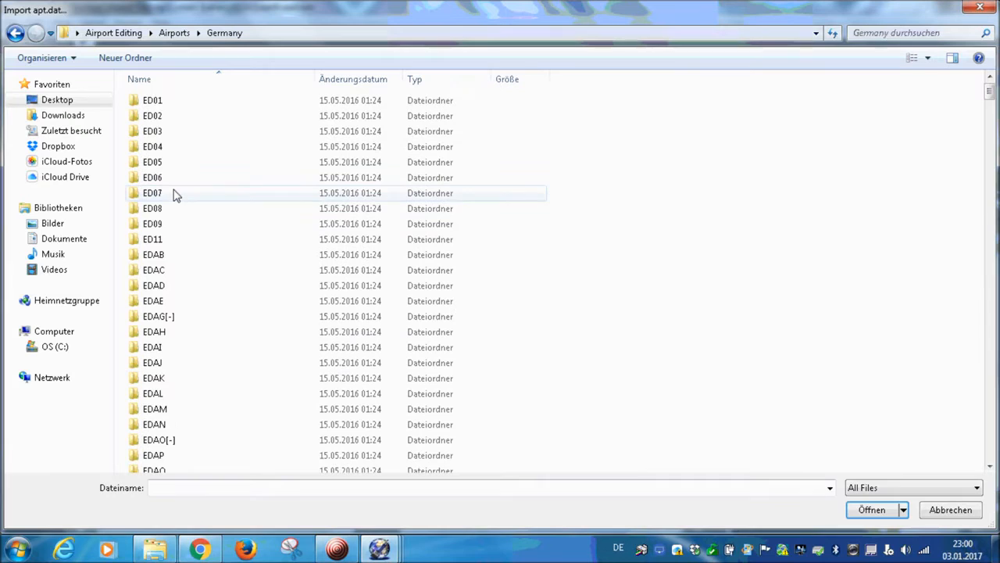
- Import the Halle-Oppin airport from the apt file in the EDAQ folder and deselect it
scroll(210, 286, down, 4)
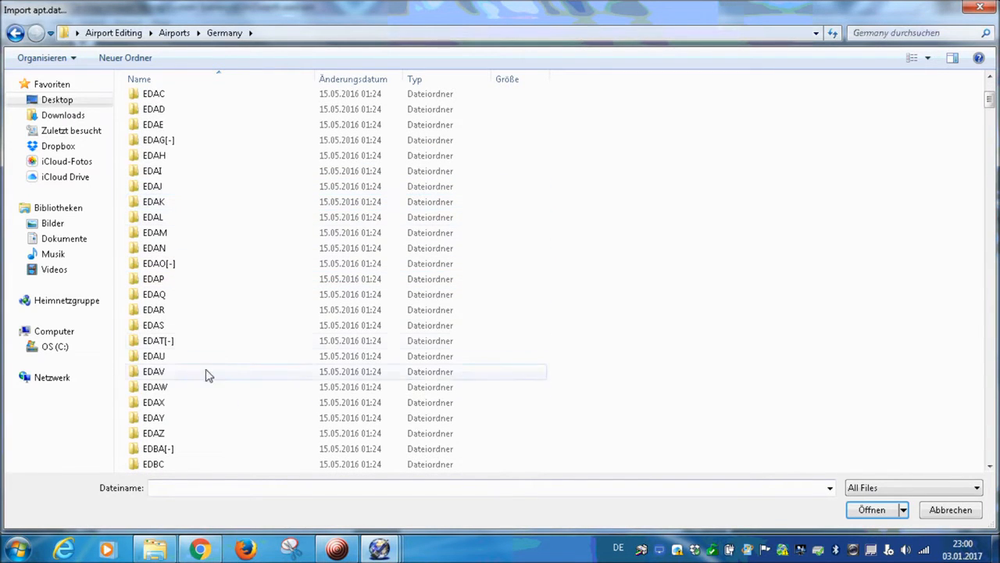
click(176, 303)
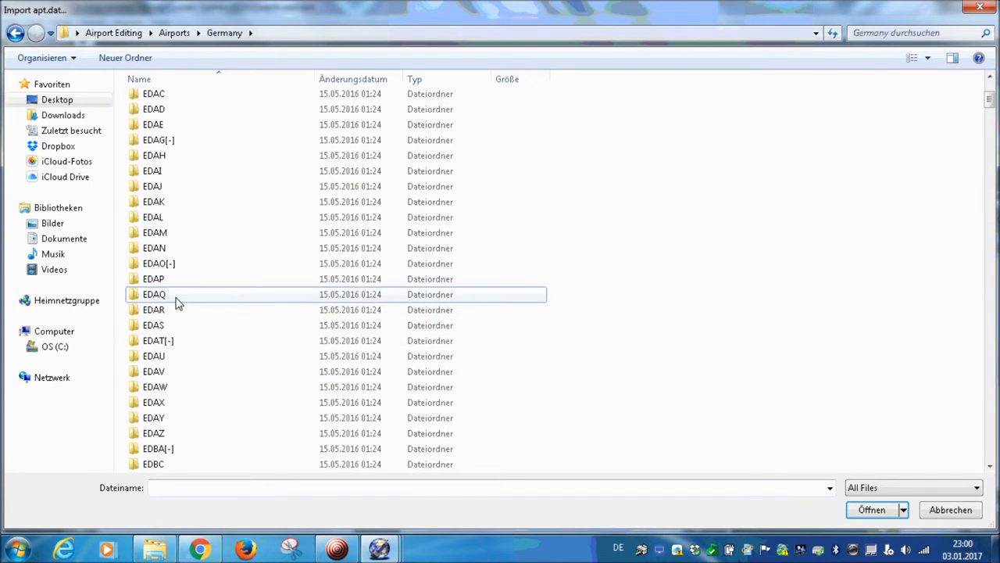
double_click(176, 303)
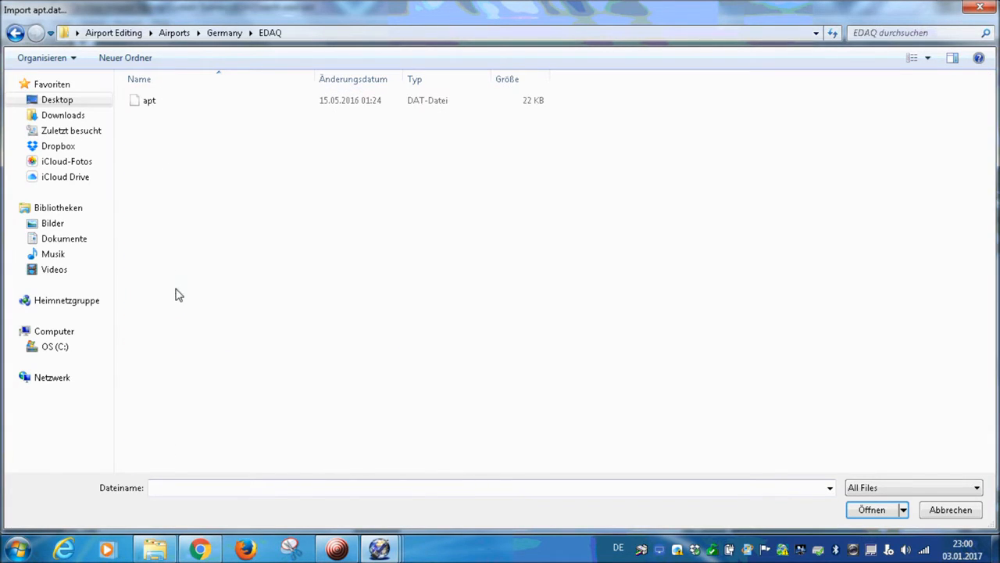
click(165, 113)
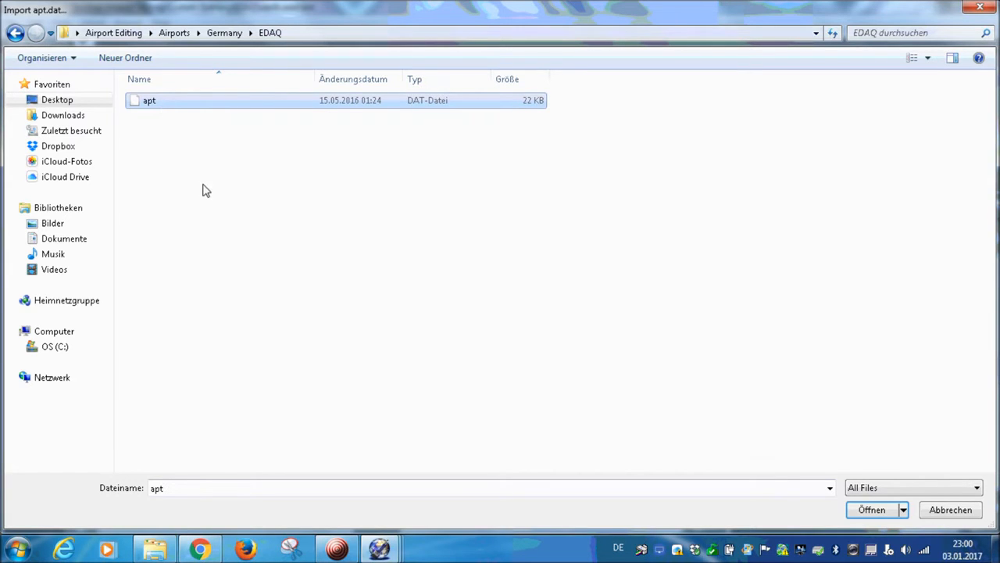
click(873, 509)
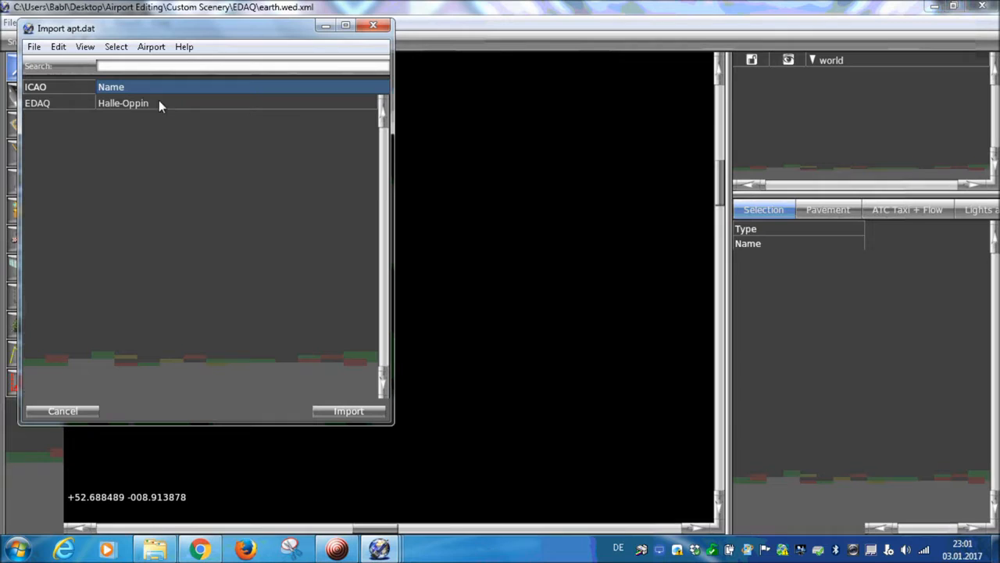
click(145, 106)
click(354, 412)
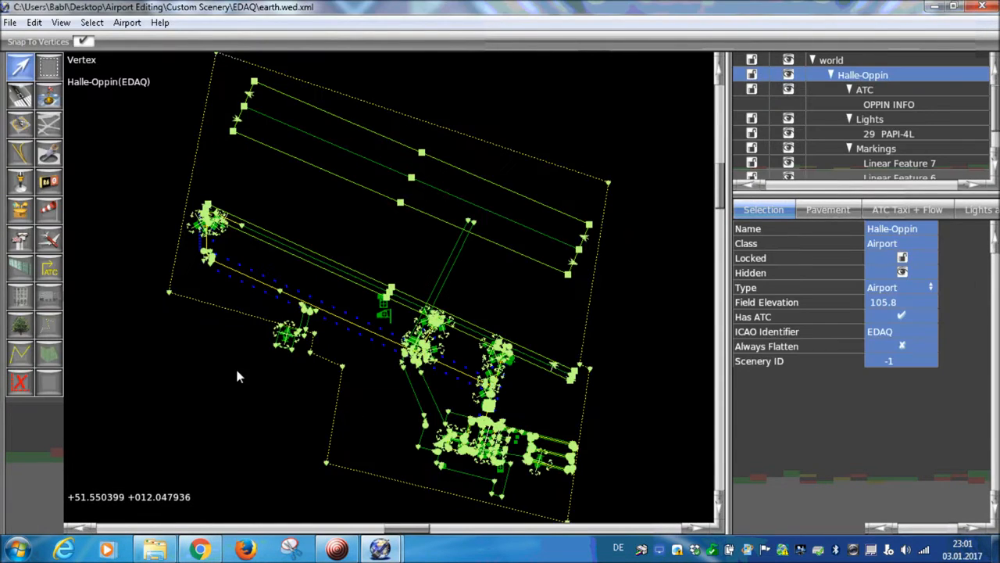
click(235, 366)
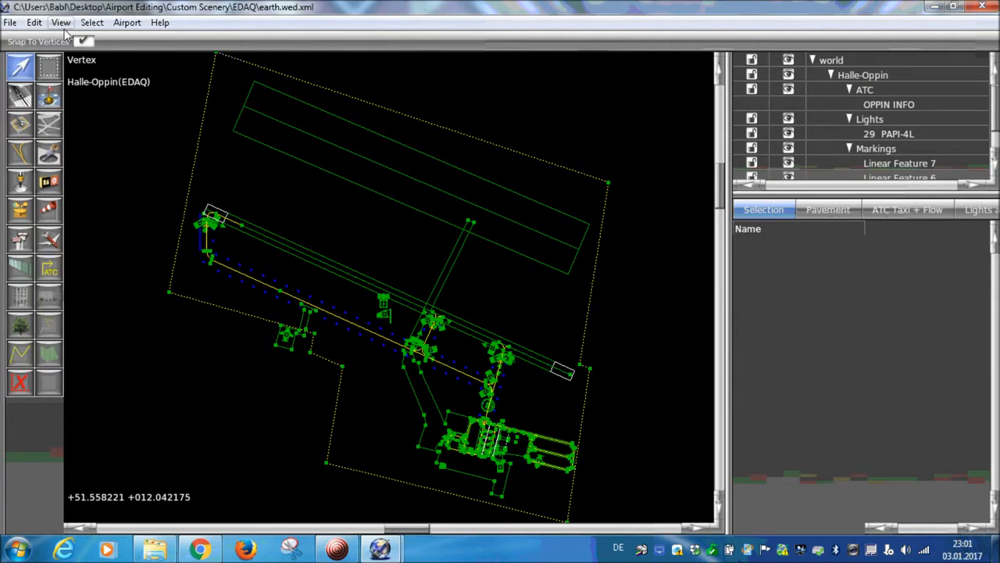
- Set the pavement transparency to Solid and inspect the airport's runways, taxiways and aprons
scroll(336, 281, down, 3)
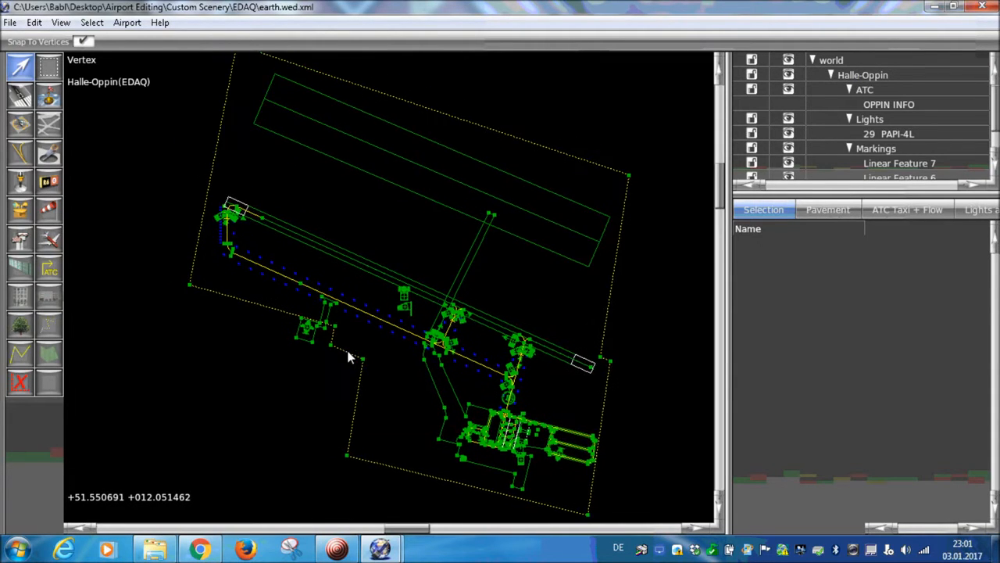
scroll(356, 364, up, 5)
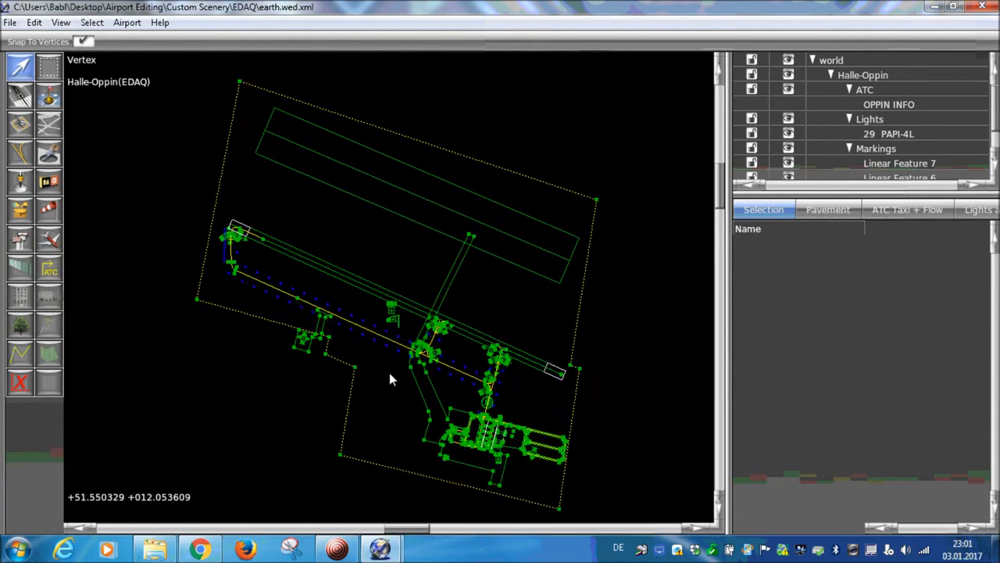
scroll(355, 324, up, 2)
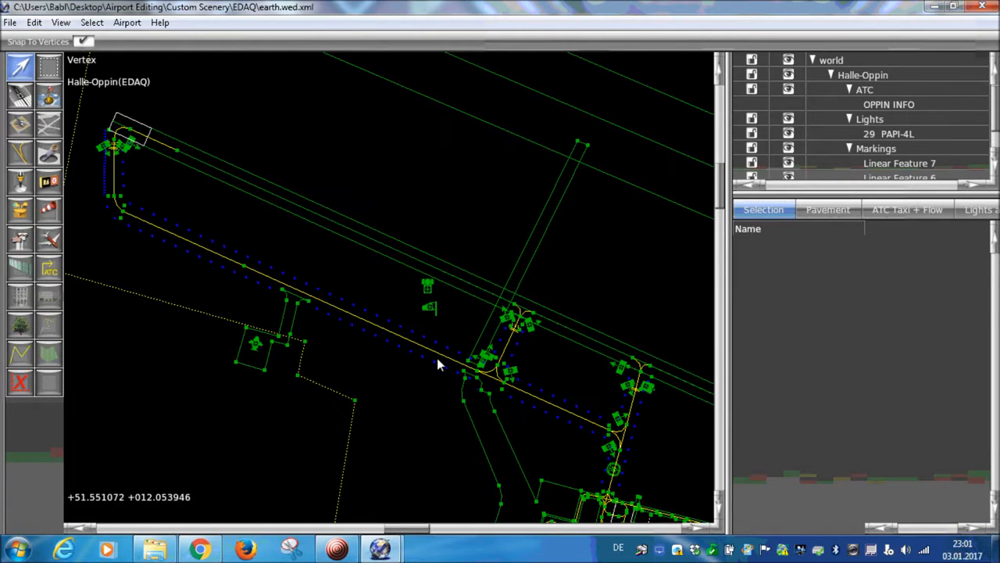
scroll(406, 351, down, 5)
right_drag(293, 363, 291, 352)
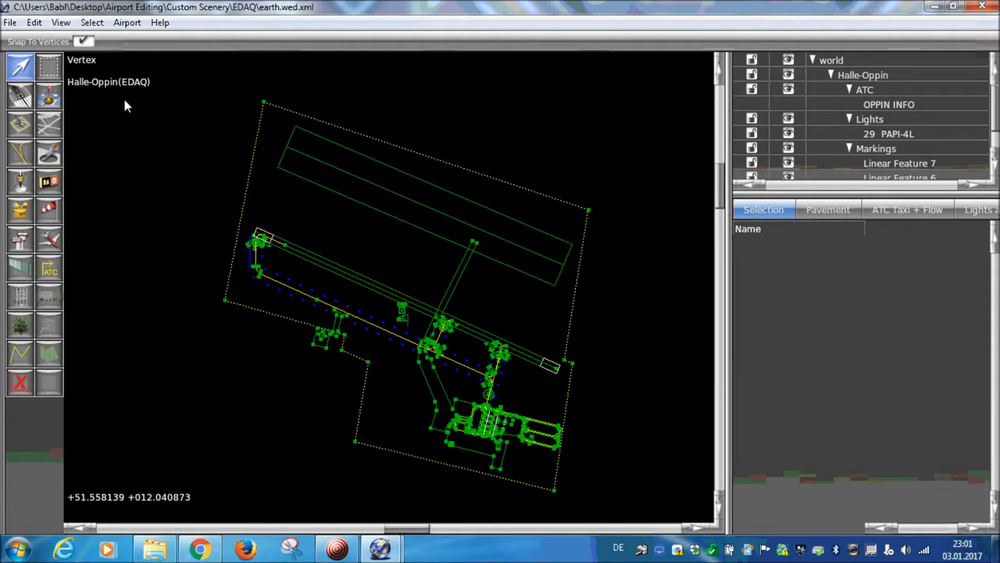
click(66, 23)
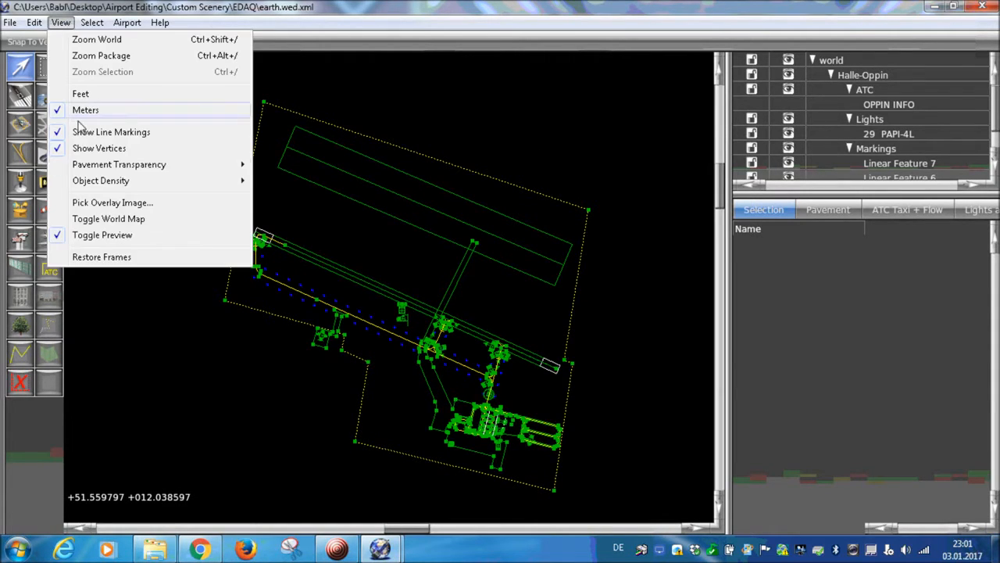
mouse_move(95, 166)
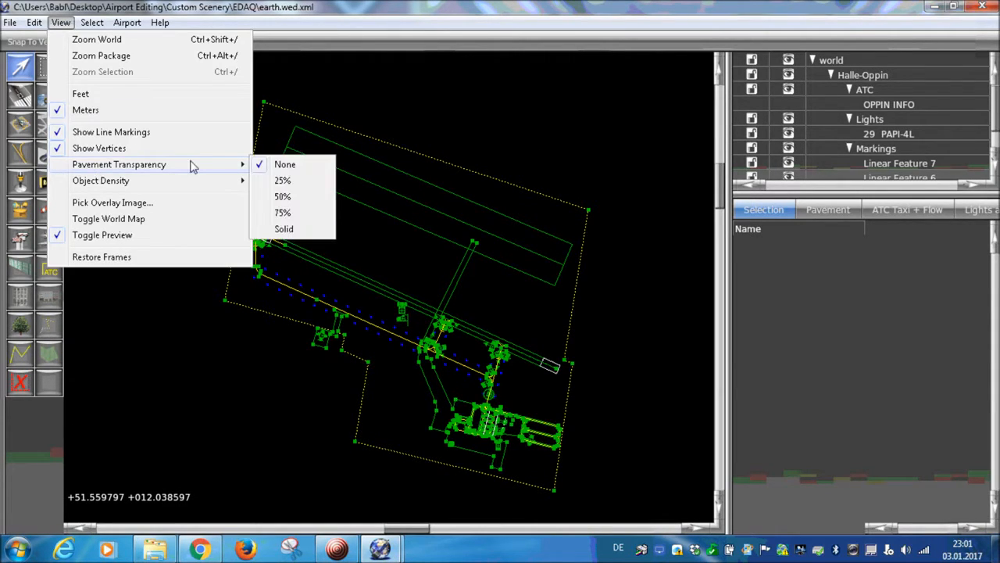
click(301, 229)
scroll(306, 265, up, 5)
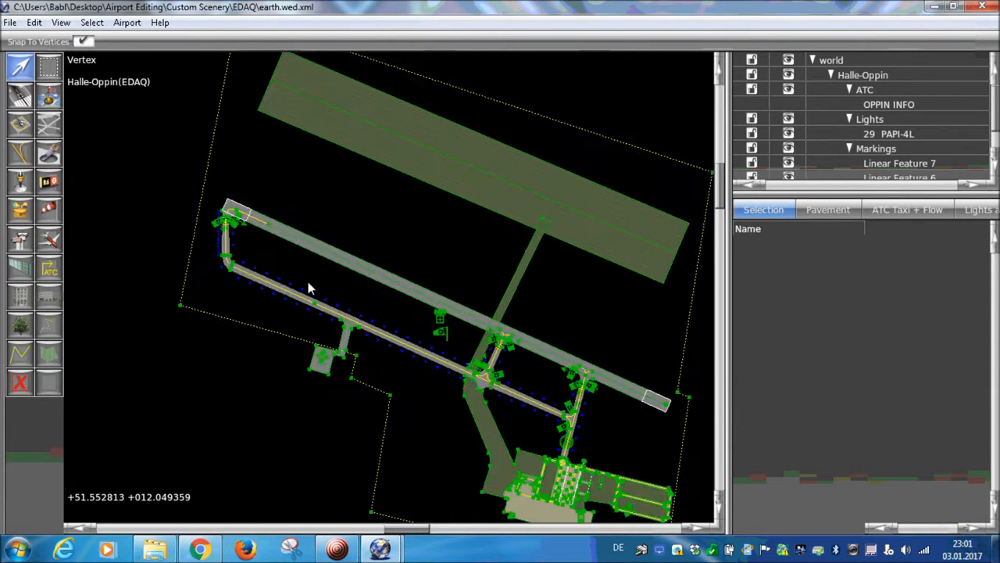
scroll(306, 269, up, 4)
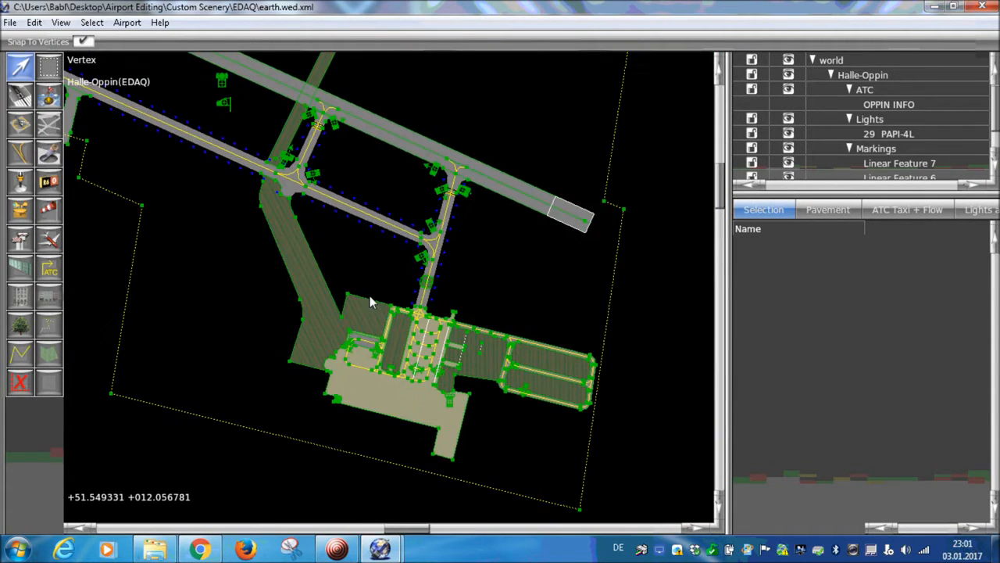
scroll(356, 305, down, 4)
right_drag(271, 296, 469, 323)
scroll(375, 364, up, 5)
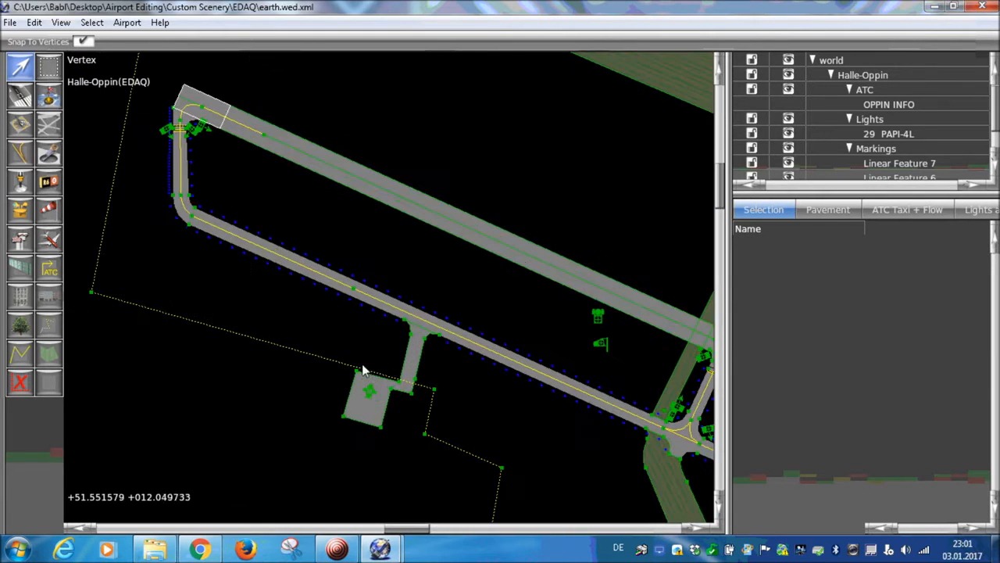
- Examine the overall airport layout, the asphalt taxiway's properties and the apron area south of the runway
scroll(435, 368, down, 7)
scroll(305, 270, down, 5)
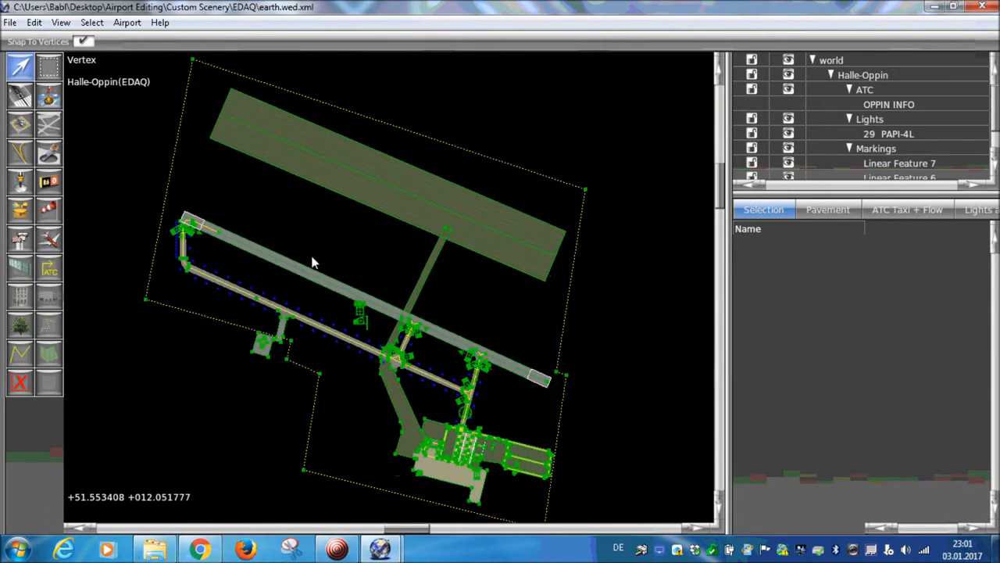
scroll(442, 375, up, 5)
scroll(461, 382, up, 5)
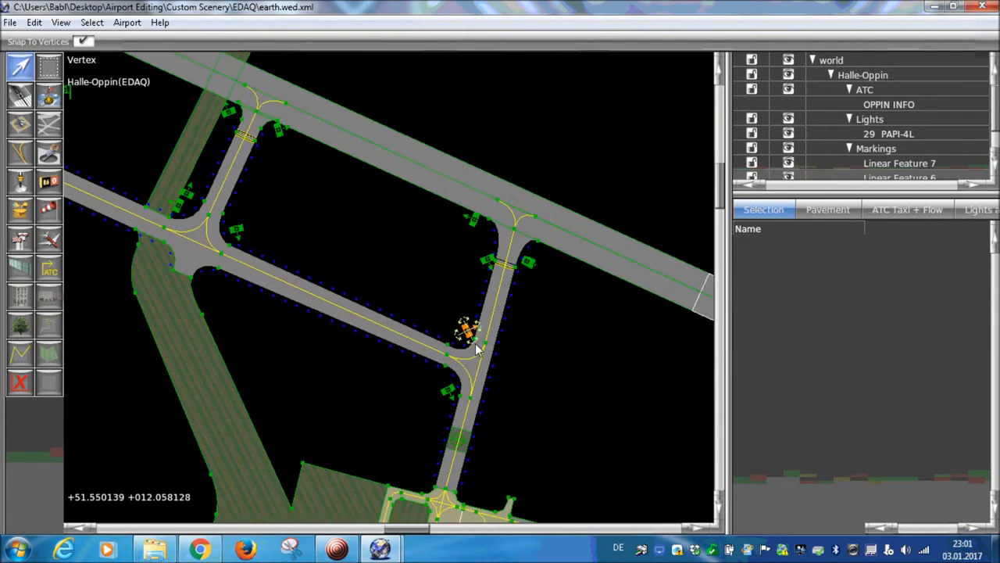
click(473, 343)
click(498, 330)
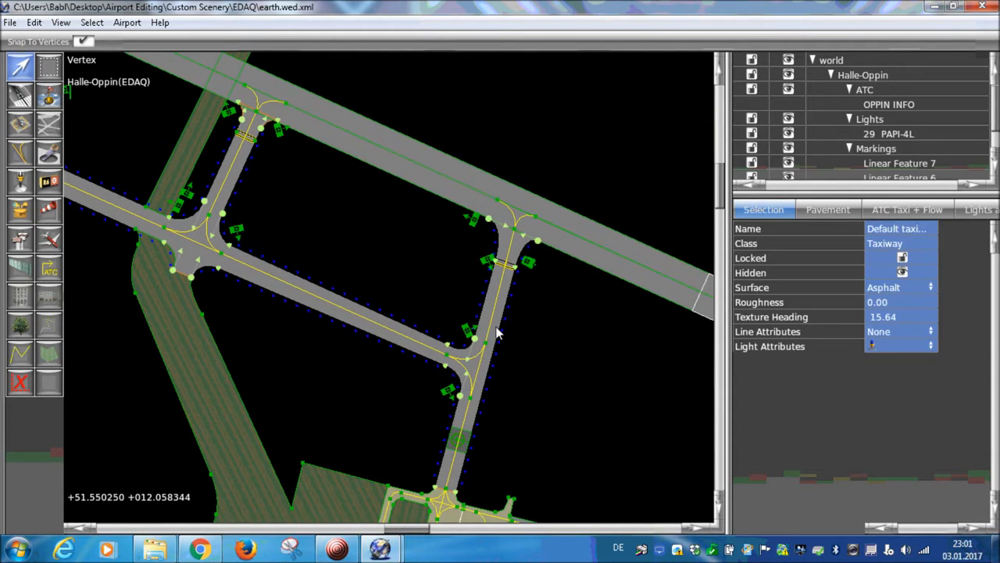
scroll(337, 337, down, 3)
right_drag(365, 404, 364, 319)
scroll(355, 381, up, 5)
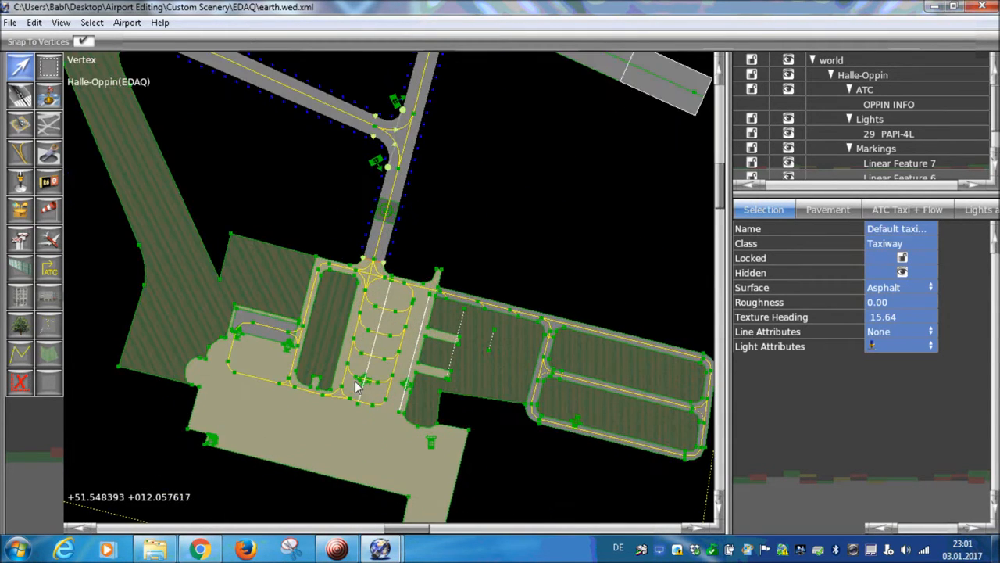
scroll(382, 252, up, 5)
scroll(259, 258, down, 5)
scroll(257, 261, down, 3)
scroll(272, 235, up, 5)
- Inspect the hold line, signs and taxiway curve at the runway's northwestern end
right_drag(211, 197, 313, 337)
scroll(200, 268, up, 2)
scroll(248, 324, up, 2)
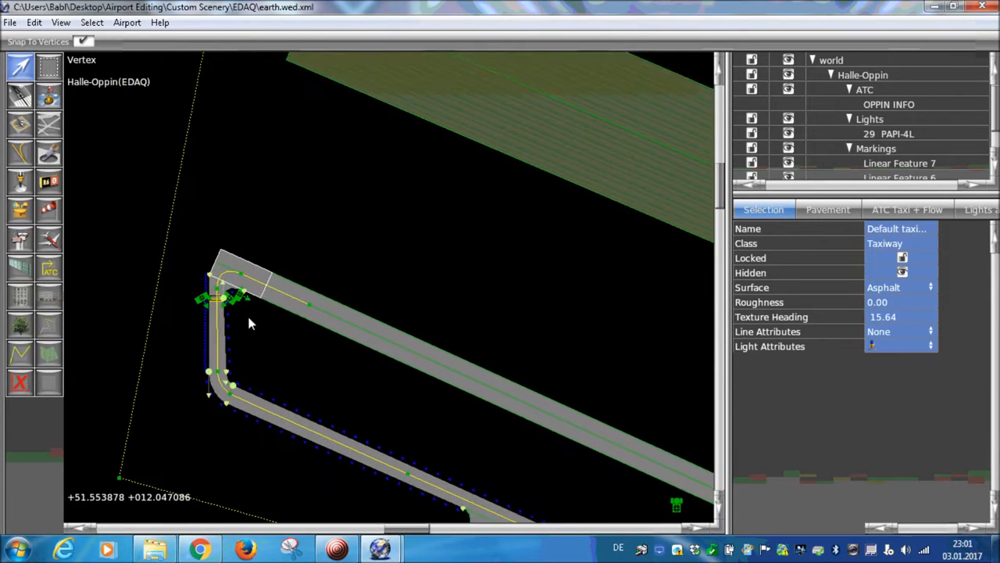
scroll(223, 308, up, 2)
scroll(217, 281, up, 2)
scroll(220, 286, up, 4)
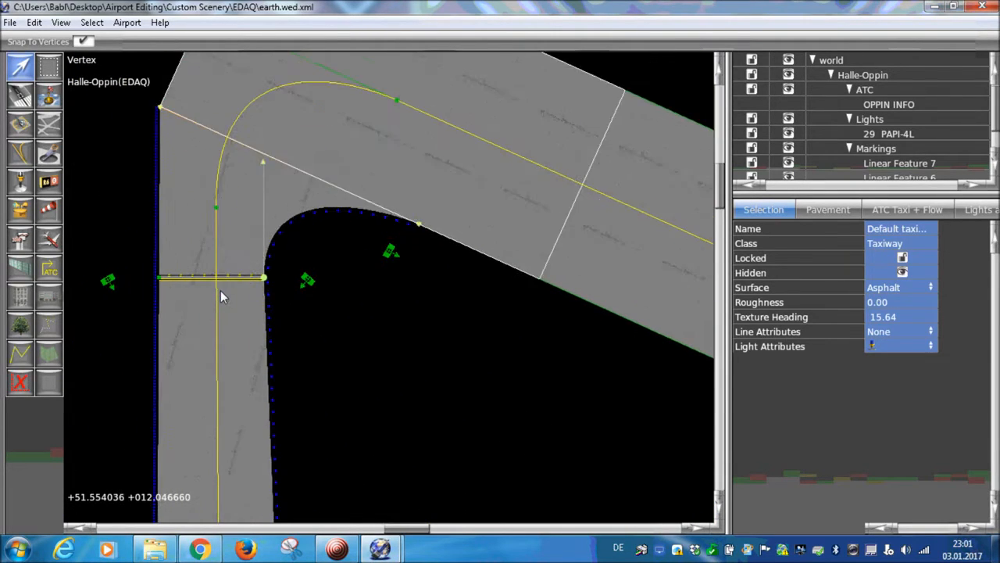
scroll(217, 297, down, 2)
scroll(225, 309, down, 3)
scroll(351, 393, down, 3)
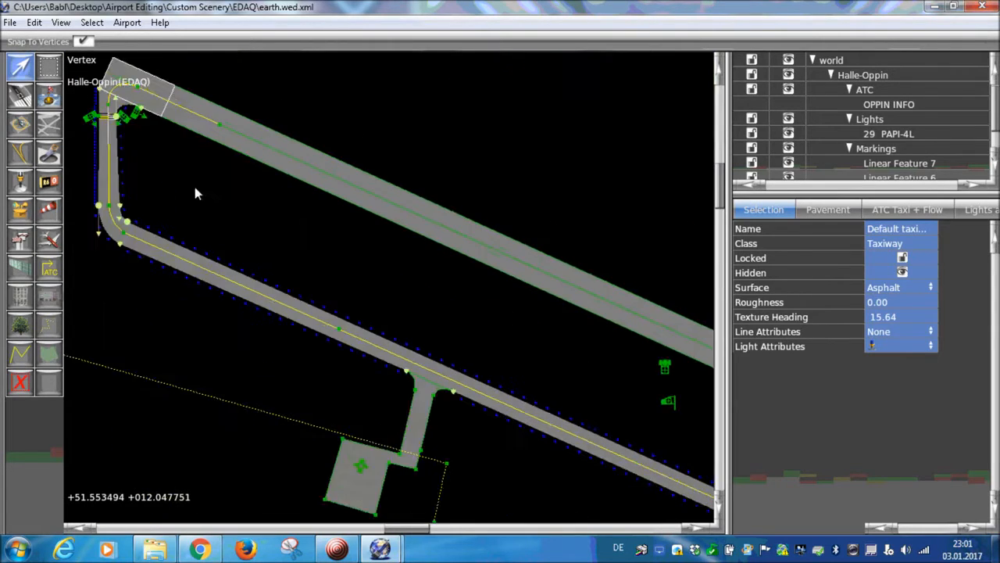
scroll(196, 192, down, 3)
scroll(317, 250, down, 2)
scroll(325, 246, up, 4)
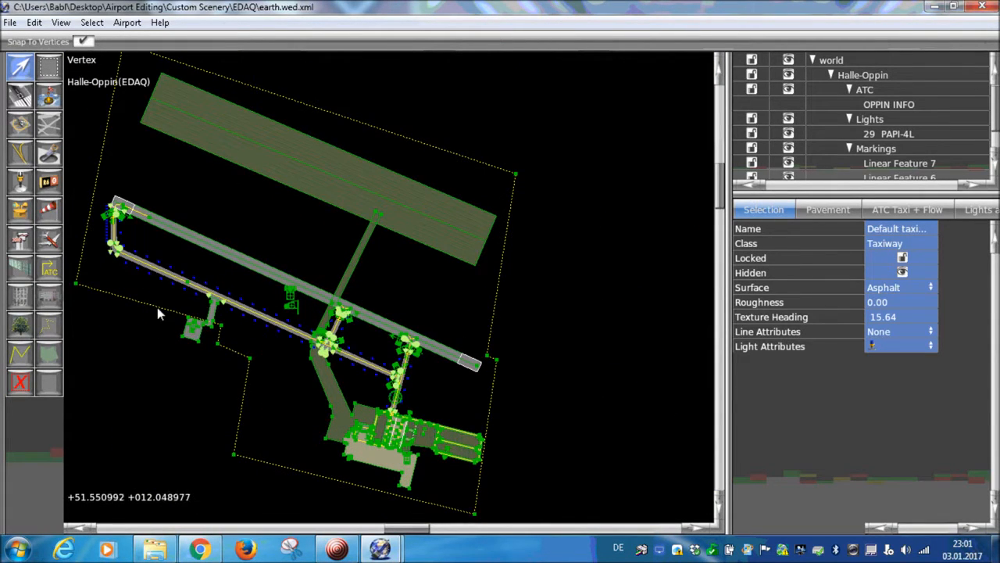
- Select the line marking near the runway's southeastern end and the grass runway 11L/29R to examine their properties
right_drag(162, 358, 217, 304)
scroll(423, 331, up, 2)
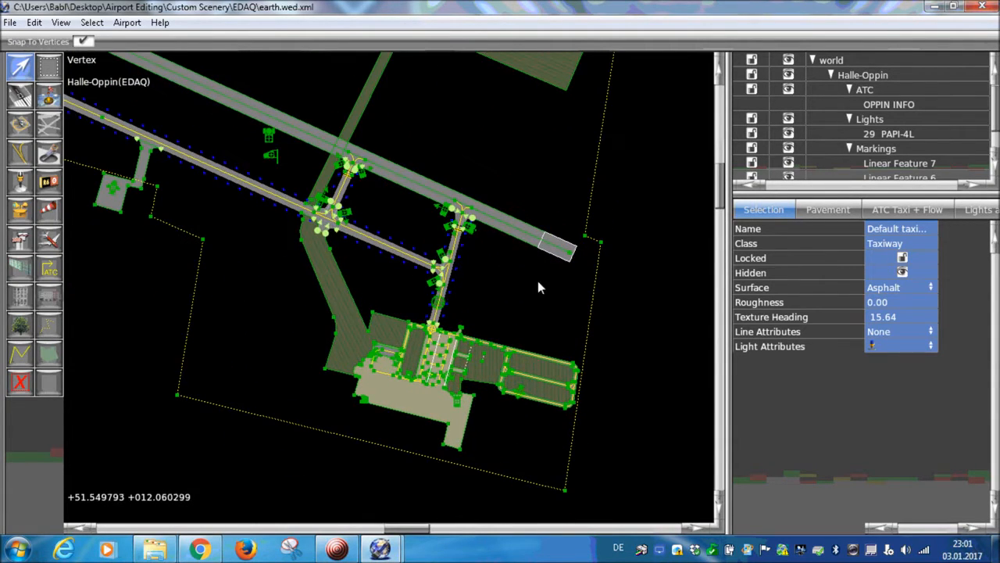
click(512, 226)
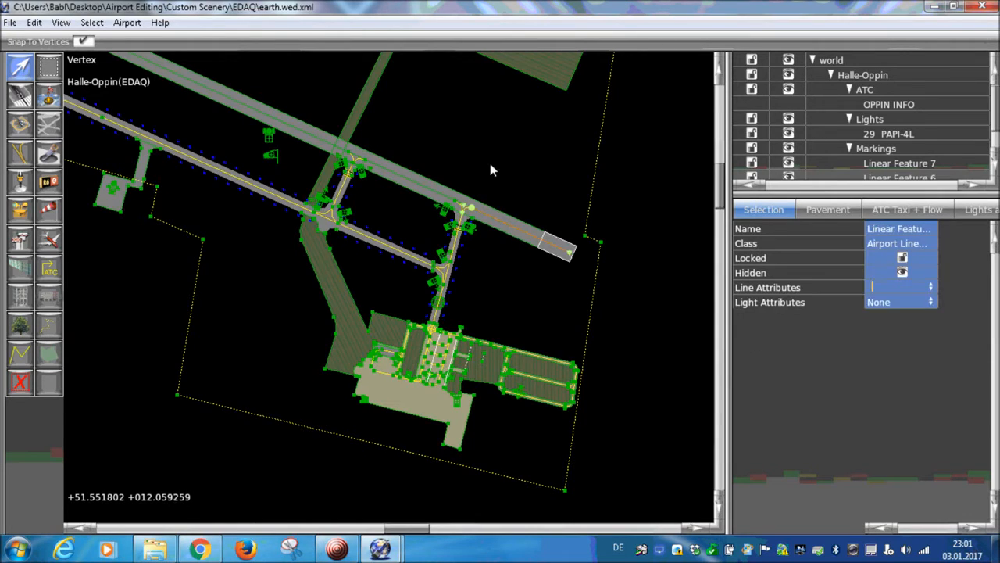
right_drag(510, 56, 495, 188)
click(494, 166)
click(505, 218)
click(507, 190)
scroll(497, 204, down, 3)
right_drag(497, 243, 457, 204)
scroll(429, 291, up, 6)
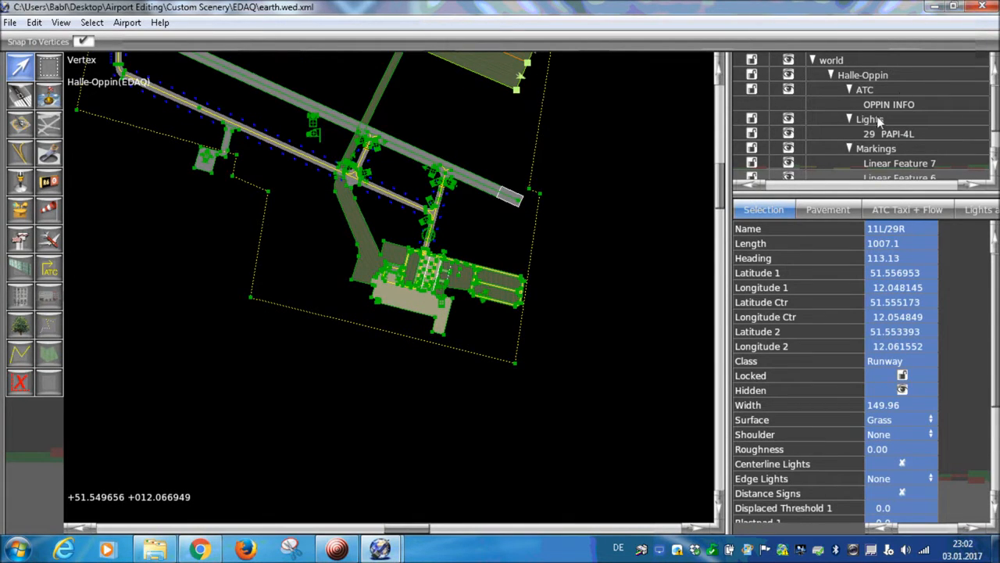
- Enlarge the object hierarchy list and delete the whole Markings group with its linear features
drag(920, 202, 918, 430)
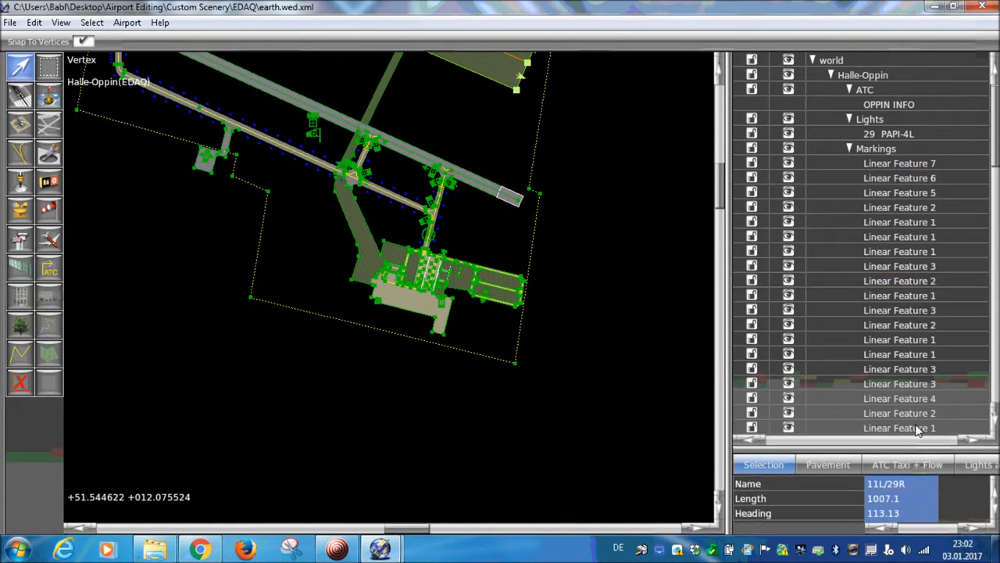
click(843, 387)
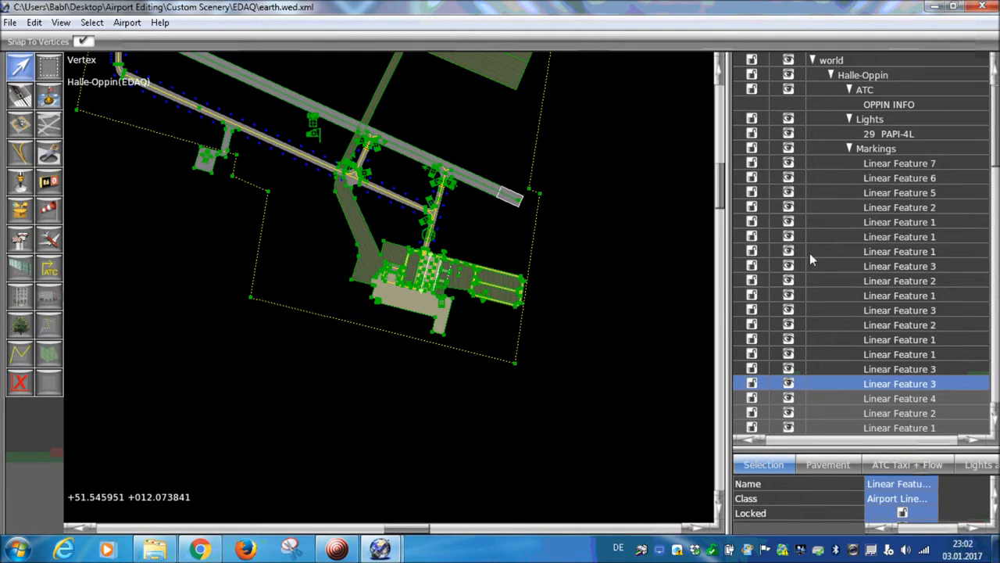
click(889, 165)
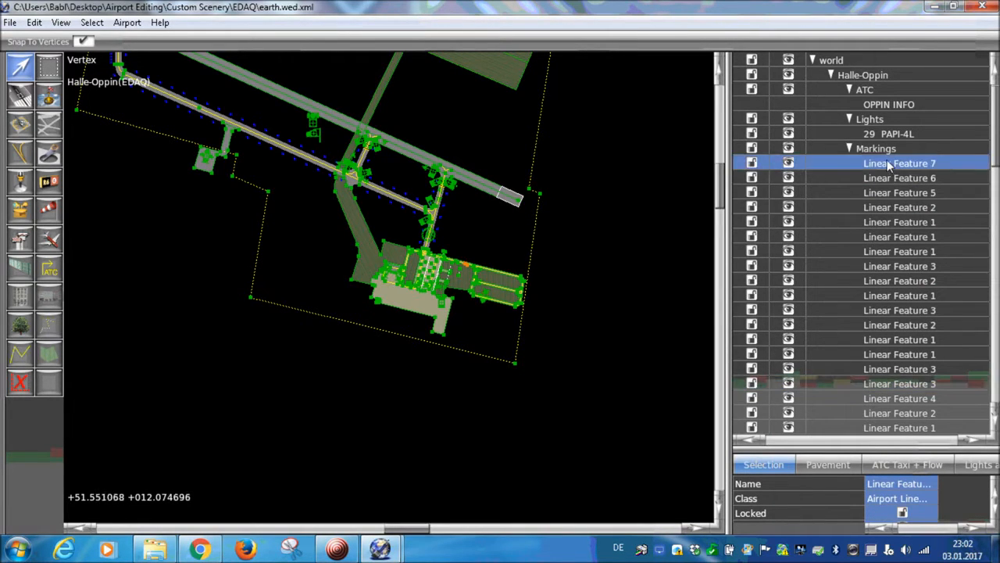
click(889, 151)
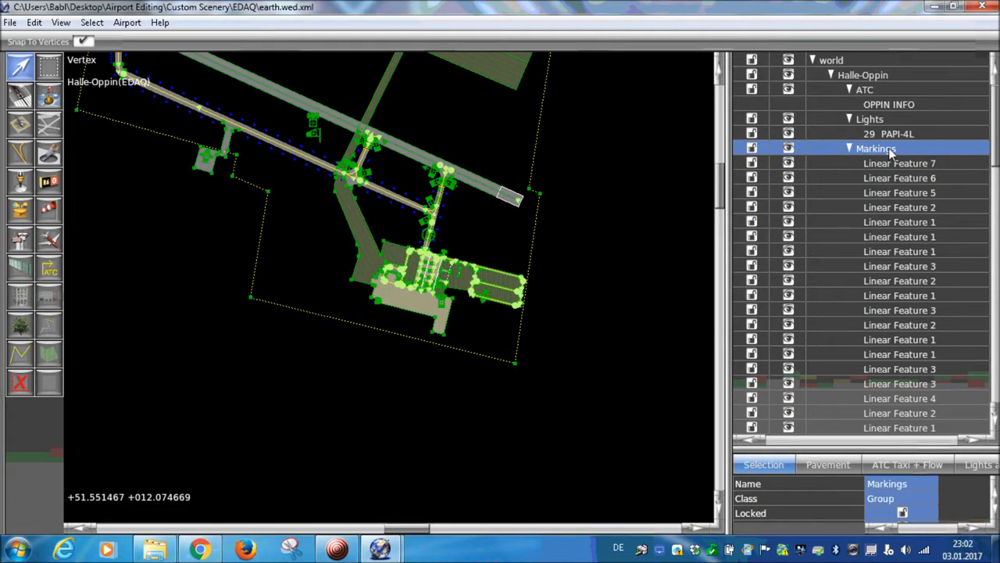
key(Delete)
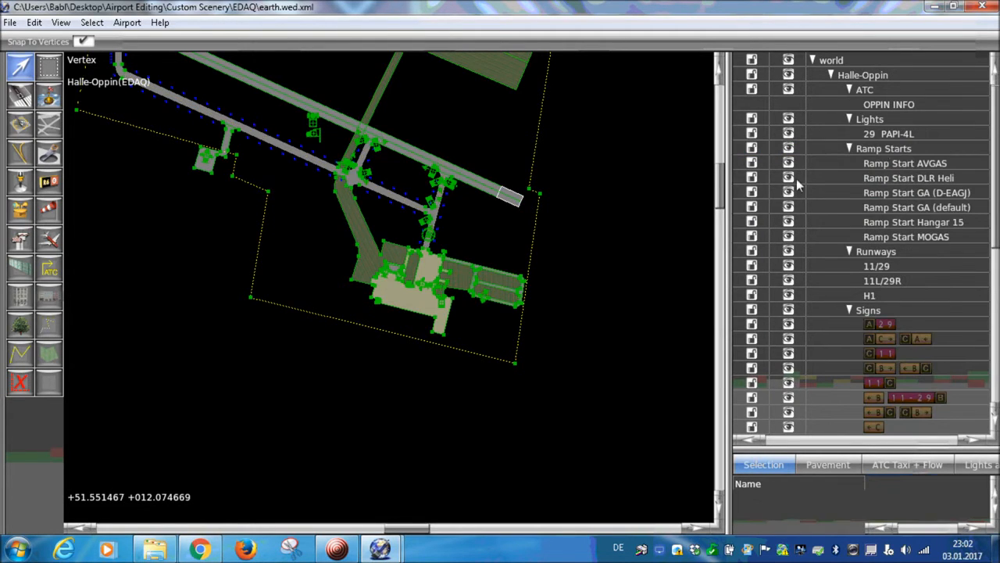
- Delete the Ramp Starts, Signs and Taxiways groups from Halle-Oppin
click(884, 154)
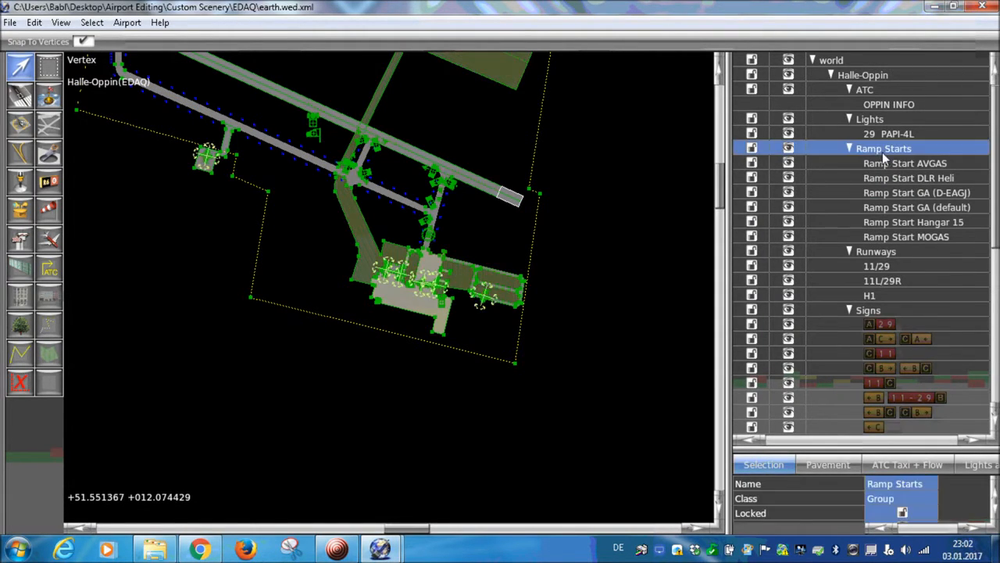
key(Delete)
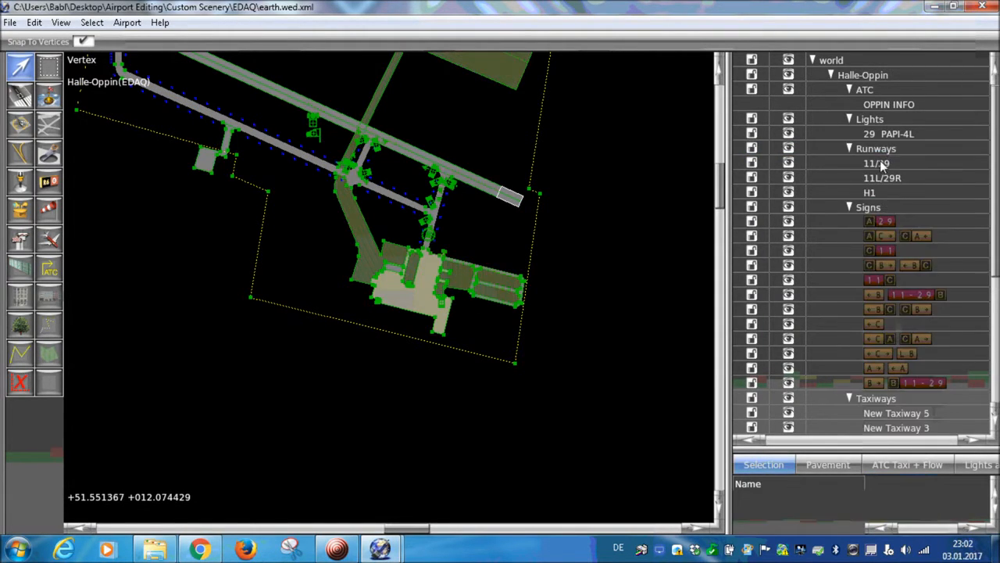
click(868, 208)
key(Delete)
click(879, 208)
key(Delete)
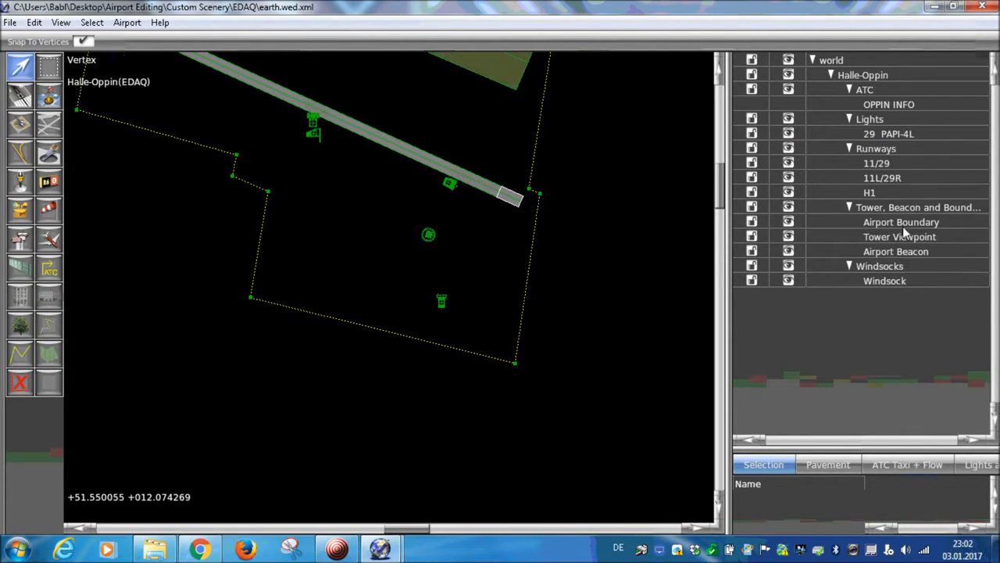
- Delete the Airport Boundary from the Tower, Beacon and Boundary group
click(903, 224)
scroll(600, 309, down, 4)
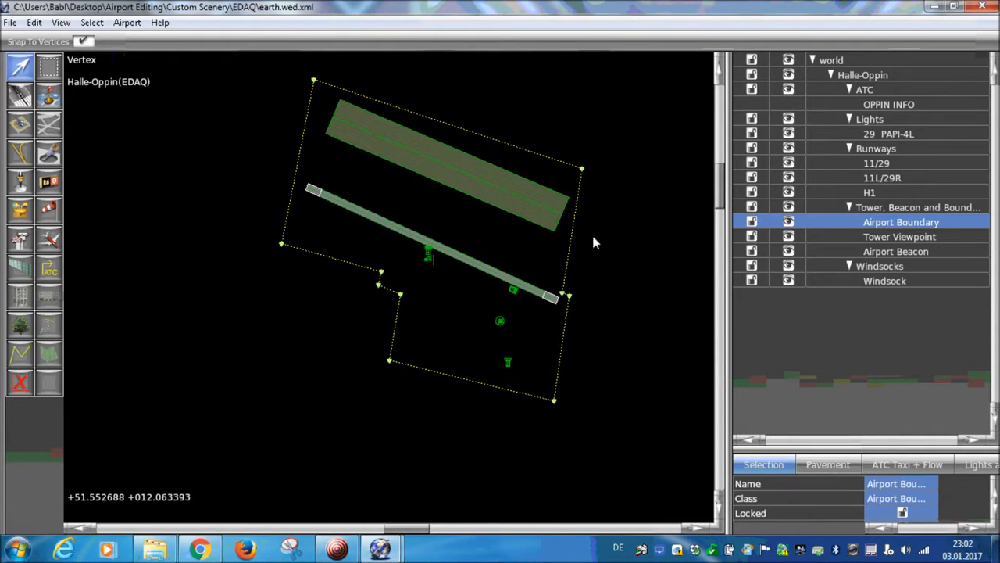
right_drag(594, 236, 579, 268)
key(Delete)
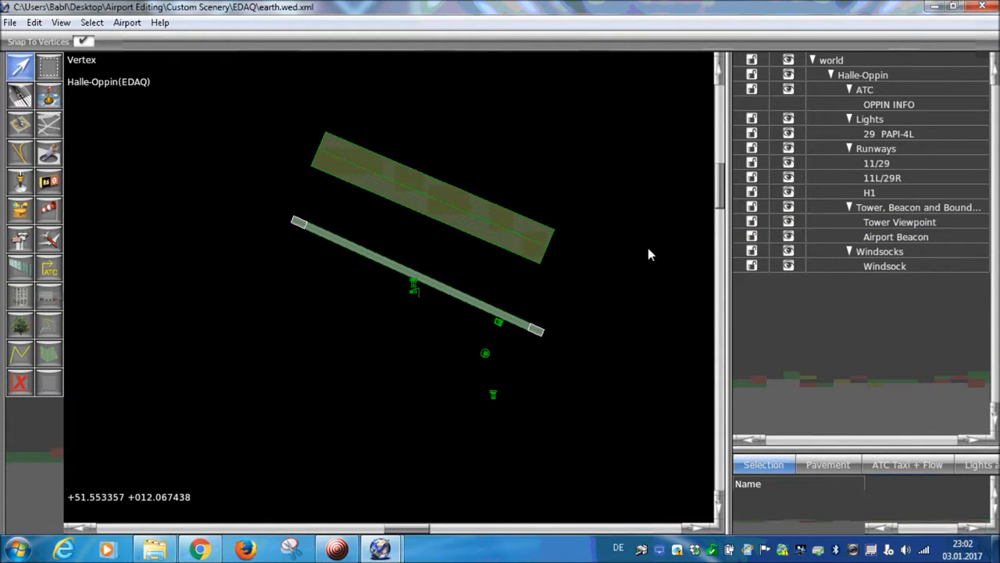
- Examine the remaining helipad, tower viewpoint, beacon, windsock, PAPI and the two runways
scroll(490, 378, up, 5)
scroll(480, 332, up, 4)
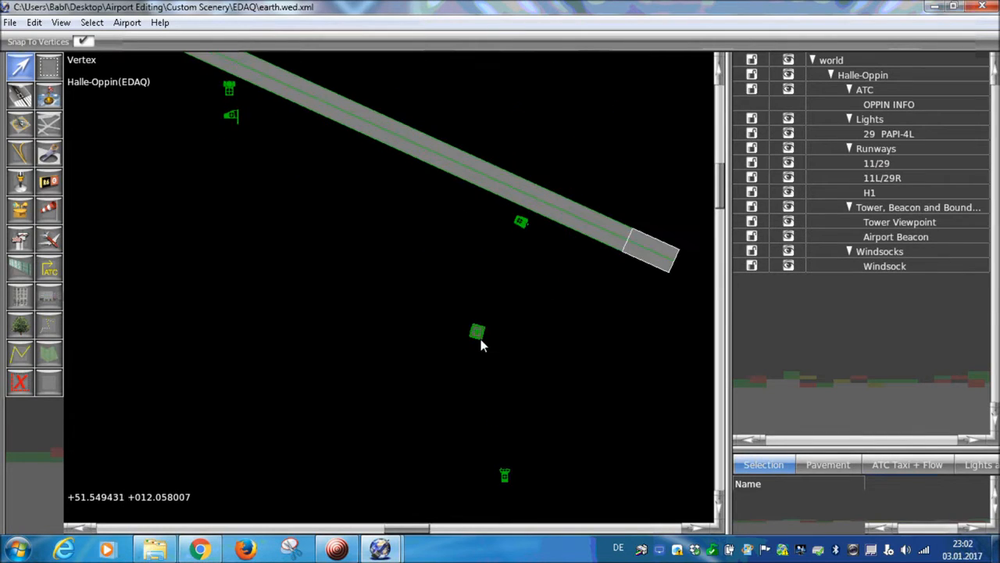
scroll(482, 333, down, 5)
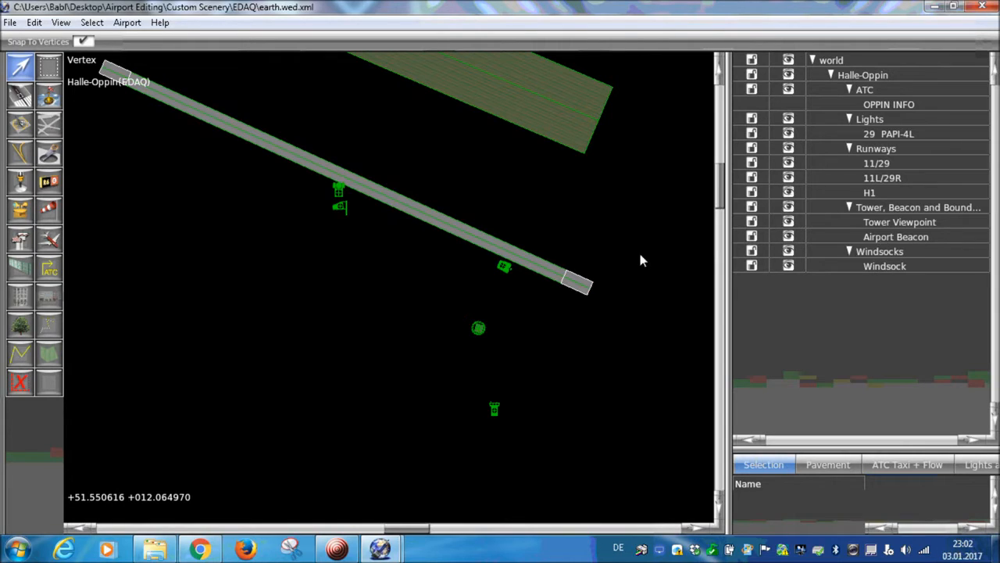
scroll(547, 269, down, 5)
right_drag(398, 274, 372, 342)
scroll(479, 393, up, 6)
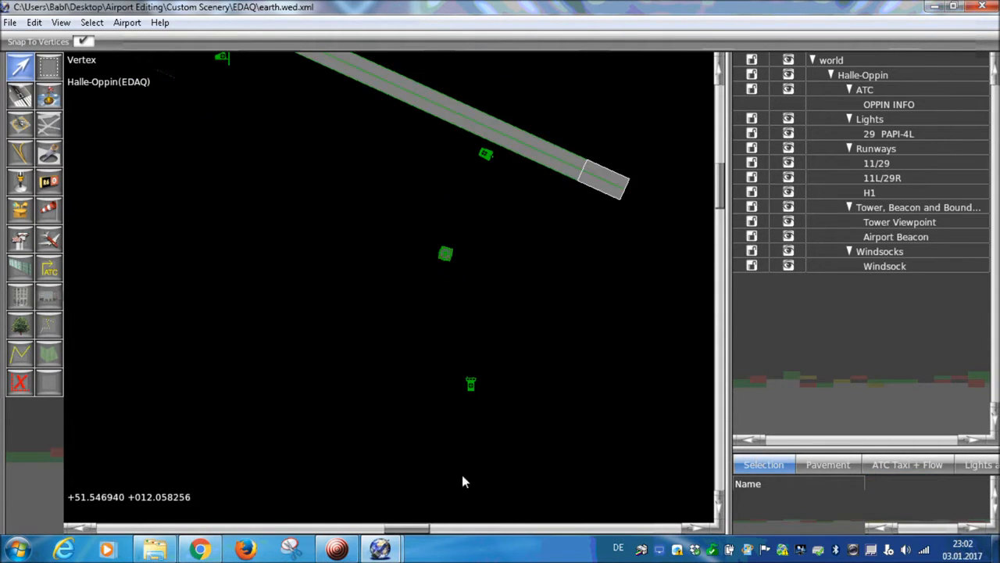
scroll(329, 339, down, 3)
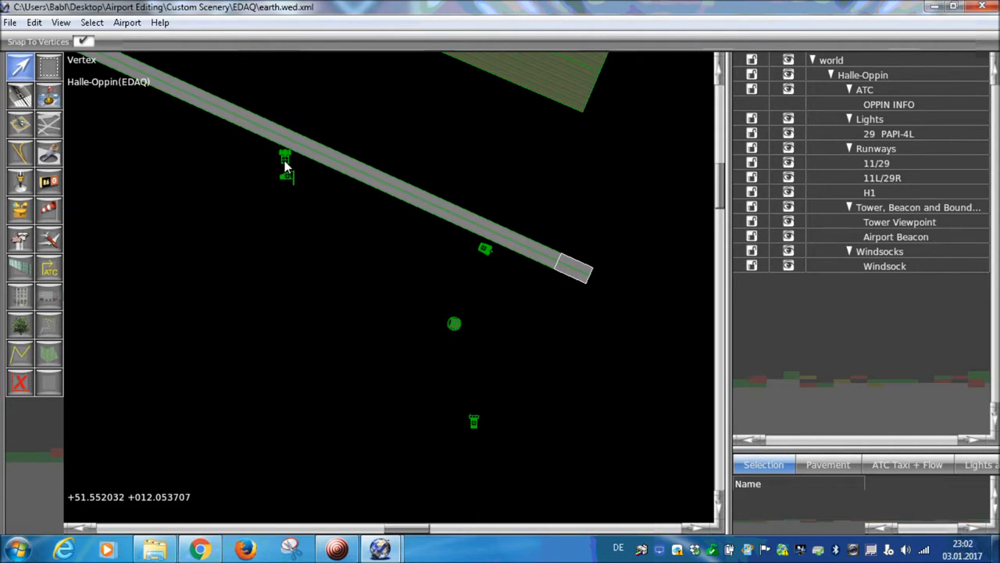
scroll(371, 273, down, 1)
scroll(369, 297, down, 3)
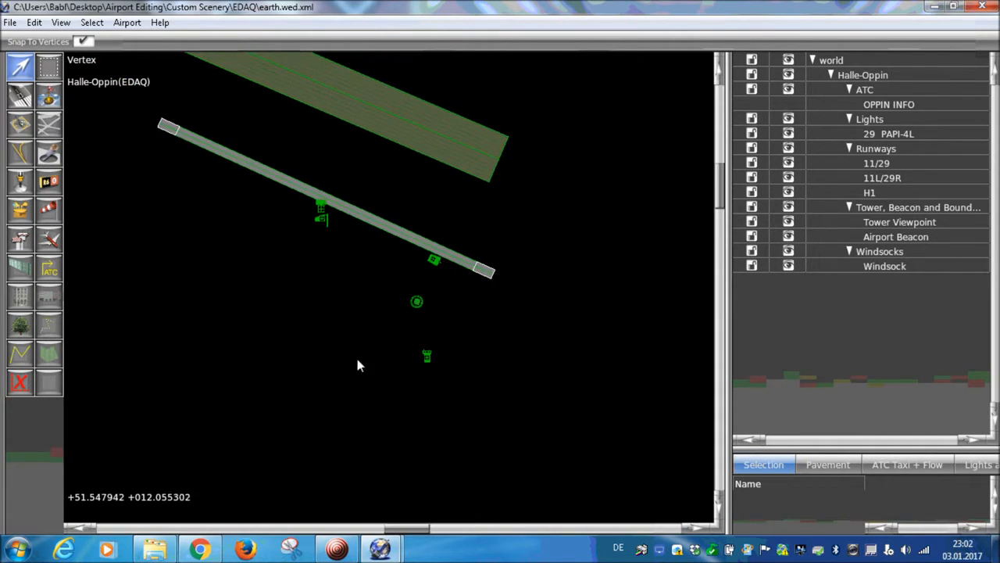
right_drag(357, 364, 481, 388)
scroll(481, 389, down, 1)
scroll(465, 397, down, 2)
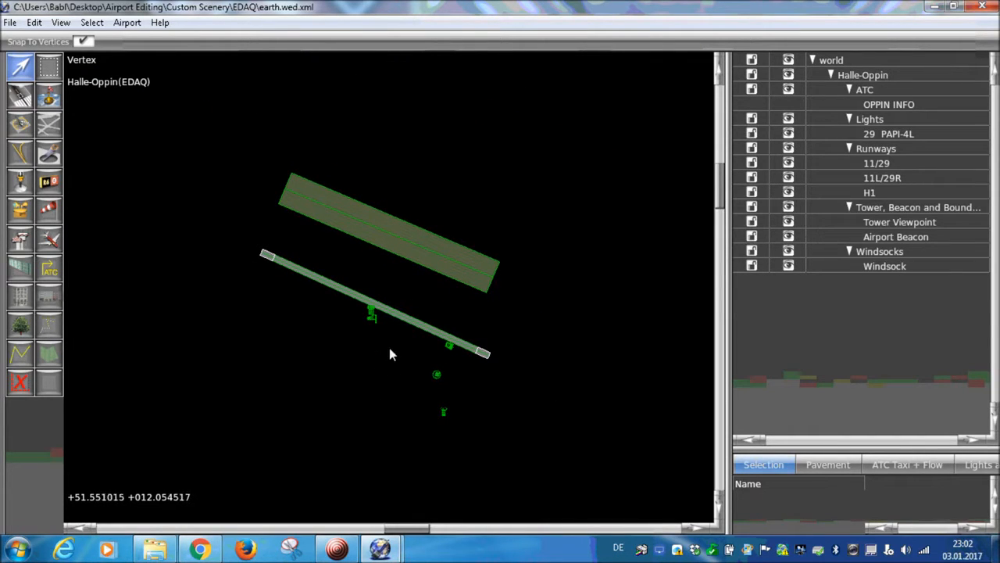
scroll(328, 273, up, 3)
scroll(503, 312, down, 2)
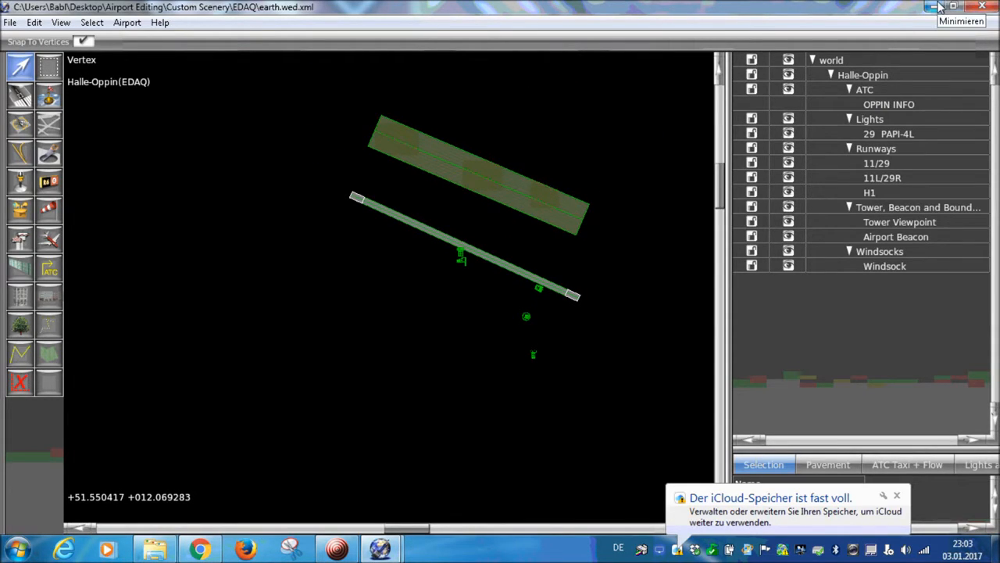
- Minimise both WED windows and launch the SASPlanet application from the SAS.Planet.Nightly.161208.9634 folder in Airport Editing
click(939, 5)
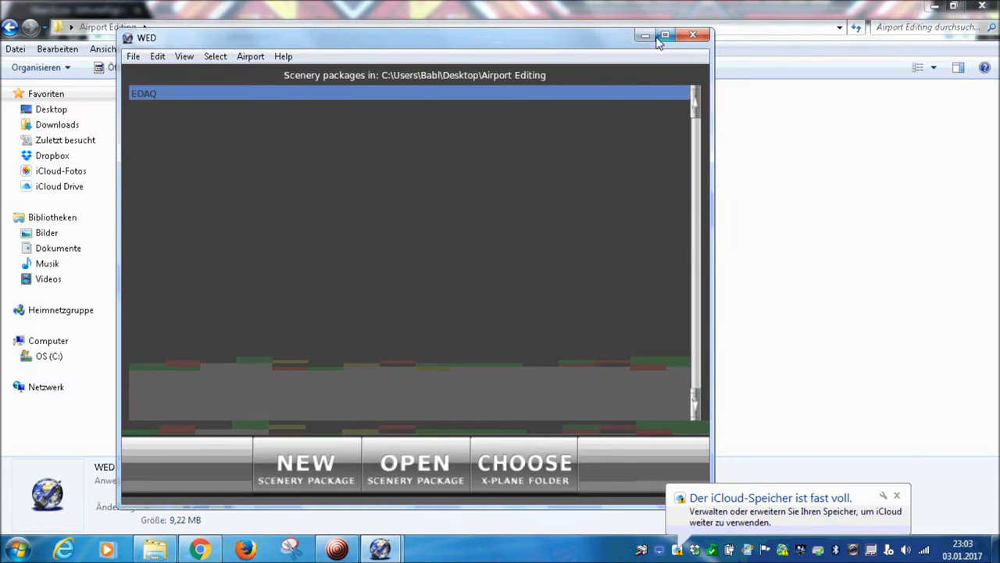
click(653, 37)
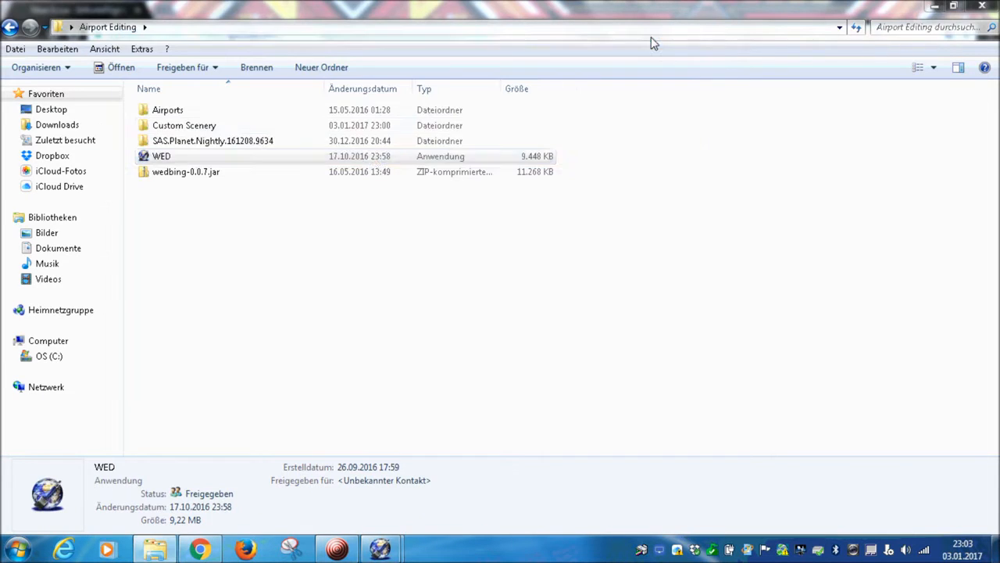
double_click(284, 144)
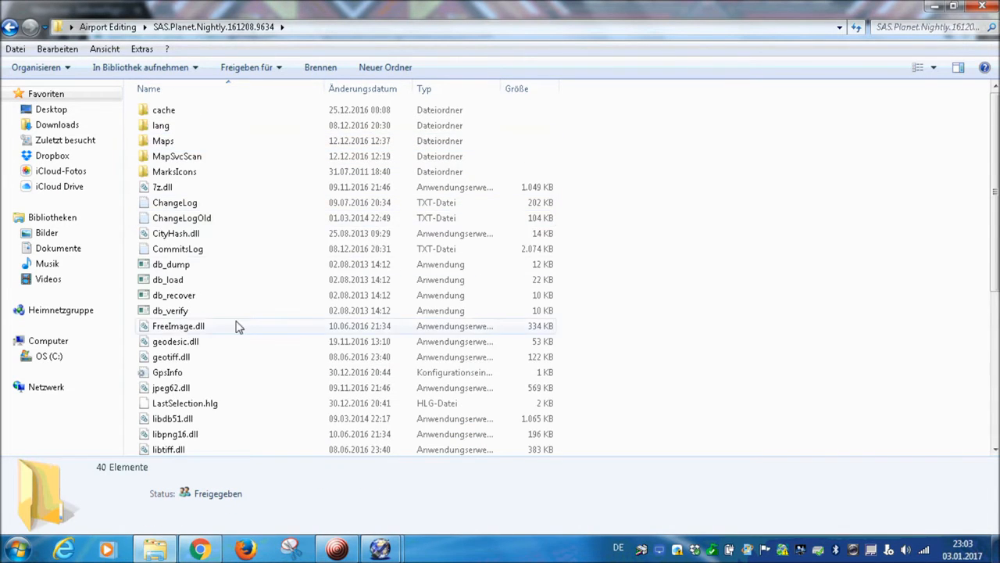
scroll(238, 327, down, 6)
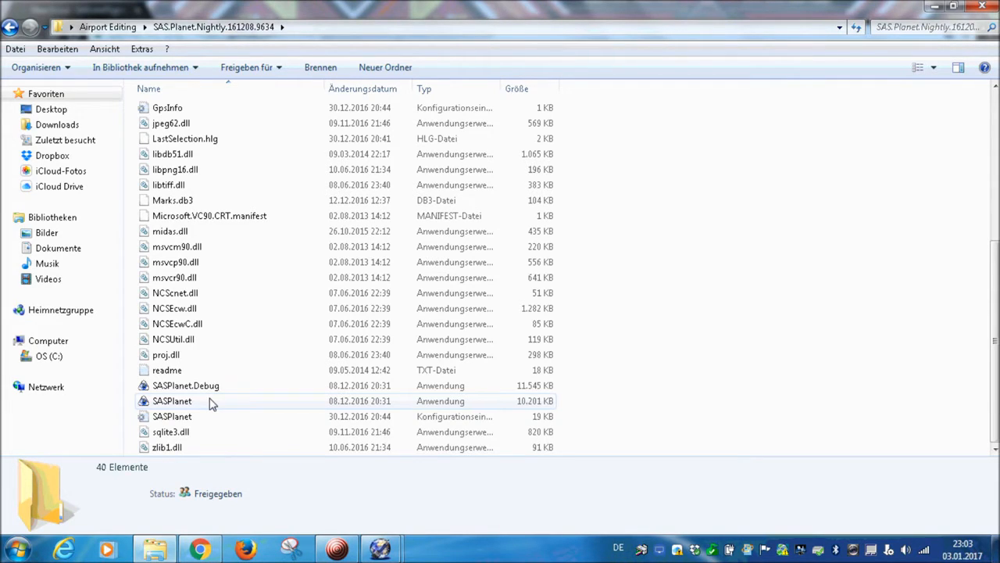
click(209, 402)
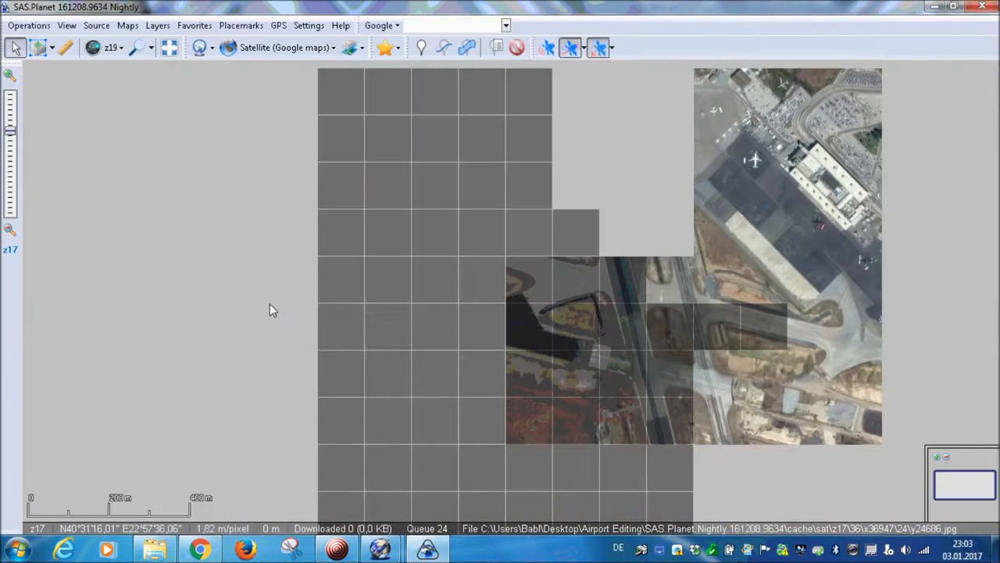
- Search the map for "Halle Oppin Airport"
scroll(270, 303, down, 1)
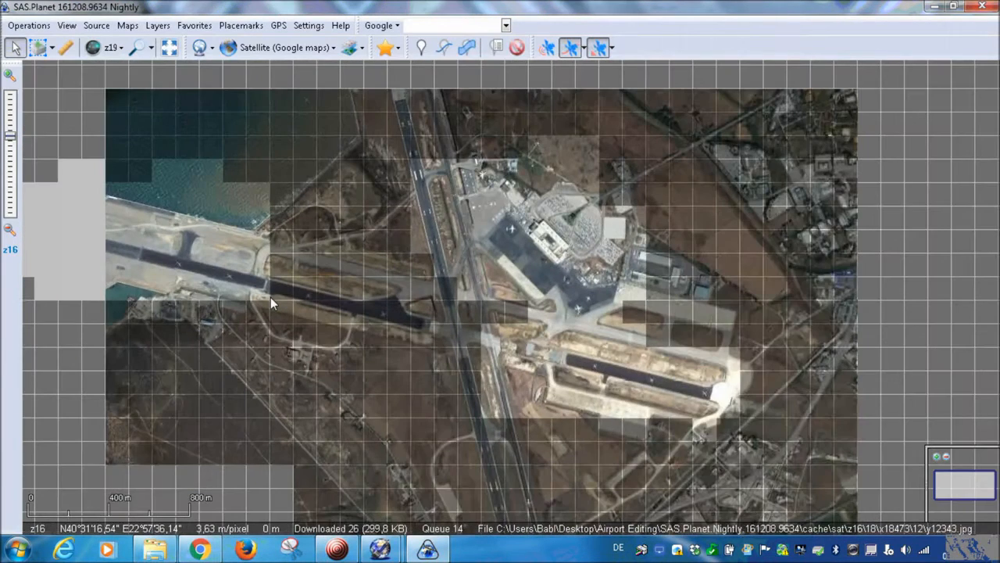
scroll(271, 297, down, 2)
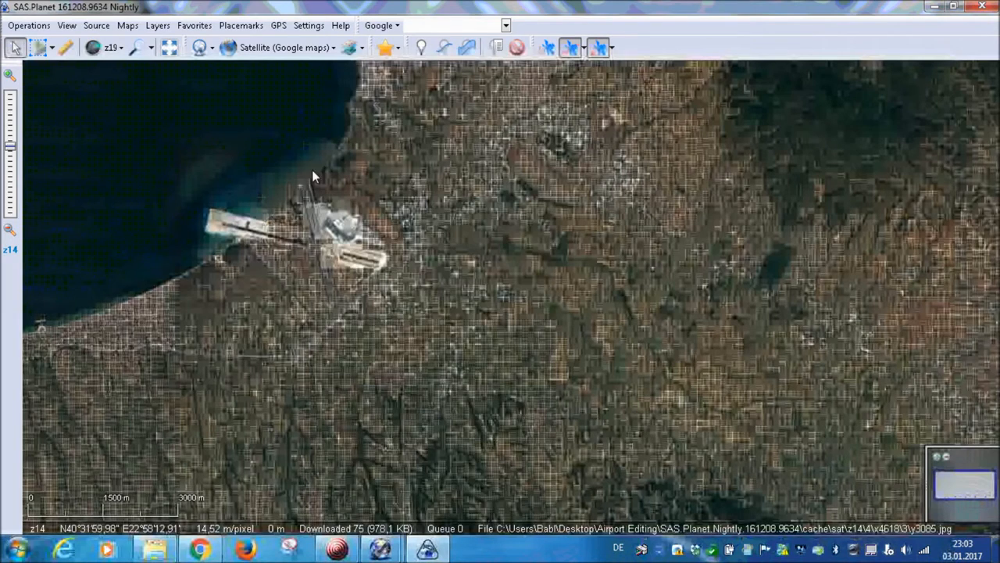
right_click(356, 143)
click(429, 27)
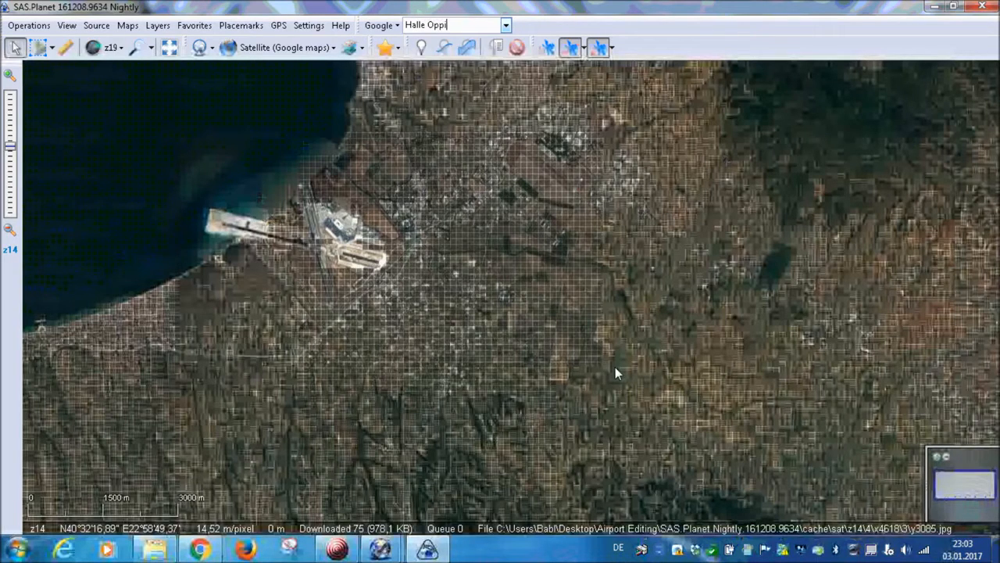
text(Airport)
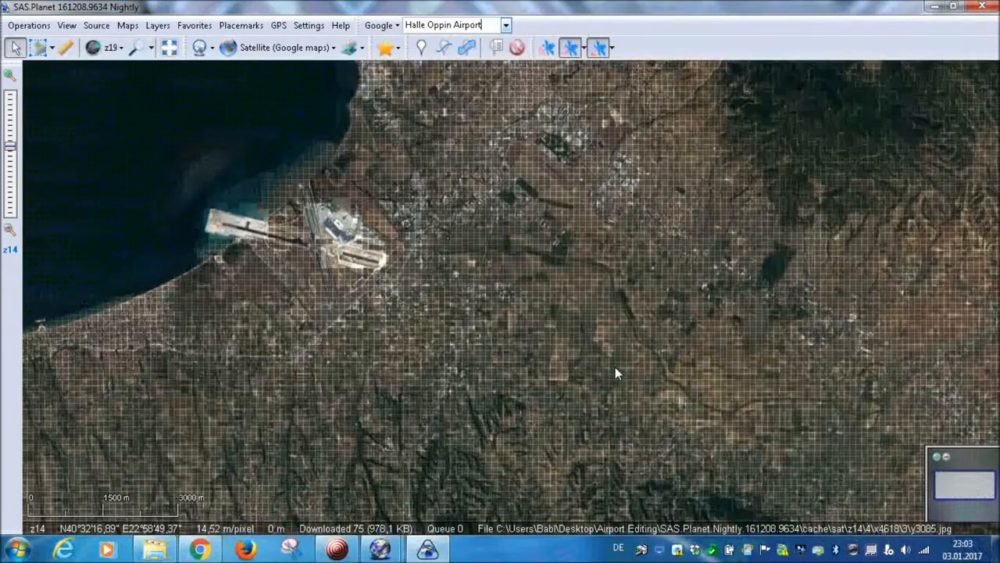
key(Return)
click(599, 291)
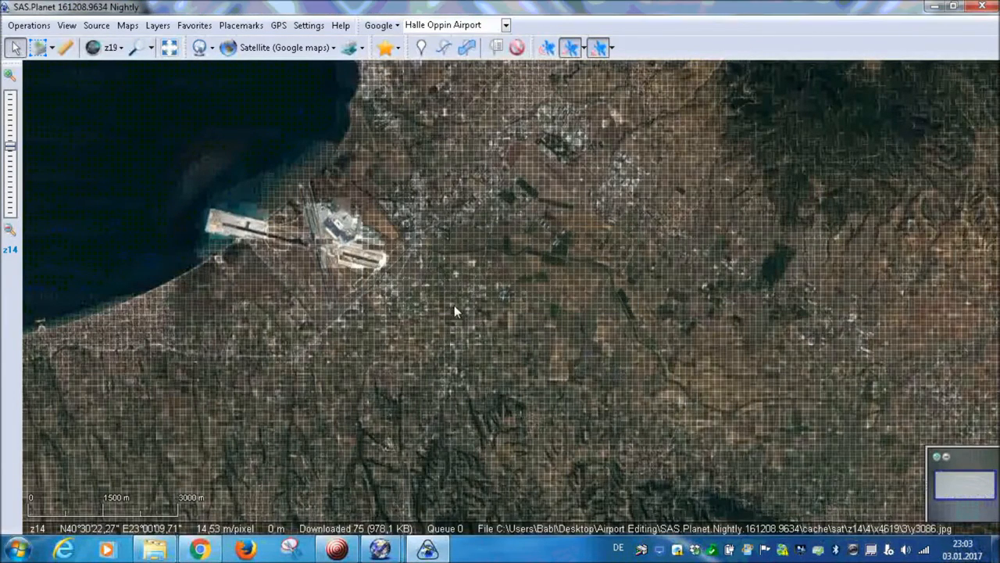
- Shorten the place search to "Halle" and run it
click(486, 28)
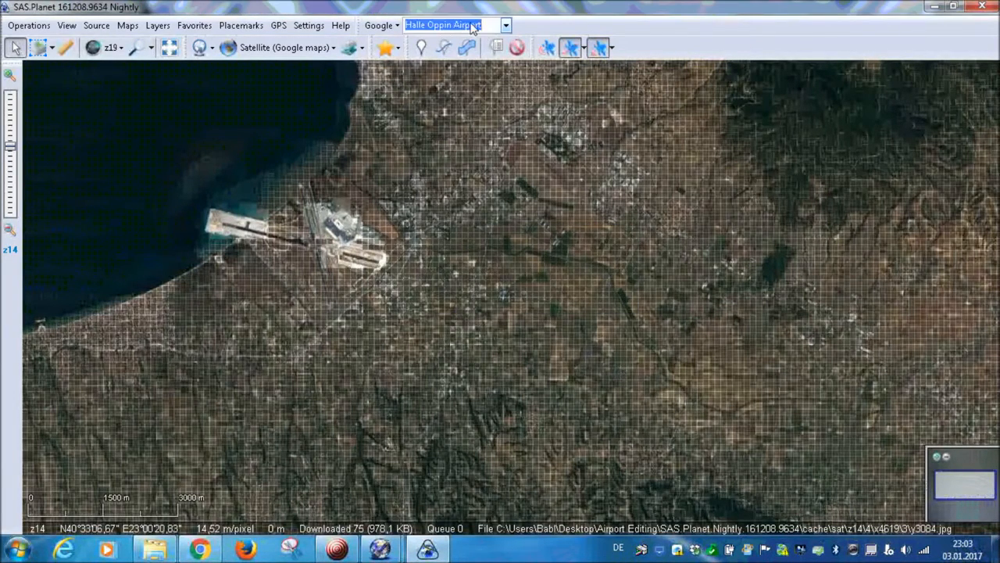
drag(481, 28, 427, 29)
key(BackSpace)
key(Return)
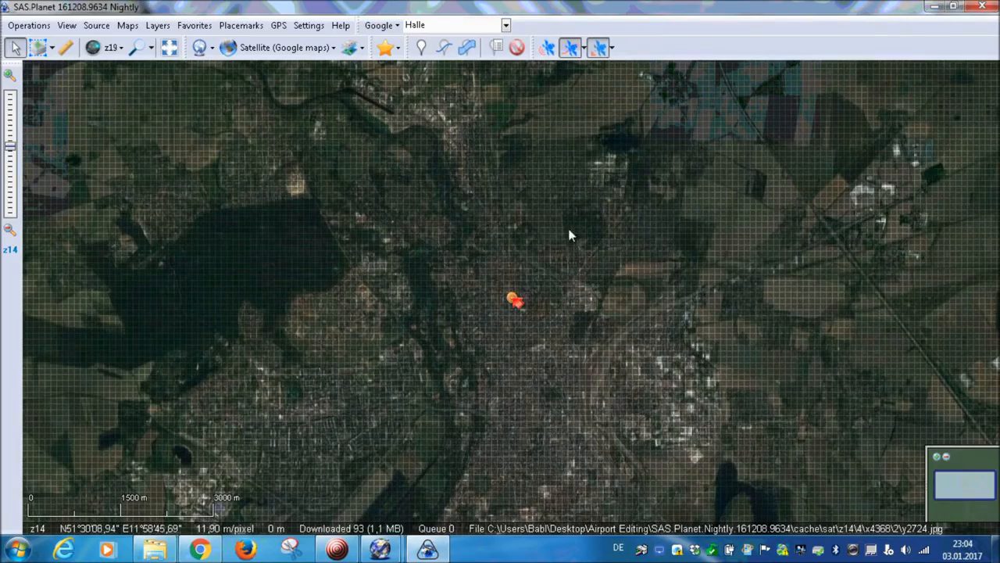
- Look over the satellite imagery north-east of Halle for the Halle-Oppin airfield
mouse_move(594, 268)
mouse_down()
mouse_move(532, 281)
mouse_move(503, 399)
mouse_up()
drag(562, 268, 405, 374)
scroll(362, 343, up, 2)
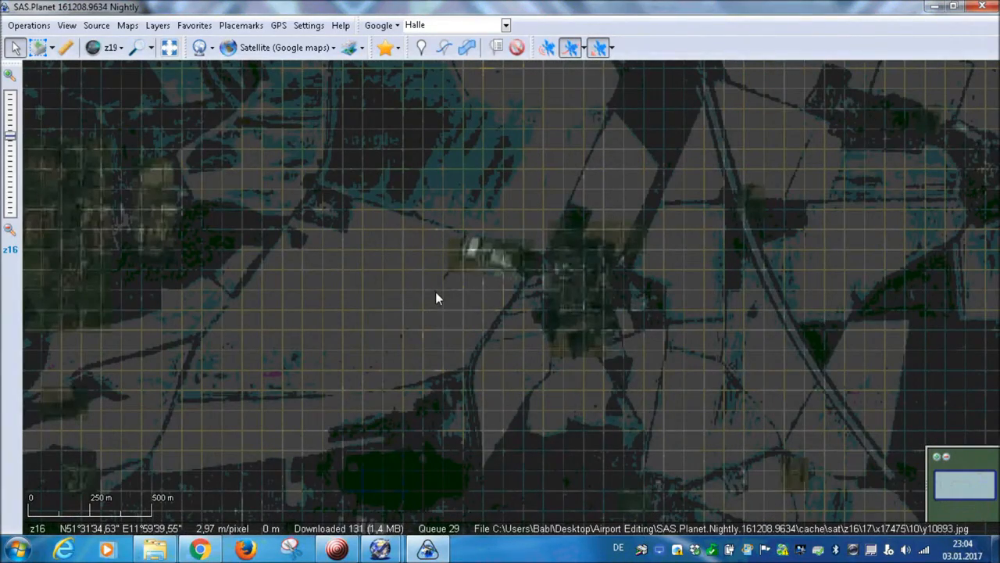
scroll(435, 291, down, 1)
drag(435, 292, 397, 400)
scroll(397, 400, down, 1)
drag(384, 361, 378, 326)
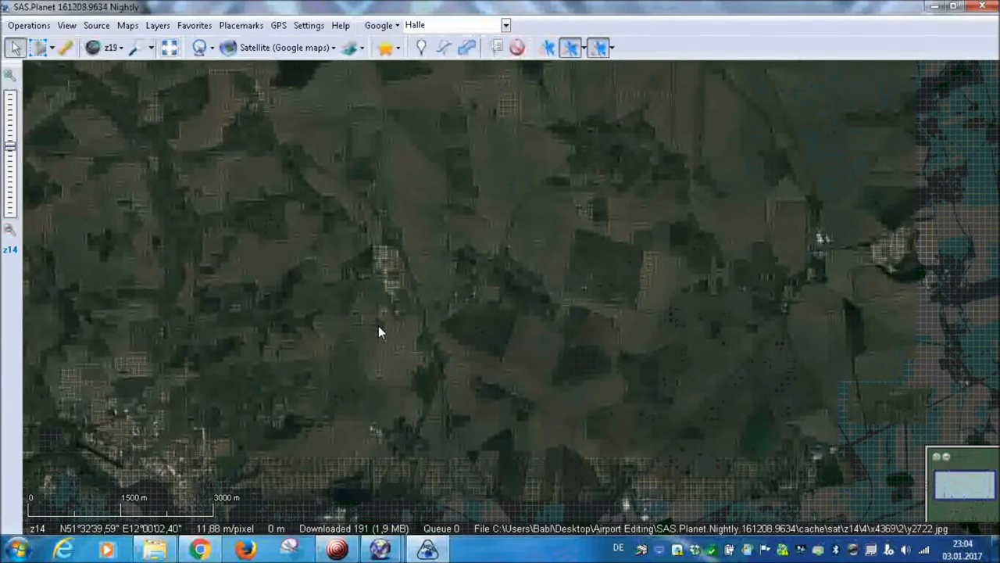
scroll(524, 288, up, 1)
drag(306, 331, 536, 173)
- Search the map for "Oppin" and locate the airfield's runway east of the village
click(441, 27)
text(Oppin)
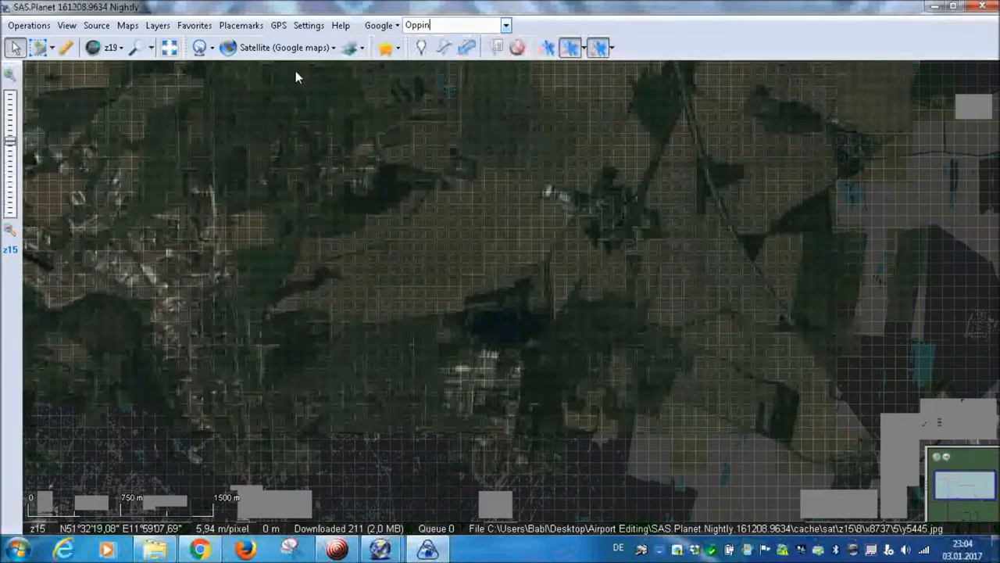
key(Return)
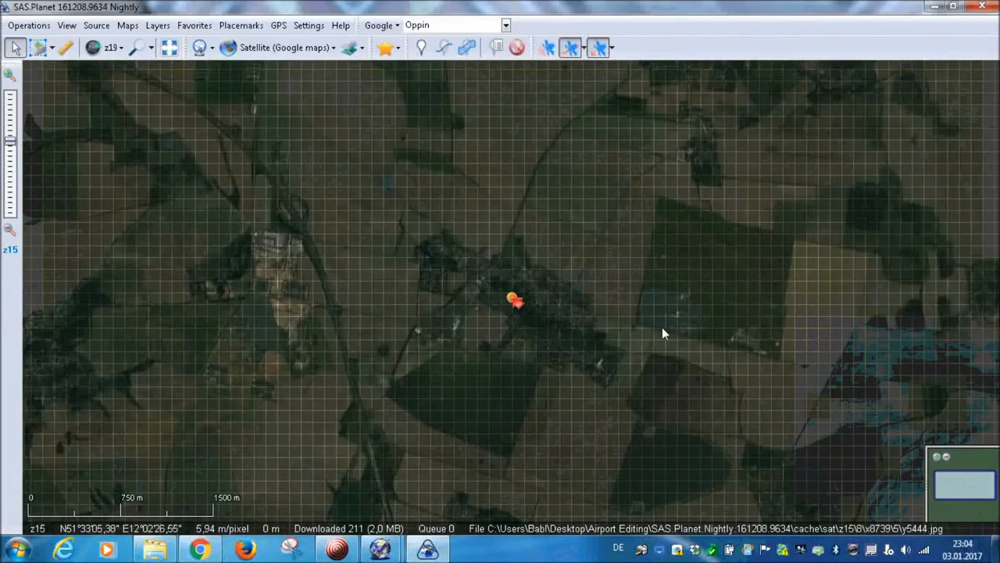
scroll(704, 332, up, 1)
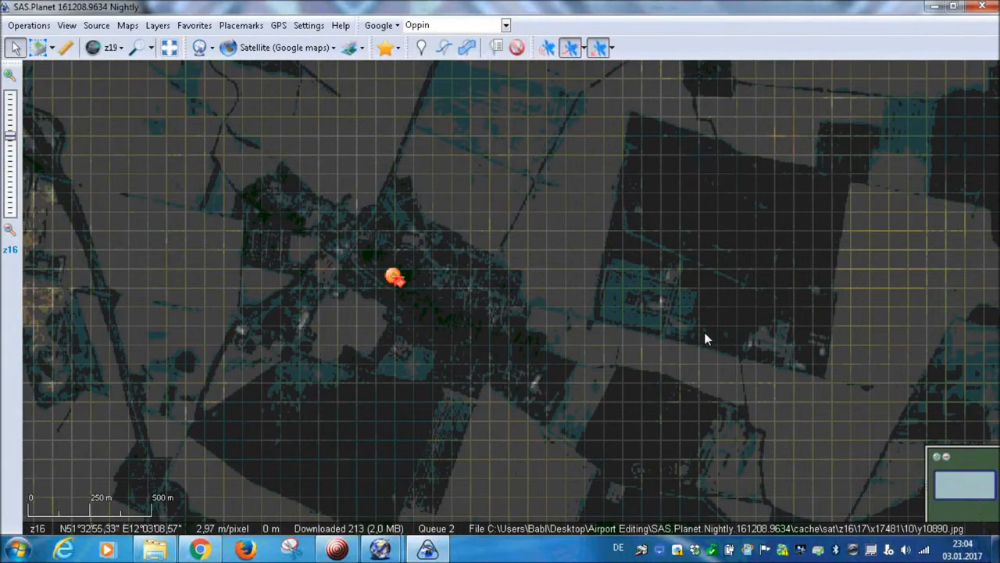
scroll(704, 332, up, 1)
scroll(438, 207, up, 2)
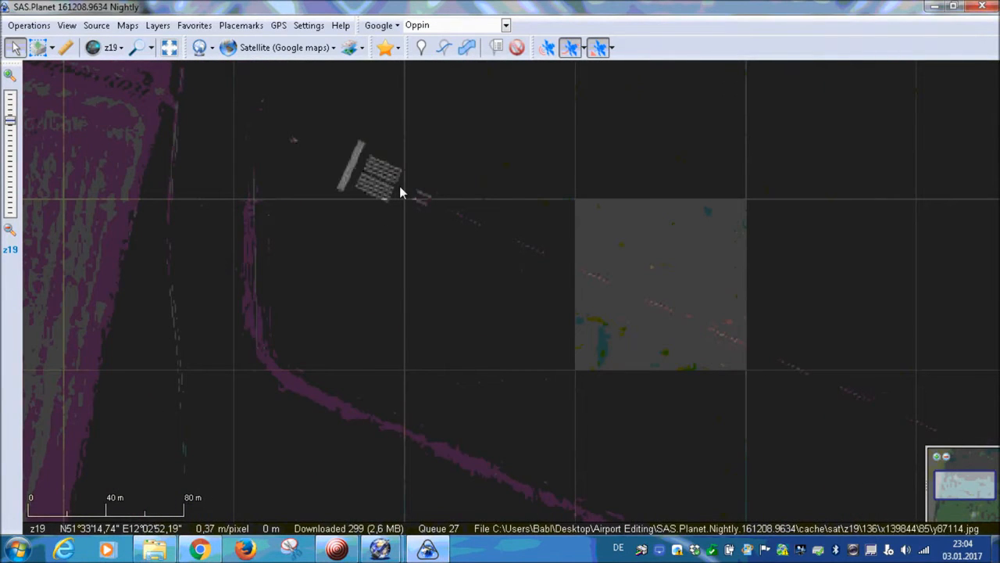
- Examine the airfield's runway, taxiways, aprons and buildings in the satellite imagery
scroll(400, 191, down, 1)
drag(451, 312, 308, 112)
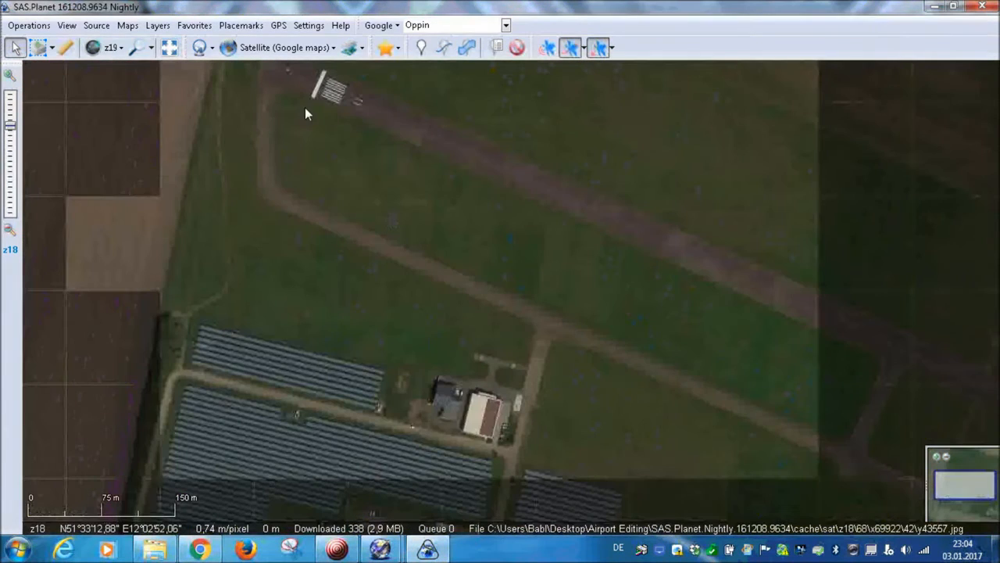
scroll(582, 279, down, 1)
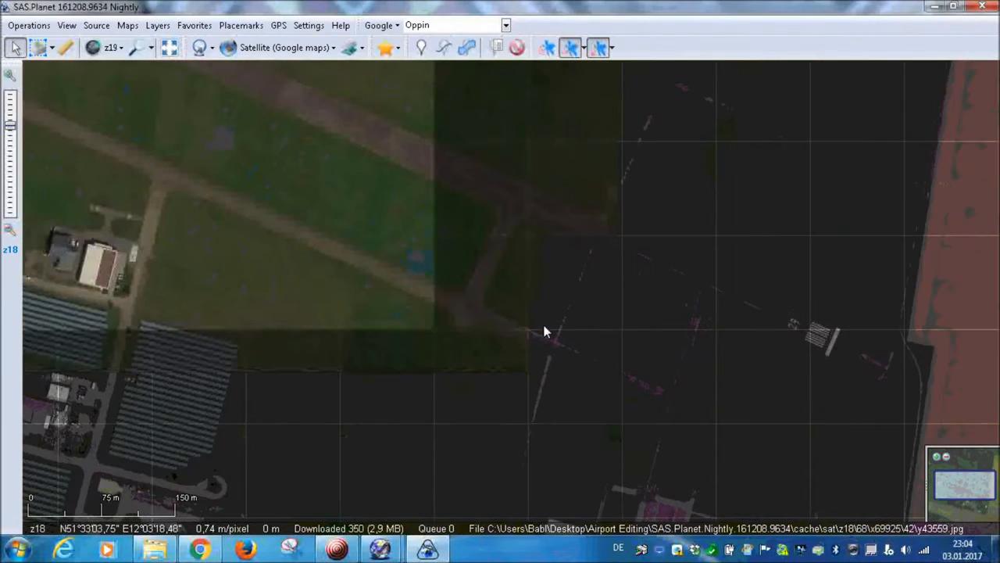
scroll(426, 263, up, 1)
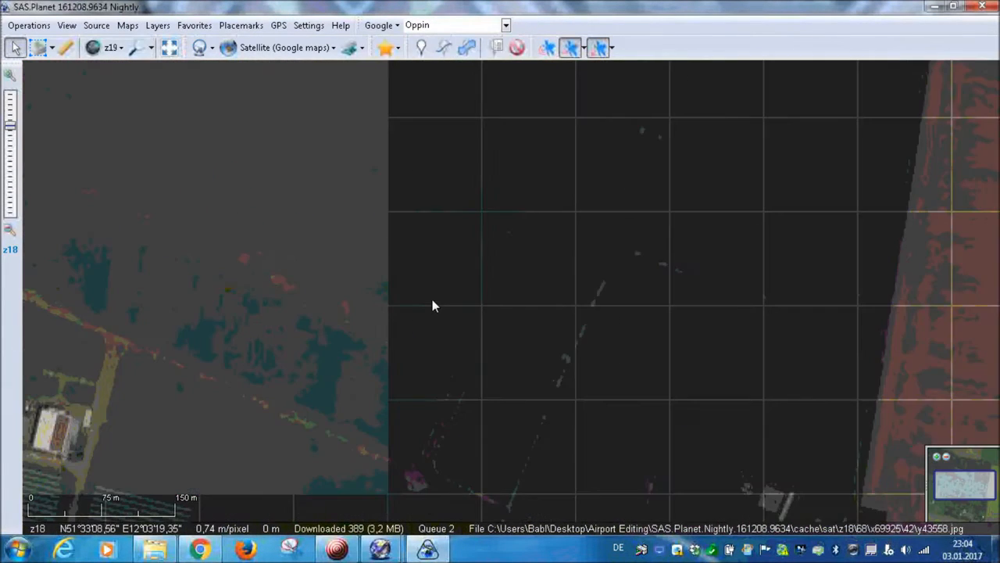
drag(432, 305, 380, 282)
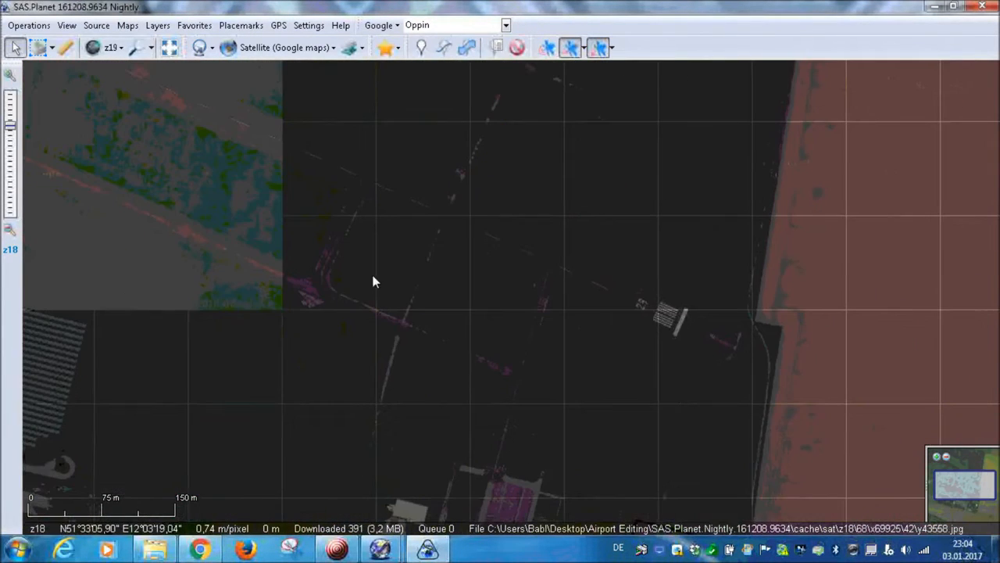
drag(480, 373, 509, 260)
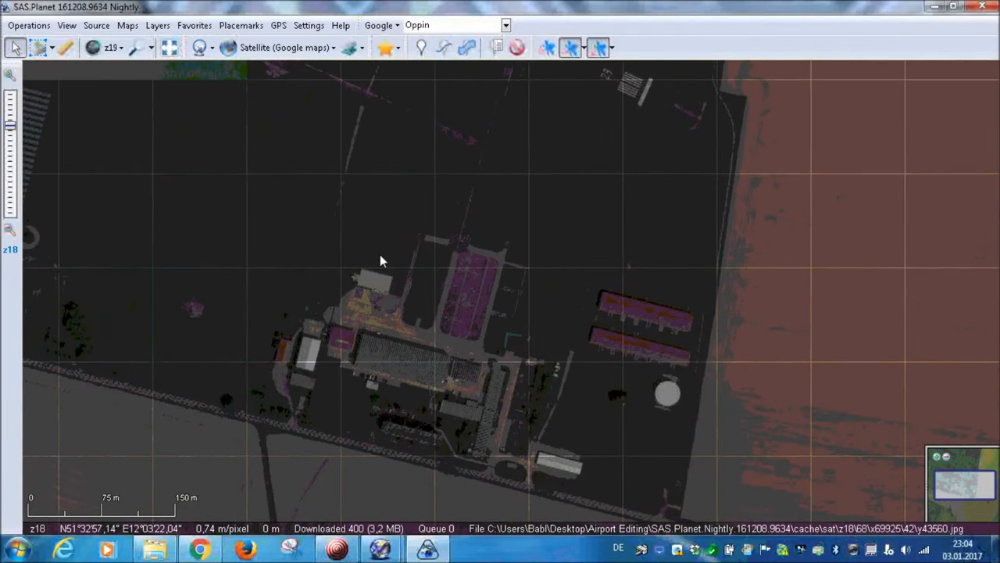
scroll(380, 256, down, 1)
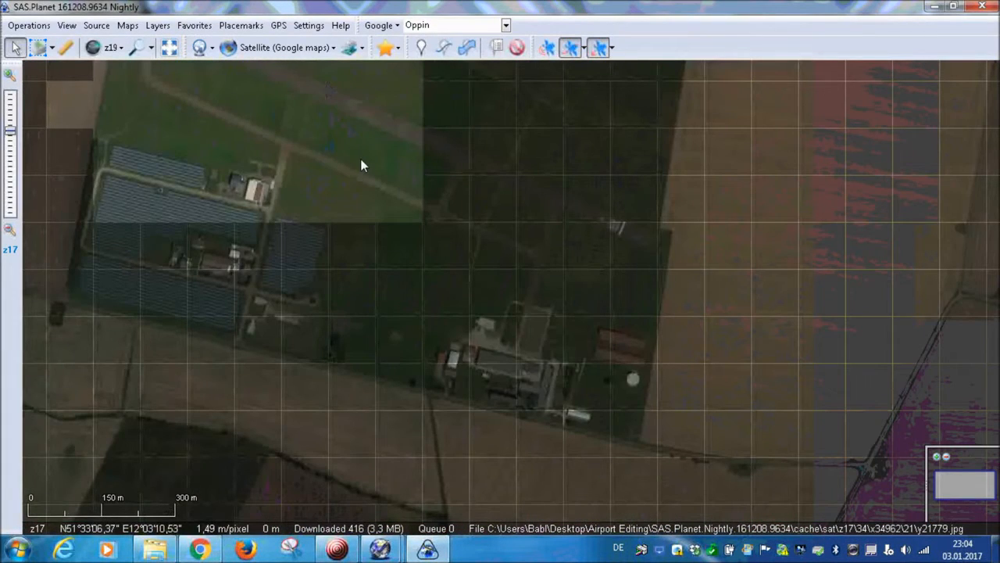
drag(361, 159, 511, 297)
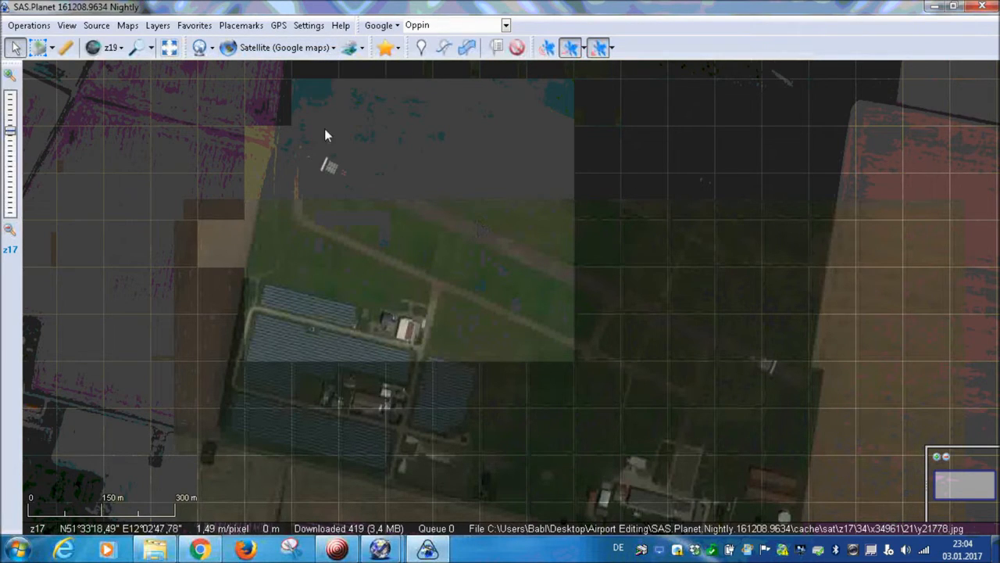
- Examine the list of available map source providers, including Google, Yandex, Bing and Yahoo!
click(274, 48)
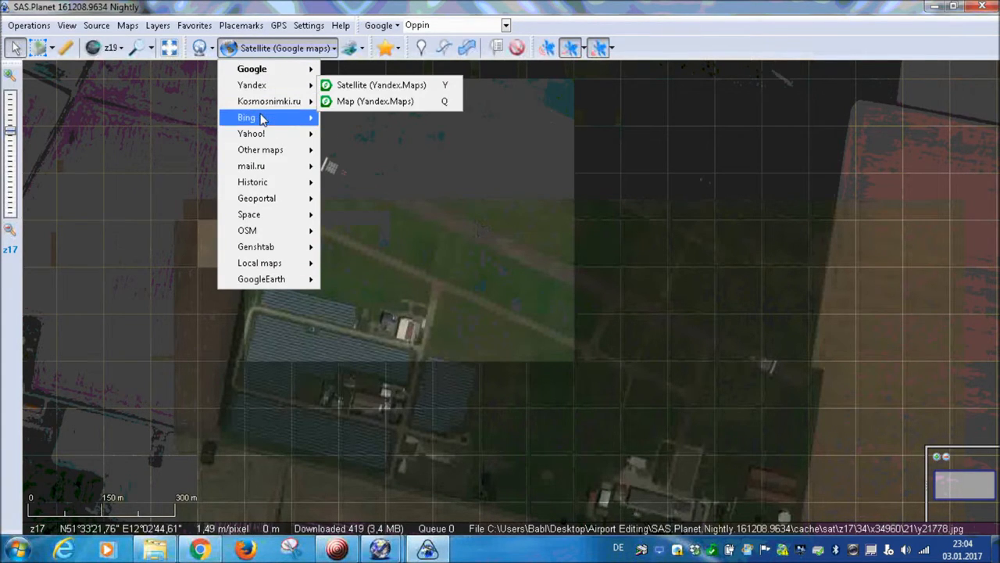
mouse_move(262, 155)
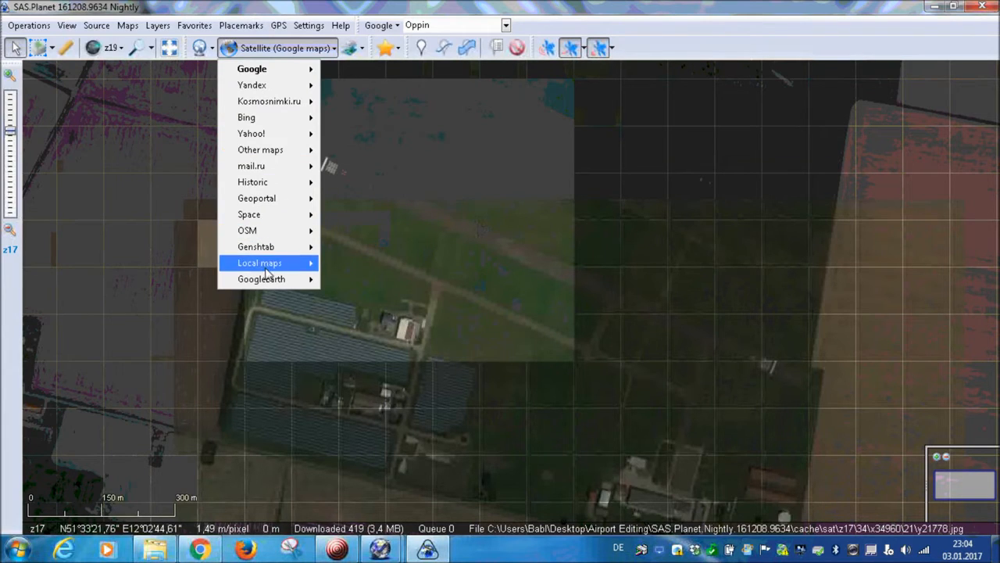
mouse_move(255, 71)
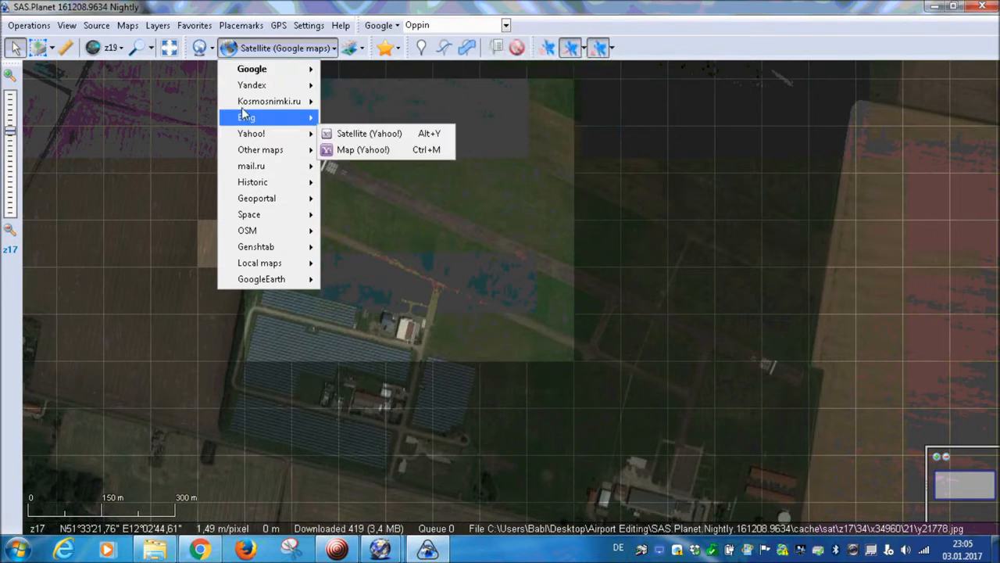
mouse_move(281, 236)
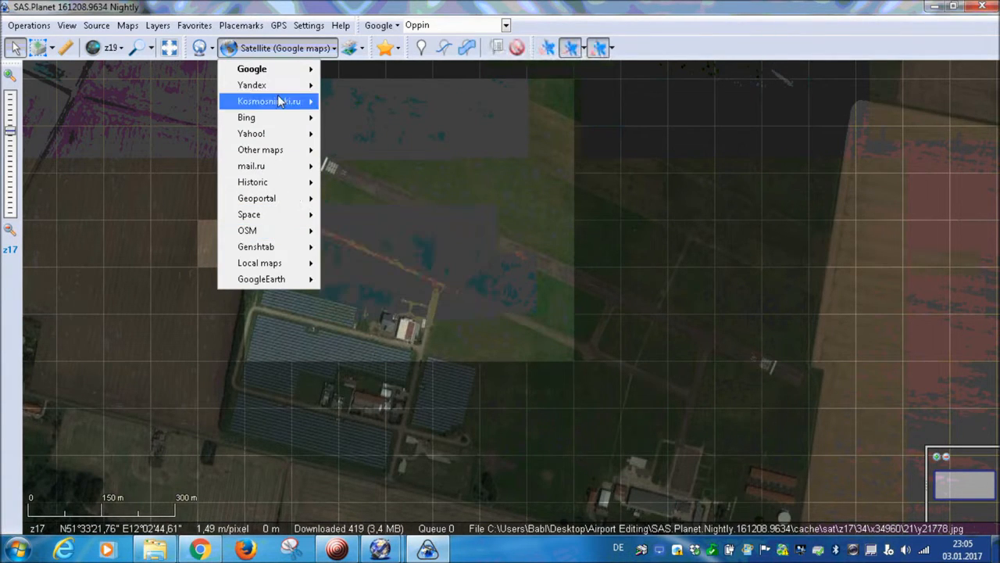
mouse_move(278, 86)
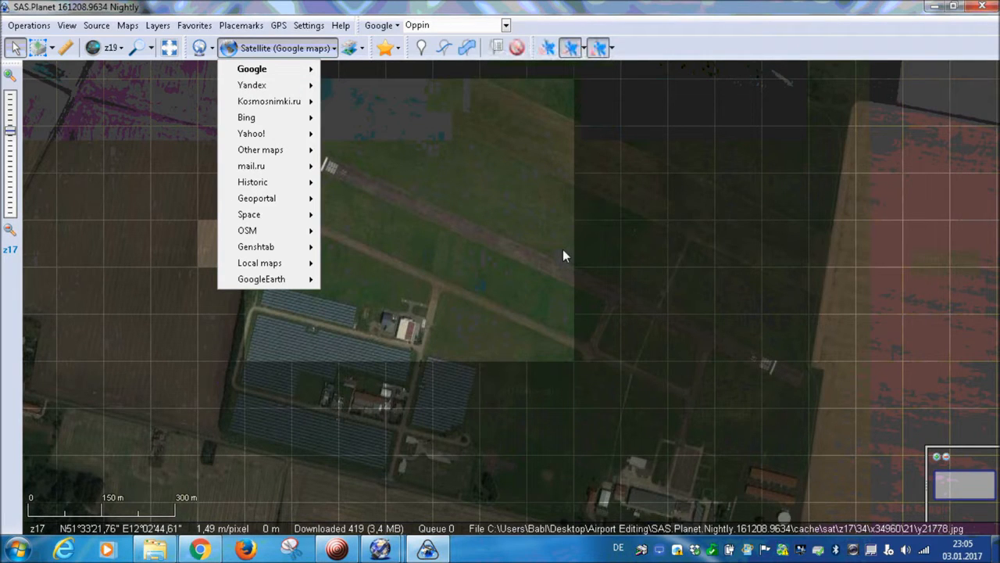
click(569, 223)
- Draw a rectangular selection around the whole Halle-Oppin airfield, leaving a margin of surrounding fields
scroll(402, 162, down, 1)
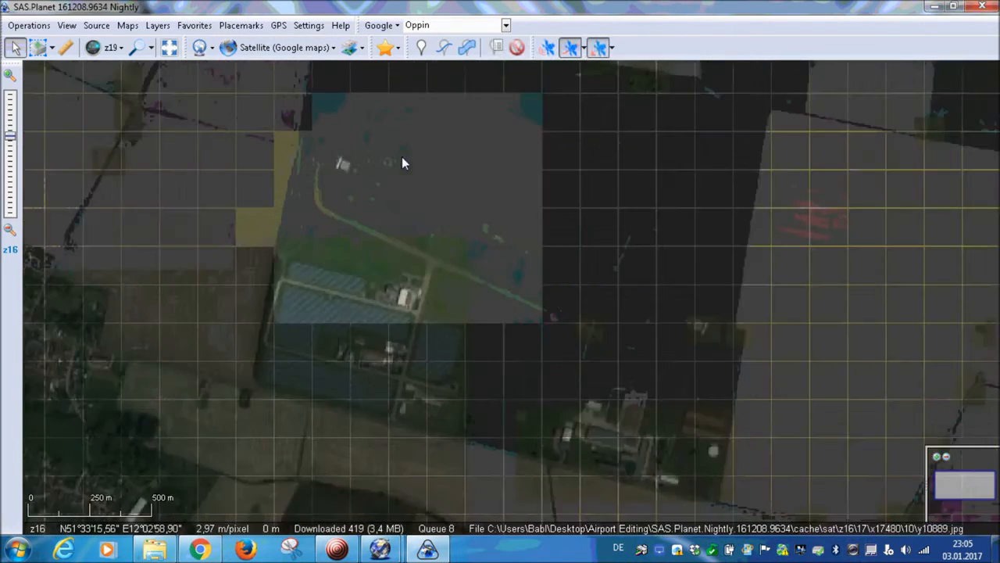
drag(426, 179, 451, 232)
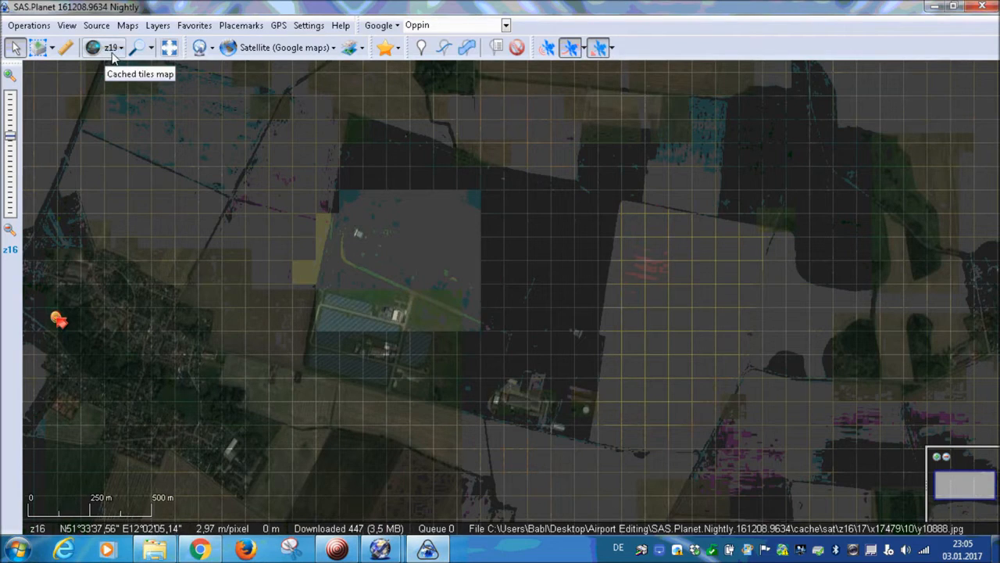
click(53, 49)
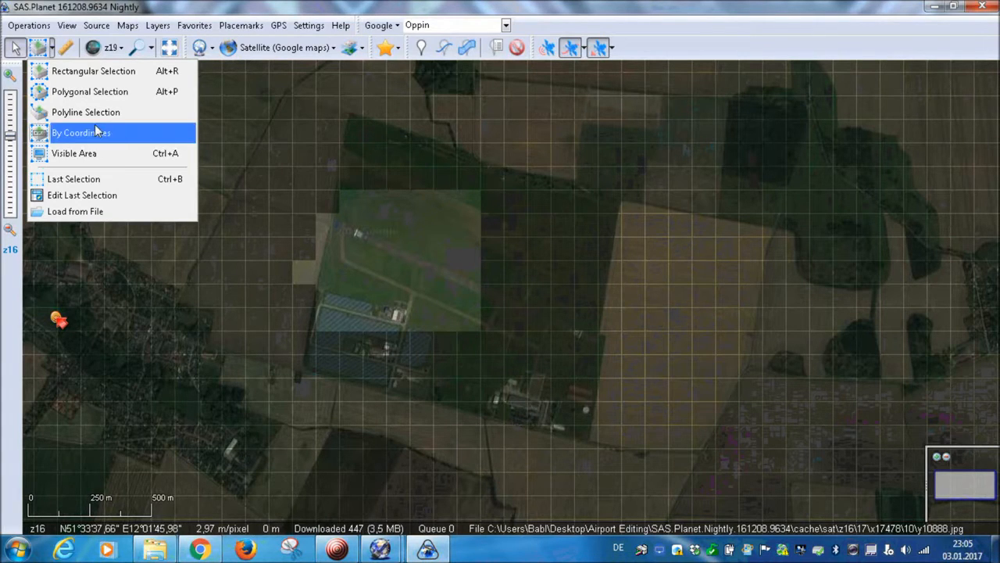
click(96, 72)
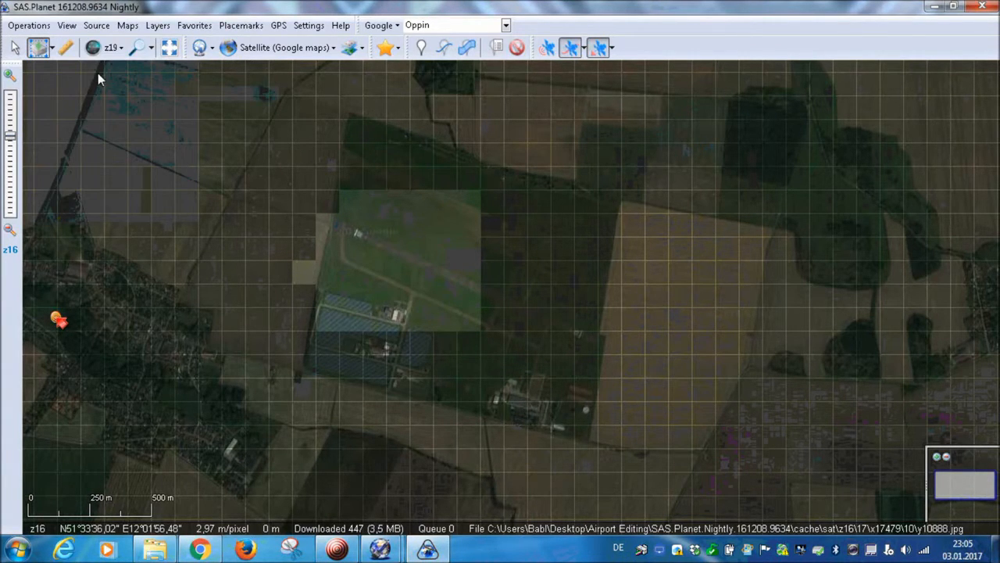
click(242, 76)
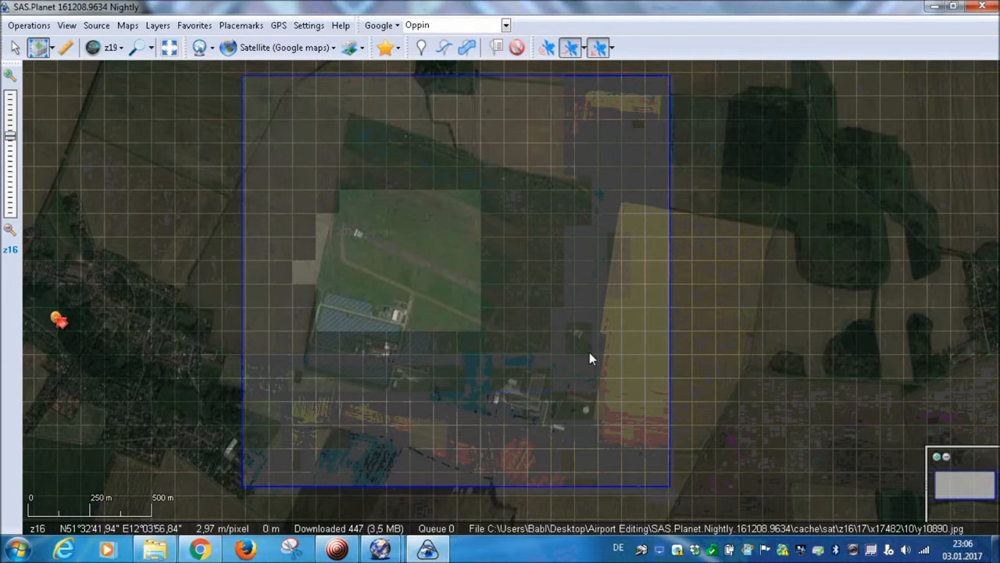
click(434, 307)
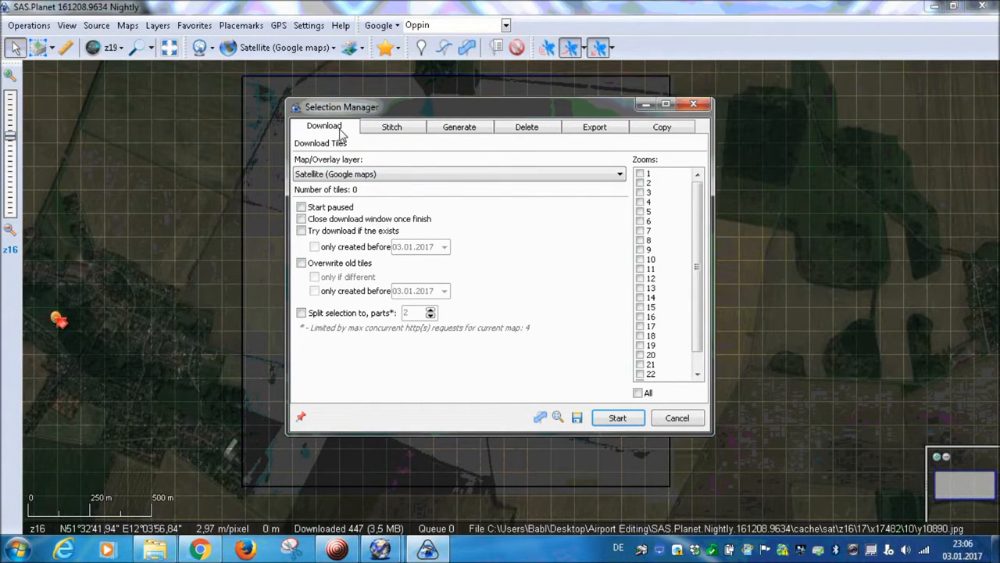
- Download the Satellite (Google maps) tiles for the selected area at zoom levels 19 and 20
click(643, 346)
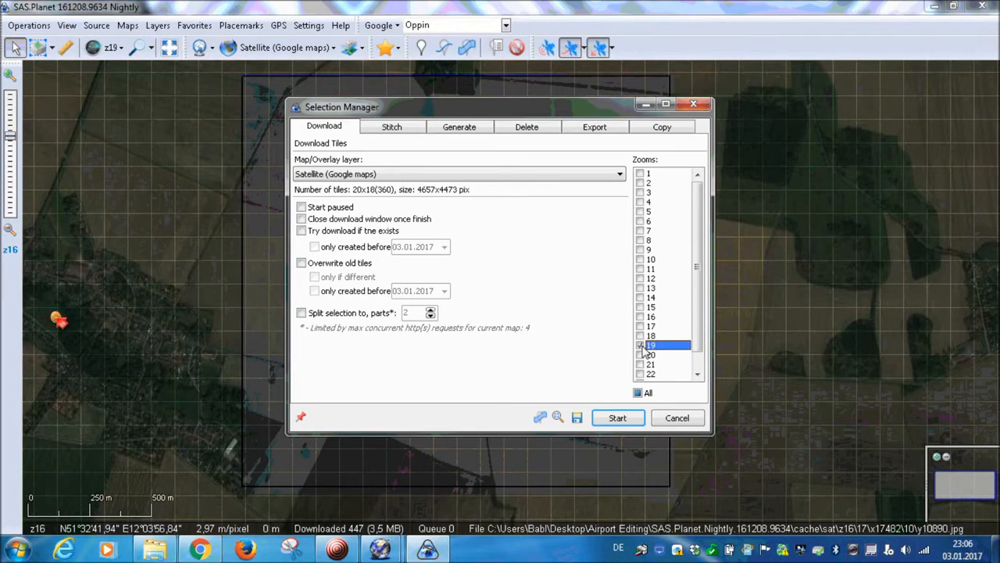
click(641, 355)
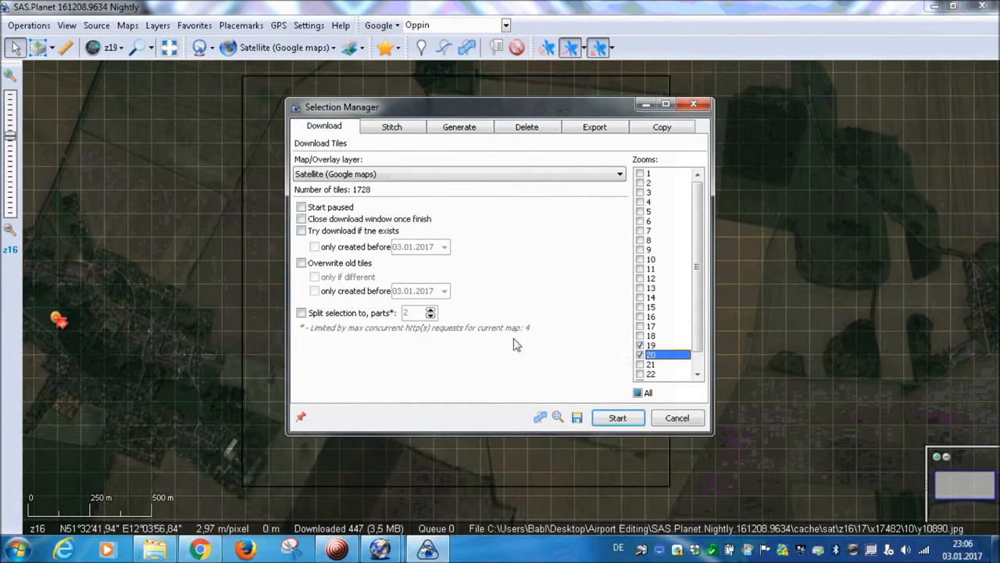
click(617, 419)
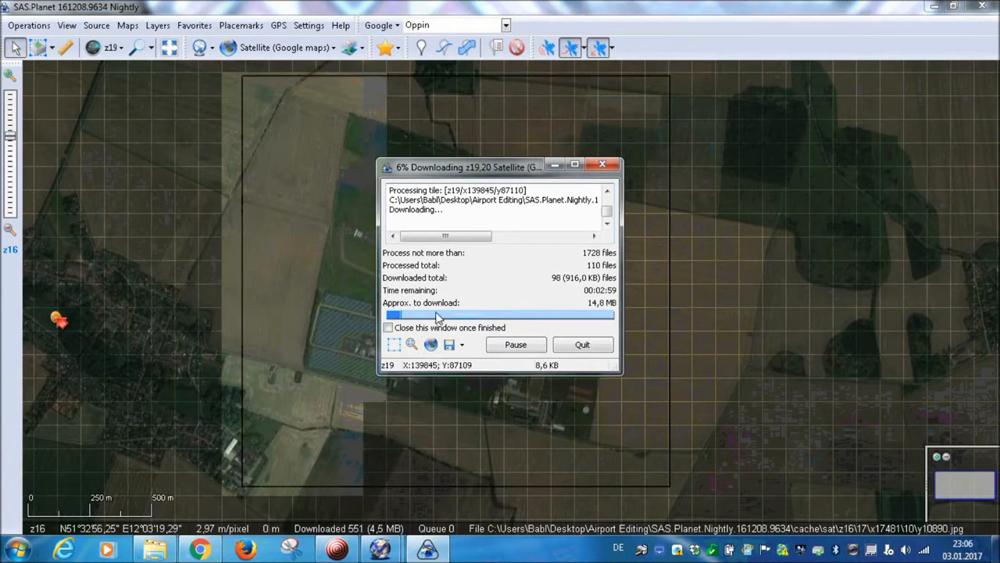
click(350, 550)
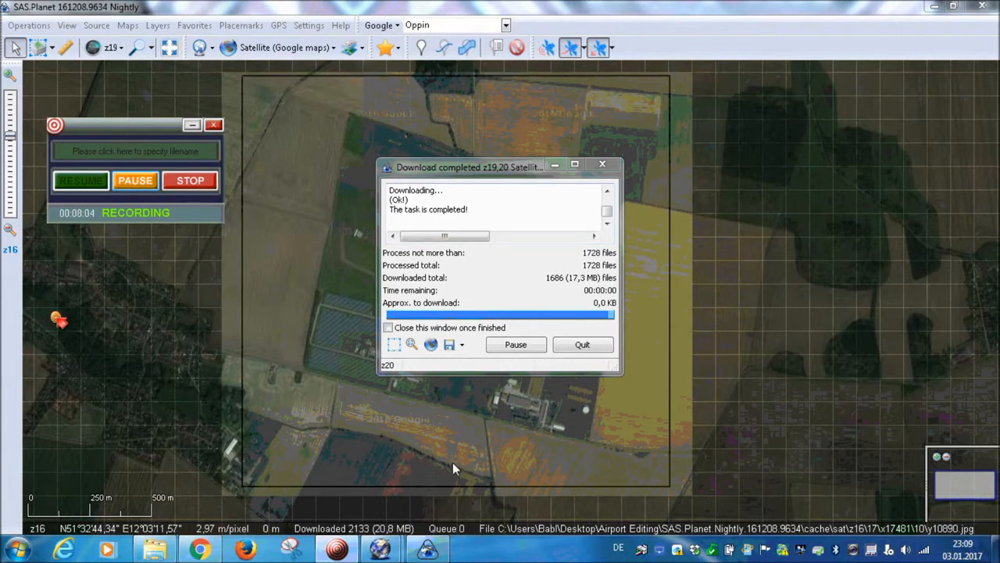
- Set up stitching of the selected Google satellite area at zoom 20 as JPEG with a .kml georeferencing file
click(396, 346)
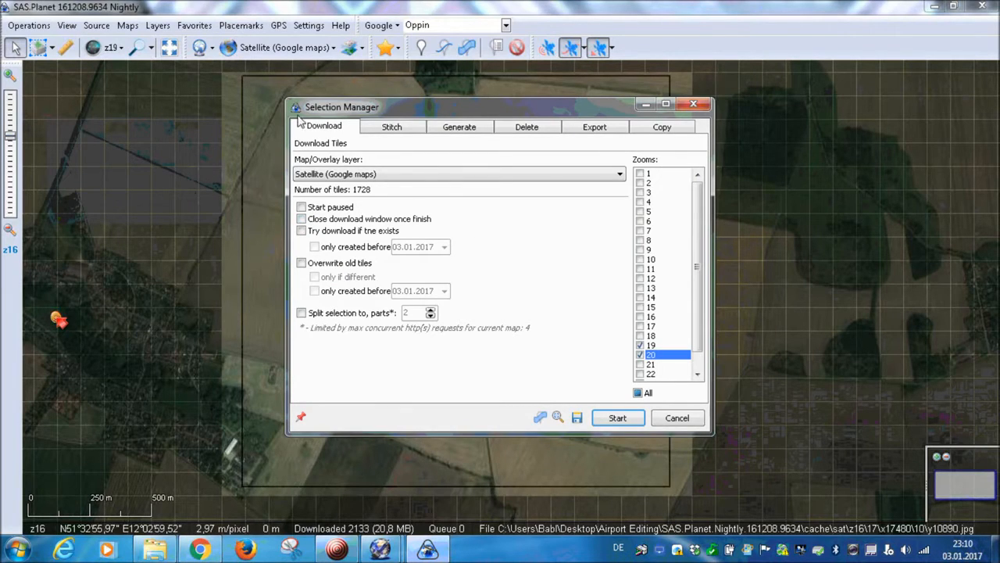
click(394, 133)
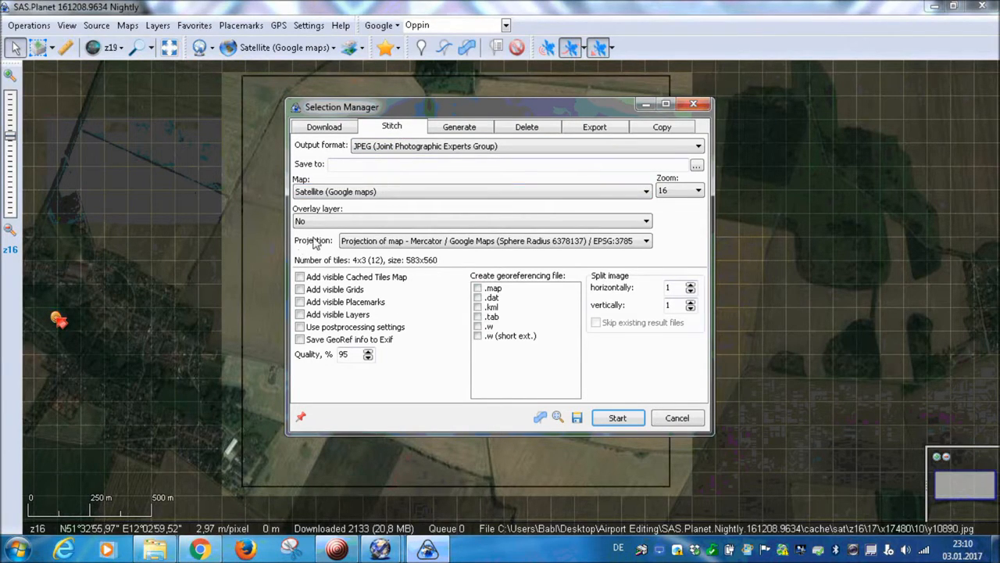
click(479, 308)
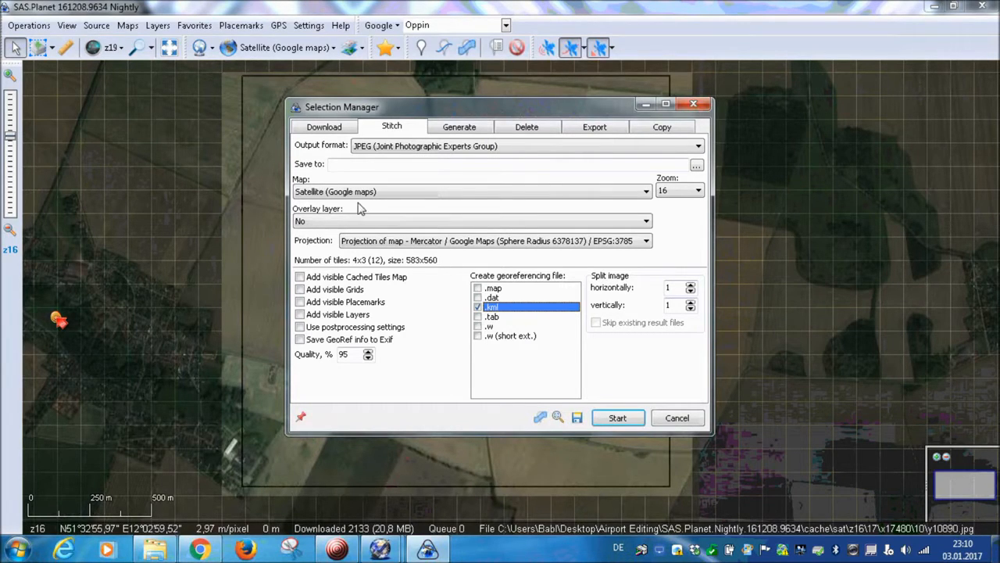
click(682, 190)
click(678, 243)
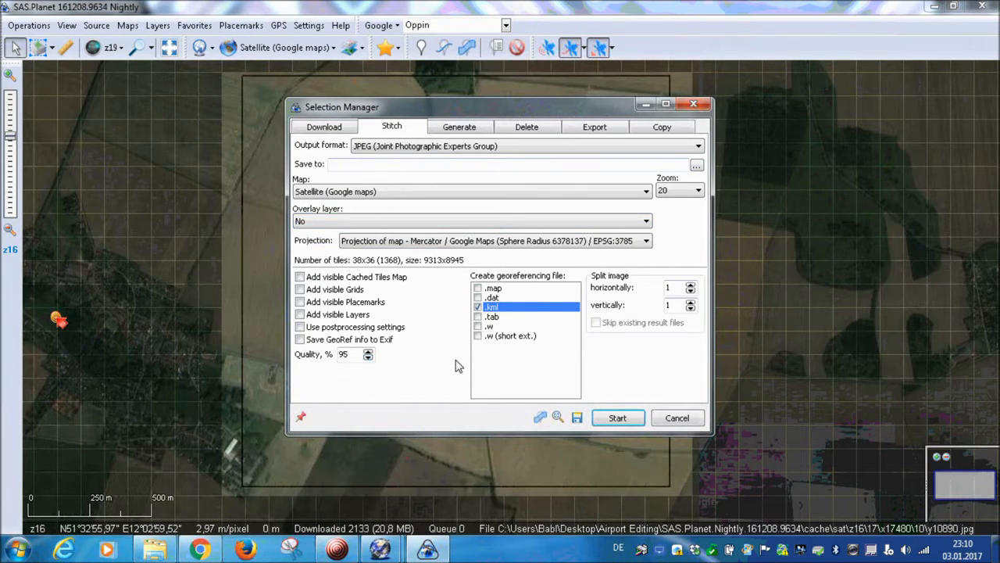
click(682, 192)
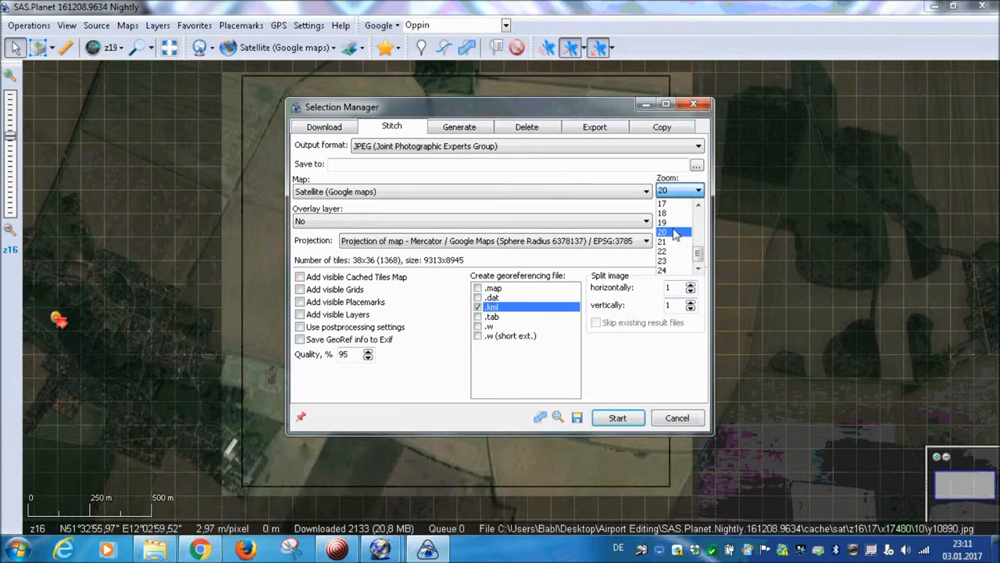
click(675, 233)
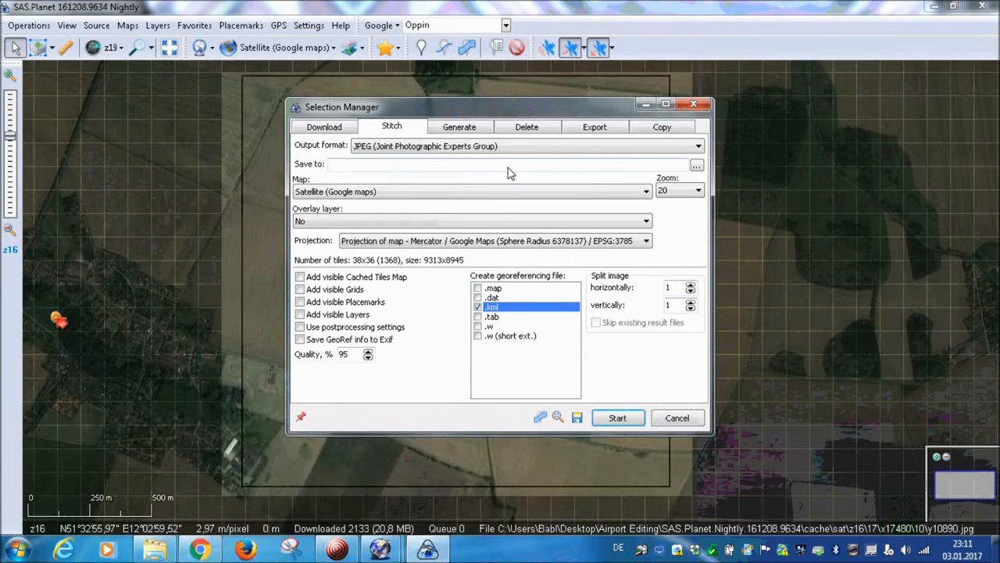
- Set the output file to EDAQ.jpg in the desktop's Airport Editing folder and start stitching the image
click(696, 167)
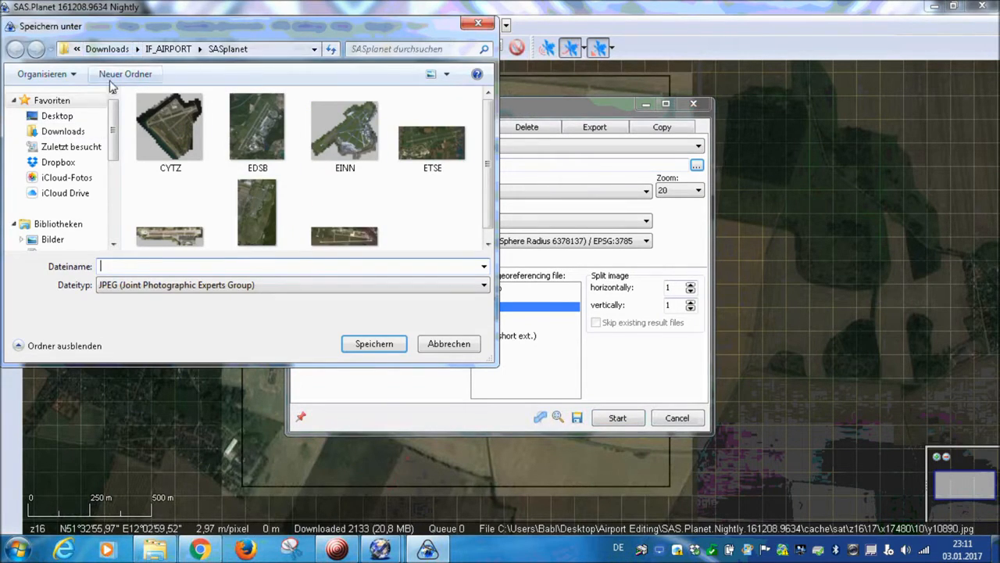
click(57, 116)
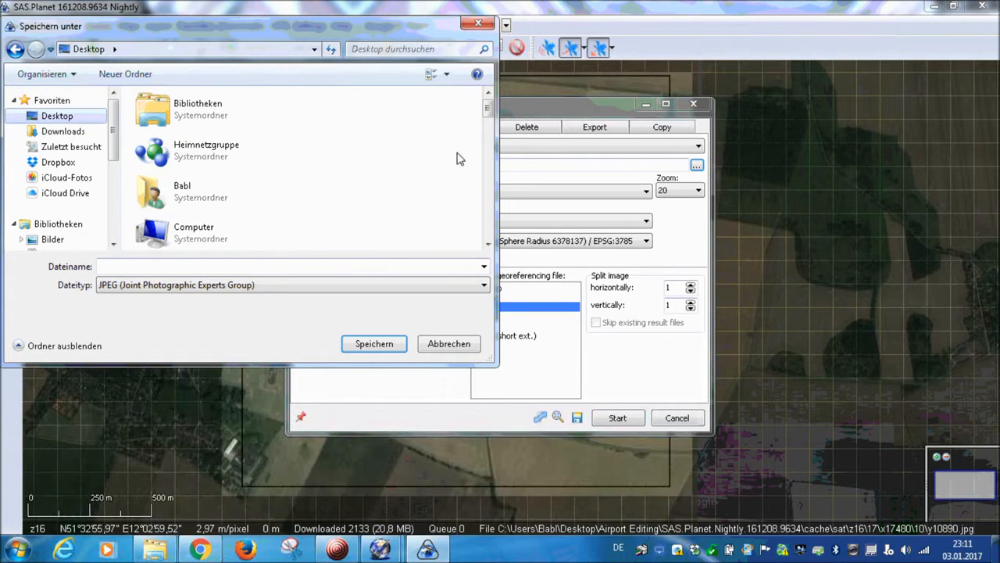
scroll(489, 125, down, 2)
drag(489, 125, 489, 133)
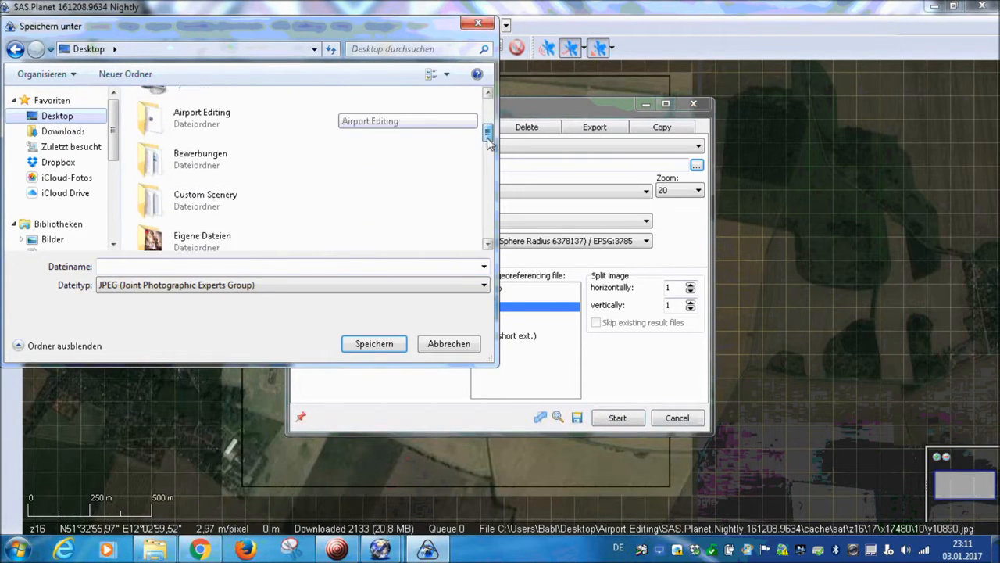
double_click(257, 133)
click(210, 267)
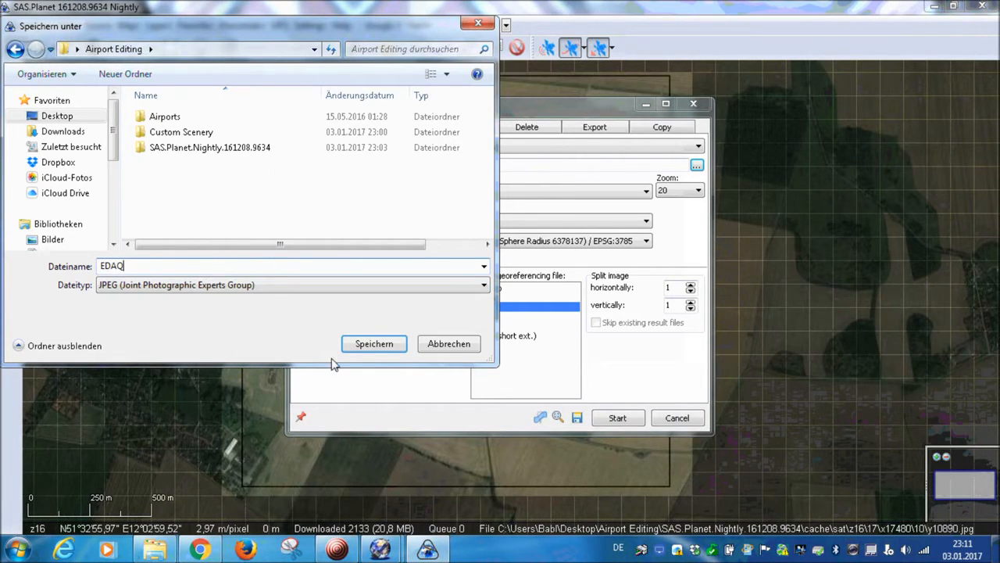
click(373, 344)
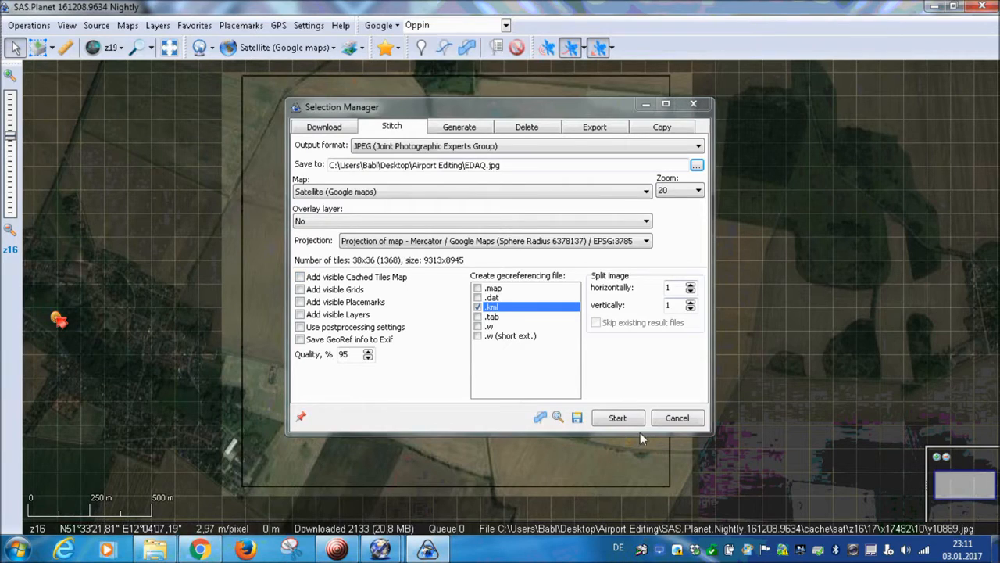
click(617, 417)
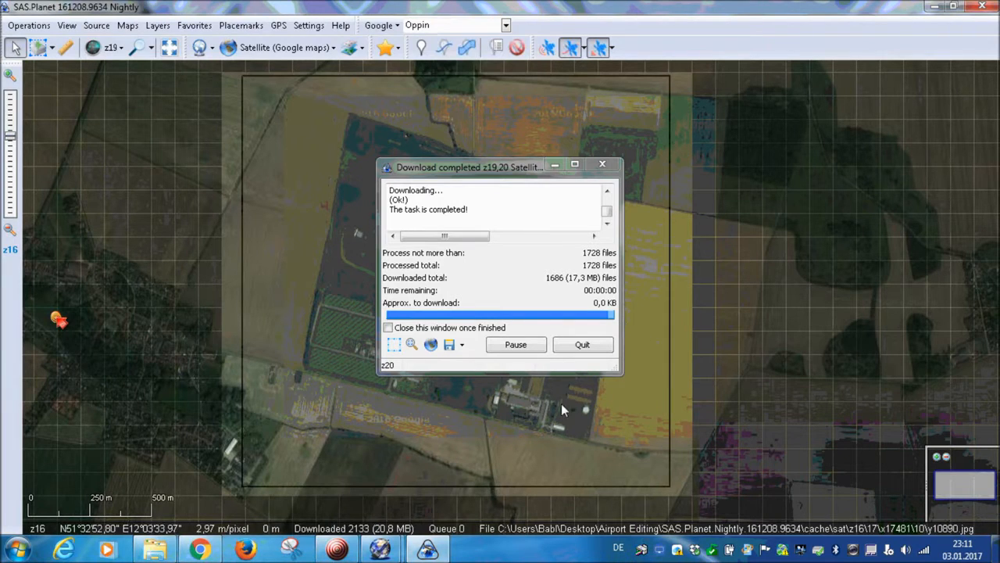
- Close the download window and SAS.Planet, and go up to the Airport Editing folder in the file browser
click(602, 163)
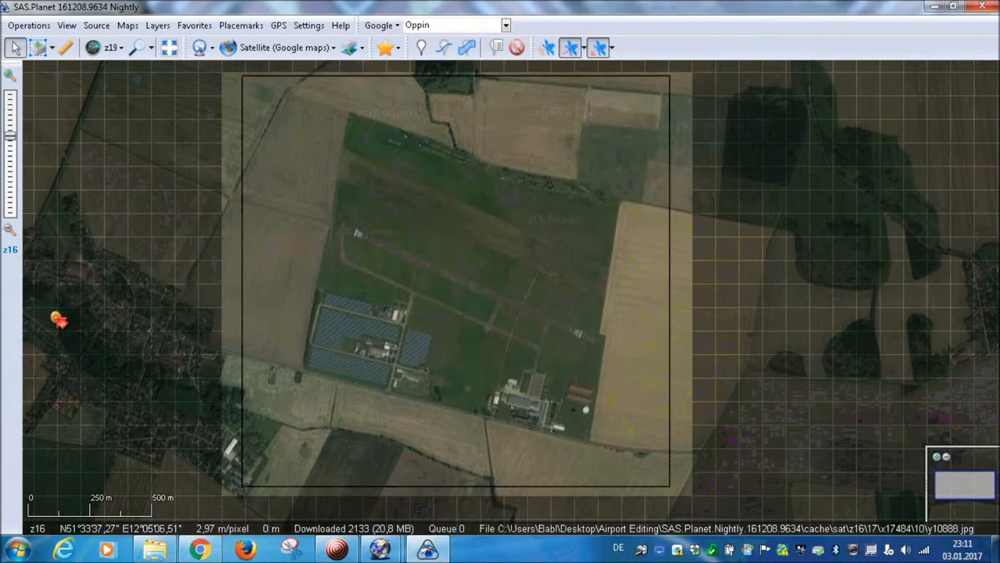
click(982, 7)
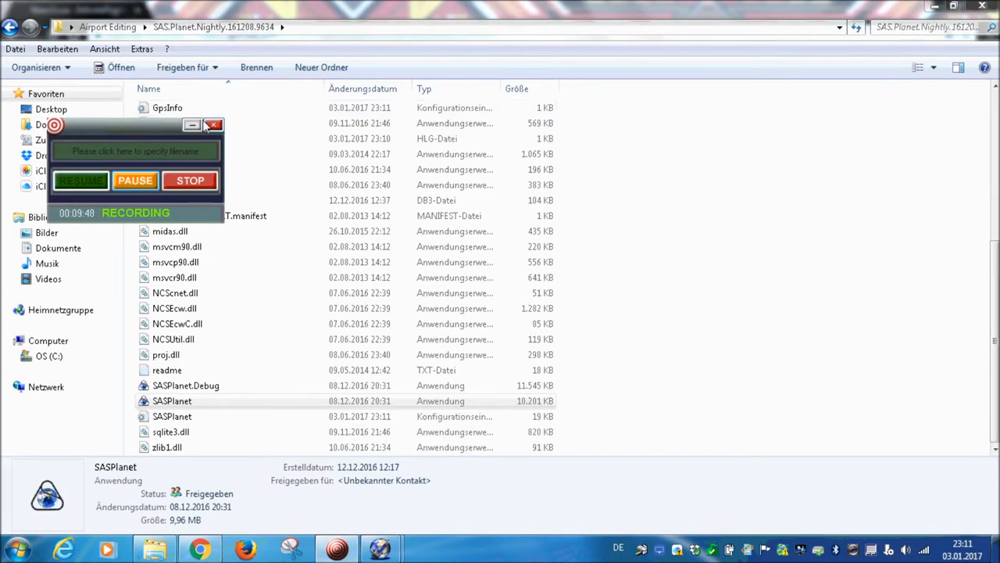
click(671, 57)
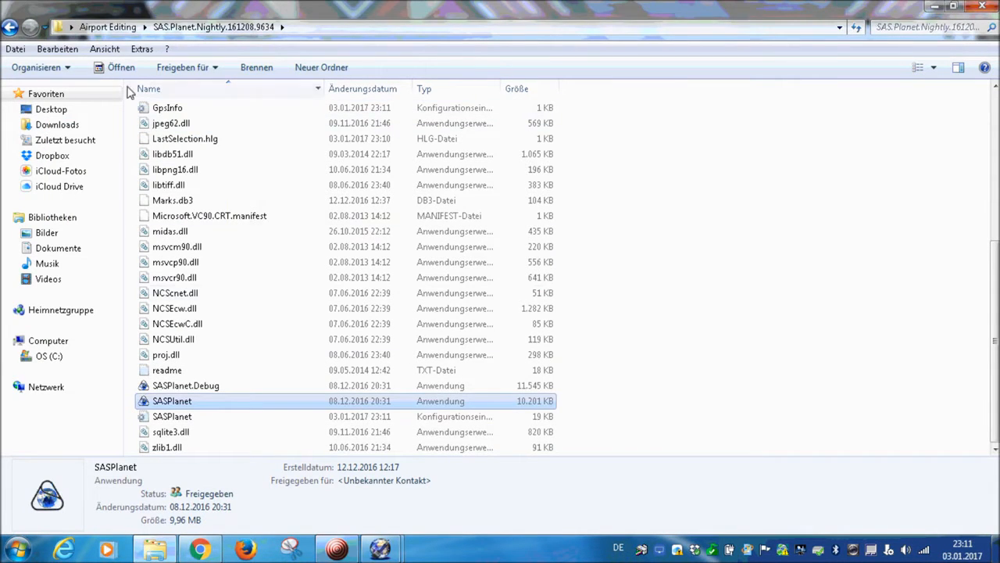
click(107, 27)
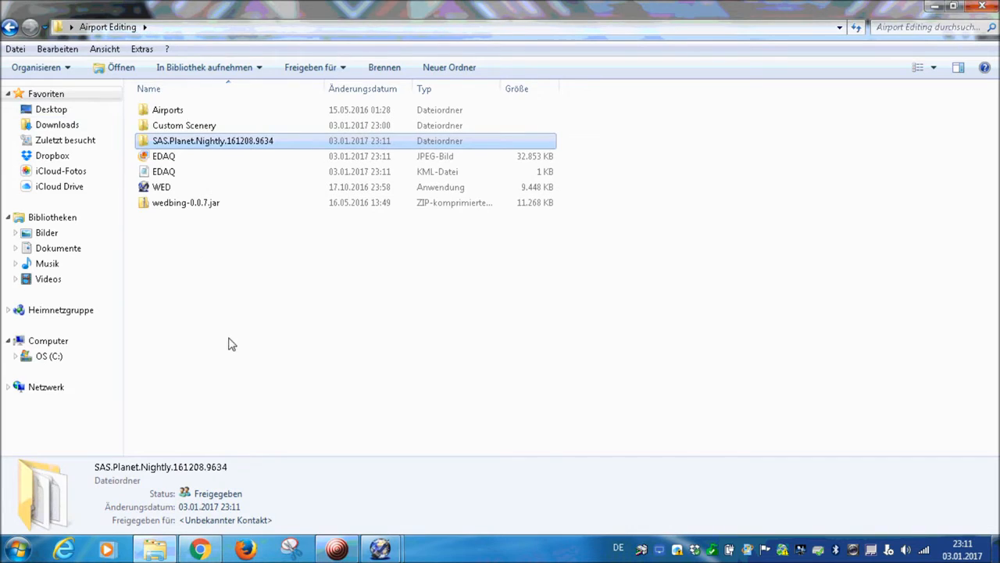
- Switch to WED and import the EDAQ JPEG from the Airport Editing folder as an orthophoto
mouse_move(383, 554)
click(405, 491)
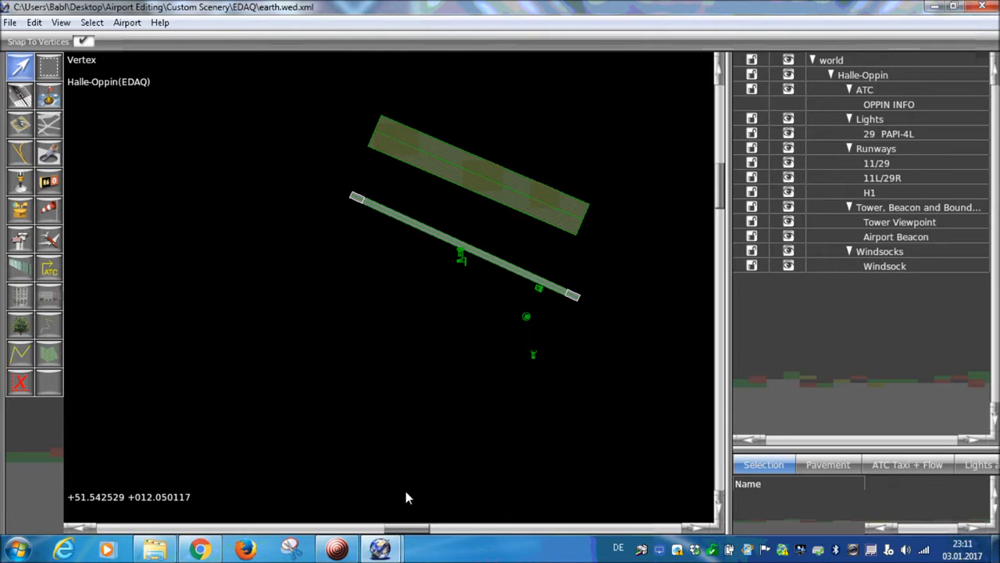
click(11, 22)
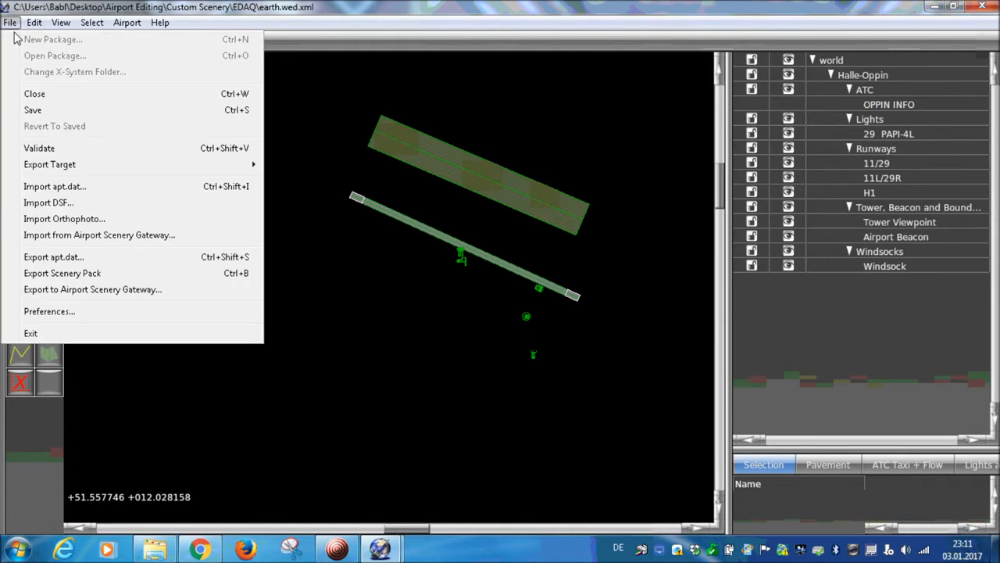
click(54, 219)
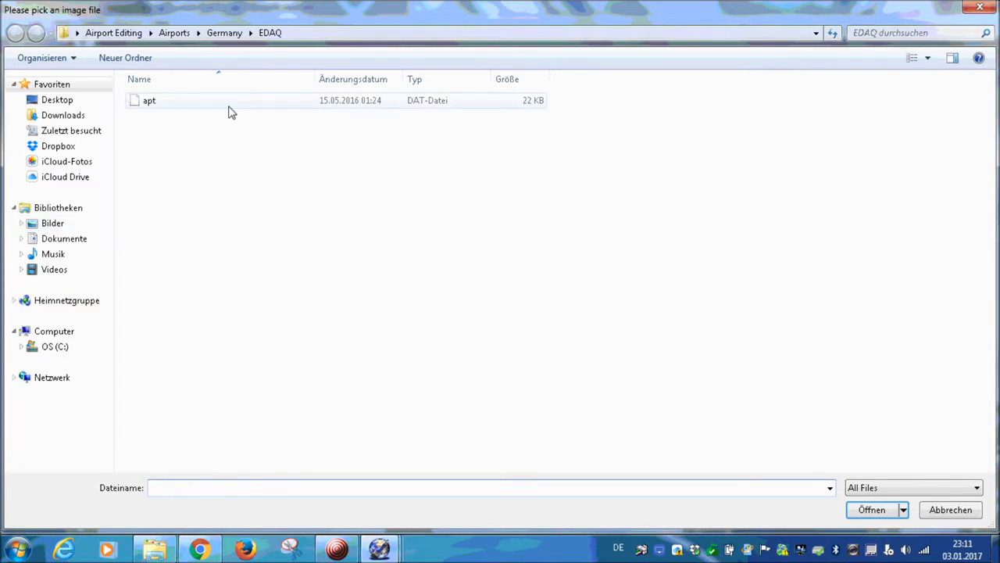
click(78, 35)
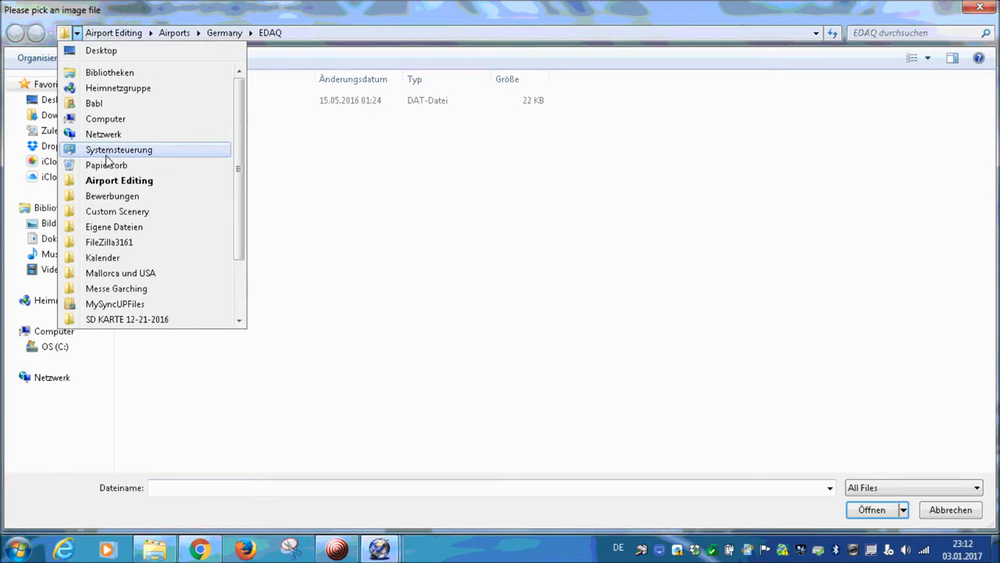
click(111, 183)
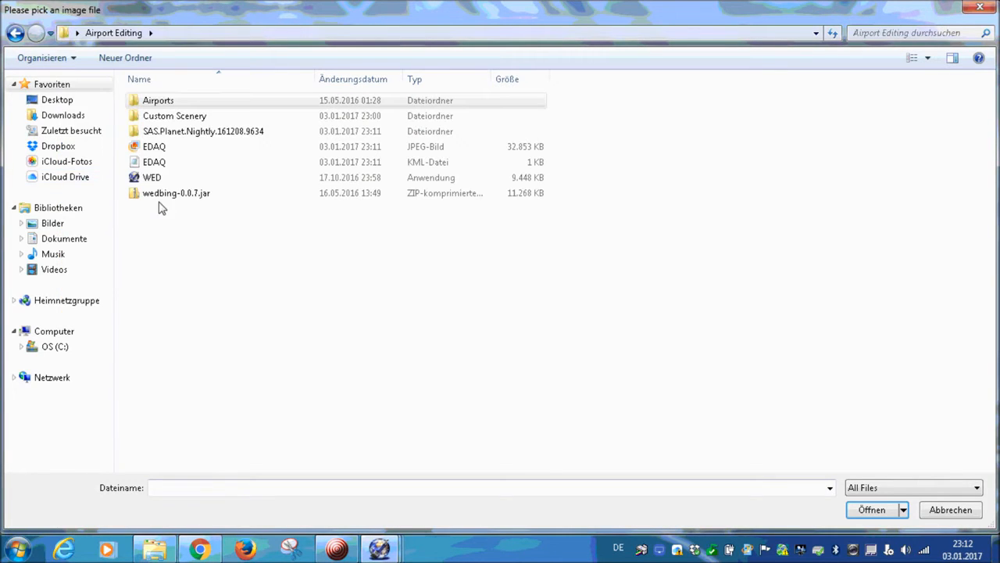
click(161, 148)
click(872, 511)
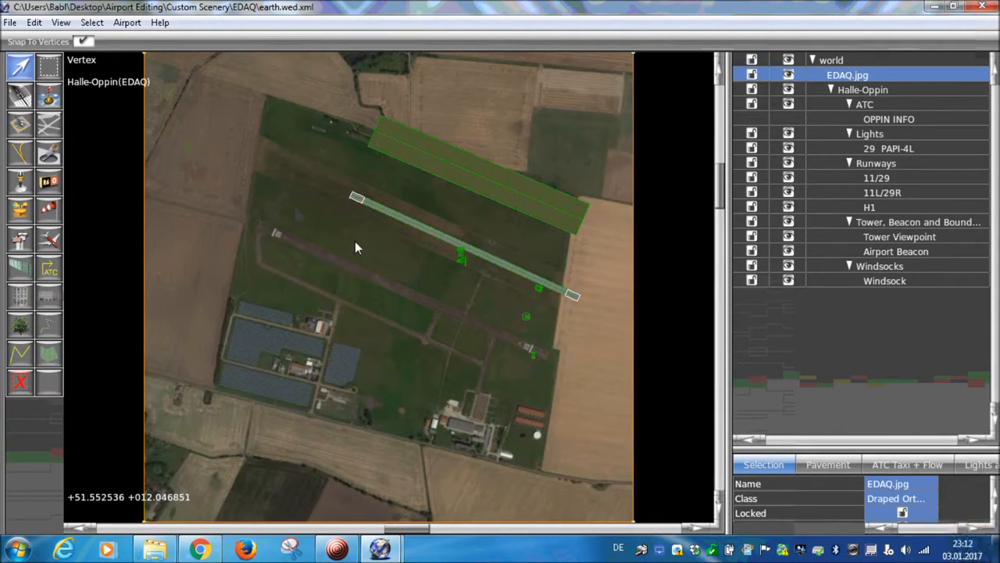
scroll(270, 218, down, 3)
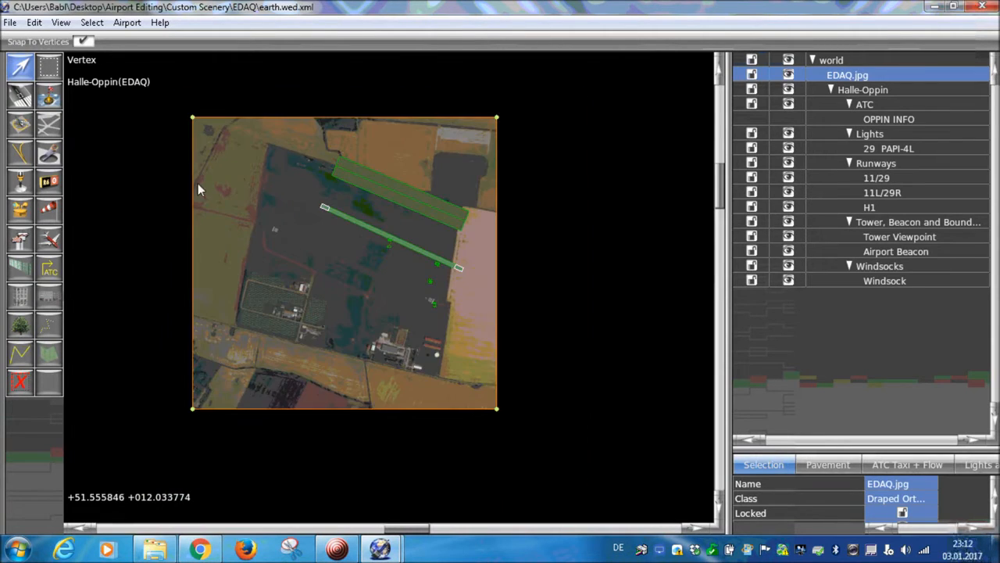
scroll(508, 285, up, 2)
scroll(219, 176, up, 2)
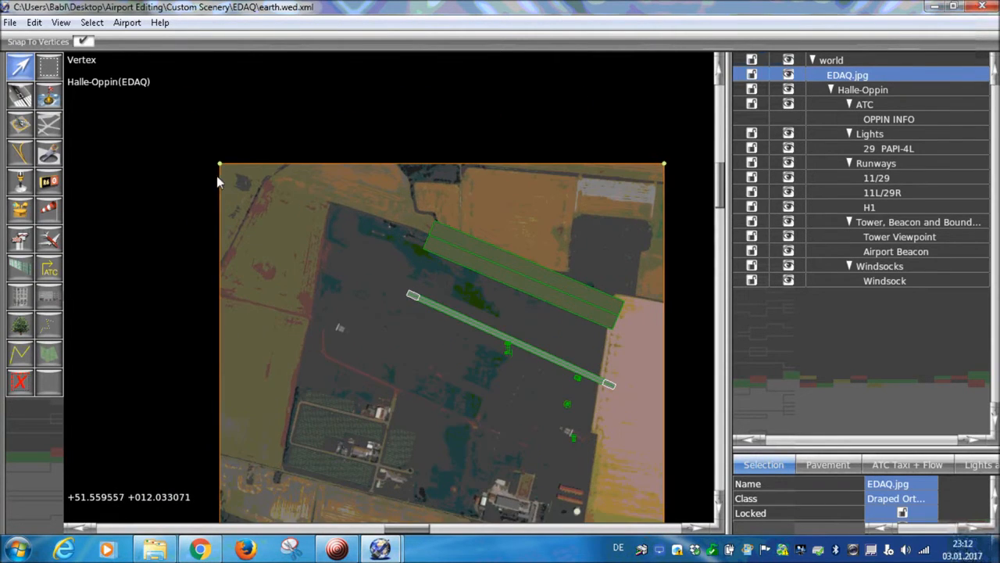
scroll(310, 241, down, 2)
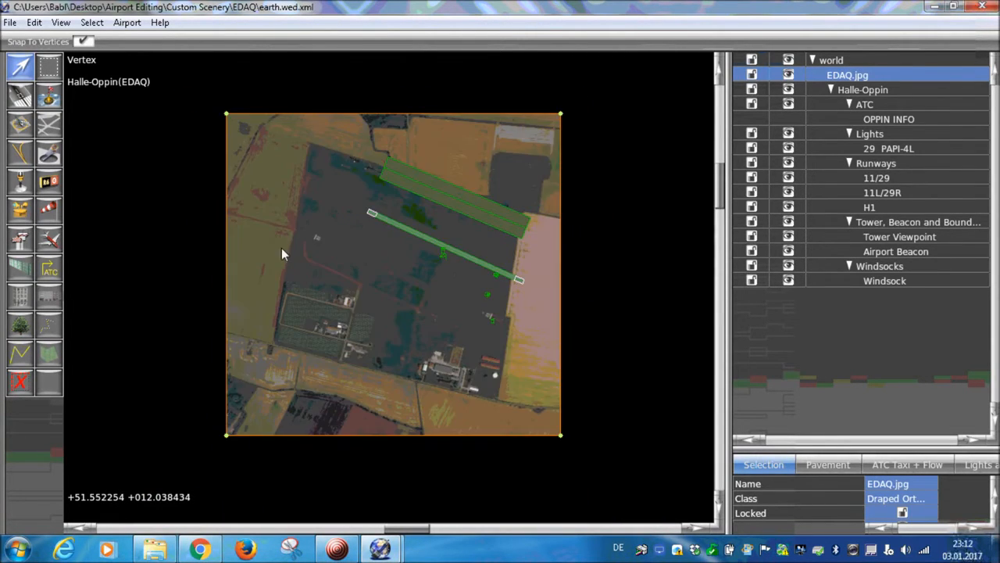
- Open the EDAQ KML file from the Airport Editing folder in the text editor and select its north boundary coordinate
click(166, 554)
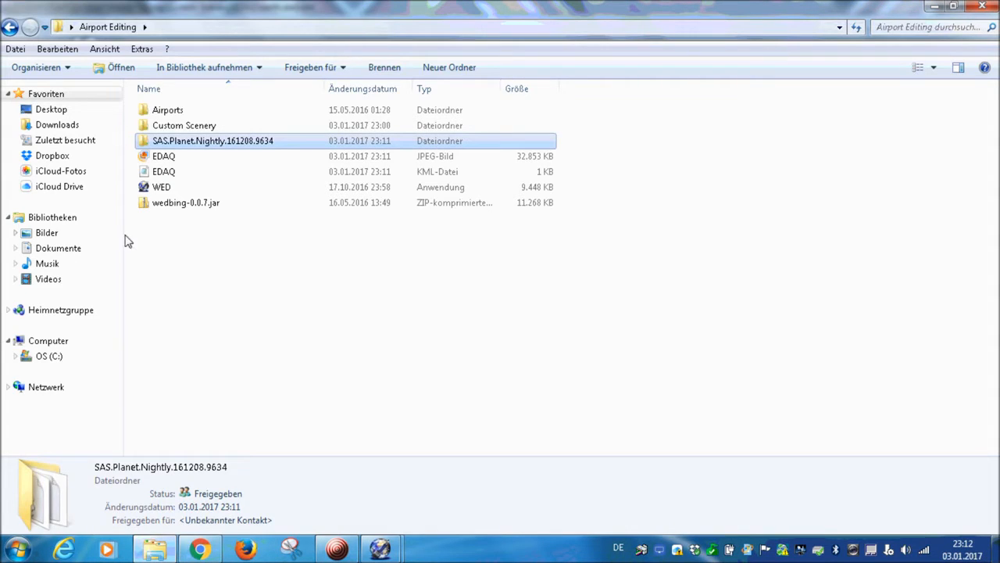
click(184, 174)
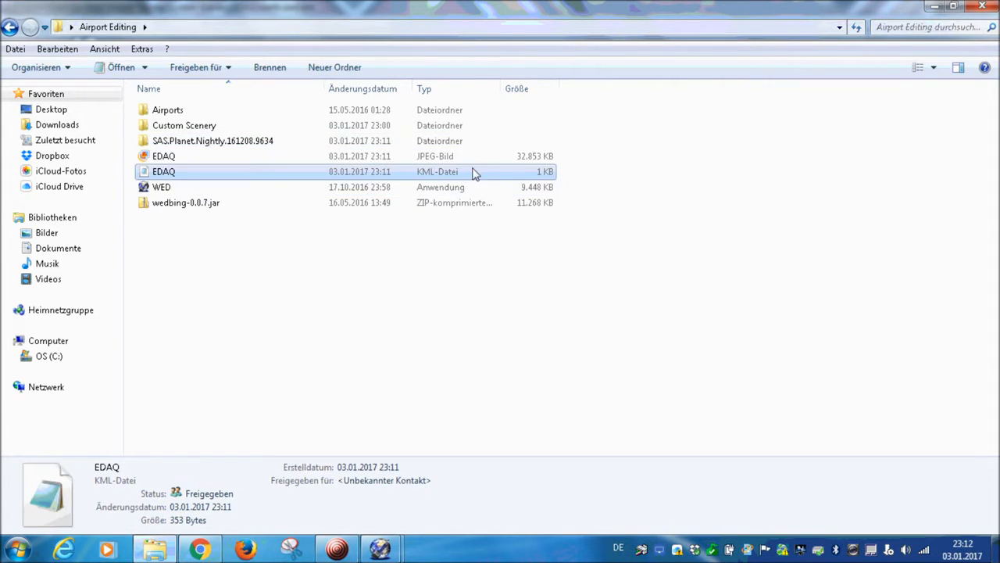
double_click(345, 177)
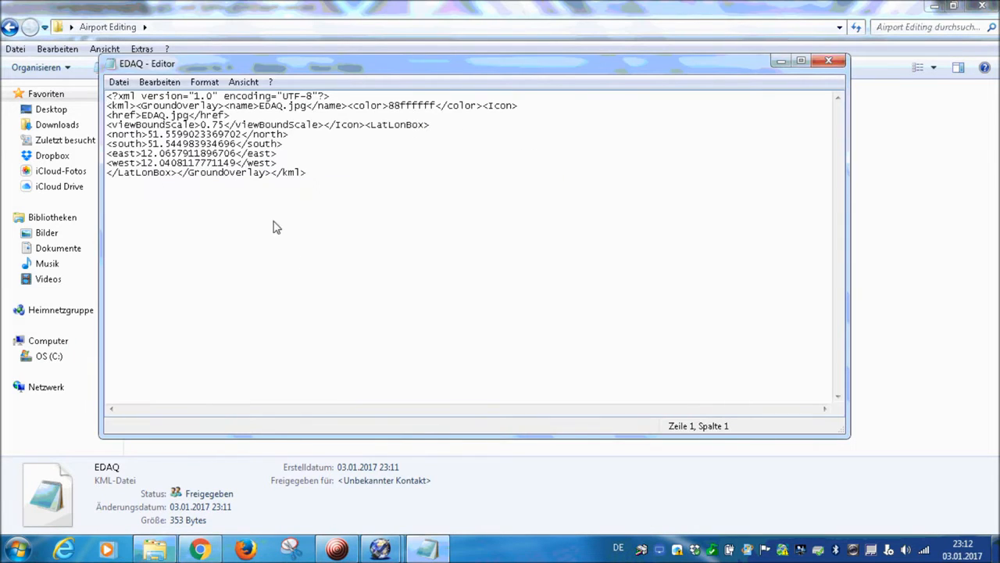
drag(113, 137, 242, 136)
double_click(128, 145)
click(129, 154)
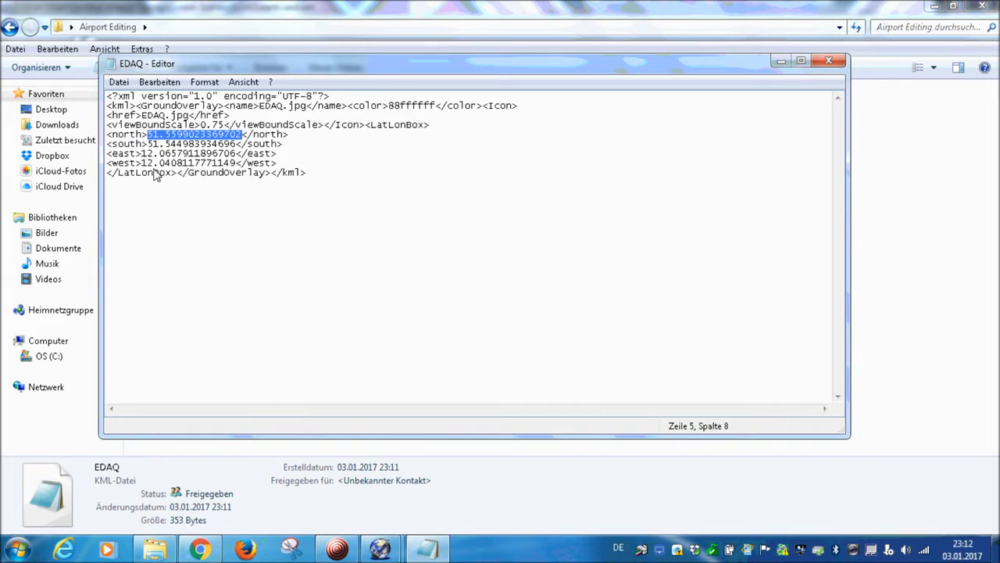
click(218, 210)
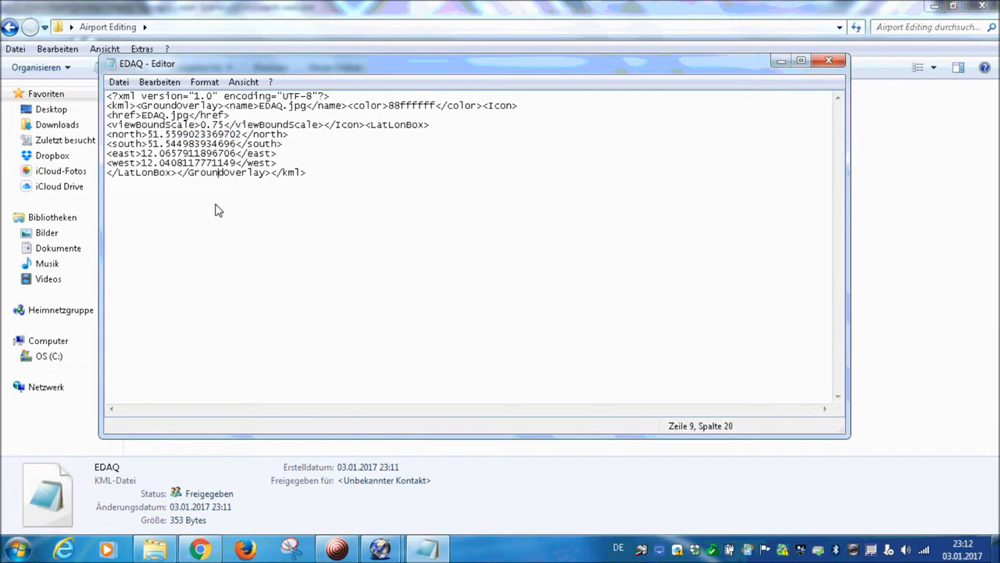
drag(147, 135, 242, 136)
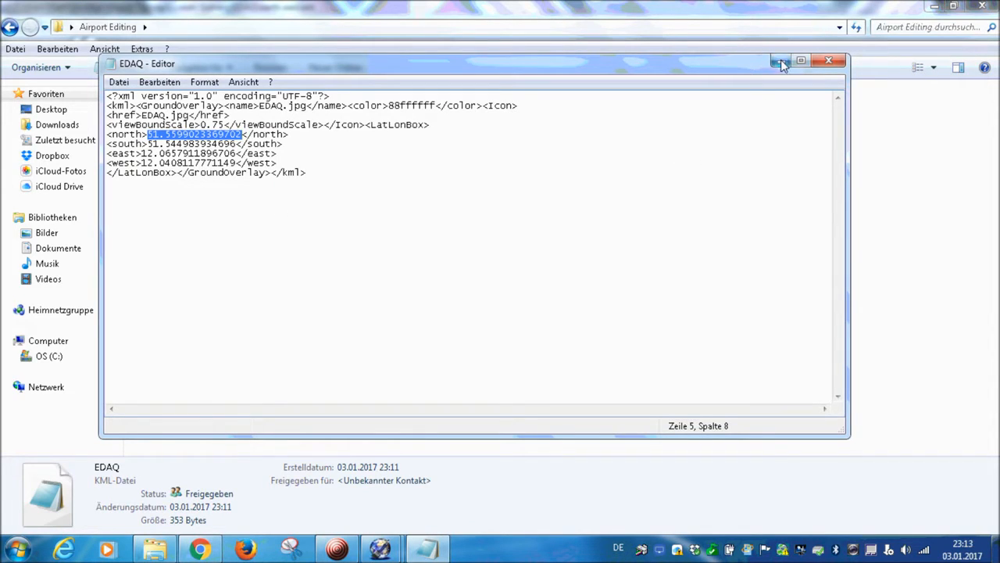
- Switch to WED and set the orthophoto's northwest corner latitude to the KML's north value, 51.55990
mouse_move(383, 549)
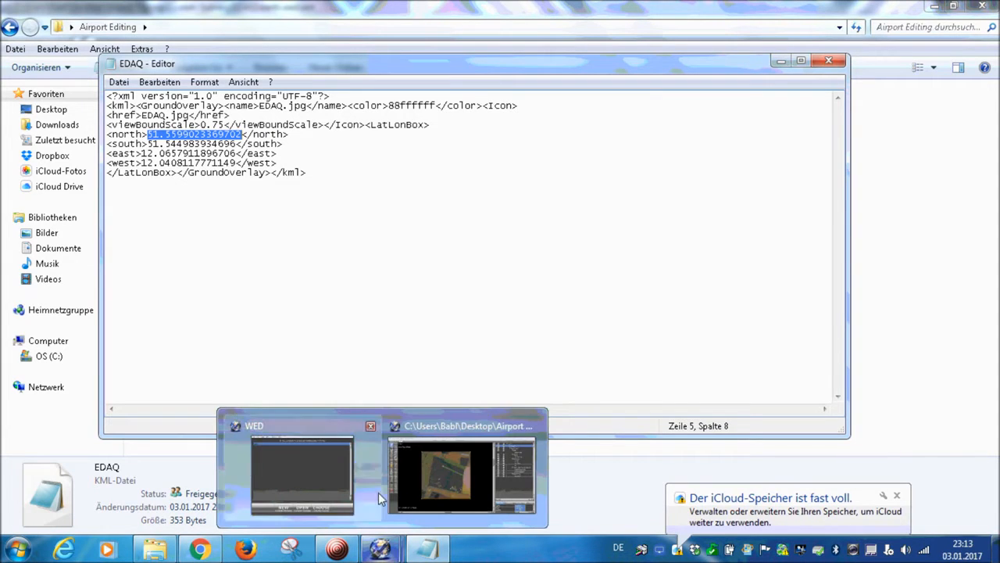
click(418, 471)
click(660, 246)
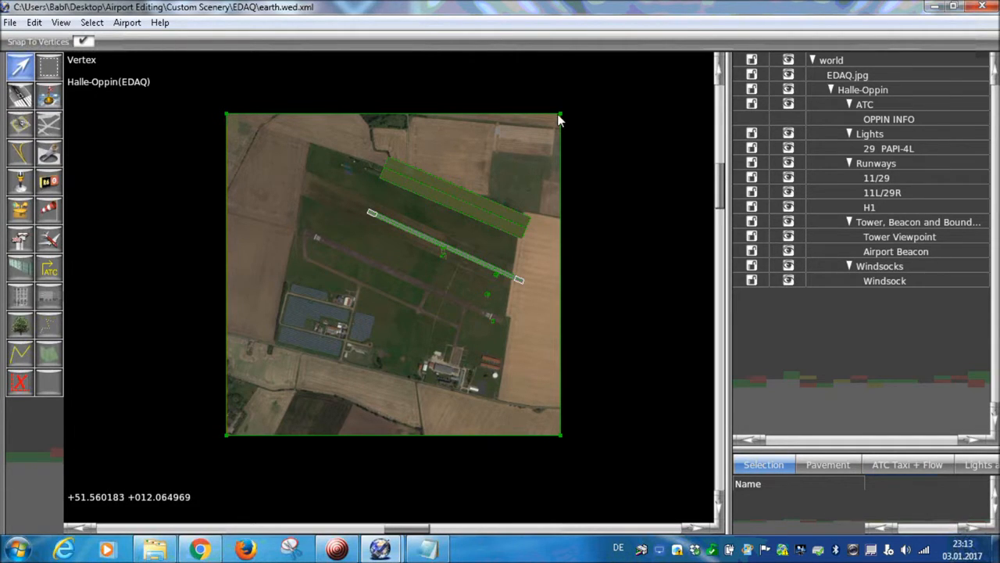
click(227, 114)
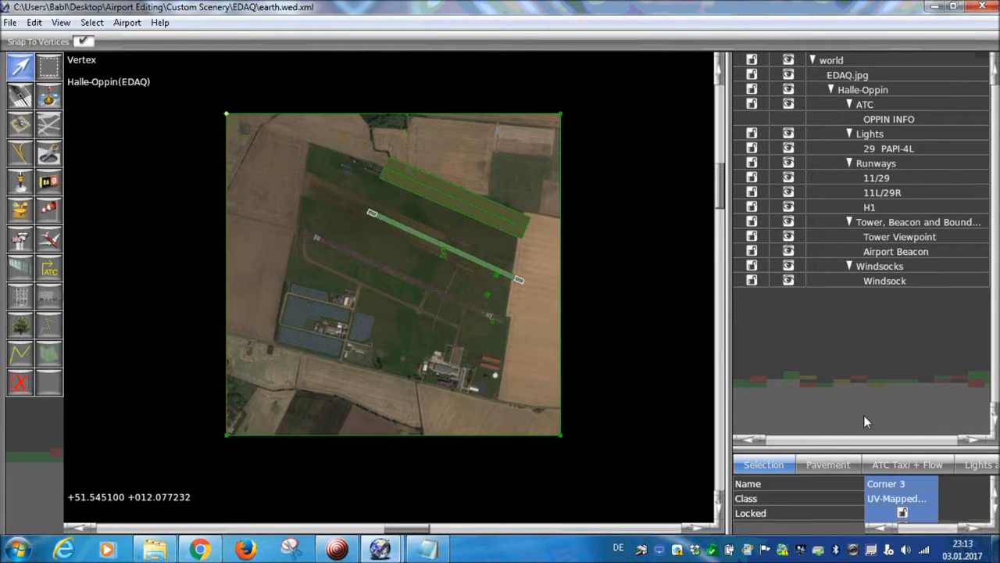
drag(870, 455, 875, 245)
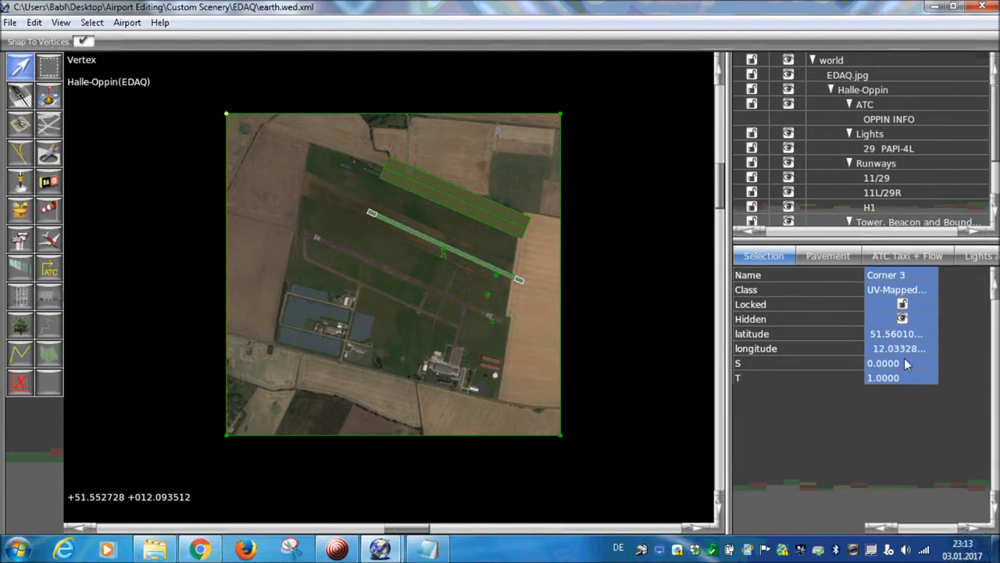
click(879, 335)
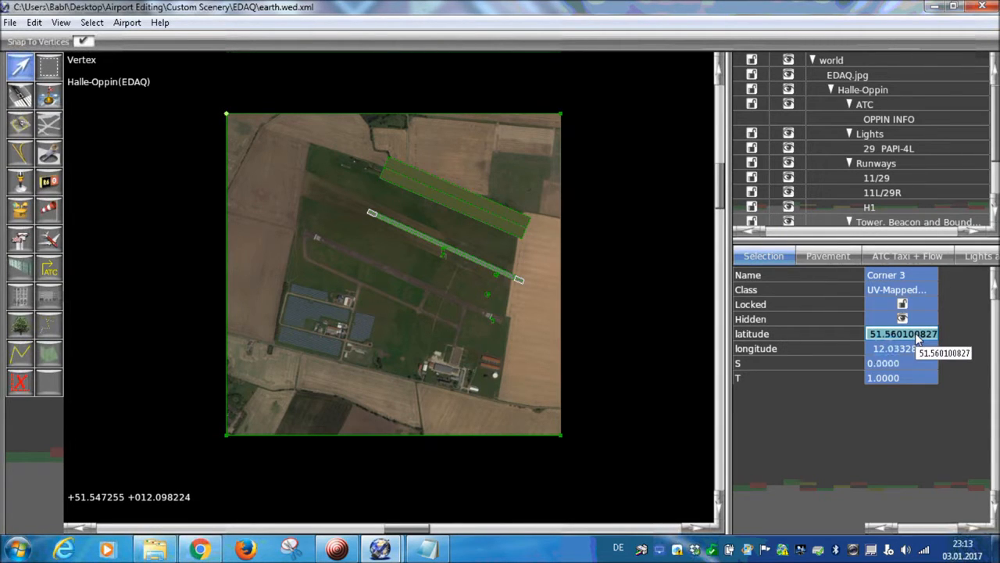
text(51.55990)
key(Return)
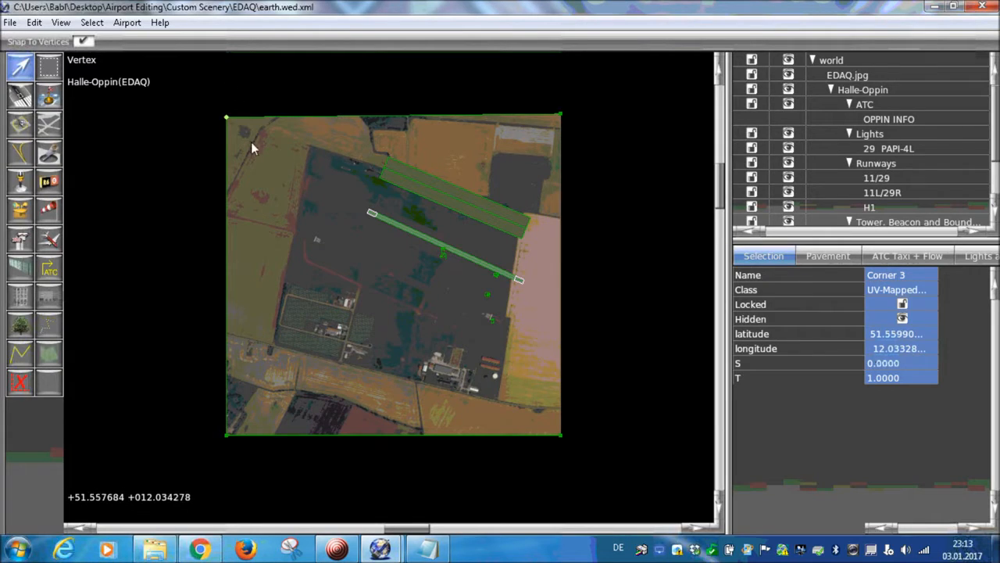
- Set the orthophoto's northeast corner latitude to the same north value, 51.55990
click(560, 111)
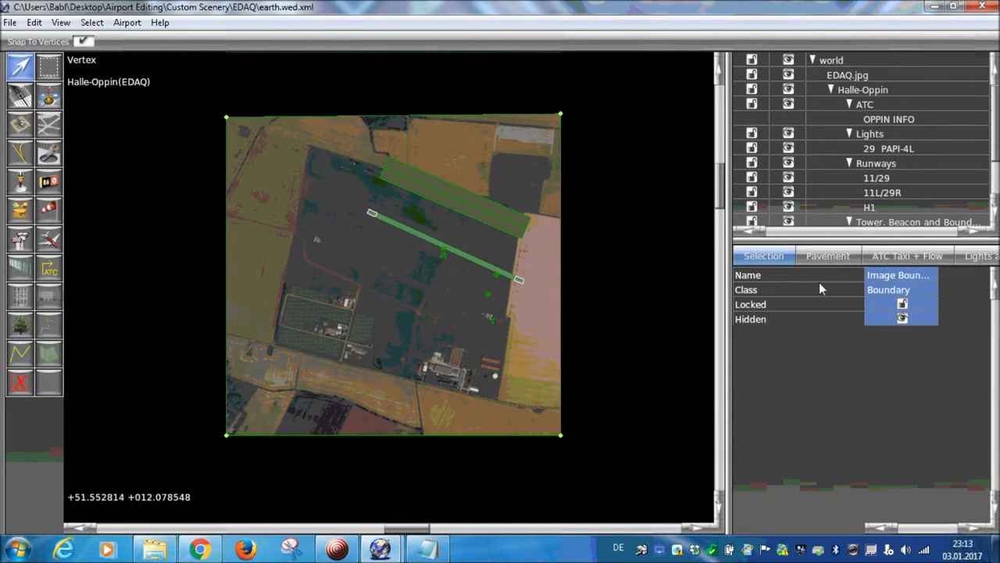
click(559, 115)
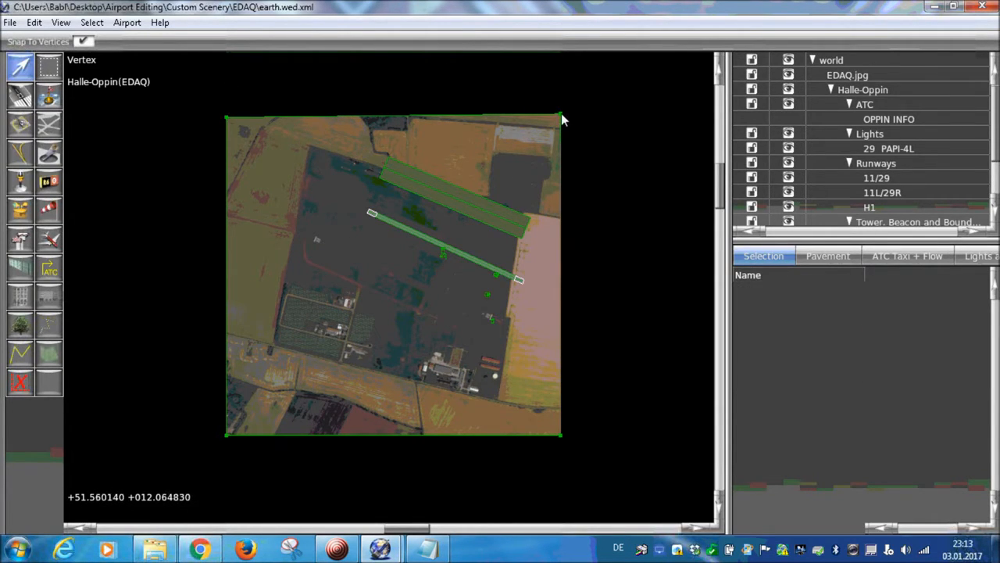
click(561, 114)
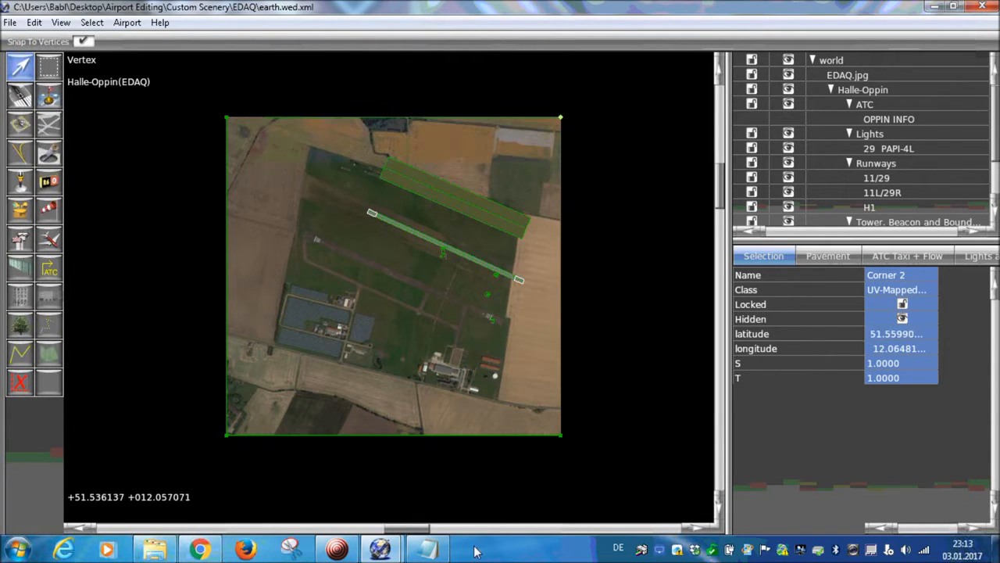
- Switch to the EDAQ KML file in the text editor and copy its south boundary coordinate, 51.544983934696
click(443, 553)
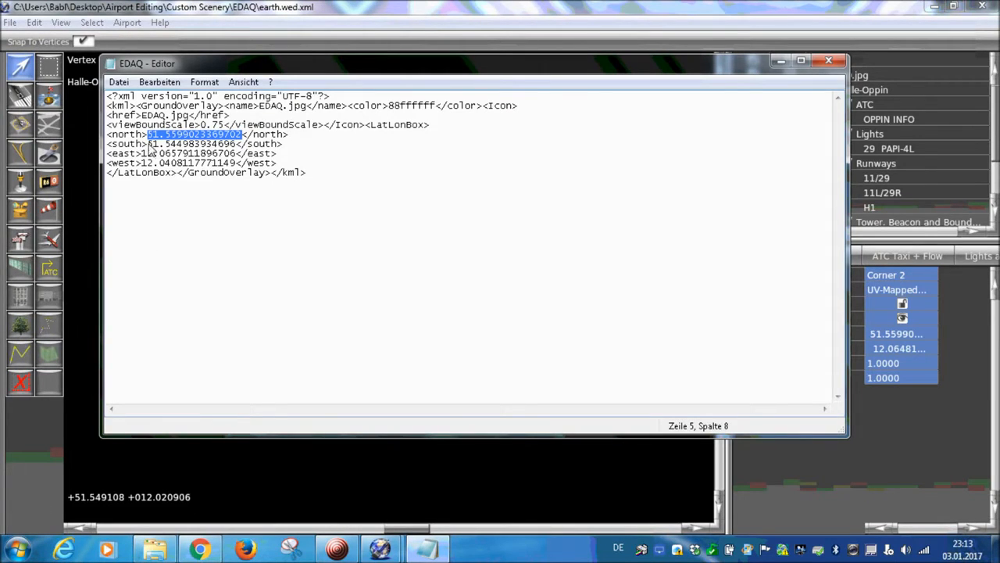
click(148, 145)
drag(149, 149, 241, 153)
key(ctrl+c)
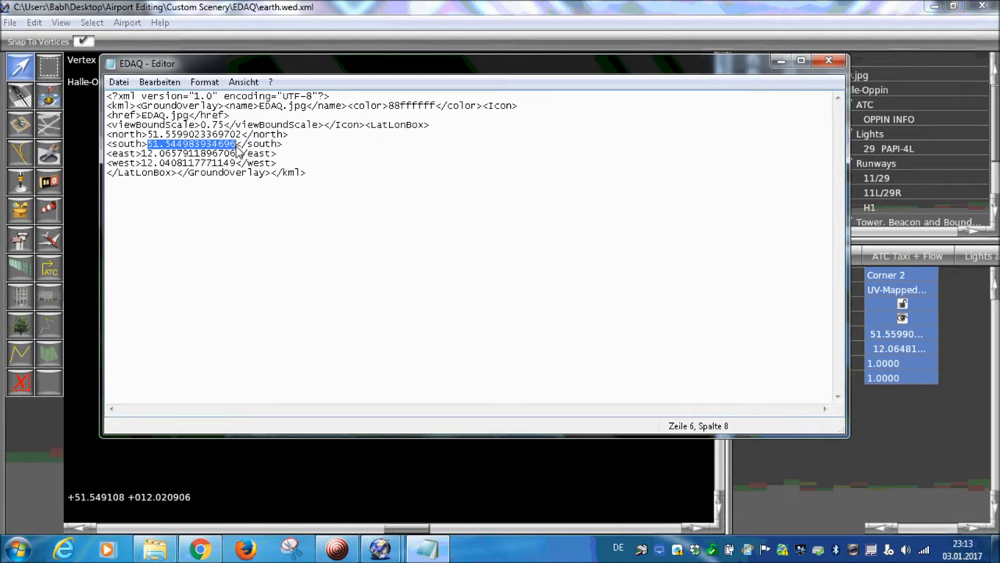
- Back in WED, set the orthophoto's southwest corner latitude to the copied south coordinate, 51.544983934696
click(780, 62)
click(226, 436)
click(886, 336)
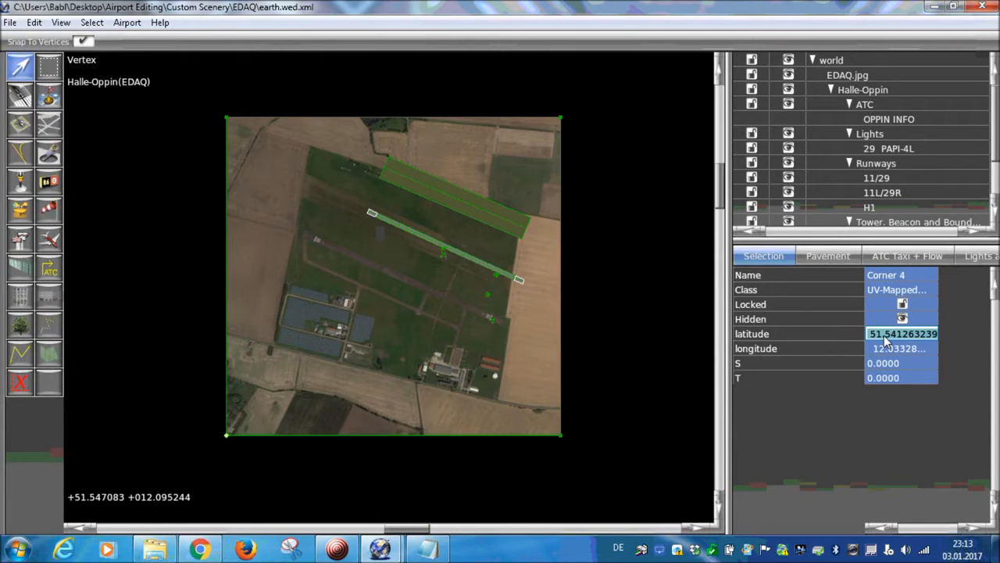
key(ctrl+v)
key(Return)
- Set the orthophoto's southeast corner latitude to the copied south coordinate, 51.544983934696
click(560, 434)
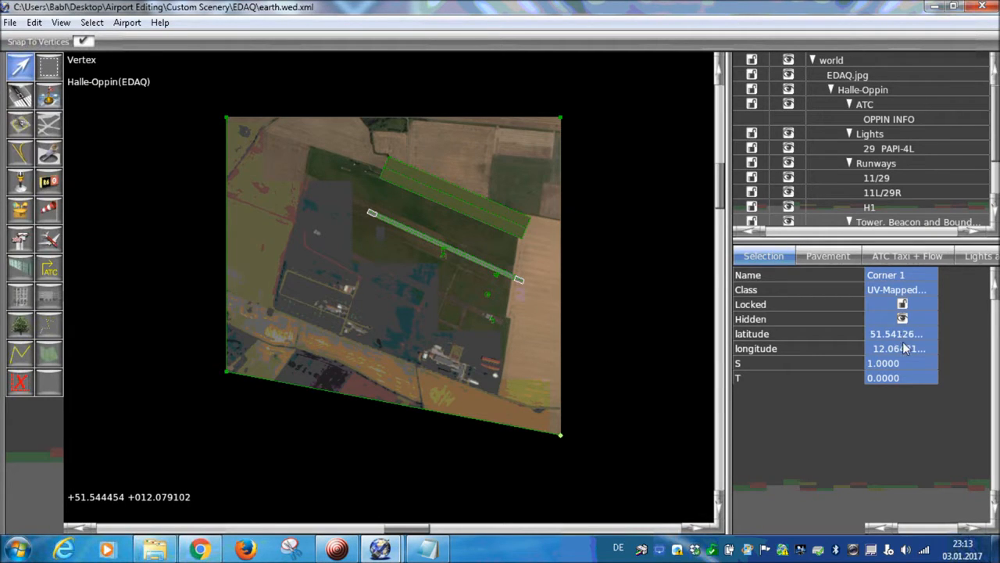
double_click(899, 334)
key(ctrl+v)
key(Return)
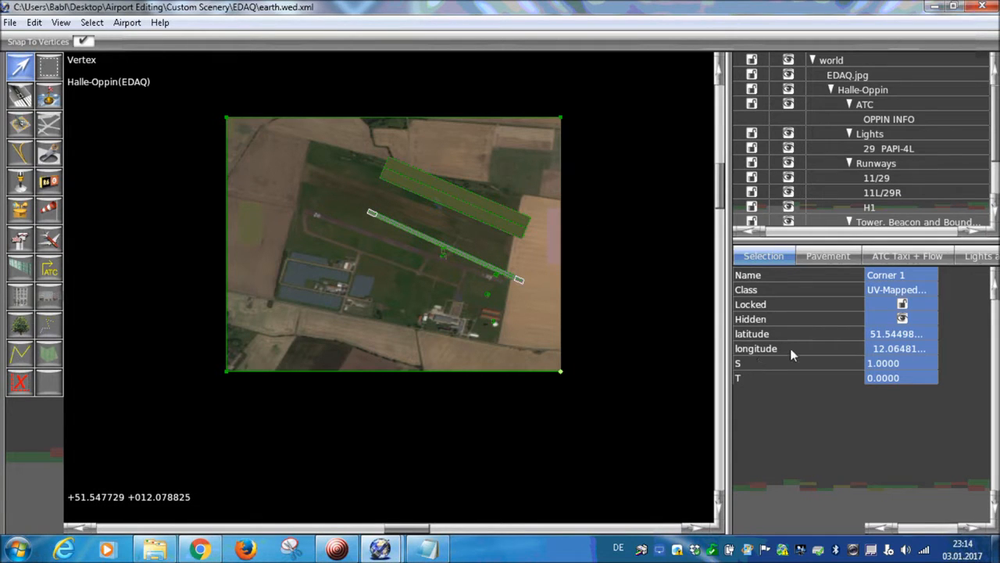
- Inspect how the georeferenced orthophoto lines up with the airport's runways
scroll(490, 217, up, 5)
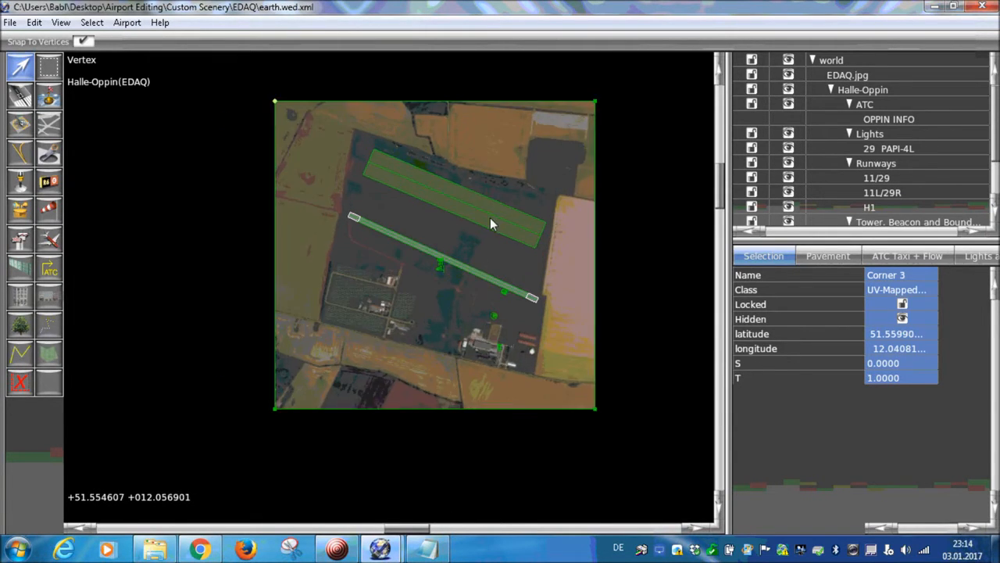
scroll(547, 324, down, 4)
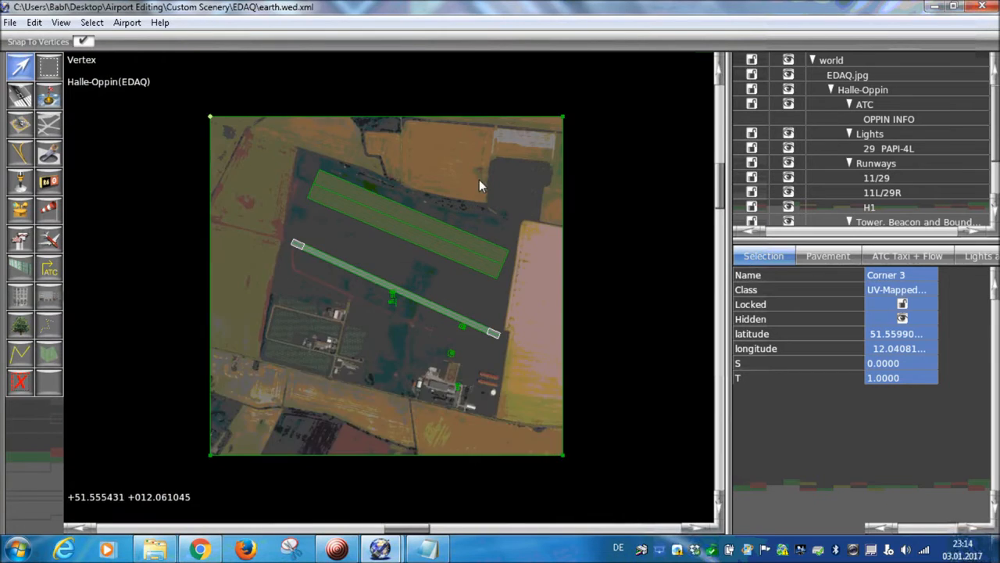
right_drag(269, 206, 274, 190)
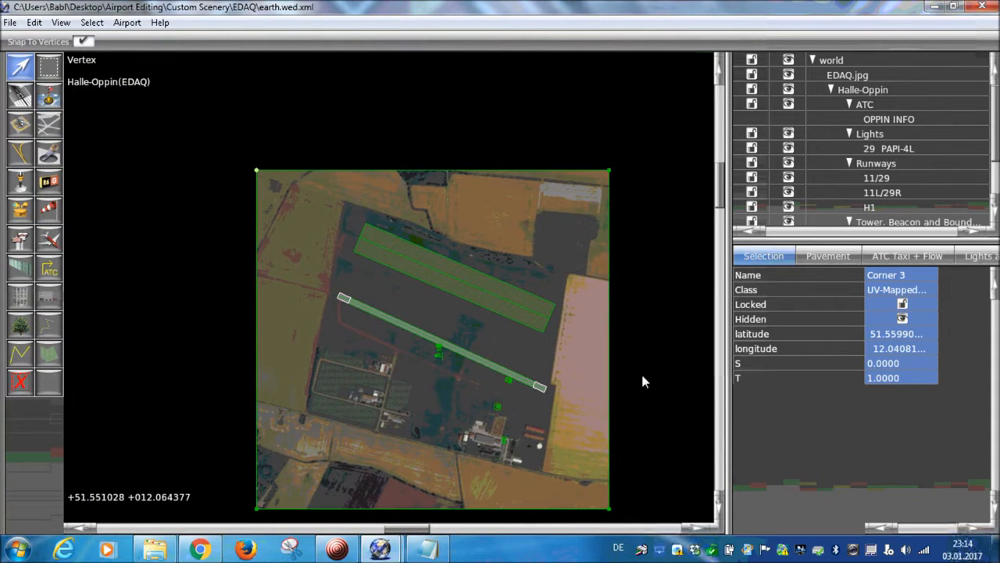
right_drag(646, 379, 607, 306)
scroll(453, 329, up, 2)
scroll(438, 296, down, 2)
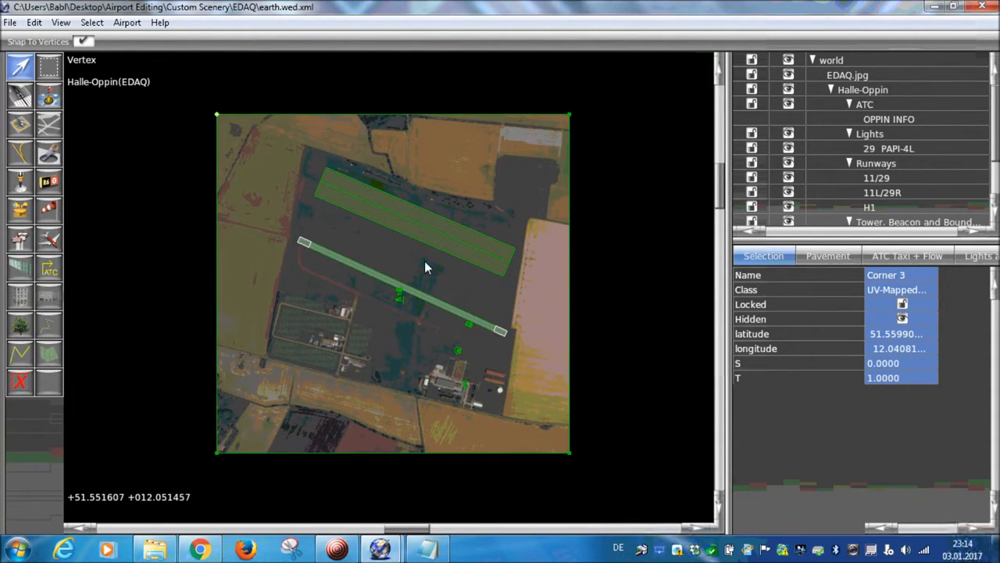
right_drag(573, 198, 538, 200)
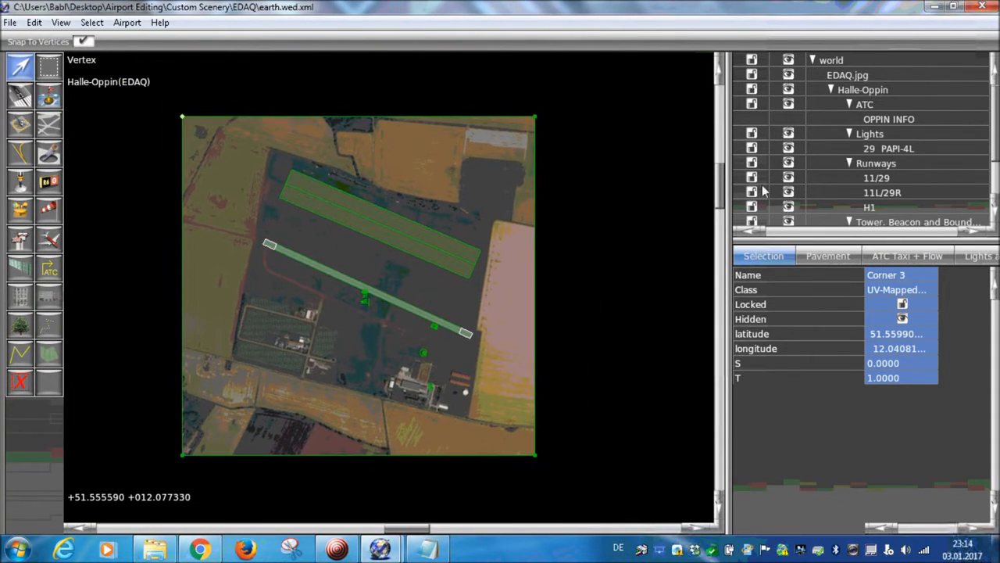
- Collapse the Halle-Oppin group and move EDAQ.jpg below it in the hierarchy
click(831, 90)
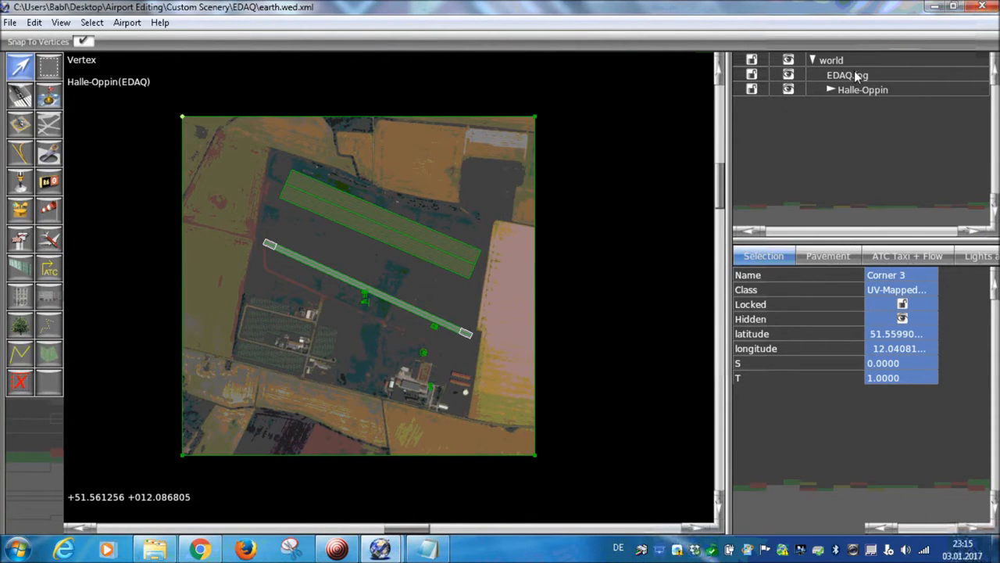
click(829, 89)
click(829, 90)
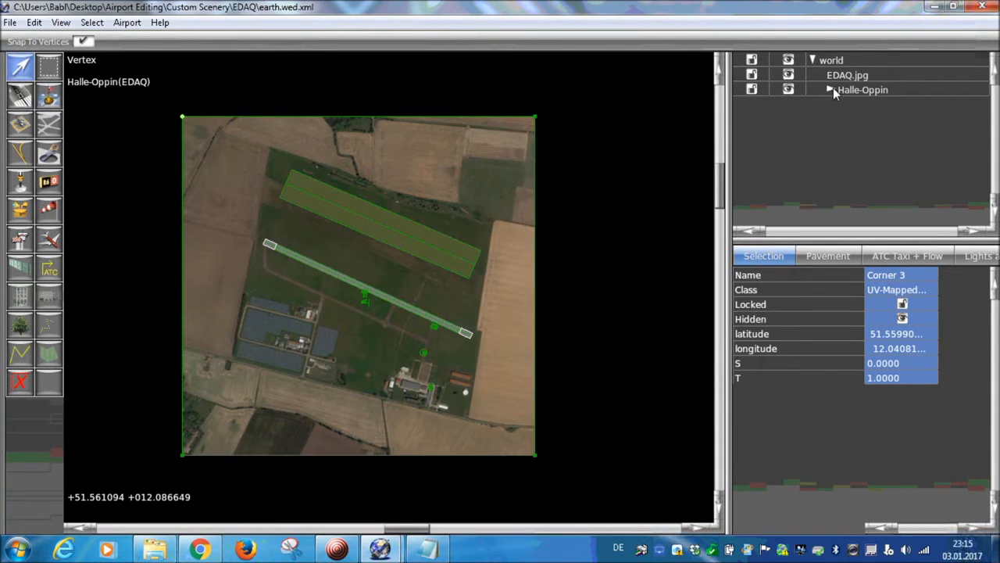
click(843, 77)
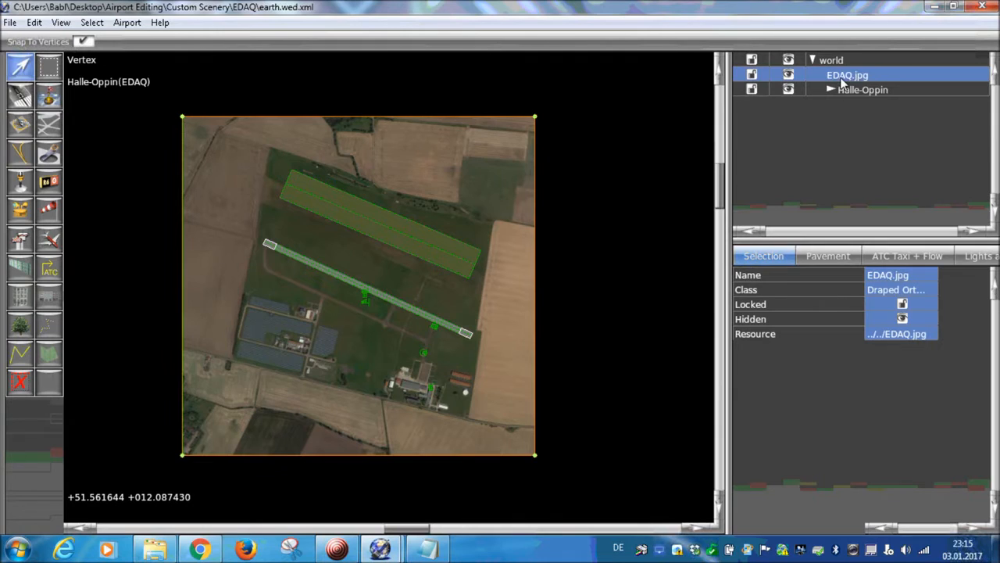
drag(852, 73, 850, 94)
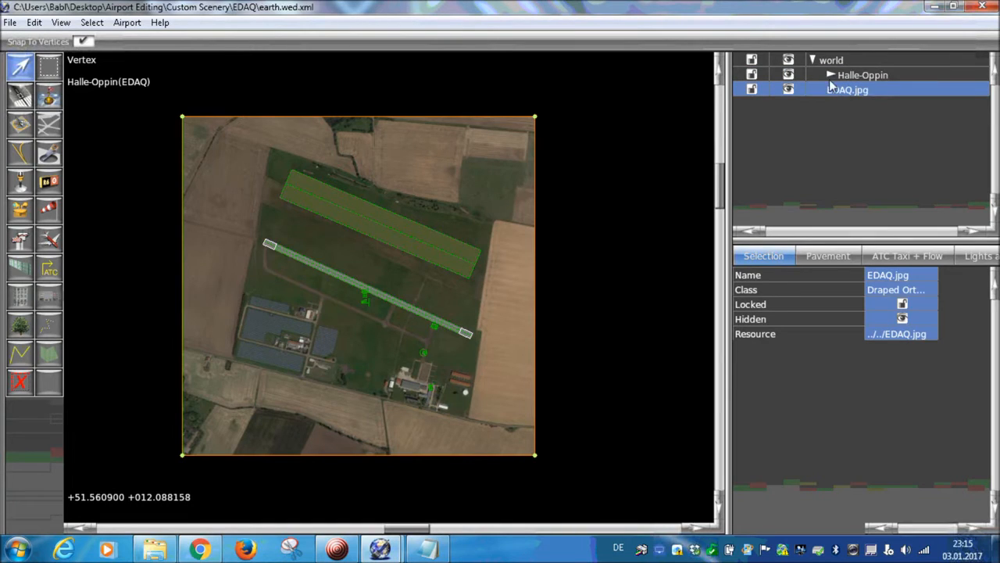
- Lock the EDAQ.jpg orthophoto and expand the Halle-Oppin group again
click(751, 90)
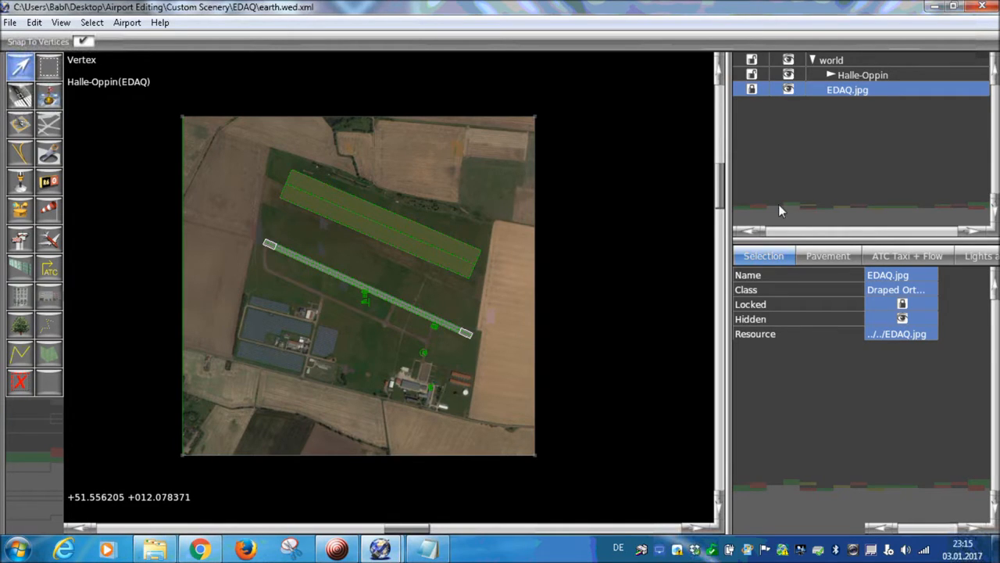
click(830, 75)
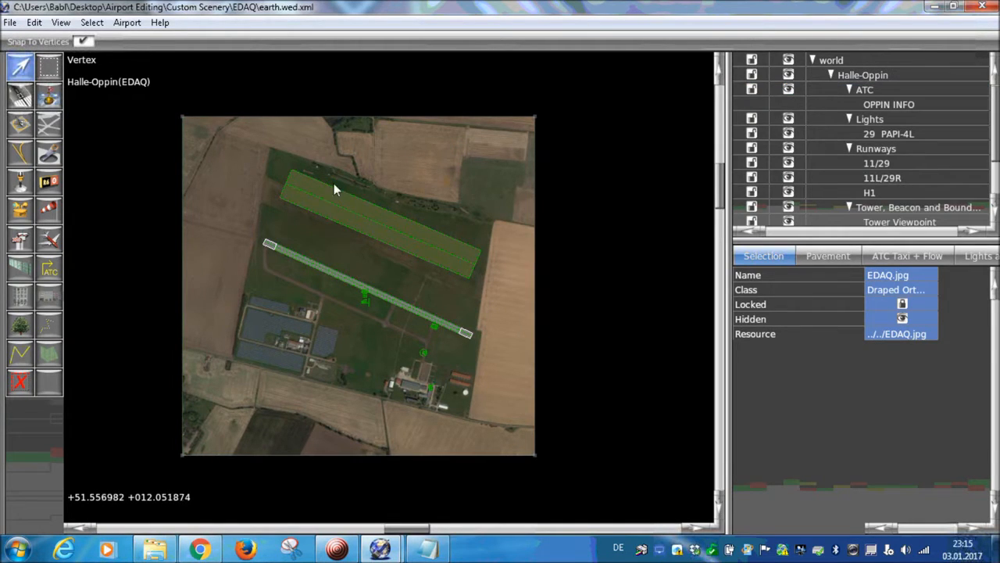
right_drag(263, 284, 336, 301)
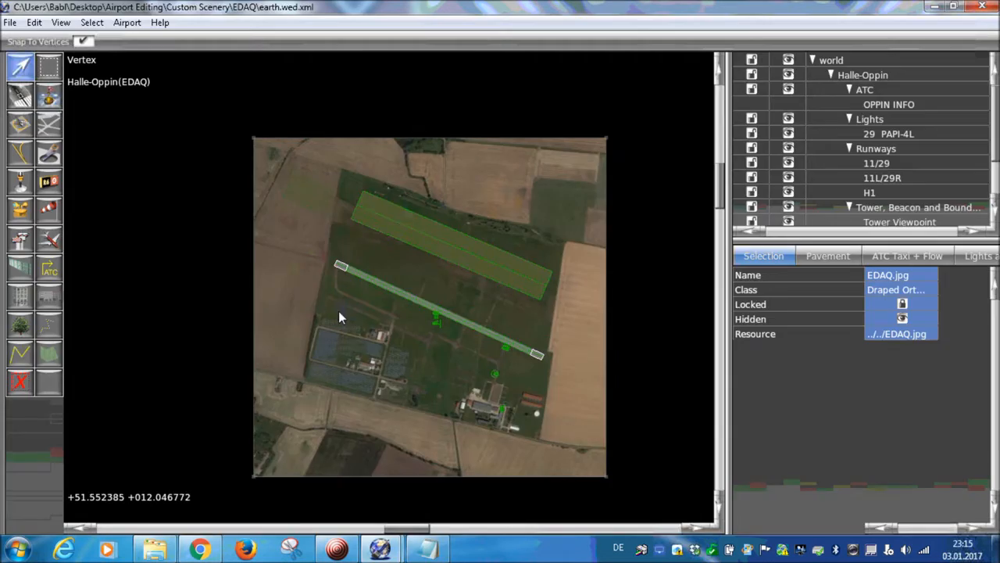
- Switch to the file browser, open the wedbing-0.0.7.jar archive in the Airport Editing folder and launch the wedbing-0.0.7 program inside
key(alt+Tab)
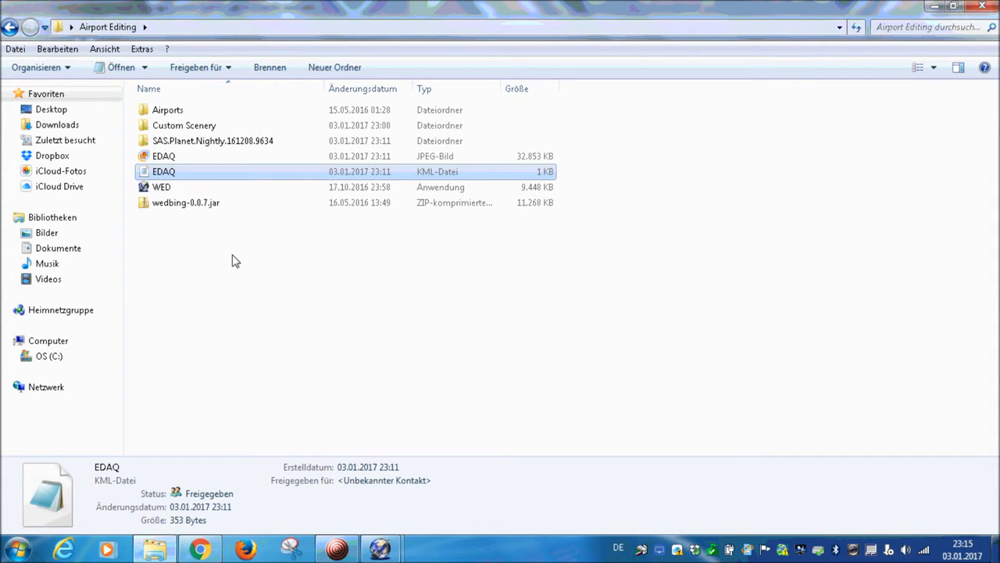
double_click(188, 203)
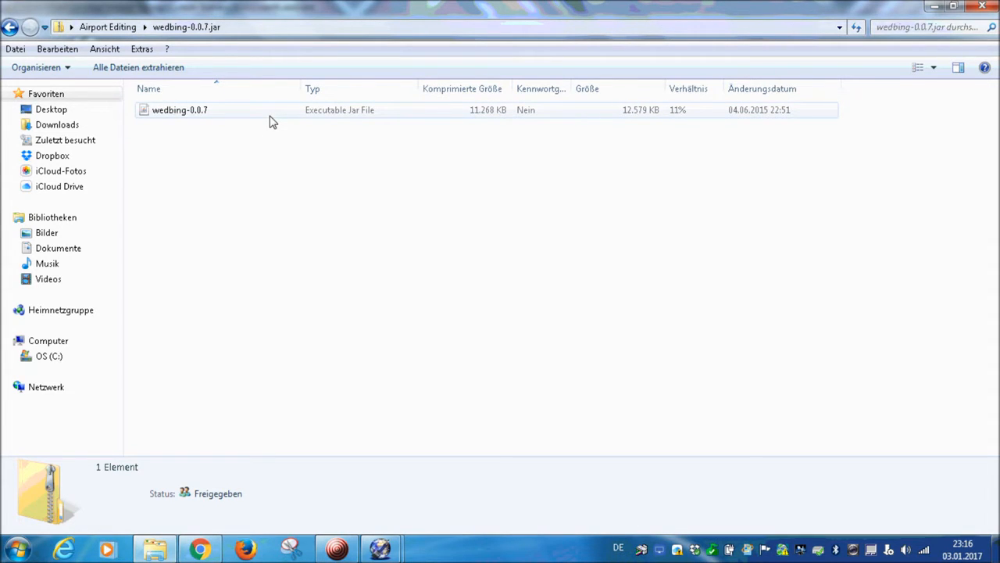
click(330, 117)
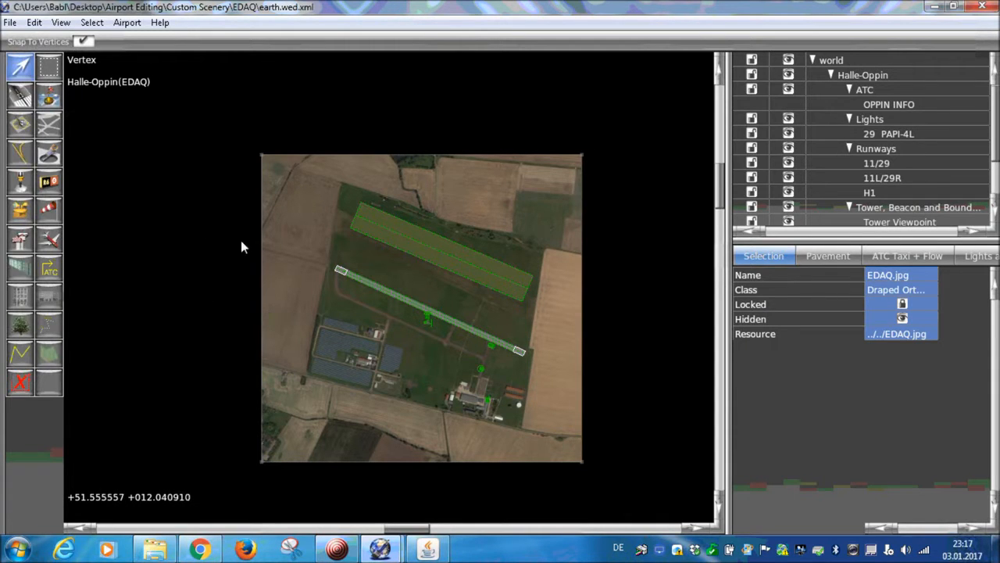
- Close the EDAQ scenery package with its changes saved, and switch to the Wedbing page in the browser
click(991, 6)
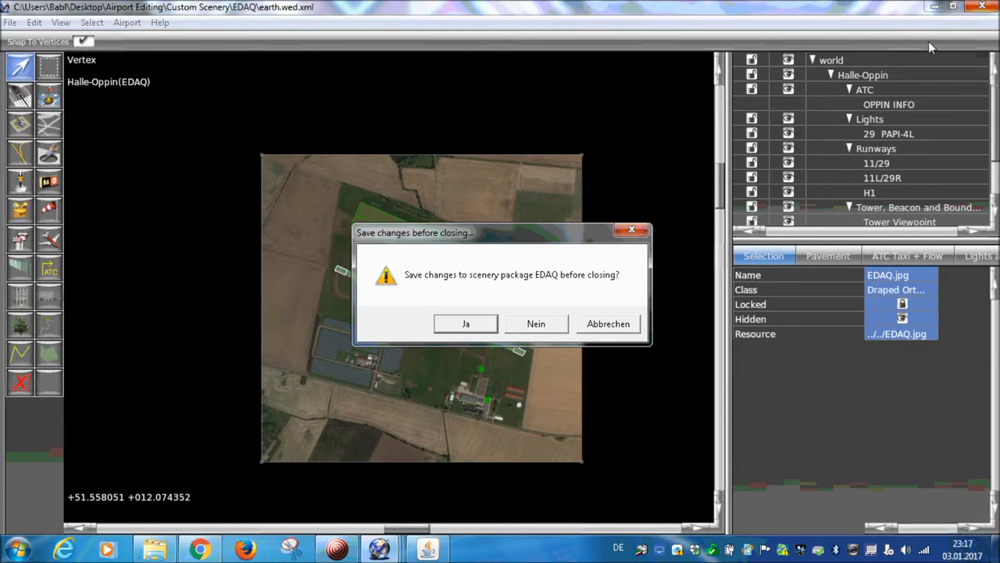
click(461, 332)
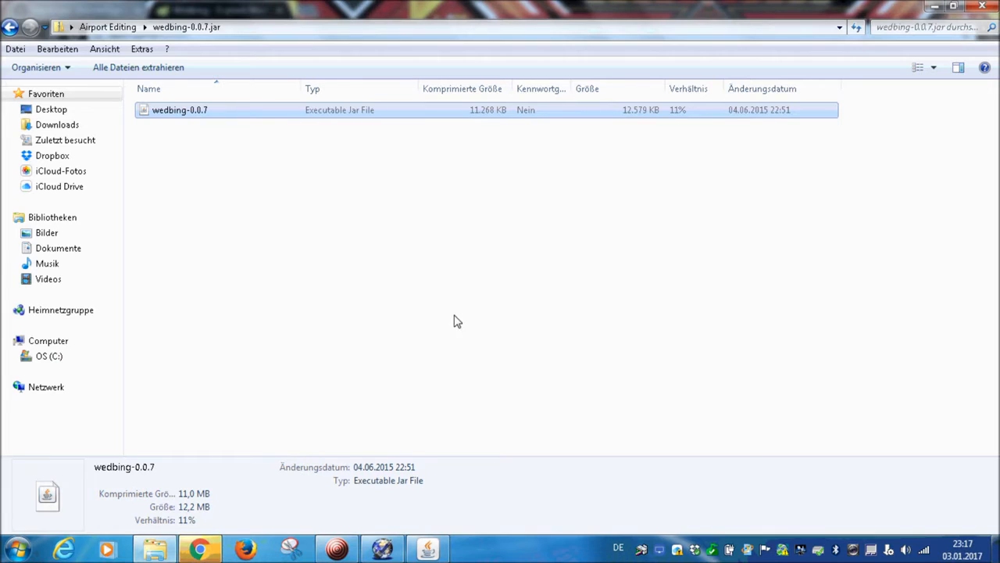
click(935, 7)
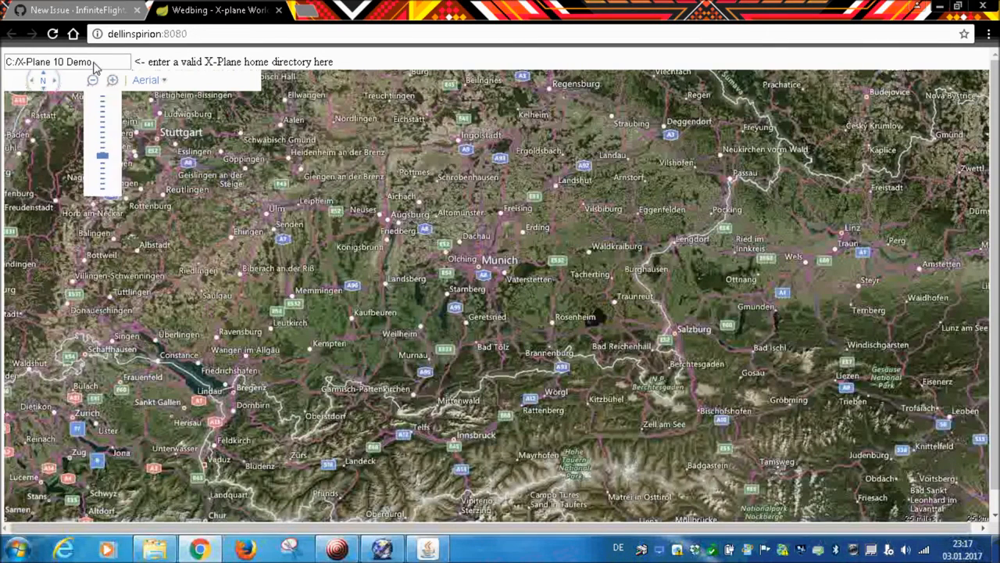
- Replace the X-Plane home directory in Wedbing with the path of the desktop's Airport Editing folder, checking the path in WED
drag(93, 62, 4, 58)
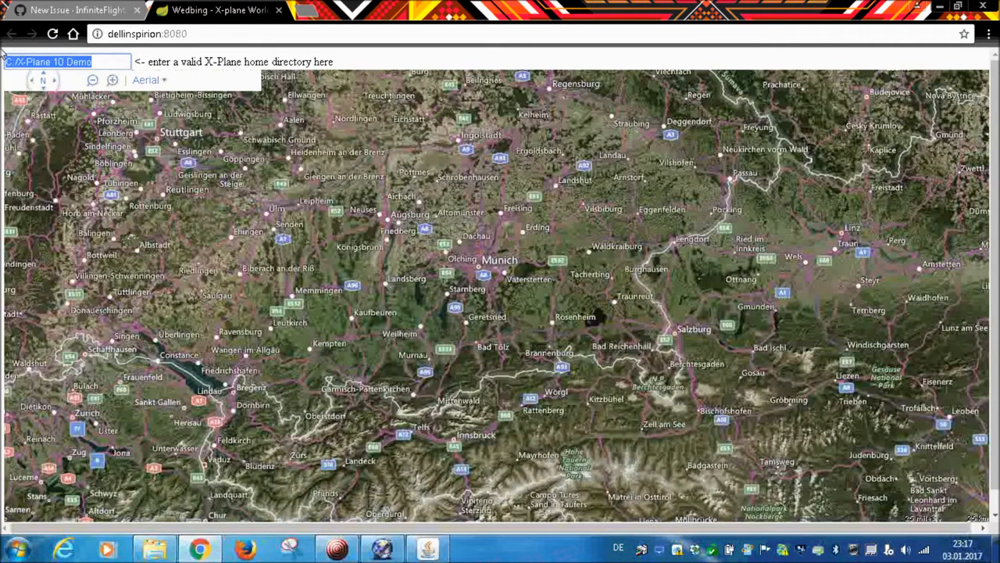
key(BackSpace)
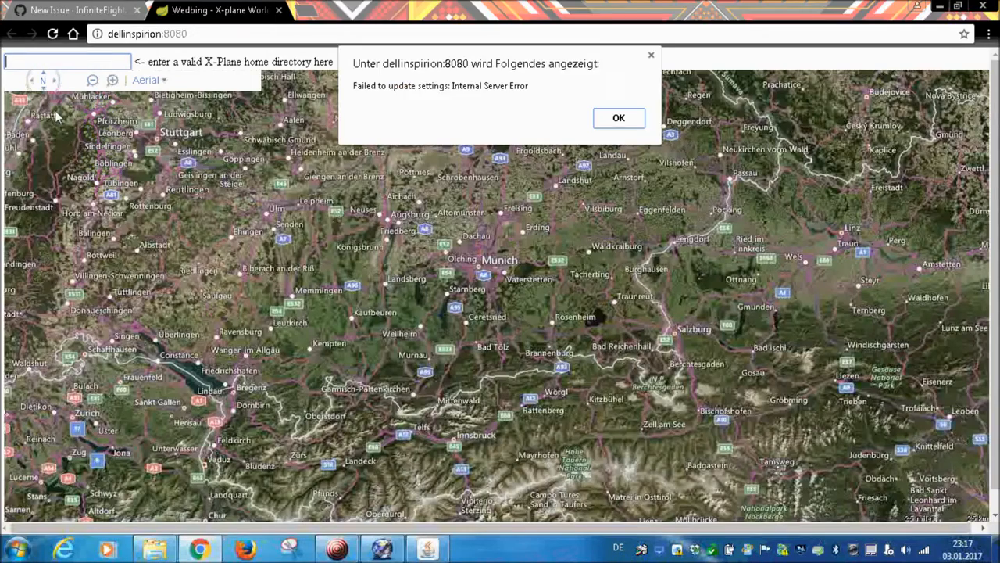
click(618, 118)
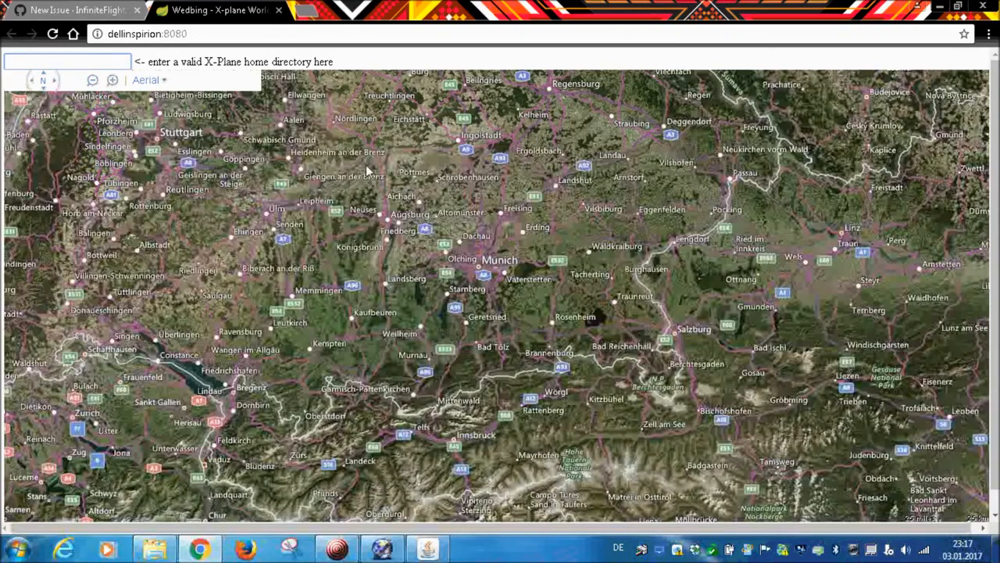
drag(535, 284, 523, 325)
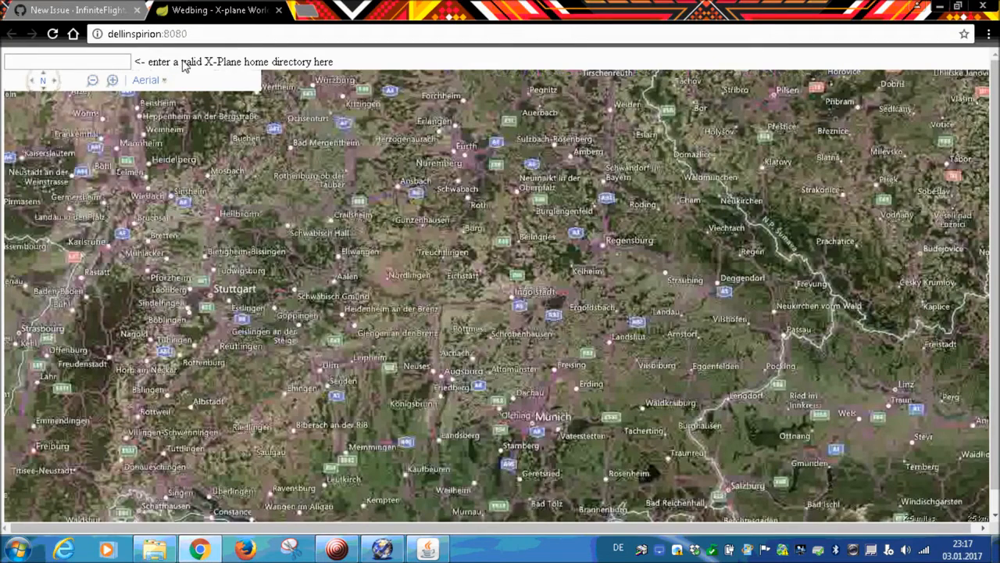
click(105, 64)
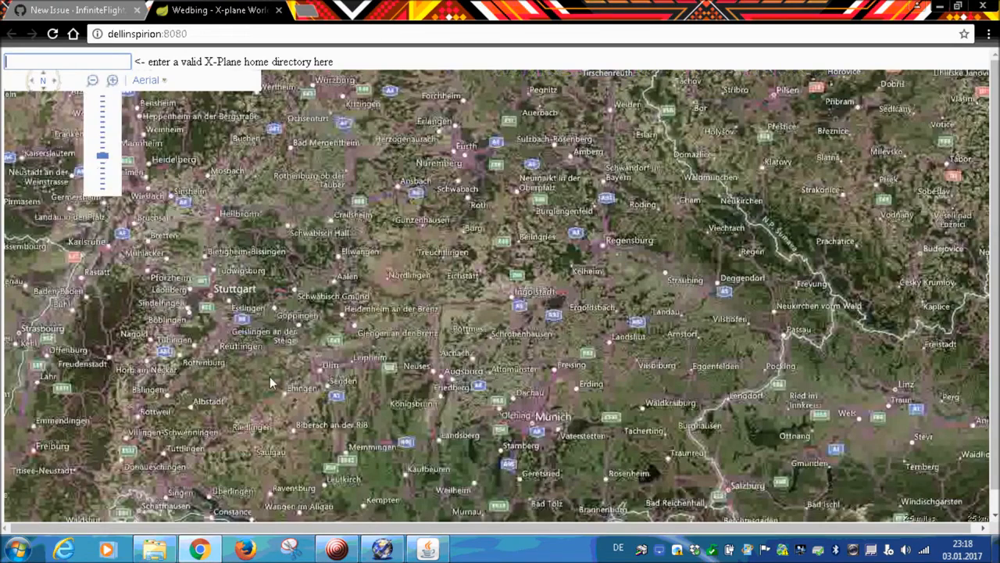
click(381, 552)
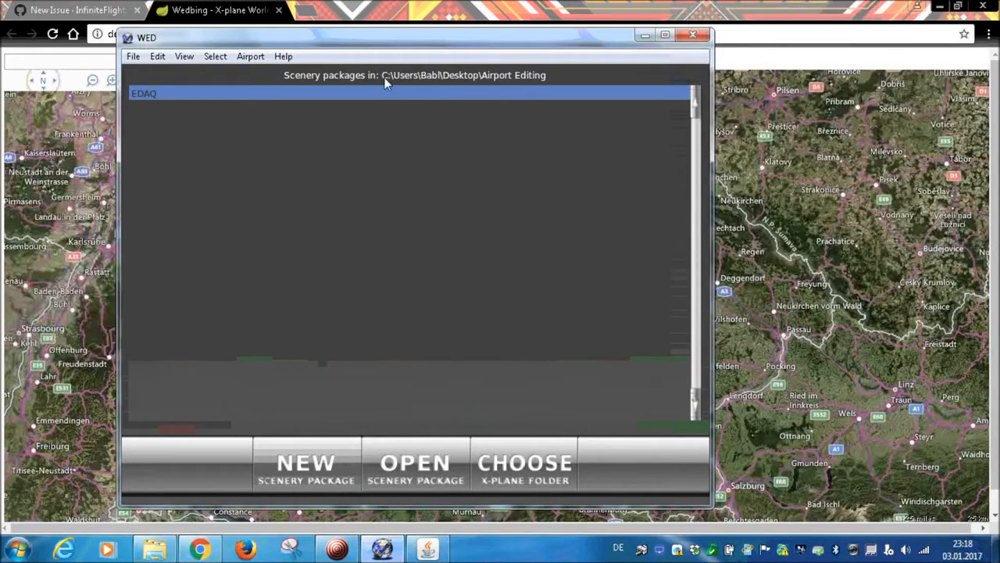
click(42, 178)
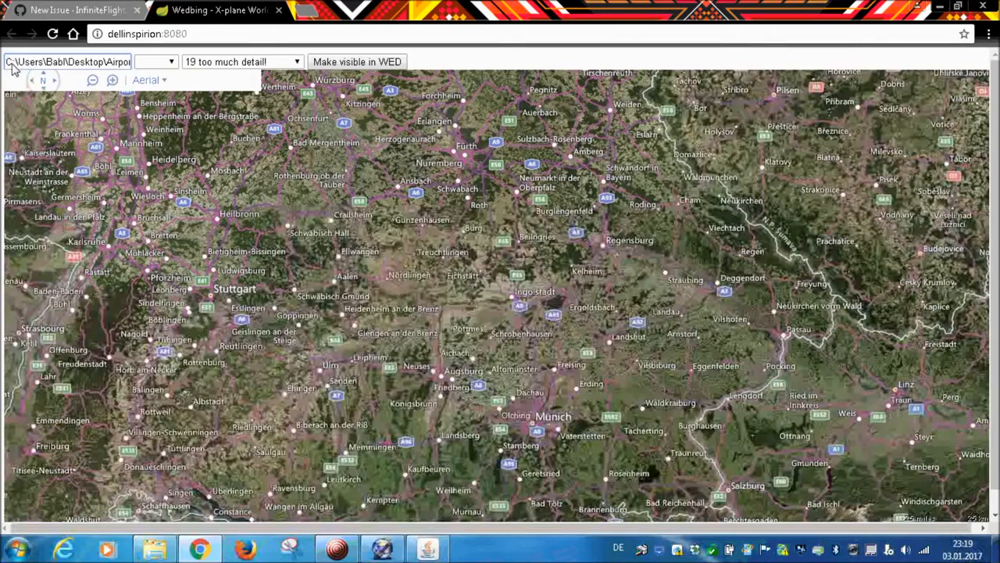
- Select the EDAQ scenery package in Wedbing and bring the Halle-Oppin airfield into closer view
click(149, 79)
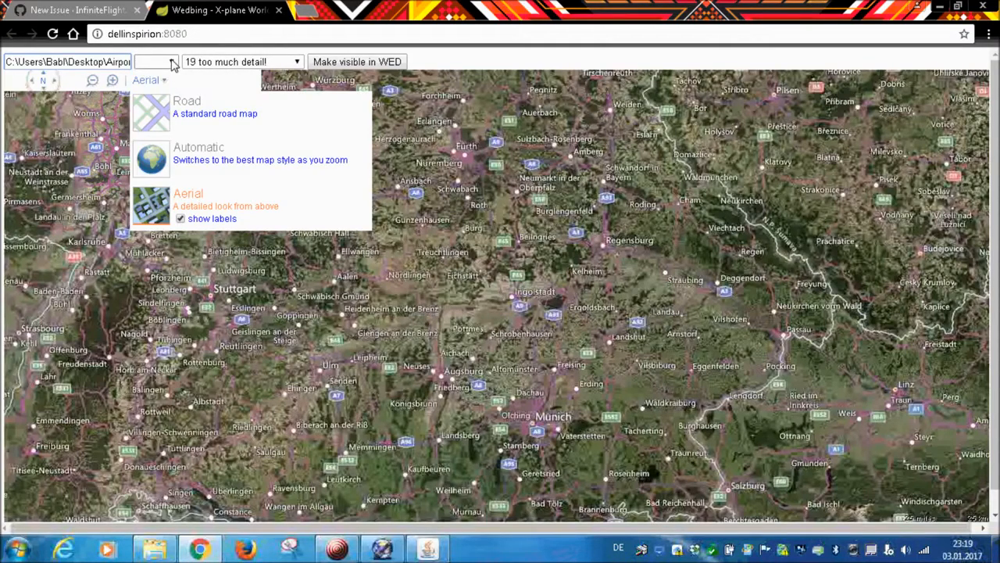
click(172, 64)
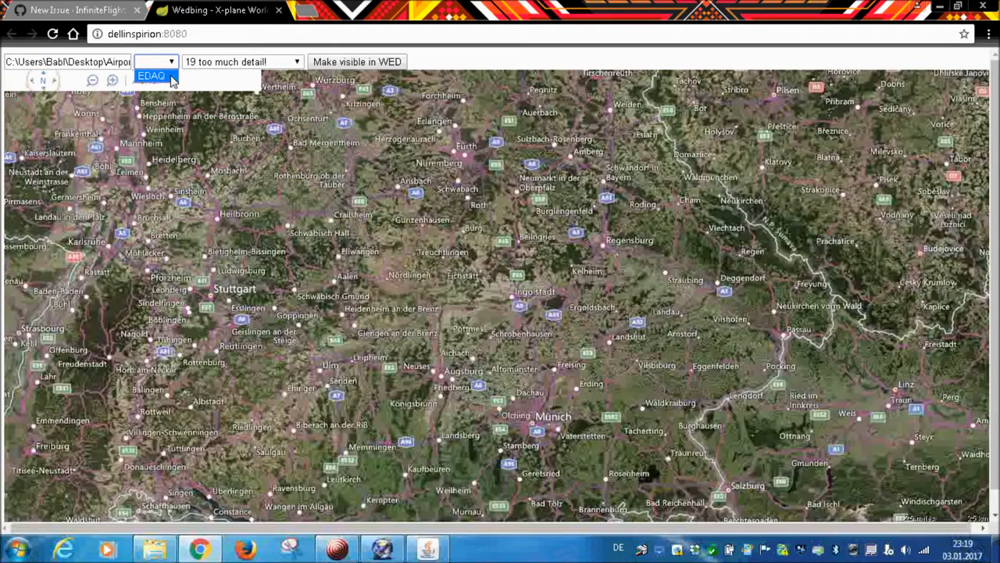
click(173, 80)
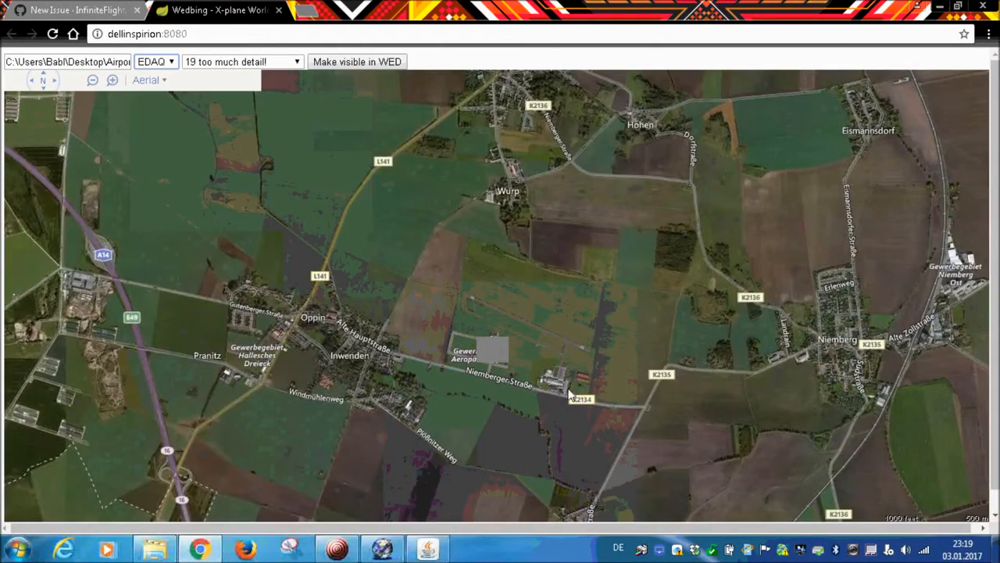
scroll(573, 381, up, 1)
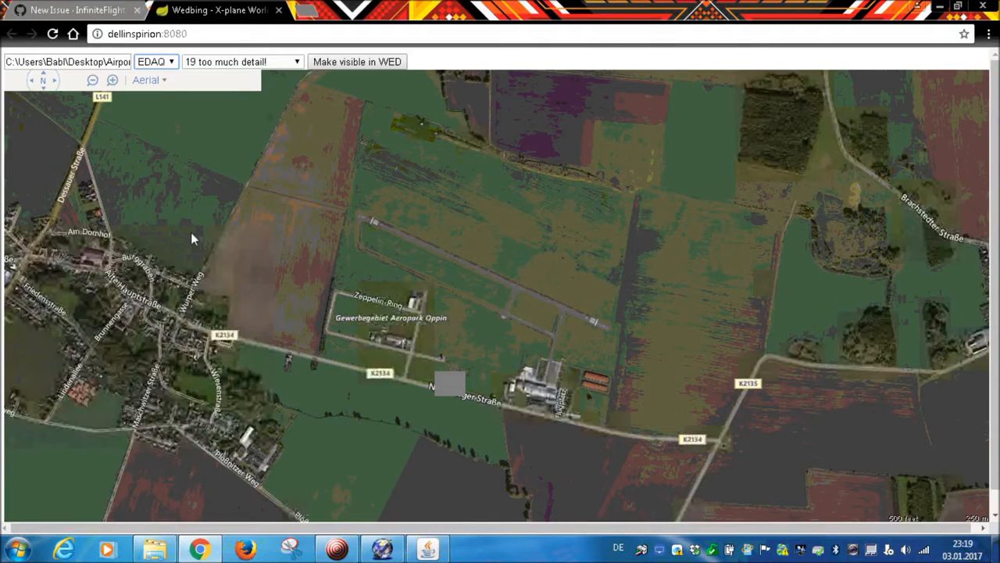
- Turn off the labels on the aerial map and choose the imagery detail level "19 too much detail!"
click(159, 81)
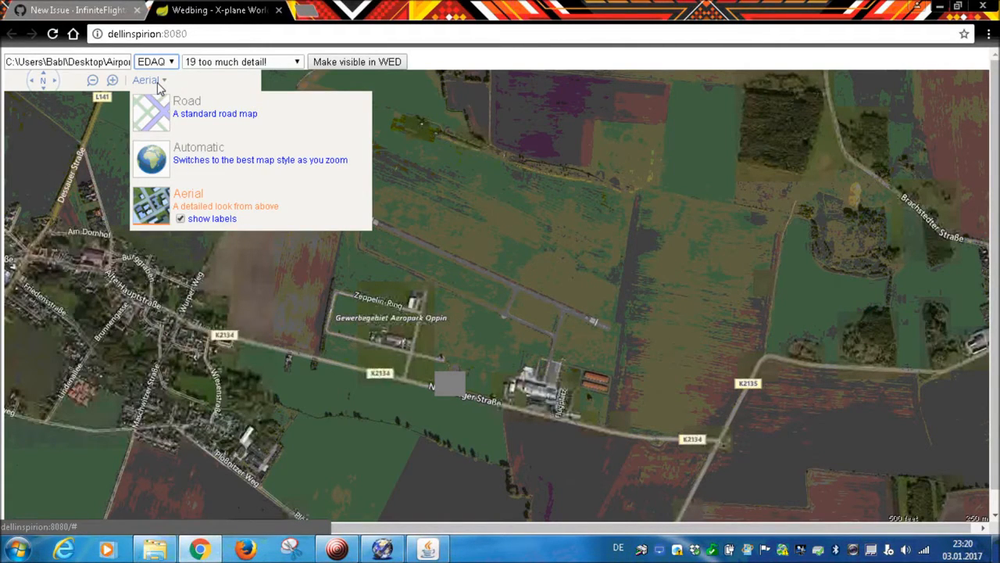
click(181, 219)
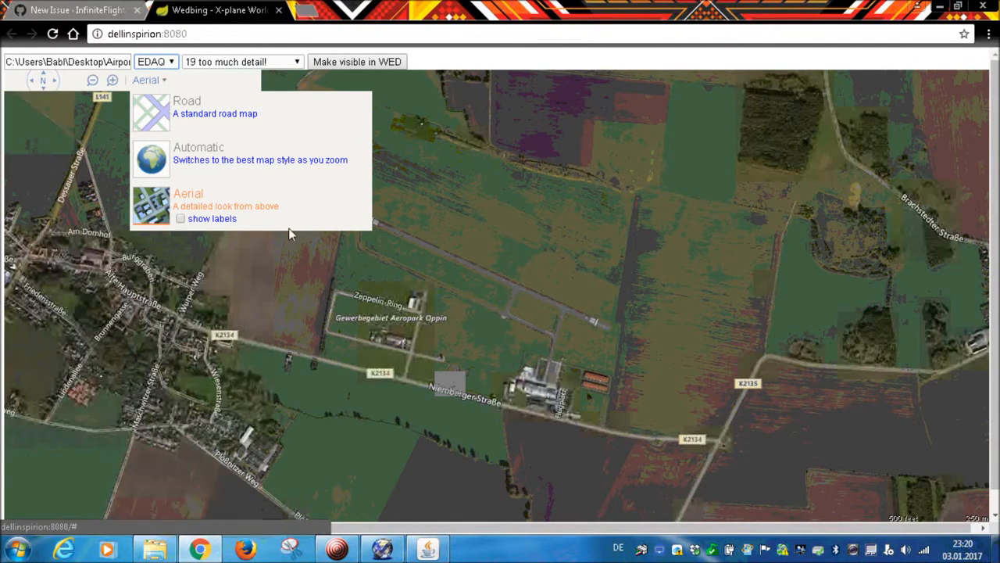
drag(591, 217, 645, 261)
scroll(629, 320, up, 1)
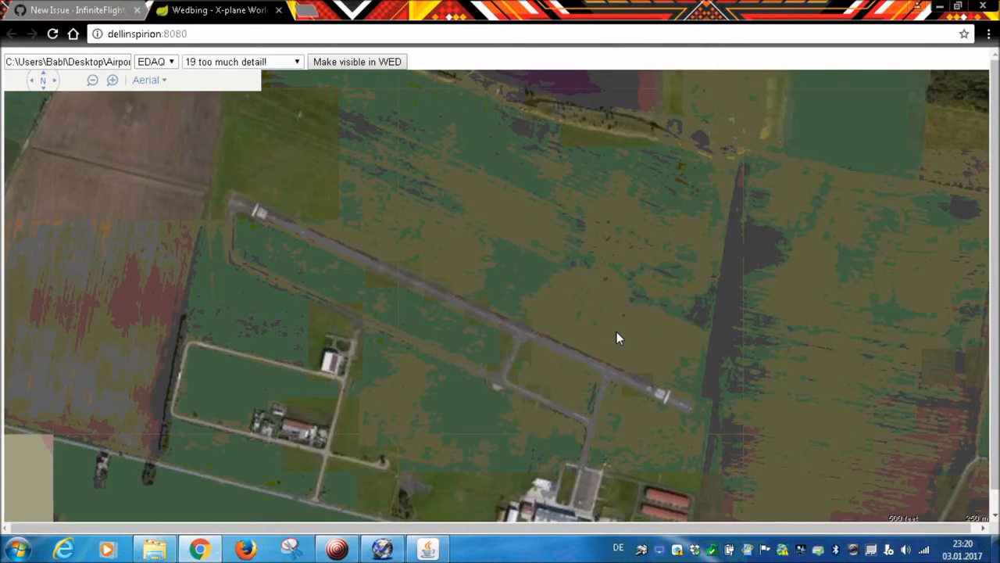
scroll(619, 328, down, 1)
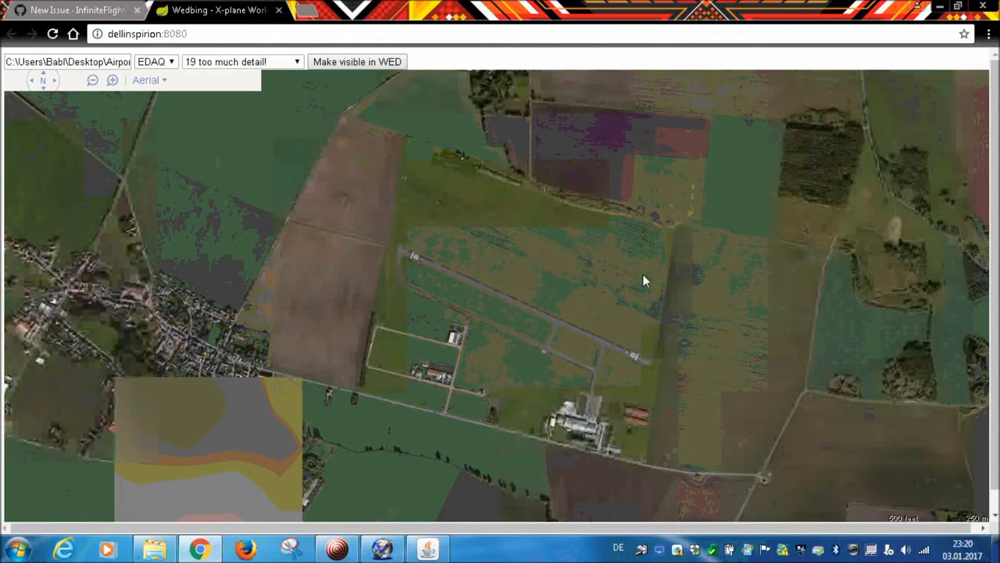
click(296, 64)
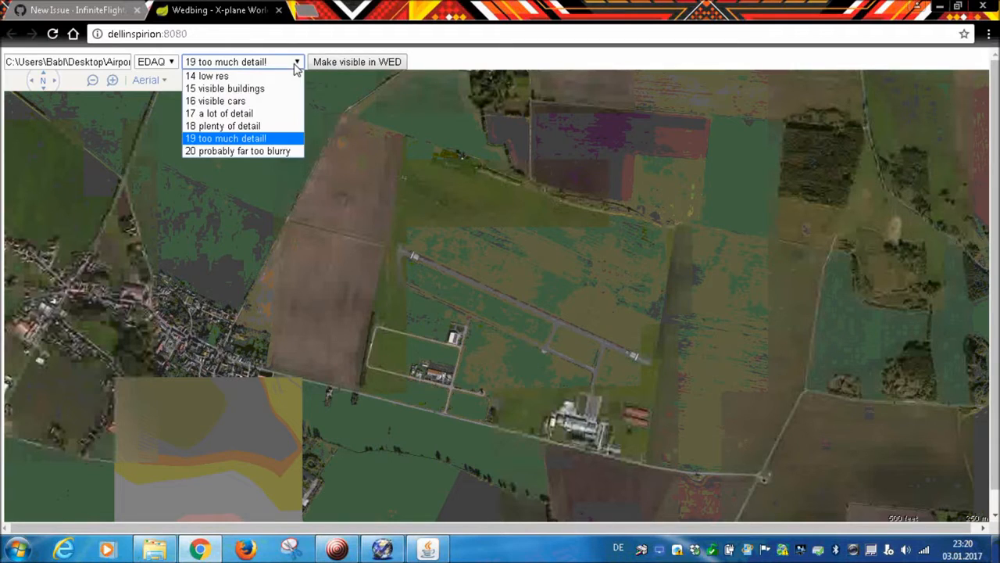
click(276, 139)
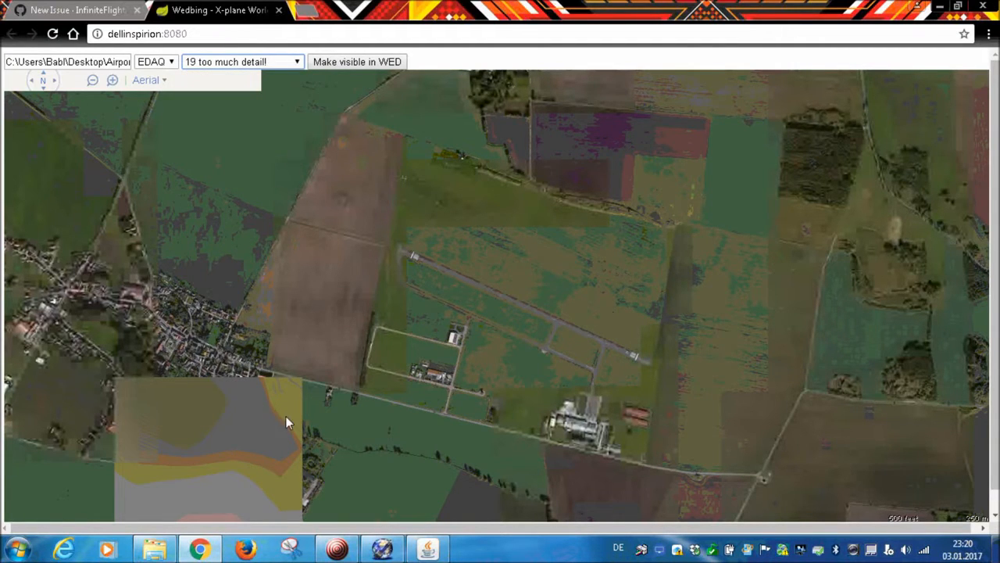
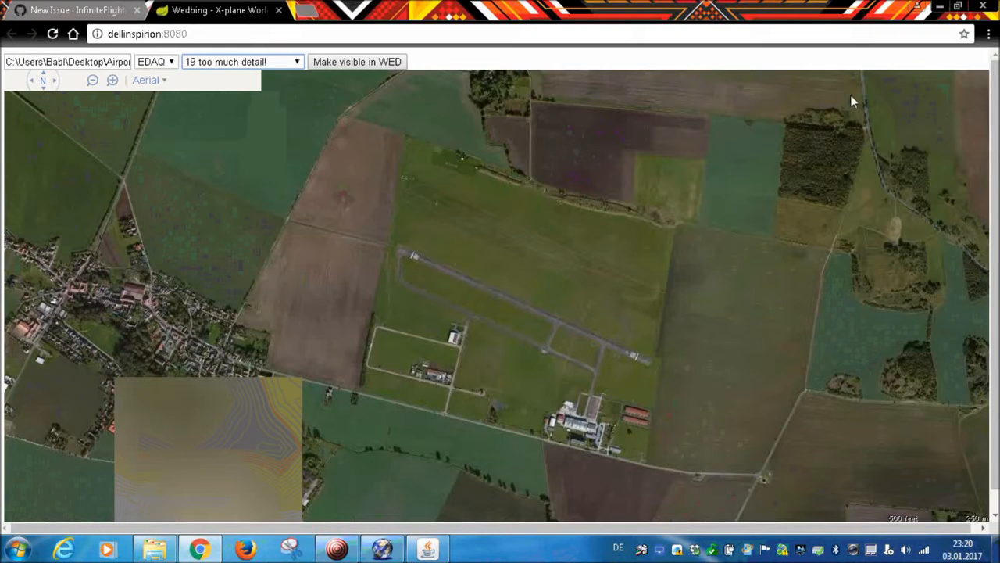
- Open the EDAQ scenery package in WED, closing the Wedbing browser page and quitting the Wedbing program
click(982, 7)
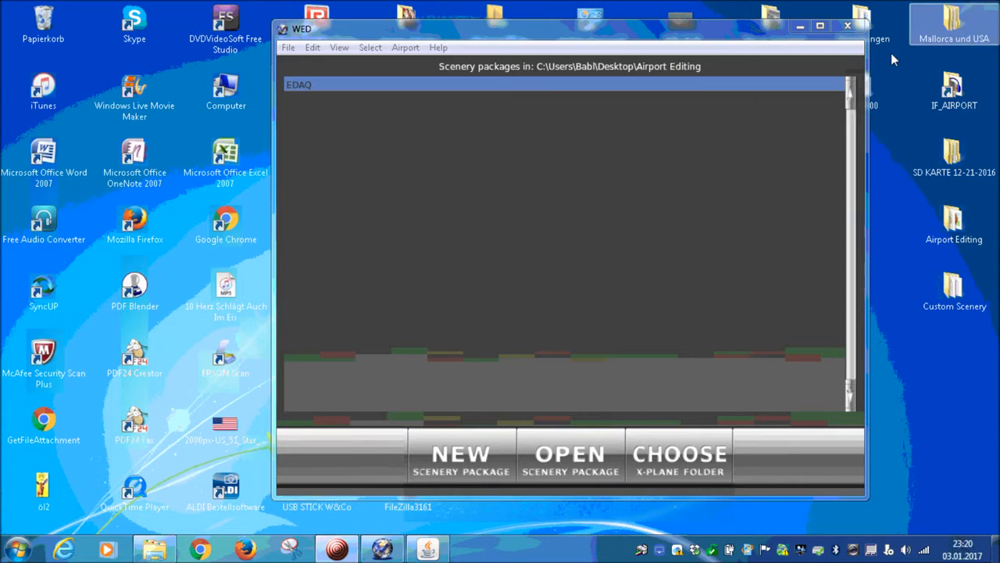
click(579, 454)
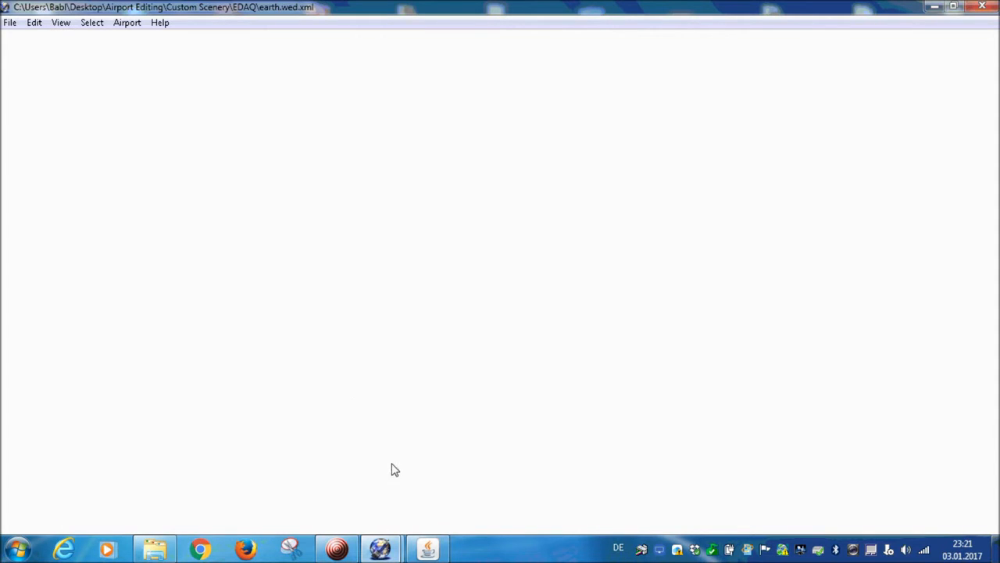
click(445, 550)
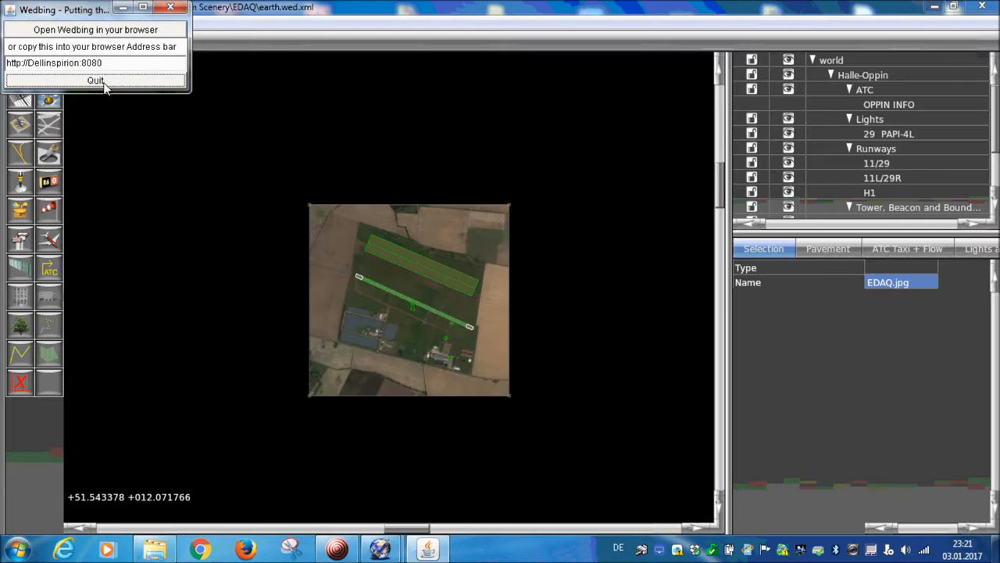
click(104, 82)
- Examine how the Halle-Oppin runways and airport objects line up with the whole EDAQ.jpg orthophoto
mouse_move(543, 392)
right_down()
mouse_move(534, 363)
mouse_move(546, 405)
right_up()
scroll(416, 326, up, 2)
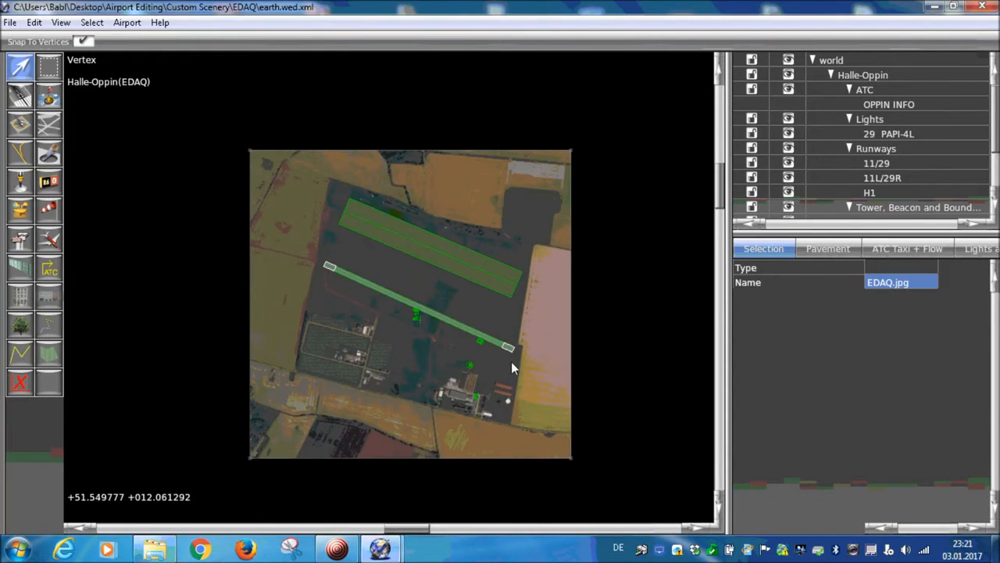
scroll(361, 301, up, 3)
scroll(232, 290, up, 1)
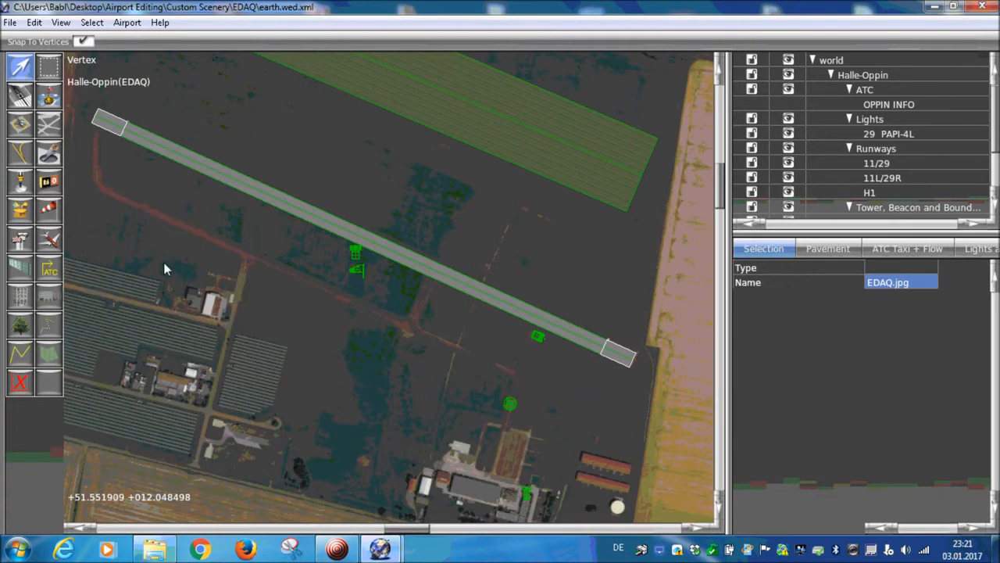
scroll(308, 305, down, 3)
right_drag(339, 351, 298, 318)
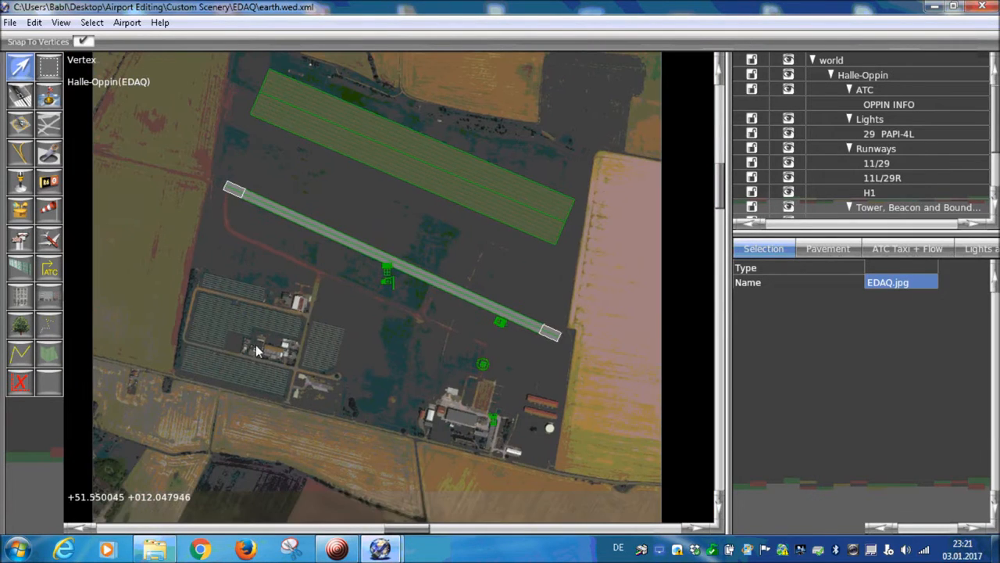
right_drag(252, 250, 257, 263)
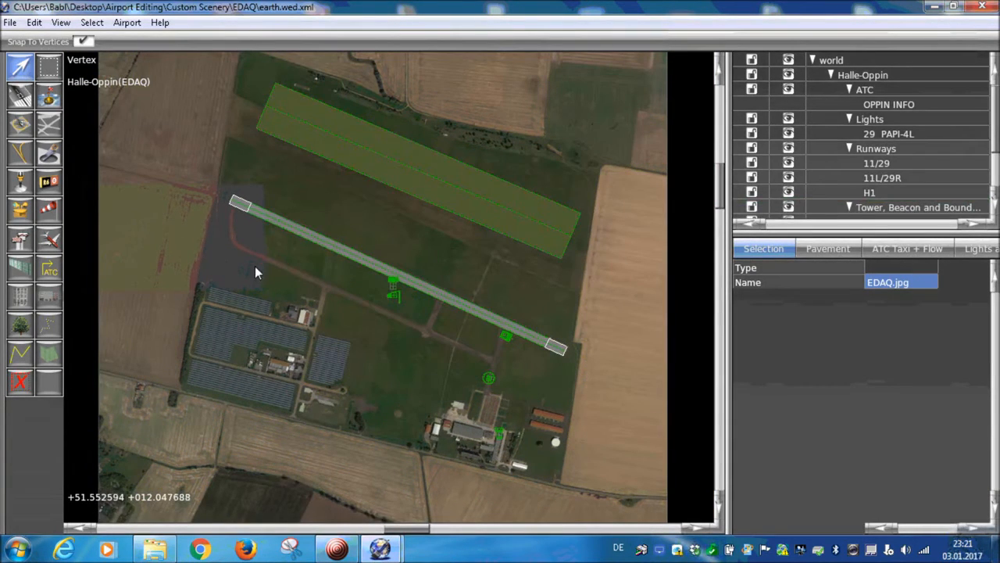
- Examine the taxiway and its junction near the hangars on the orthophoto at close range
scroll(242, 262, up, 2)
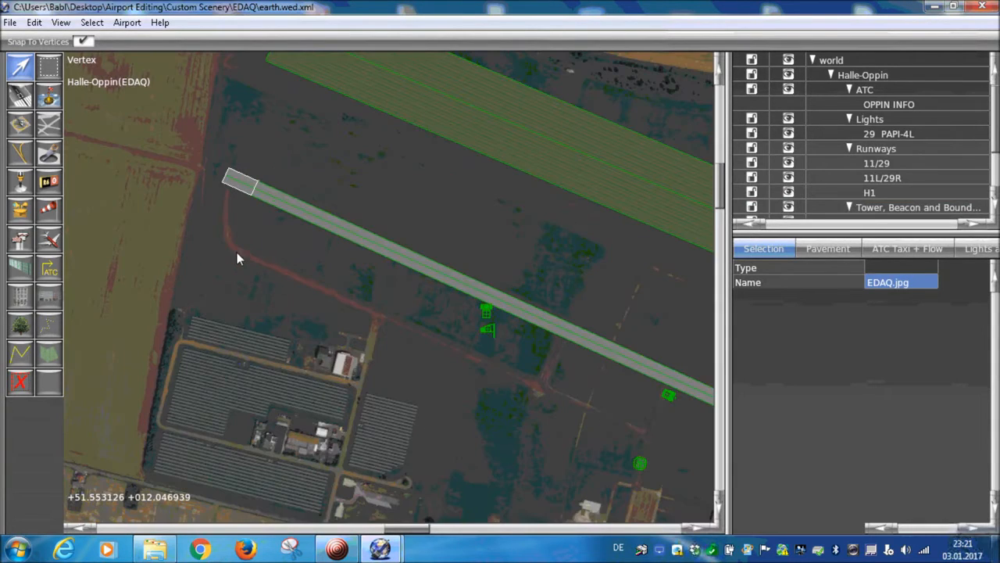
scroll(237, 260, up, 5)
scroll(228, 214, up, 4)
mouse_move(232, 240)
right_down()
mouse_move(239, 382)
mouse_move(220, 203)
right_up()
scroll(234, 271, up, 1)
mouse_move(525, 434)
right_down()
mouse_move(384, 328)
mouse_move(320, 300)
right_up()
right_drag(463, 376, 390, 369)
scroll(390, 370, up, 2)
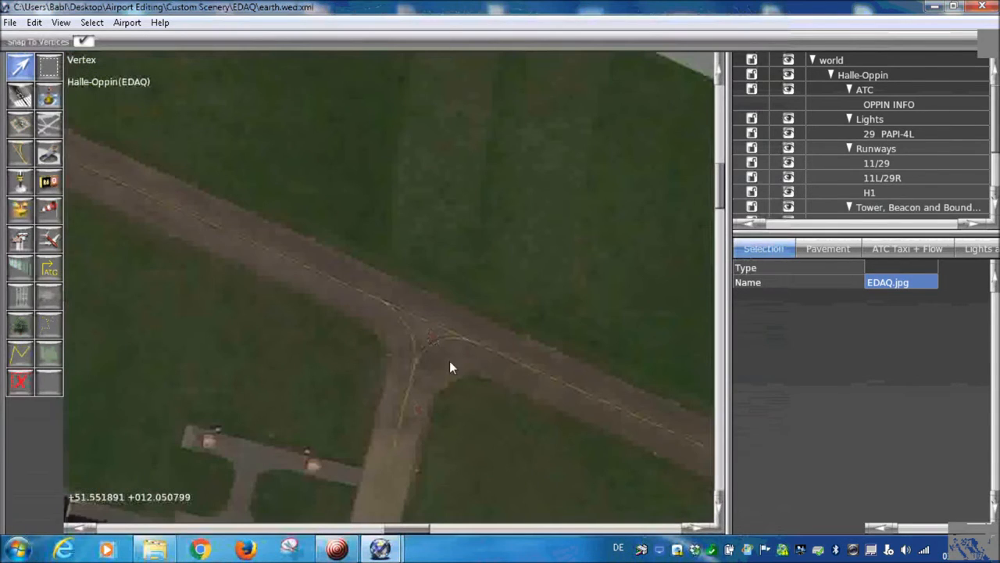
scroll(463, 363, down, 3)
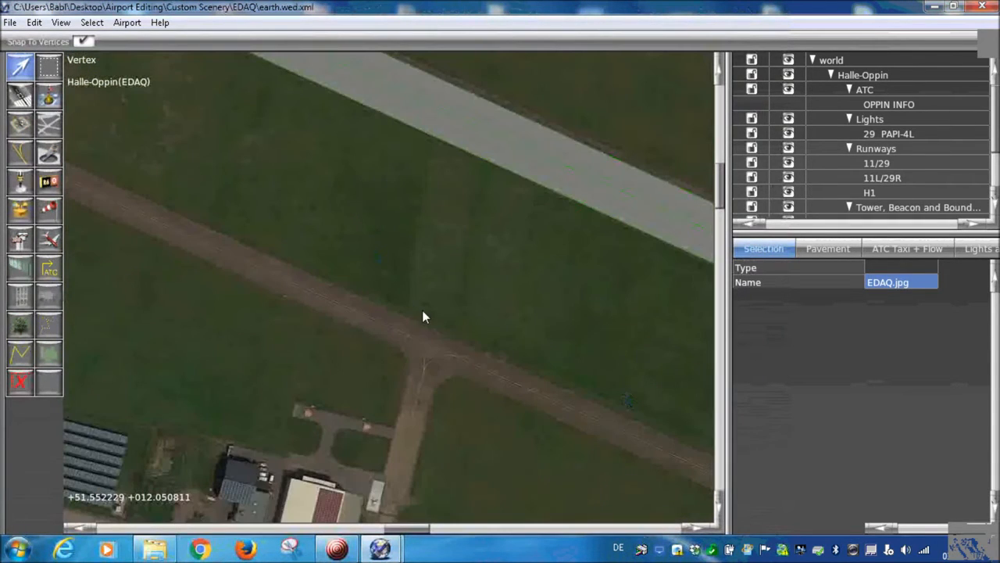
- Set the pavement transparency to 50% with the north-western end of runway 11/29 in view
right_drag(346, 266, 475, 389)
right_drag(268, 271, 344, 363)
scroll(343, 364, up, 1)
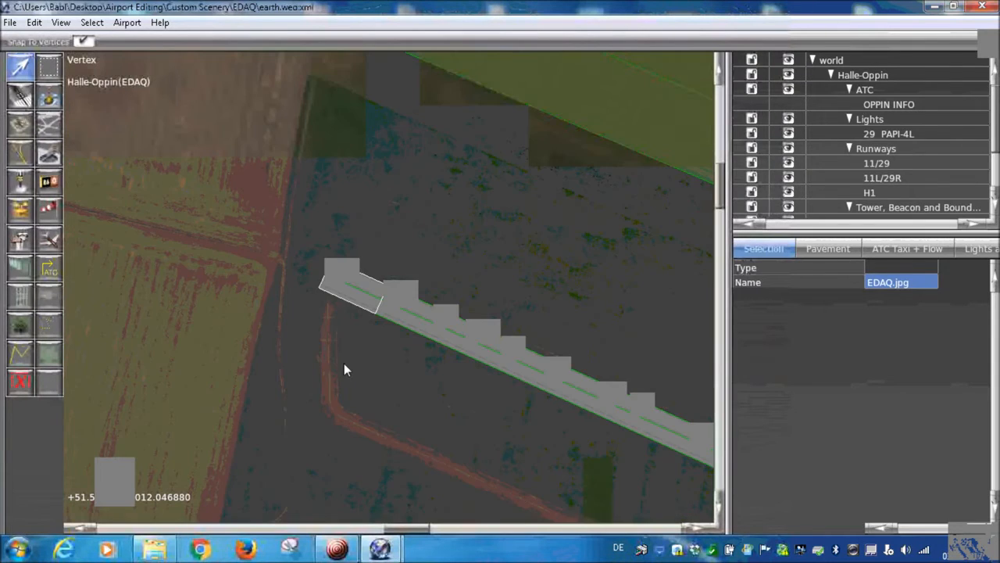
scroll(344, 363, up, 3)
right_drag(331, 306, 283, 350)
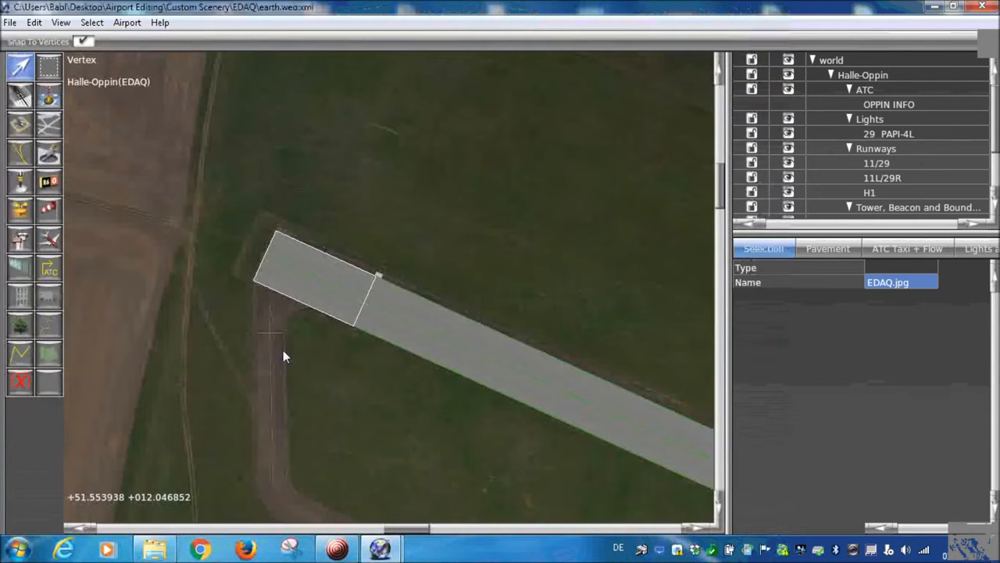
click(61, 22)
mouse_move(219, 164)
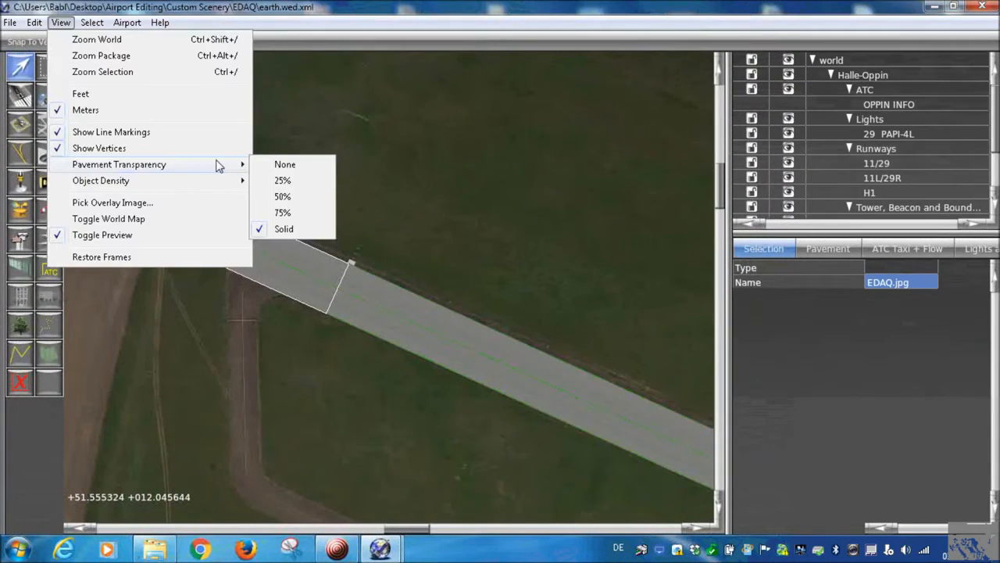
click(283, 196)
- Inspect the markings and edges of runway 11/29 against the orthophoto from the 11 threshold to the 29 end
scroll(267, 246, up, 3)
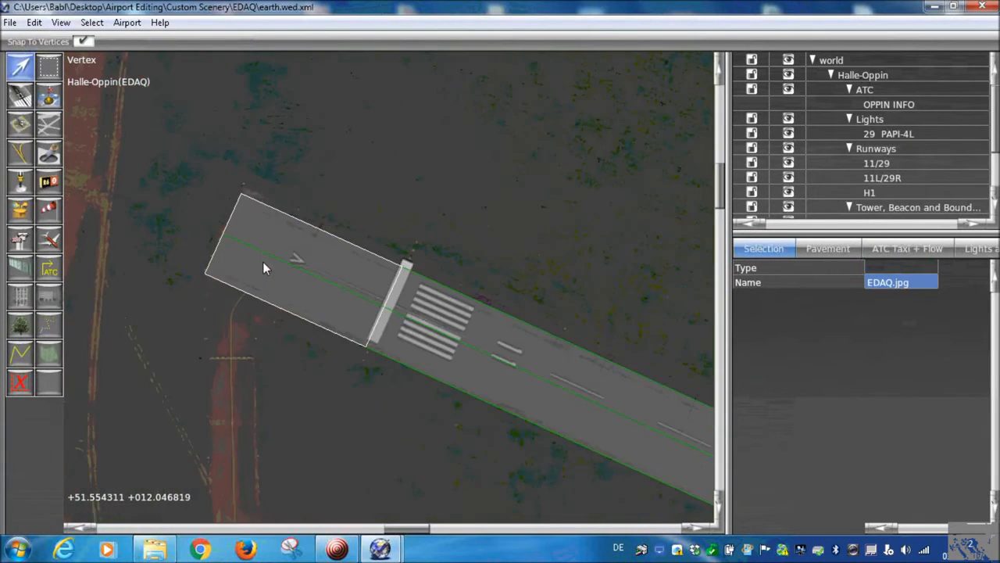
scroll(387, 340, up, 2)
right_drag(383, 385, 332, 383)
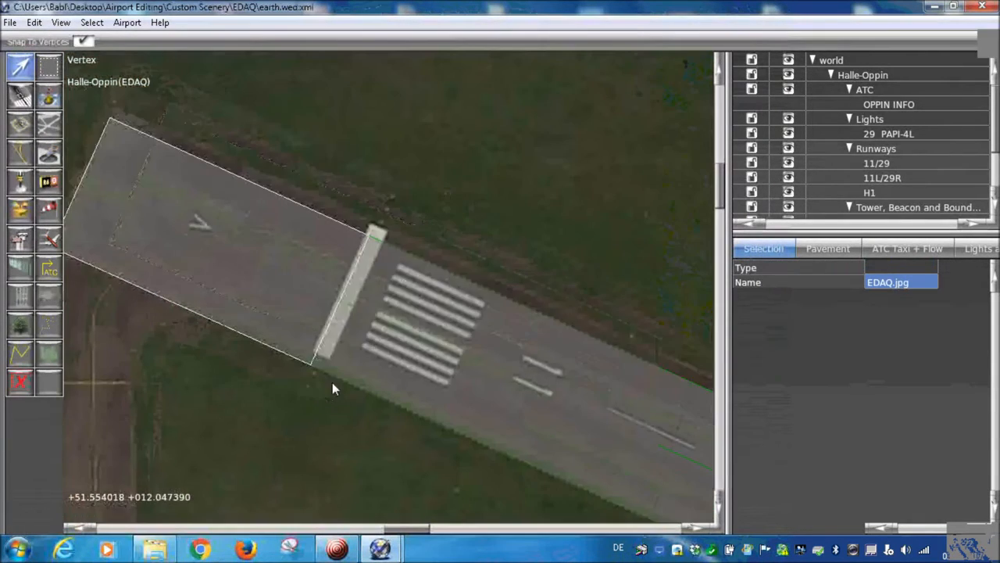
scroll(331, 380, down, 4)
right_drag(594, 500, 450, 371)
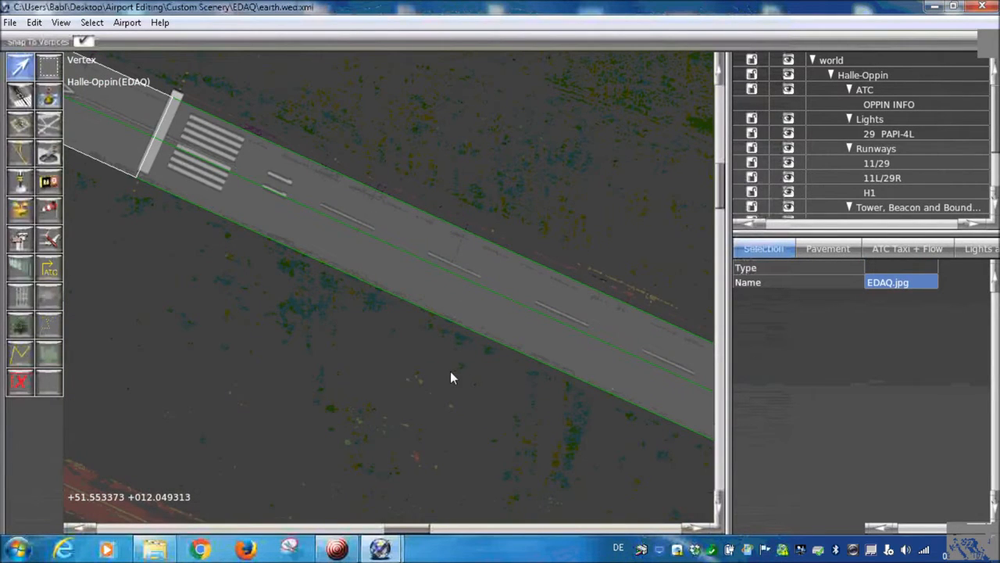
scroll(450, 372, down, 4)
right_drag(610, 408, 151, 256)
right_drag(477, 401, 133, 246)
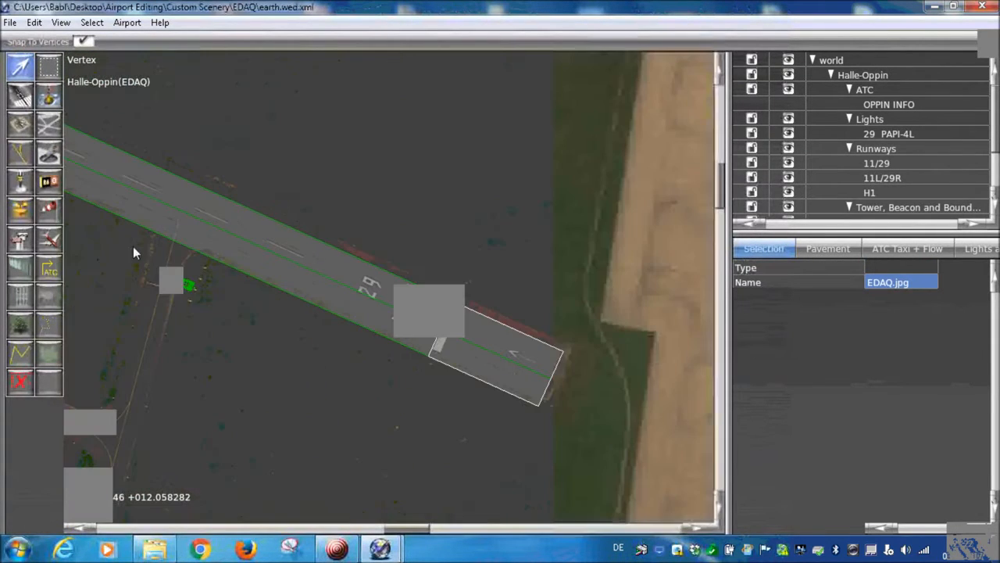
- Move runway 11/29 north-eastward until its 29 threshold and edges line up with the pavement on the orthophoto
scroll(373, 317, up, 5)
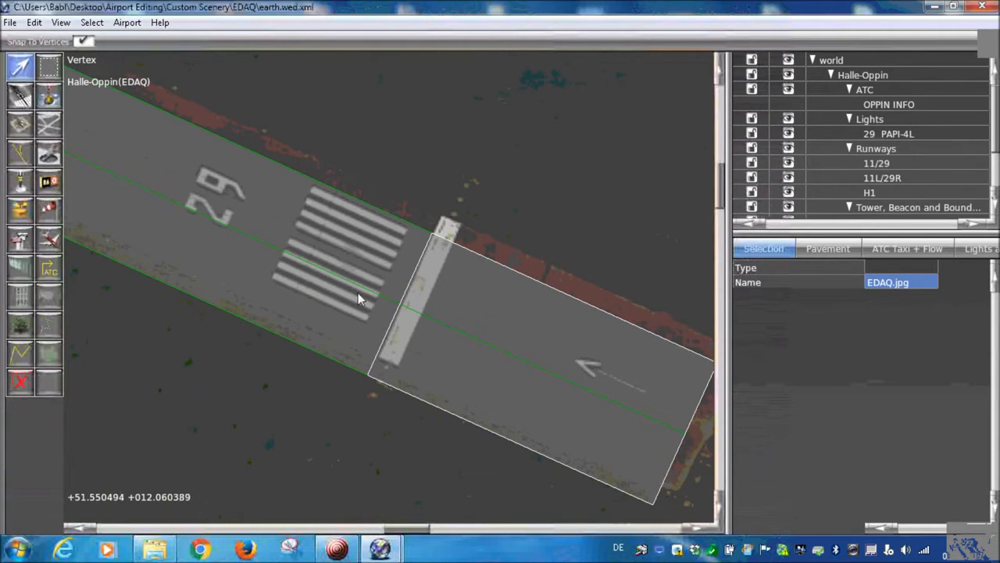
click(350, 274)
scroll(341, 285, down, 3)
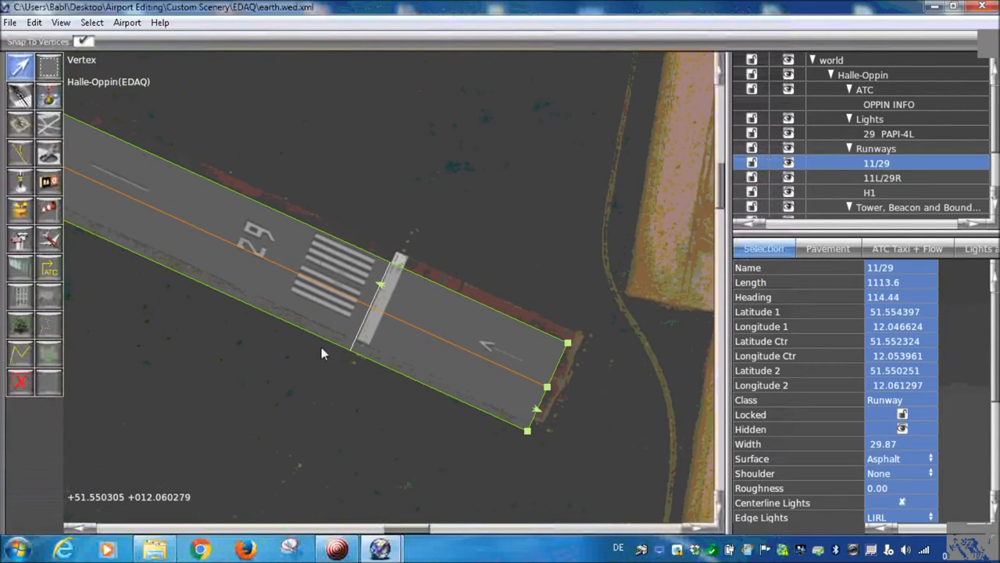
drag(335, 301, 351, 301)
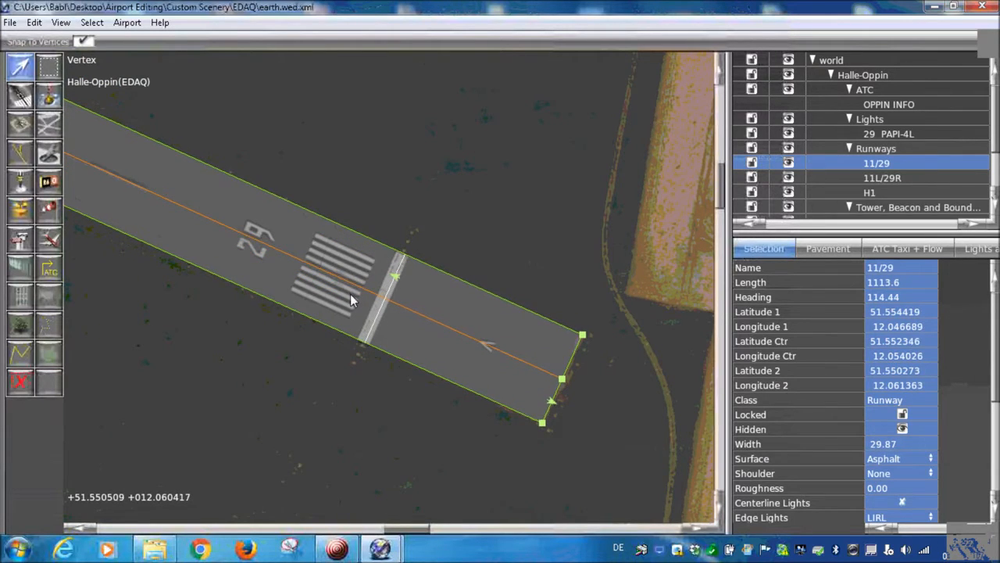
- Adjust the 11 end of runway 11/29 slightly westward so its centerline and edges match the pavement end on the orthophoto
scroll(278, 313, down, 6)
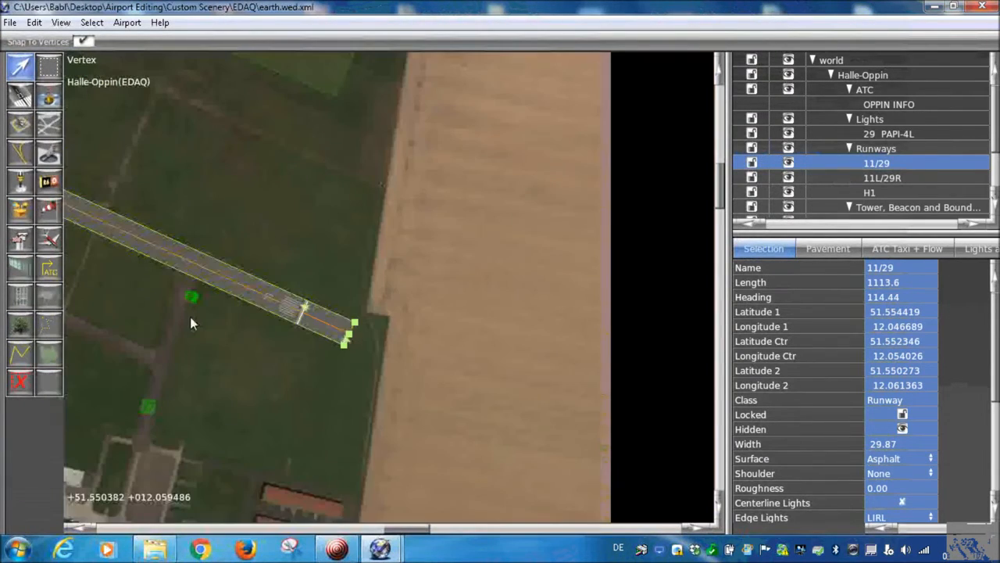
scroll(189, 316, down, 5)
scroll(105, 299, up, 5)
right_drag(102, 293, 486, 369)
scroll(486, 369, up, 4)
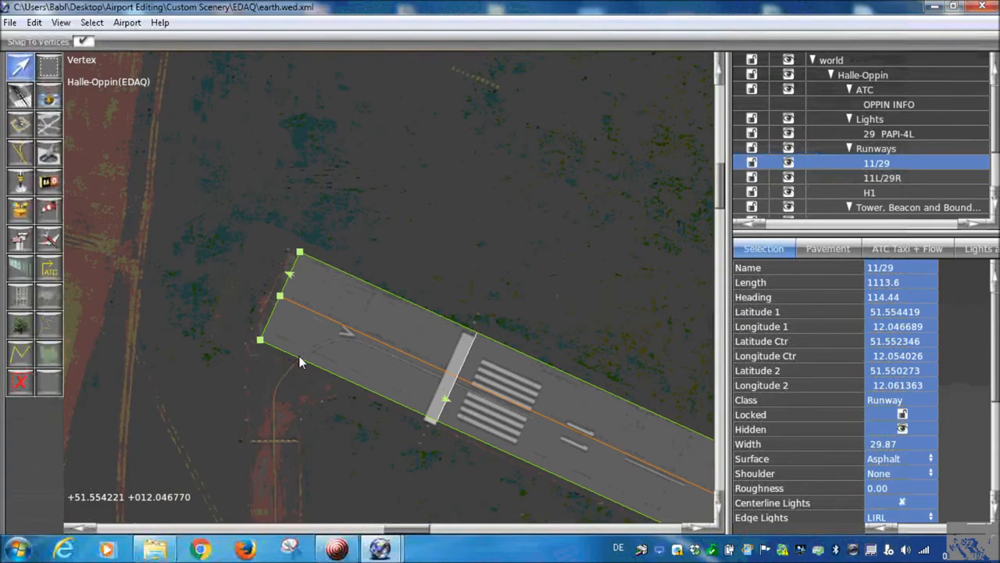
scroll(299, 355, up, 2)
drag(255, 227, 237, 228)
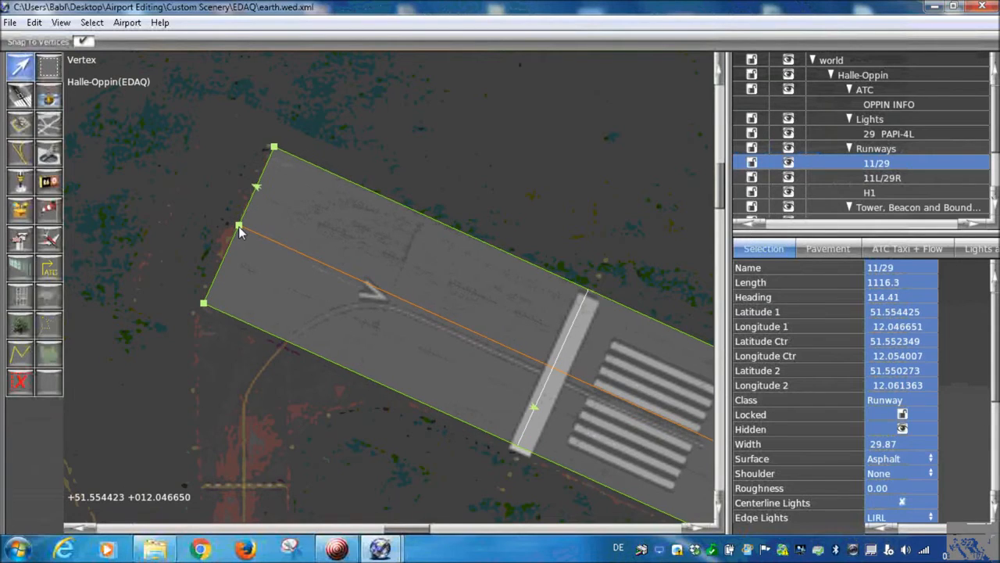
- Inspect how the 11 threshold and edges of the adjusted runway fit the orthophoto, both close up and in overview
scroll(257, 268, down, 6)
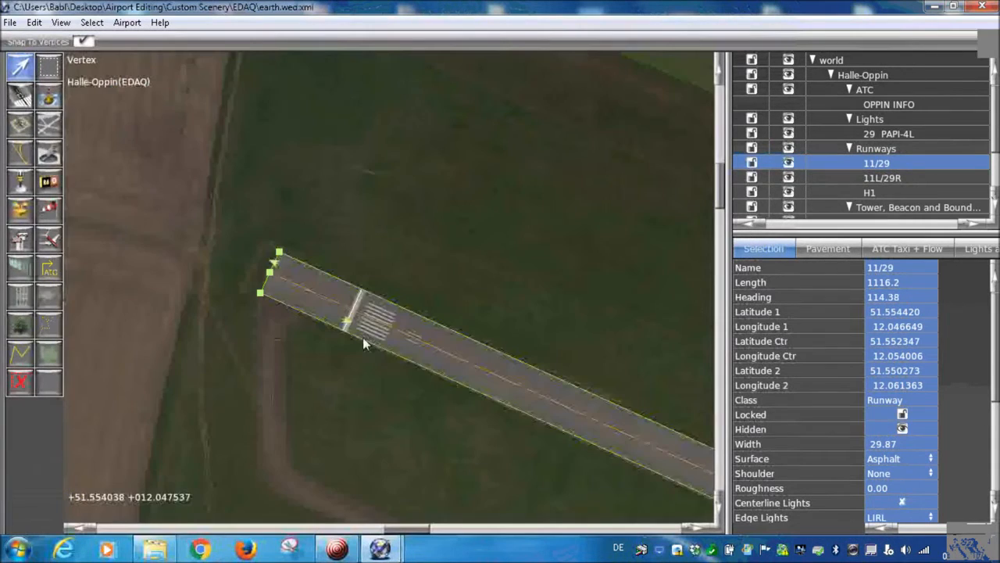
scroll(269, 279, up, 3)
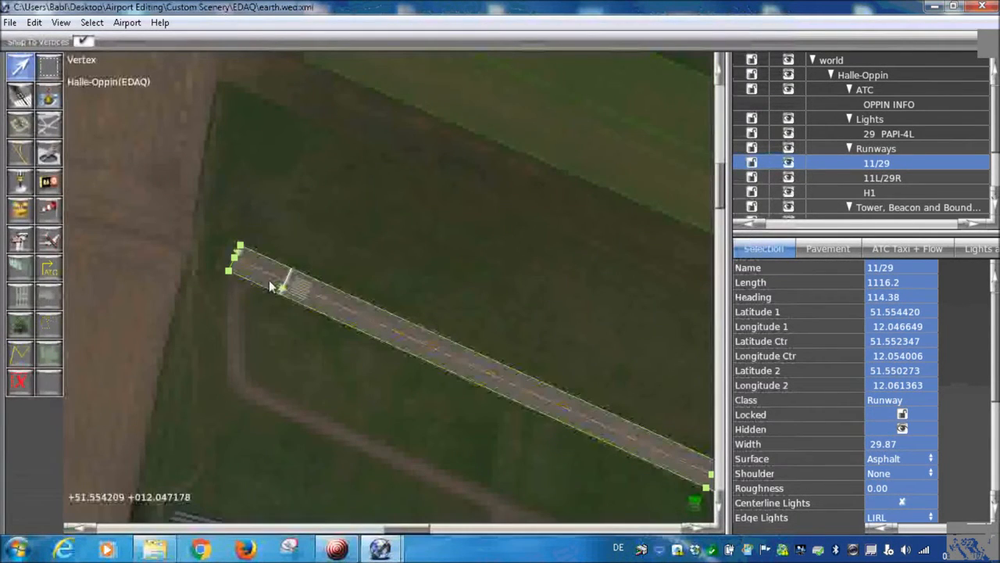
scroll(269, 279, up, 2)
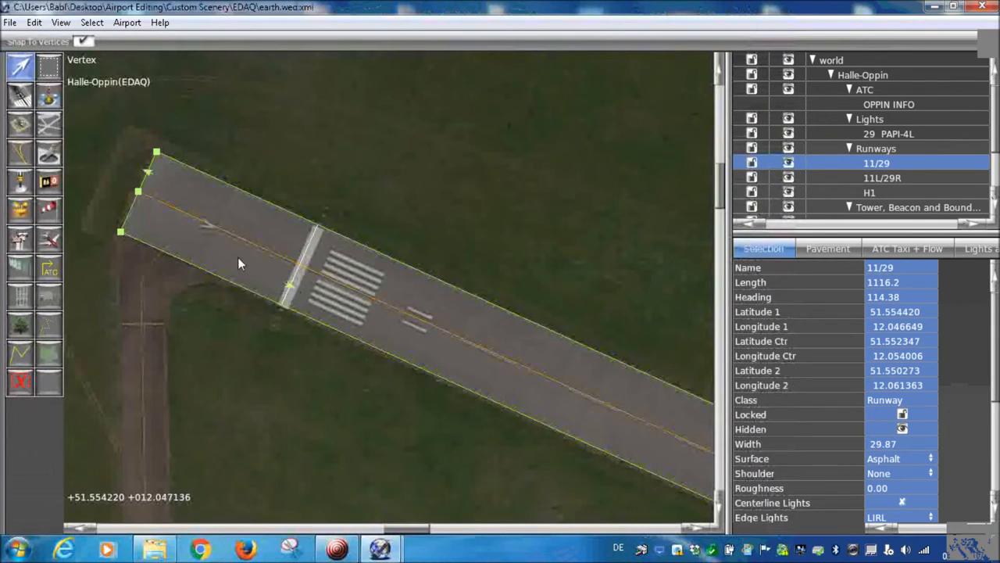
scroll(238, 257, down, 3)
scroll(270, 291, up, 2)
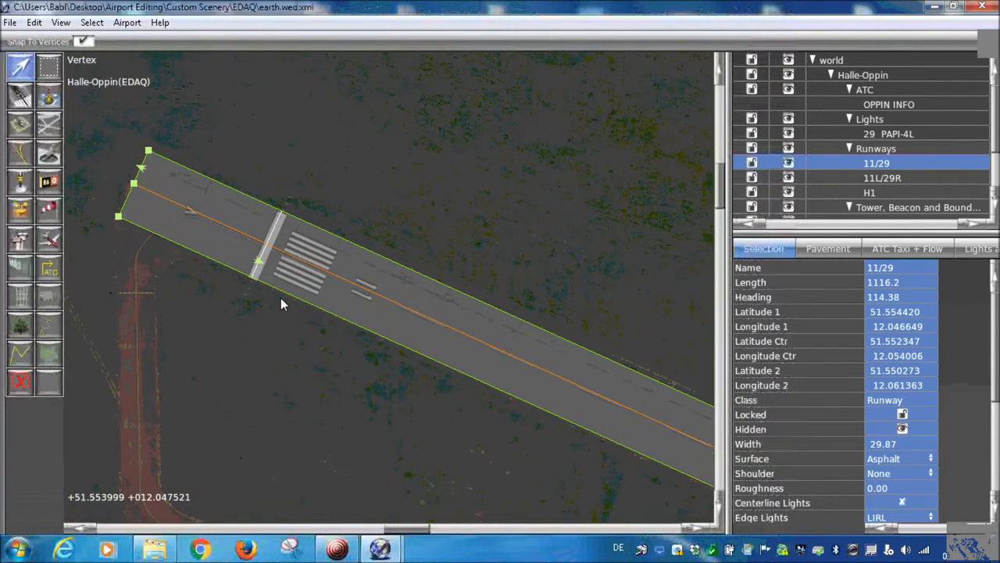
scroll(277, 299, down, 6)
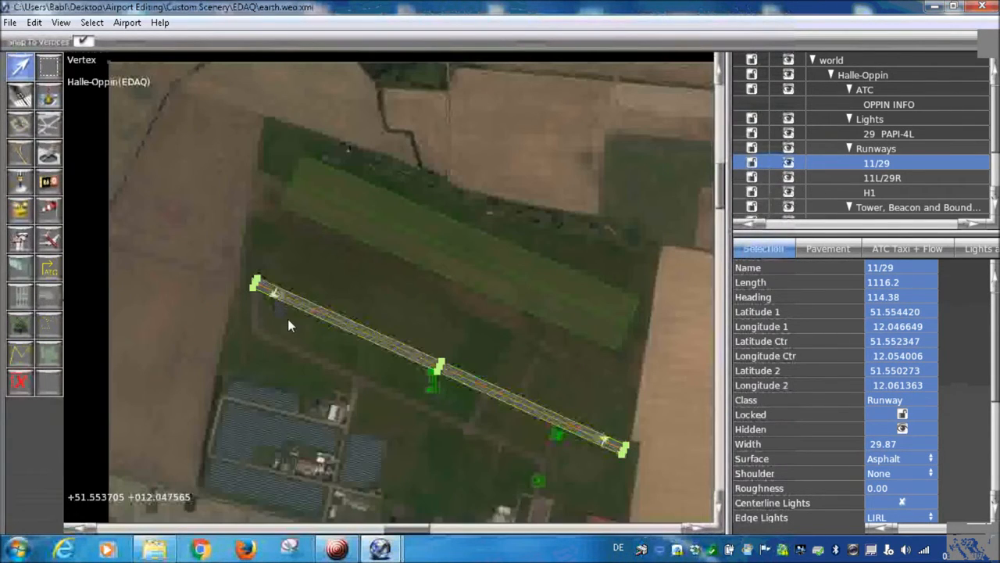
scroll(288, 318, up, 2)
scroll(273, 287, up, 6)
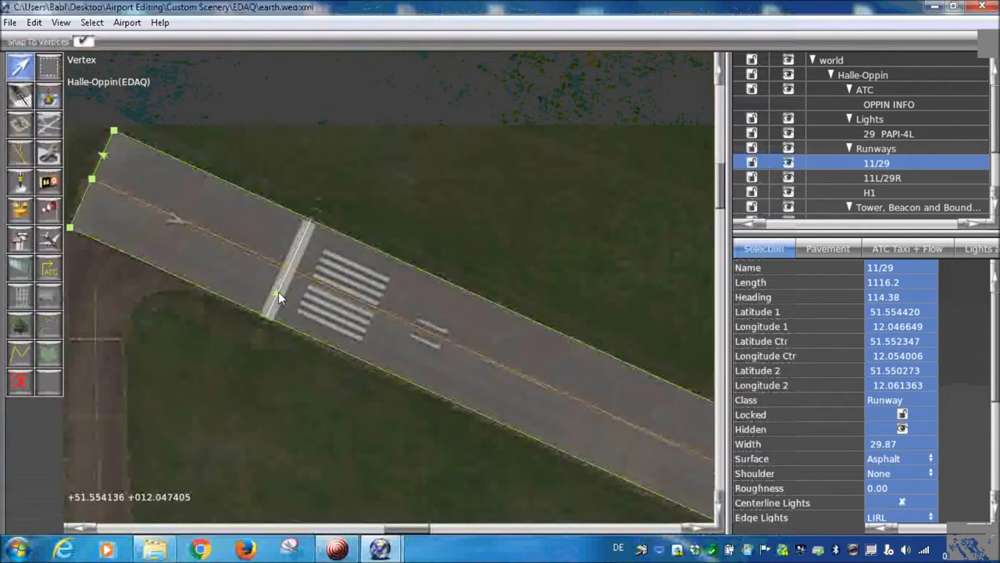
- Follow runway 11/29 to its 29 end and check the threshold bar and pavement end against the orthophoto
scroll(279, 291, down, 4)
right_drag(539, 449, 408, 310)
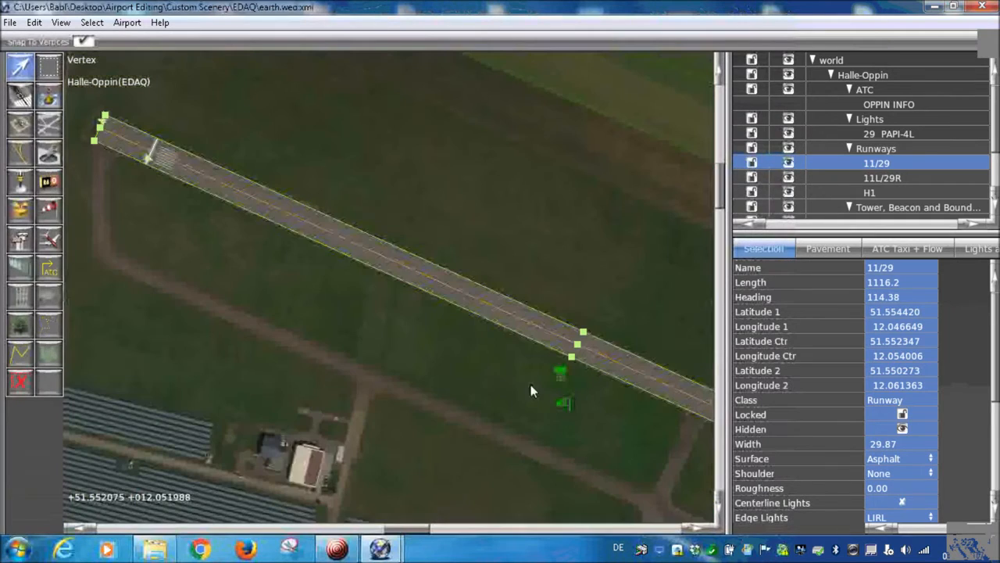
right_drag(575, 403, 372, 304)
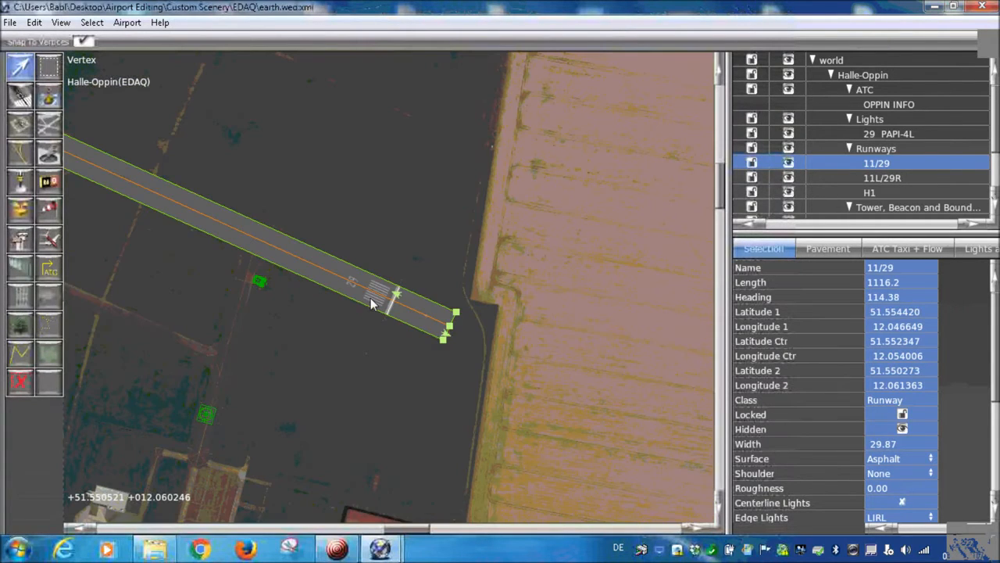
scroll(372, 303, up, 3)
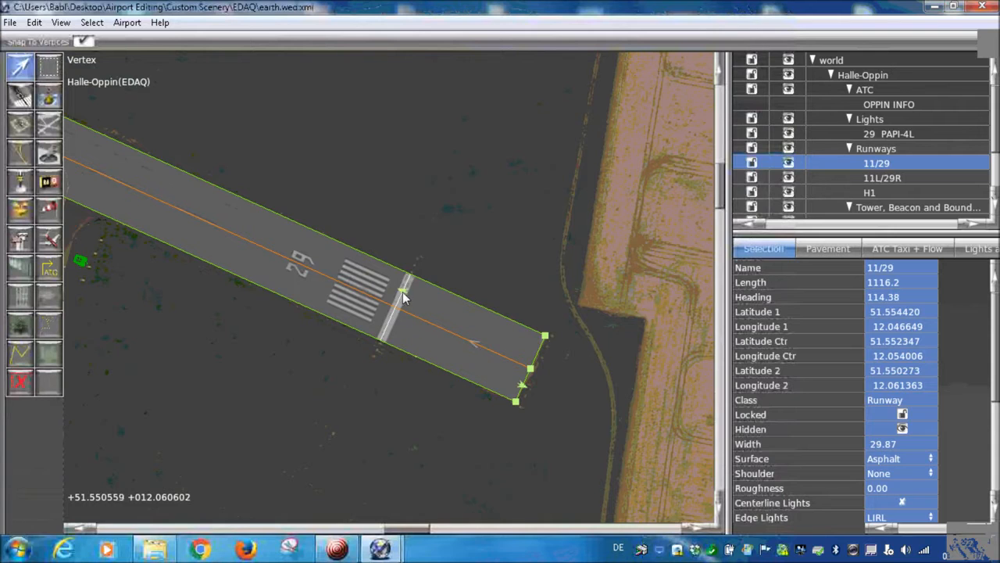
scroll(539, 375, up, 4)
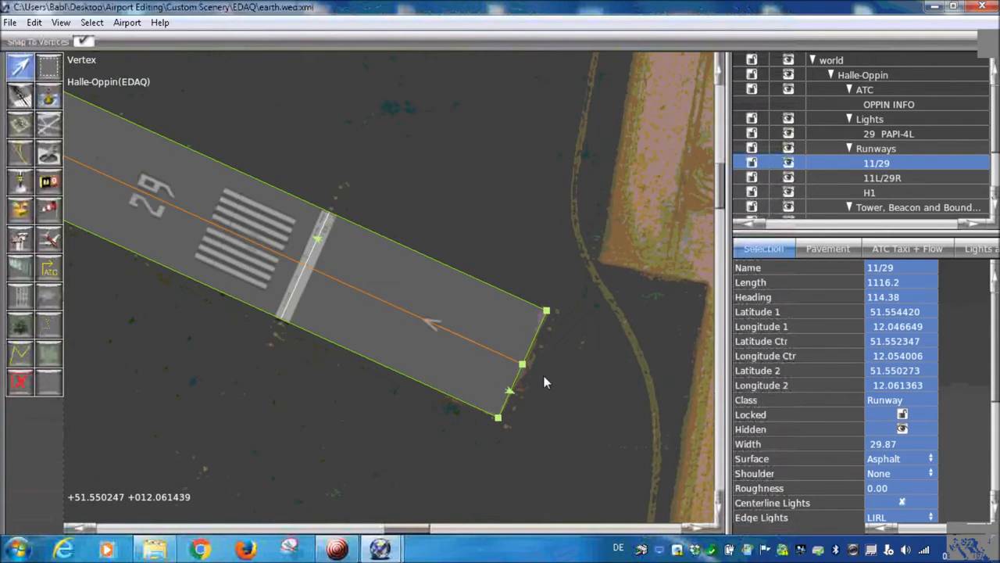
scroll(413, 348, down, 3)
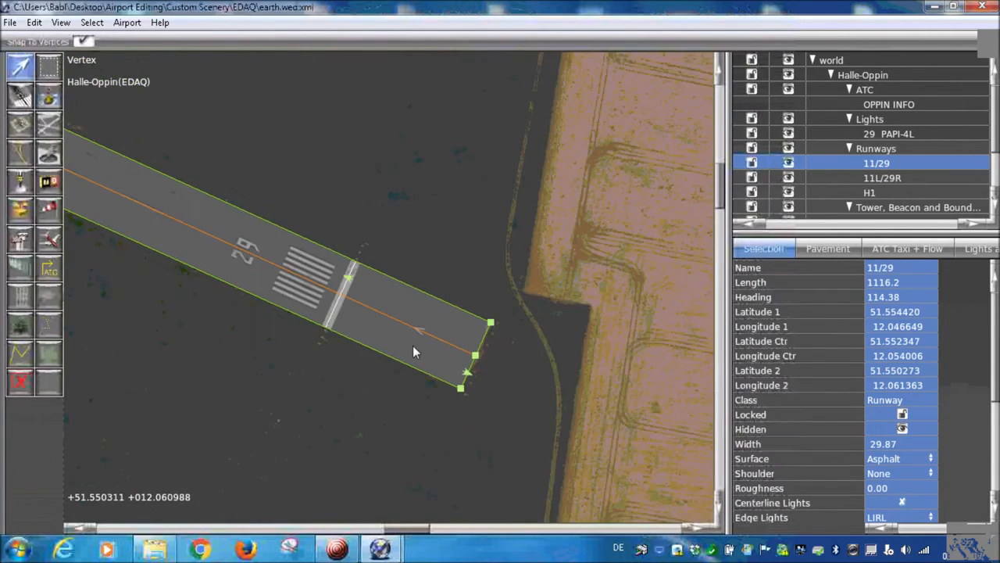
scroll(291, 239, down, 3)
scroll(291, 237, down, 3)
- Examine the outline of grass runway 11L/29R against the grass strip on the orthophoto, including its north-western end
right_drag(290, 236, 553, 513)
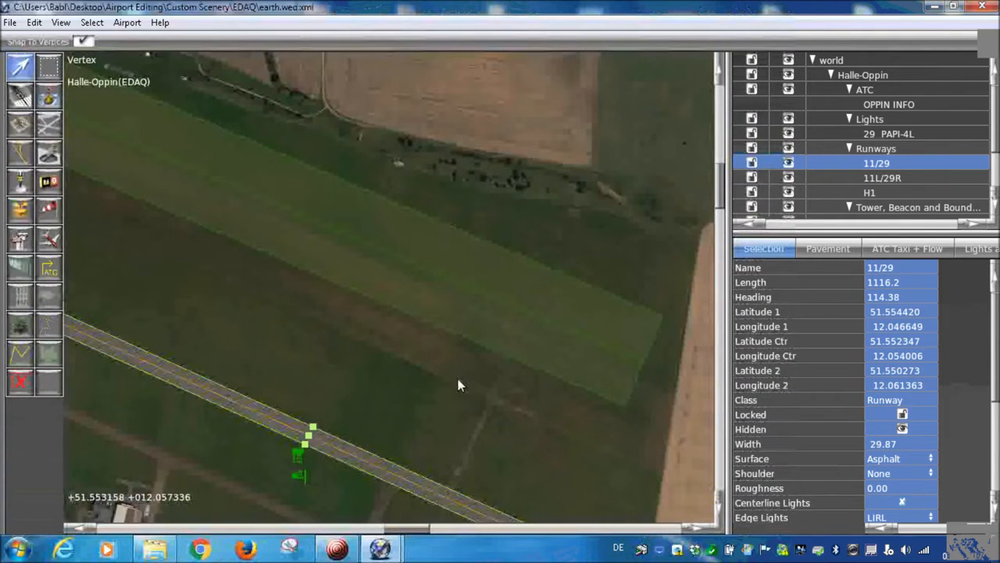
right_drag(249, 250, 490, 339)
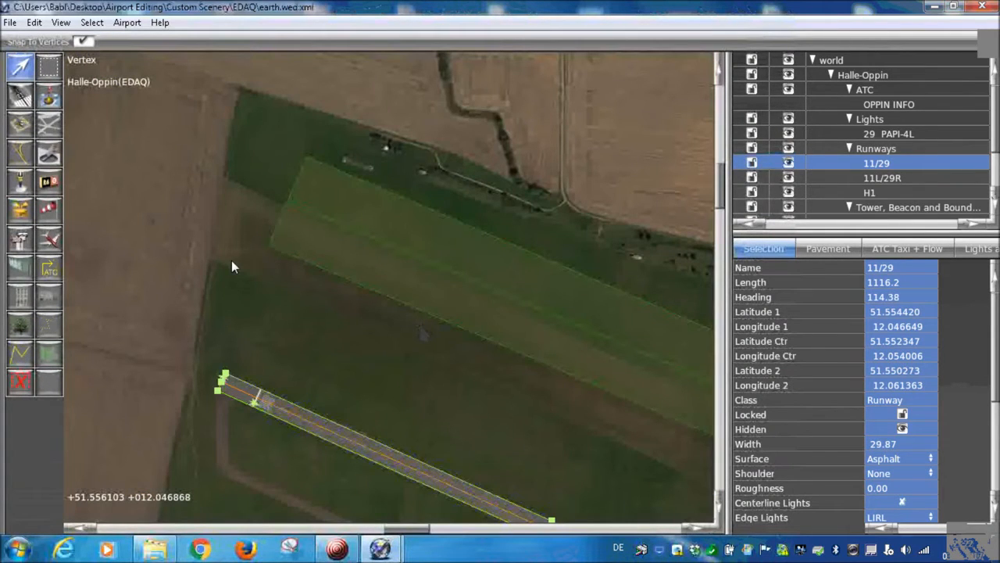
scroll(302, 247, up, 5)
right_drag(317, 259, 255, 332)
scroll(255, 332, down, 2)
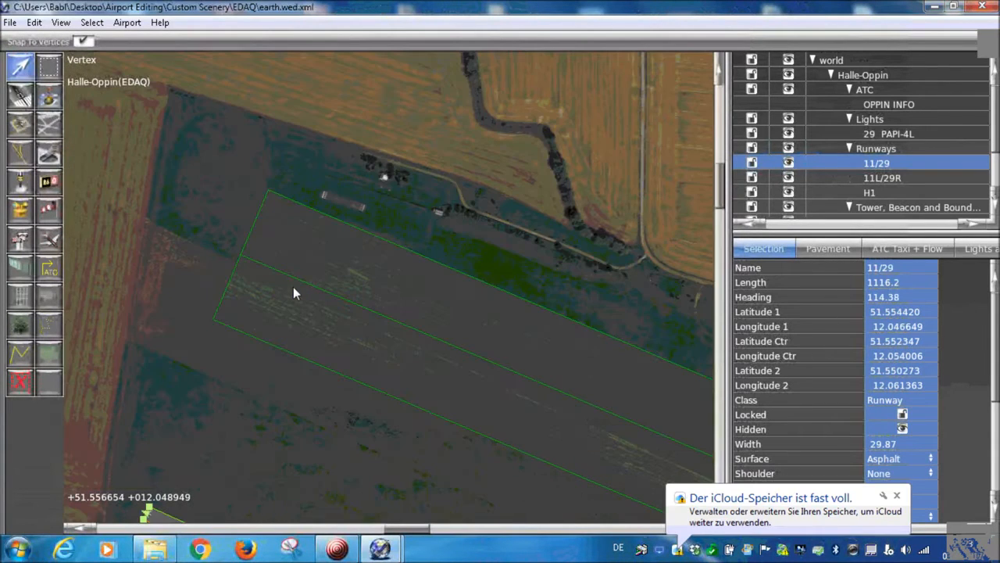
scroll(293, 287, down, 1)
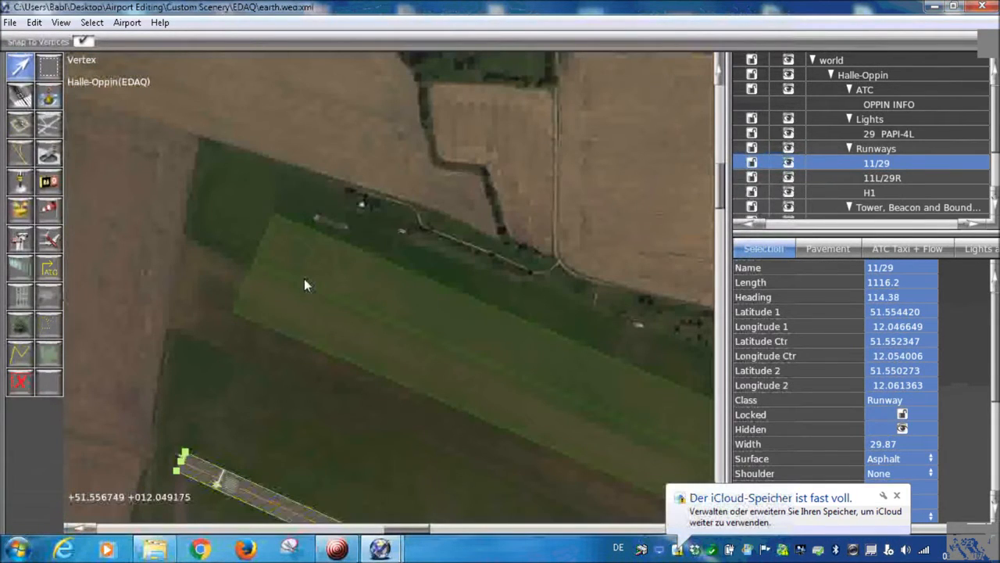
scroll(305, 280, down, 2)
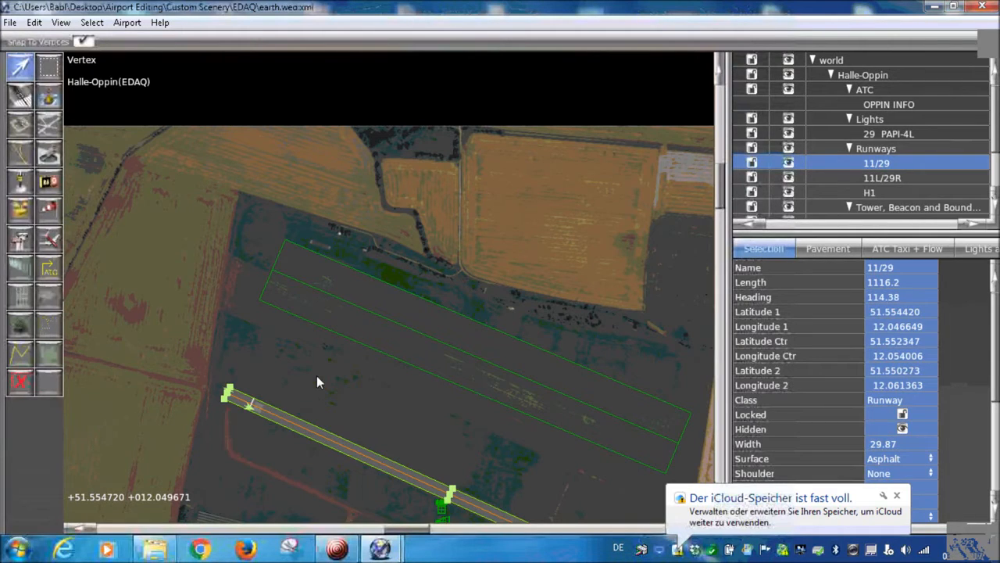
- Review the full length of runway 11/29 on the orthophoto together with its coordinate and threshold properties
right_drag(492, 511, 471, 378)
scroll(471, 420, up, 3)
right_drag(497, 444, 343, 374)
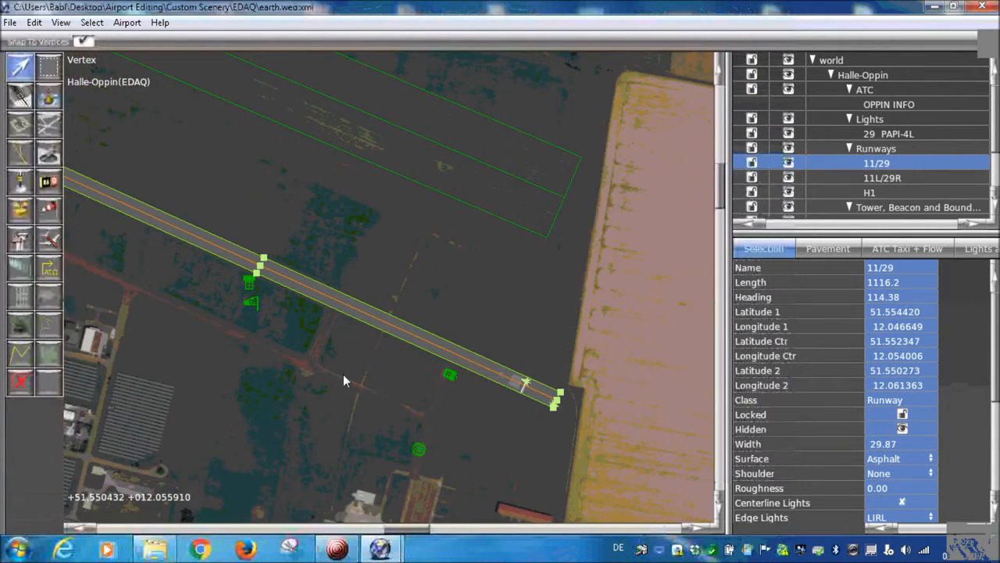
right_drag(267, 300, 423, 434)
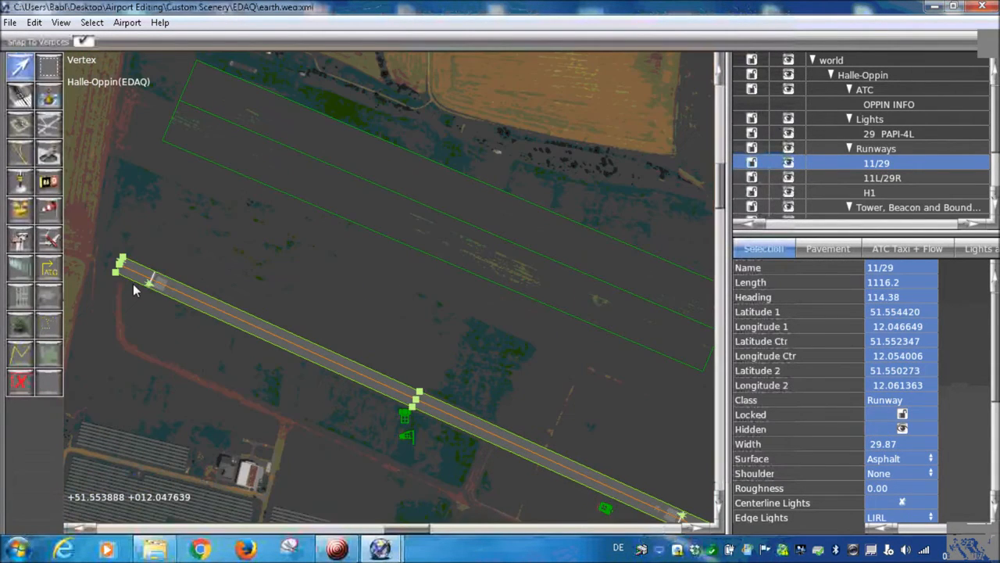
scroll(132, 283, up, 4)
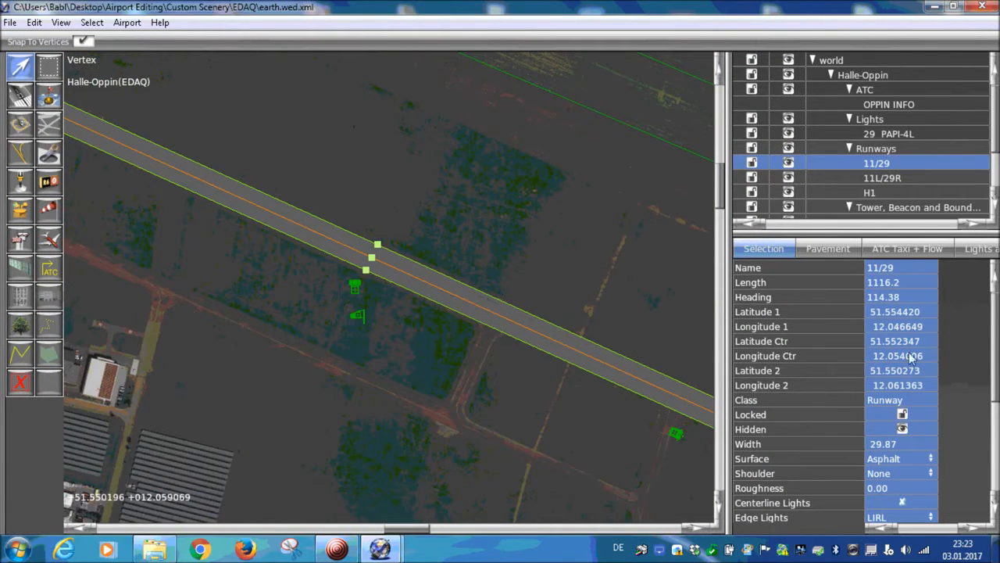
scroll(910, 363, down, 3)
right_drag(496, 330, 348, 293)
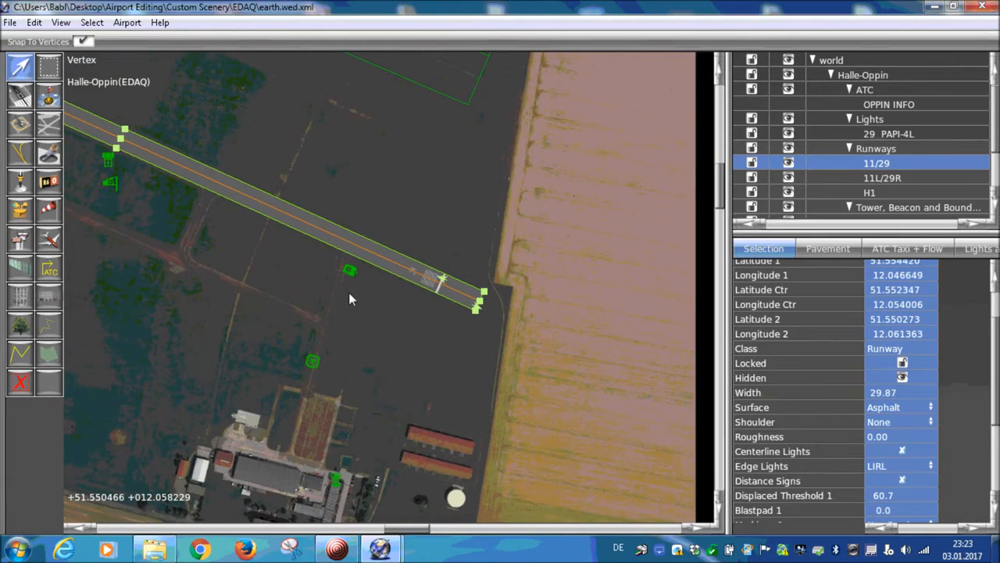
scroll(349, 292, up, 3)
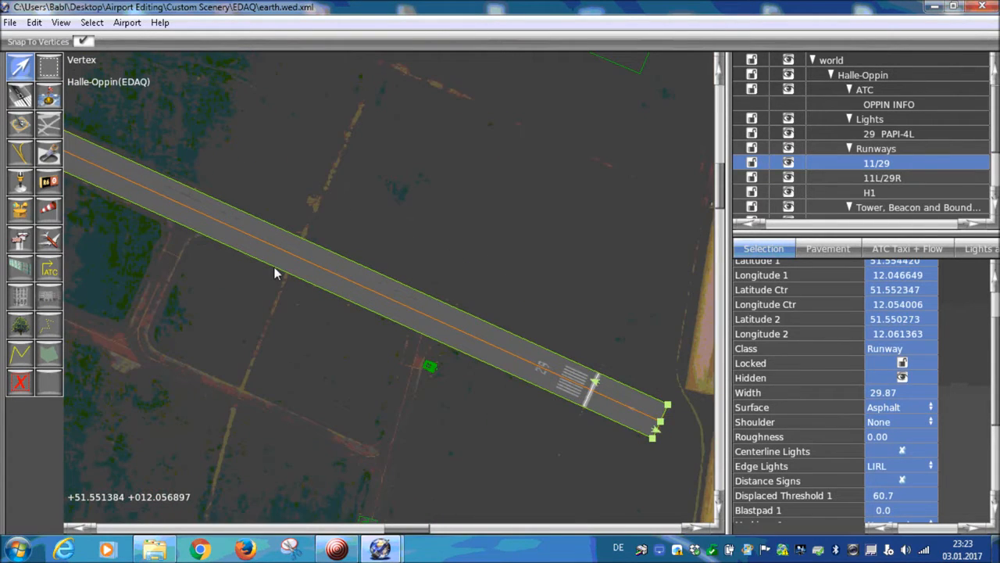
scroll(375, 199, down, 2)
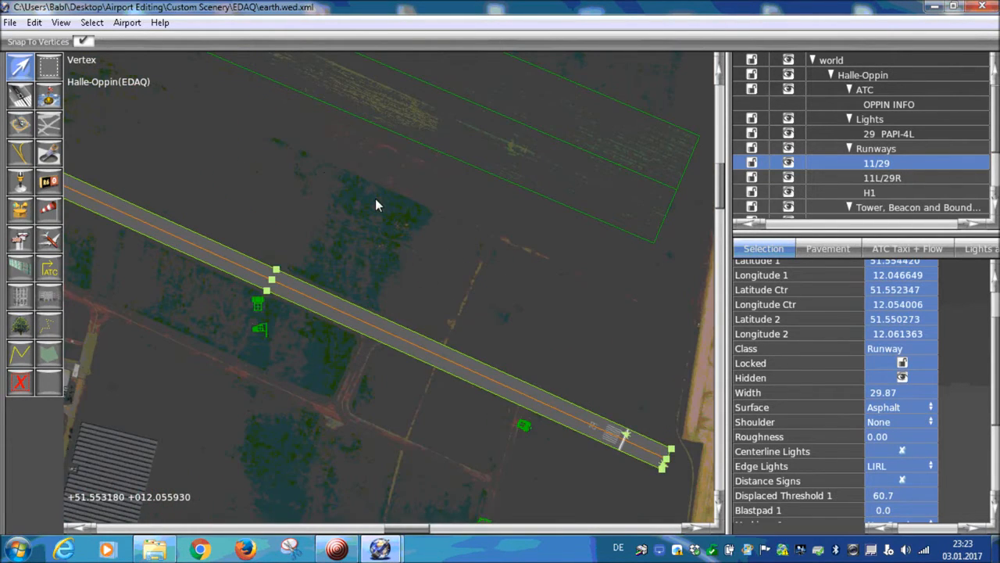
- Reposition grass runway 11L/29R slightly north-west of its original place over the grass area, and check its placement on the orthophoto
scroll(375, 204, up, 3)
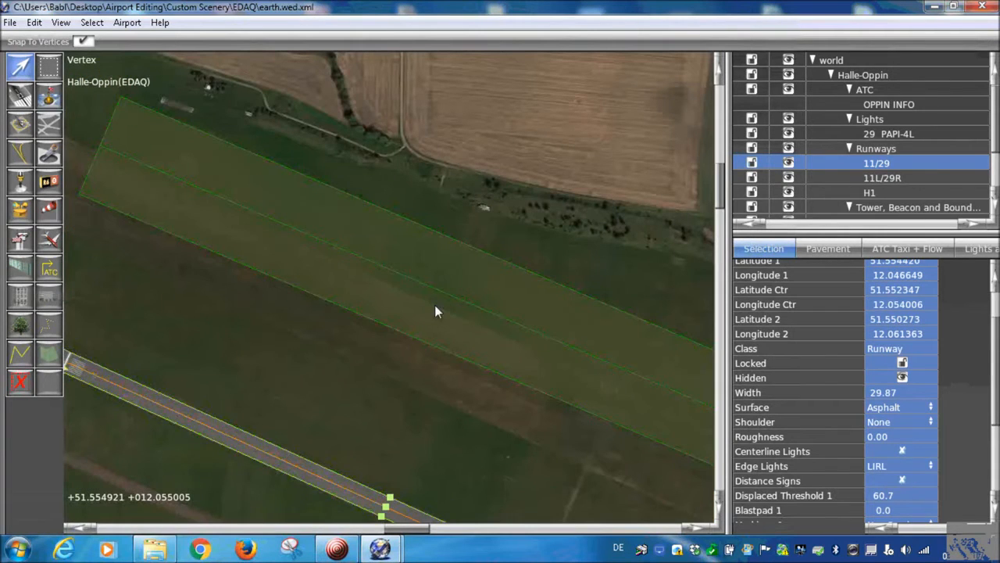
click(434, 305)
scroll(340, 295, down, 2)
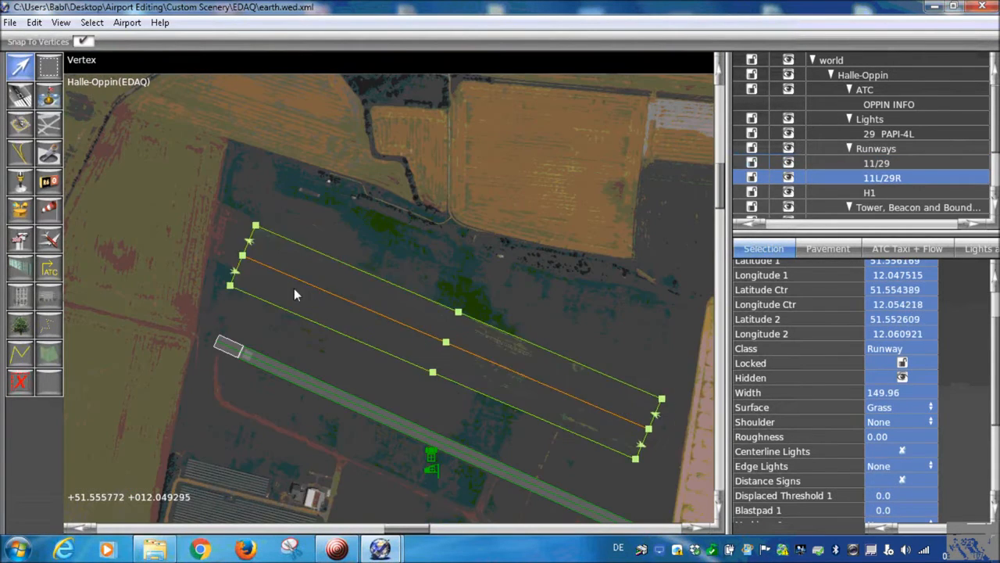
scroll(310, 284, up, 2)
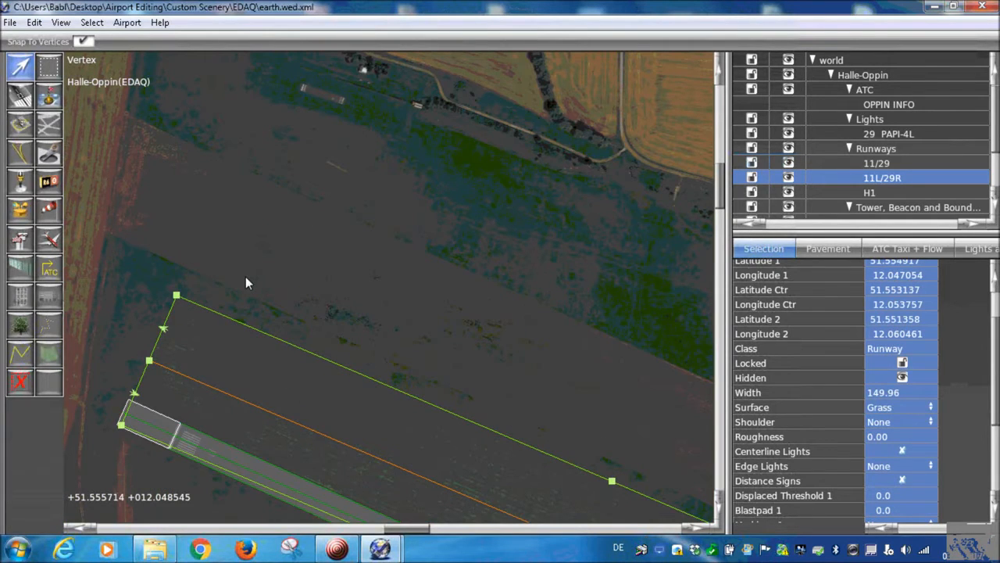
scroll(245, 283, up, 1)
drag(208, 376, 233, 162)
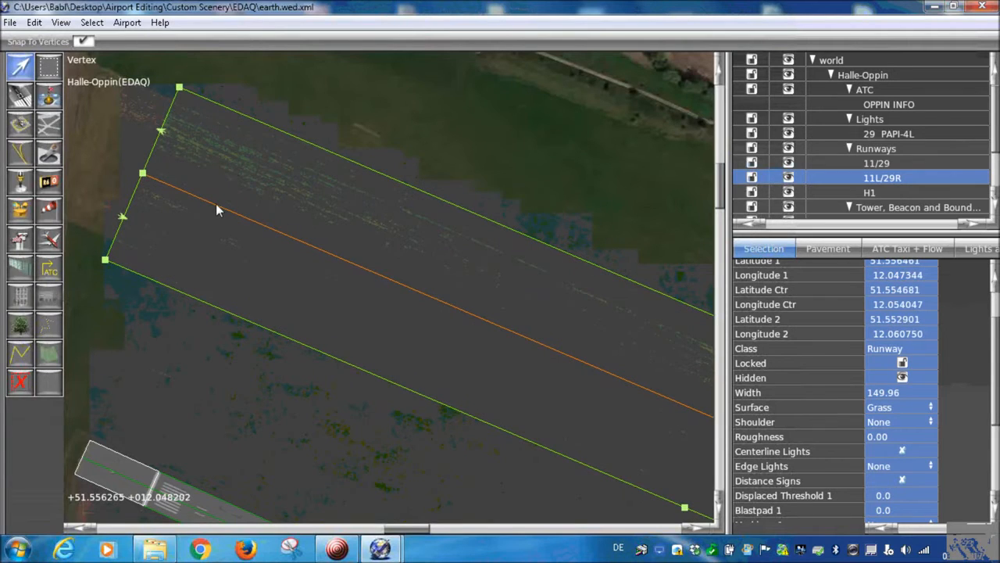
scroll(216, 206, down, 3)
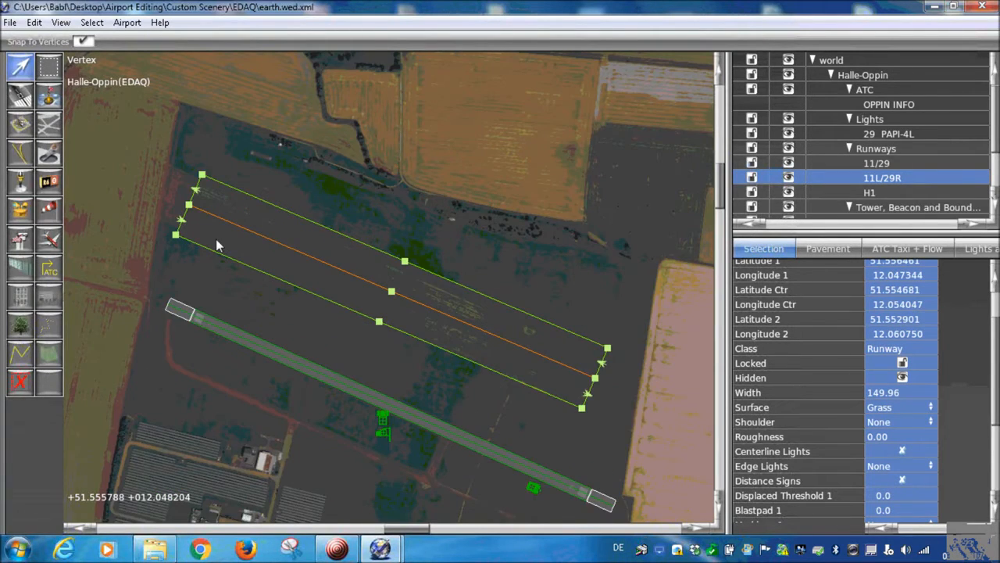
scroll(234, 246, down, 2)
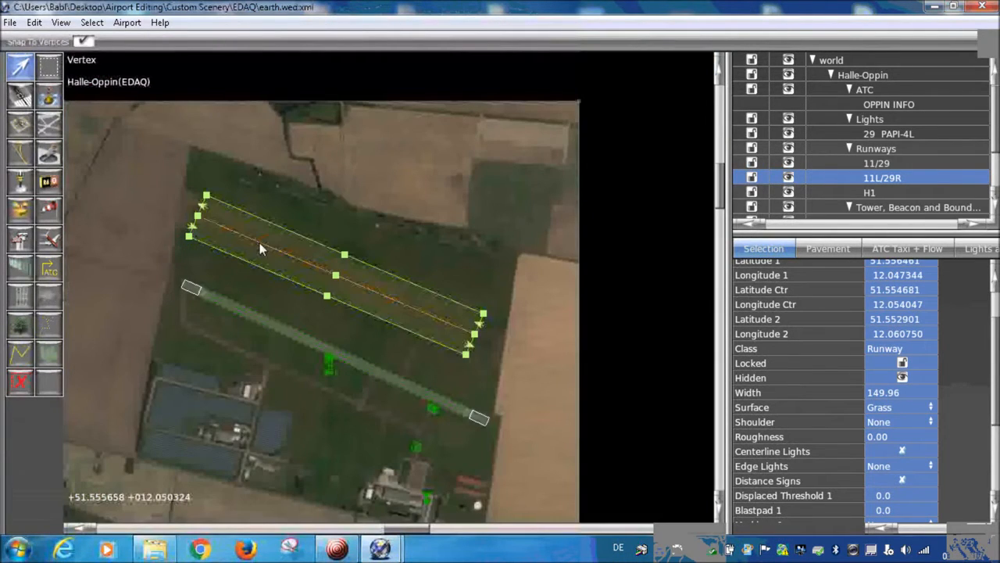
scroll(449, 346, up, 1)
scroll(449, 346, up, 5)
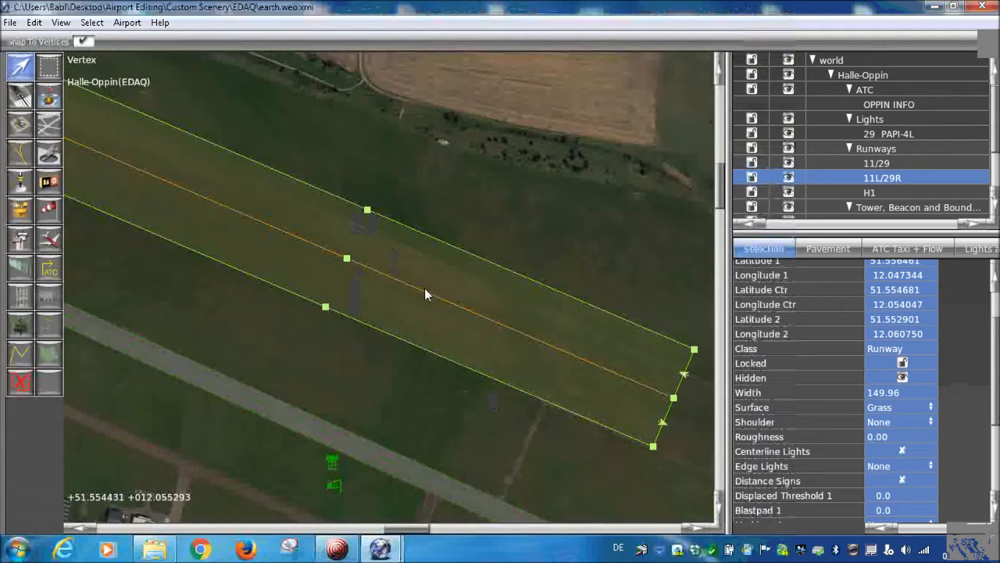
- Move grass runway 11L/29R south-east over the mown strip, comparing both of its ends with the orthophoto
scroll(508, 340, down, 1)
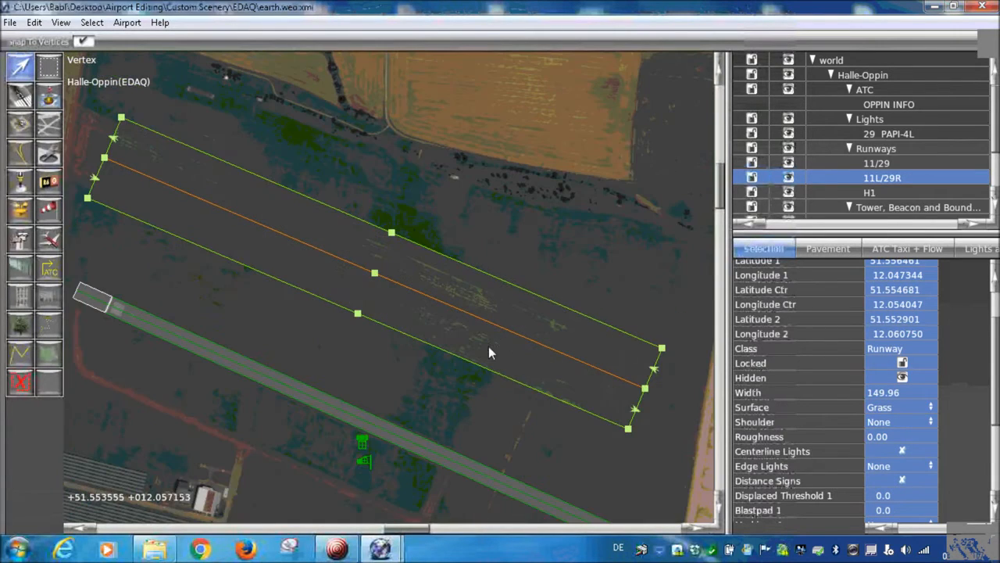
right_drag(222, 295, 302, 352)
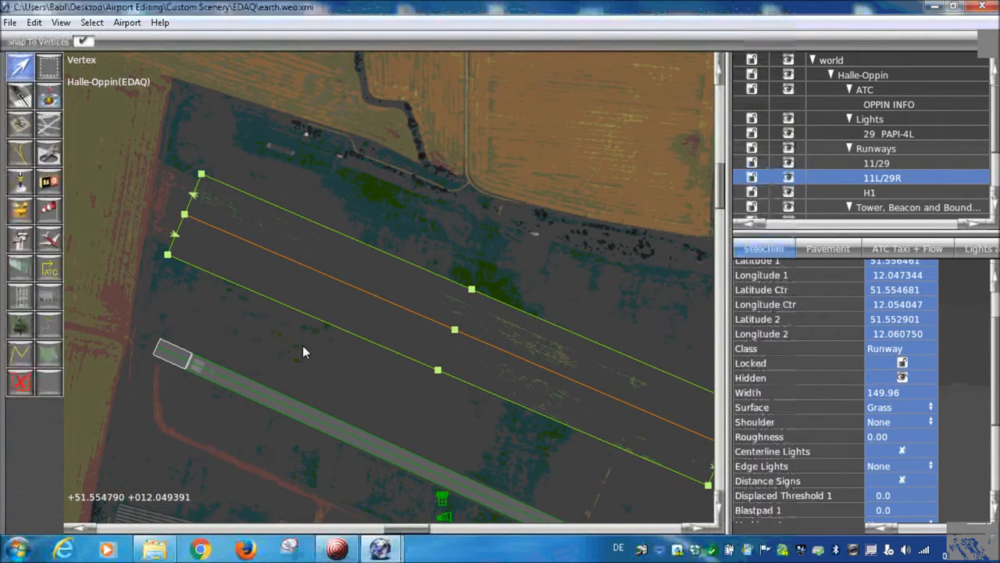
scroll(301, 293, up, 4)
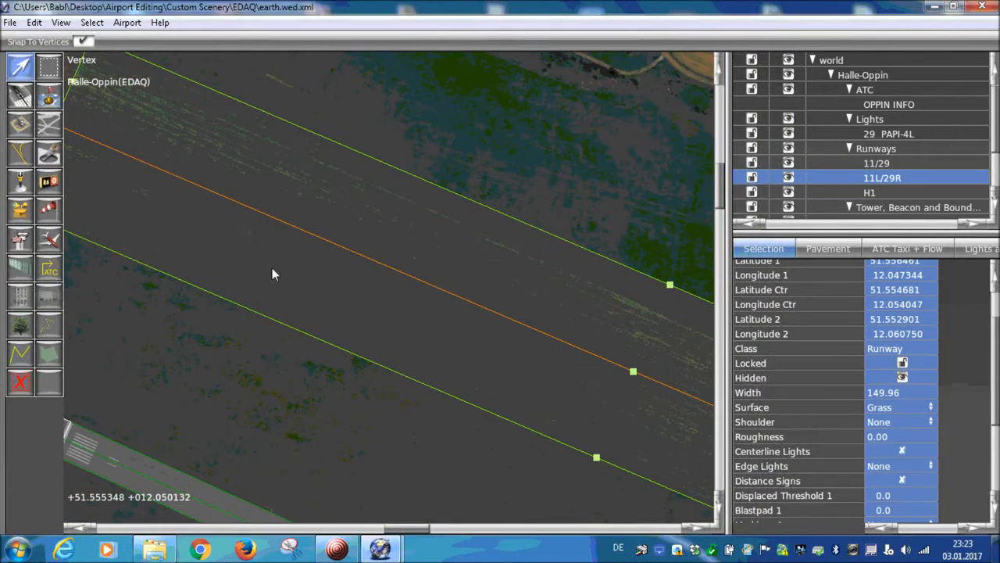
scroll(272, 273, down, 2)
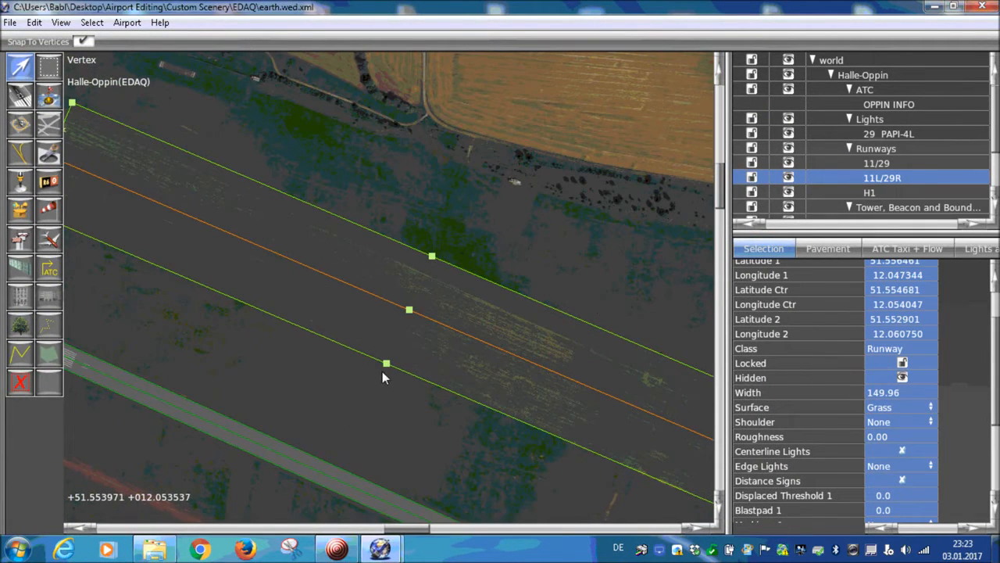
scroll(430, 405, down, 2)
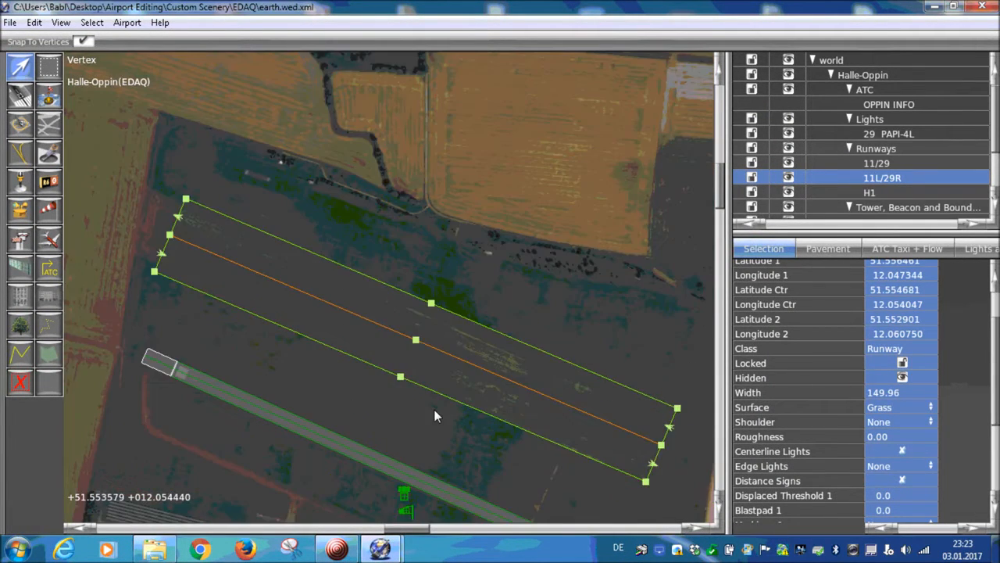
scroll(433, 409, down, 1)
right_drag(488, 434, 408, 285)
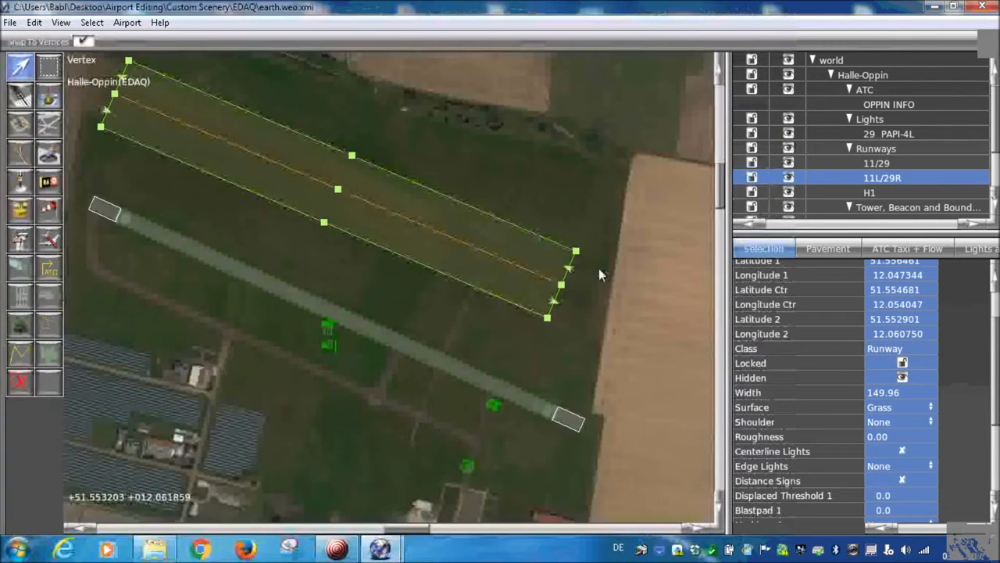
scroll(599, 268, up, 5)
drag(421, 220, 436, 347)
scroll(519, 350, up, 4)
drag(500, 396, 542, 270)
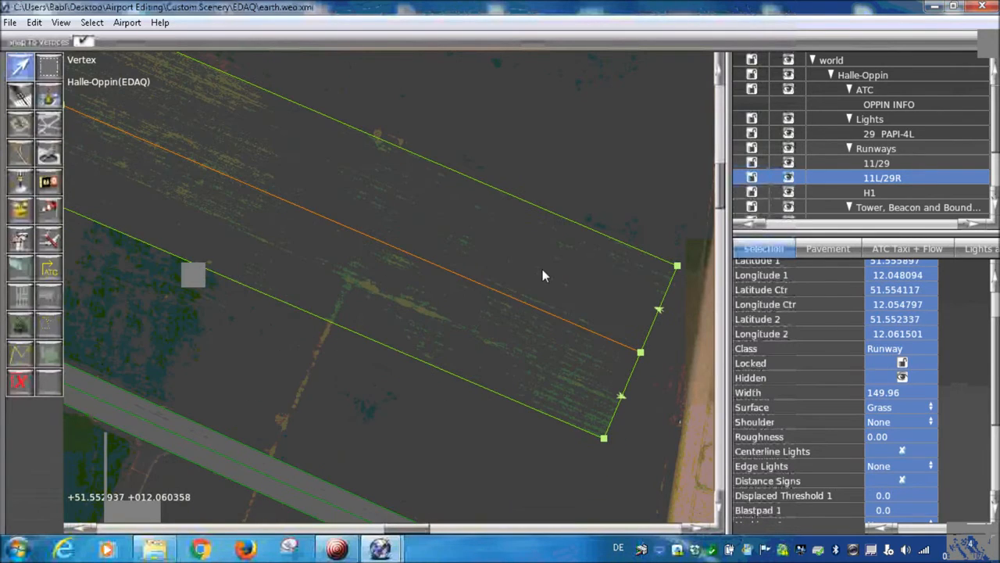
- Set the width of grass runway 11L/29R to 130 and nudge it slightly north-east to fit the strip
click(890, 393)
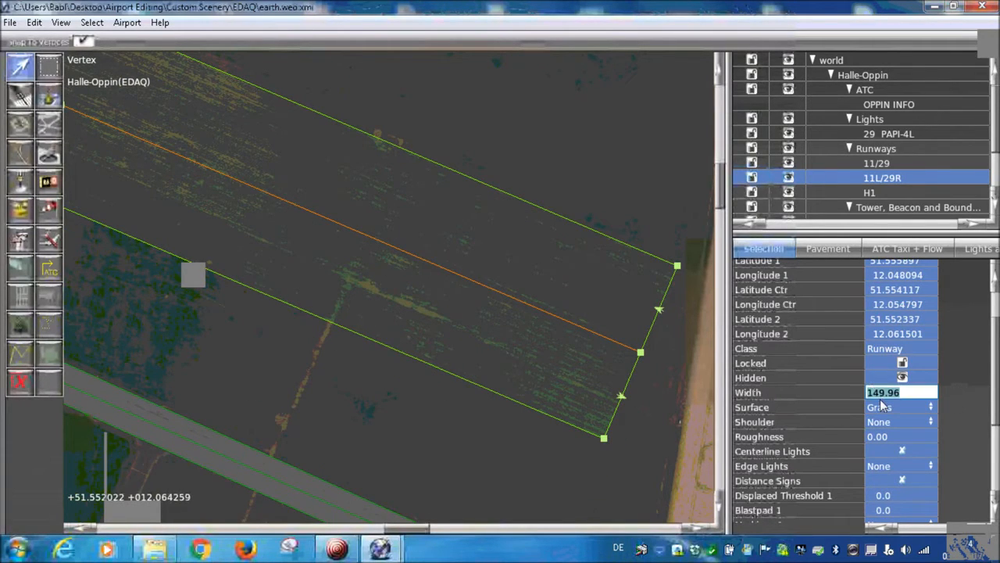
text(130)
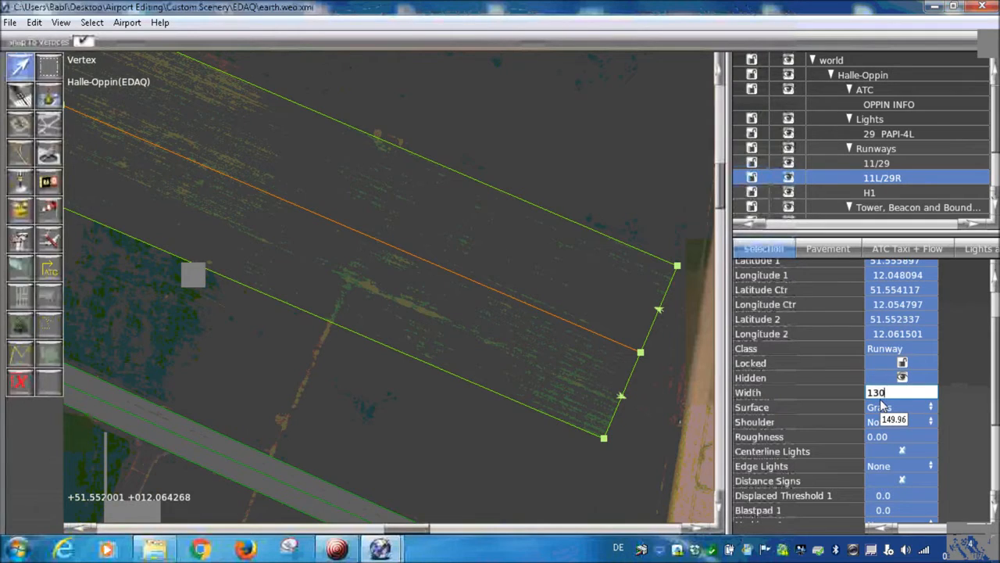
key(Return)
drag(550, 354, 556, 339)
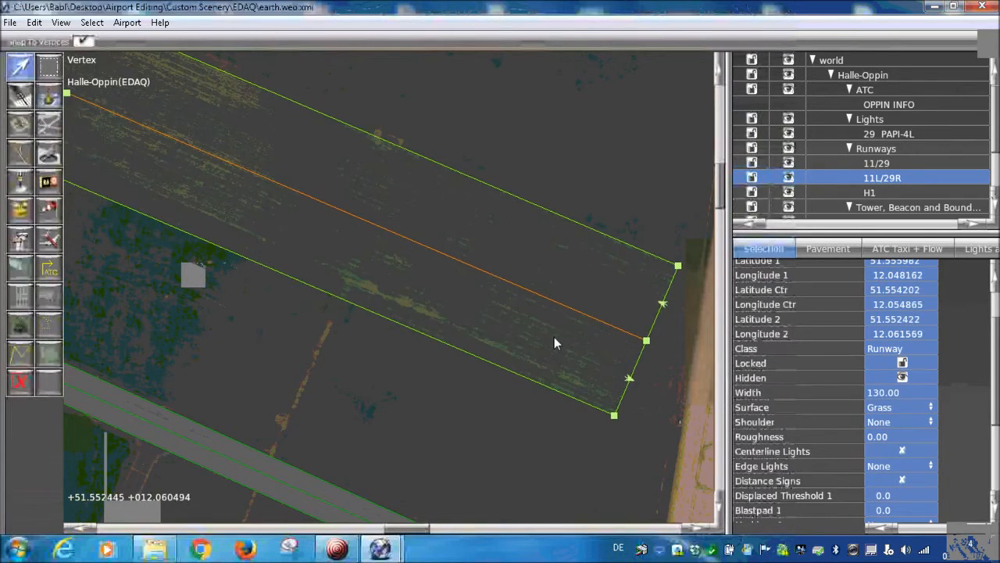
- Narrow grass runway 11L/29R further to a width of 120
click(888, 394)
text(120)
key(Return)
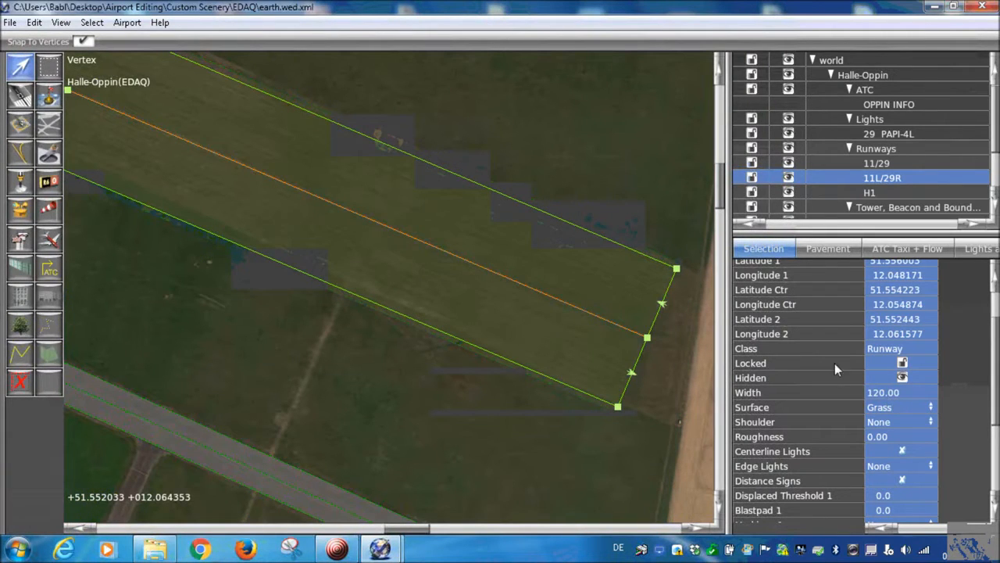
drag(525, 279, 449, 368)
scroll(615, 346, up, 4)
right_drag(559, 226, 457, 354)
scroll(457, 354, up, 2)
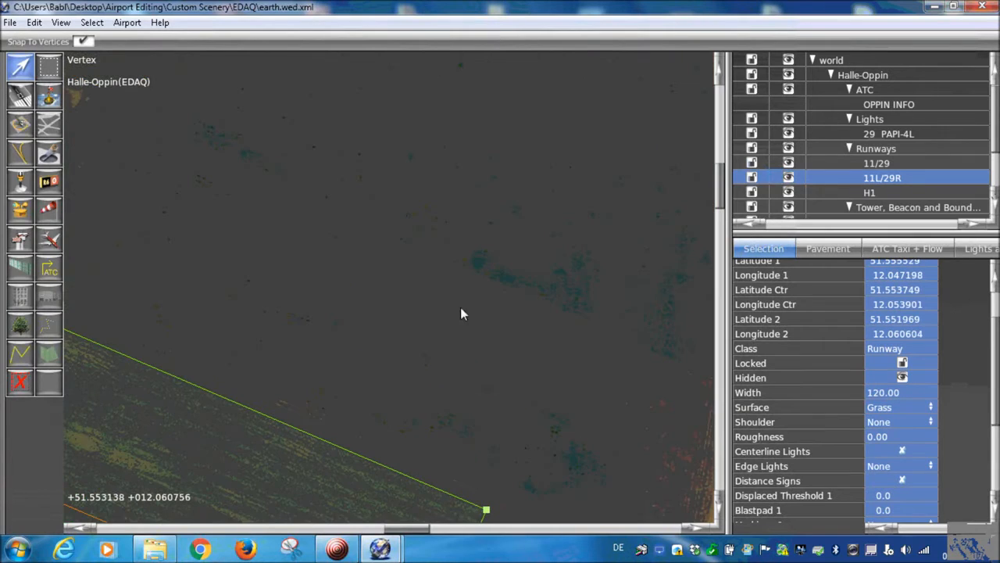
scroll(498, 322, down, 3)
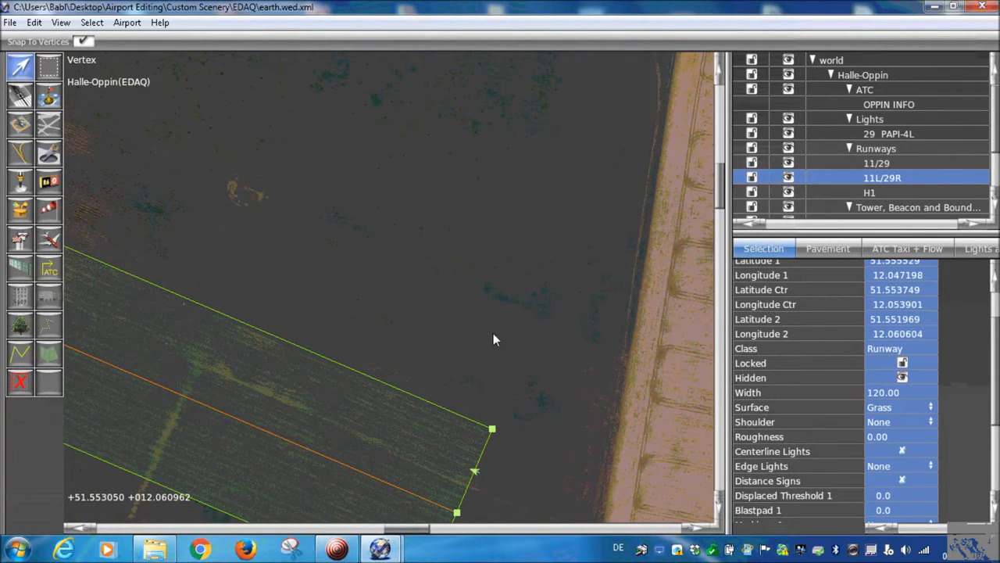
scroll(493, 334, down, 3)
key(ctrl+z)
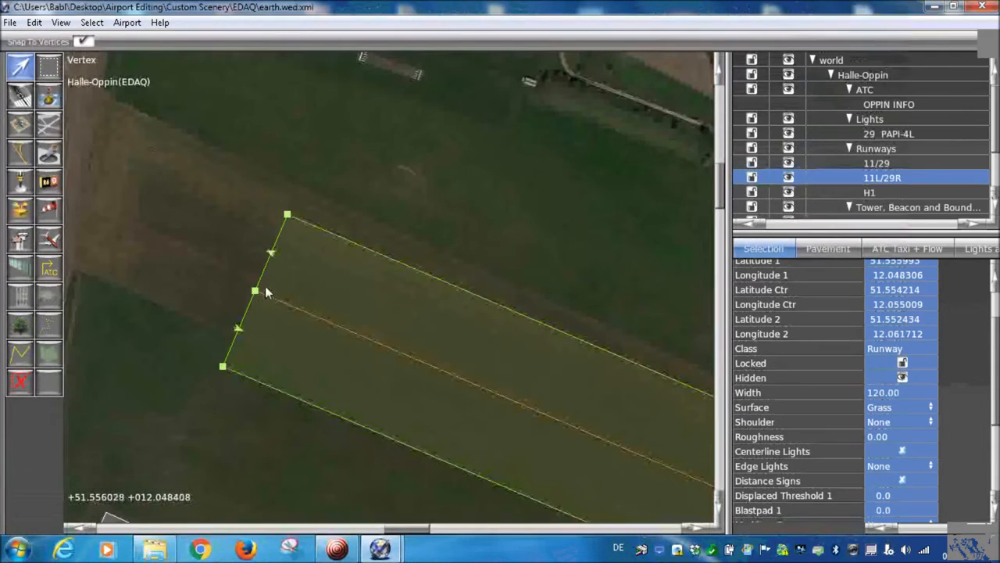
- Extend the north-western end of grass runway 11L/29R to the edge of the grass field, and check its outline and properties
drag(261, 289, 119, 197)
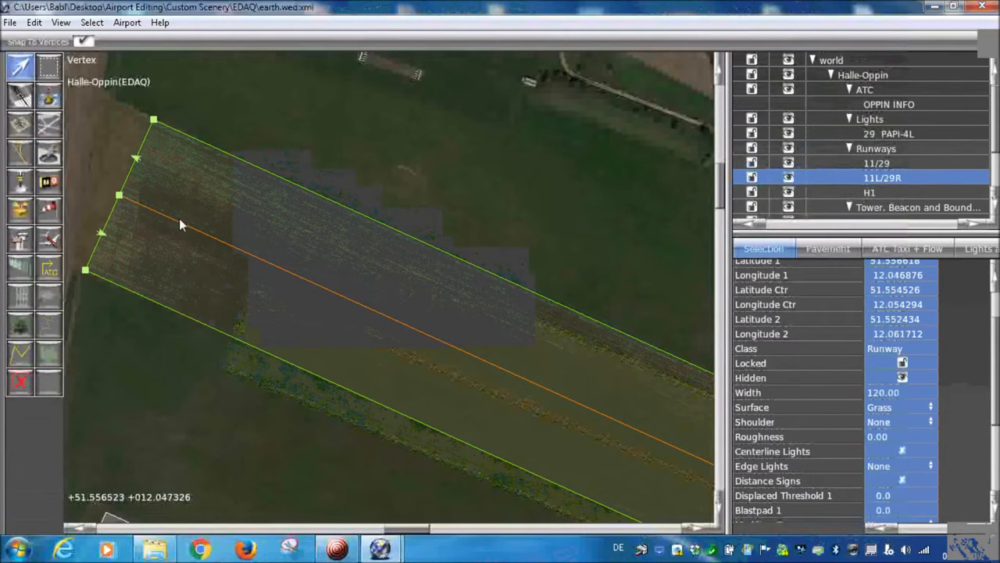
scroll(249, 244, down, 10)
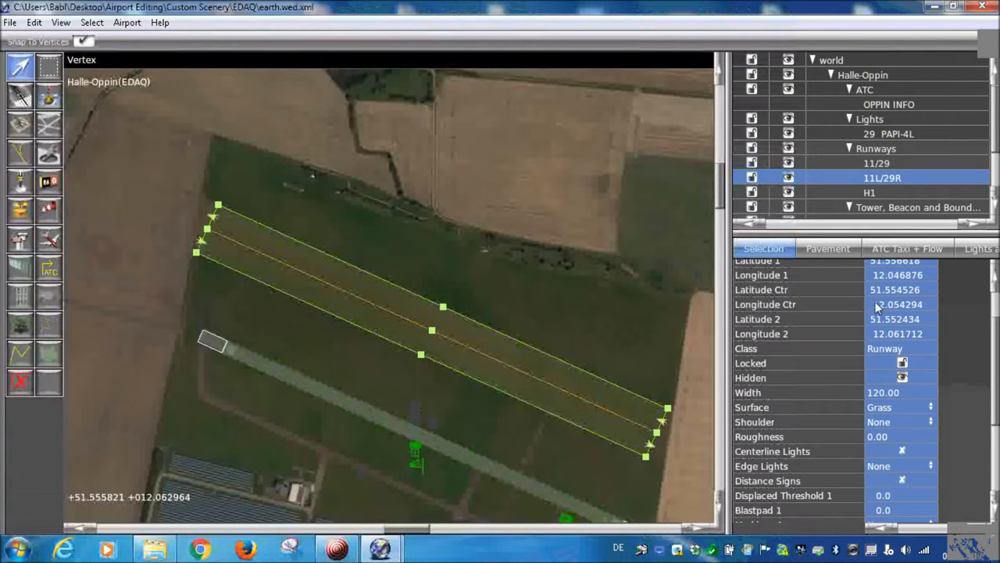
scroll(891, 428, down, 4)
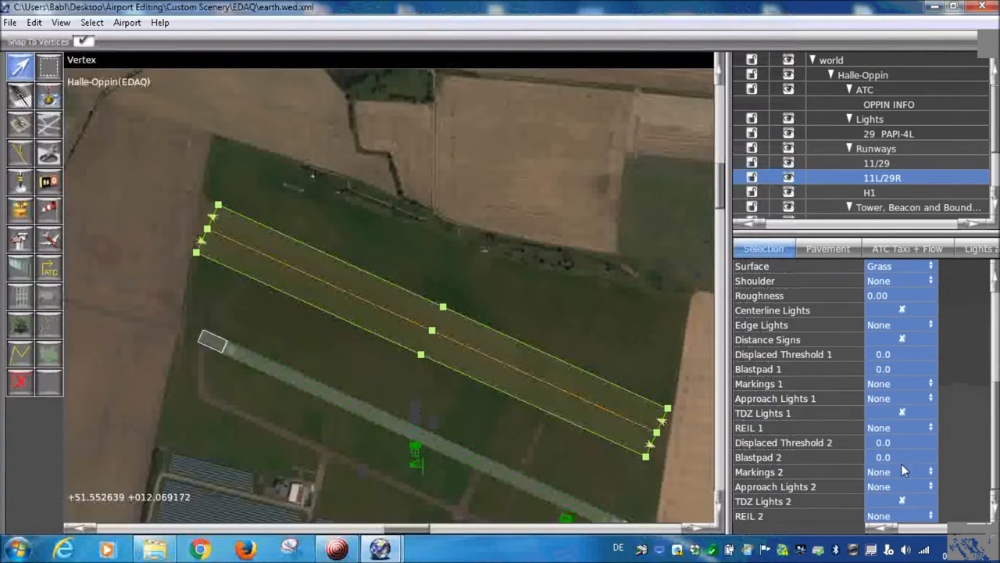
scroll(901, 469, up, 3)
scroll(258, 251, up, 7)
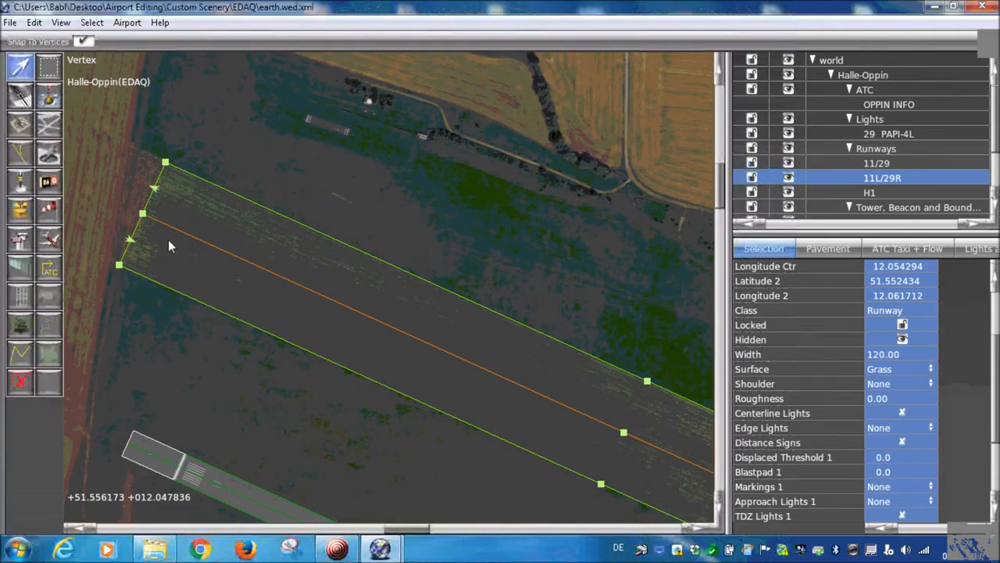
scroll(168, 239, up, 3)
scroll(270, 355, down, 1)
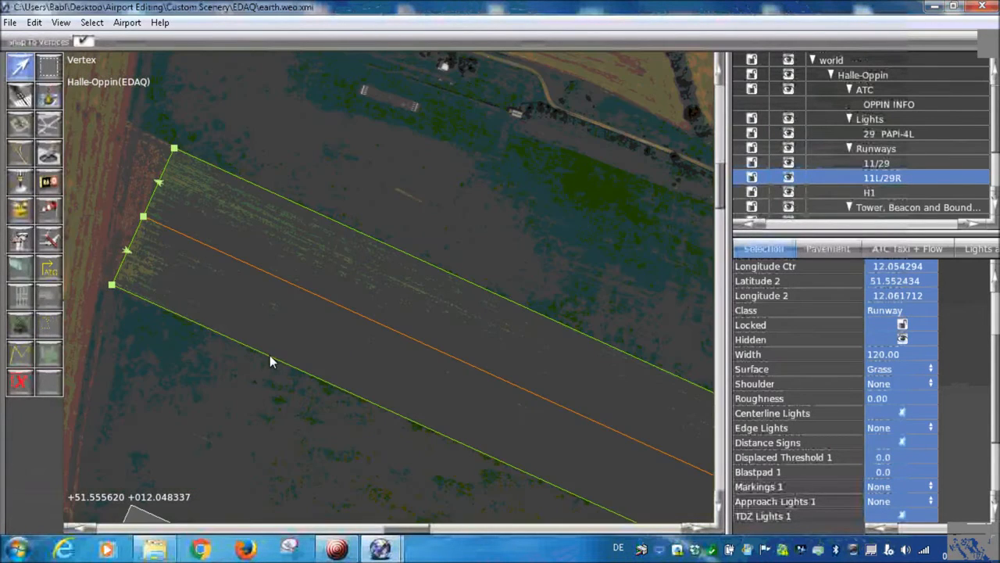
scroll(270, 354, down, 6)
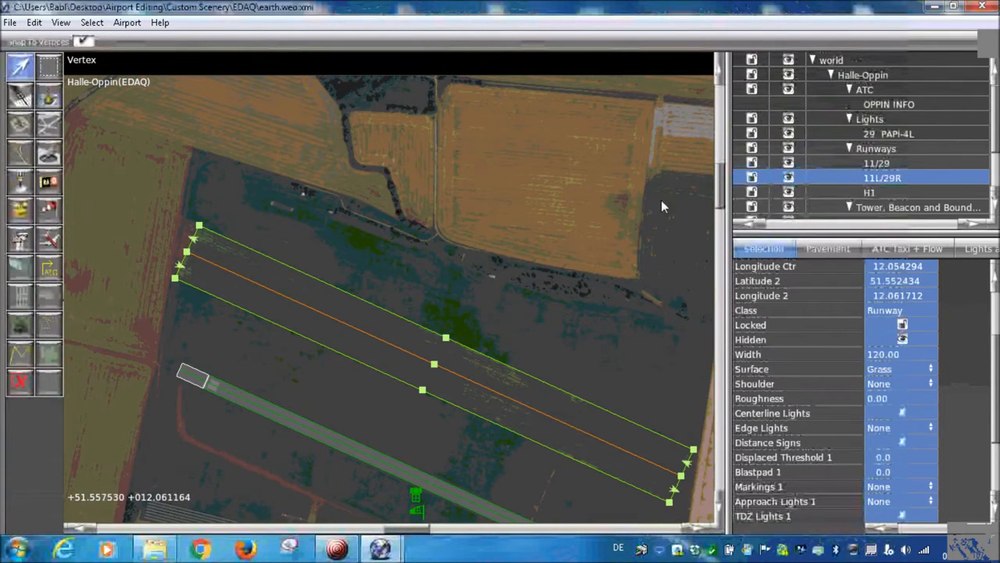
- Reposition helipad H1 so its centre sits on the H marking on the taxiway centreline in the orthophoto
right_drag(609, 314, 598, 253)
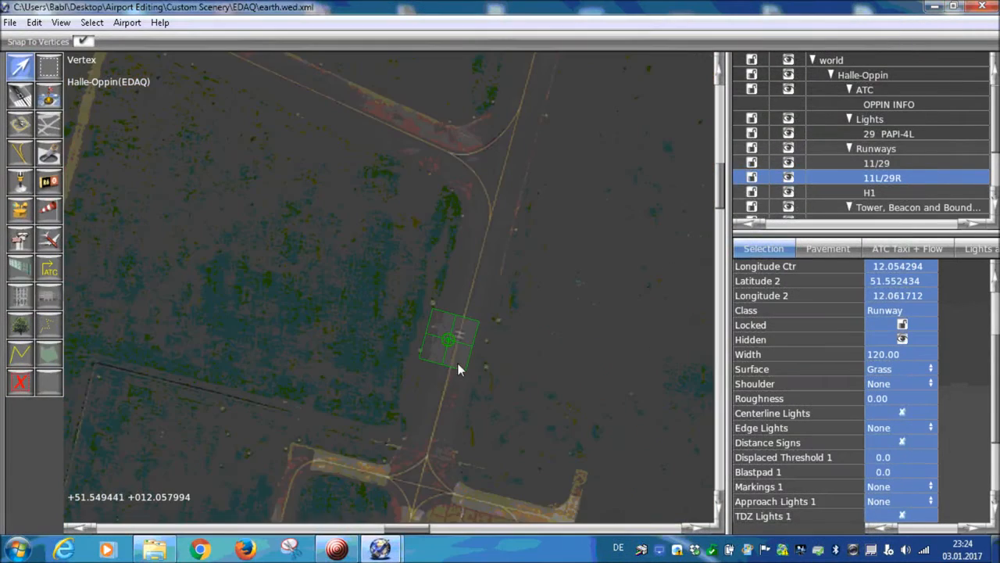
scroll(469, 344, up, 2)
scroll(438, 330, up, 2)
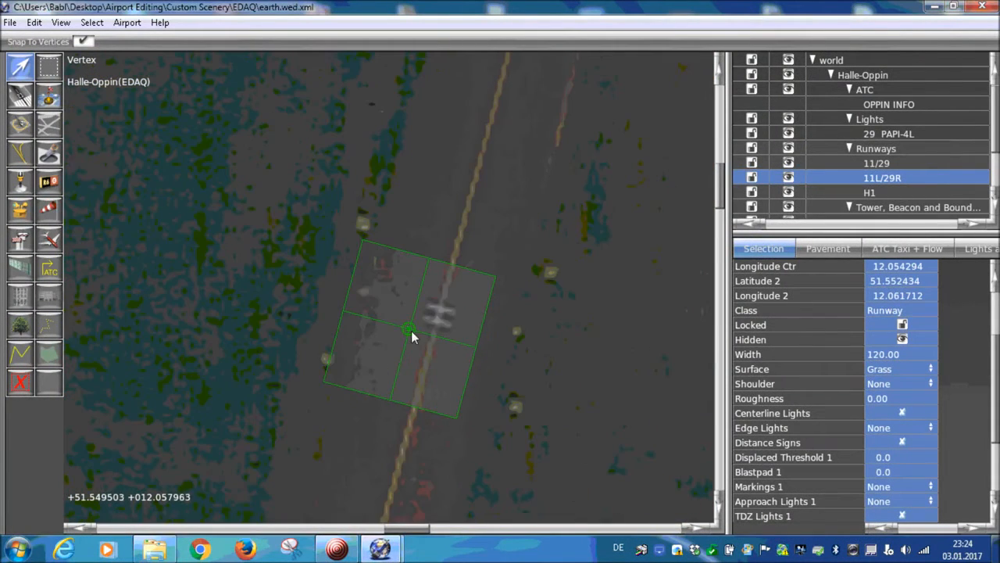
click(411, 330)
drag(412, 331, 439, 317)
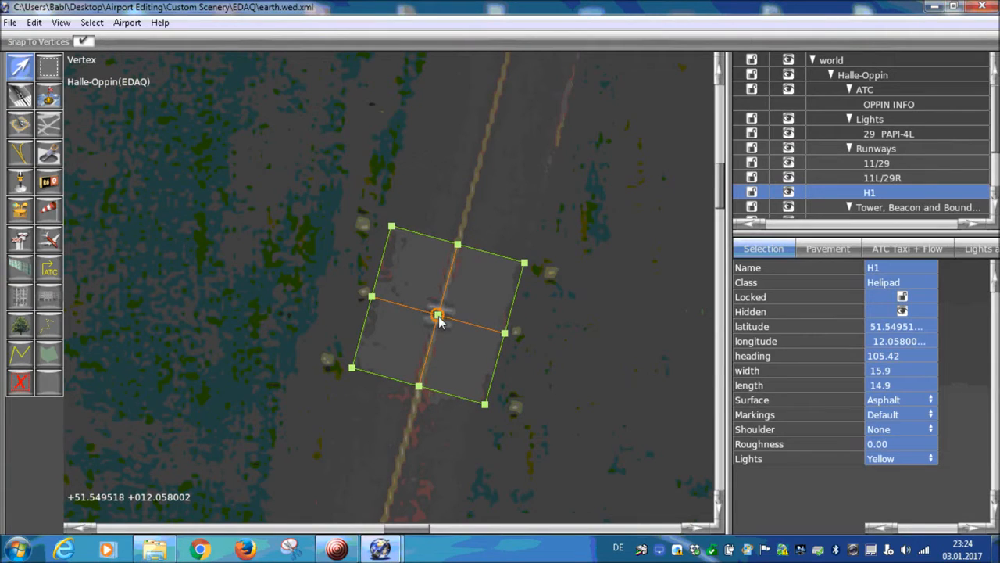
- Compare helipad H1 with the surrounding lights on the orthophoto and keep its lights option at Yellow
scroll(508, 423, up, 2)
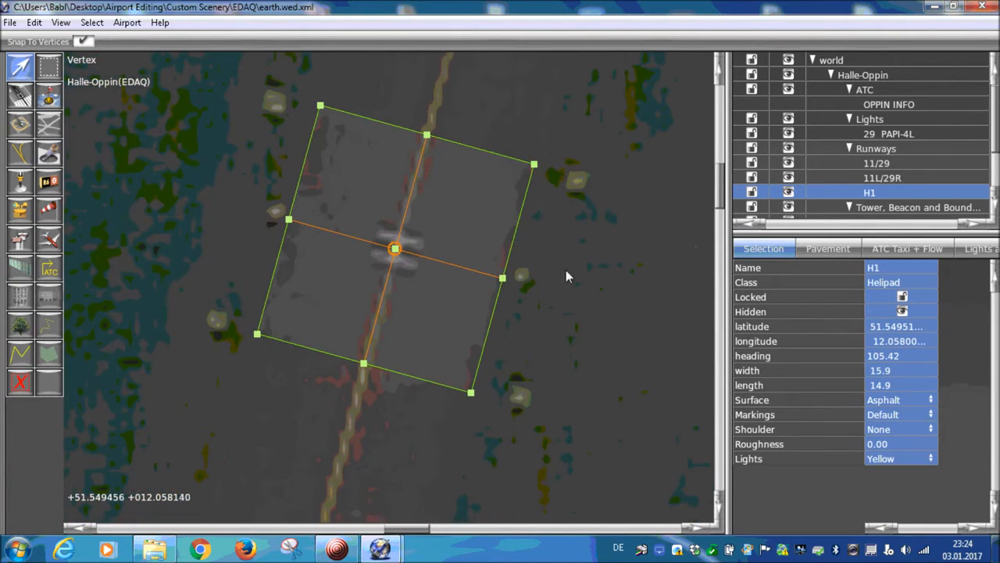
click(219, 303)
click(295, 283)
click(889, 461)
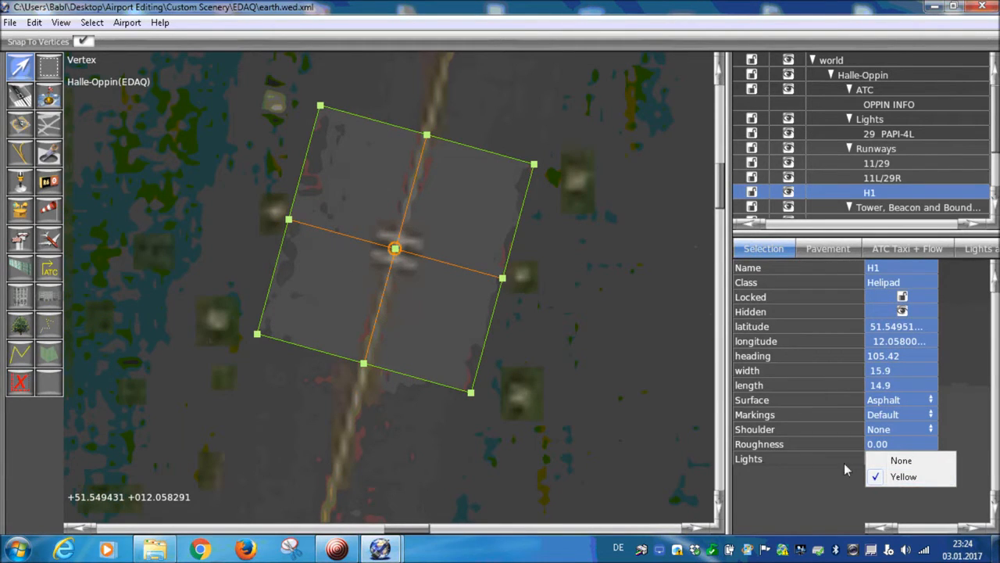
click(896, 478)
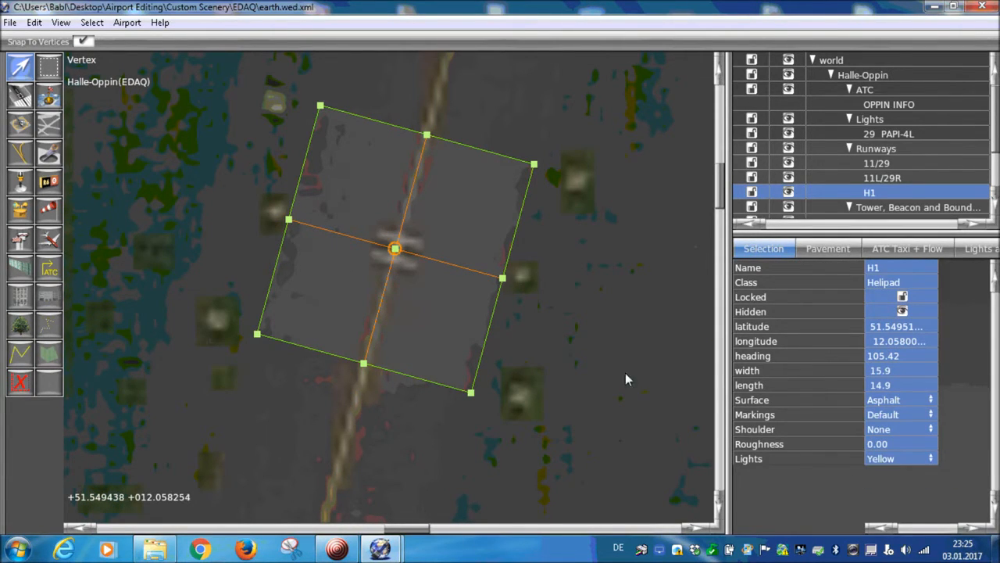
- Collapse the Runways group in the hierarchy and lock it
scroll(656, 223, down, 4)
scroll(636, 244, down, 4)
right_drag(561, 157, 337, 313)
scroll(437, 289, down, 3)
right_drag(486, 203, 457, 280)
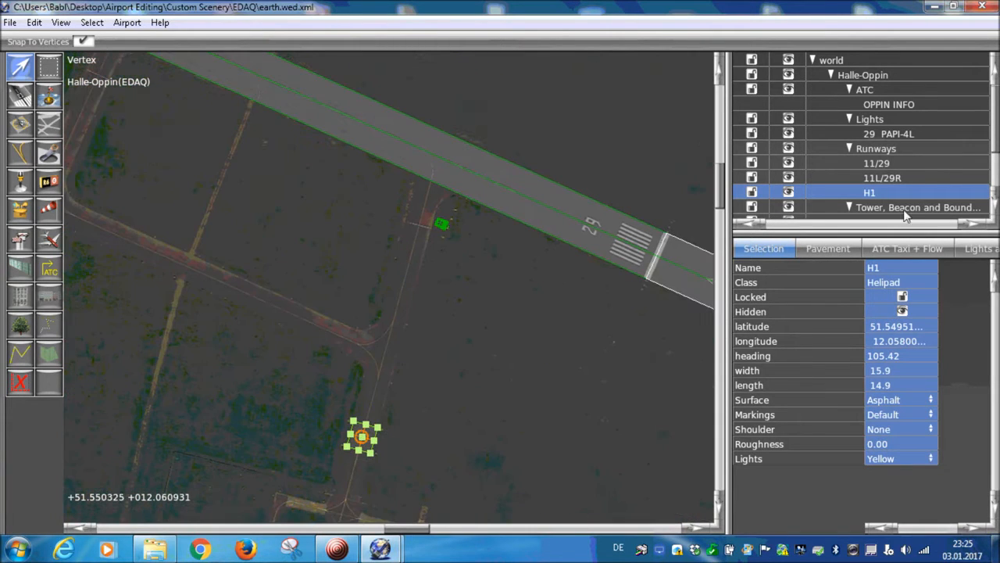
click(850, 148)
click(753, 152)
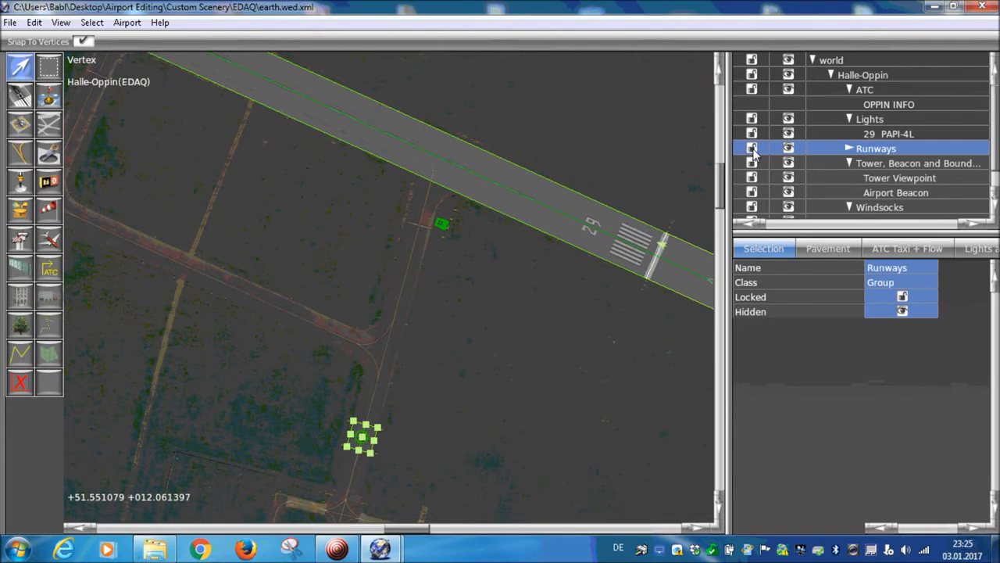
click(752, 149)
- Survey the taxiways, apron, hangars and buildings south of runway 11/29 on the orthophoto
scroll(484, 313, down, 3)
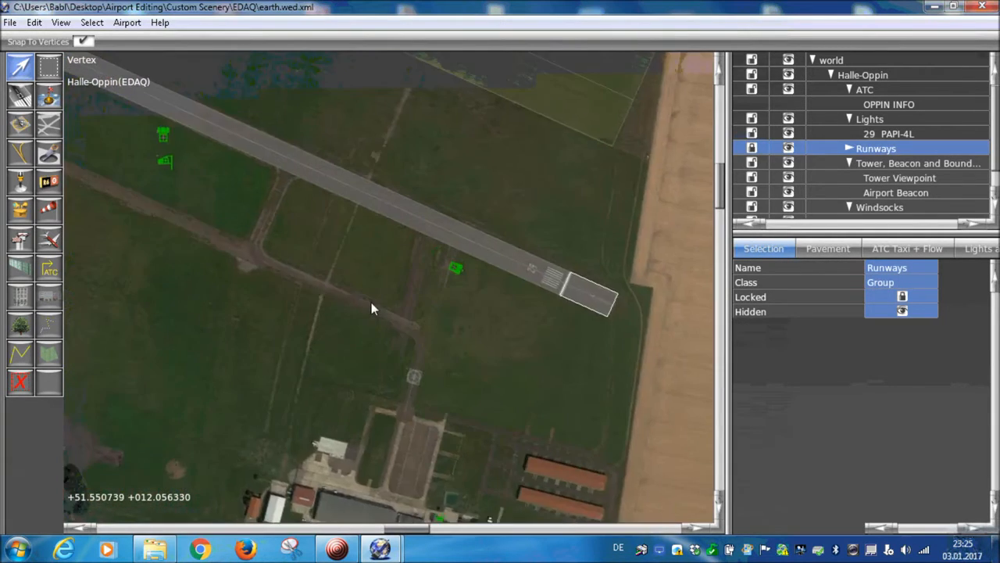
scroll(386, 313, up, 2)
scroll(386, 313, up, 2)
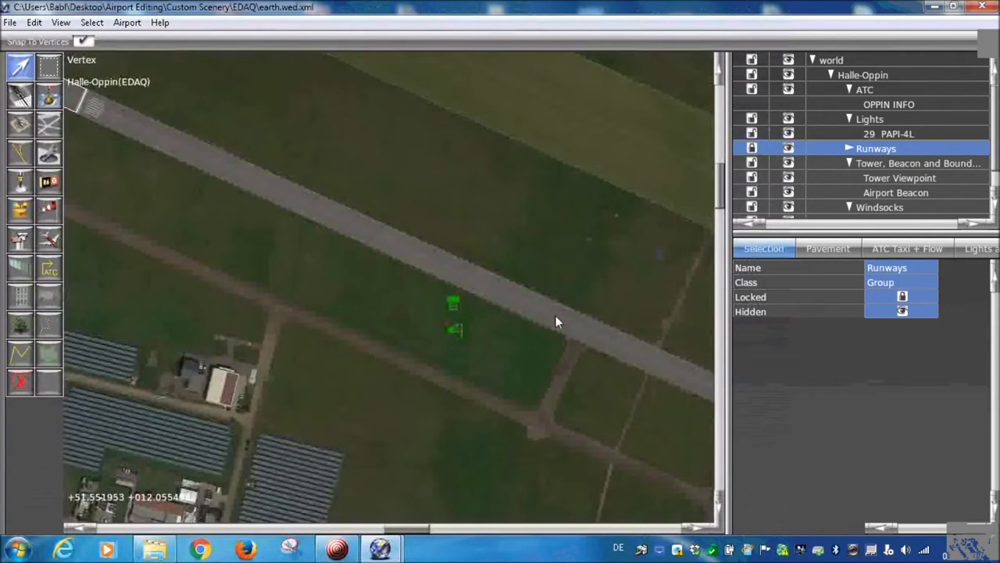
right_drag(556, 316, 612, 192)
scroll(464, 304, down, 2)
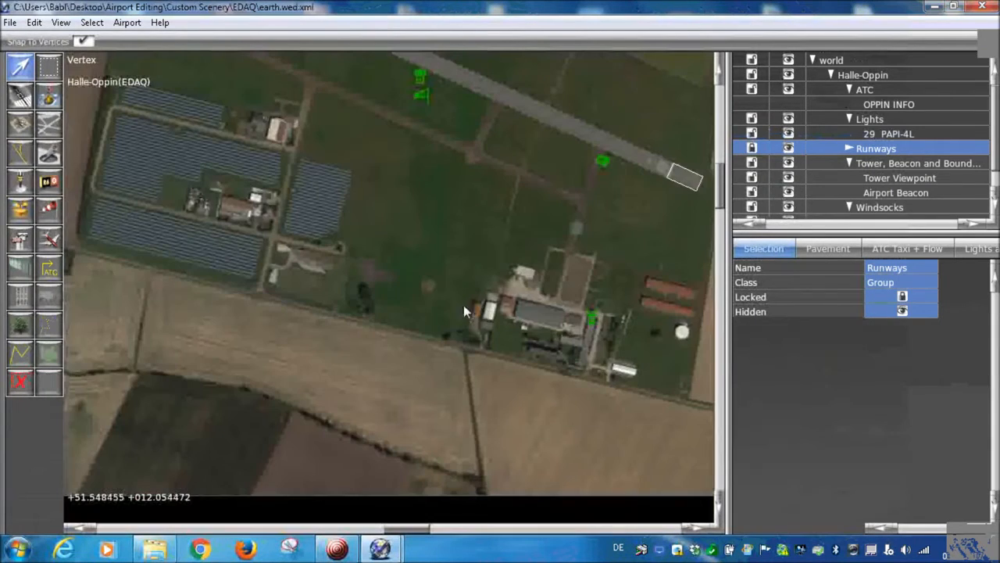
scroll(592, 318, up, 8)
right_drag(591, 319, 402, 295)
scroll(284, 335, down, 3)
right_drag(111, 318, 267, 290)
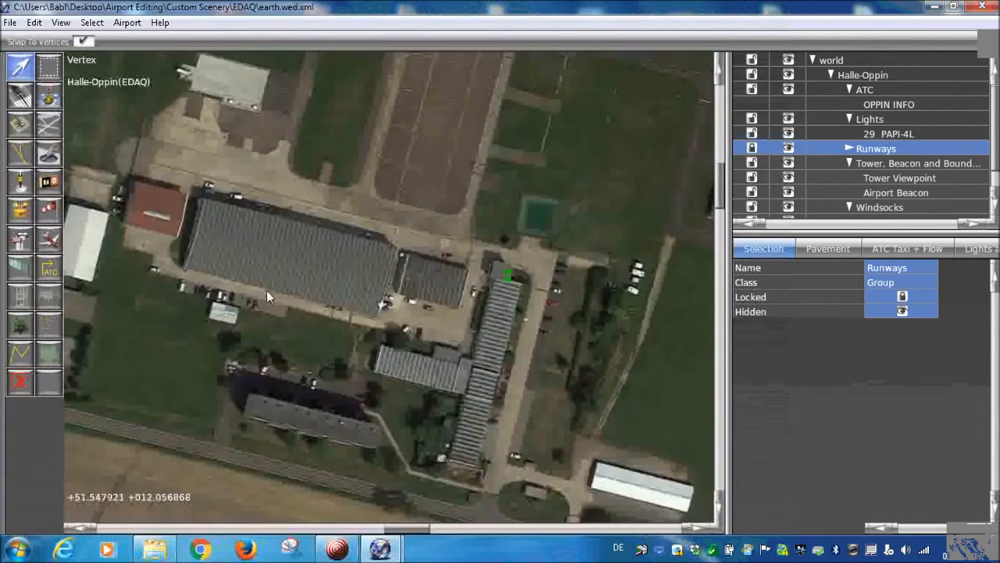
- Examine the buildings beside the solar fields on the orthophoto and return to the hangar and apron area
right_drag(79, 173, 727, 517)
scroll(400, 386, down, 6)
scroll(253, 207, up, 4)
right_drag(253, 207, 384, 298)
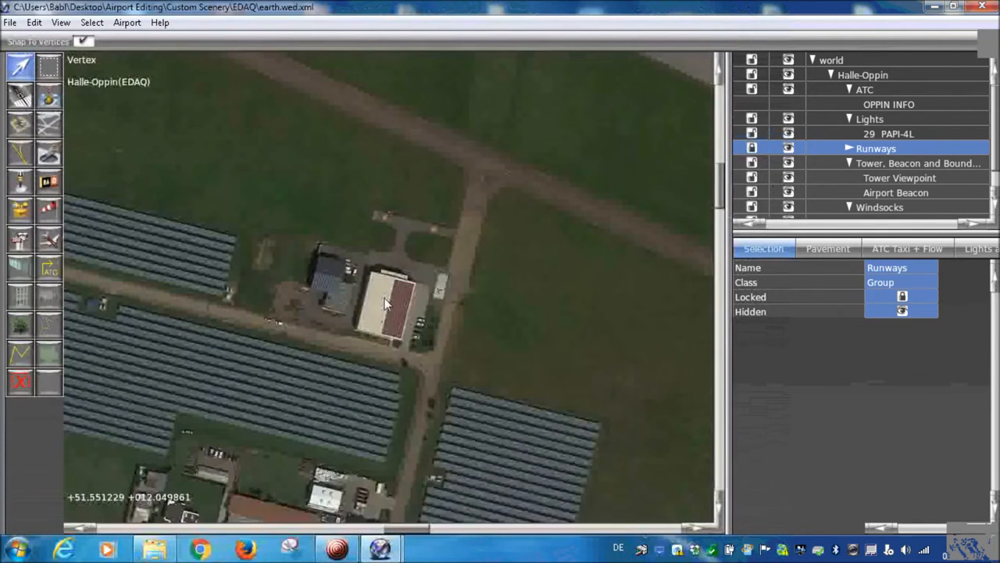
scroll(384, 298, up, 3)
right_drag(325, 508, 363, 323)
scroll(363, 323, down, 4)
right_drag(386, 364, 417, 249)
scroll(416, 248, down, 3)
right_drag(615, 333, 401, 275)
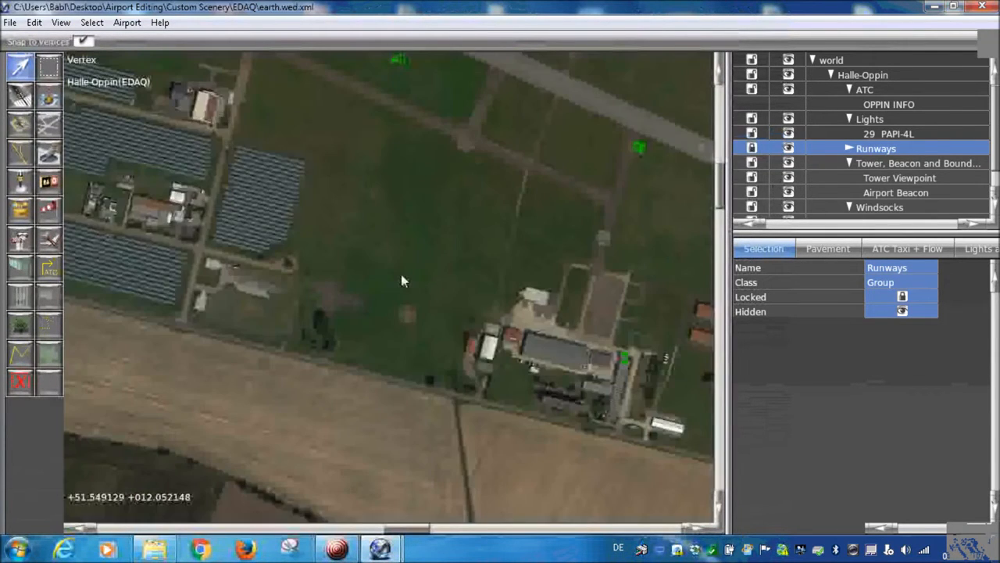
right_drag(618, 357, 404, 368)
scroll(404, 368, up, 3)
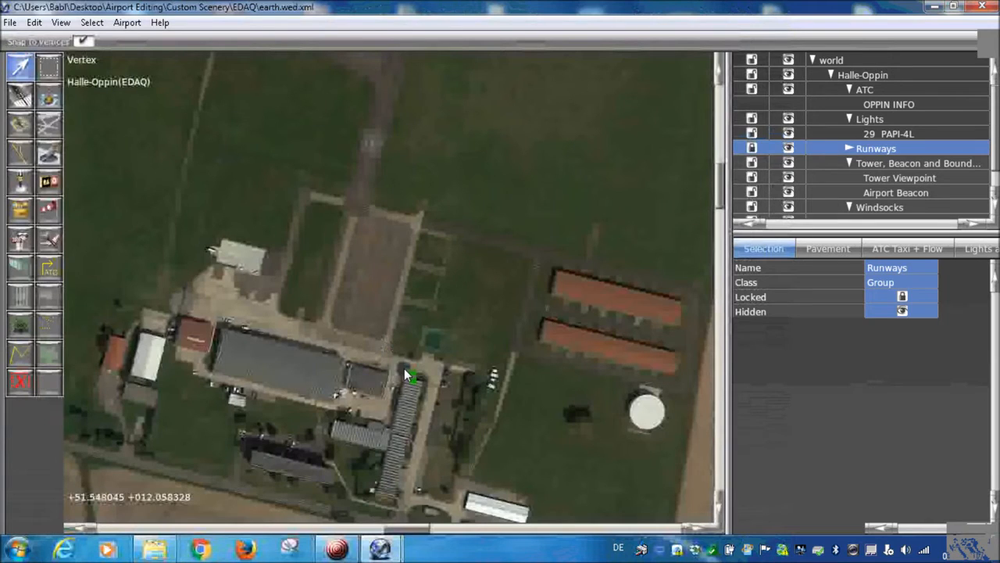
- Select the tower viewpoint and check its position against the tower building on the orthophoto
click(404, 368)
scroll(404, 368, up, 5)
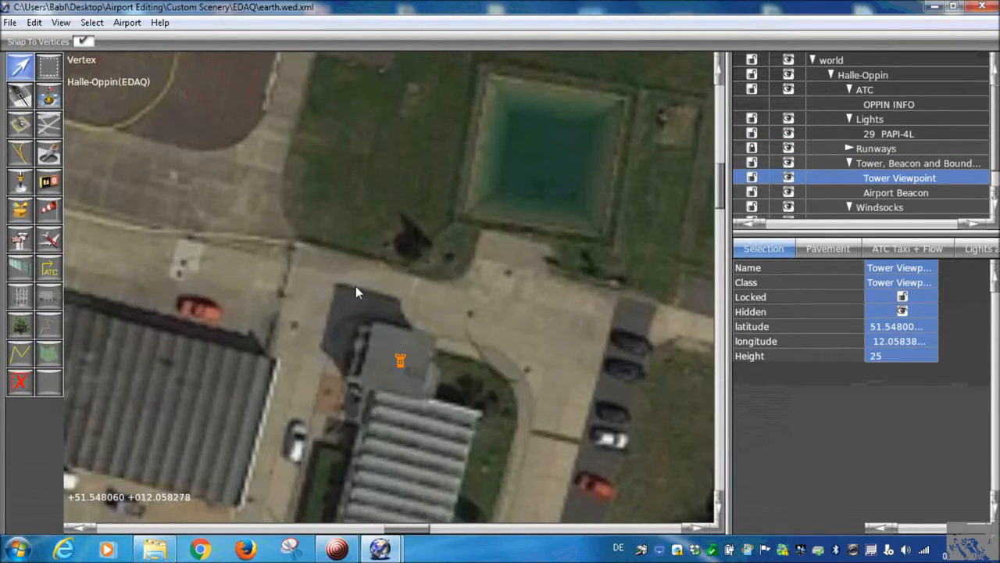
scroll(371, 321, down, 2)
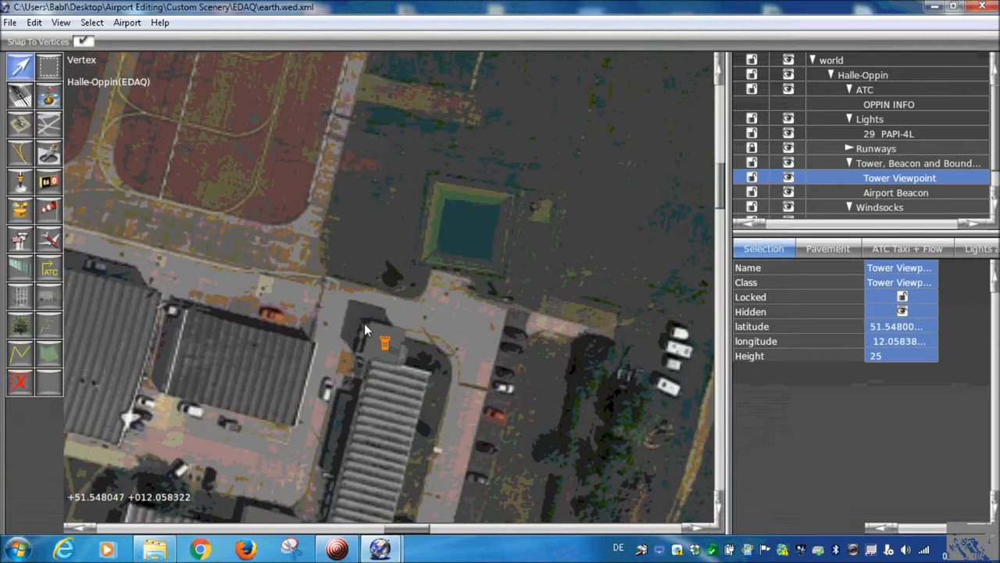
scroll(364, 324, down, 2)
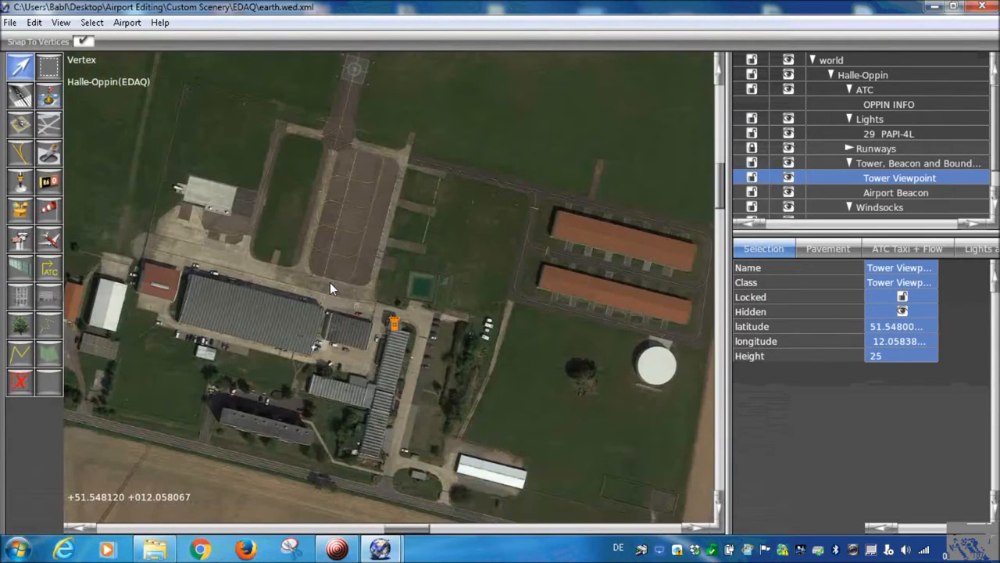
- Move the windsock onto the windsock seen on the orthophoto, between runway 11/29 and the parallel taxiway
middle_drag(117, 82, 360, 311)
middle_drag(221, 170, 386, 304)
scroll(385, 304, down, 3)
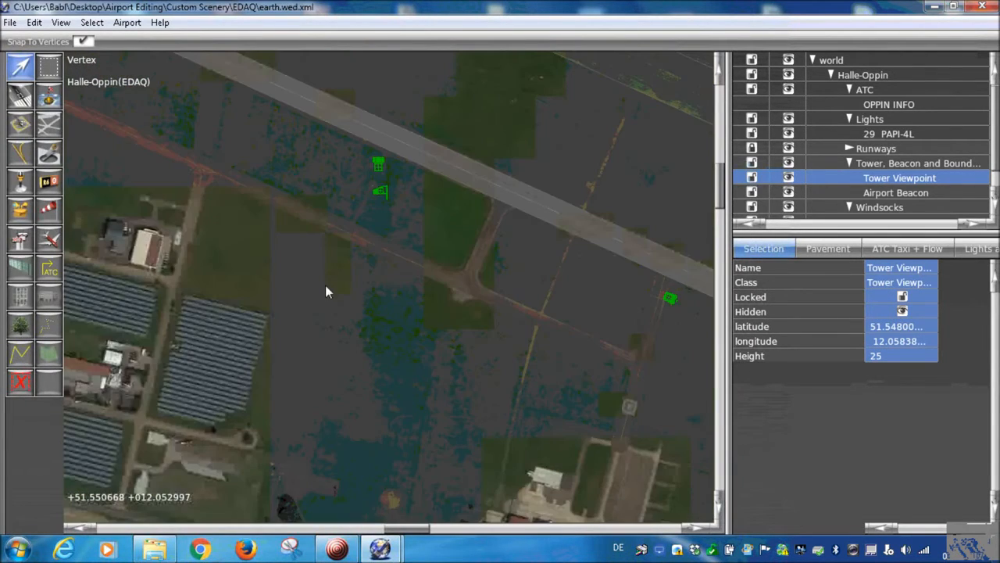
scroll(461, 250, up, 2)
scroll(461, 248, up, 4)
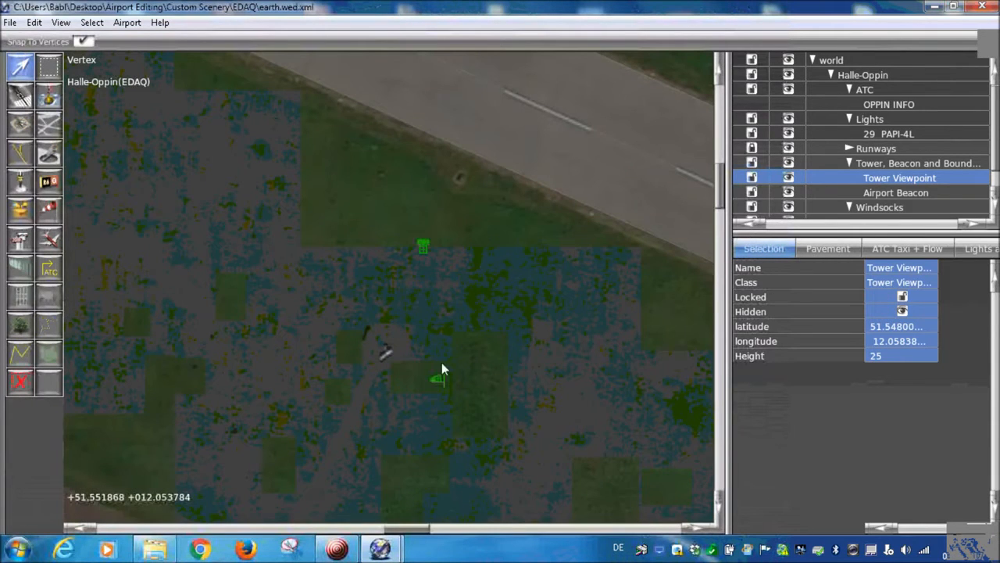
scroll(470, 181, up, 2)
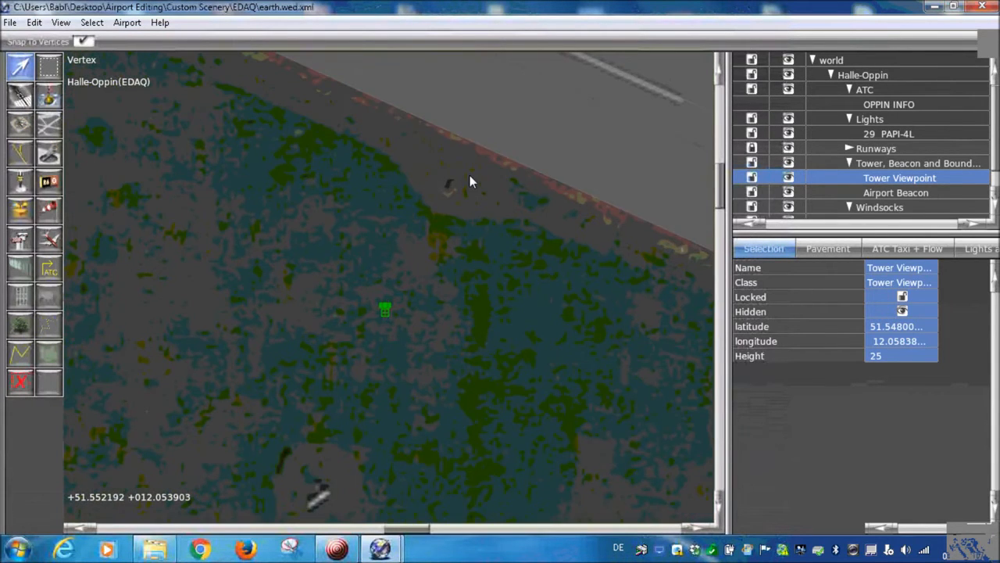
scroll(457, 332, down, 2)
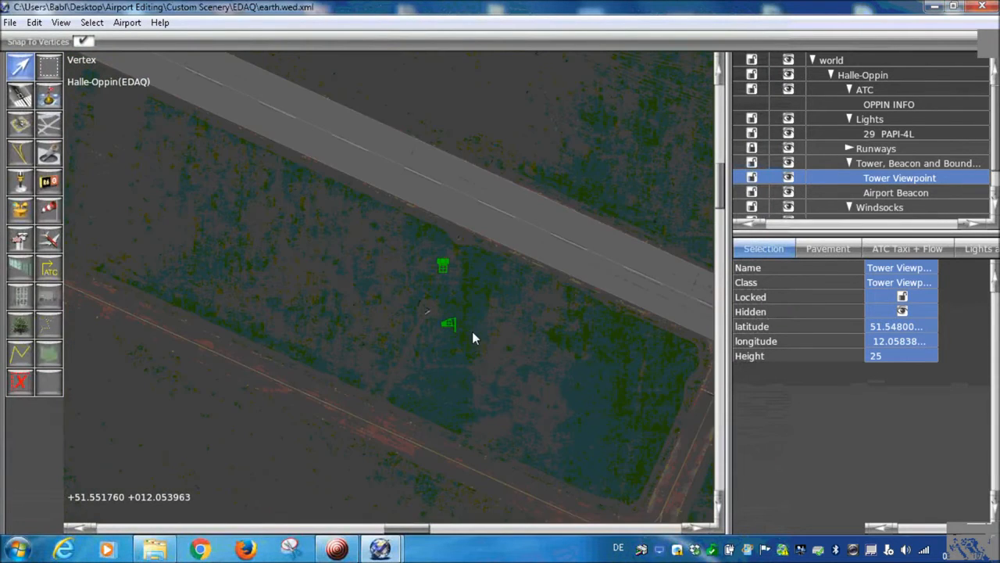
scroll(471, 330, up, 3)
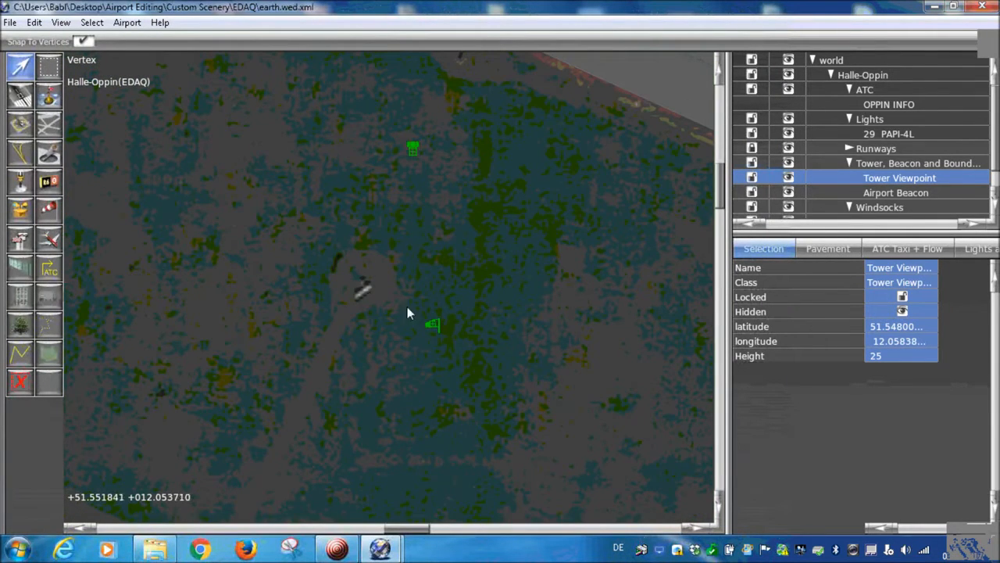
drag(434, 323, 364, 287)
scroll(361, 292, down, 3)
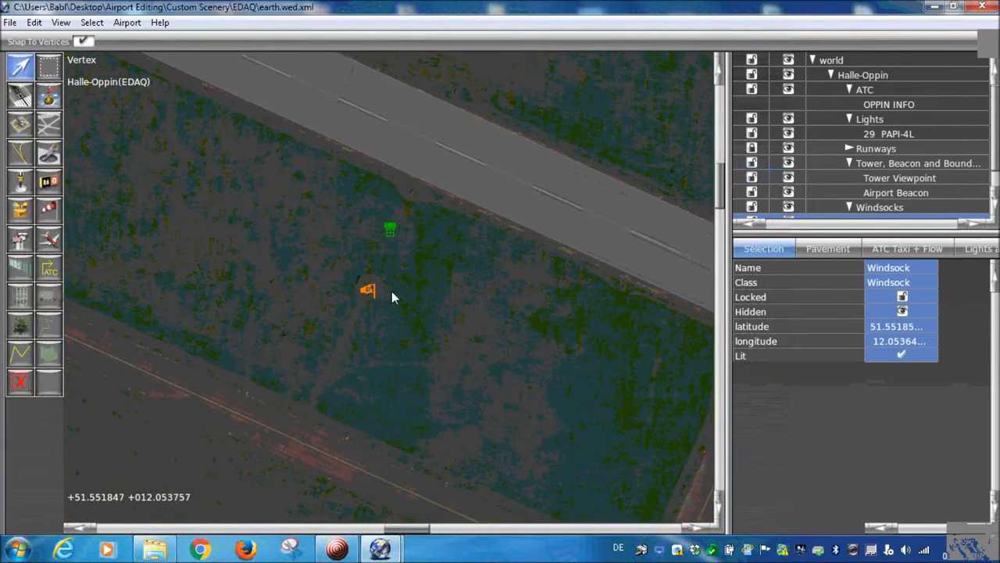
- Move the airport beacon from beside the runway onto the tower building, over the tower viewpoint
scroll(392, 291, down, 1)
click(297, 169)
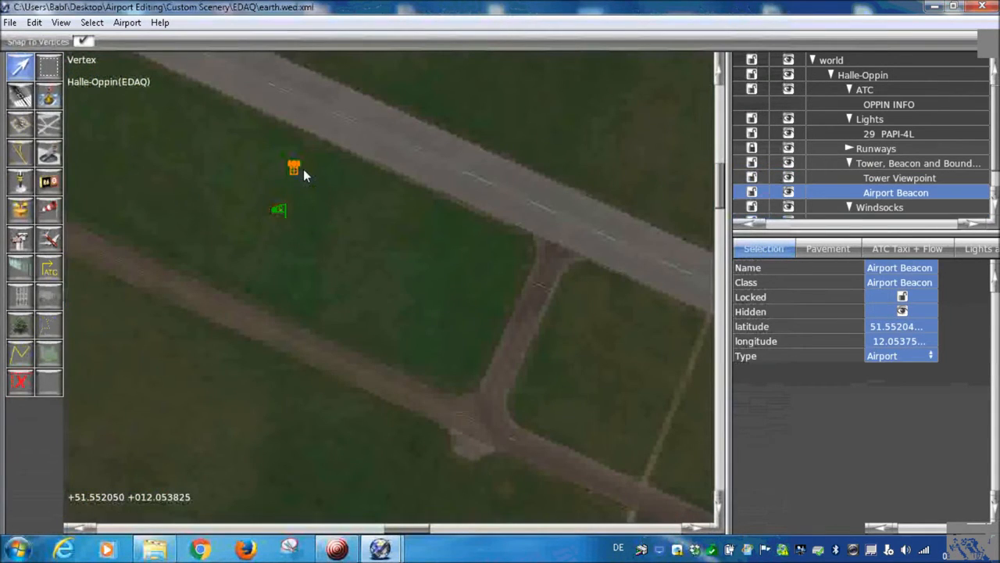
scroll(304, 170, down, 3)
drag(220, 158, 418, 398)
scroll(407, 410, up, 3)
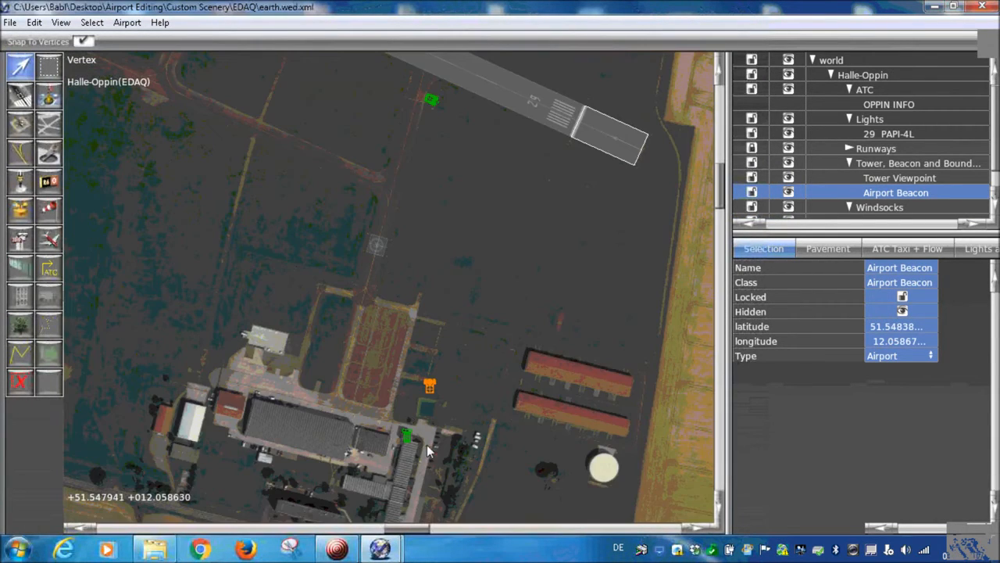
scroll(427, 445, up, 3)
mouse_move(432, 268)
mouse_down()
mouse_move(373, 328)
mouse_move(364, 323)
mouse_up()
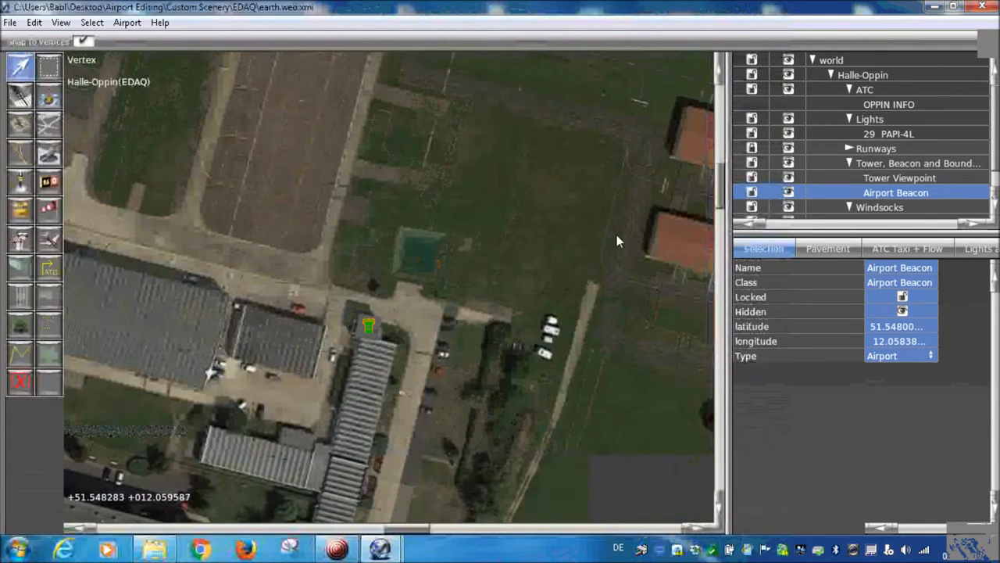
- Activate the Boundary tool and keep its markings option at ILS Hold (Black)
scroll(616, 234, down, 3)
scroll(458, 288, down, 2)
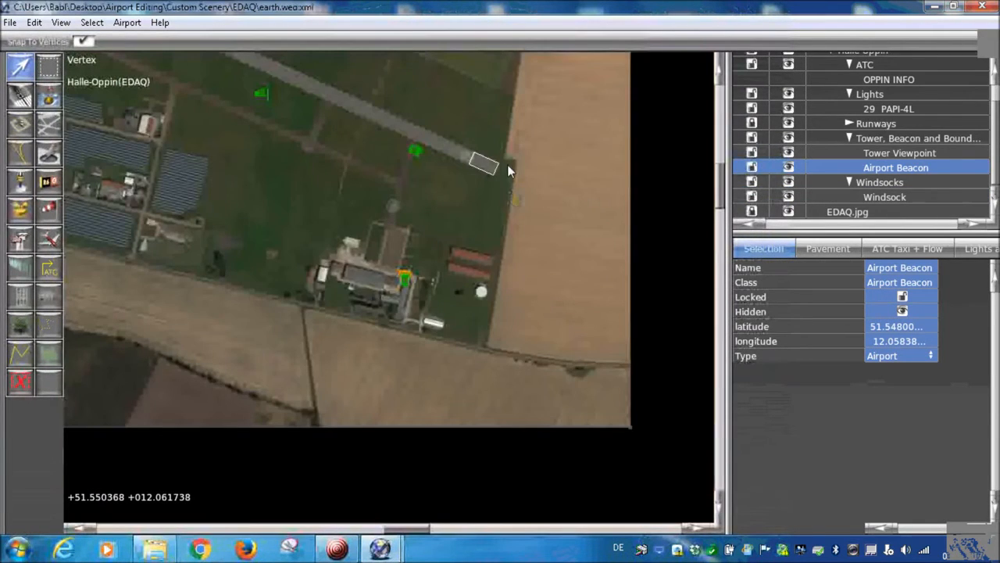
right_drag(507, 166, 492, 305)
right_drag(575, 164, 591, 219)
scroll(887, 174, up, 1)
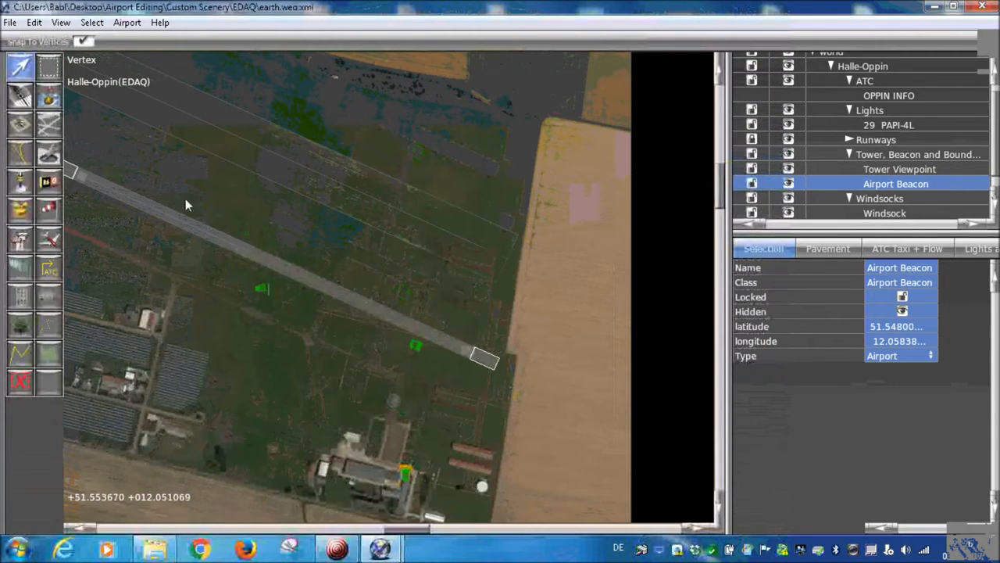
click(19, 268)
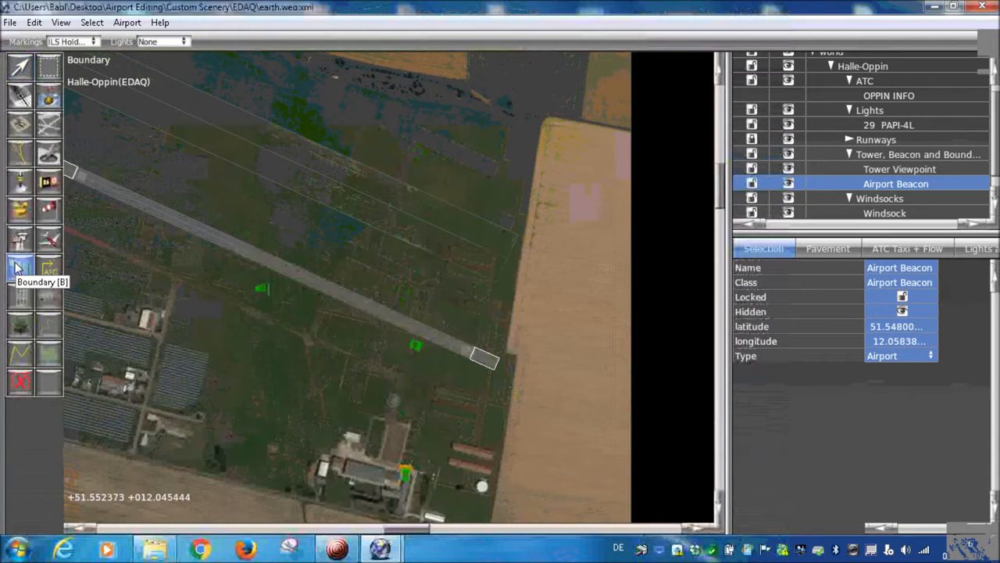
click(93, 42)
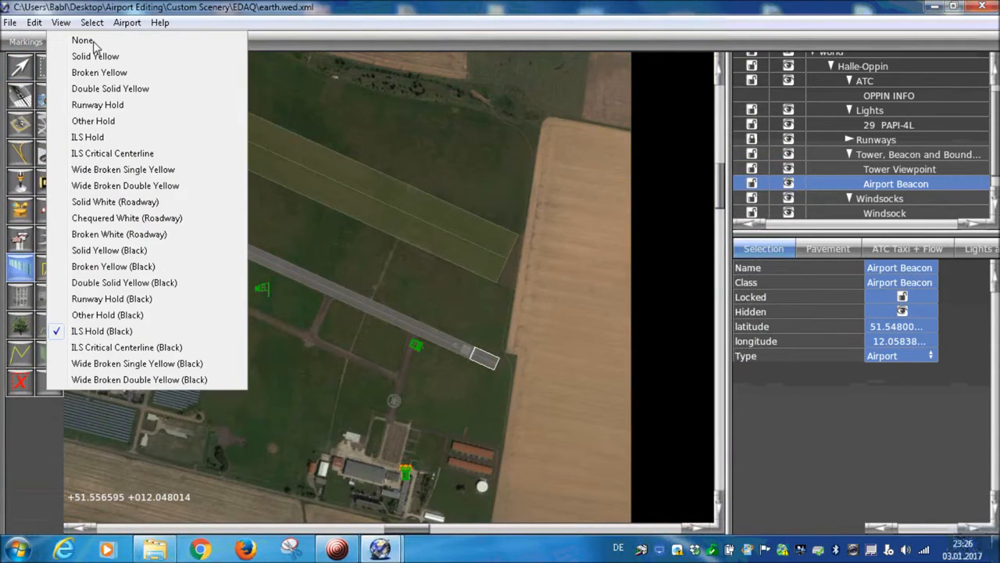
click(141, 336)
- Start the airport boundary at the field corner beyond the runway 29 end and run it about 523 m to the northeast field corner
scroll(533, 355, up, 5)
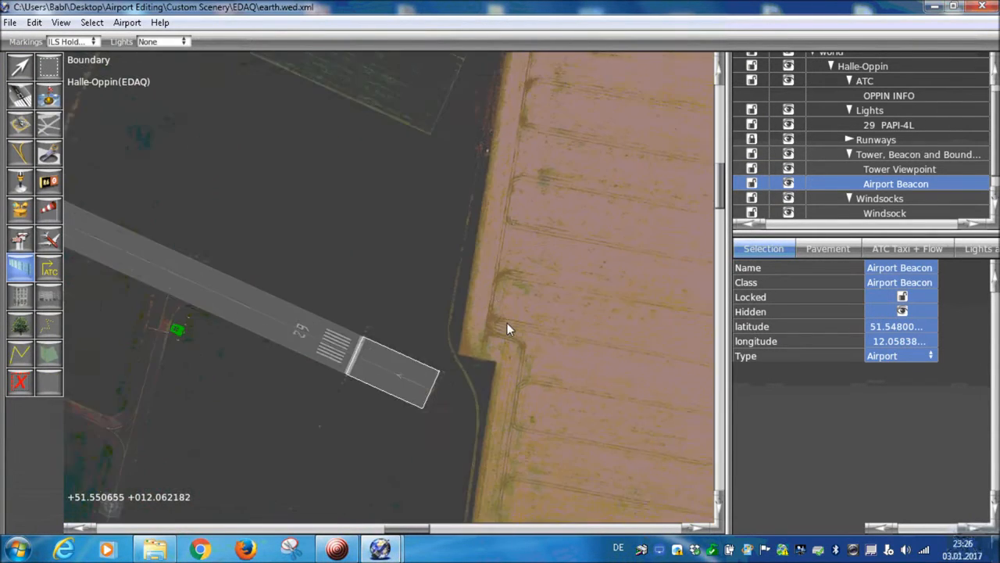
scroll(460, 376, up, 2)
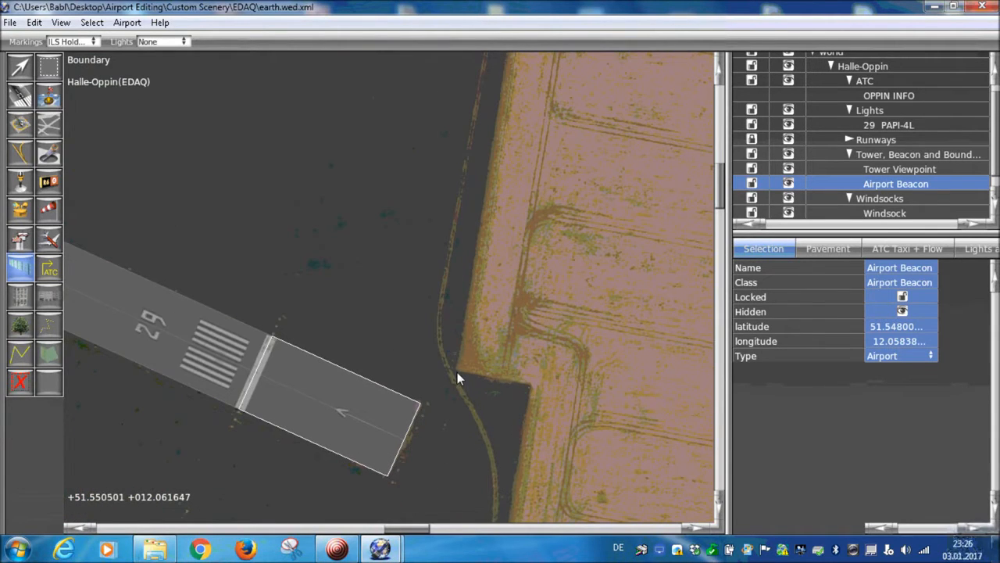
scroll(457, 372, down, 3)
scroll(470, 352, up, 1)
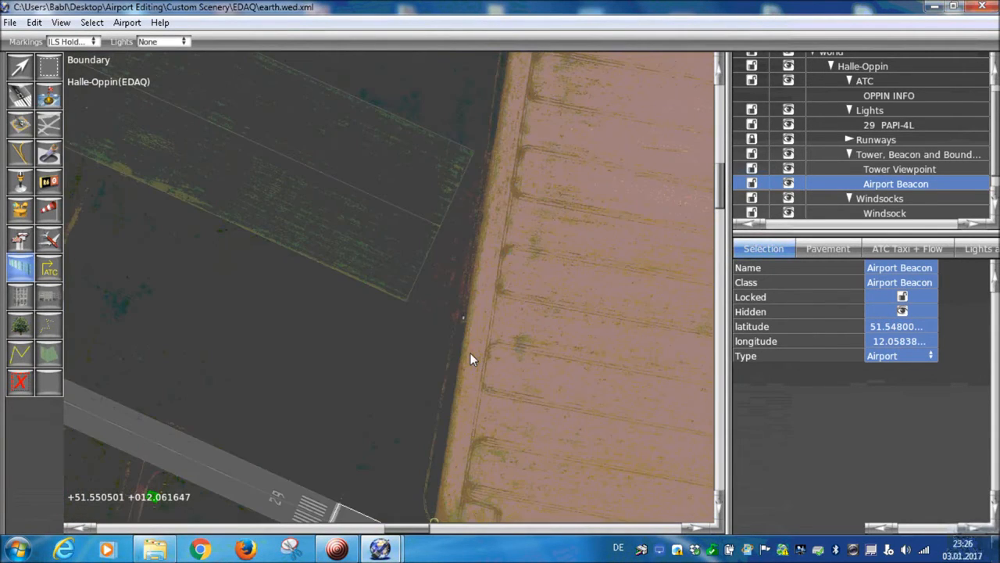
scroll(503, 199, up, 2)
scroll(503, 203, down, 1)
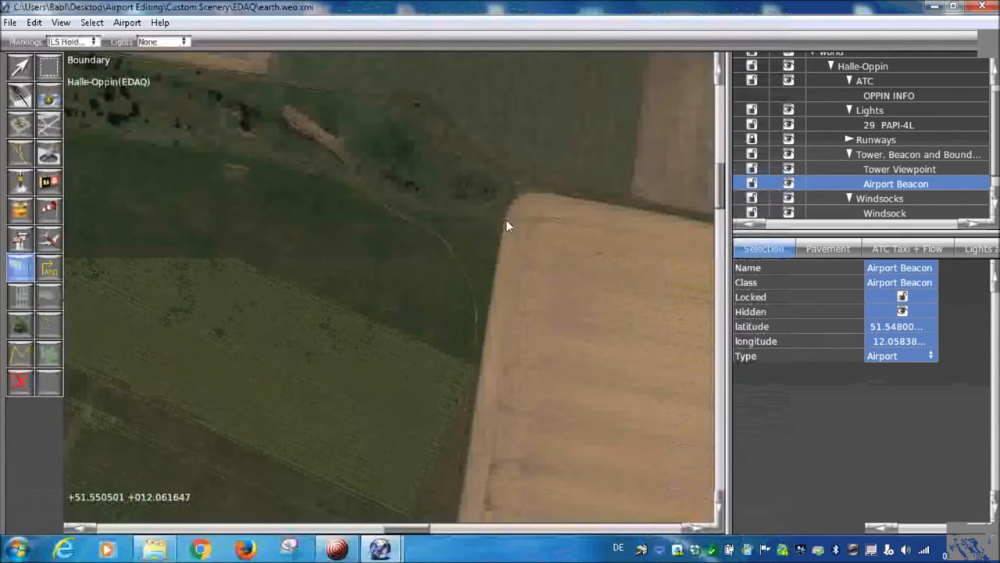
click(507, 221)
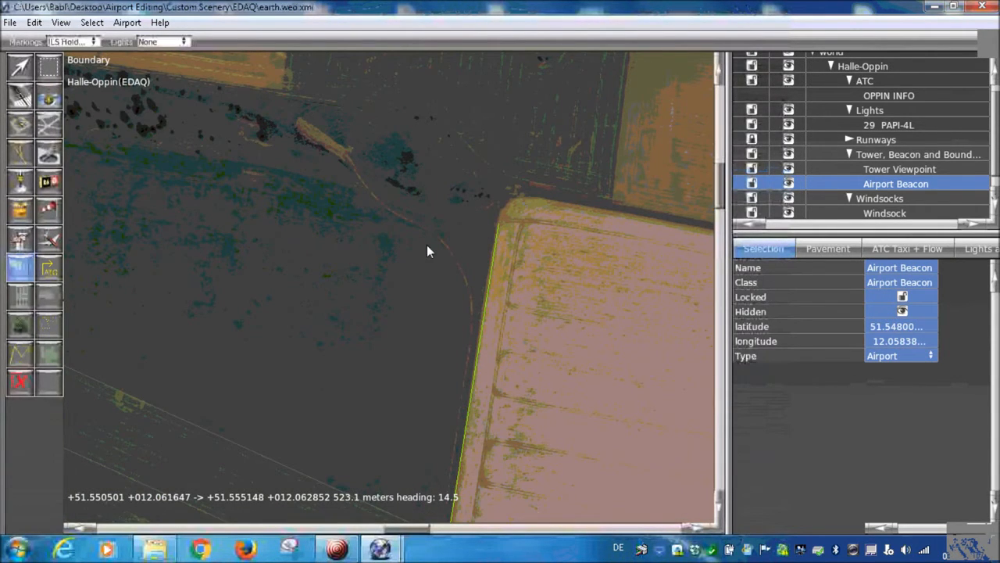
- Continue the boundary west along the northern edge with segments of about 376 m and 602 m, past the small marked strip
scroll(426, 244, down, 1)
scroll(675, 338, up, 1)
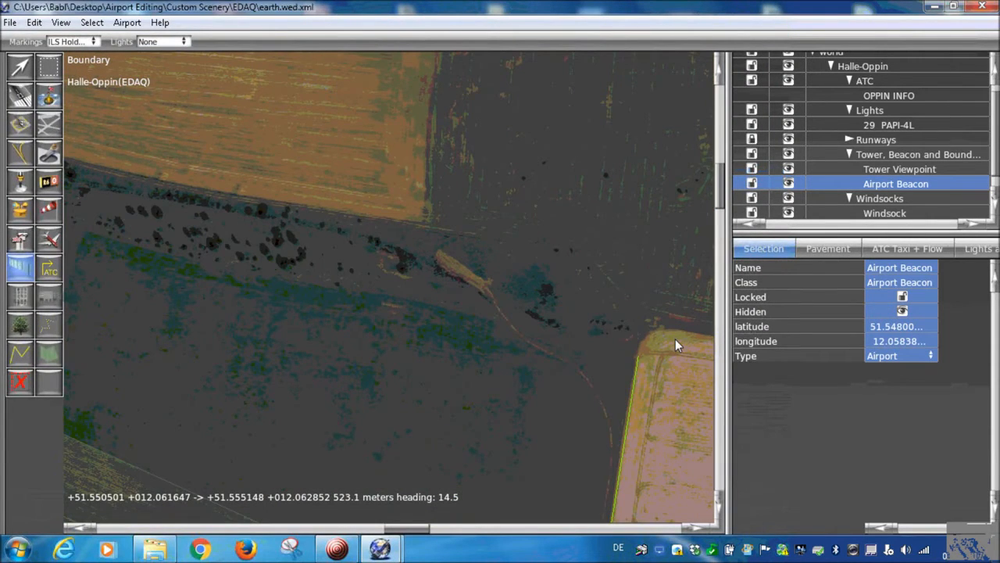
click(675, 343)
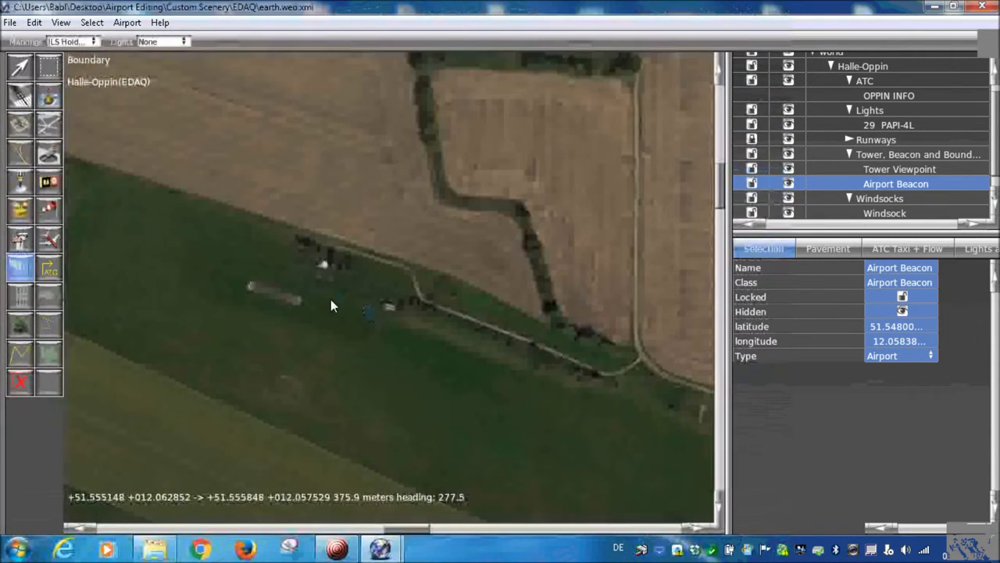
scroll(330, 300, up, 1)
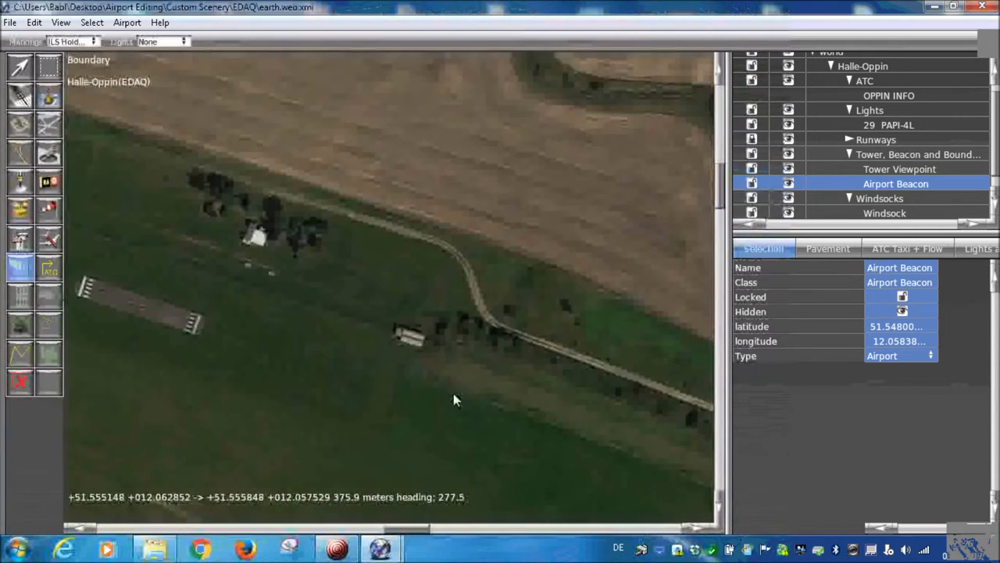
scroll(406, 367, up, 1)
right_drag(304, 329, 107, 270)
scroll(245, 315, down, 2)
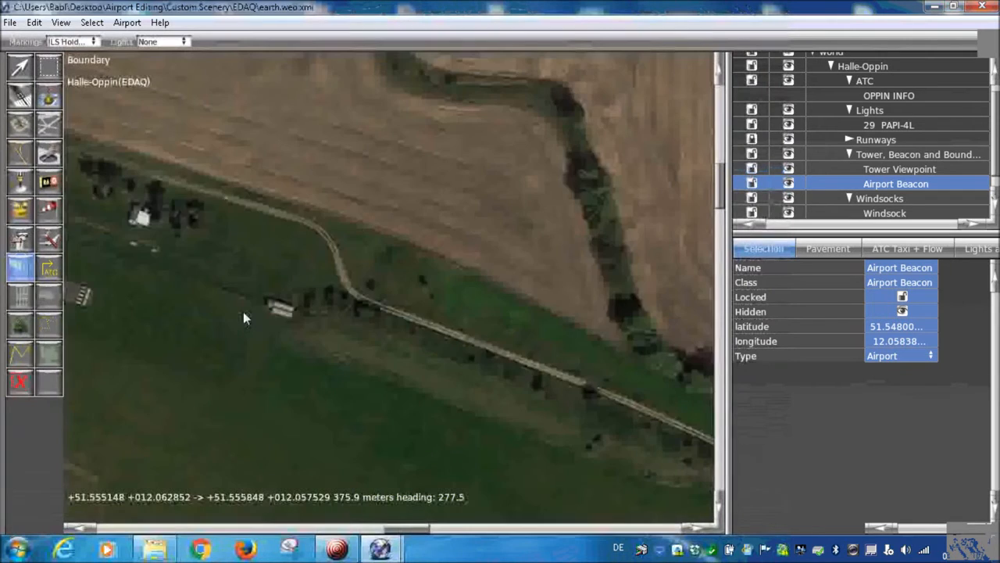
scroll(468, 404, up, 2)
scroll(399, 369, up, 1)
click(398, 369)
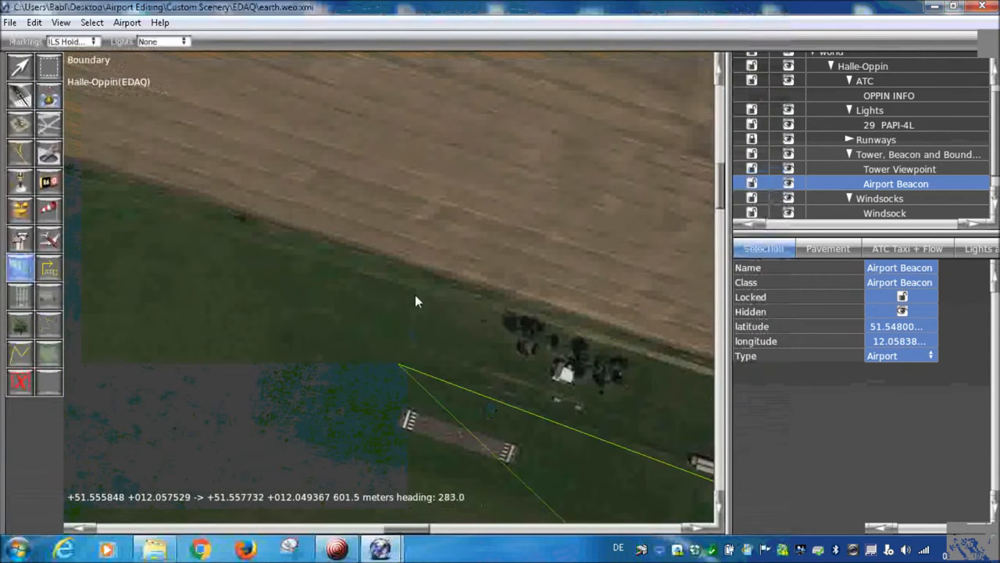
- Step the boundary about 31 m north to the field edge and extend it about 176 m to the northwest corner
click(417, 290)
scroll(488, 311, up, 5)
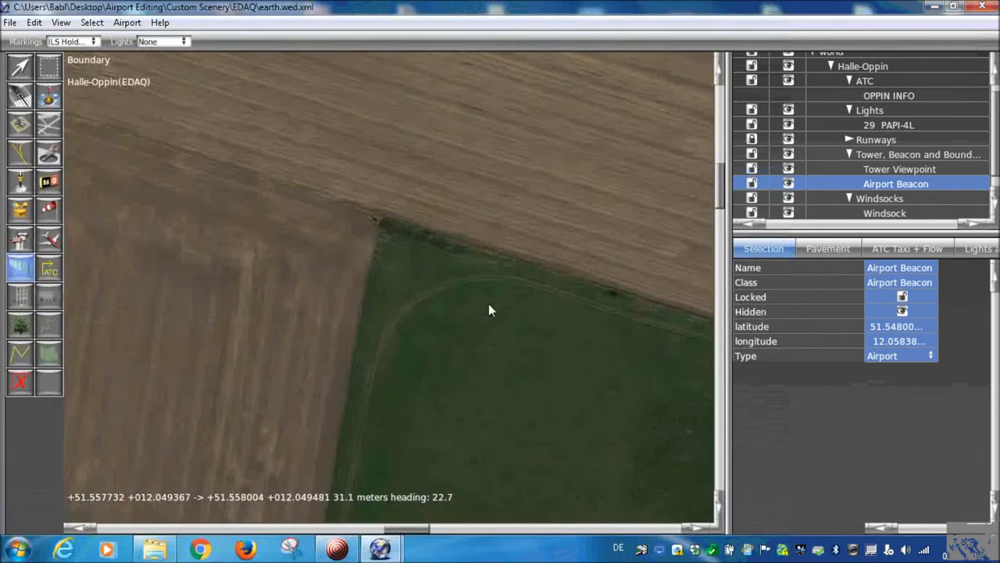
click(379, 235)
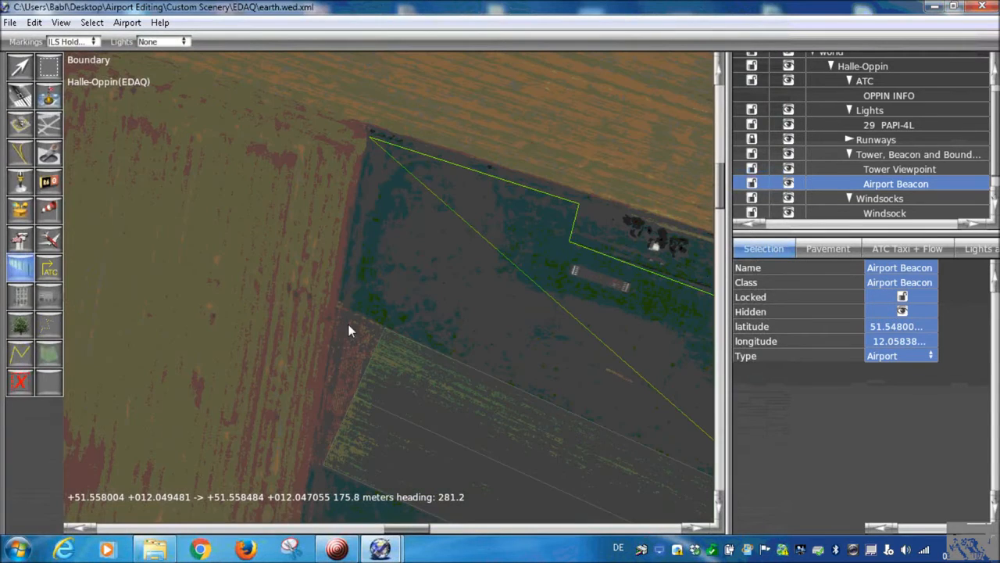
- Trace the boundary down the western field edge, past the runway 11 end and solar fields, to the southwest corner at the road
scroll(343, 367, down, 2)
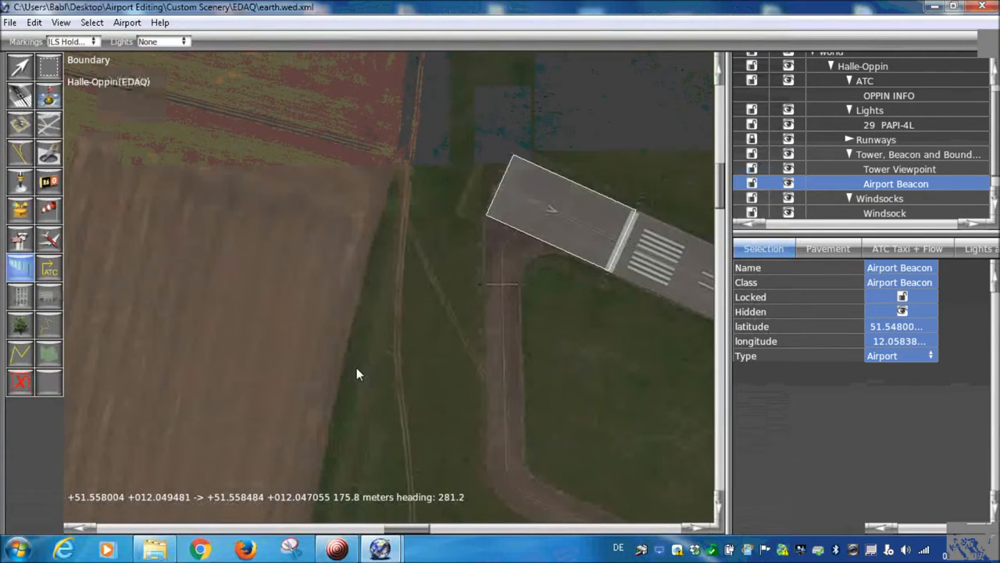
right_drag(387, 208, 364, 301)
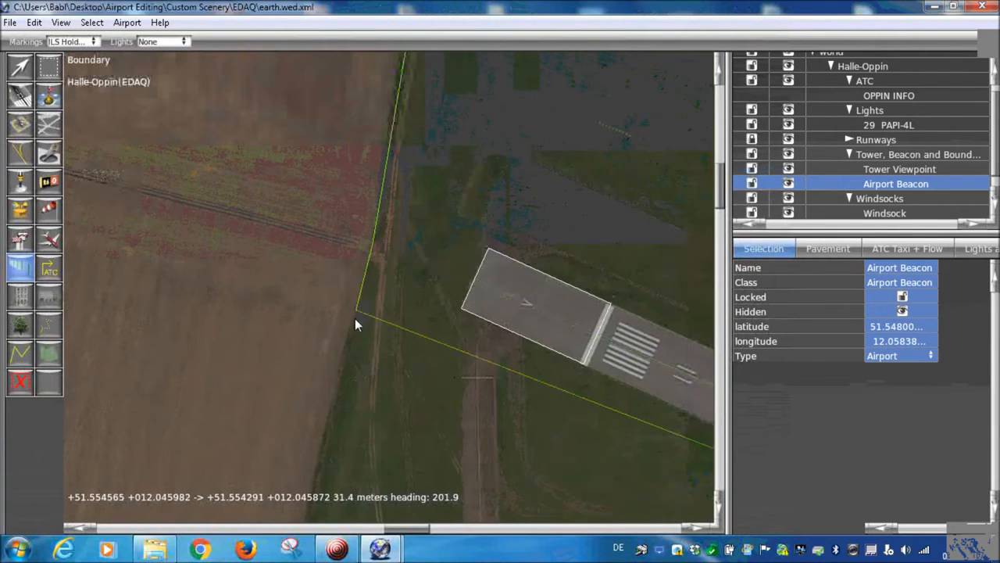
scroll(354, 318, up, 3)
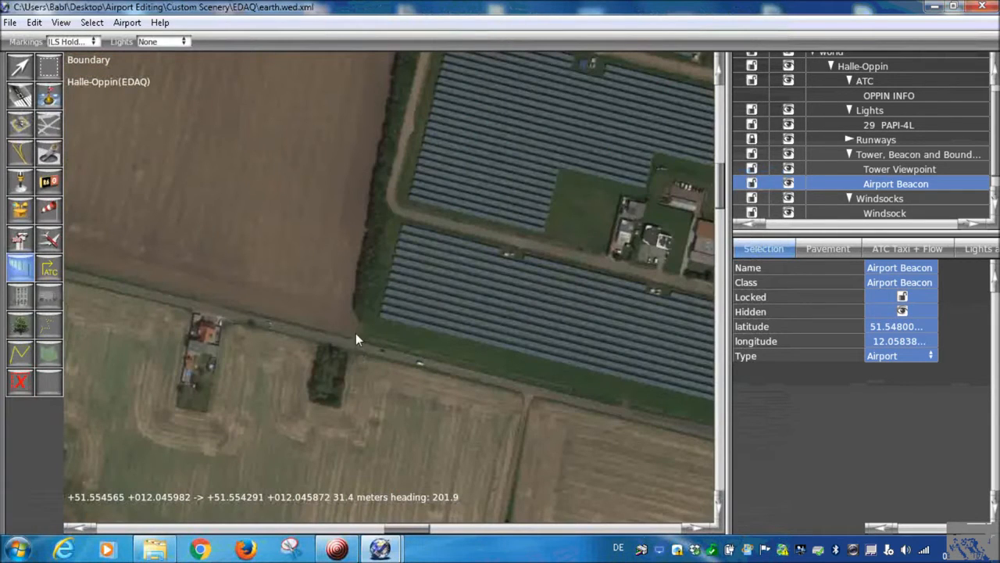
click(356, 344)
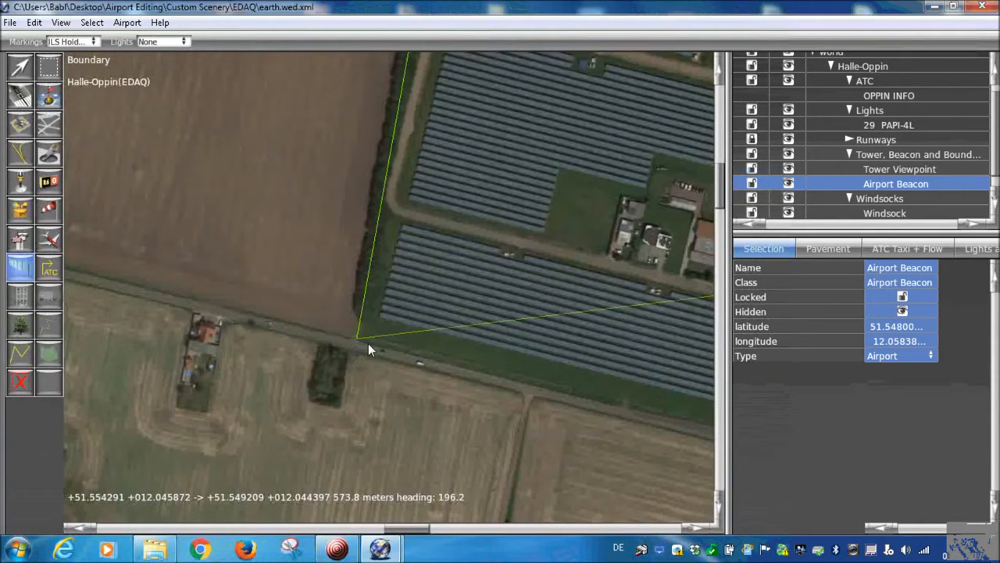
- Extend the boundary about 1188 m along the southern road to the southeast field corner beyond the airport buildings
scroll(368, 343, down, 3)
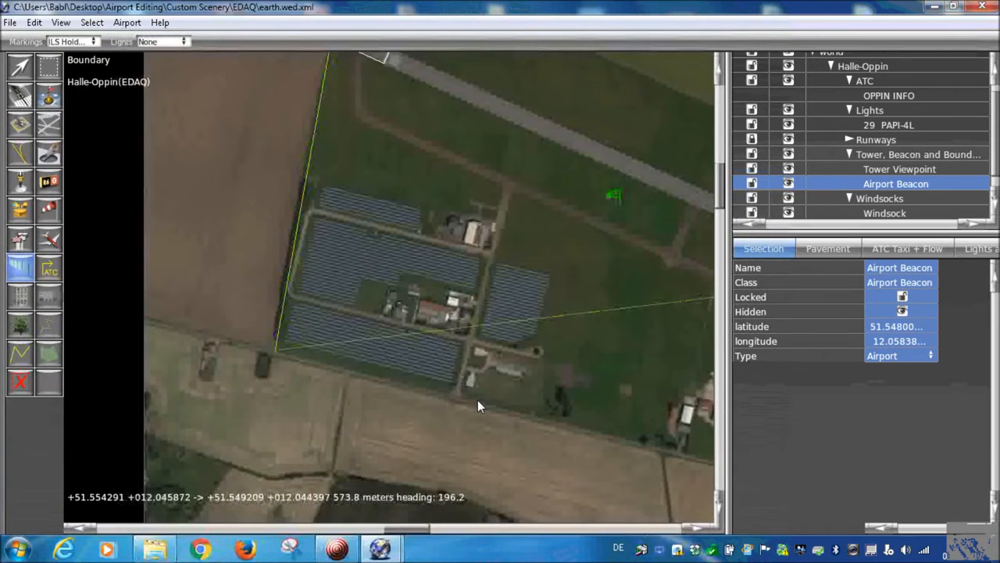
scroll(477, 399, up, 4)
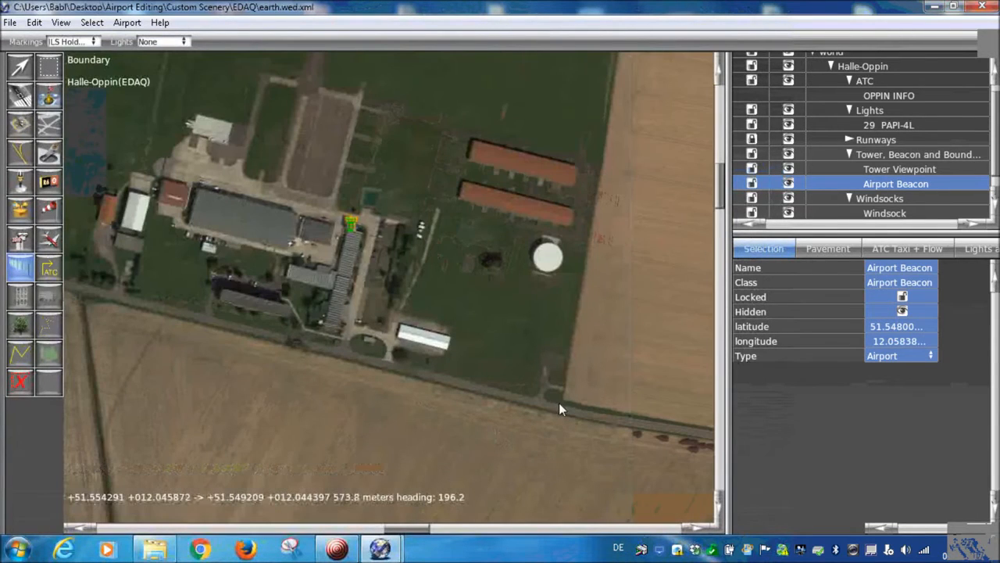
click(562, 405)
right_drag(578, 237, 531, 281)
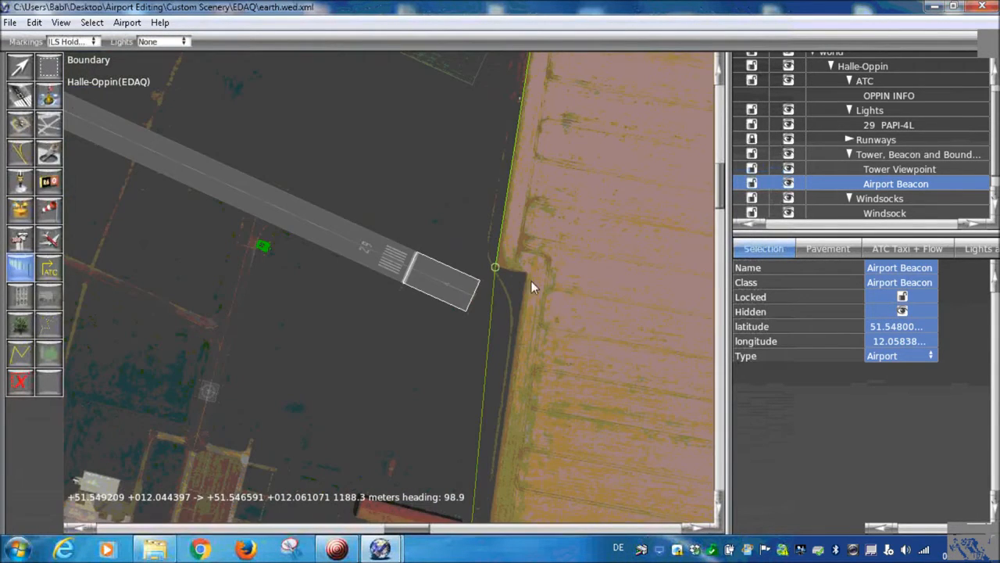
- Extend the boundary about 436 m north along the eastern field edge to the runway 29 end and close it at its starting point
click(526, 273)
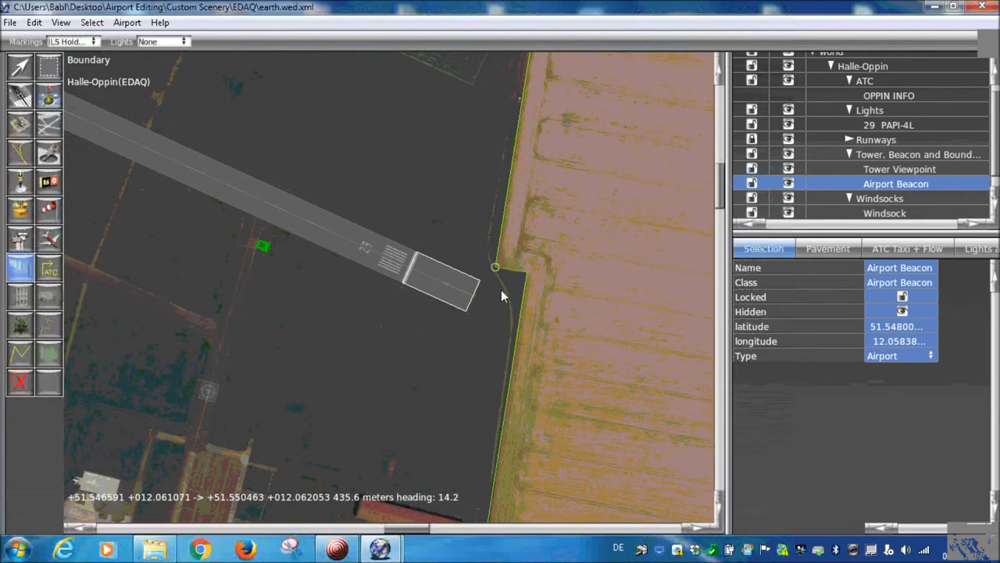
scroll(504, 275, up, 2)
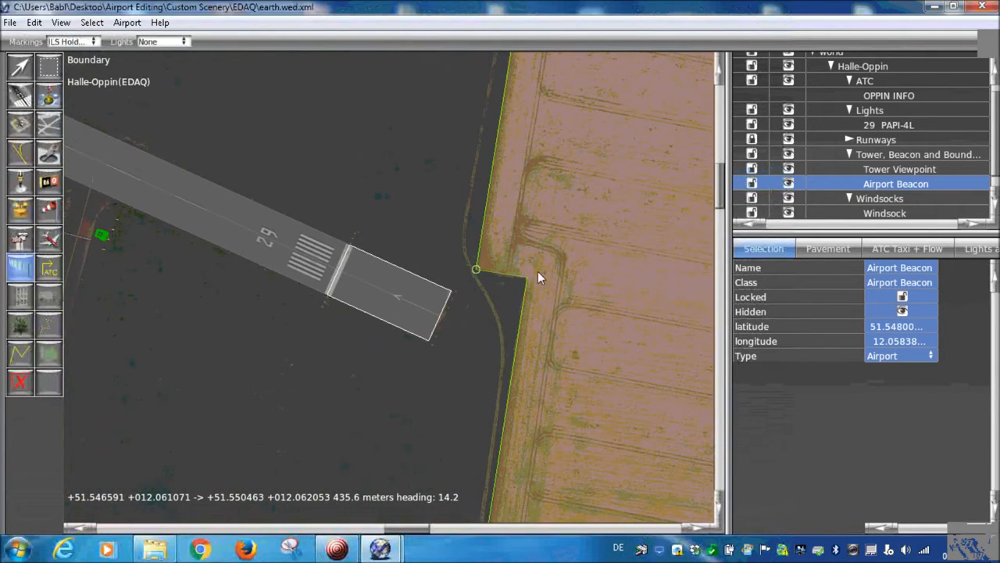
click(477, 268)
- Check the closed airport boundary around the whole field, from the notch beside the runway 29 end to the northwest corner
scroll(460, 232, down, 4)
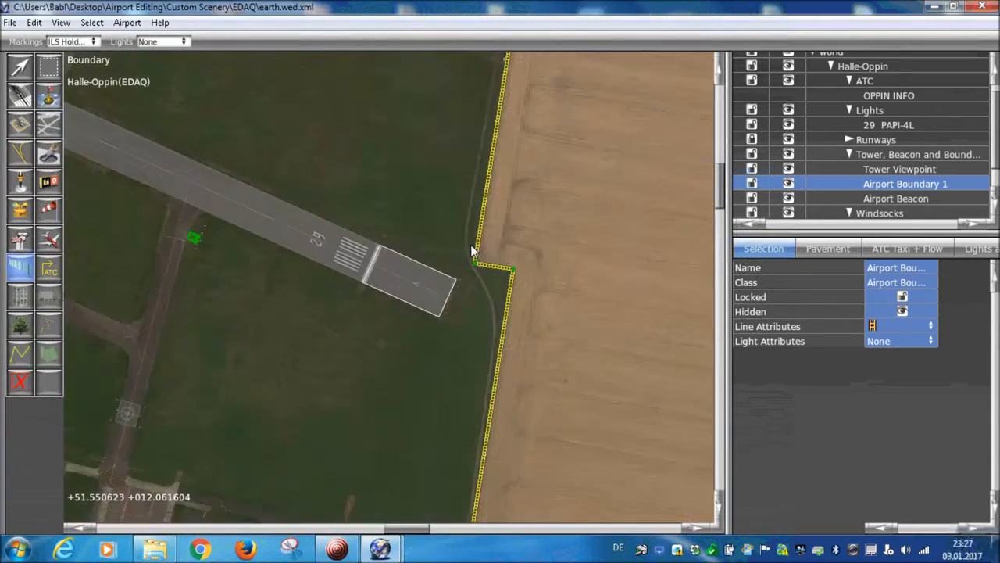
scroll(463, 234, up, 4)
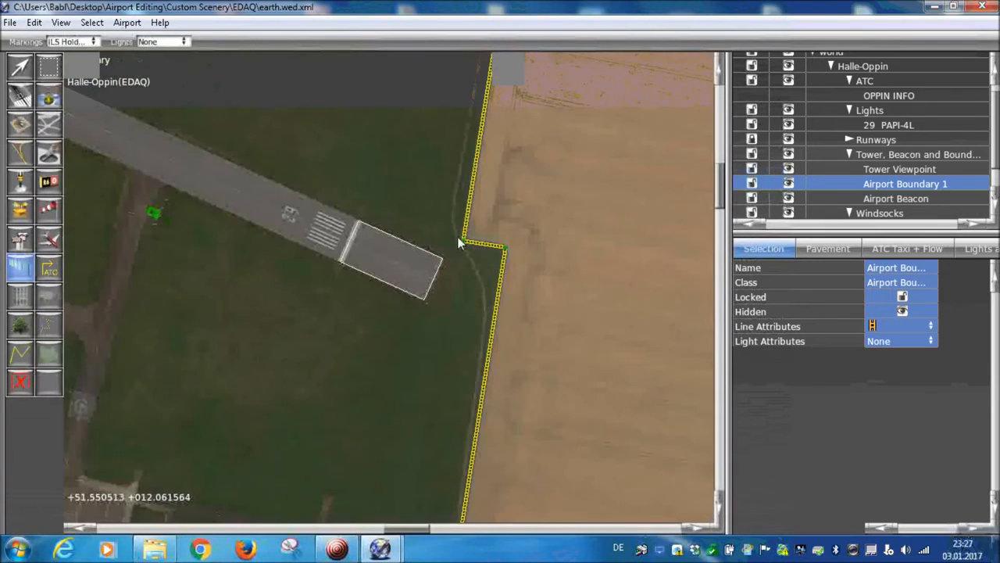
scroll(446, 235, down, 4)
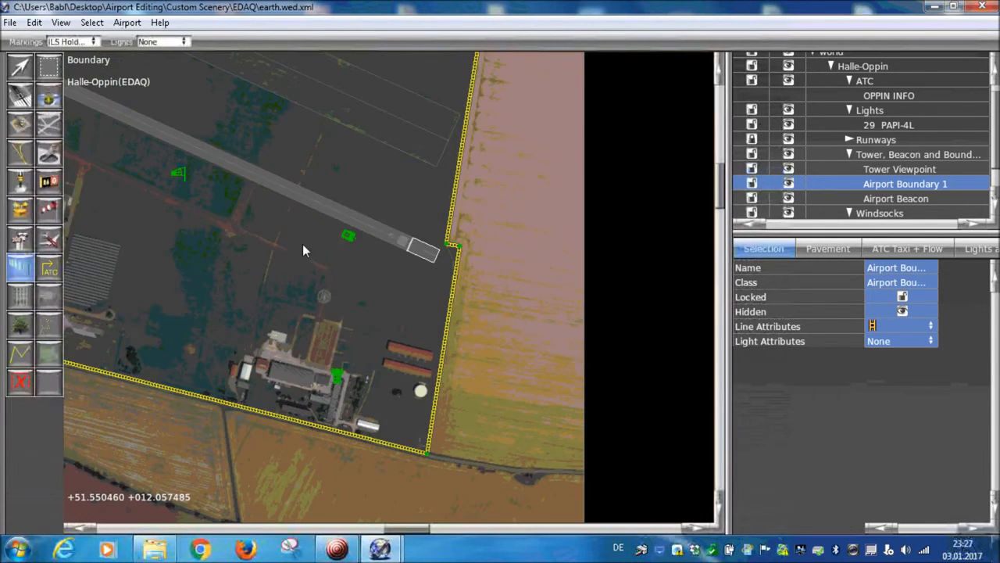
scroll(365, 288, down, 3)
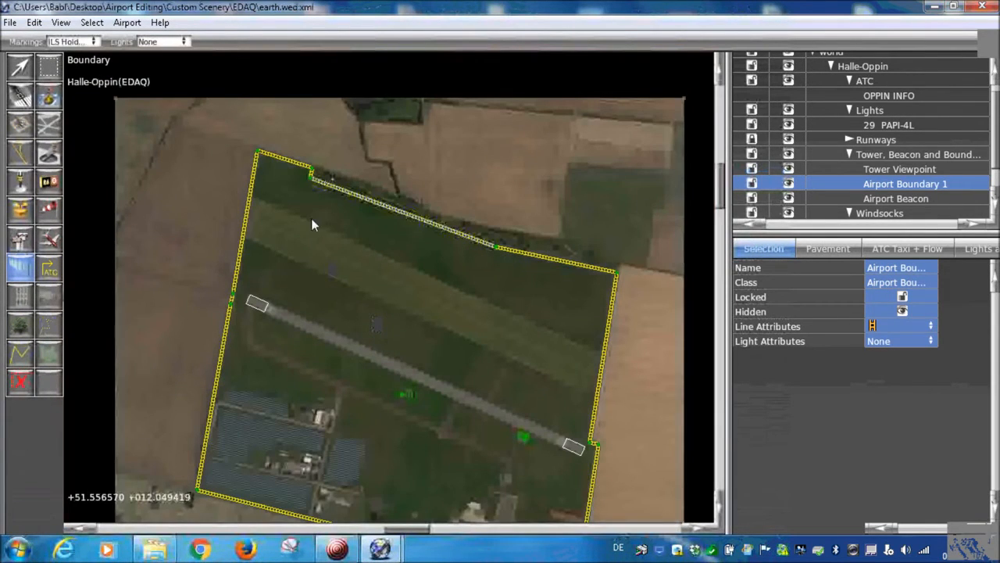
right_drag(313, 213, 309, 153)
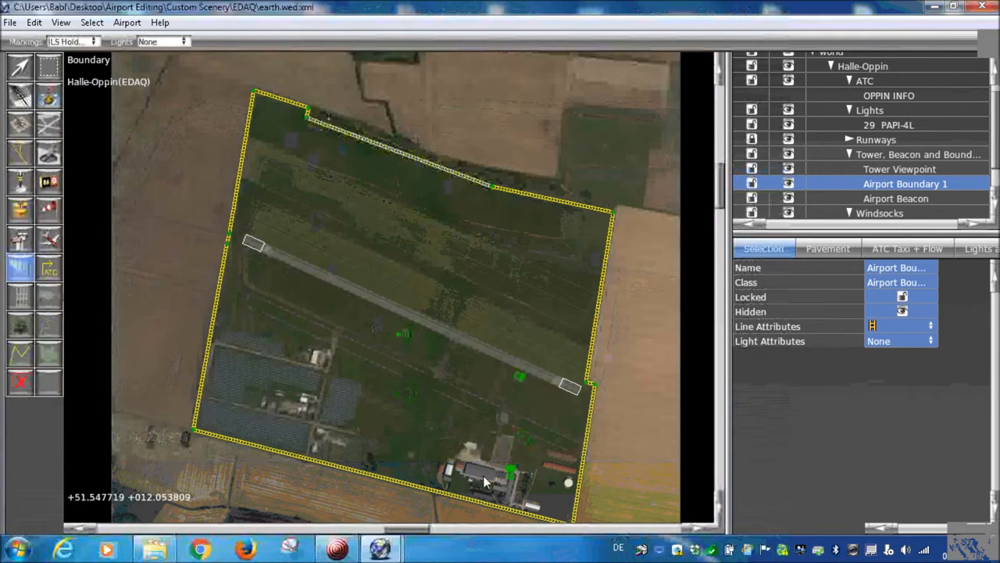
right_drag(432, 434, 425, 365)
scroll(371, 283, up, 3)
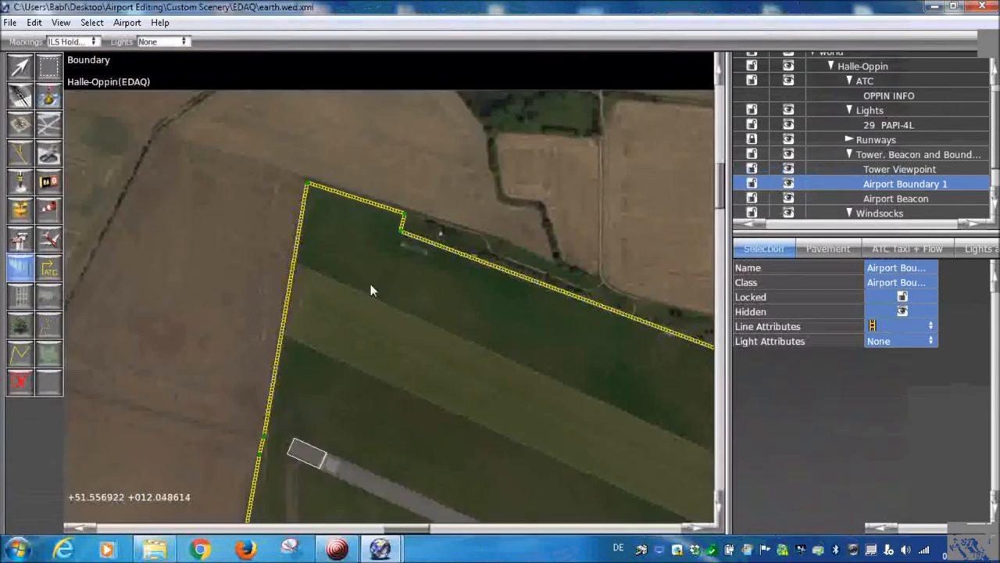
- Set the line attributes of the airport boundary to None
scroll(467, 326, down, 3)
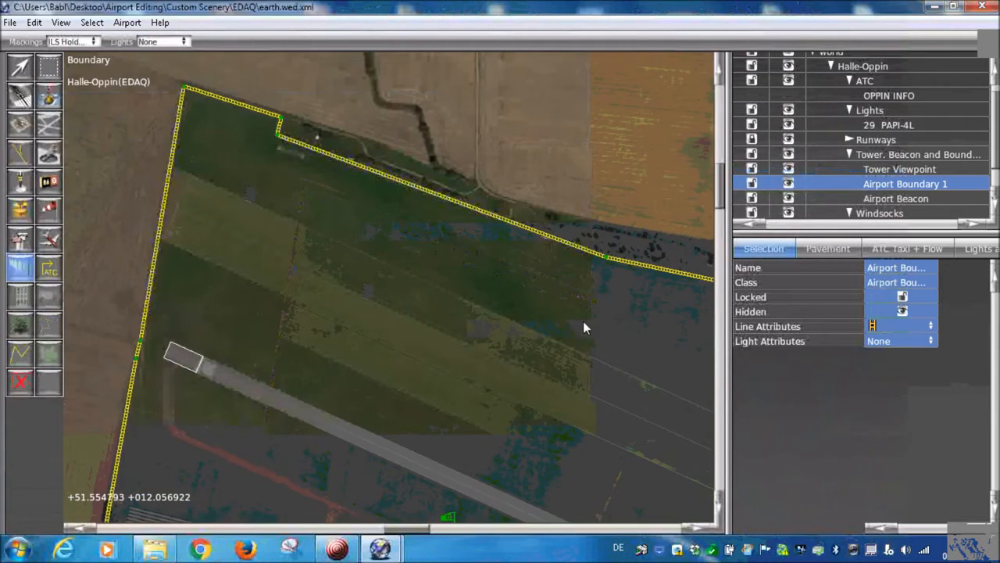
scroll(583, 328, up, 3)
right_drag(512, 370, 446, 266)
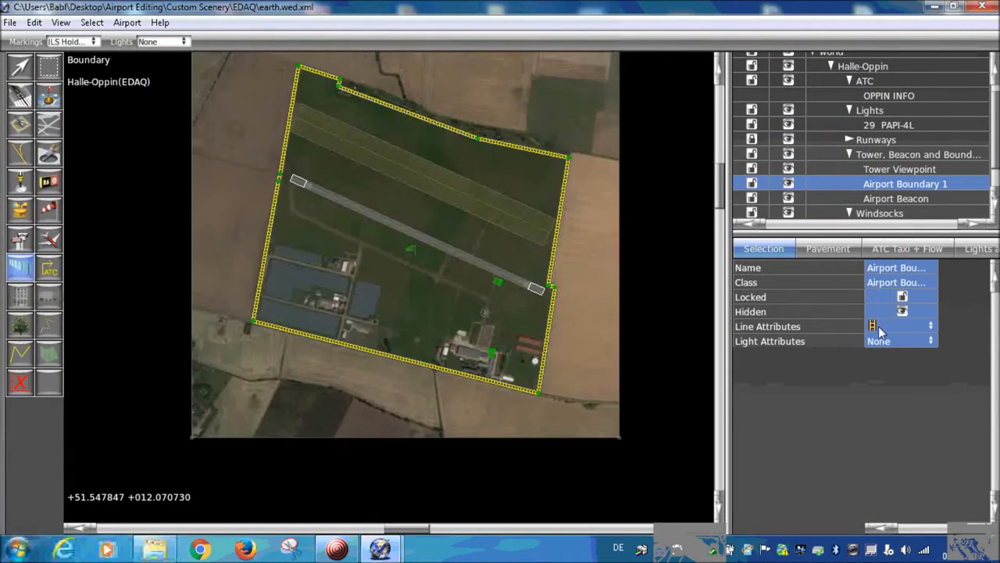
click(880, 328)
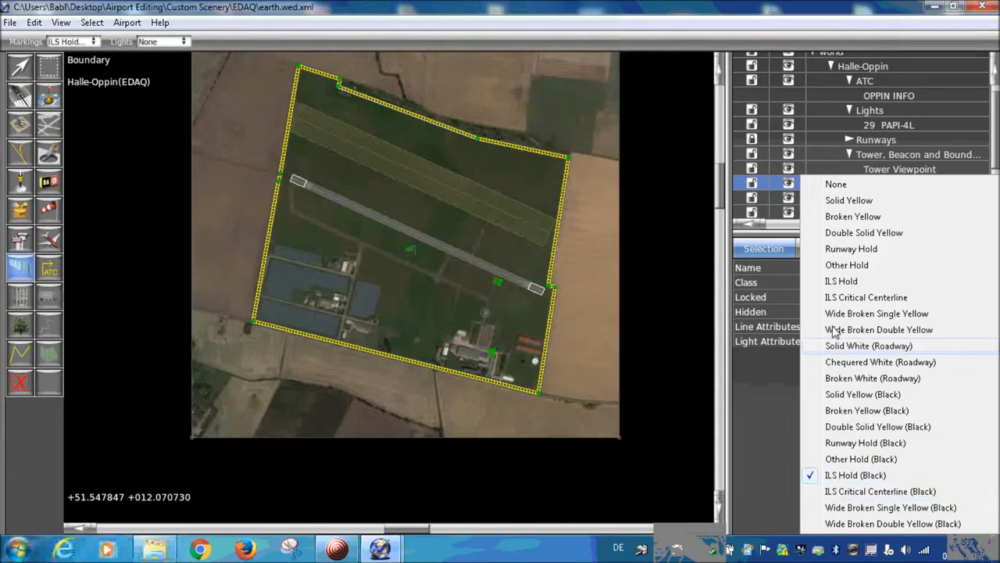
click(835, 186)
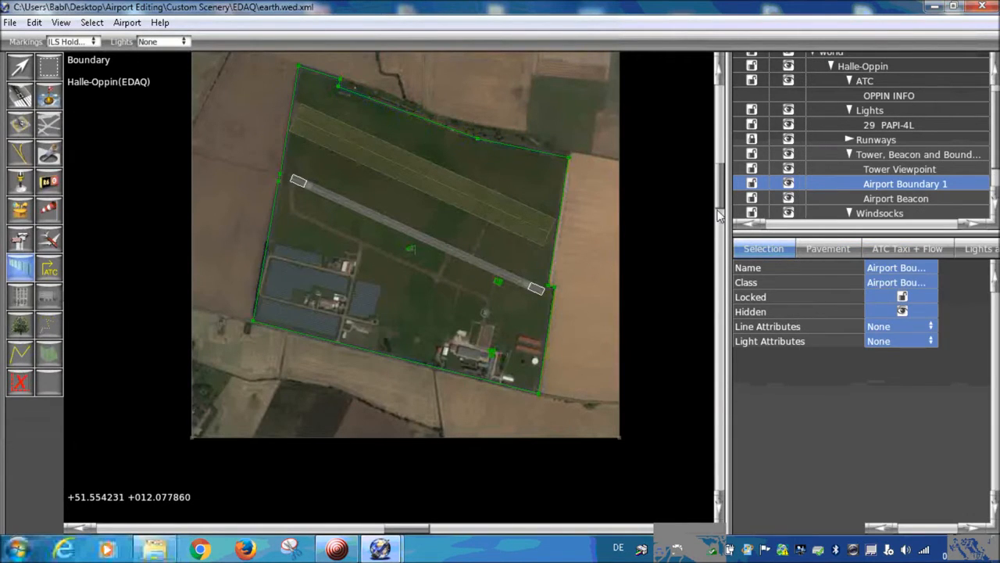
- Move the 29 PAPI-4L light fixture onto the row of lights visible in the aerial image beside the taxiway entrance
scroll(547, 234, up, 4)
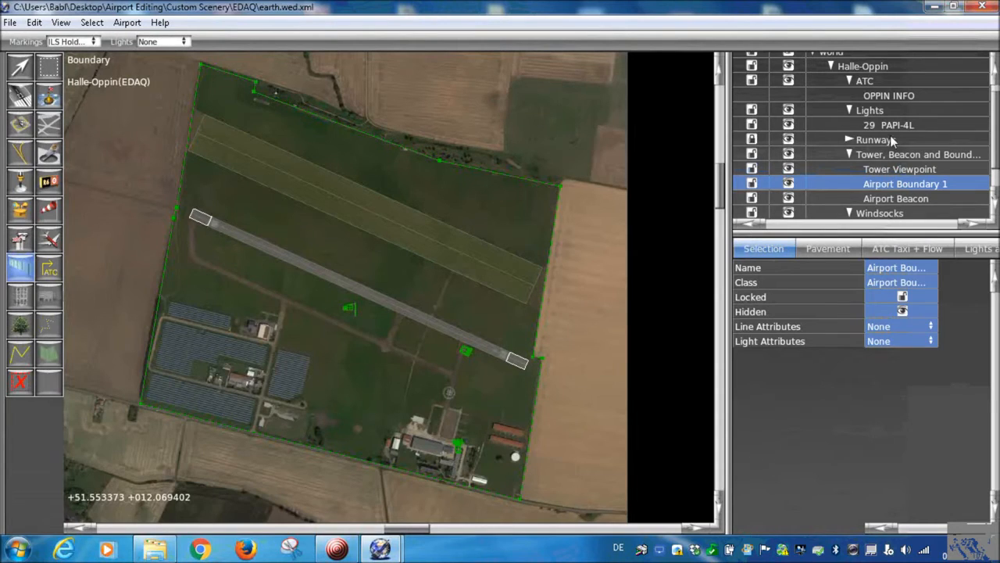
click(891, 126)
scroll(437, 390, up, 2)
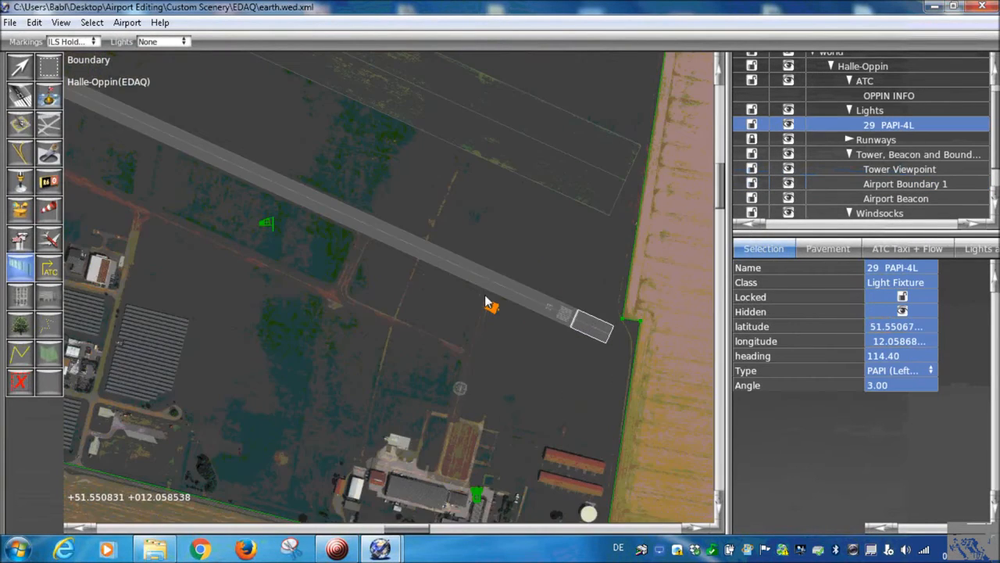
scroll(486, 302, up, 3)
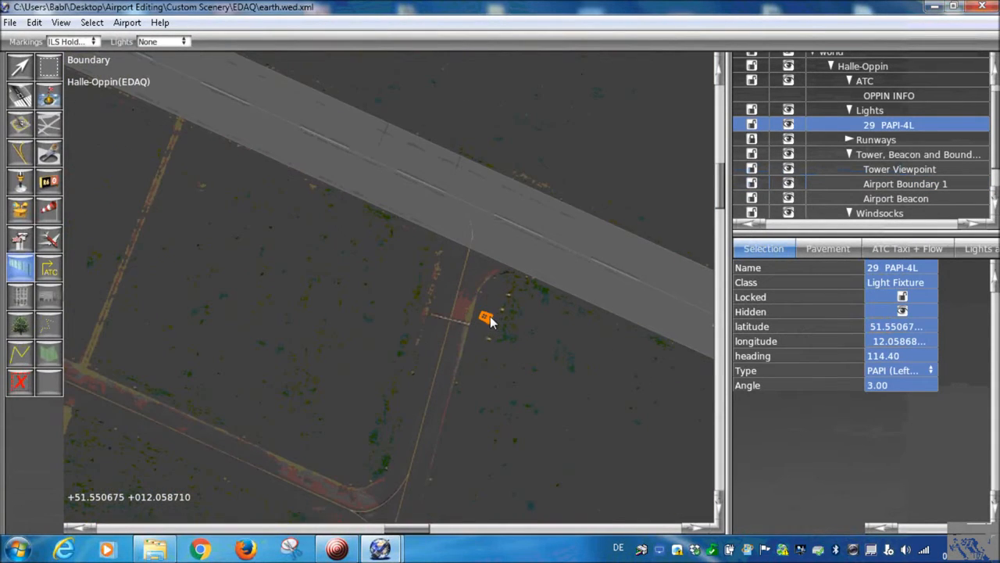
scroll(488, 320, up, 1)
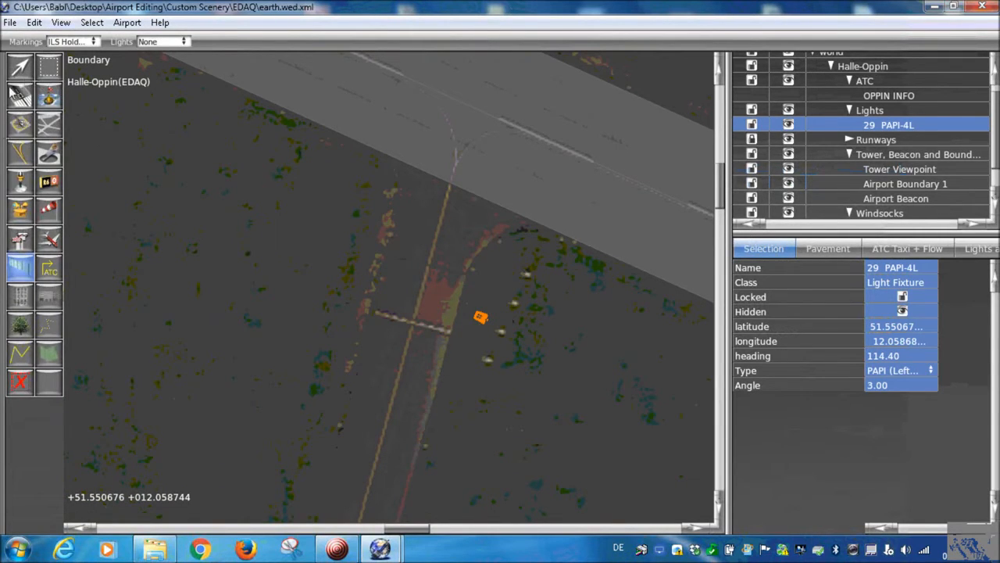
click(19, 69)
drag(484, 323, 509, 321)
scroll(541, 293, down, 2)
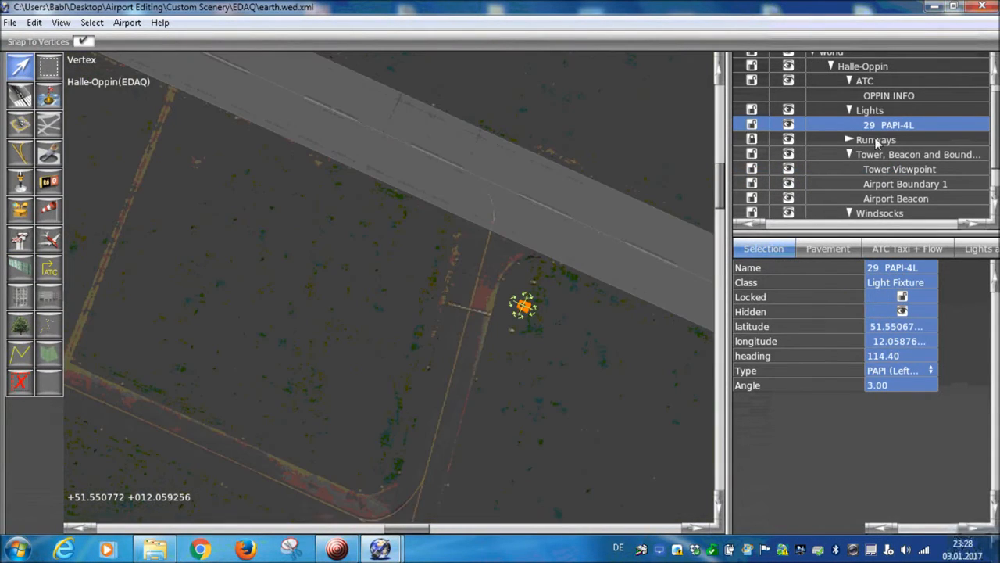
- Collapse the Lights and Windsocks groups and move both into the group holding the tower, beacon and boundary
click(849, 110)
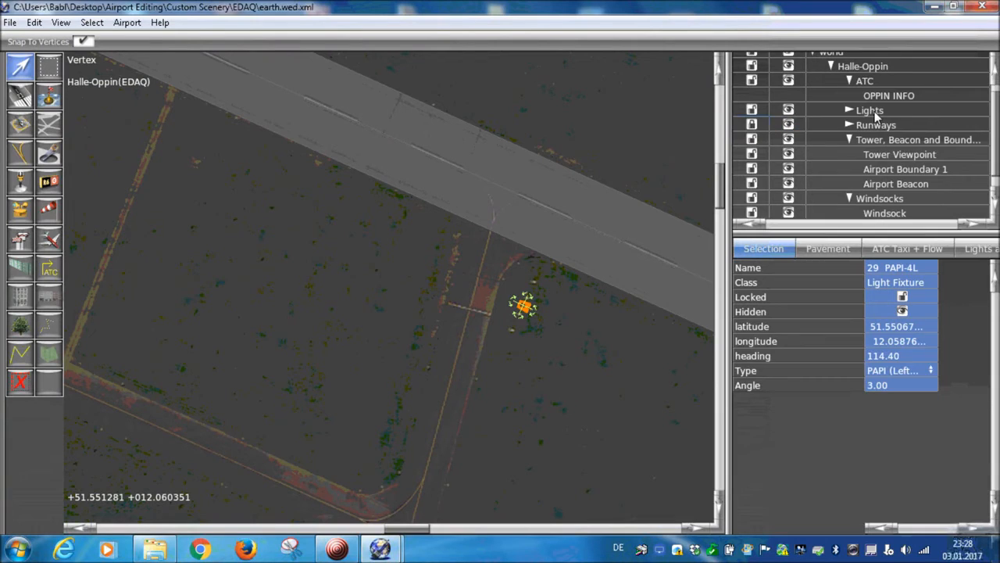
drag(875, 115, 897, 155)
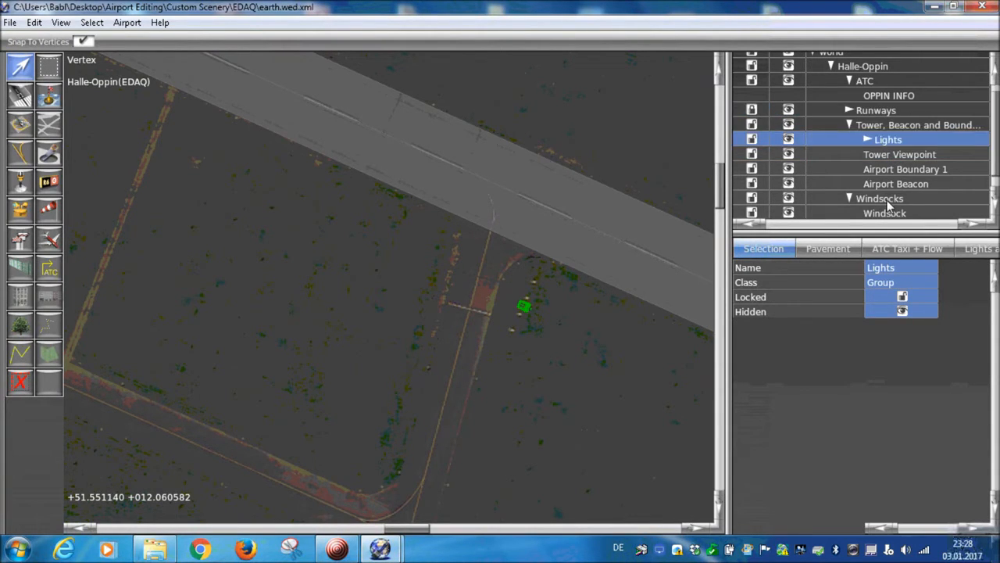
click(891, 200)
click(850, 198)
drag(869, 202, 880, 156)
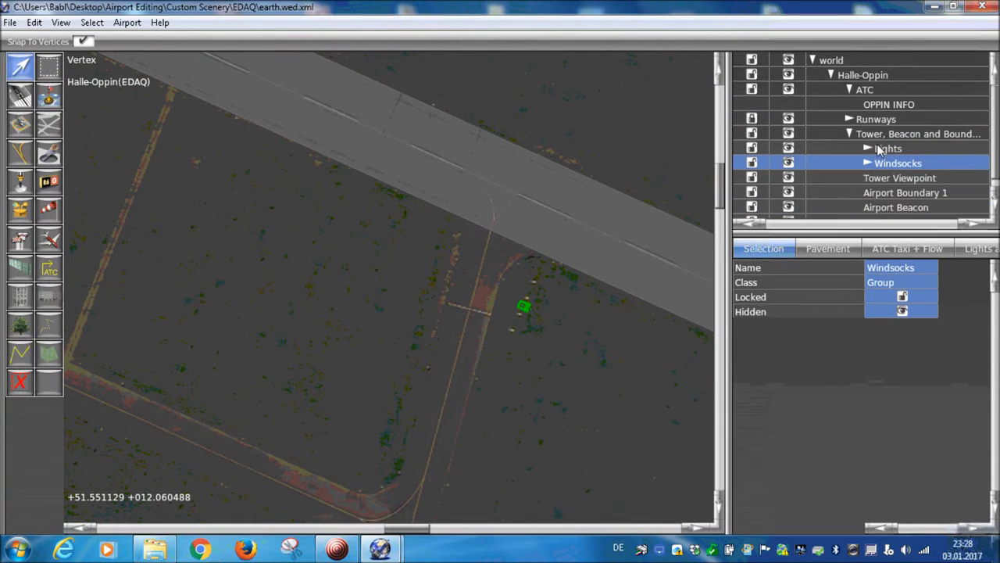
- Examine the frequency settings of the OPPIN INFO entry and the available ATC frequency types, leaving the type at Tower
click(894, 105)
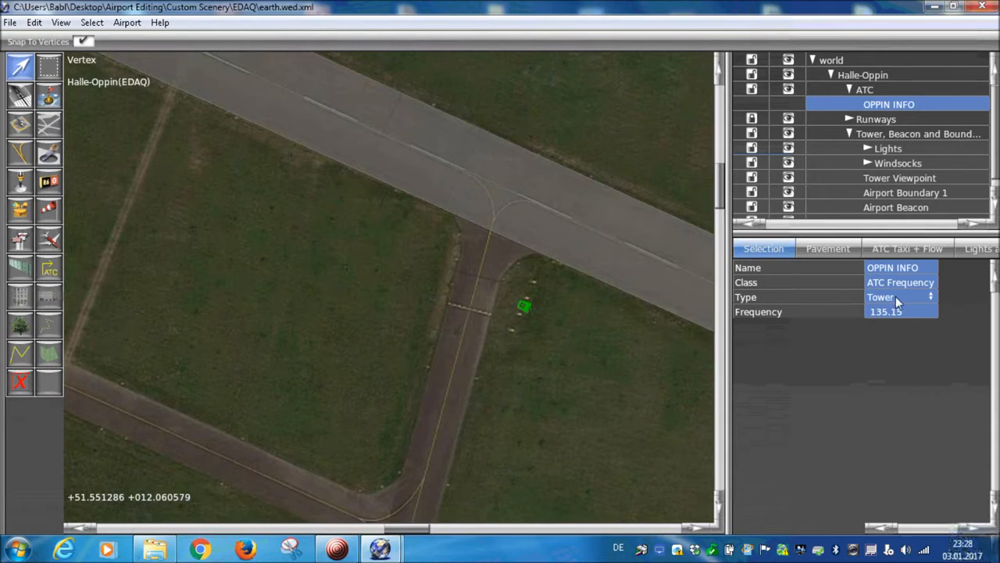
scroll(539, 291, down, 3)
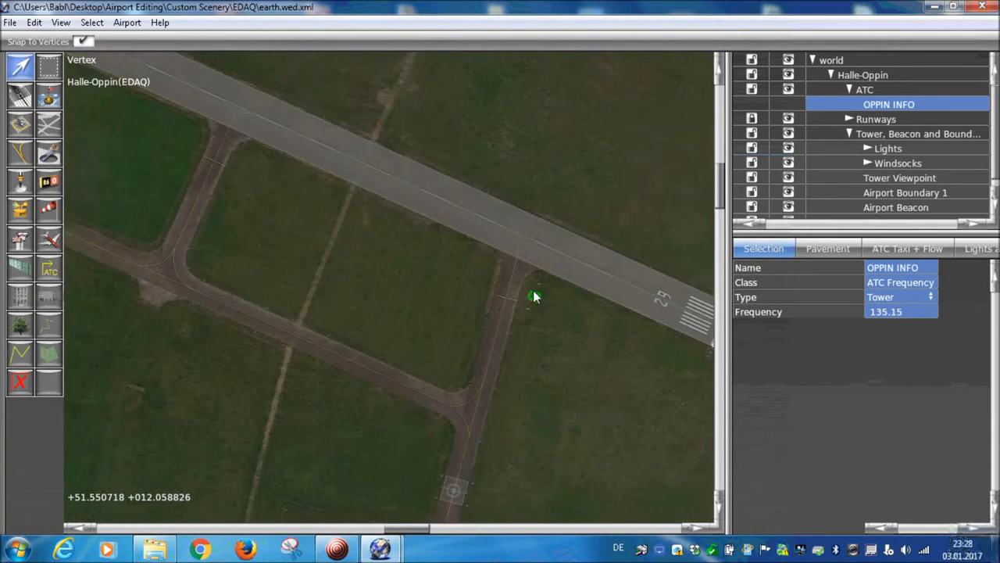
scroll(510, 266, down, 5)
scroll(531, 296, down, 1)
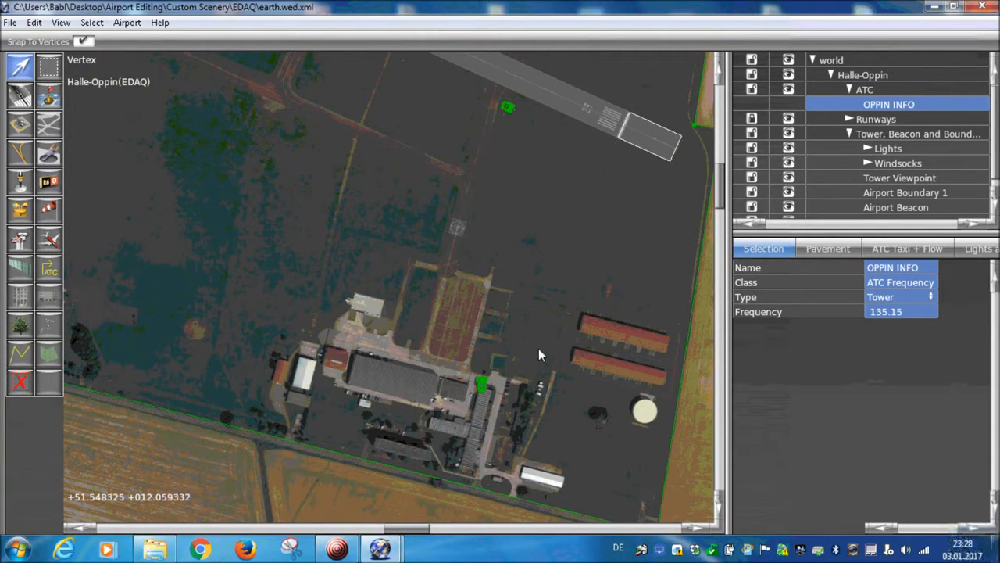
right_drag(589, 220, 547, 232)
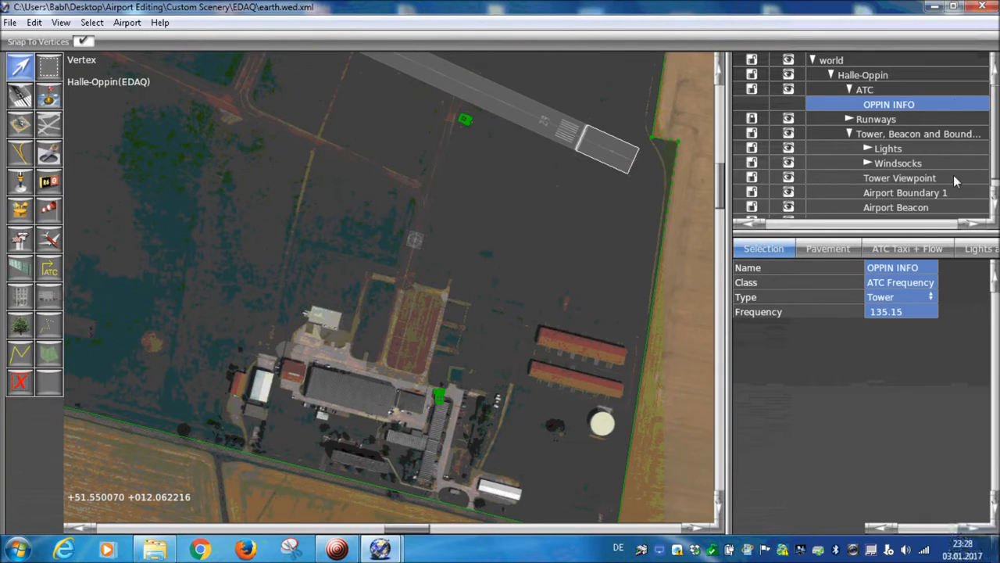
click(928, 298)
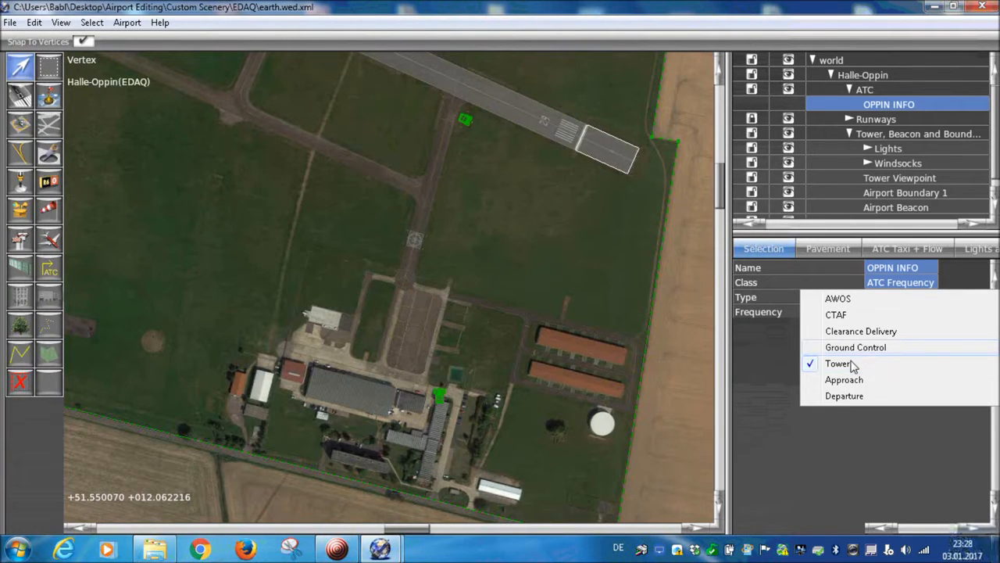
click(885, 320)
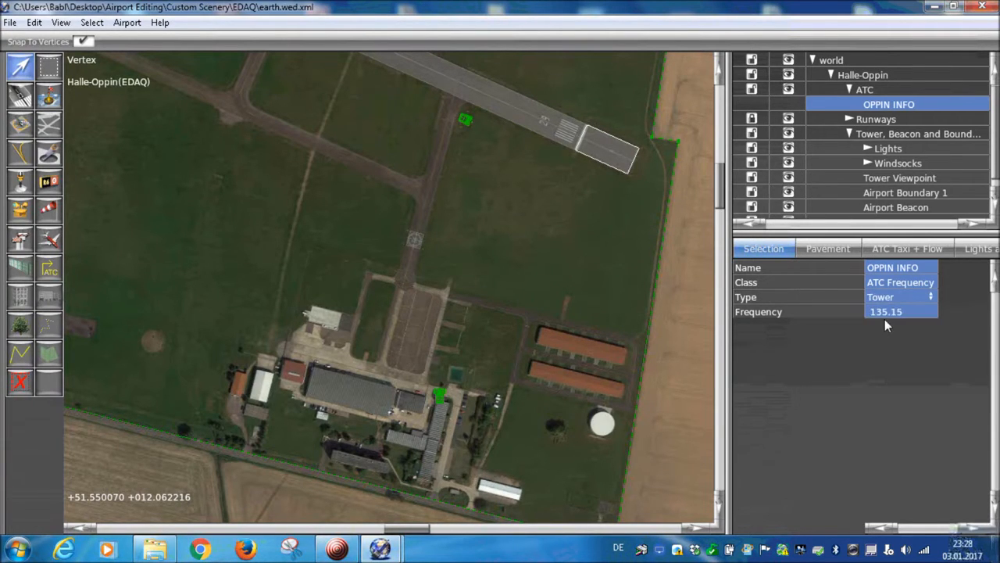
- Collapse the ATC group and move it into the group holding the tower, beacon and boundary
click(849, 90)
drag(873, 93, 894, 160)
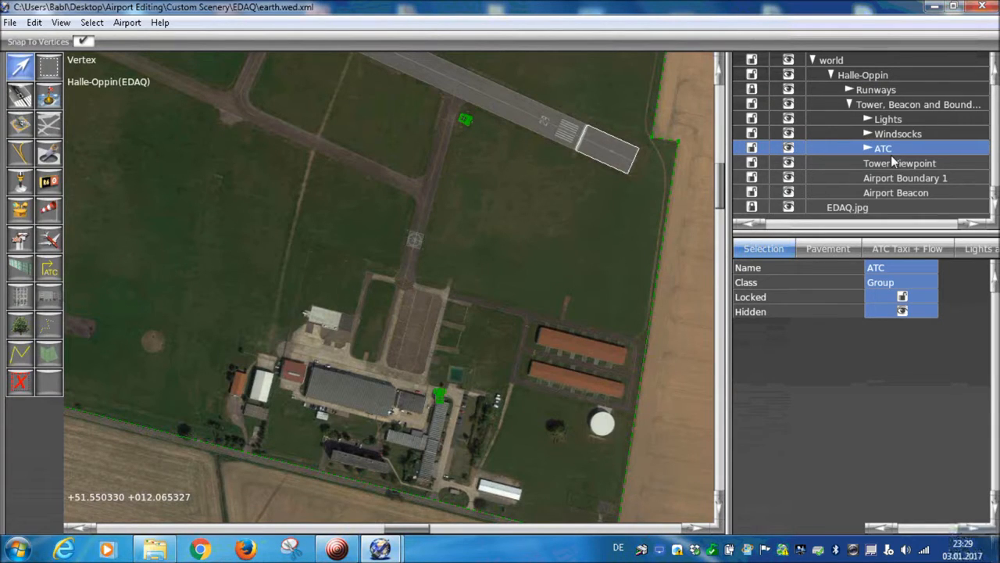
- Collapse the tower, beacon and boundaries group, rename it Equipment and lock it
click(850, 103)
click(885, 105)
click(886, 106)
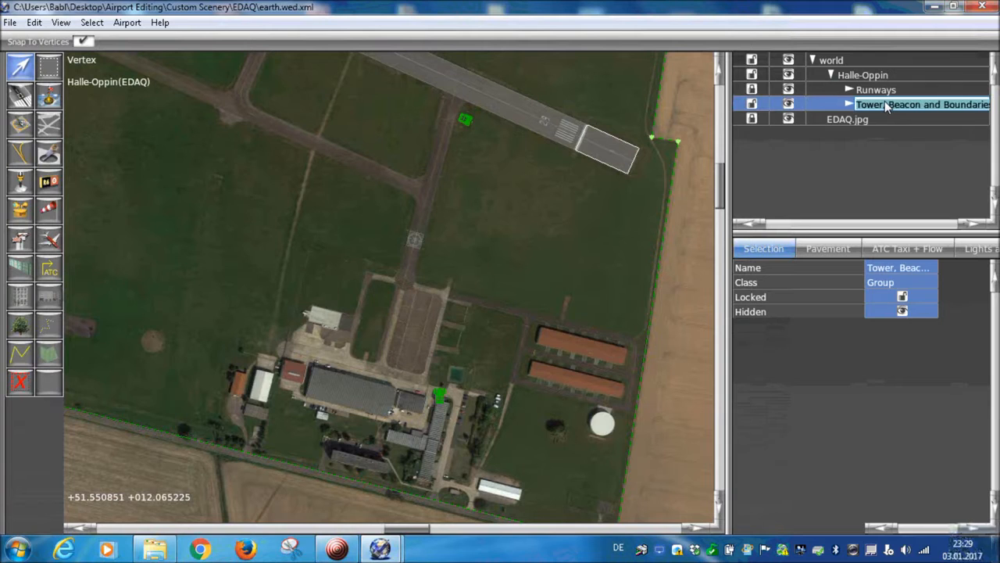
text(Equipmen)
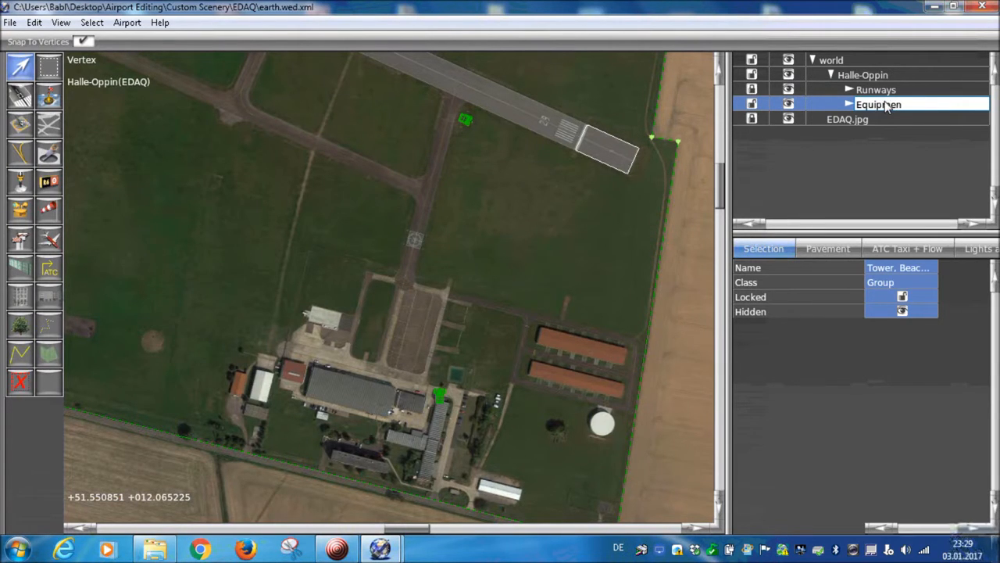
text(t)
key(Return)
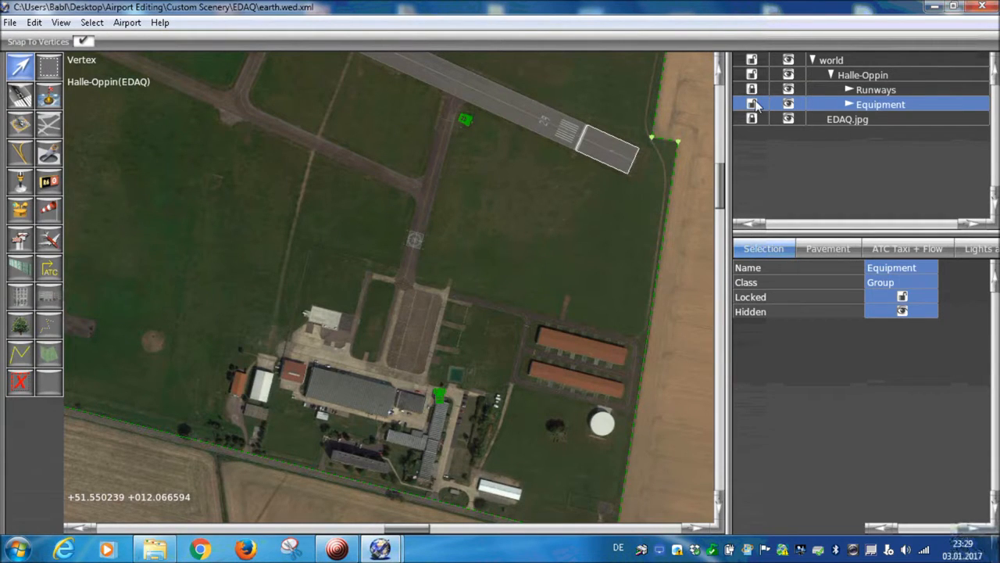
- Activate the Taxiway tool for the taxiway at the runway's western end and keep its markings at None
scroll(493, 389, down, 3)
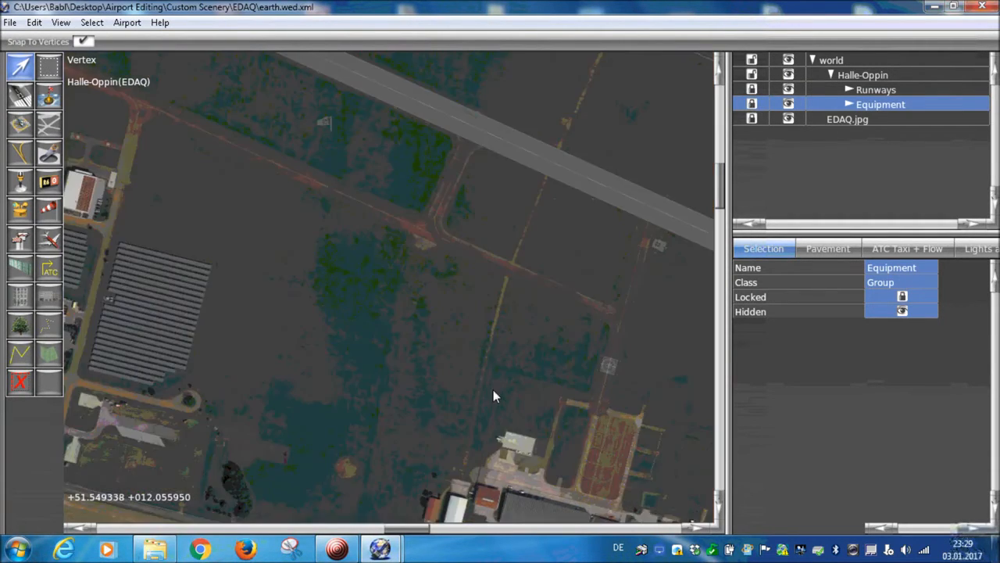
scroll(347, 282, up, 2)
scroll(371, 244, up, 3)
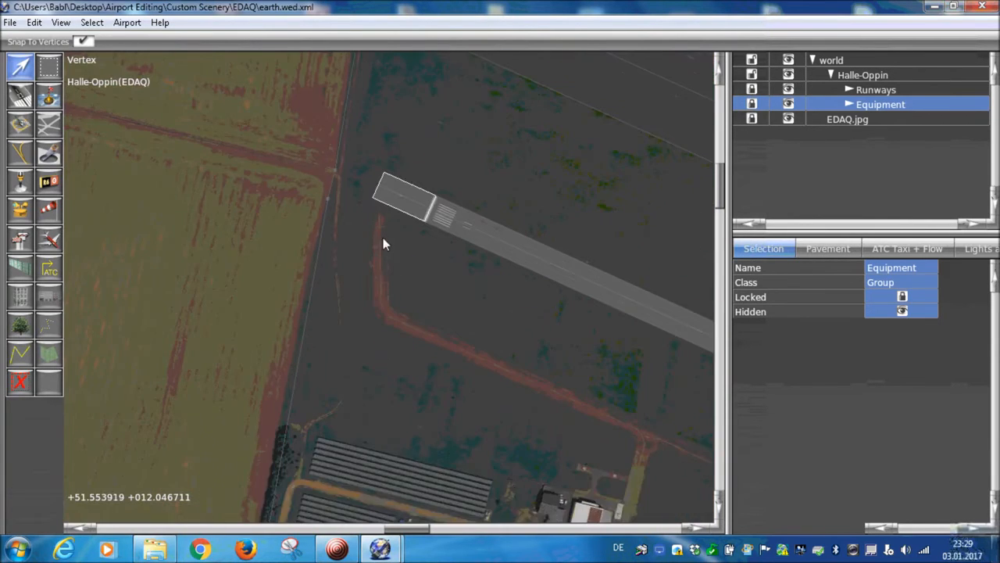
click(48, 125)
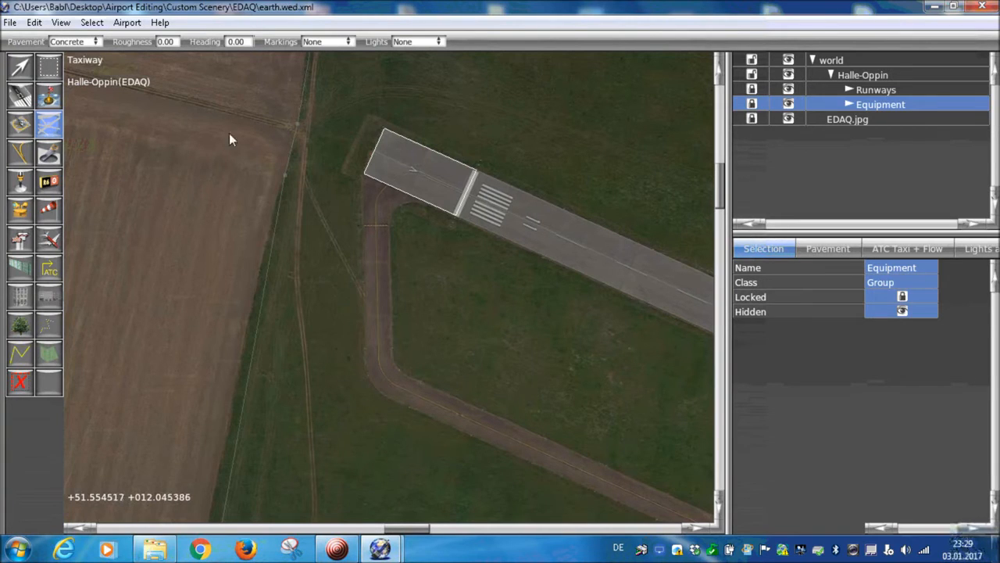
scroll(357, 175, up, 4)
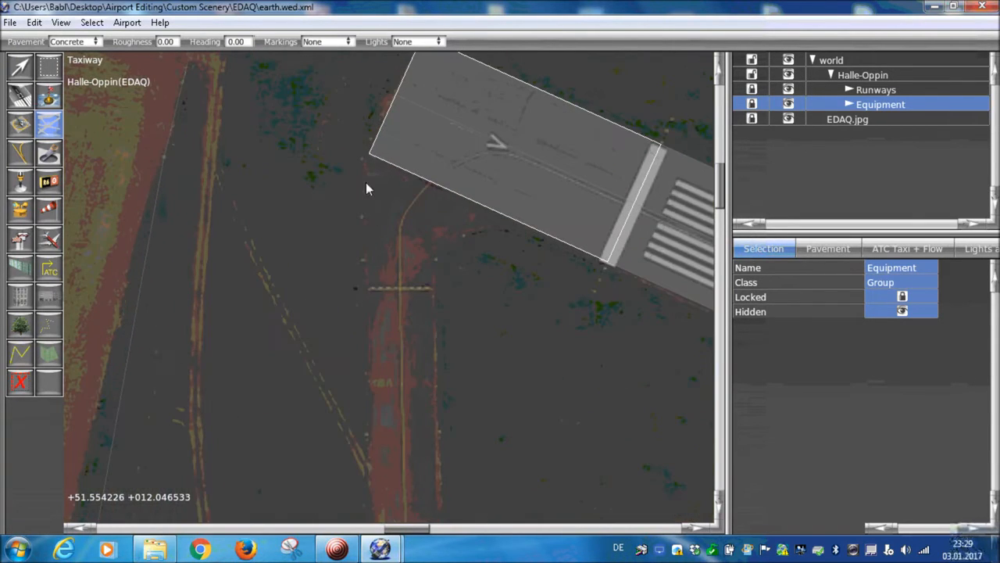
scroll(261, 204, up, 2)
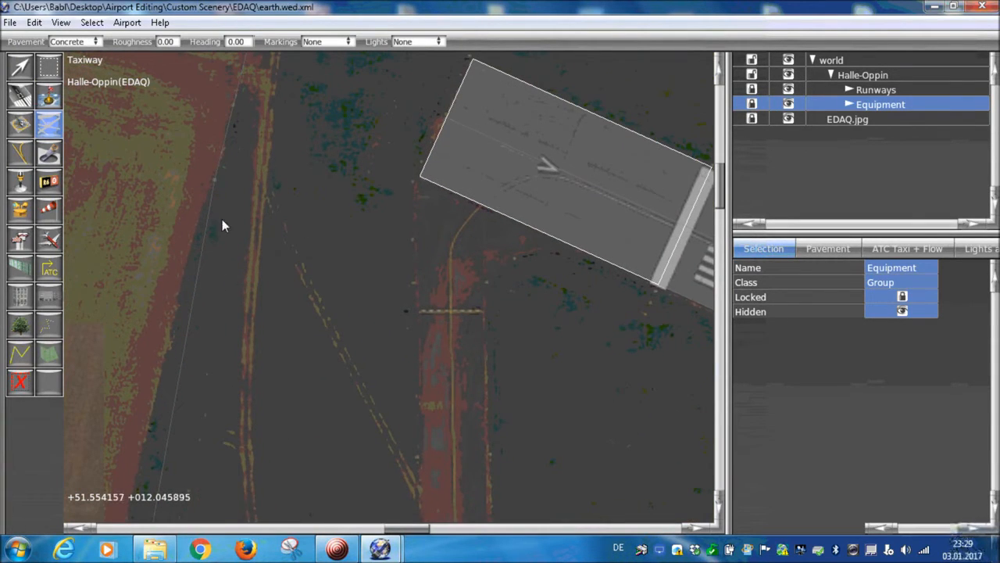
scroll(371, 160, up, 2)
scroll(332, 198, down, 2)
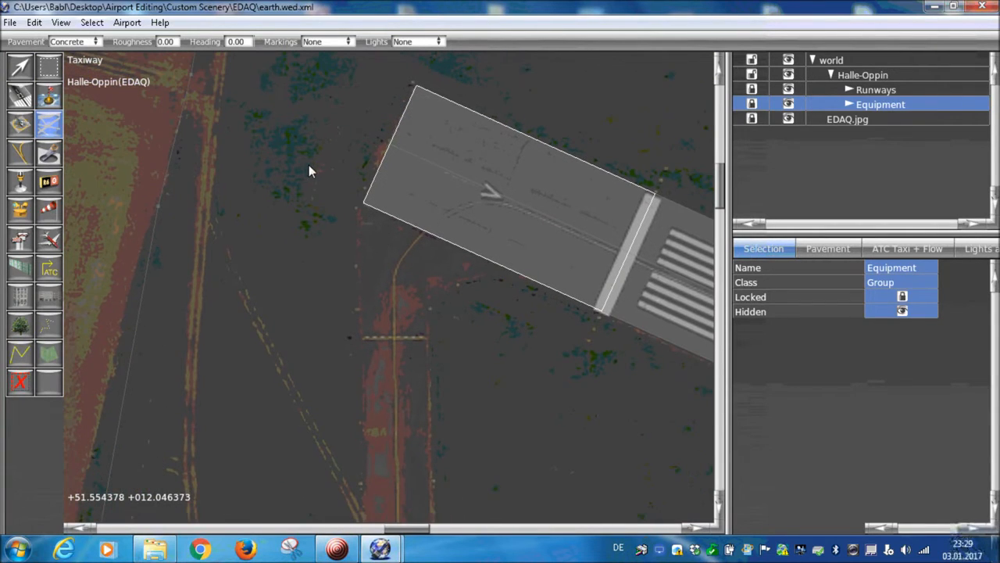
click(342, 41)
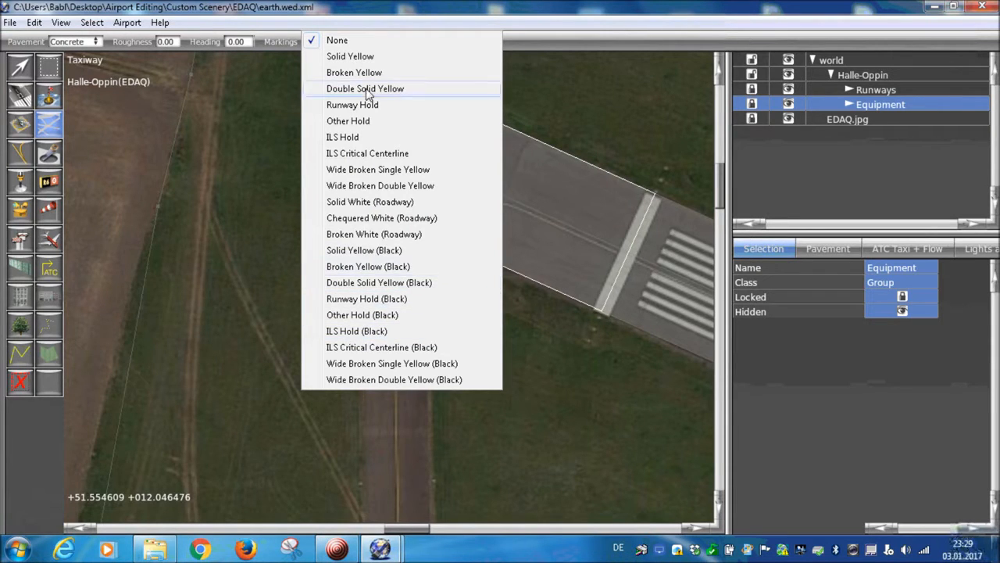
click(336, 40)
- Set the lights for the new taxiway to Taxiway Edge Lights (Blue)
scroll(390, 293, up, 3)
right_drag(415, 344, 391, 123)
right_drag(526, 379, 381, 332)
click(416, 41)
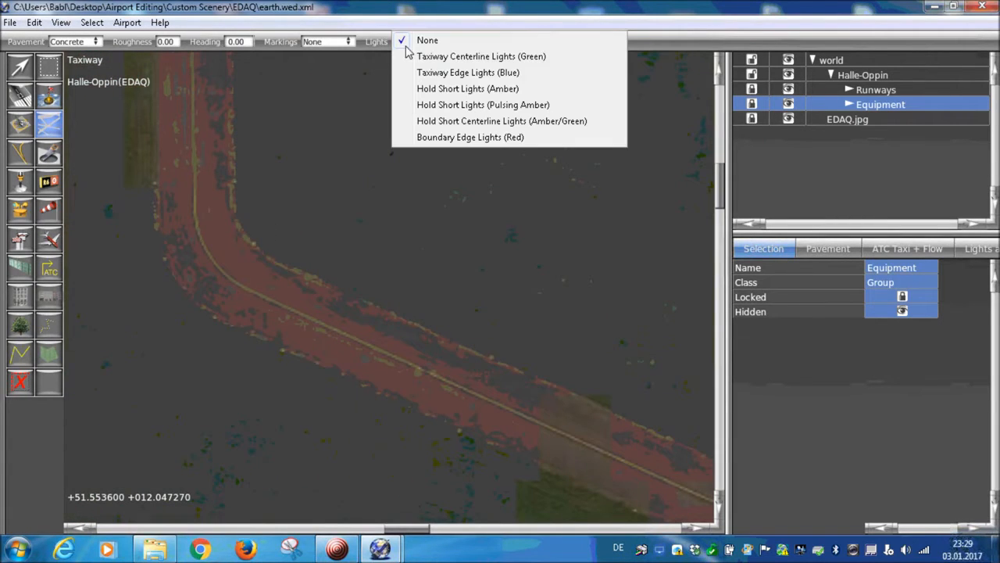
click(465, 72)
- Set the new taxiway's pavement to Asphalt
scroll(375, 195, down, 2)
right_drag(364, 122, 403, 362)
scroll(360, 286, up, 4)
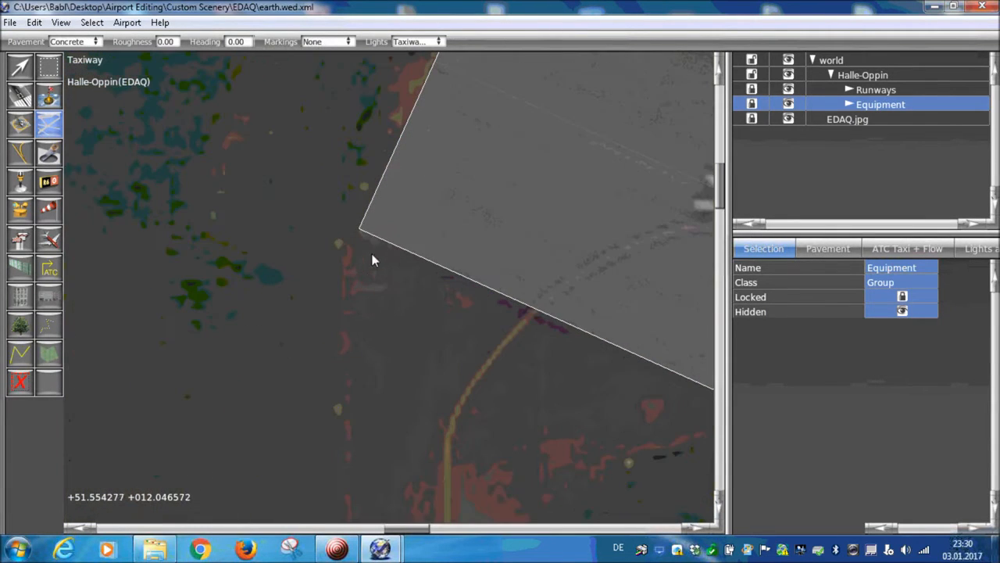
right_drag(409, 331, 380, 295)
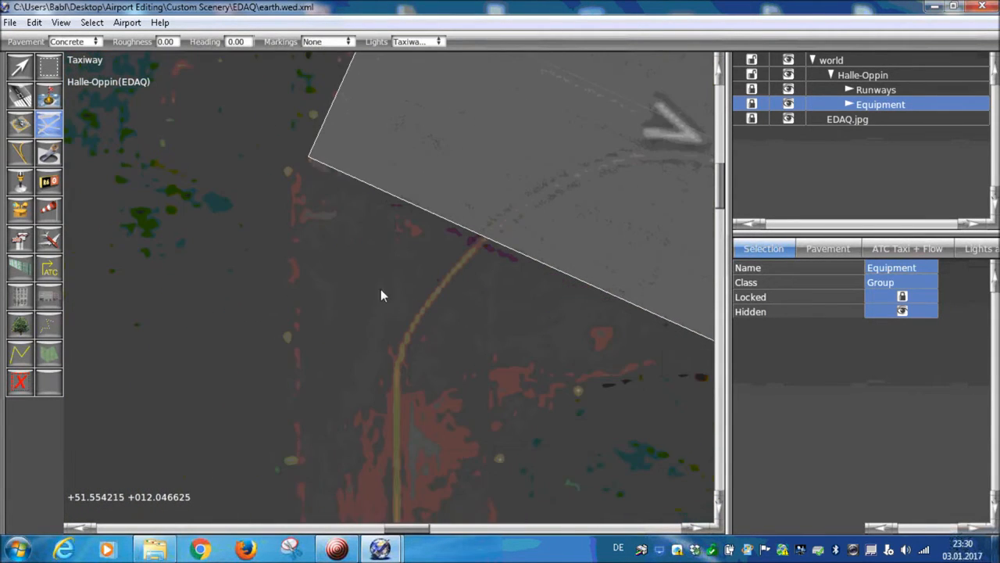
right_drag(313, 218, 288, 217)
scroll(323, 246, down, 2)
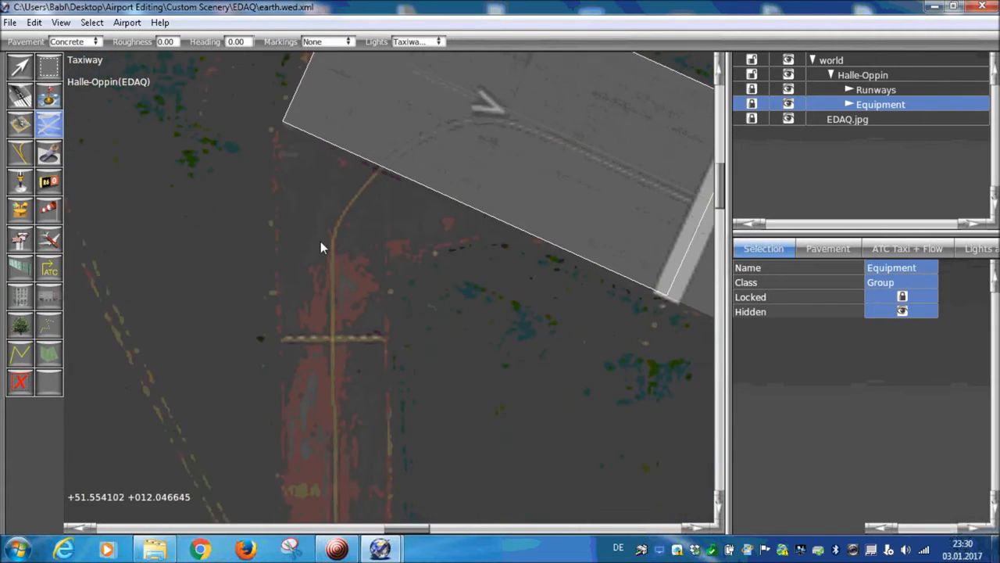
right_drag(324, 246, 314, 225)
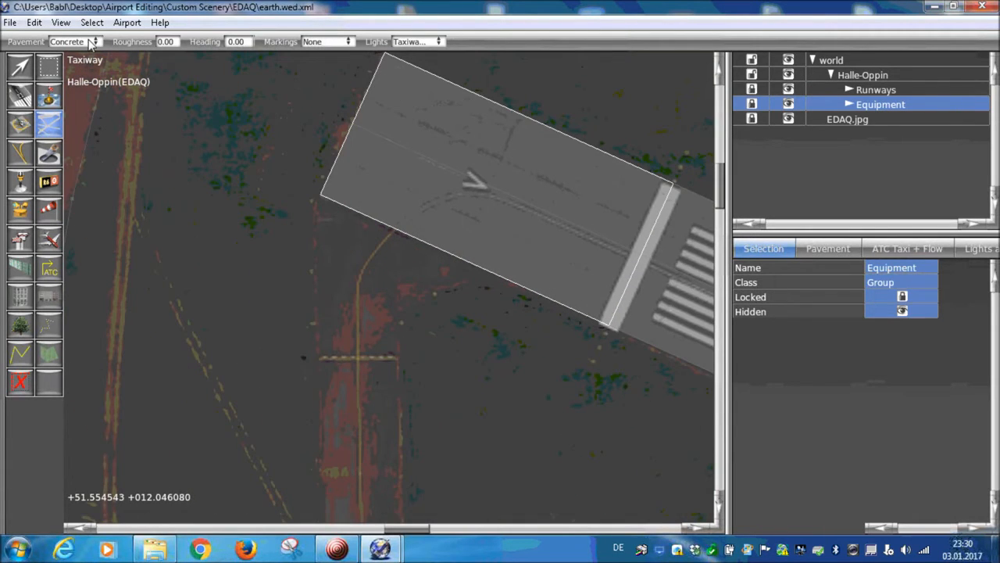
click(92, 43)
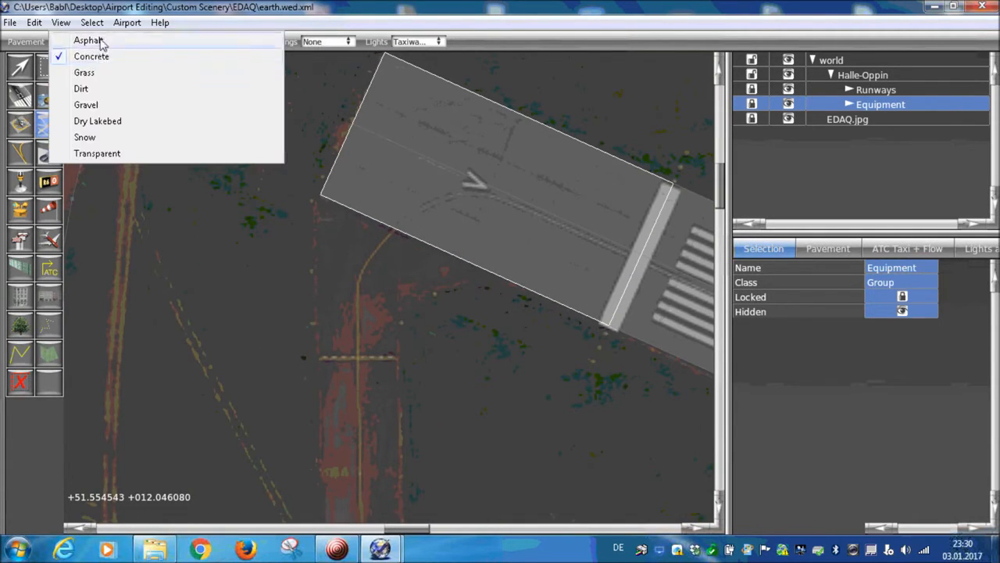
click(87, 40)
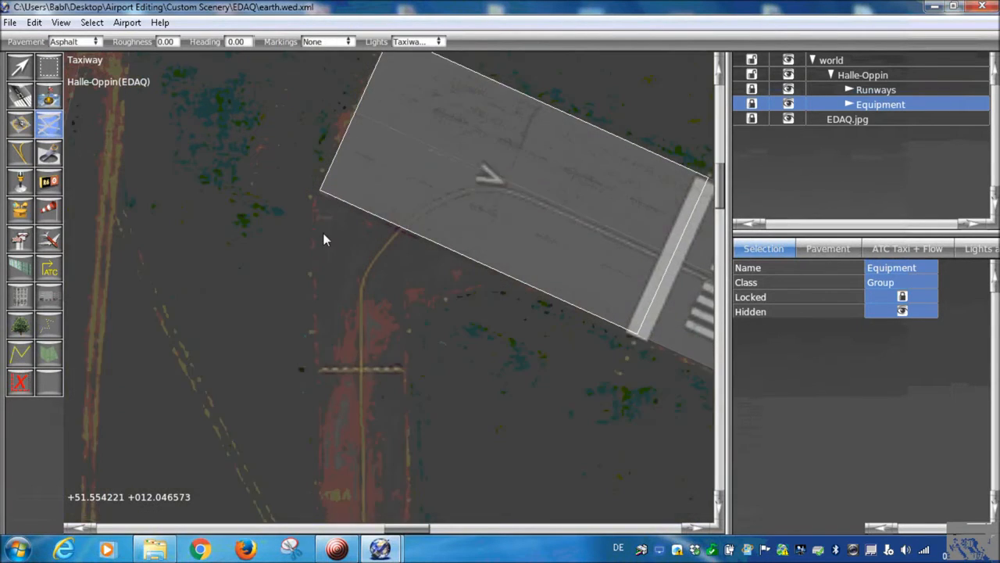
- Start the taxiway outline at the southwest corner of the runway's western end with a first edge about 2 m long
scroll(321, 197, up, 3)
scroll(321, 188, up, 4)
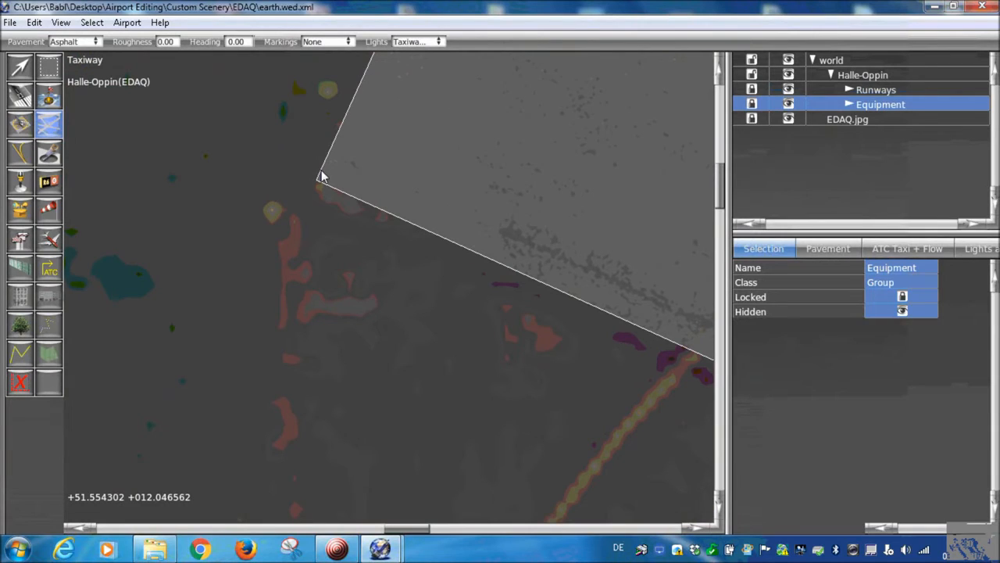
click(319, 171)
scroll(301, 227, down, 1)
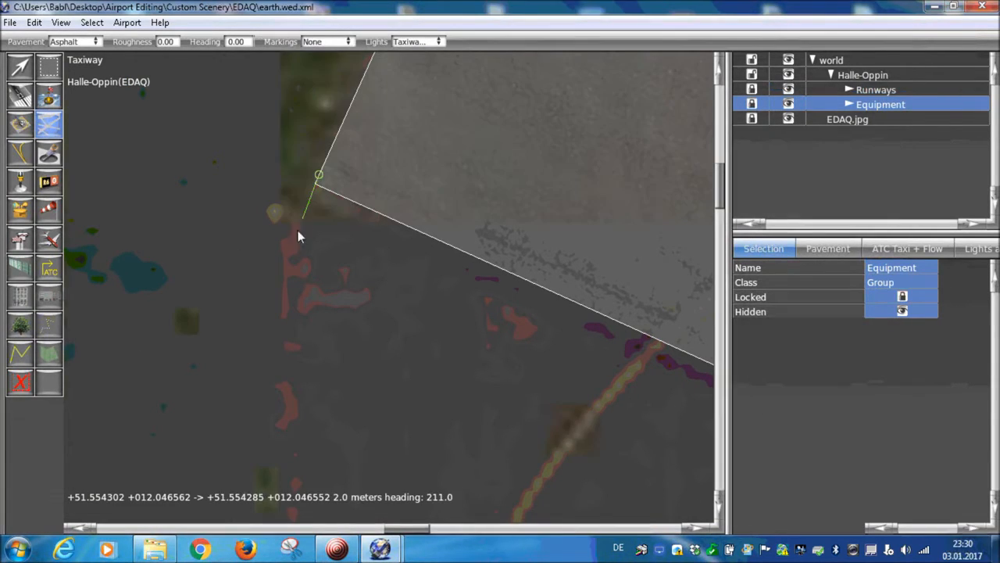
- Extend the outline about 110 m south along the taxiway's western edge to where the bend begins
scroll(286, 281, up, 4)
right_drag(293, 314, 304, 138)
scroll(303, 138, down, 3)
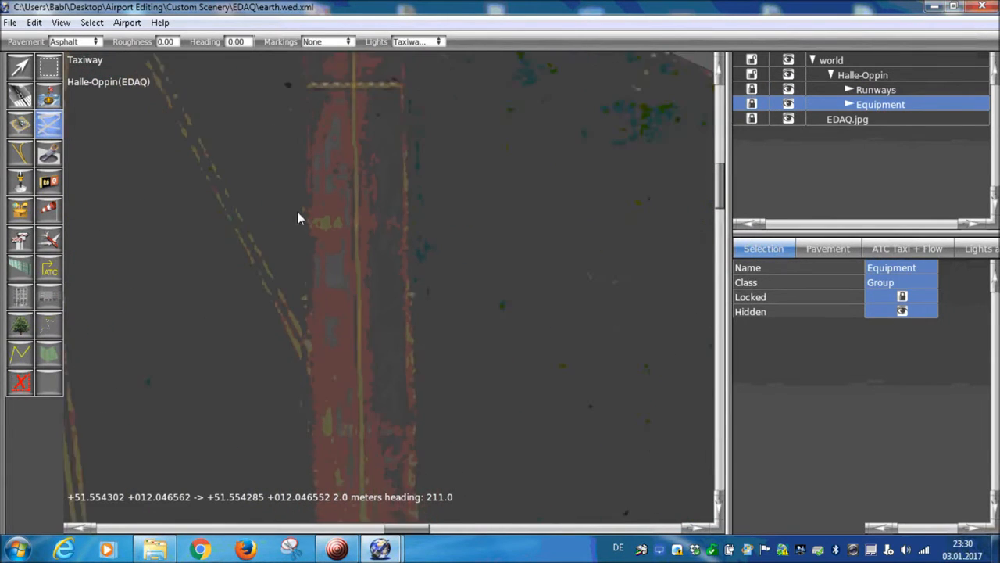
right_drag(315, 504, 304, 317)
scroll(313, 284, up, 2)
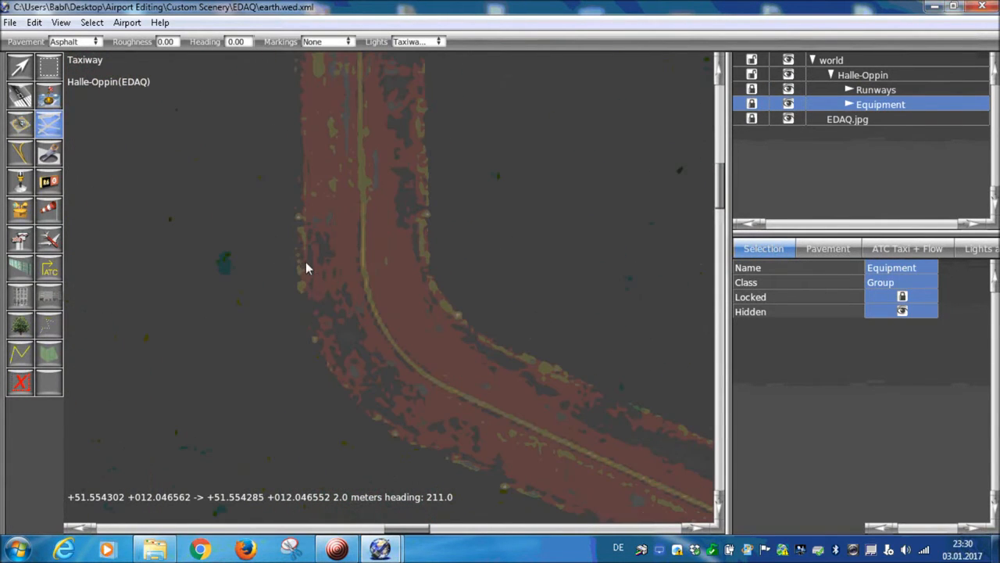
scroll(308, 262, up, 2)
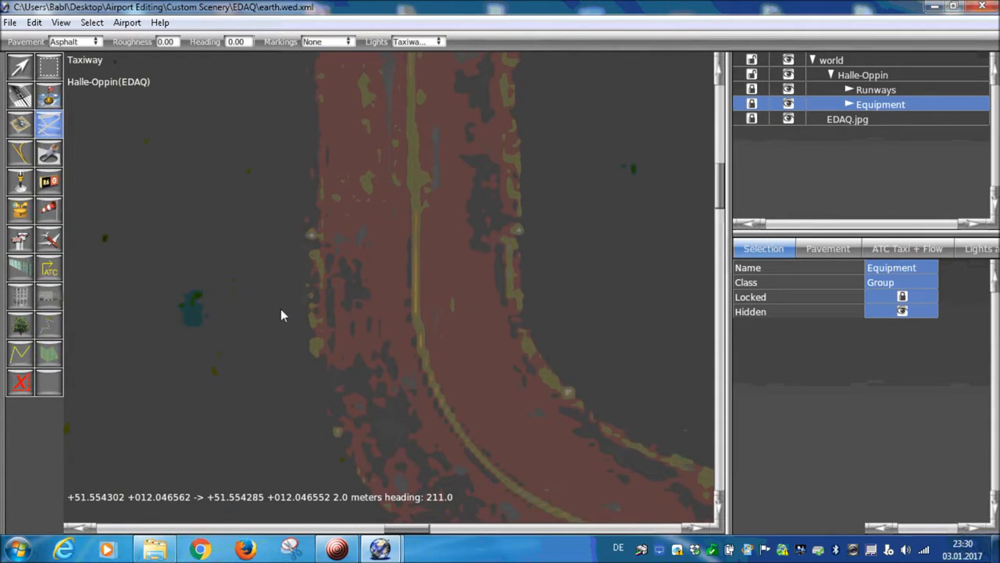
scroll(282, 313, up, 2)
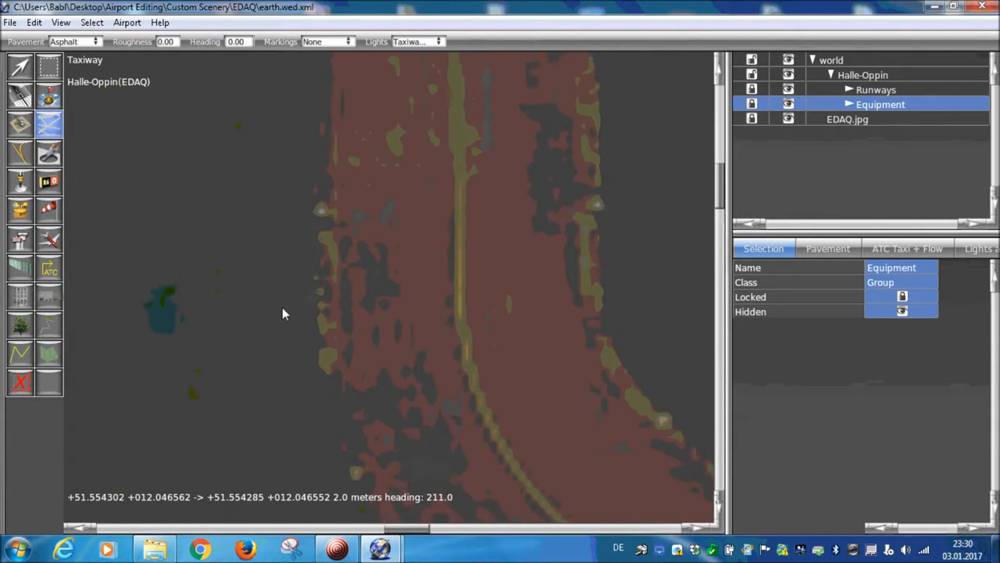
click(345, 317)
scroll(344, 319, down, 4)
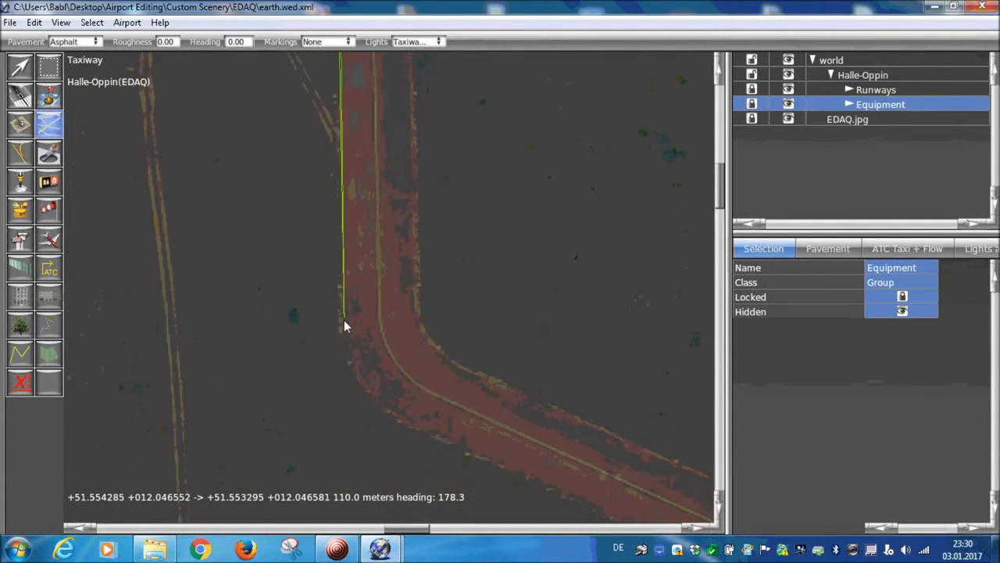
- Add a curved vertex about 25 m further at the outer bend, with its handle pulled southeast along the pavement edge
scroll(349, 321, up, 3)
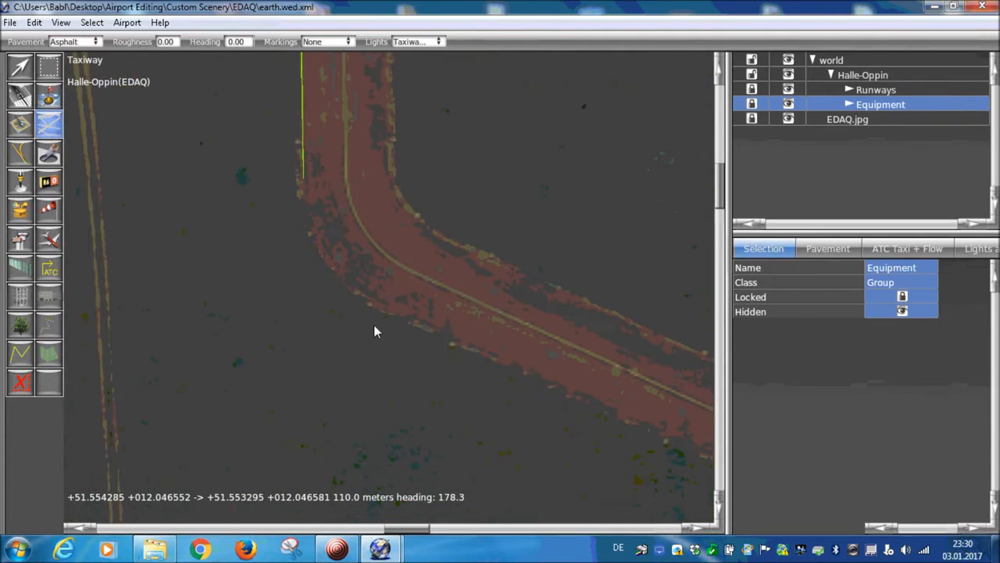
scroll(377, 316, up, 1)
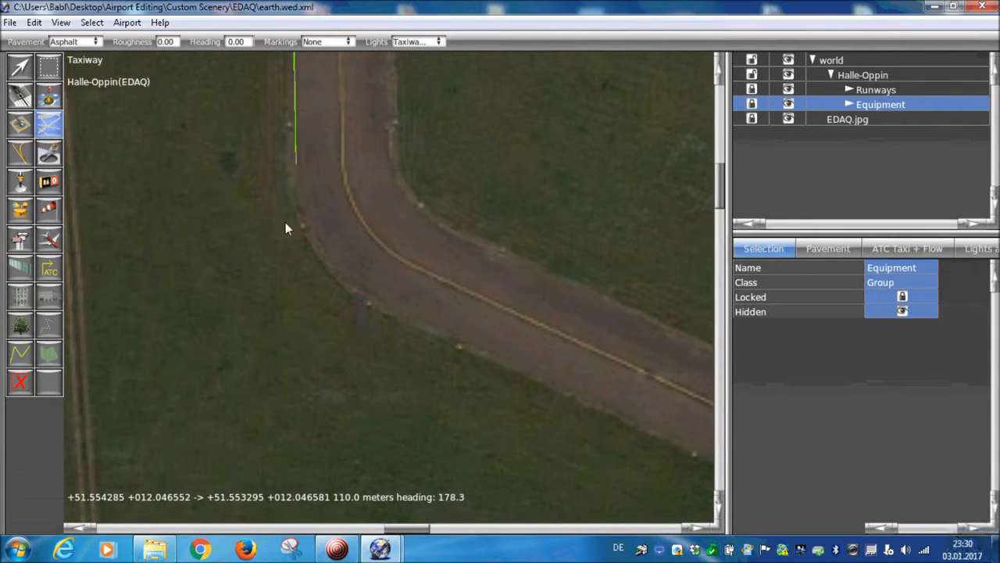
click(380, 301)
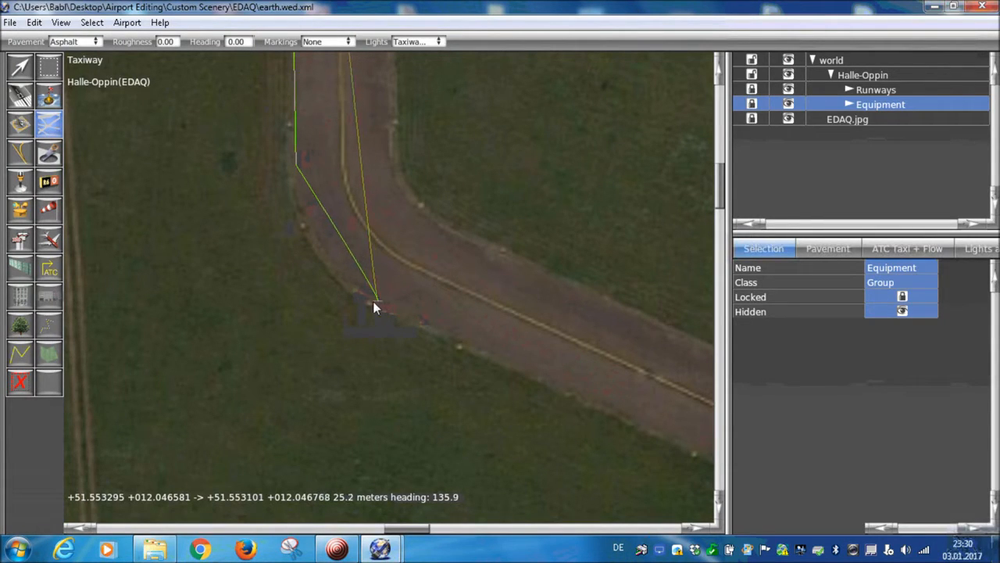
drag(378, 303, 464, 348)
- Extend the outline about 845 m along the parallel taxiway's southern edge to its eastern junction with the connecting taxiway
right_drag(484, 376, 449, 258)
scroll(406, 165, down, 3)
scroll(423, 222, up, 3)
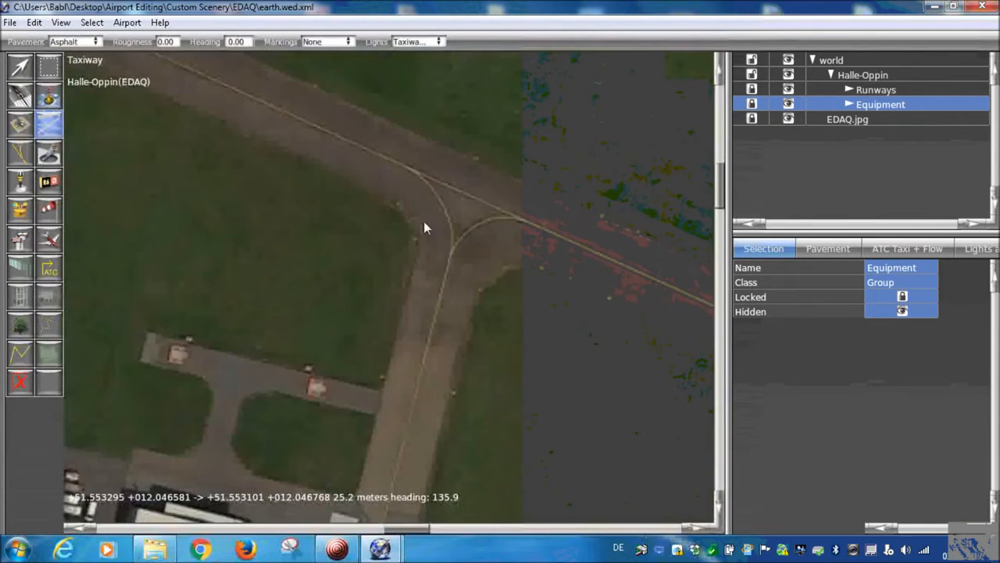
scroll(427, 222, down, 3)
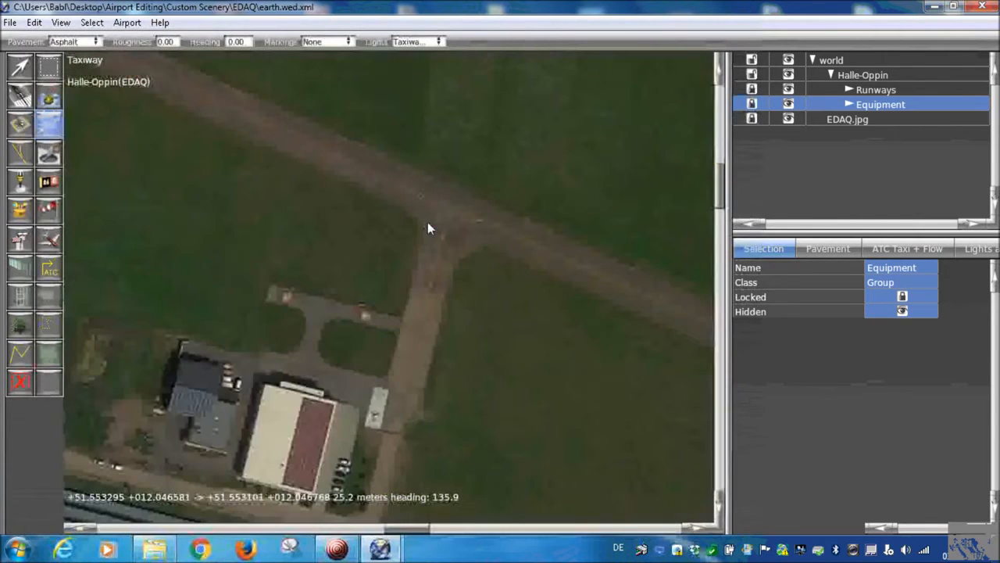
scroll(428, 222, down, 2)
right_drag(428, 222, 215, 186)
right_drag(559, 345, 474, 302)
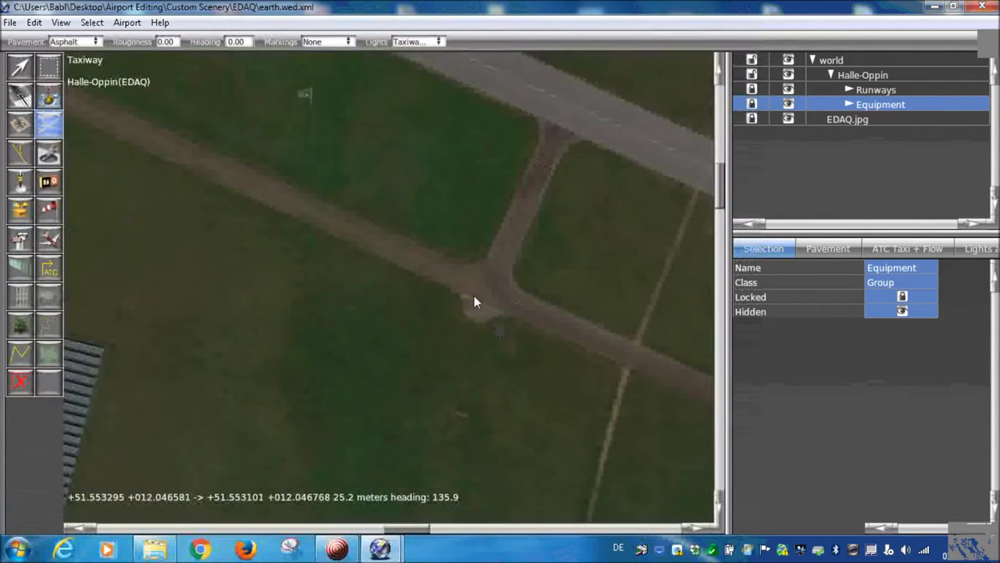
right_drag(547, 355, 459, 317)
scroll(459, 317, down, 3)
right_drag(285, 243, 485, 368)
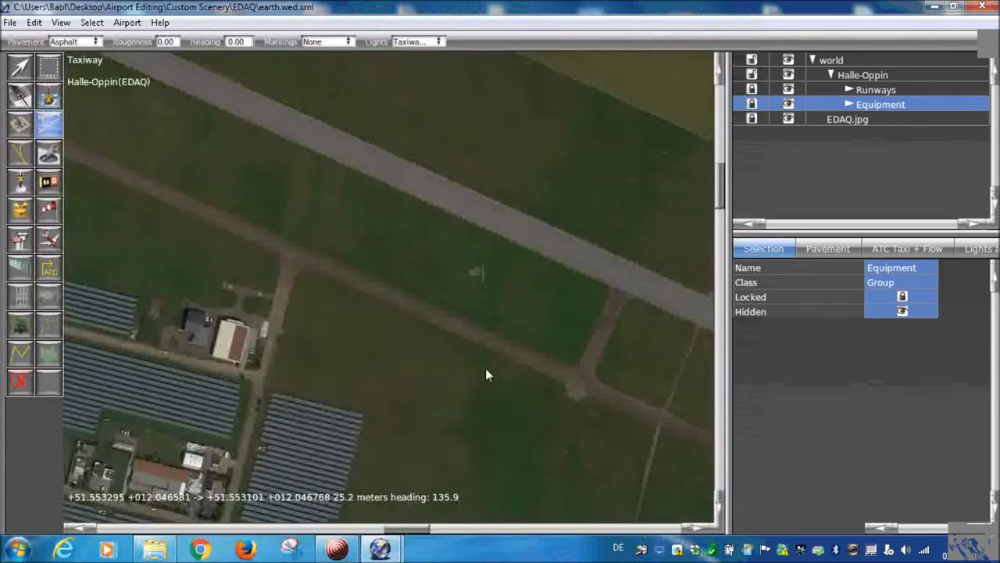
right_drag(300, 291, 399, 336)
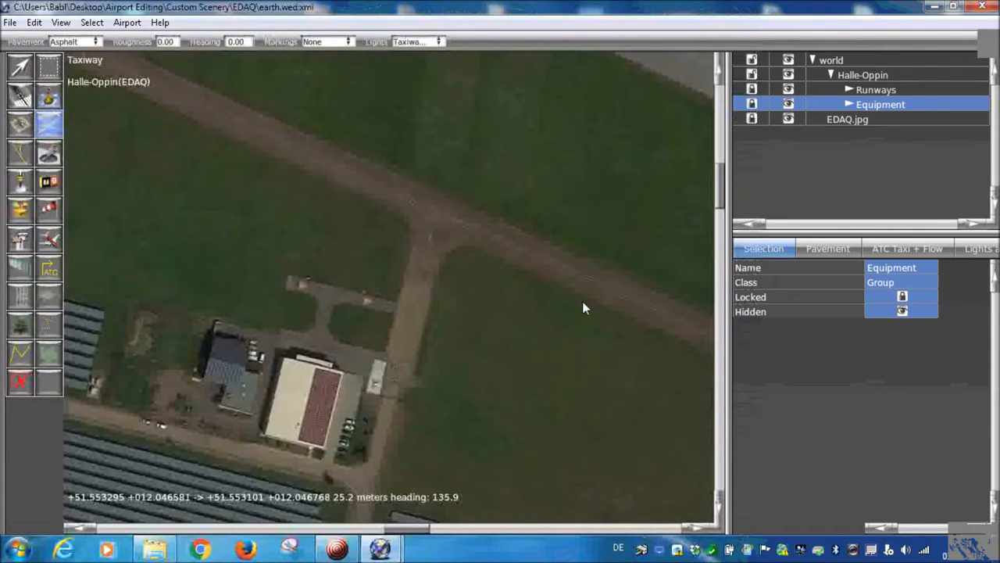
right_drag(582, 301, 396, 288)
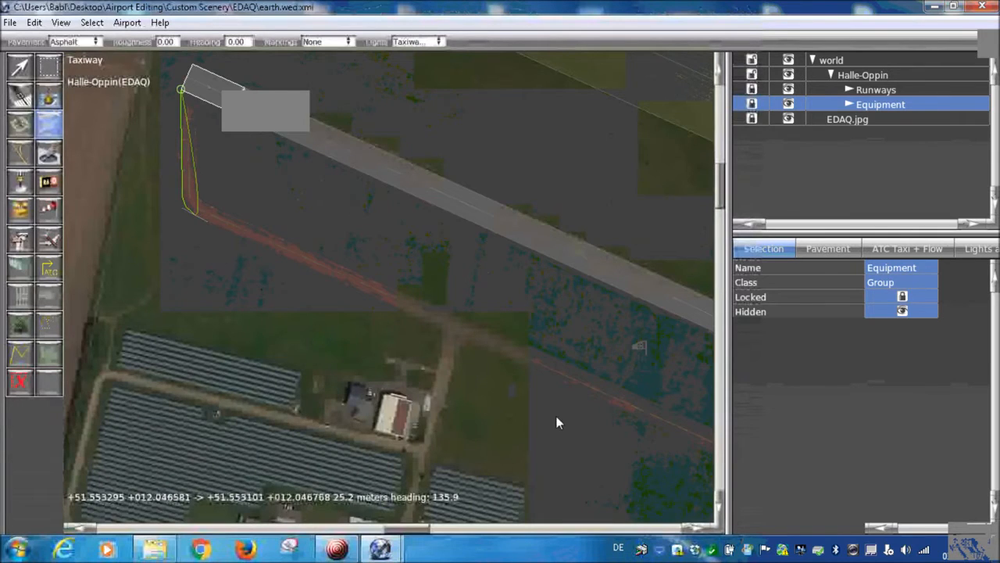
right_drag(599, 431, 580, 410)
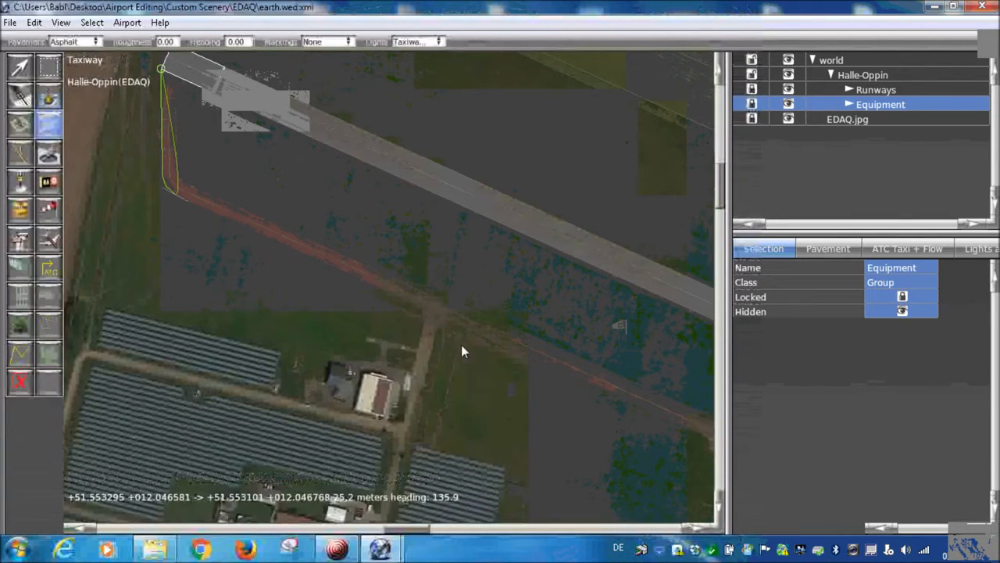
right_drag(556, 392, 407, 304)
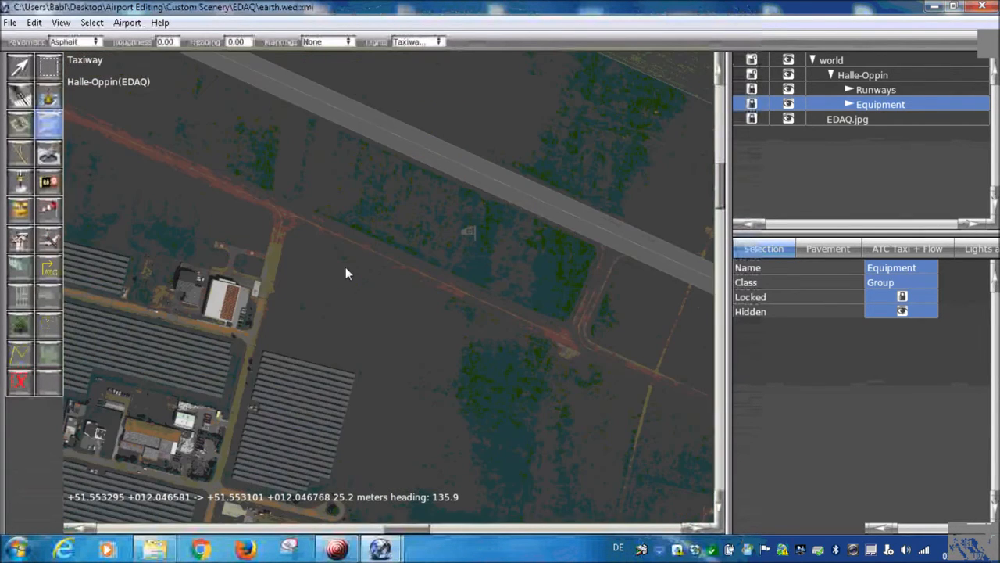
right_drag(597, 424, 325, 316)
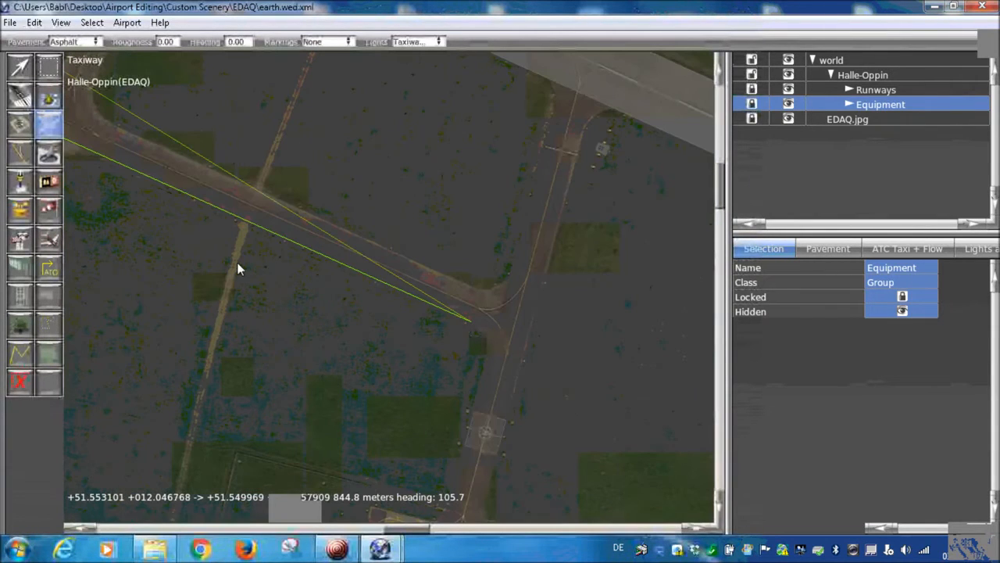
- Add an outline vertex about 18 m southeast, across the inner corner of the eastern junction
scroll(343, 270, up, 2)
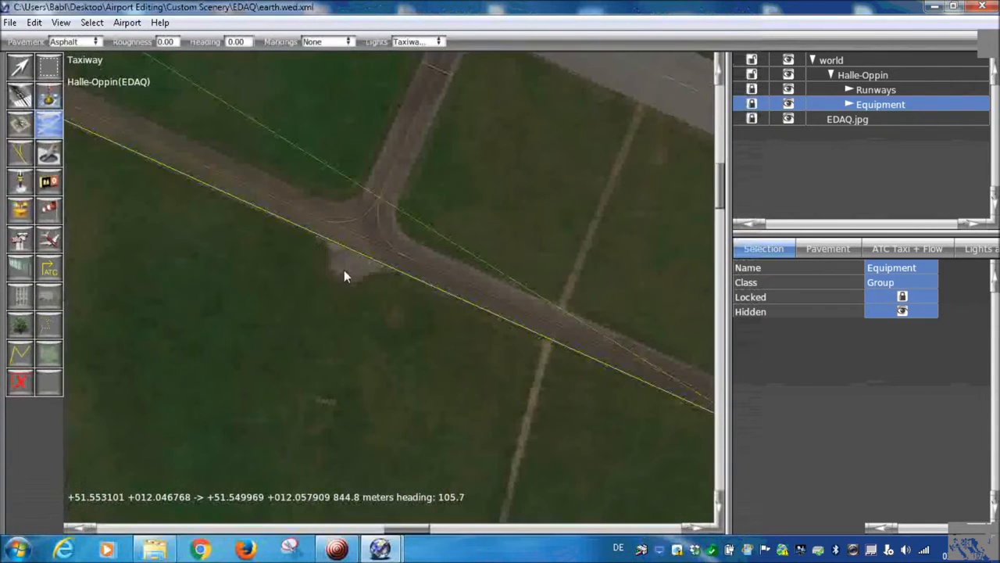
scroll(247, 224, down, 2)
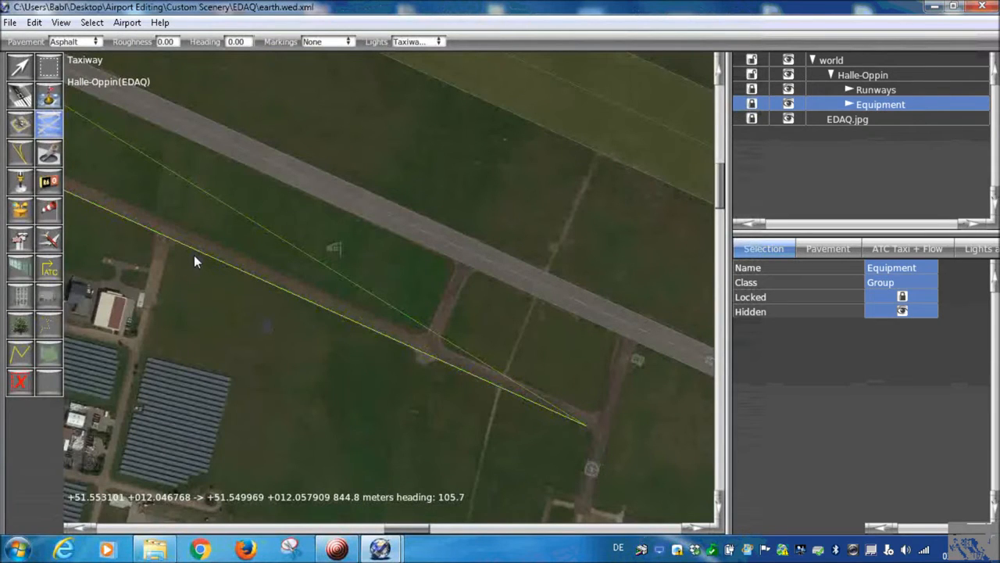
scroll(153, 233, up, 2)
middle_drag(153, 233, 459, 330)
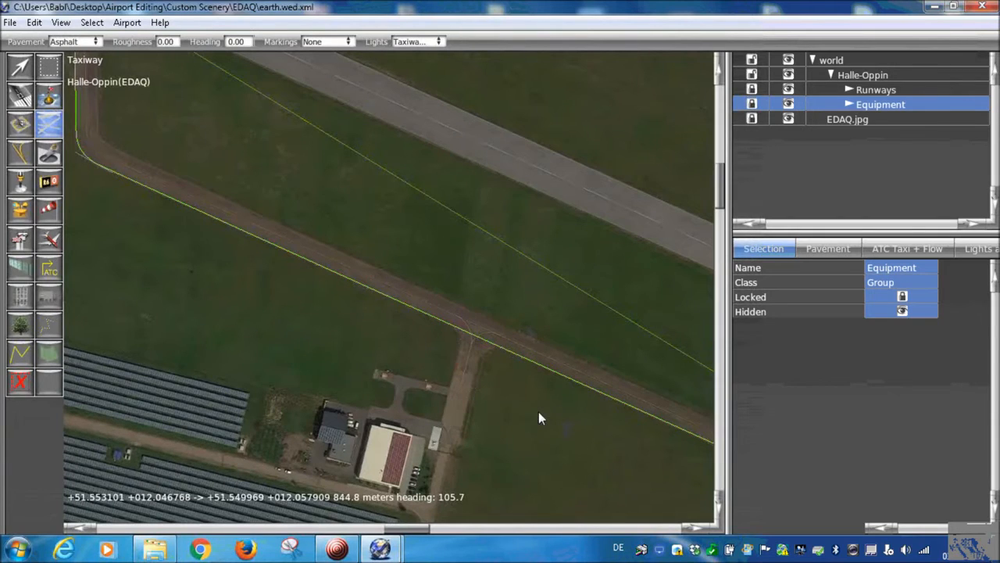
scroll(476, 364, up, 4)
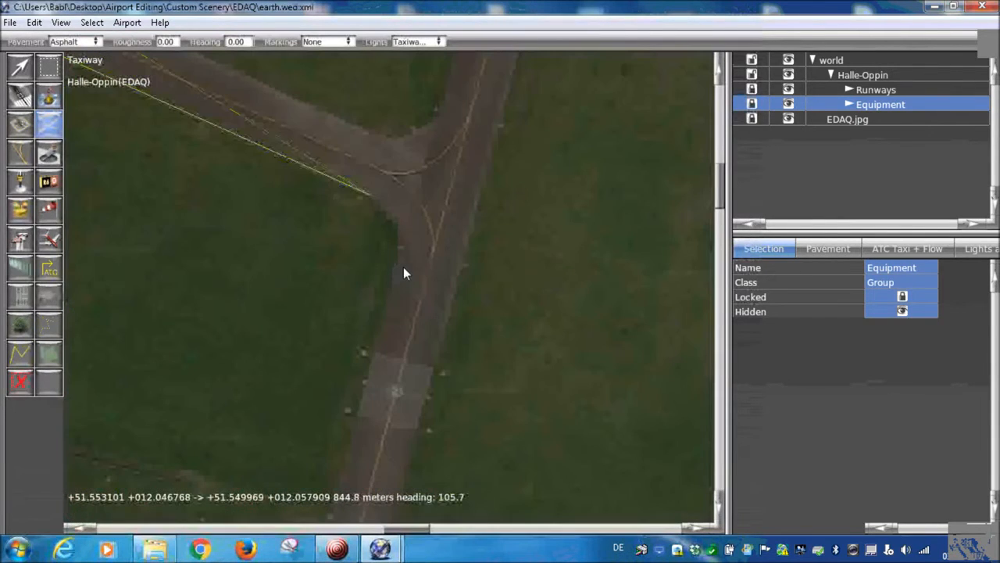
scroll(403, 267, up, 1)
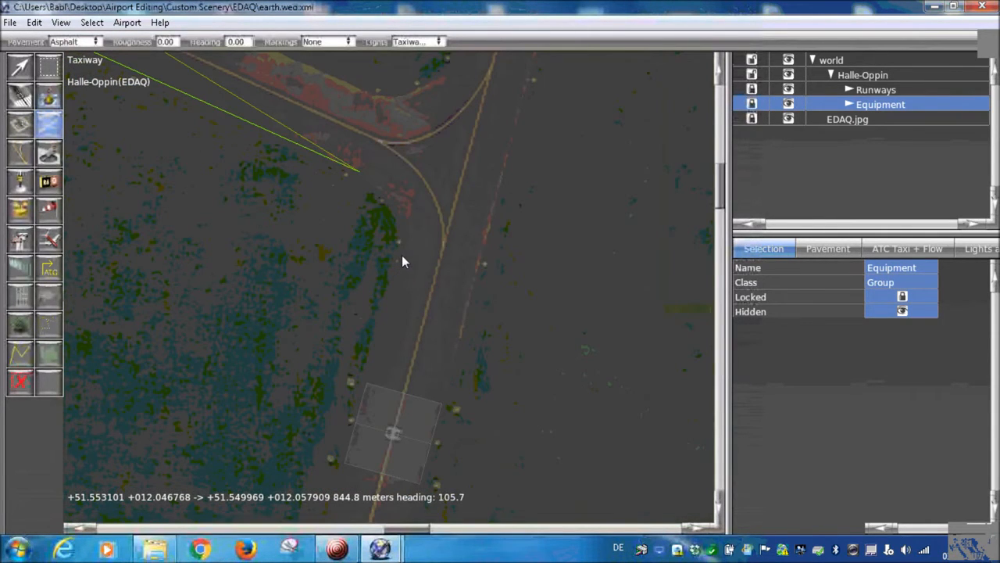
click(402, 255)
scroll(401, 256, down, 1)
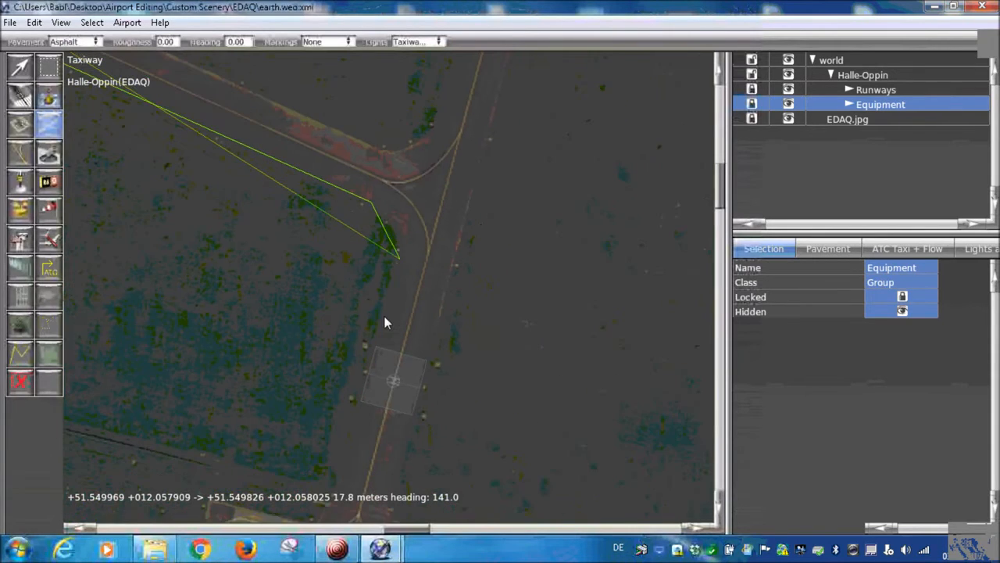
- Trace the outline about 69 m down the connecting taxiway's western edge, around the apron corner and about 28 m west along the side taxiway
right_drag(346, 490, 406, 269)
scroll(405, 269, up, 1)
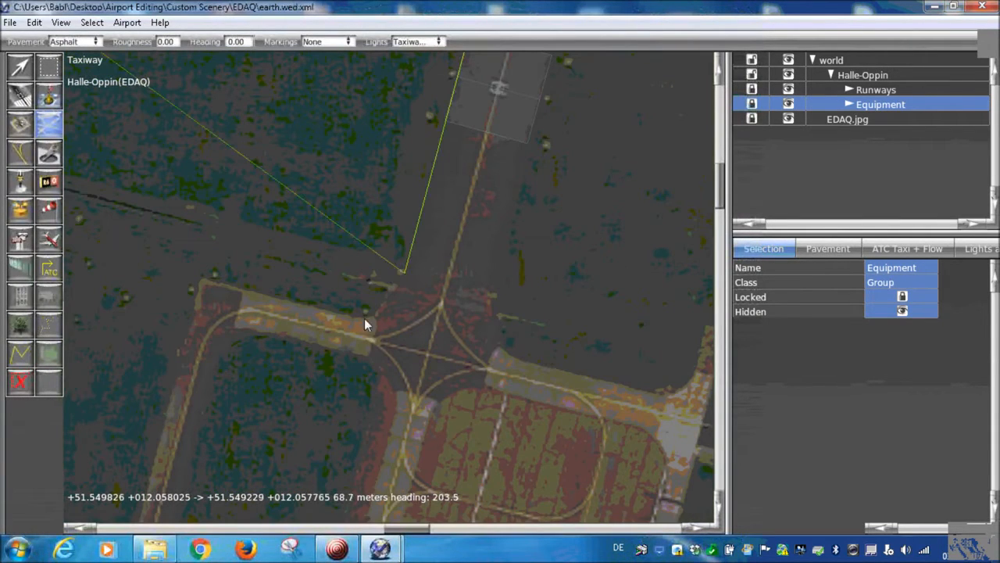
right_drag(364, 317, 406, 300)
click(391, 292)
right_drag(287, 302, 406, 223)
click(364, 284)
- Trace the outline down the side taxiway's western edge to the dark forecourt and about 14 m west to the hangar's northeast corner
right_drag(398, 335, 384, 242)
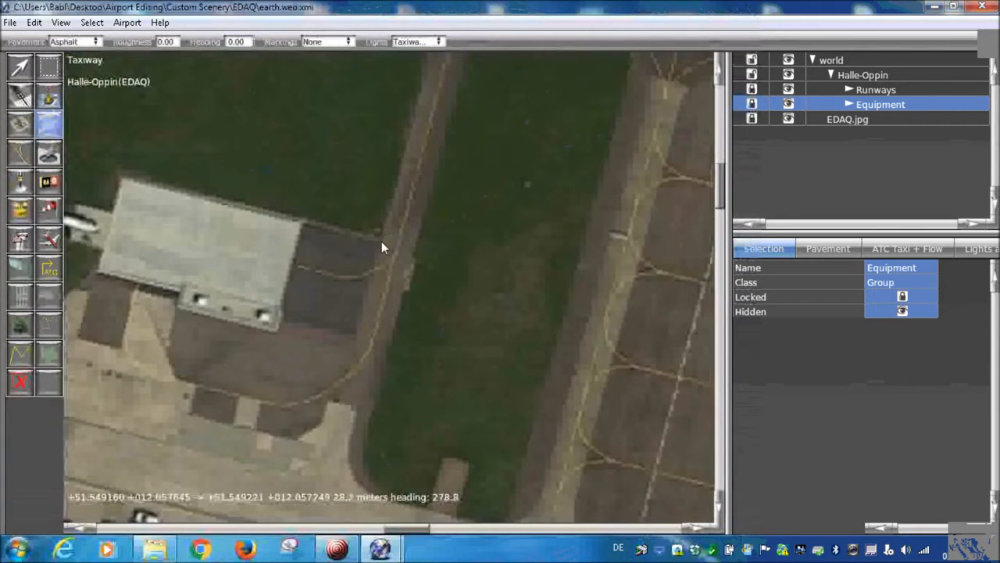
click(381, 243)
right_drag(271, 250, 425, 320)
click(460, 295)
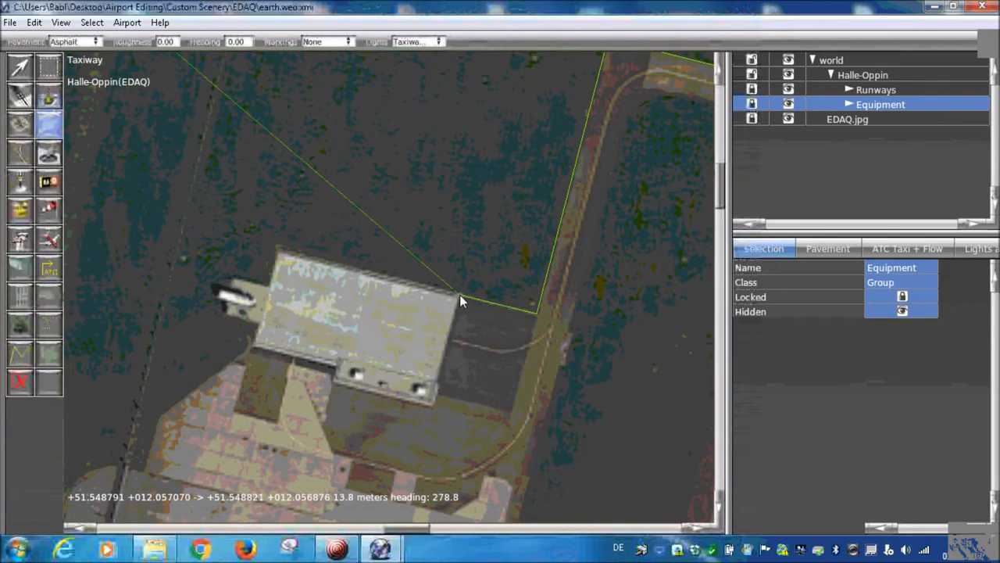
right_drag(454, 370, 490, 313)
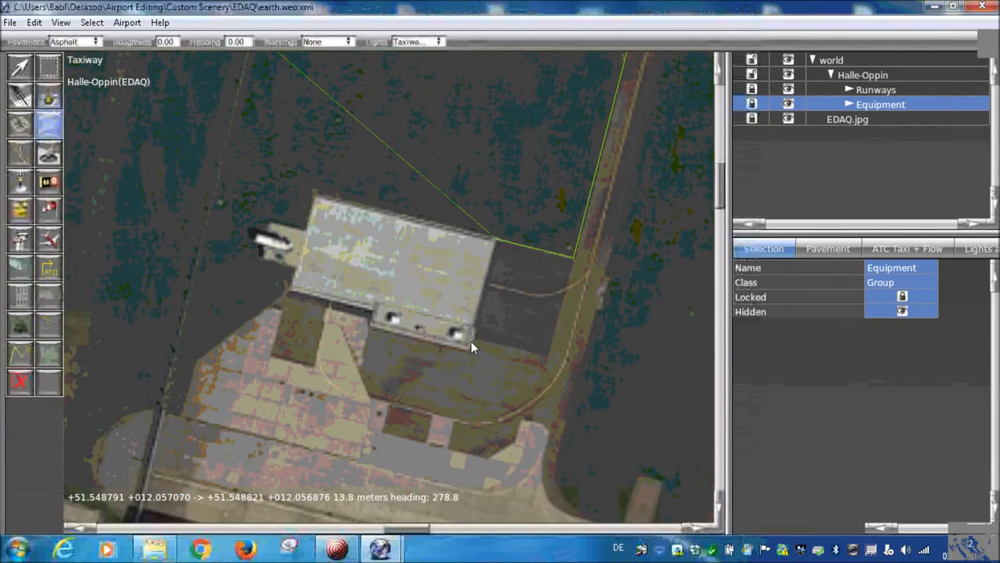
- Trace the outline down the hangar's east wall, west along its south side, around the forecourt's southwest corner and about 34 m east
click(472, 332)
click(336, 304)
right_drag(362, 399, 329, 295)
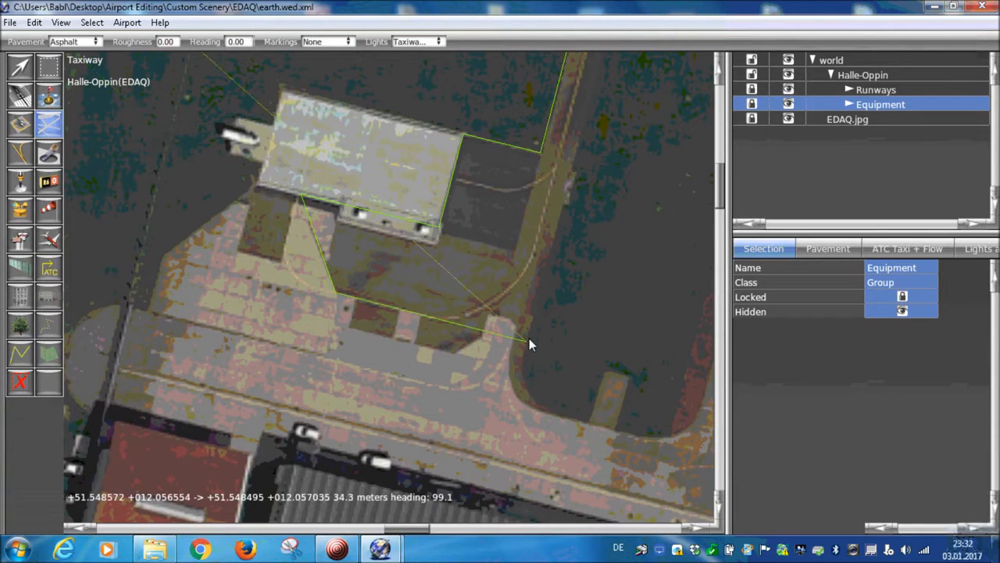
right_drag(617, 186, 472, 467)
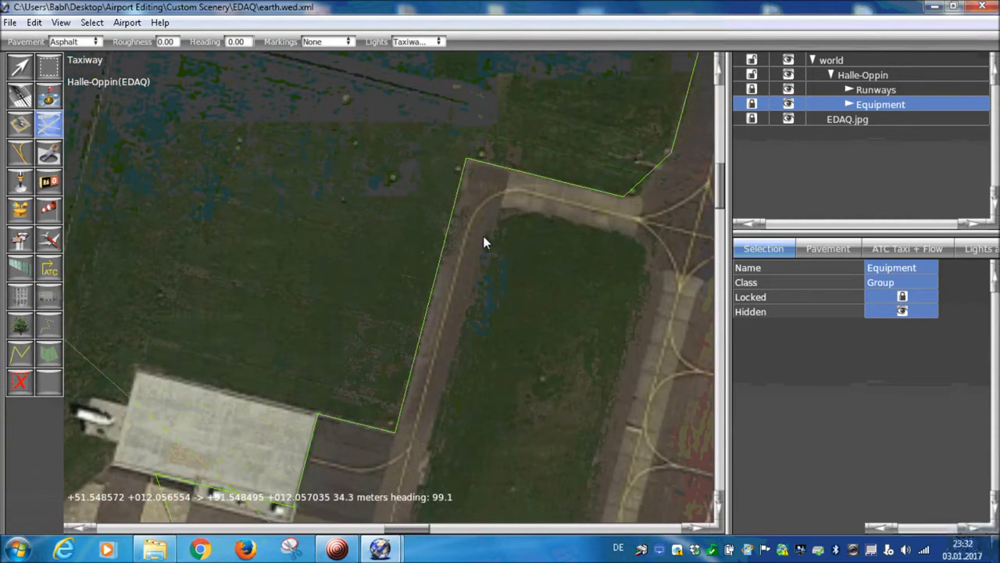
- Trace the side taxiway's eastern edge north, cut about 9 m across the bend, continue 18.5 m east and about 4 m southeast
click(485, 233)
click(531, 211)
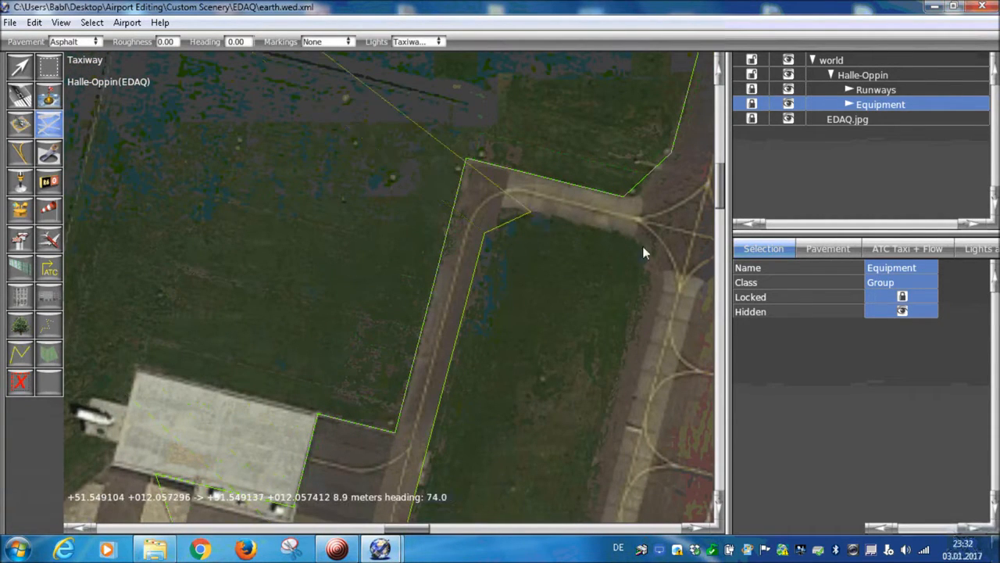
click(635, 235)
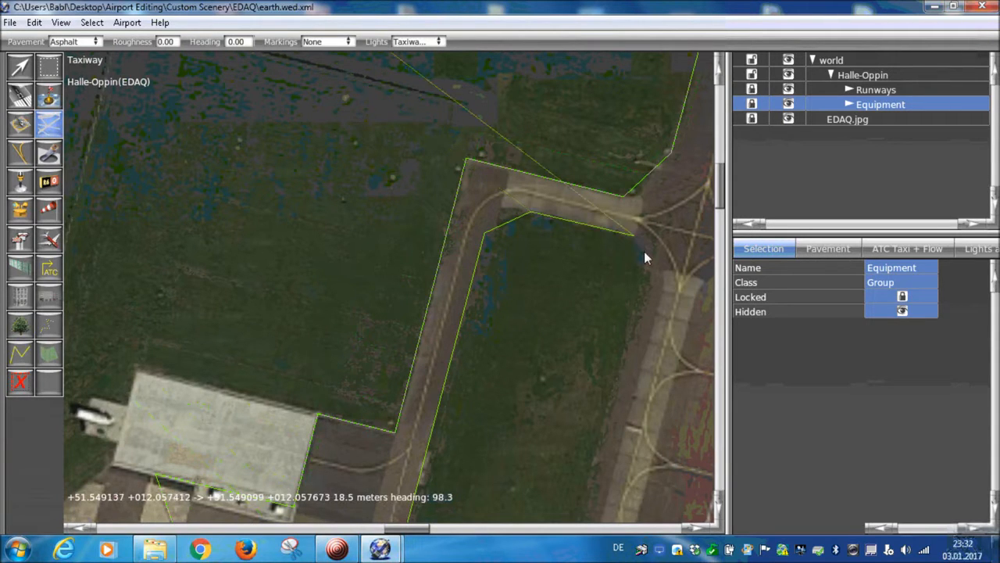
click(645, 254)
- Extend the outline about 84 m south-southwest along the grass strip's eastern edge to the apron's southwest corner
scroll(588, 324, down, 1)
right_drag(533, 439, 536, 245)
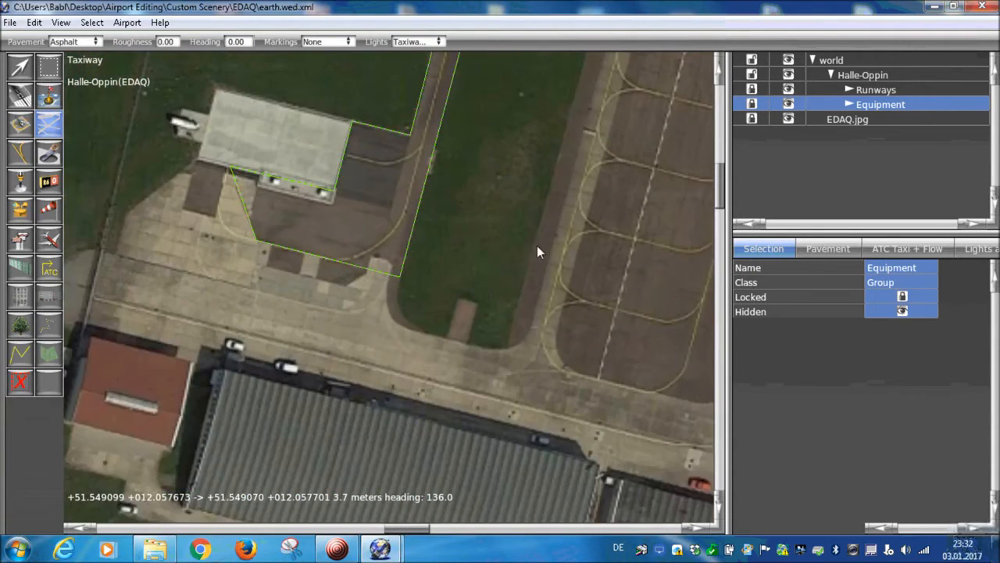
scroll(515, 322, down, 1)
right_drag(624, 77, 404, 234)
scroll(404, 233, up, 2)
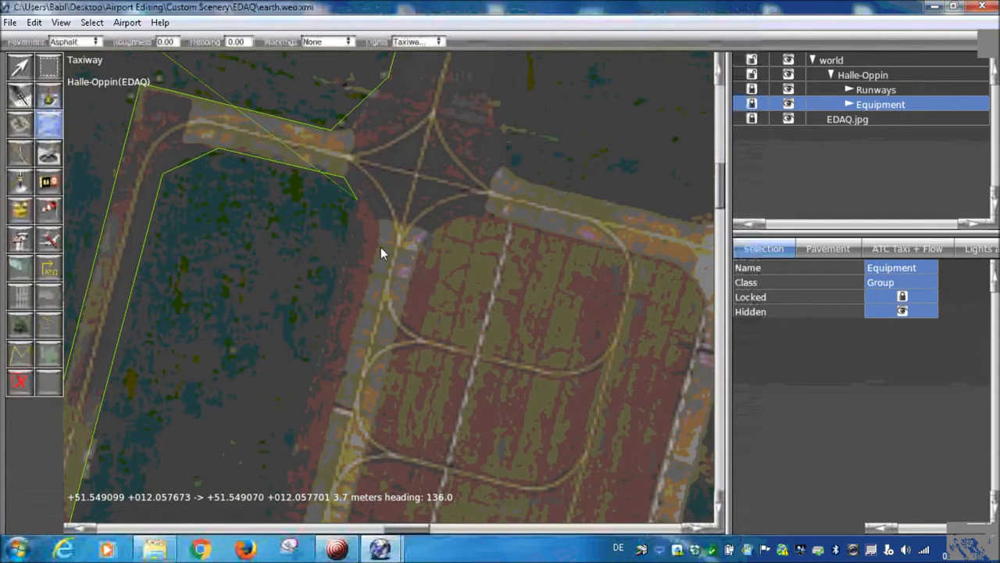
right_drag(381, 247, 467, 126)
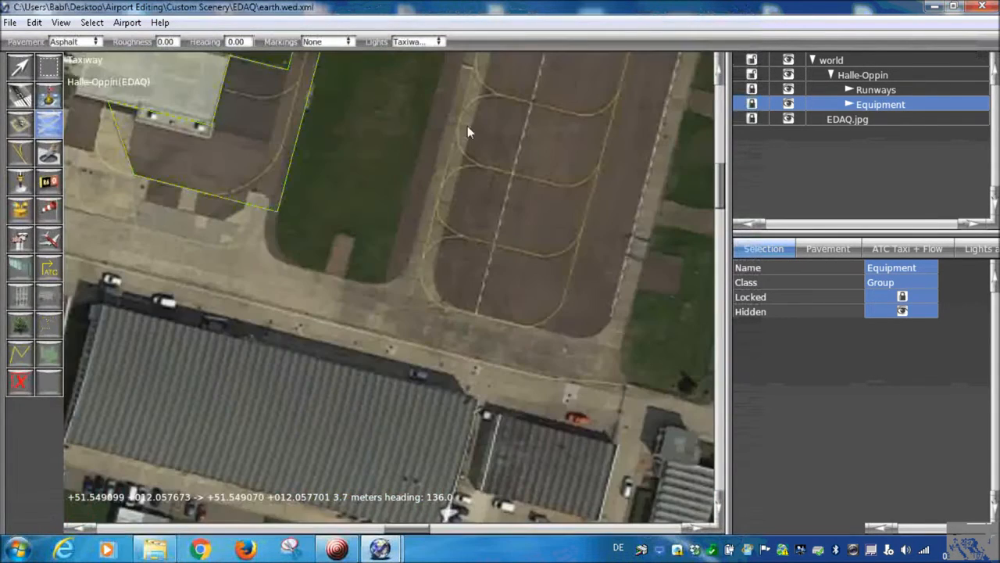
scroll(387, 288, up, 2)
click(382, 286)
scroll(395, 296, down, 2)
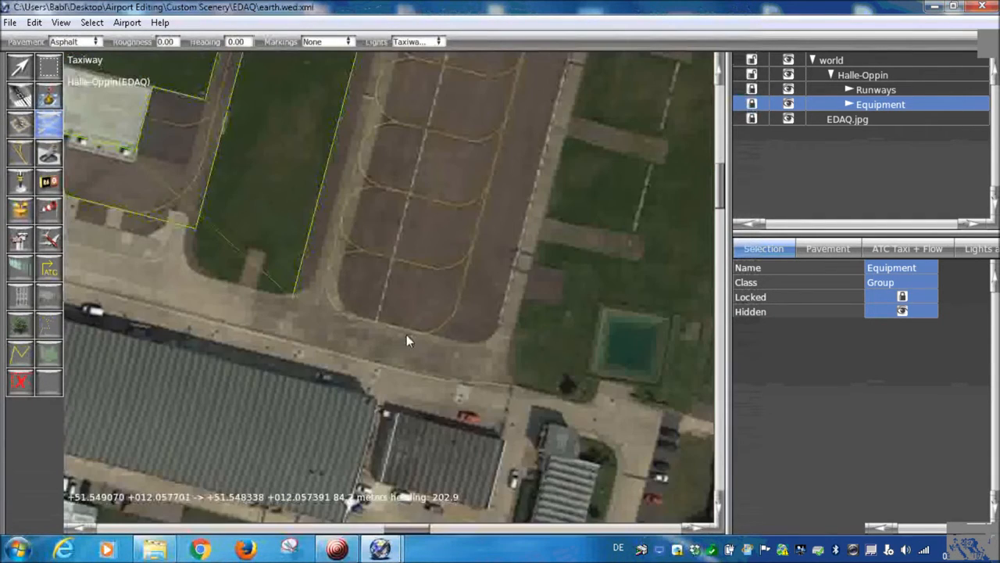
- Trace the apron's southern edge, about 10 m across its southeast corner, its eastern edge and about 9 m across the northeast corner
scroll(438, 340, up, 2)
click(477, 341)
scroll(483, 254, up, 3)
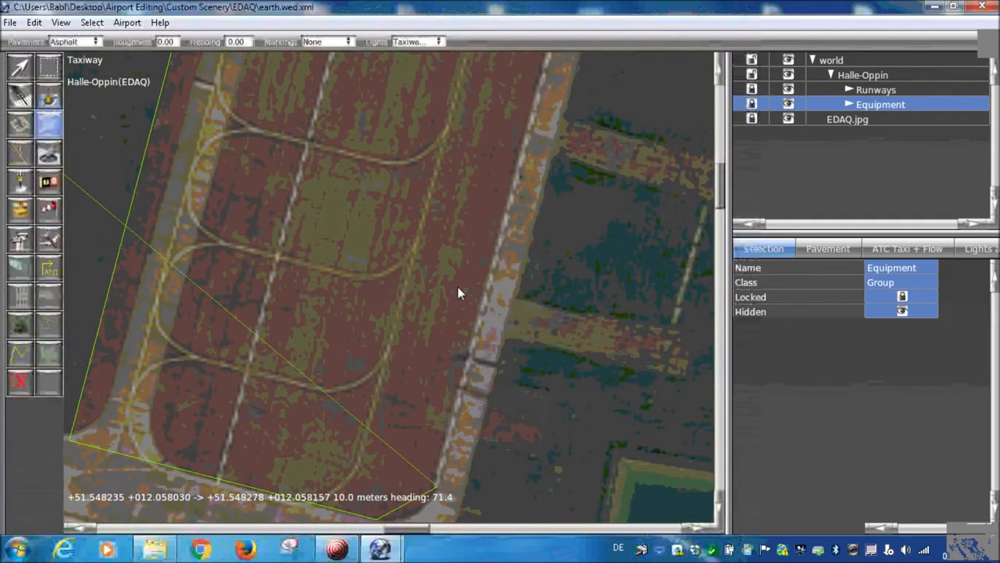
click(458, 287)
click(459, 206)
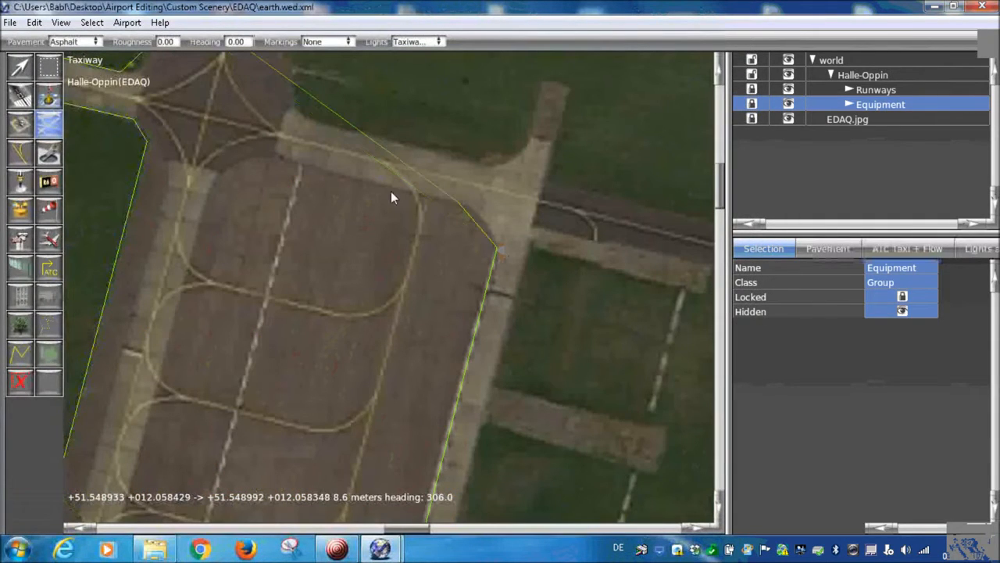
- Trace the apron's northern edge west to the connecting taxiway and continue north with segments of about 9 m and 11 m
click(274, 157)
right_drag(292, 164, 334, 241)
click(328, 223)
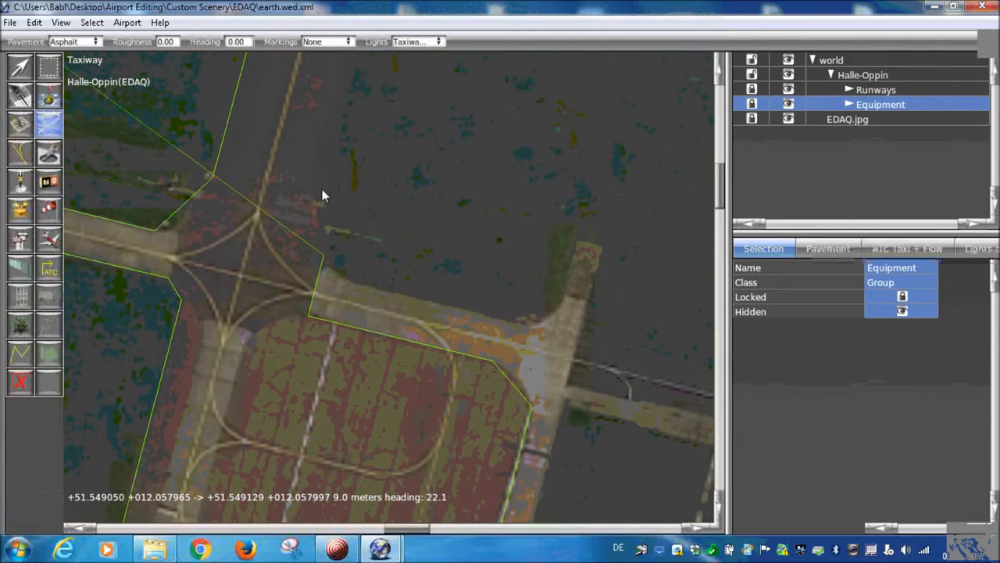
click(319, 184)
scroll(318, 184, down, 2)
right_drag(359, 144, 317, 311)
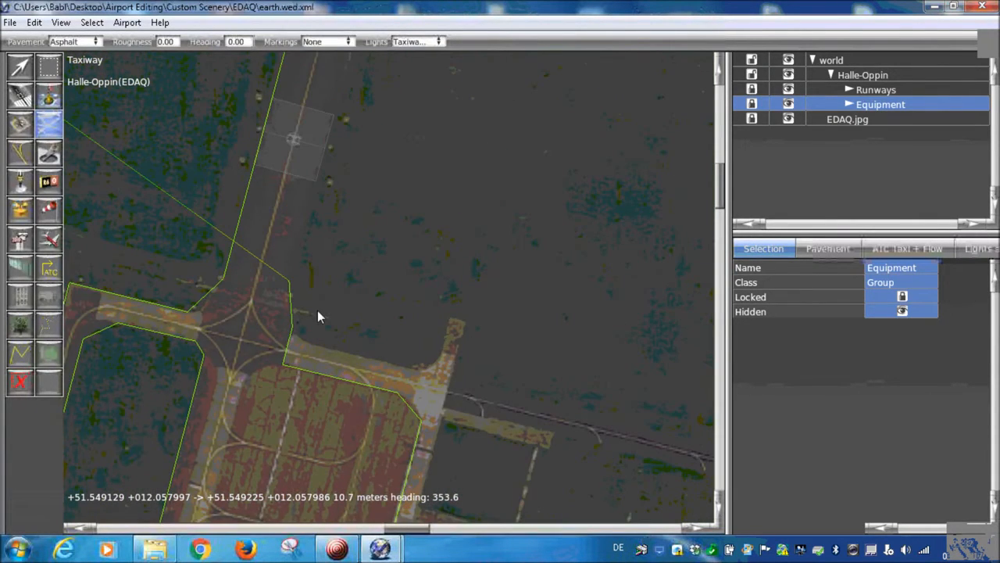
- Trace the connecting taxiway's eastern edge up to its flare, about 17.5 m out to the runway, and west along the runway edge
scroll(317, 310, up, 4)
click(403, 205)
click(465, 169)
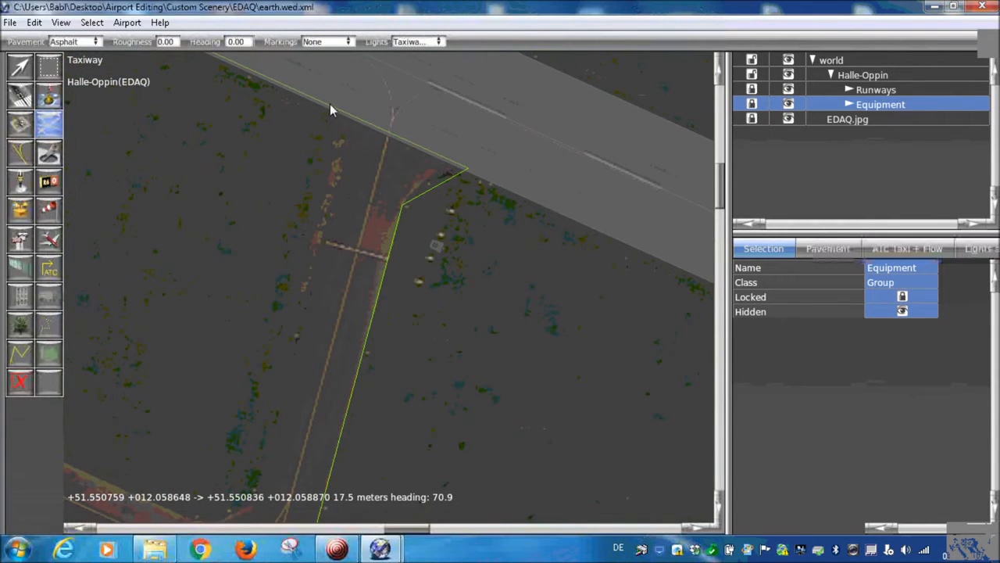
click(328, 107)
- Trace the connecting taxiway's western edge back to the parallel taxiway, cutting the junction corner with a segment about 16 m long
click(340, 191)
right_drag(333, 294, 425, 111)
click(349, 309)
click(286, 341)
- Extend the outline along the parallel taxiway's northern edge to its western bend and add a segment about 20 m northwest
scroll(351, 305, down, 2)
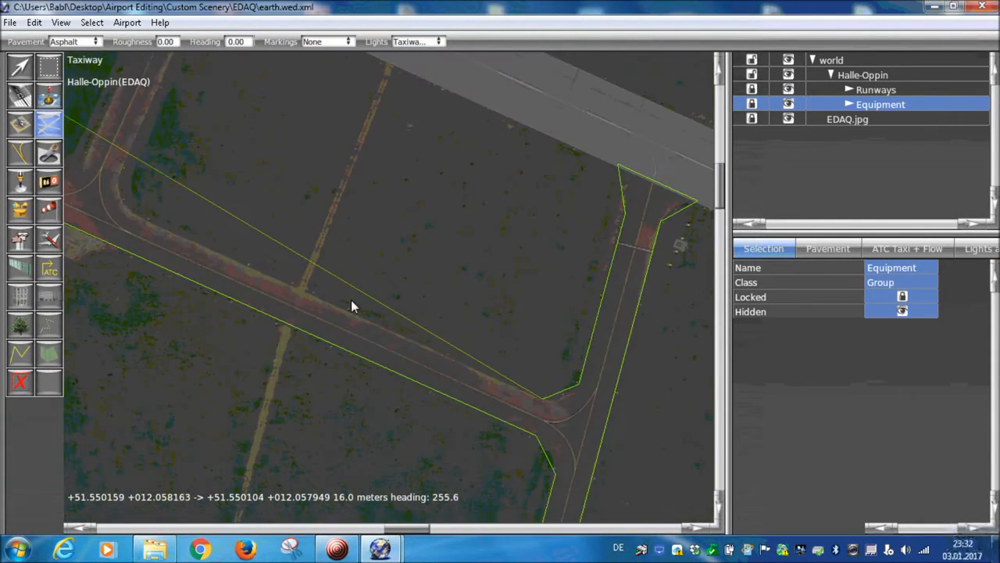
right_drag(278, 326, 623, 463)
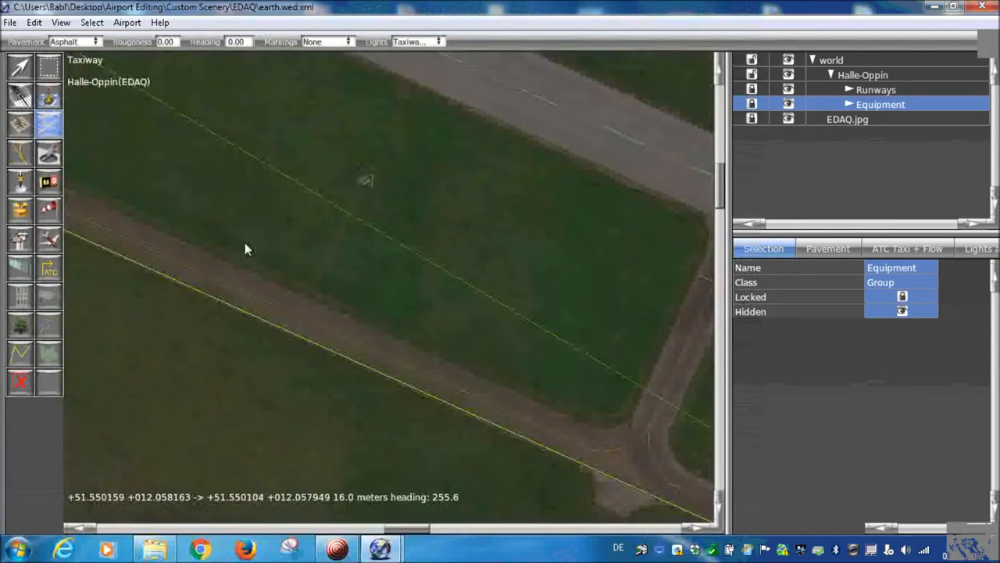
right_drag(244, 248, 599, 449)
click(307, 371)
click(287, 326)
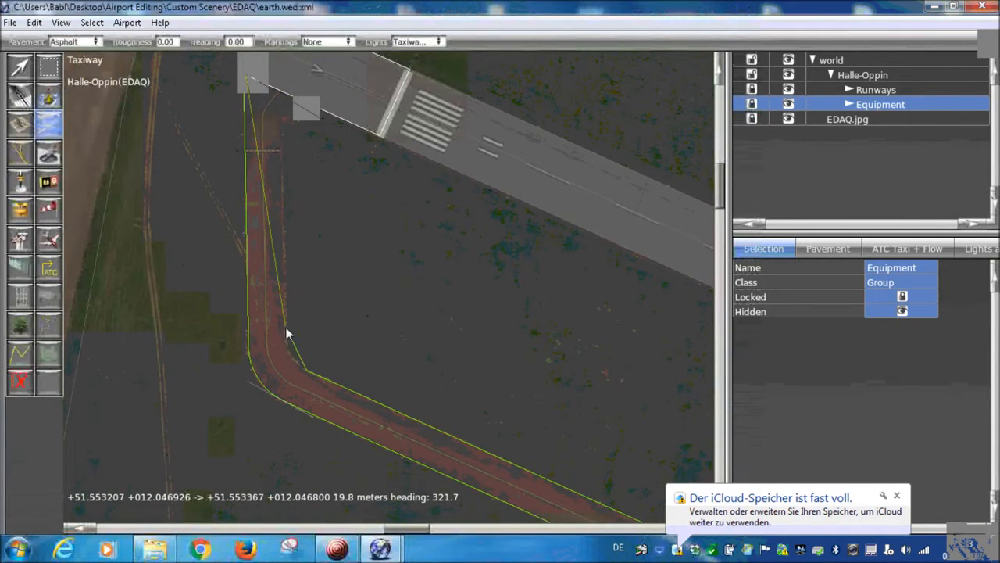
- Trace the inner edge north past the hold line, about 27 m to the runway edge, and close the outline at its starting vertex
scroll(313, 309, up, 3)
click(301, 236)
click(396, 192)
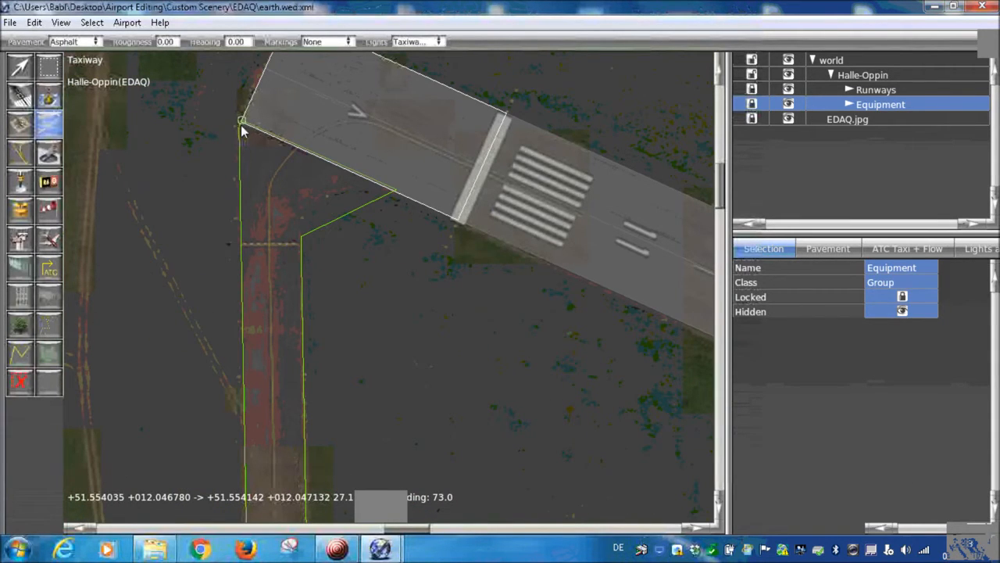
scroll(243, 131, up, 5)
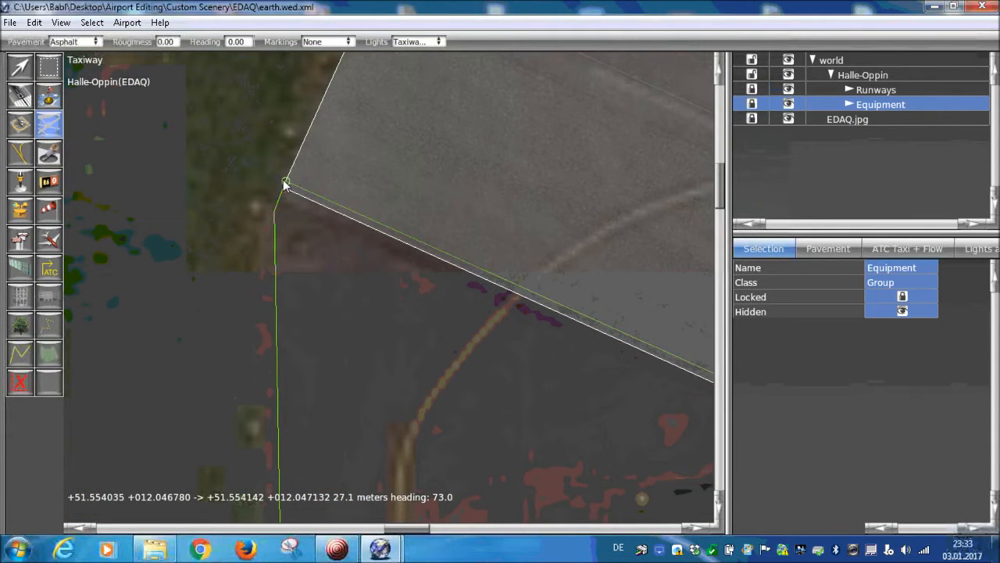
click(286, 183)
scroll(313, 196, down, 6)
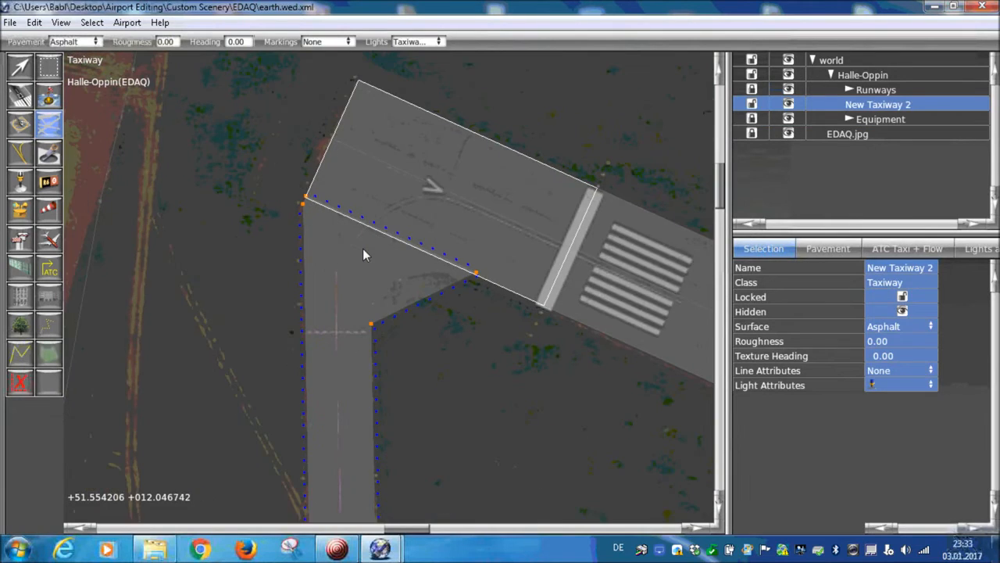
- Examine the completed taxiway outline and, with the Vertex tool active, its vertices where it meets the western runway end
scroll(268, 154, down, 5)
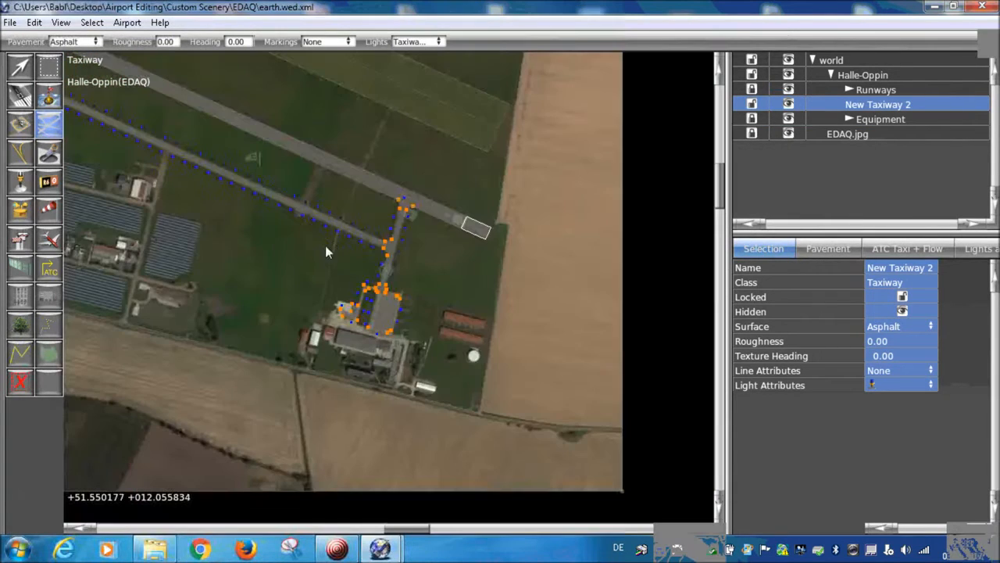
scroll(190, 156, up, 5)
scroll(190, 156, up, 5)
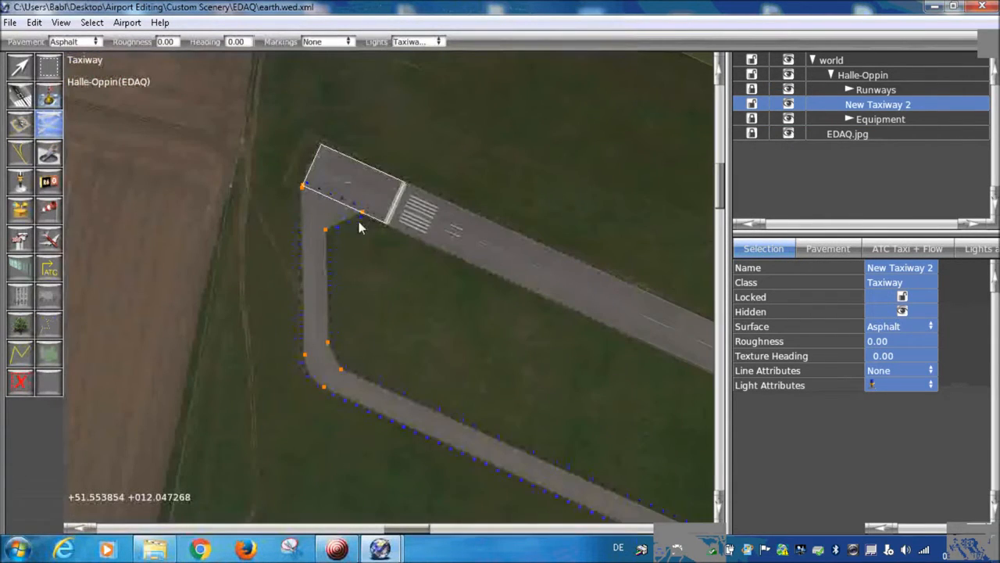
key(v)
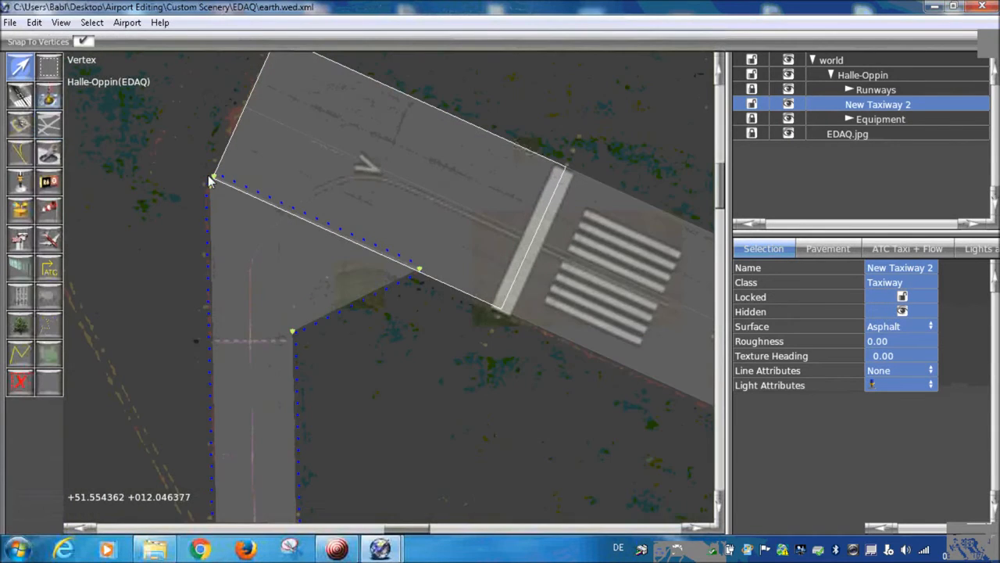
scroll(494, 265, up, 5)
scroll(323, 266, down, 3)
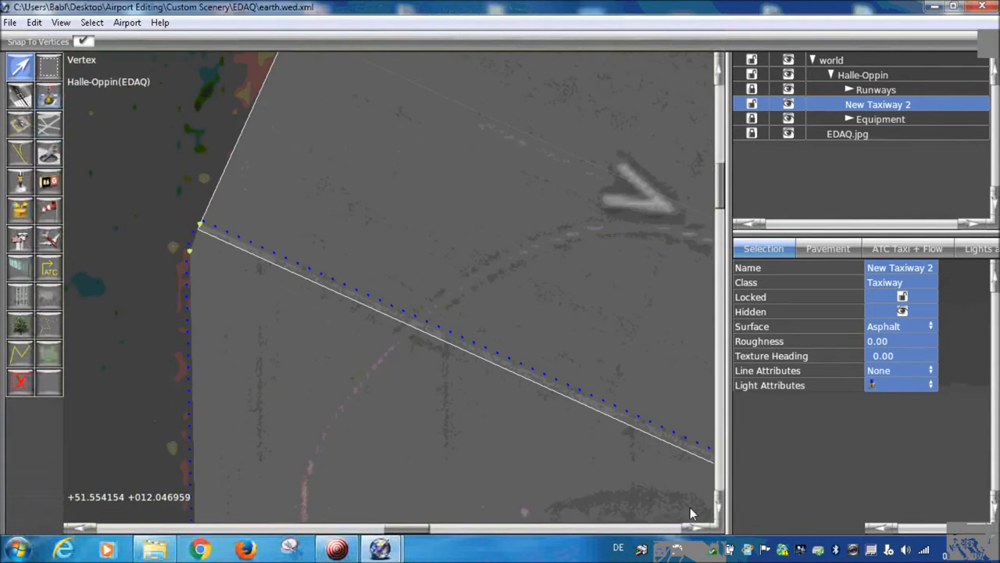
right_drag(210, 253, 293, 297)
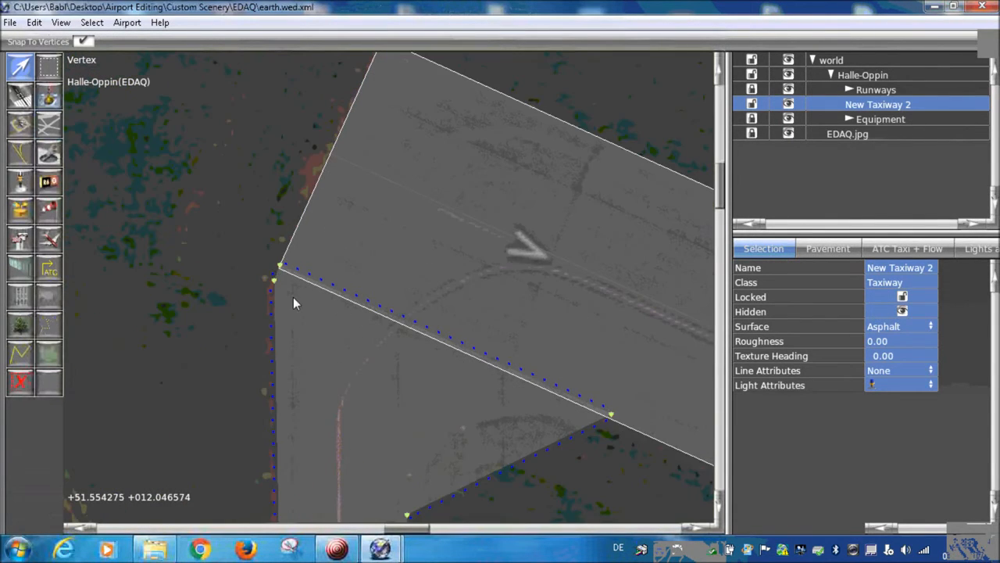
scroll(293, 297, down, 2)
scroll(516, 358, up, 4)
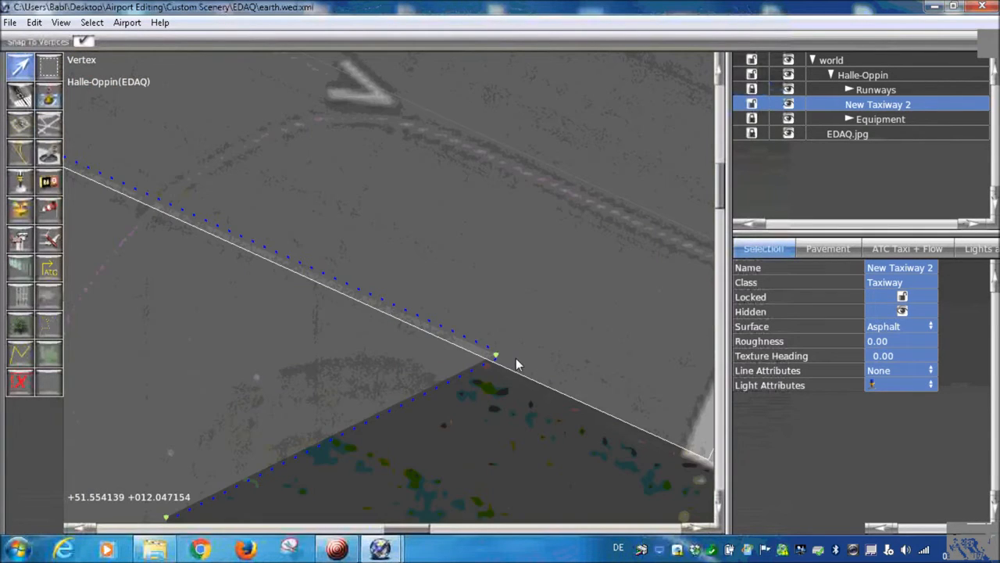
- Set Light Attributes to None for the outline vertex at the eastern end of the segment along the western runway end
click(483, 408)
scroll(482, 408, down, 2)
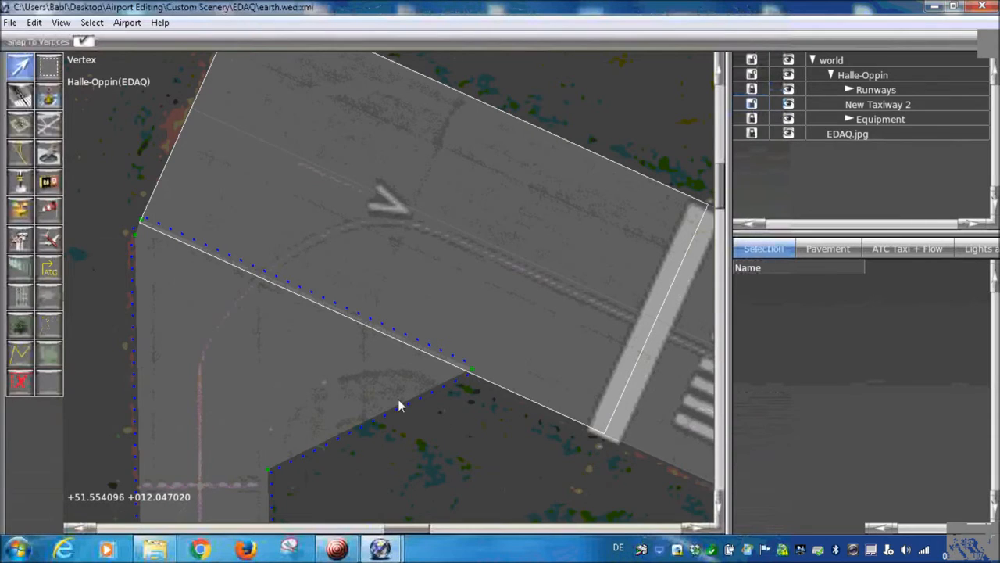
scroll(371, 373, down, 3)
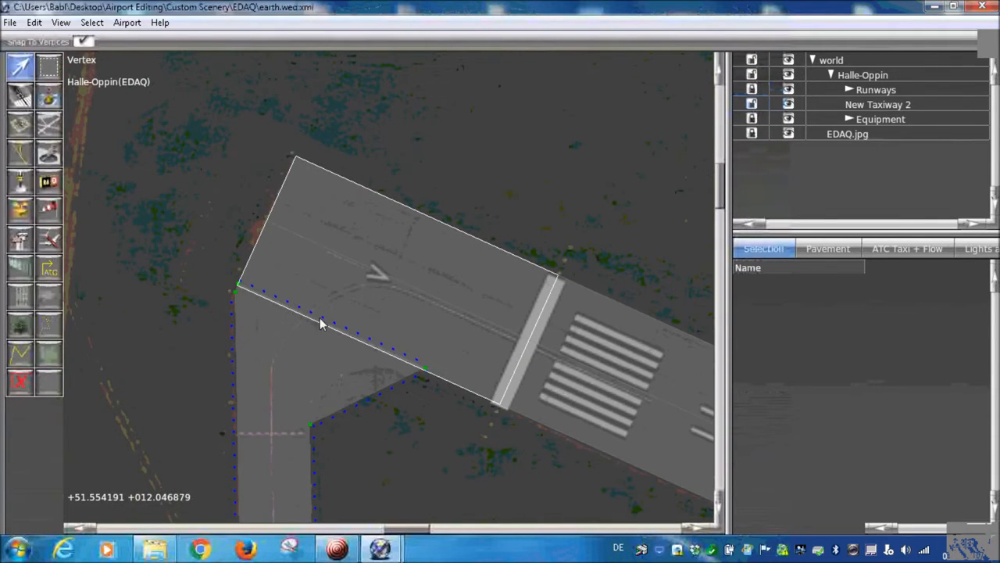
scroll(438, 376, up, 2)
scroll(434, 374, up, 1)
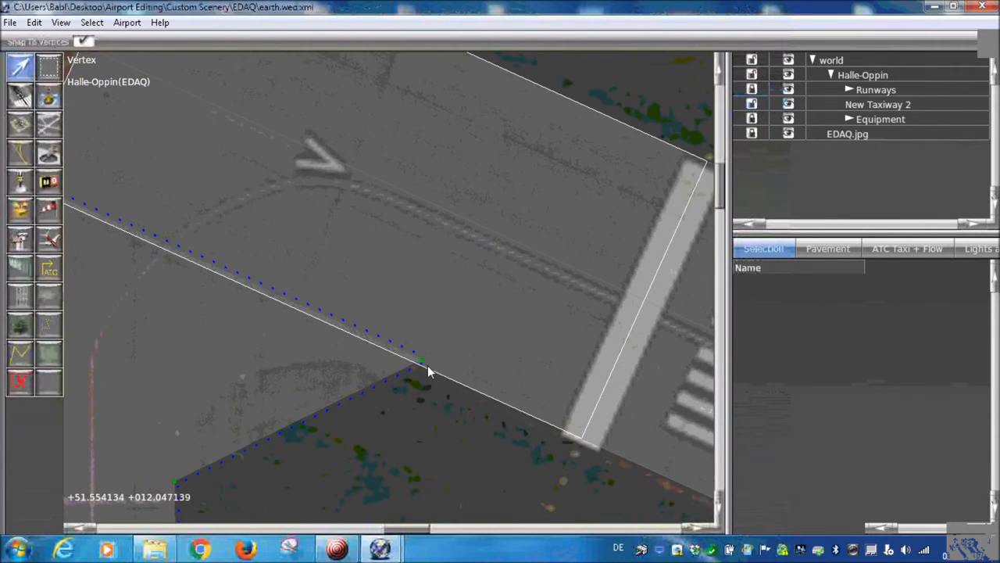
right_drag(422, 363, 555, 446)
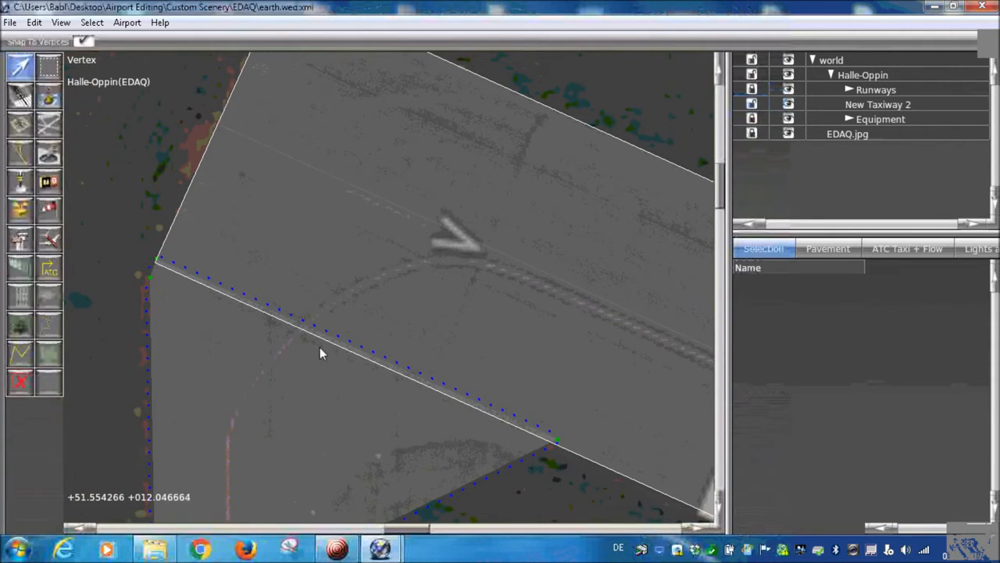
scroll(556, 447, up, 1)
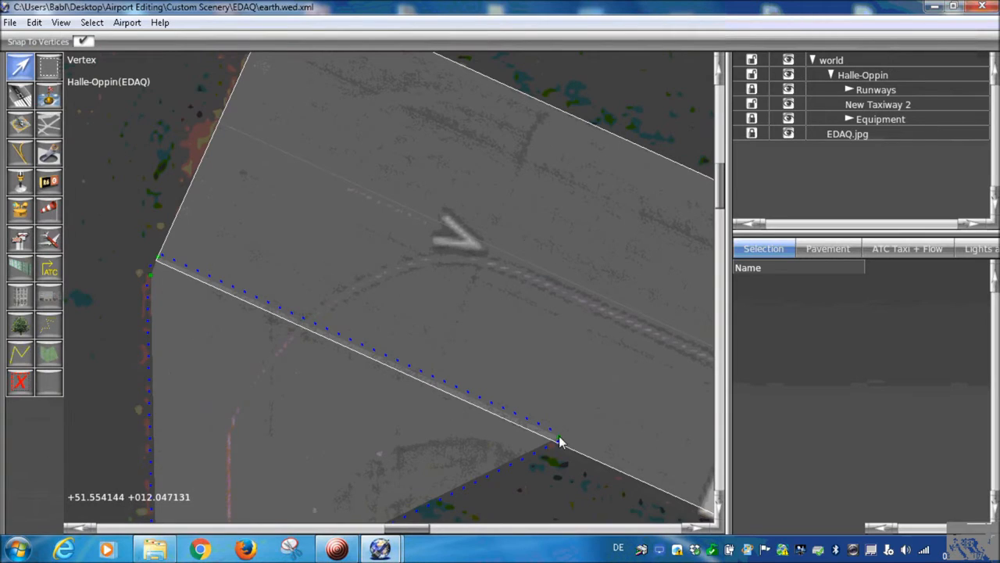
click(560, 439)
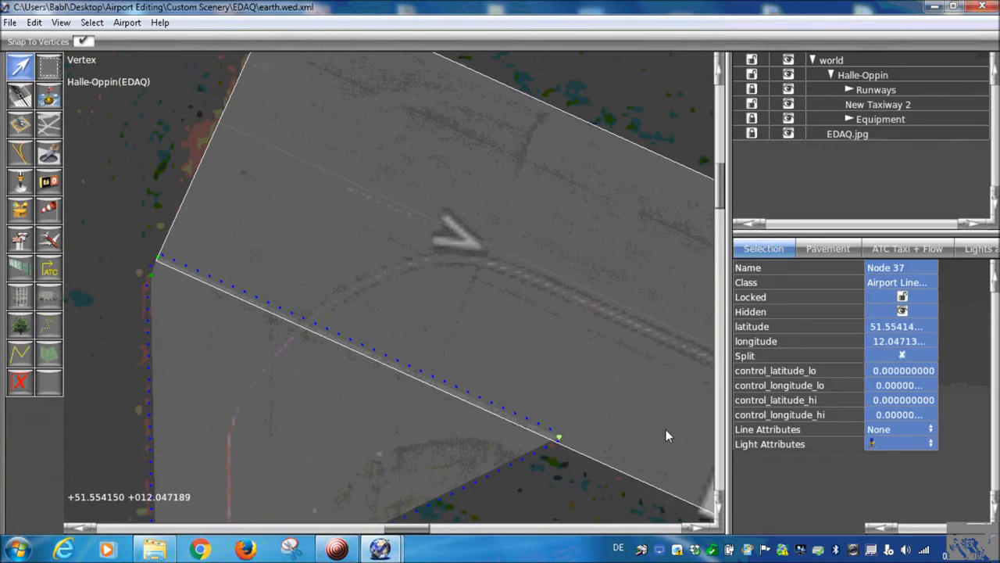
click(883, 444)
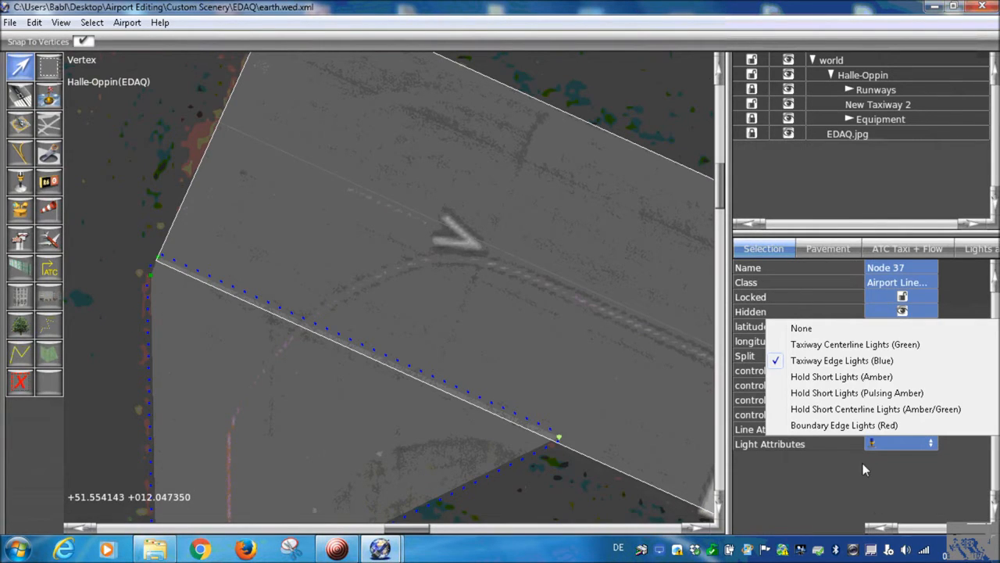
click(805, 329)
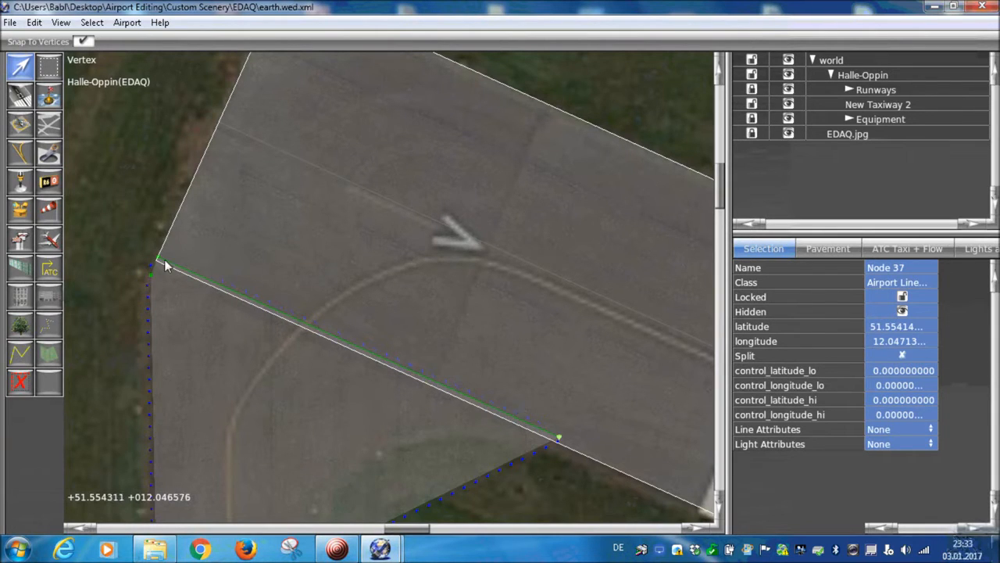
- Try Taxiway Edge Lights (Blue) on the eastern vertex of the segment along the western runway end, and restore its Light Attributes to None
scroll(399, 406, down, 1)
right_drag(400, 417, 417, 329)
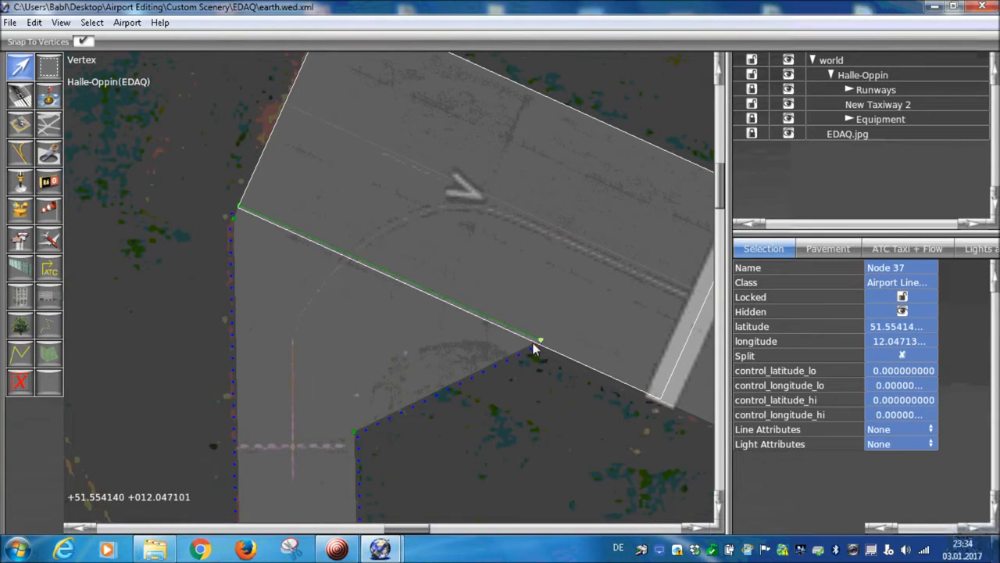
click(898, 444)
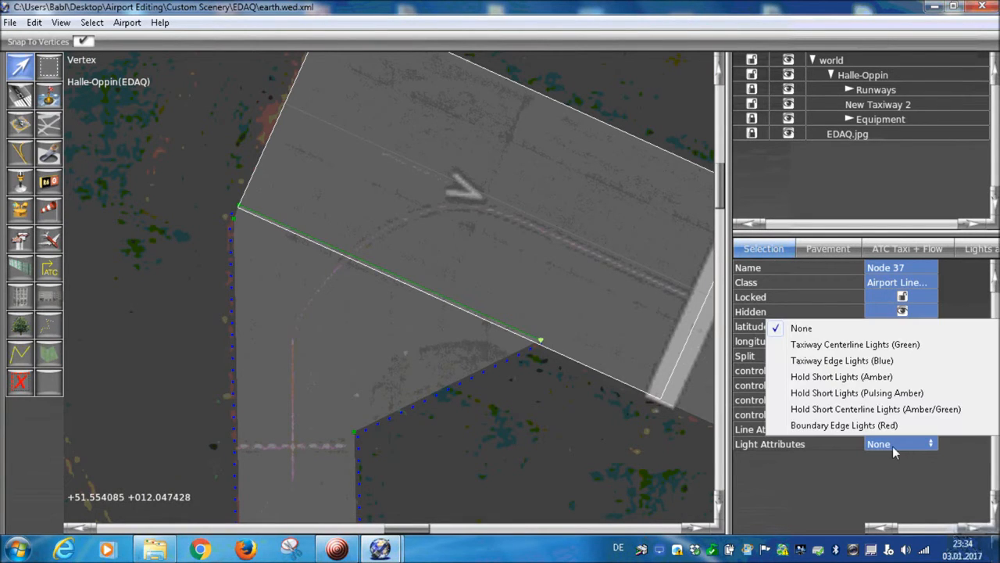
click(878, 372)
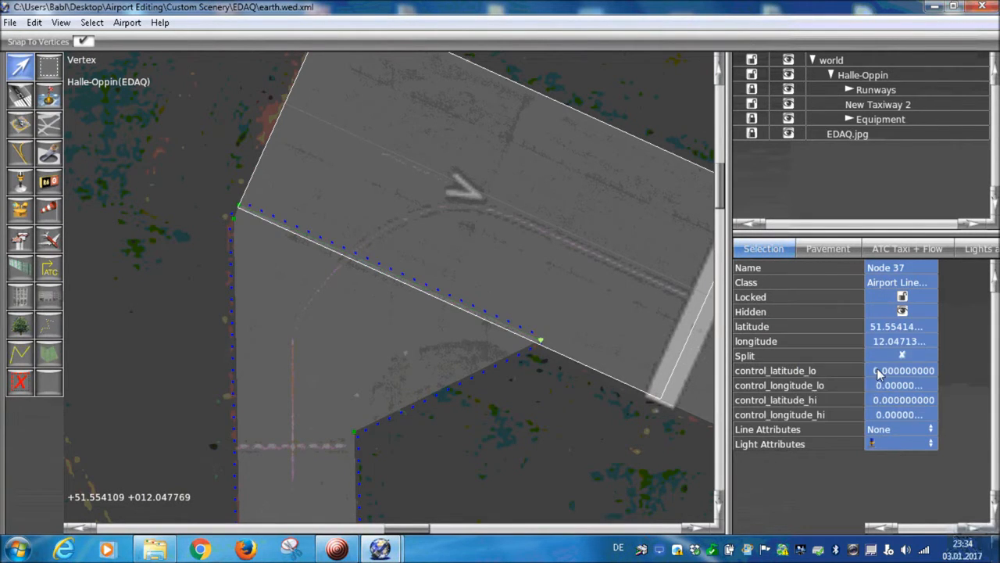
click(891, 453)
click(823, 331)
- Set Light Attributes to None for the eastern vertex of the segment where the connector meets the runway near the 29 end
click(239, 207)
scroll(441, 340, down, 6)
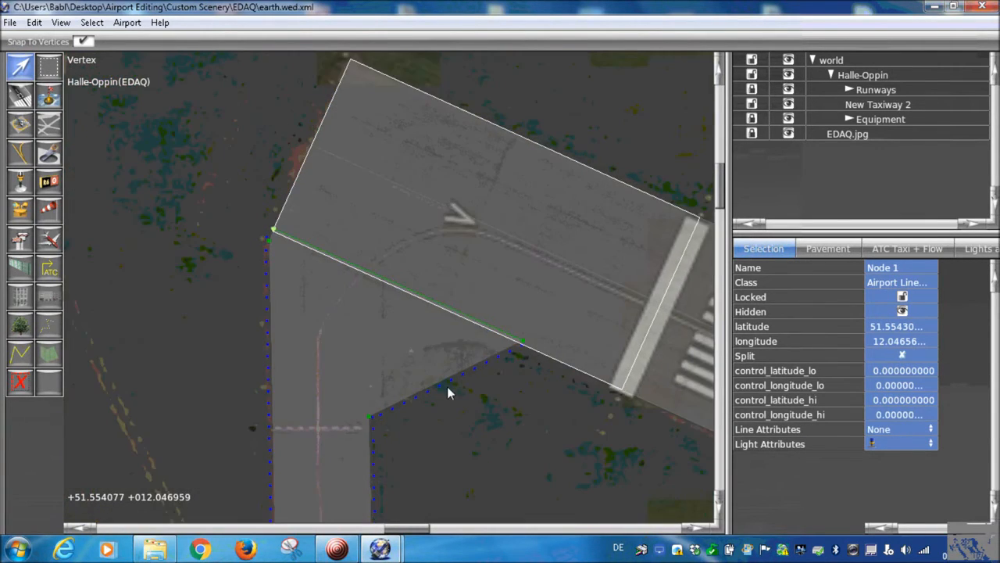
scroll(409, 222, up, 4)
scroll(409, 216, down, 3)
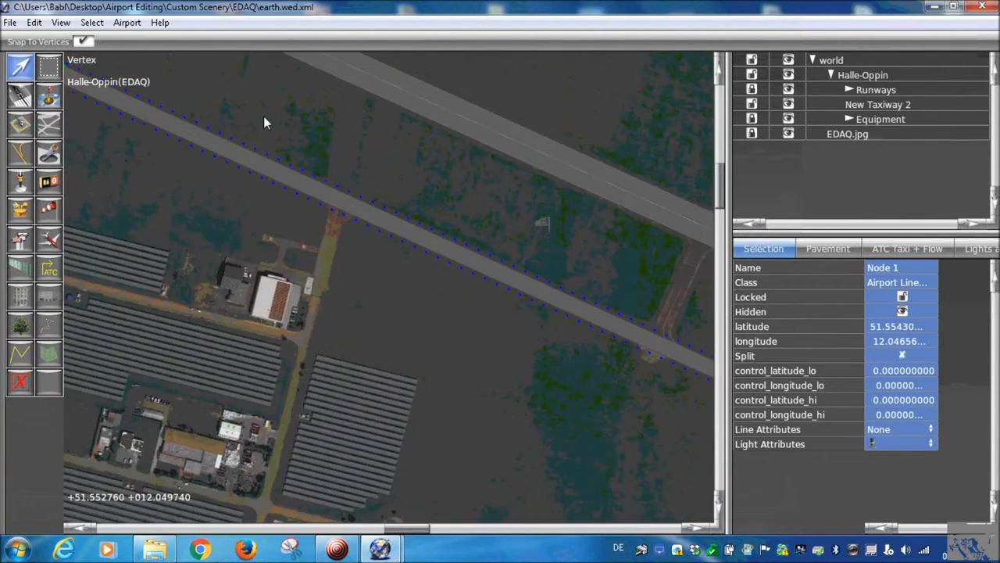
scroll(449, 215, up, 3)
scroll(495, 307, up, 5)
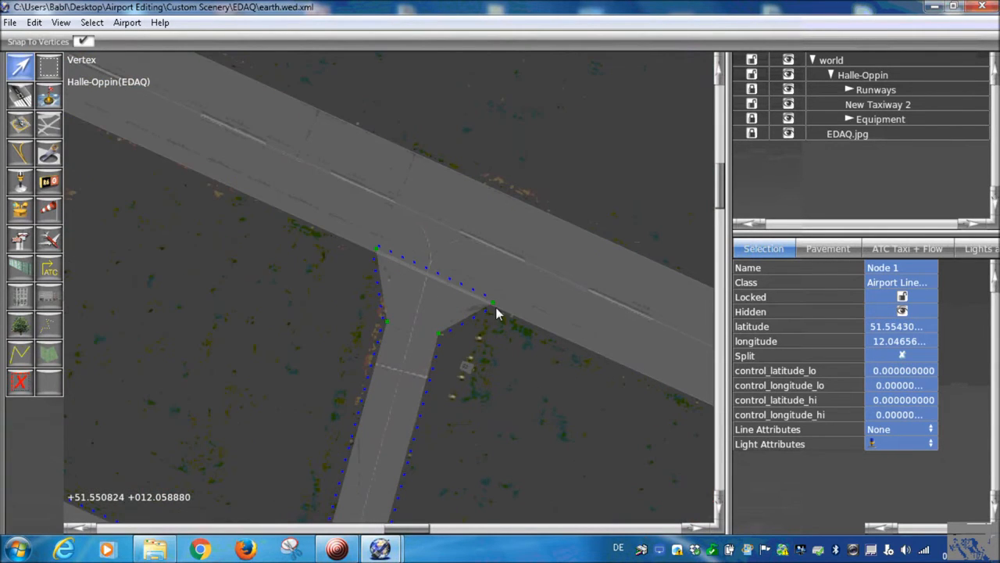
click(493, 307)
click(493, 305)
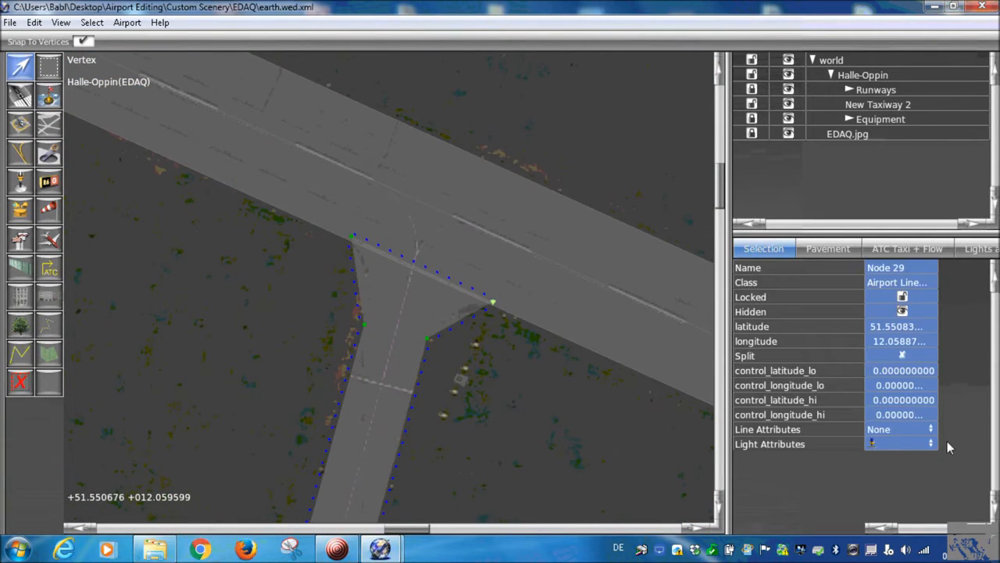
click(886, 443)
click(809, 327)
- Set Light Attributes to None for the hangar apron's northeastern corner vertex and the vertex at the hangar's northeastern corner
scroll(469, 305, down, 3)
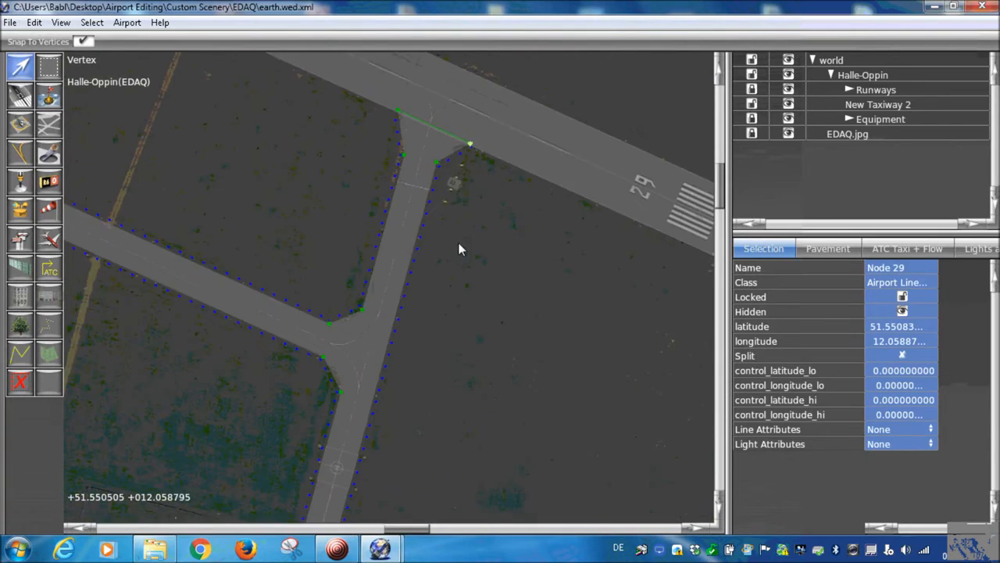
scroll(430, 353, up, 3)
right_drag(431, 347, 507, 187)
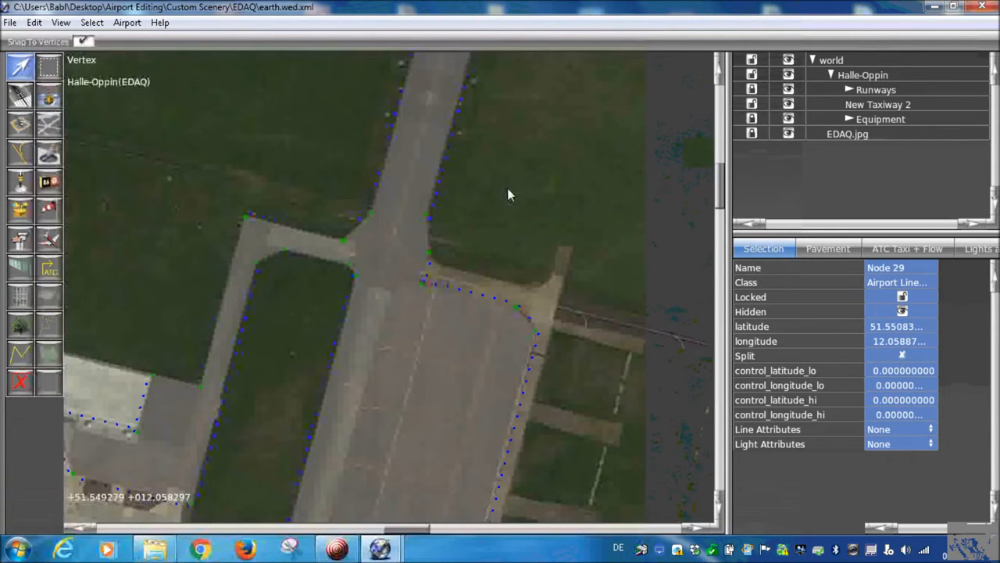
right_drag(507, 187, 407, 259)
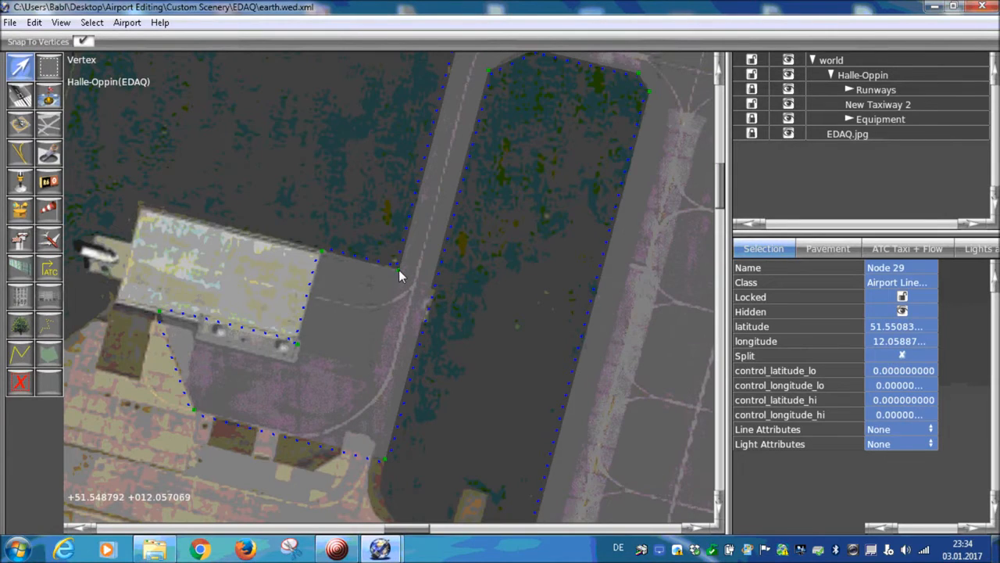
click(399, 271)
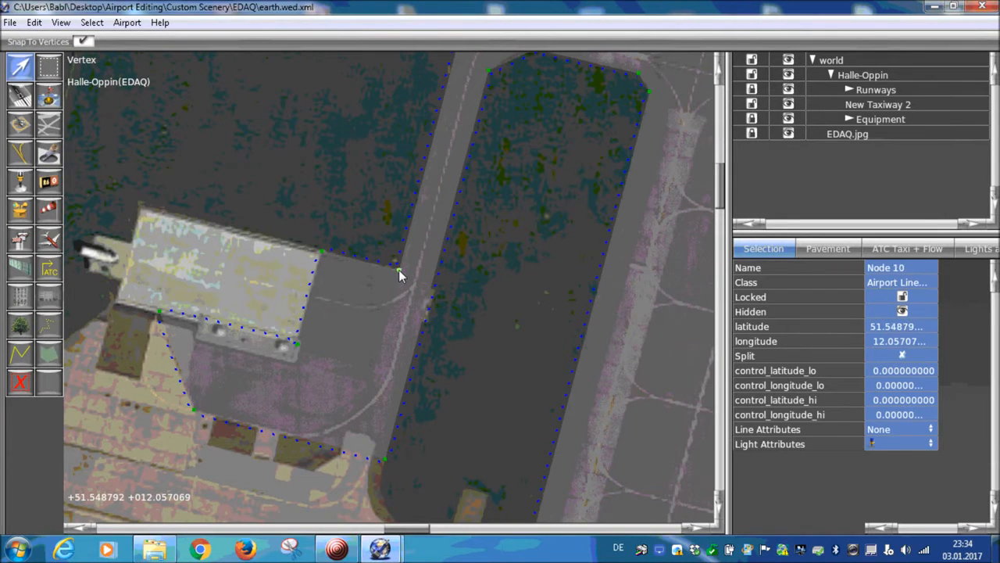
click(876, 443)
click(801, 328)
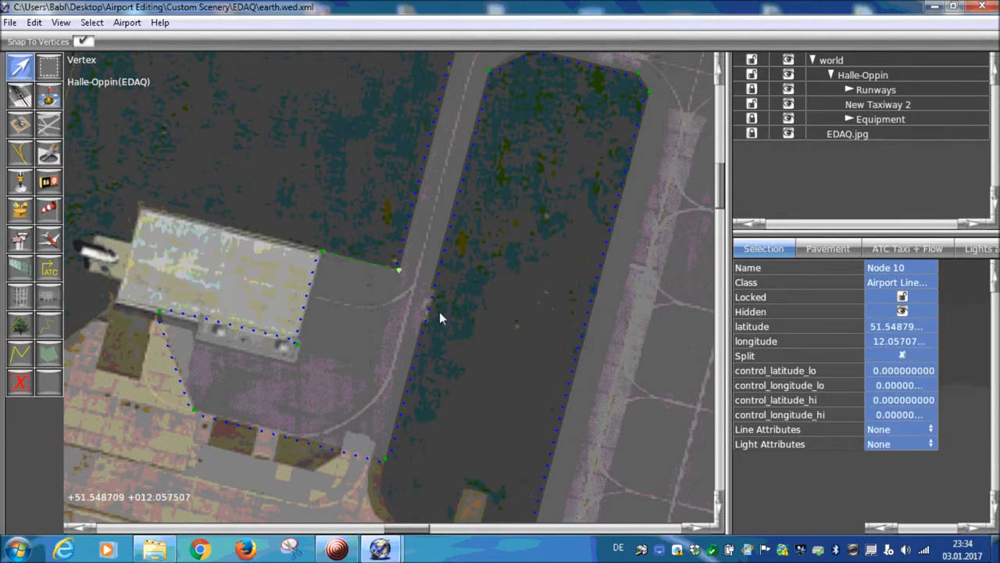
click(322, 253)
click(899, 443)
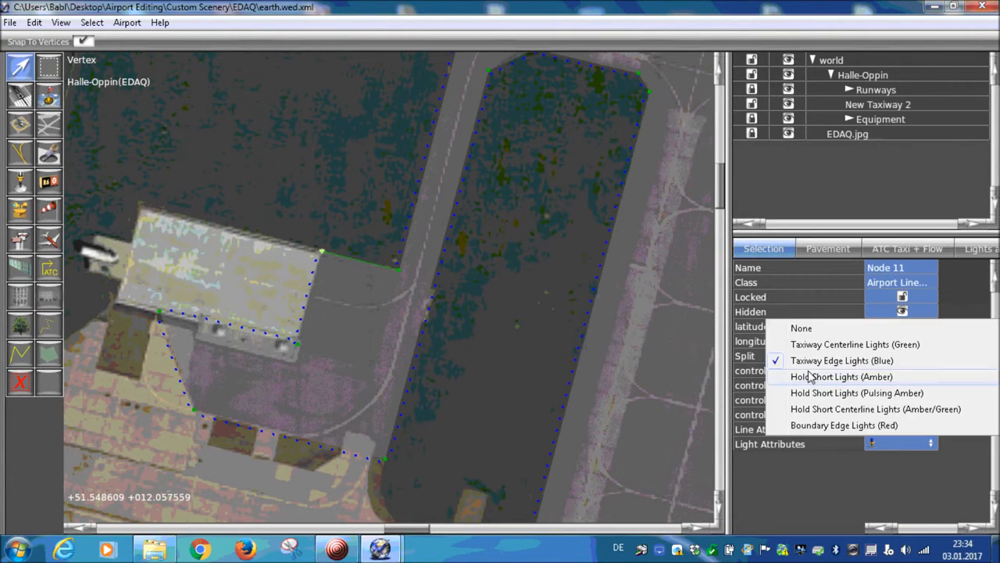
click(798, 329)
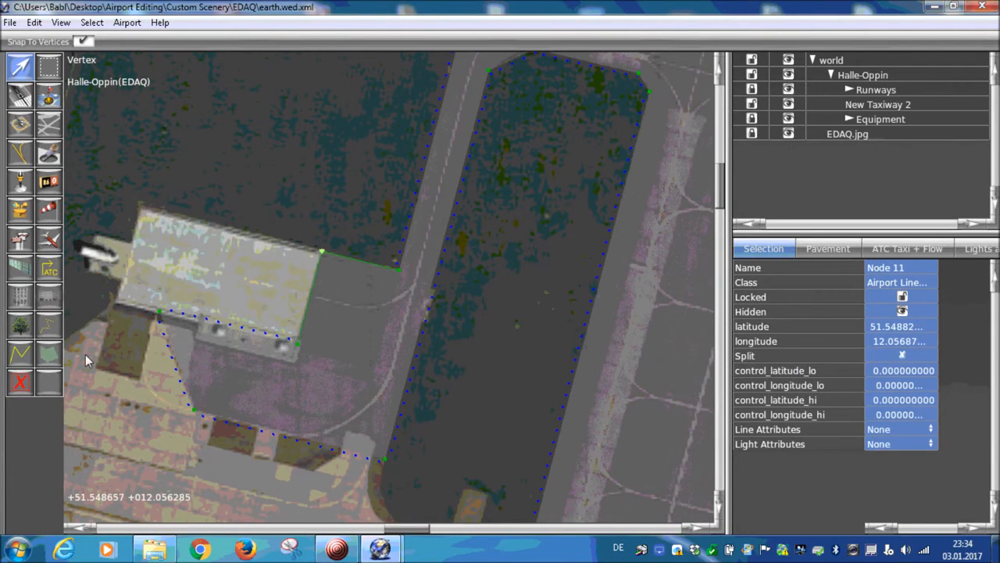
- Set Light Attributes to None for the two vertices along the hangar's southern side and the apron's southwestern corner vertex
click(297, 345)
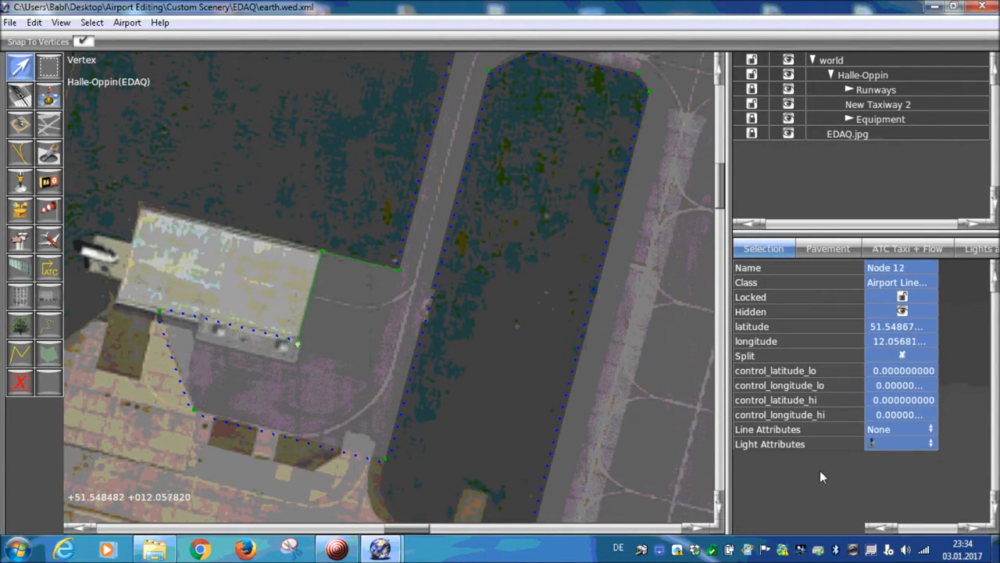
click(868, 443)
click(801, 328)
click(160, 312)
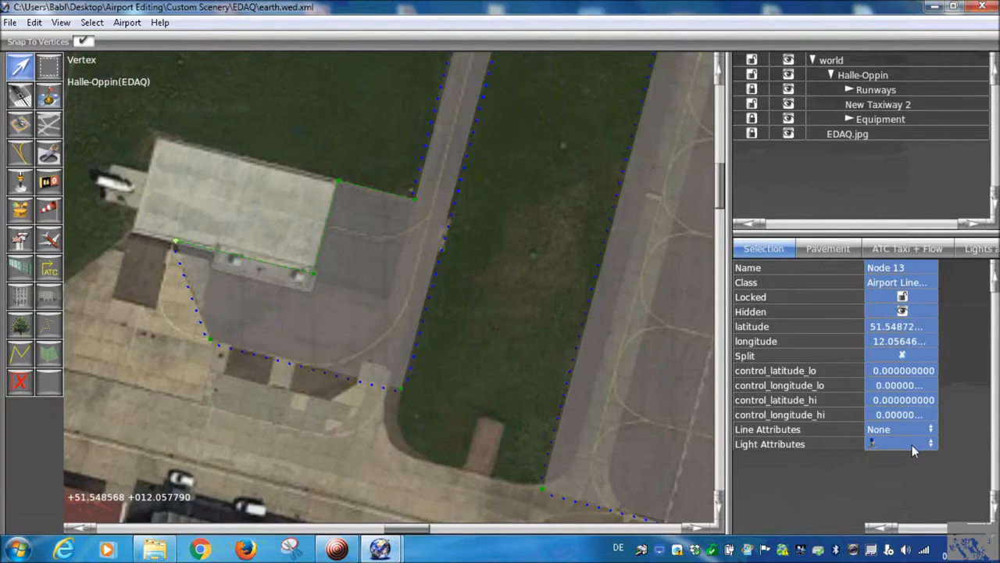
click(912, 445)
click(801, 328)
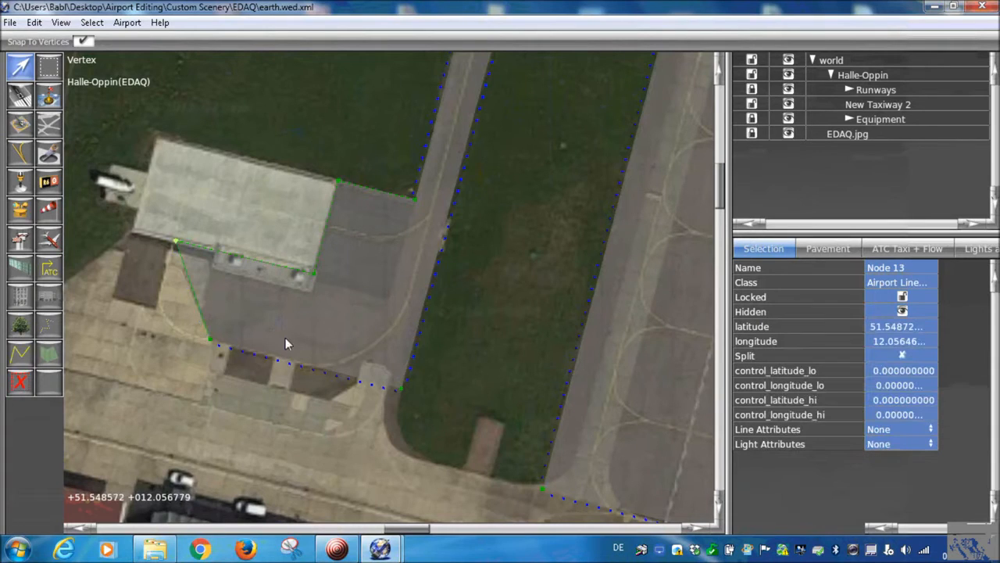
click(211, 339)
click(888, 446)
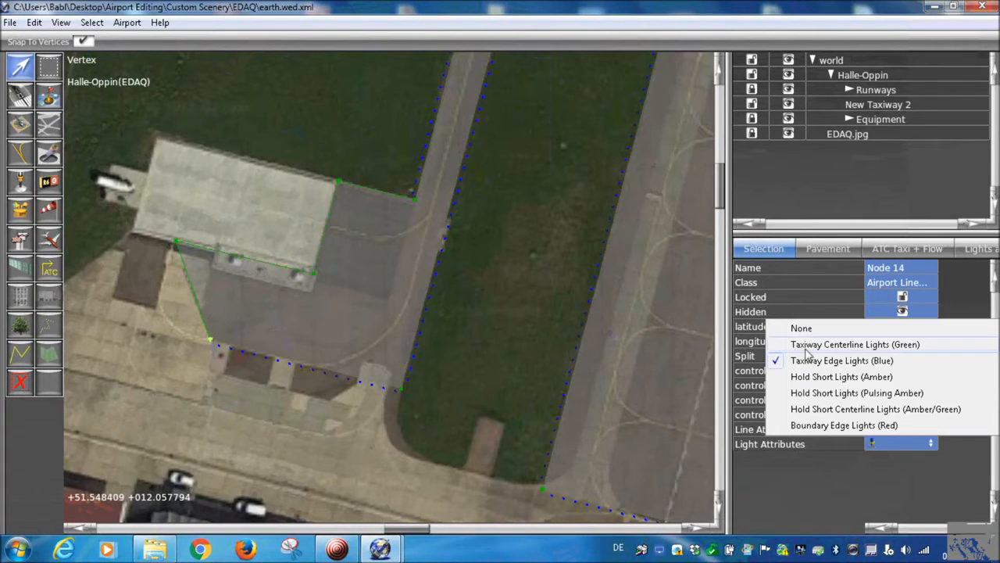
click(801, 328)
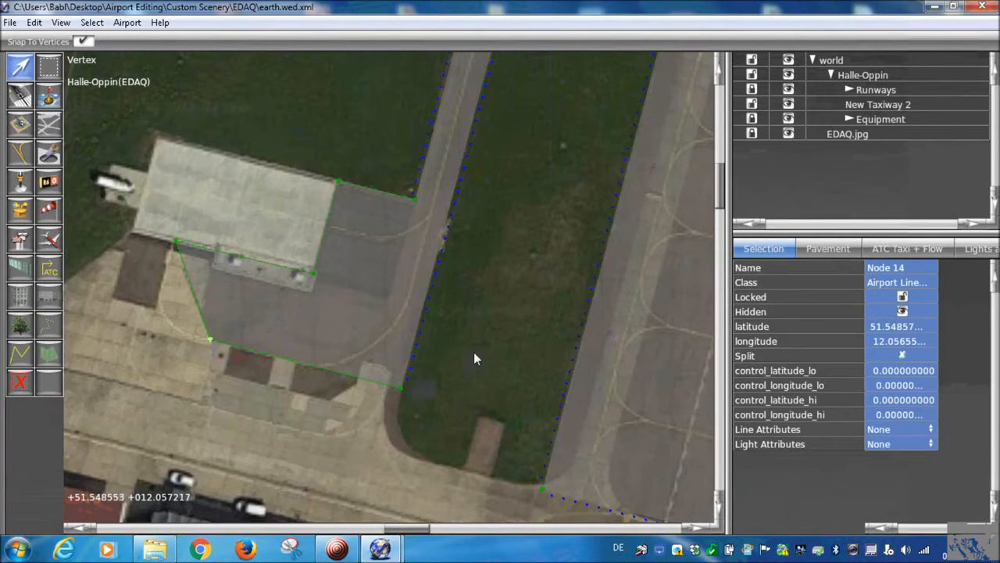
- Set Light Attributes to None for the outline vertex at the large apron's southwestern corner
scroll(479, 248, down, 4)
right_drag(499, 184, 384, 196)
right_drag(384, 337, 369, 276)
click(378, 353)
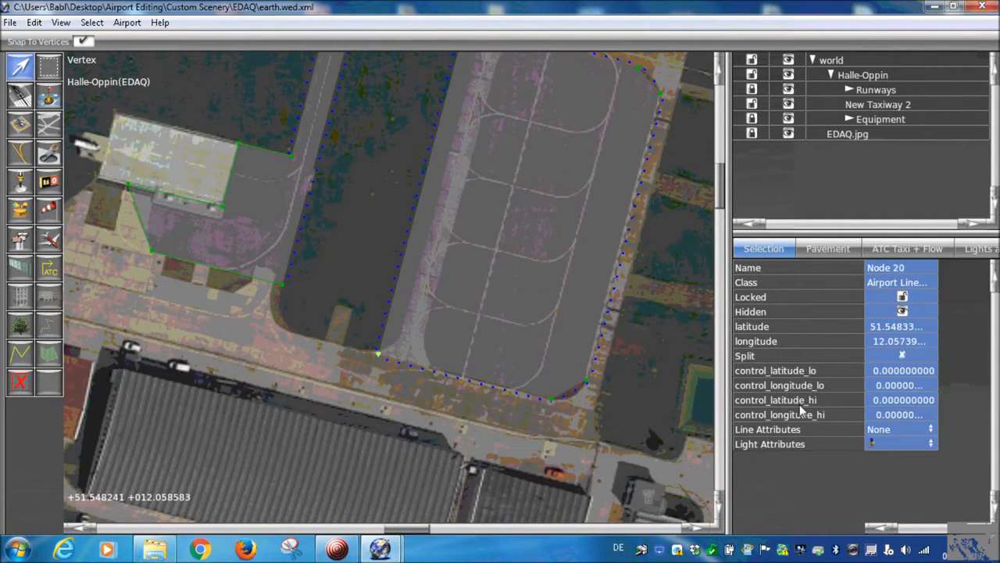
click(906, 443)
click(802, 328)
- Set Light Attributes to None for both outline vertices at the large apron's cut southeastern corner
right_drag(565, 276, 521, 286)
click(508, 407)
click(905, 443)
click(802, 328)
click(543, 389)
right_drag(653, 396, 575, 436)
click(887, 444)
click(801, 328)
- Set Light Attributes to None for the vertex at the top of the large apron's eastern edge
right_drag(598, 295, 400, 460)
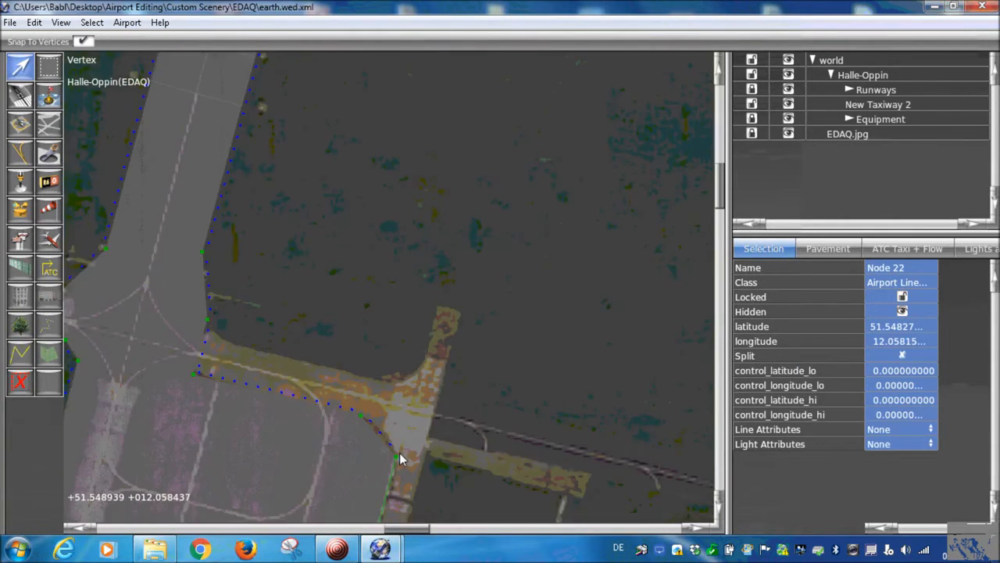
scroll(399, 459, up, 2)
click(395, 460)
click(902, 444)
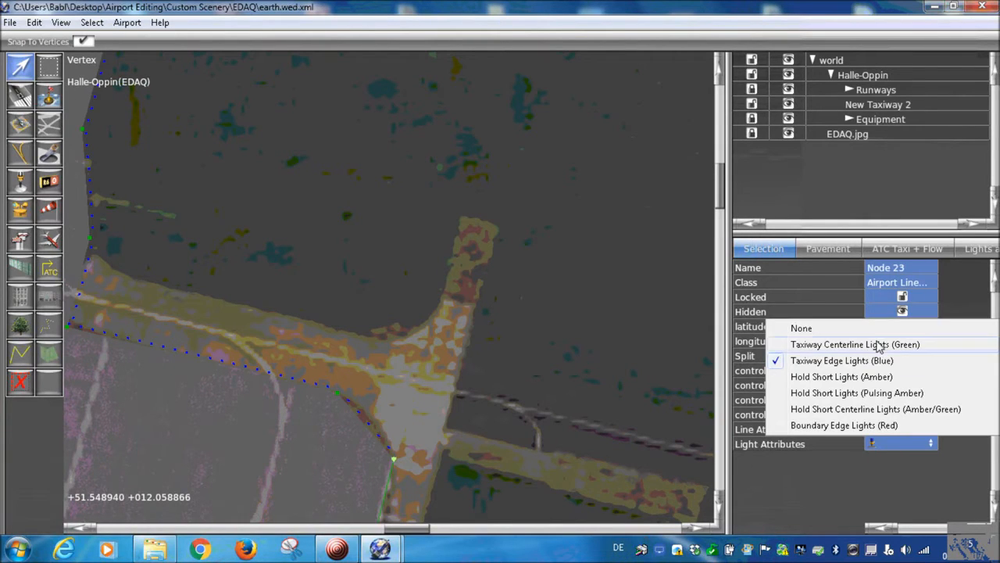
click(802, 328)
- Set Light Attributes to None for the two vertices at the ends of the large apron's northern edge
click(336, 393)
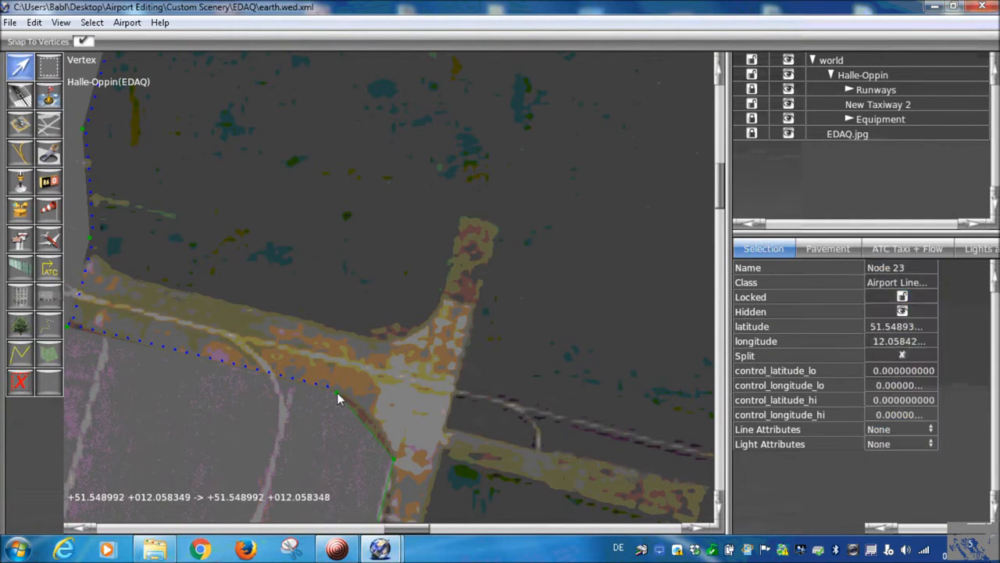
click(338, 391)
click(903, 443)
click(802, 325)
right_drag(121, 329, 281, 382)
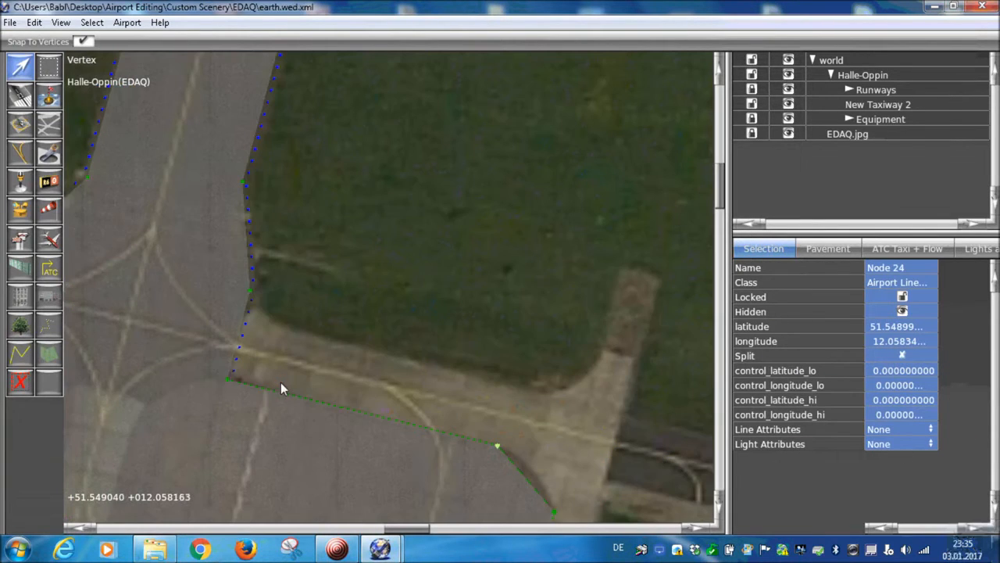
click(226, 380)
click(902, 443)
click(801, 325)
- Select the taxiway and insert vertices in the parallel taxiway's northern edge on both sides of the untraced middle connector's mouth
scroll(454, 316, down, 6)
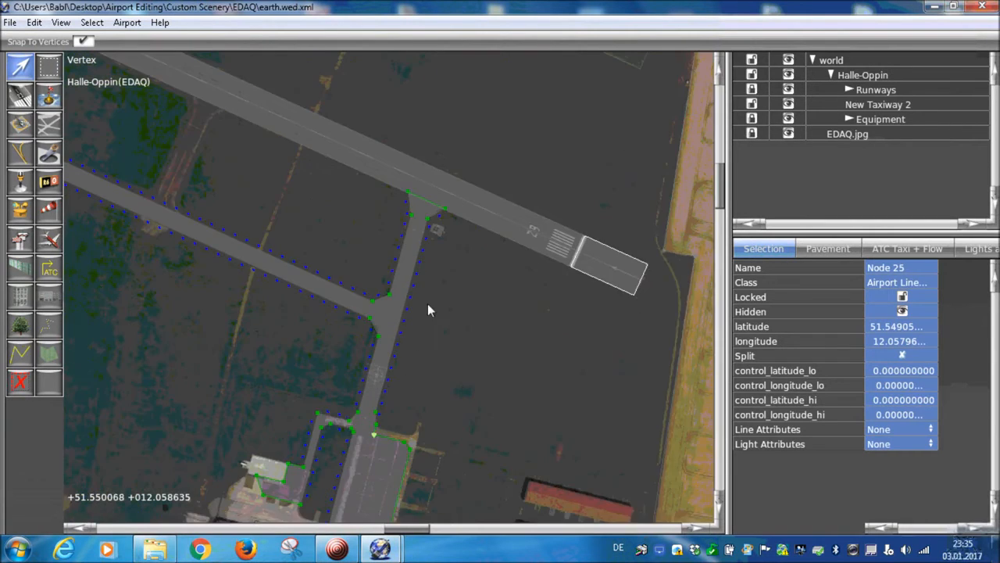
scroll(301, 332, down, 5)
right_drag(179, 321, 502, 358)
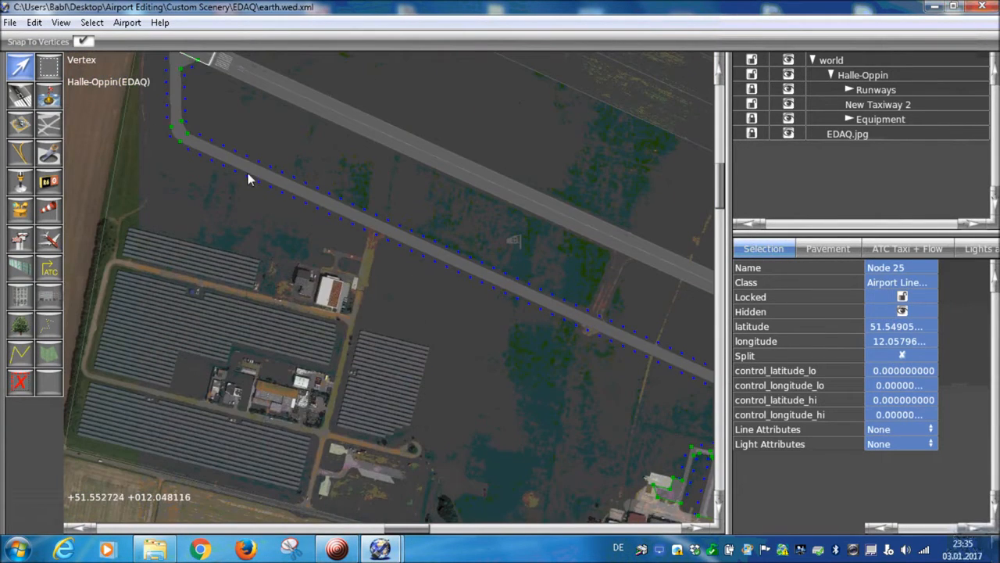
right_drag(391, 312, 379, 401)
scroll(516, 385, up, 3)
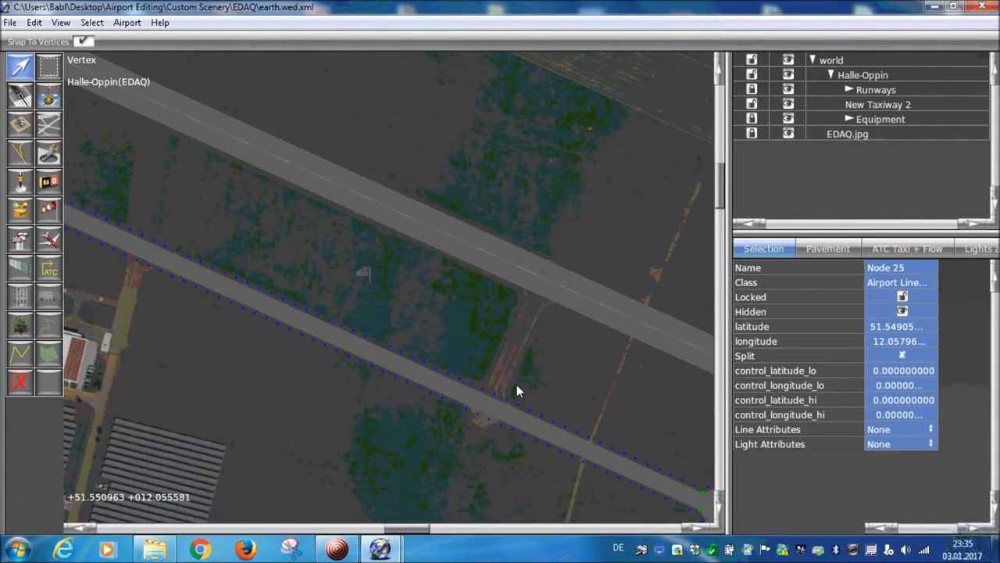
scroll(517, 385, up, 3)
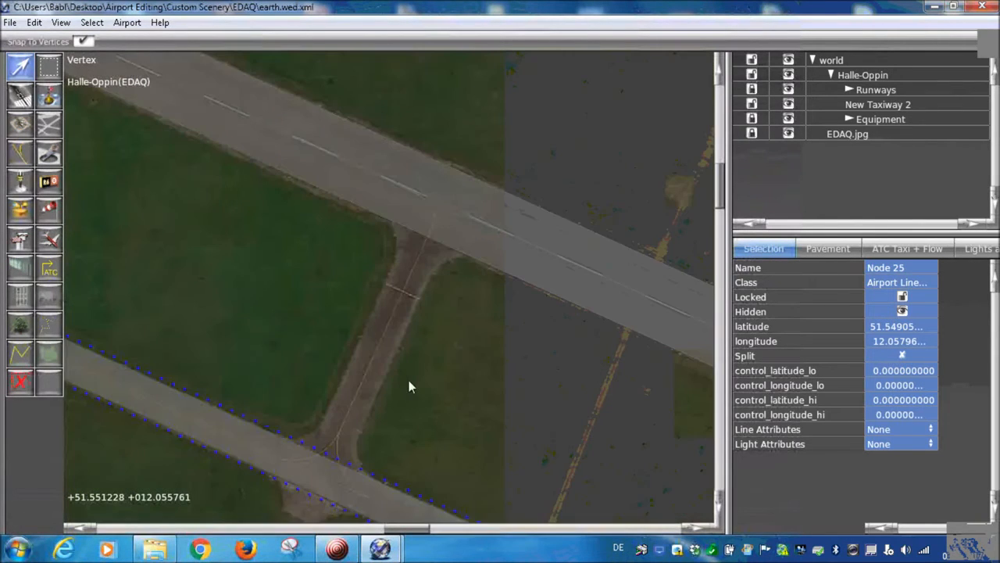
right_drag(409, 381, 437, 241)
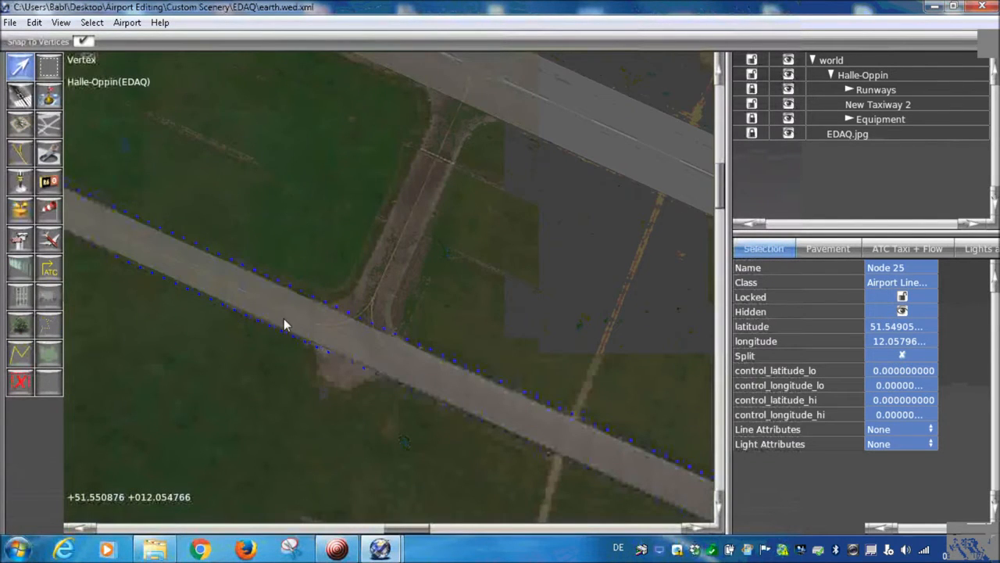
scroll(283, 319, up, 2)
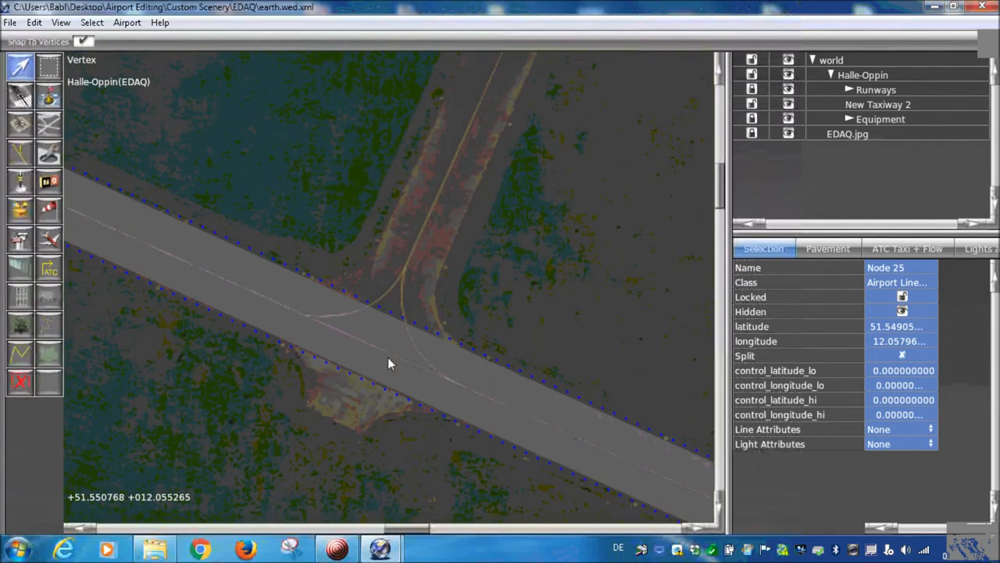
click(455, 361)
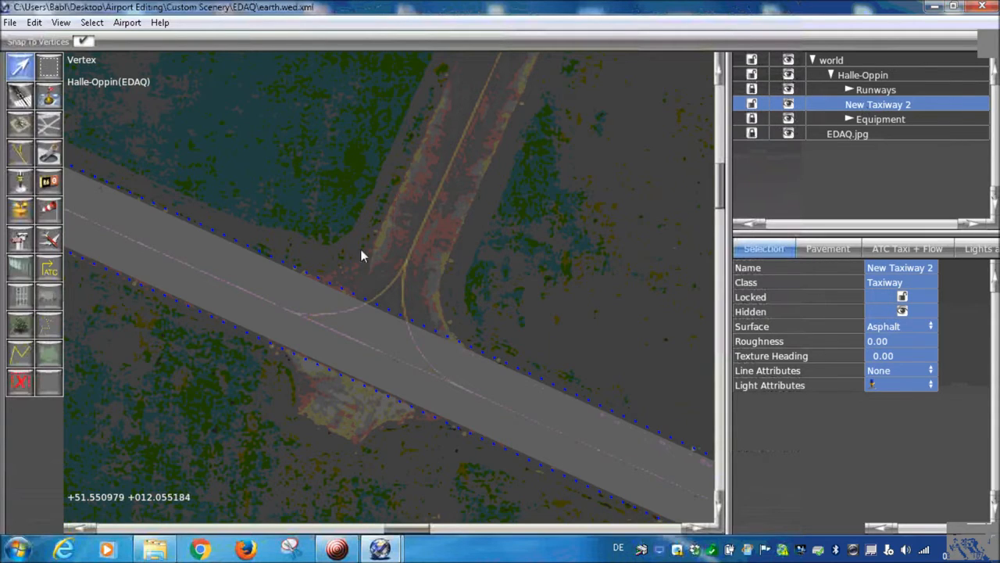
click(466, 350)
right_drag(445, 259, 345, 386)
scroll(346, 387, down, 3)
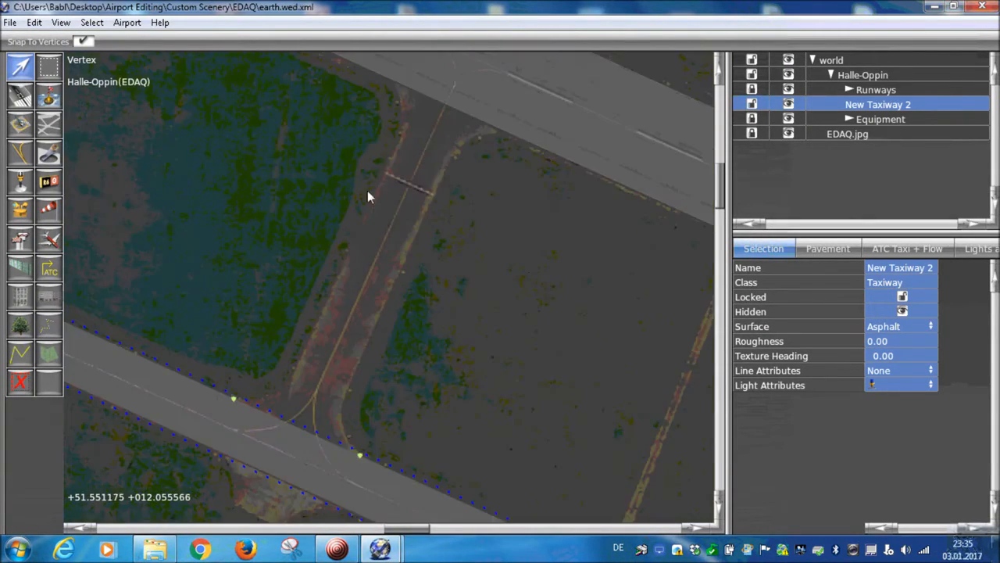
- Pull two intermediate vertices of the northern edge outward onto the western and eastern edges of the middle connector
right_drag(359, 452, 413, 314)
scroll(411, 318, up, 3)
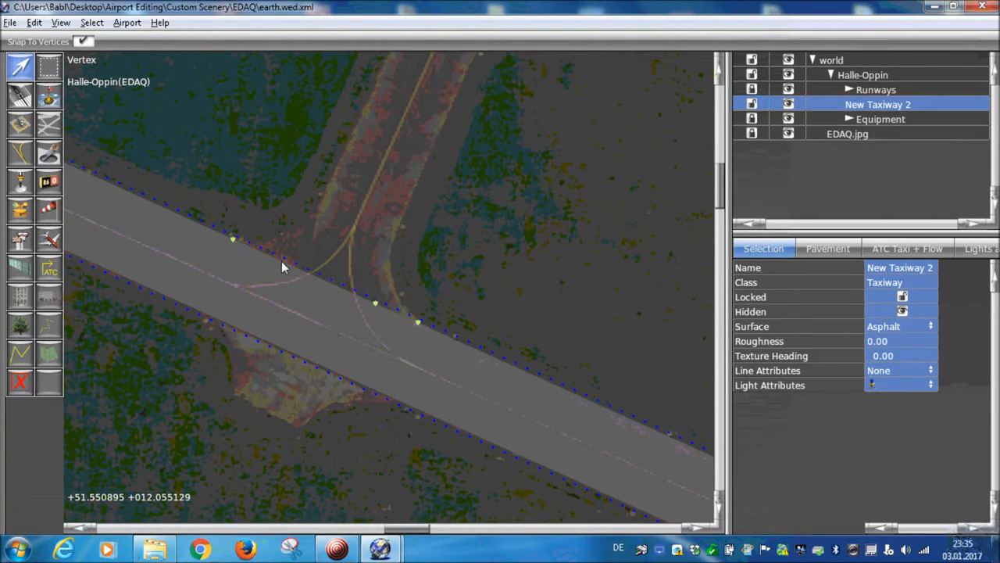
drag(282, 260, 325, 202)
drag(376, 305, 395, 238)
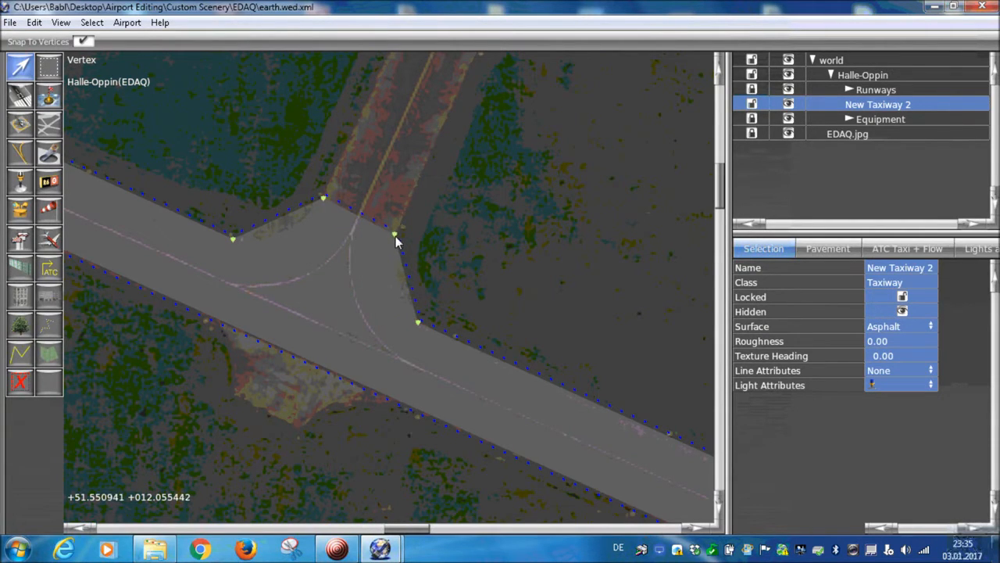
- Extend the middle connector towards the runway by inserting two vertices in its open end and pulling them up its western and eastern edges
middle_drag(343, 220, 302, 325)
alt+click(302, 311)
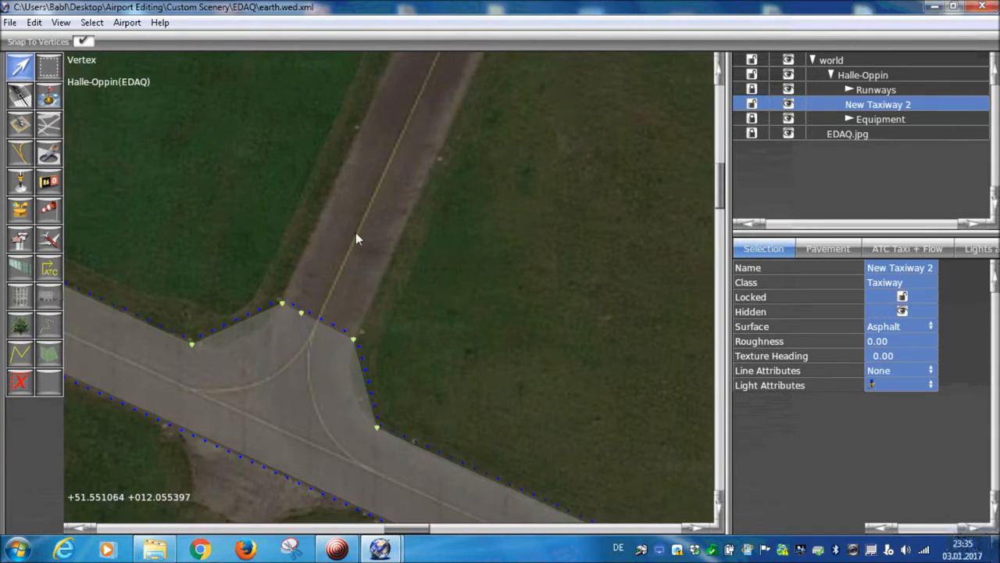
middle_drag(356, 232, 287, 378)
scroll(286, 378, down, 4)
drag(249, 436, 345, 191)
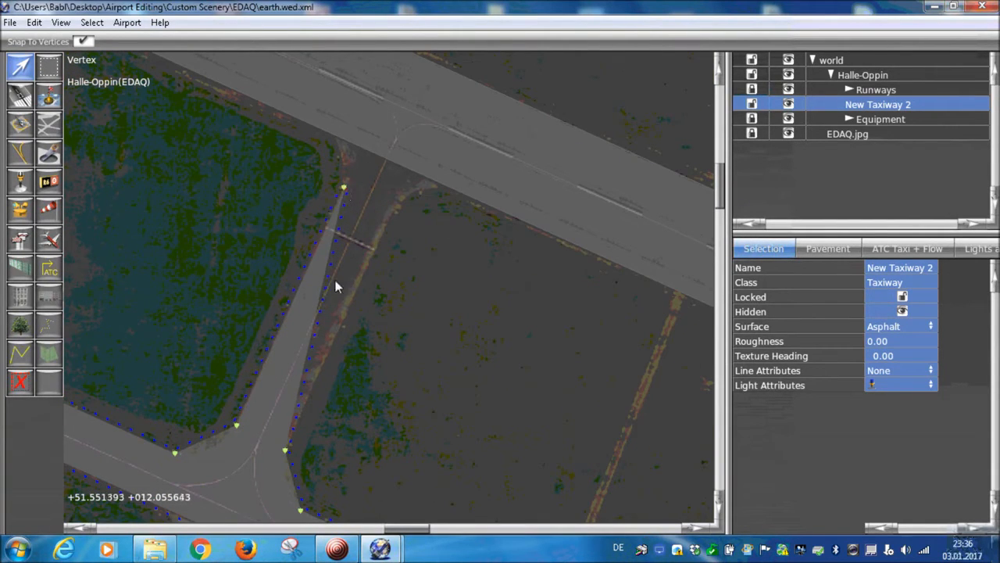
drag(322, 286, 394, 210)
- Insert two more vertices in the connector's open end and pull them outward to the runway's southern edge, forming the widened mouth
scroll(361, 198, up, 2)
scroll(360, 197, up, 3)
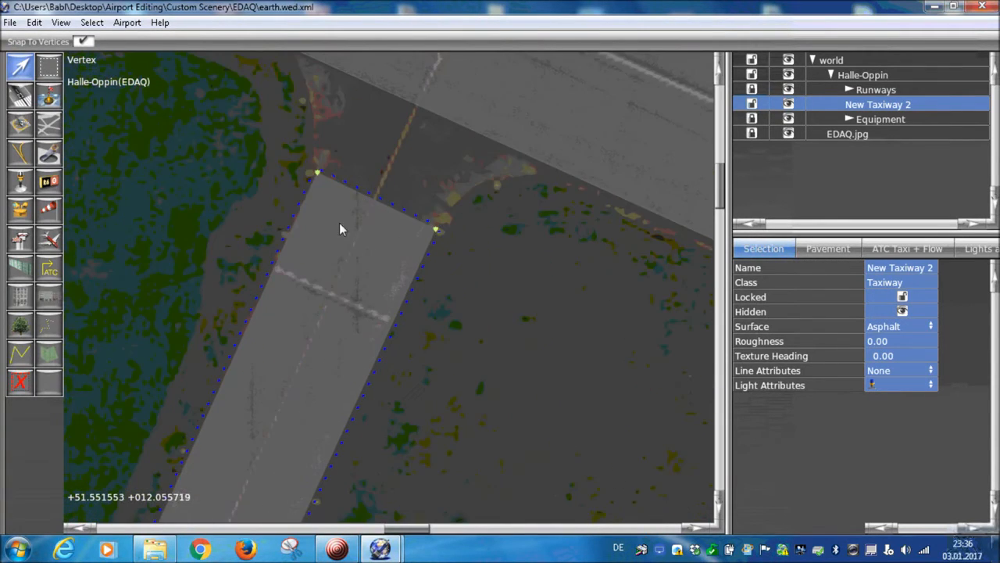
right_drag(319, 242, 293, 359)
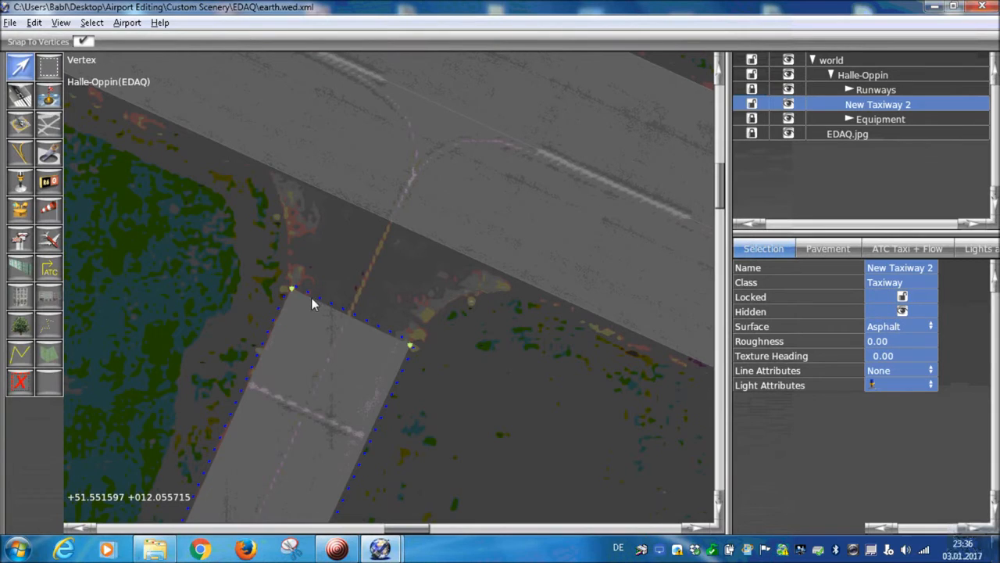
drag(311, 298, 265, 157)
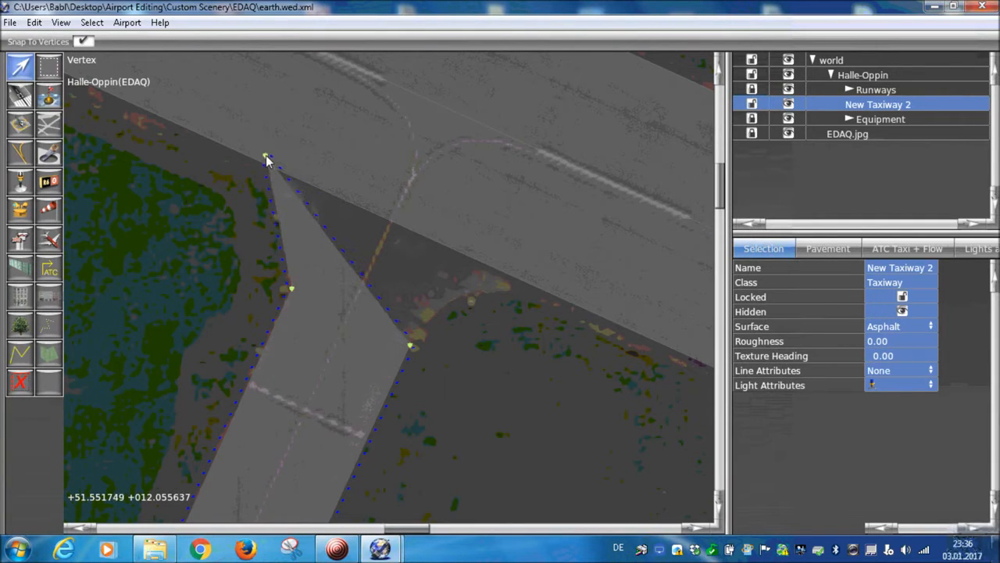
drag(407, 339, 534, 280)
- Set Light Attributes to None for the eastern vertex of the middle connector's mouth along the runway
click(536, 283)
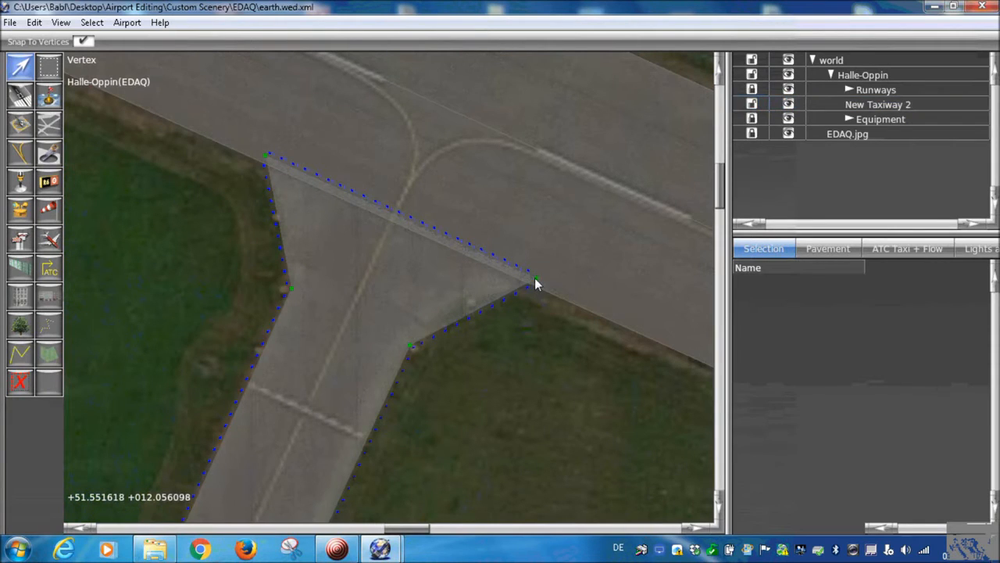
click(536, 279)
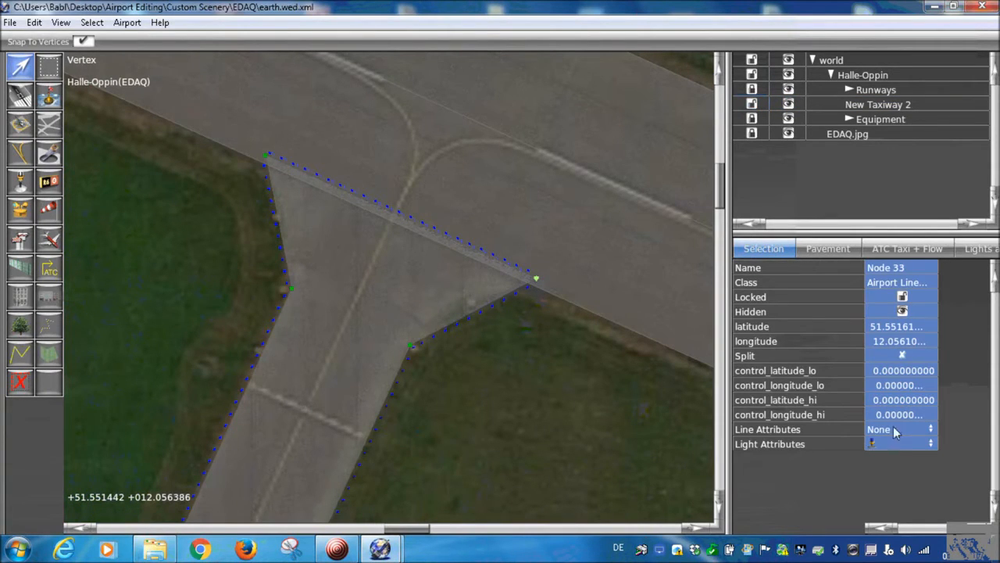
click(881, 445)
click(807, 334)
scroll(444, 383, down, 3)
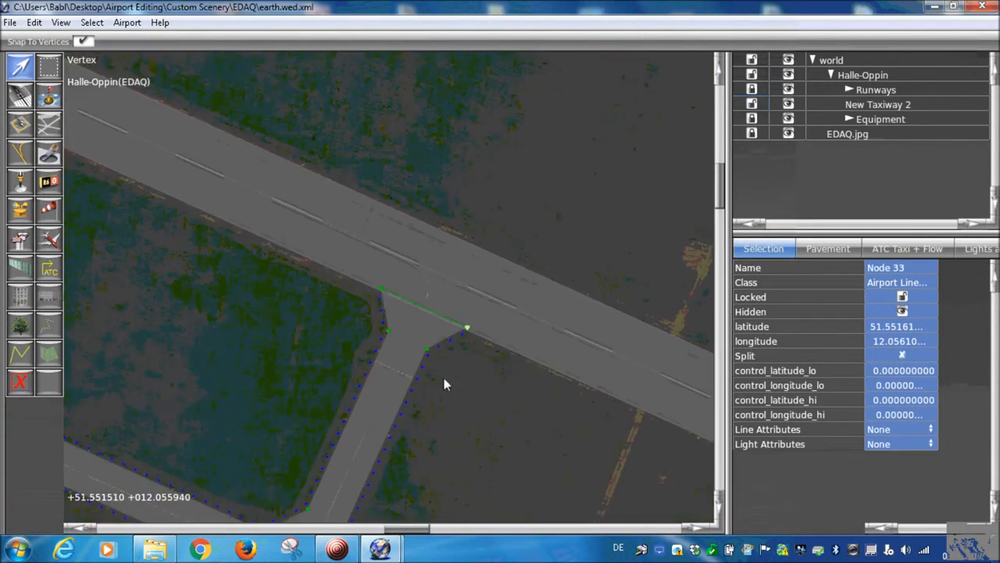
right_drag(444, 383, 438, 170)
scroll(330, 319, up, 5)
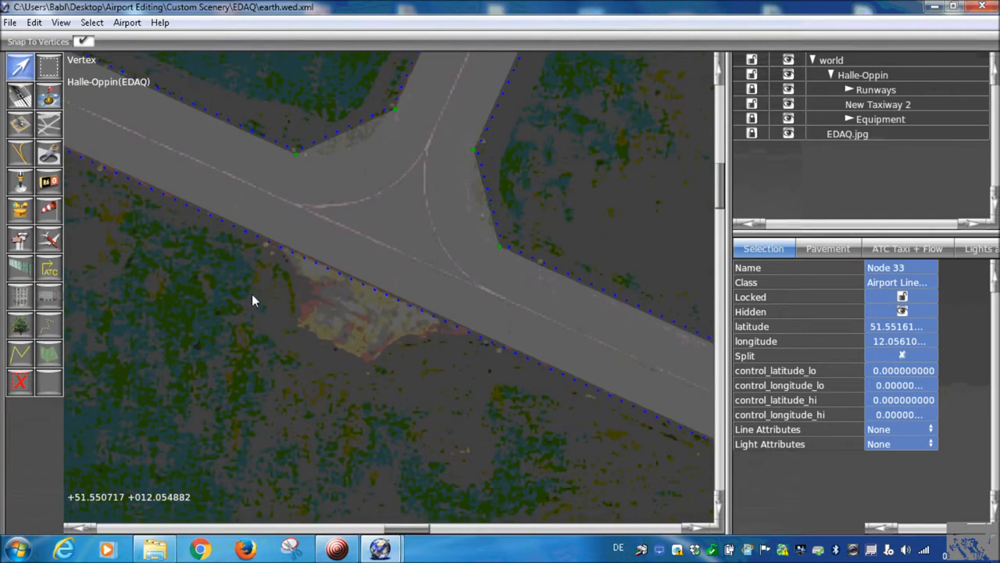
scroll(250, 301, down, 3)
scroll(283, 292, up, 4)
drag(475, 336, 501, 379)
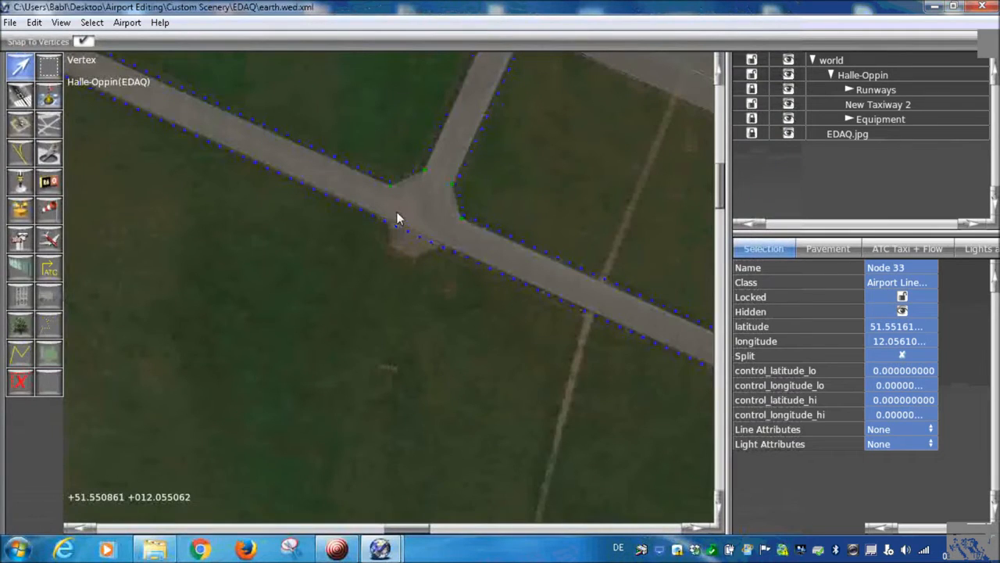
scroll(396, 210, up, 2)
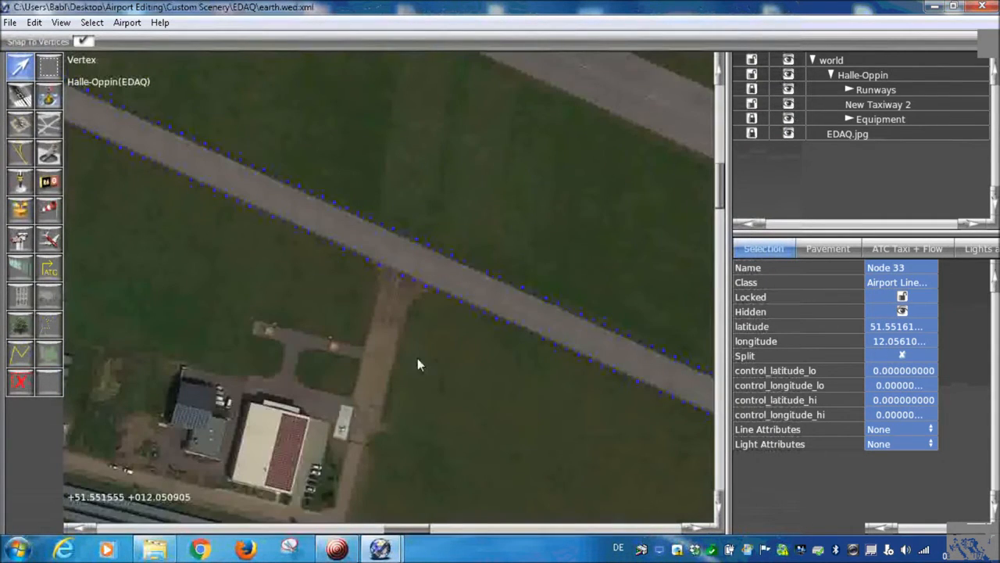
click(336, 551)
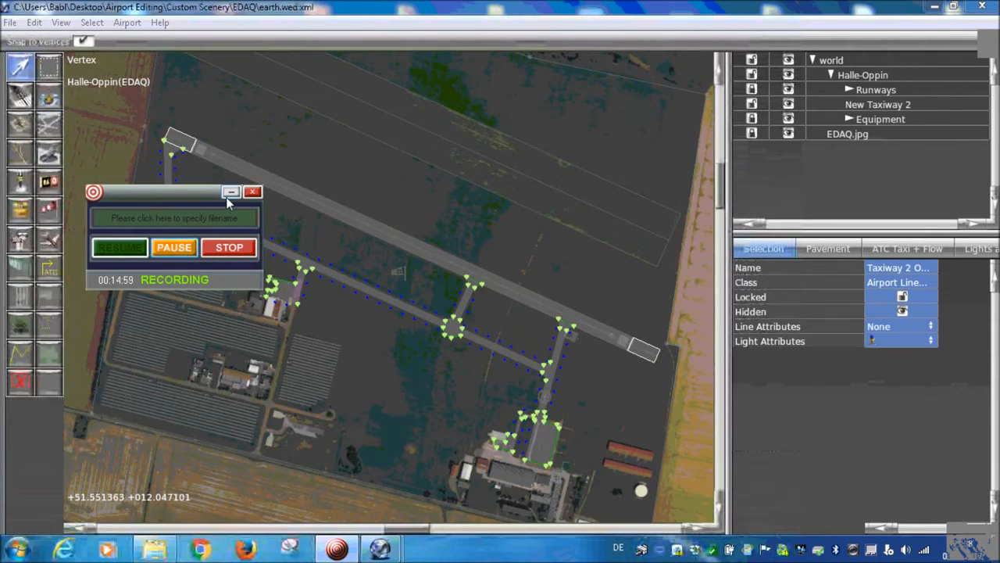
click(228, 194)
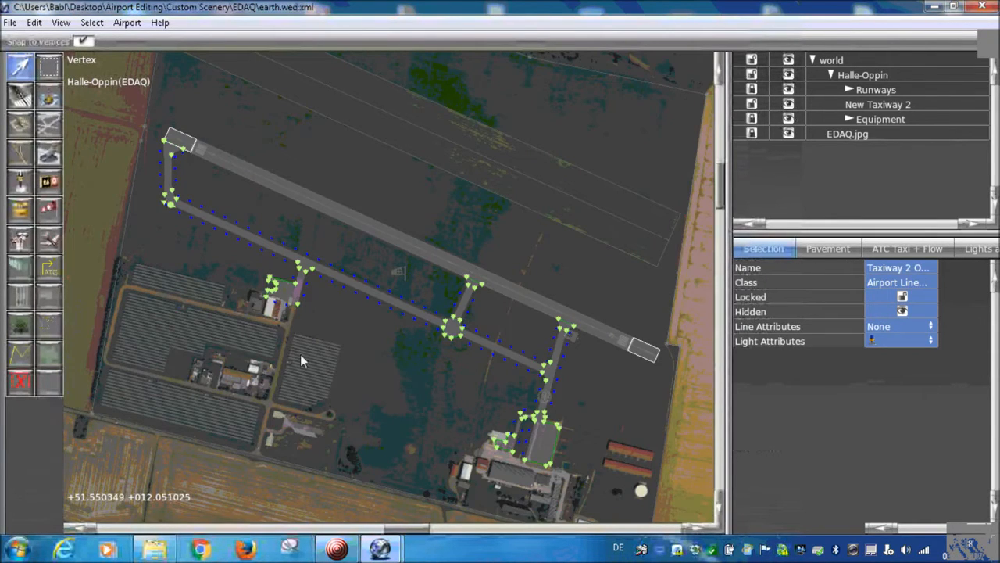
- Round the northwestern connector's inner edge with curve handles on its runway vertex, and retract the runway-side handle to keep that segment straight
scroll(286, 289, up, 5)
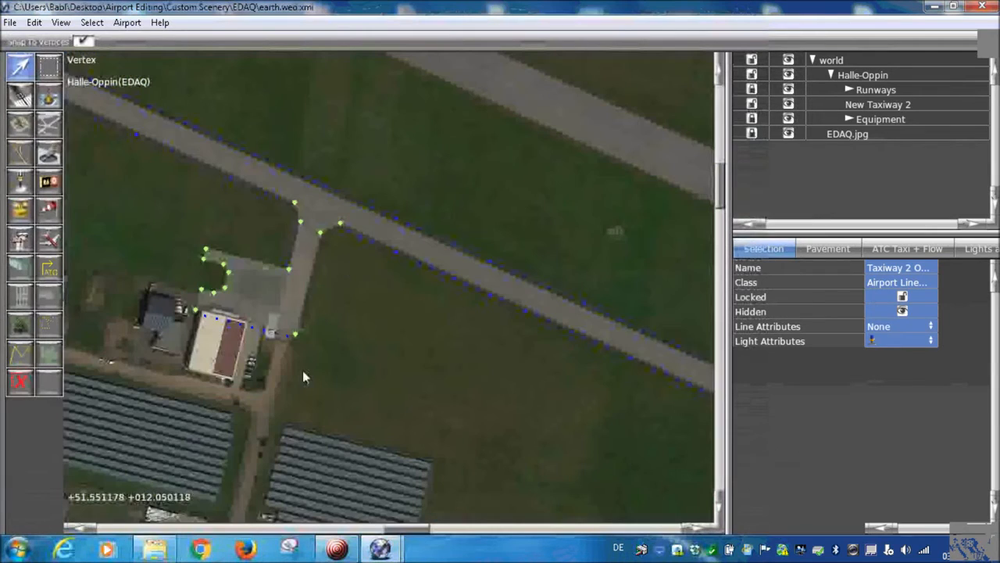
right_drag(307, 265, 340, 370)
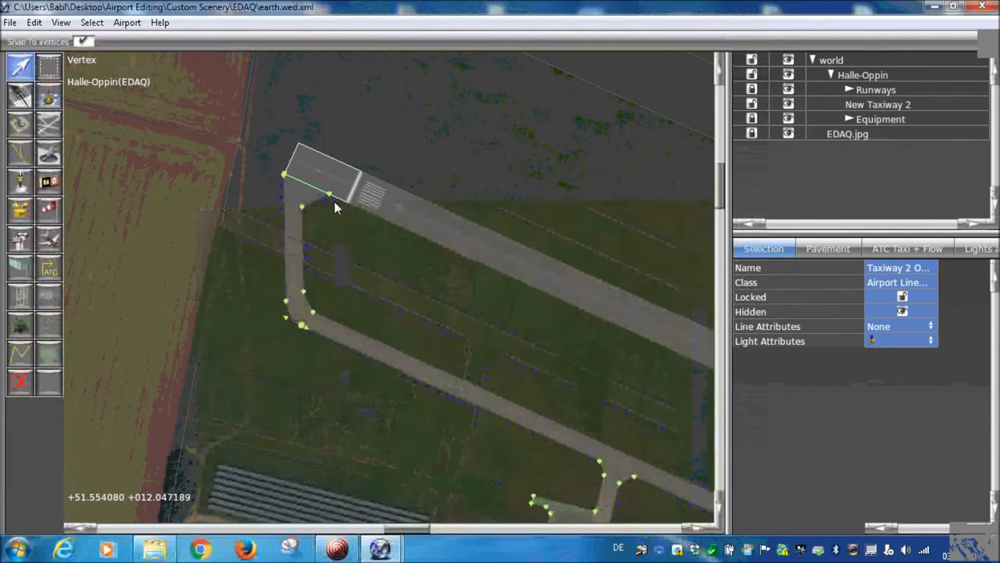
scroll(335, 201, up, 3)
right_drag(334, 201, 327, 287)
scroll(326, 281, up, 1)
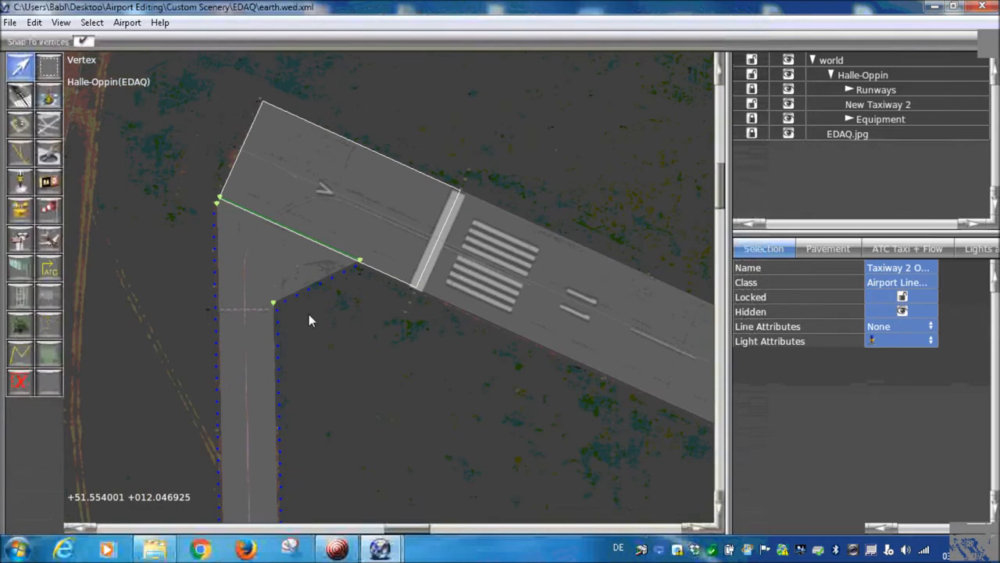
scroll(309, 318, up, 2)
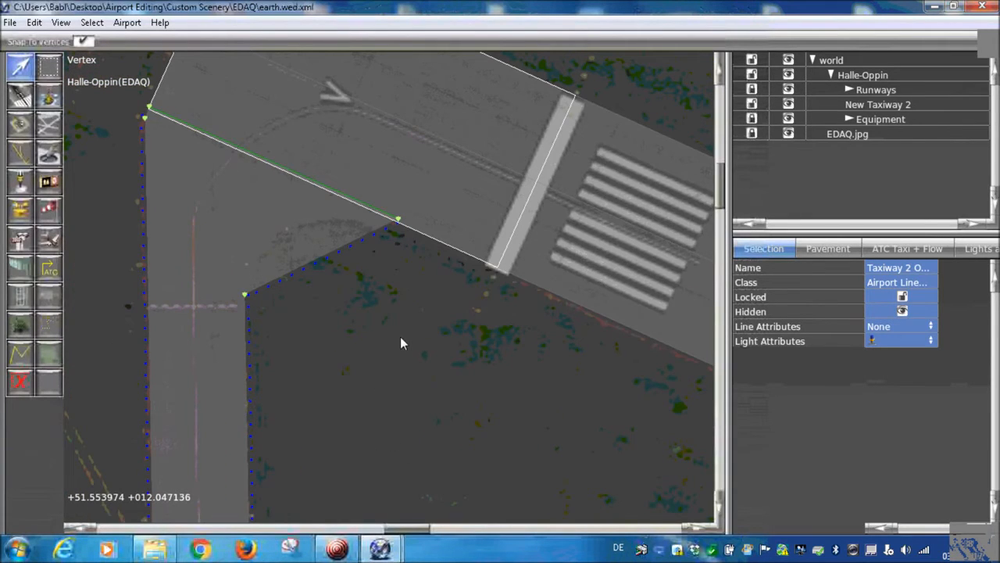
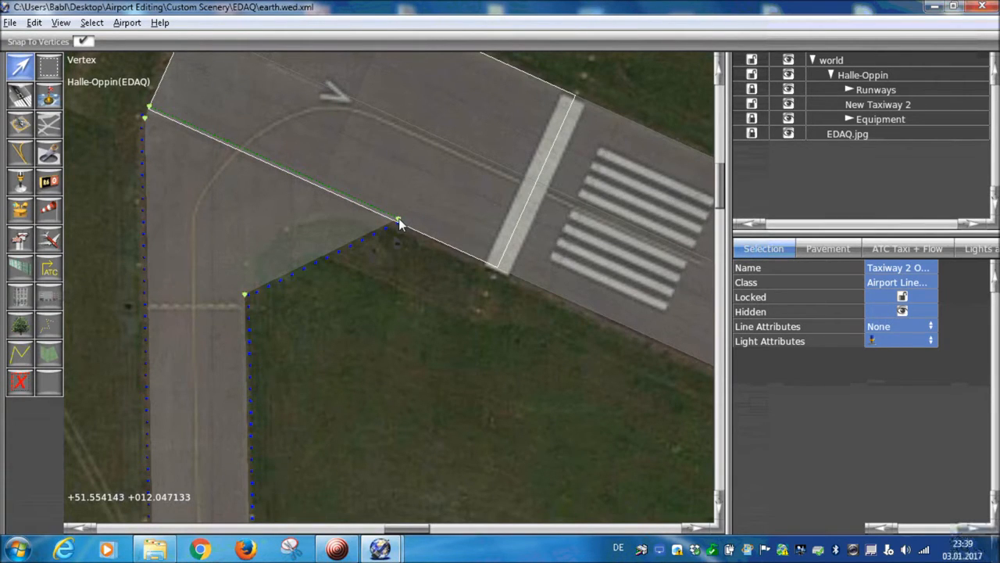
alt+drag(397, 221, 556, 253)
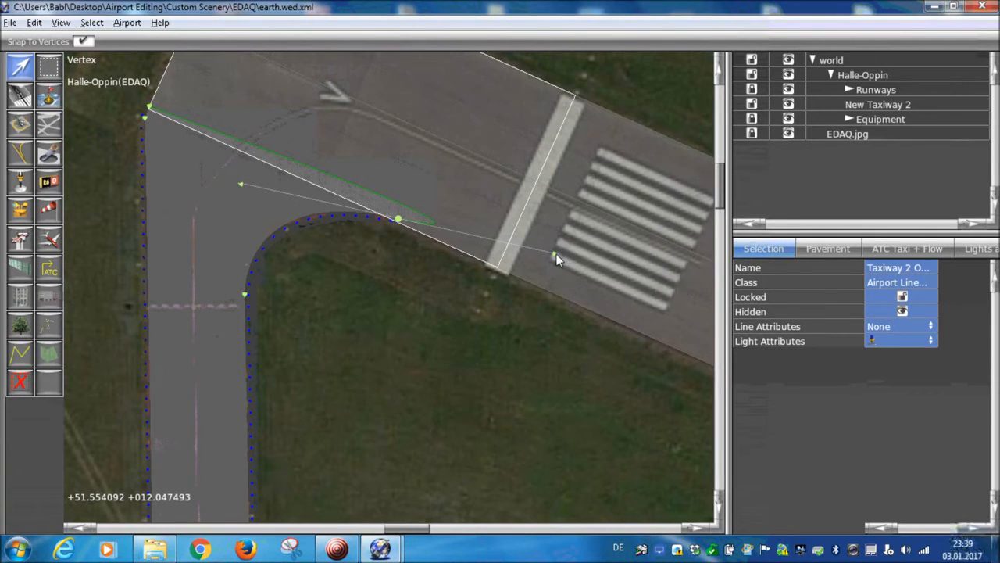
scroll(278, 244, up, 3)
scroll(277, 245, down, 6)
right_drag(378, 268, 395, 313)
scroll(277, 335, up, 5)
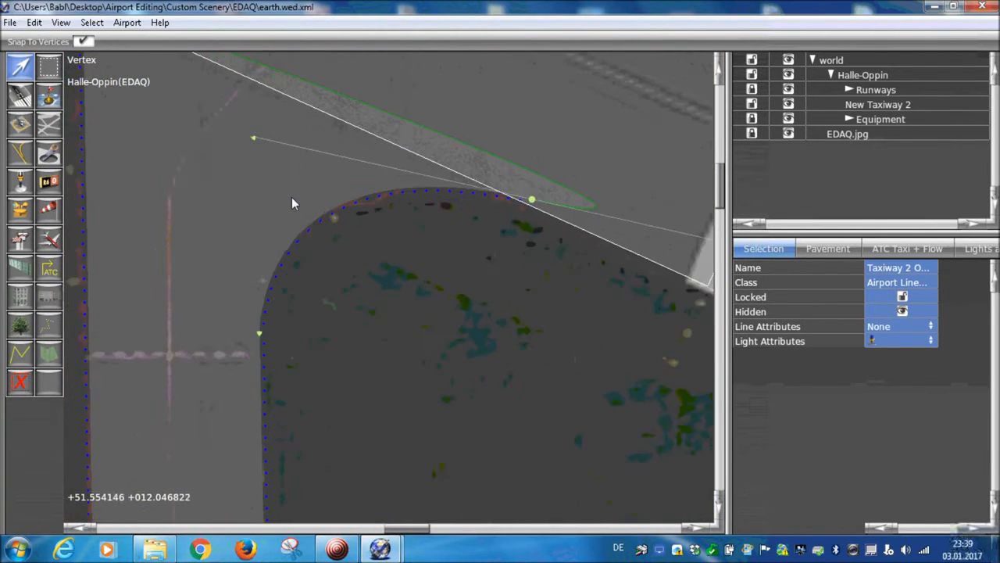
scroll(255, 377, down, 2)
scroll(435, 339, down, 4)
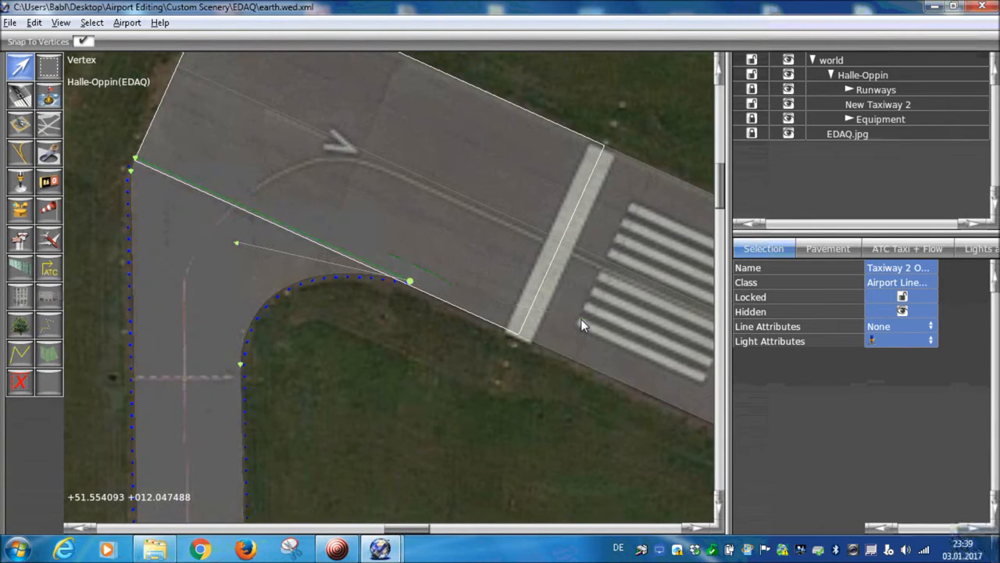
- Adjust the remaining curve handle of the runway vertex until the inner edge follows the rounded pavement in the aerial image
scroll(409, 262, up, 3)
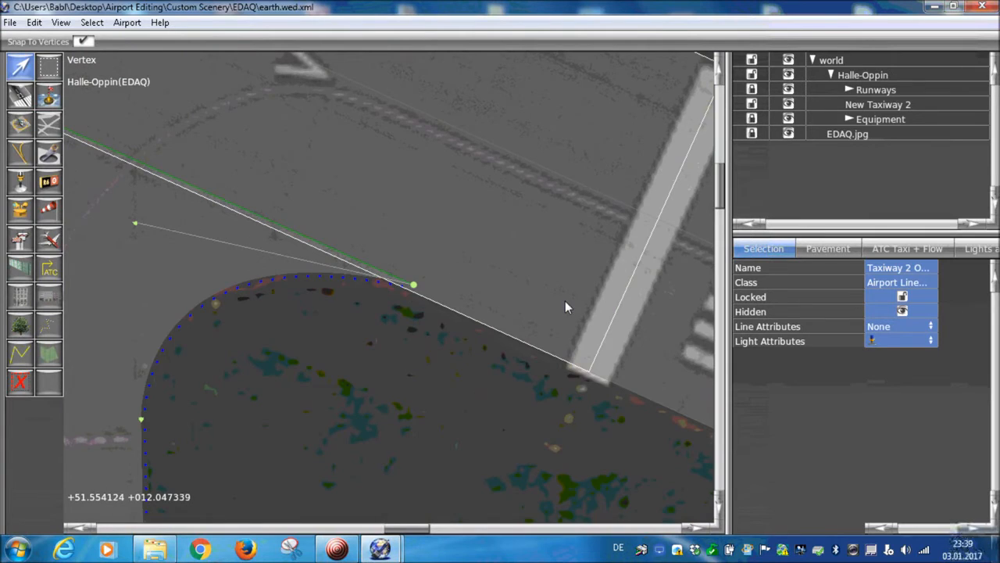
scroll(340, 254, up, 3)
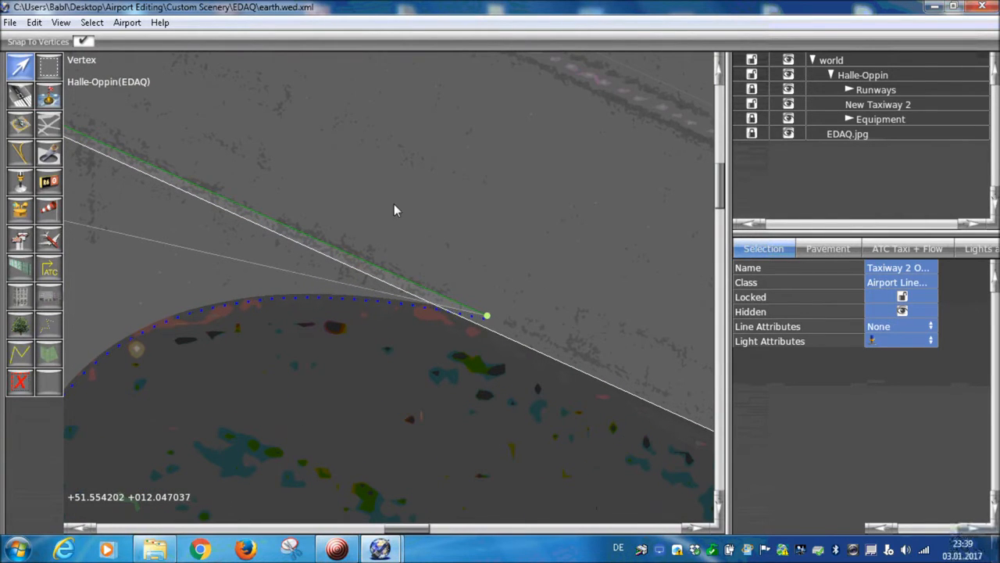
scroll(350, 213, down, 5)
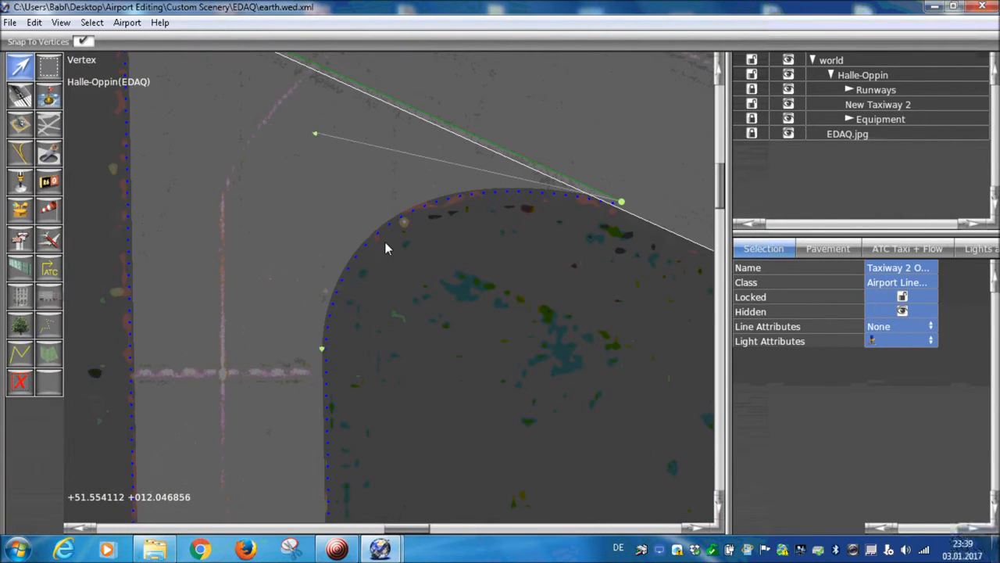
right_drag(430, 236, 464, 365)
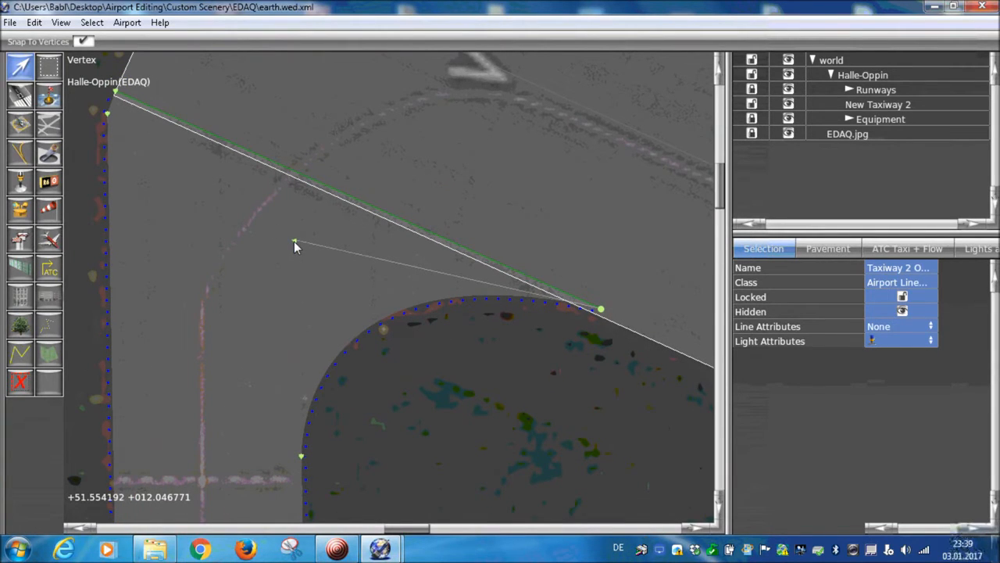
drag(295, 240, 329, 221)
scroll(539, 379, up, 7)
right_drag(513, 356, 324, 462)
scroll(180, 313, down, 6)
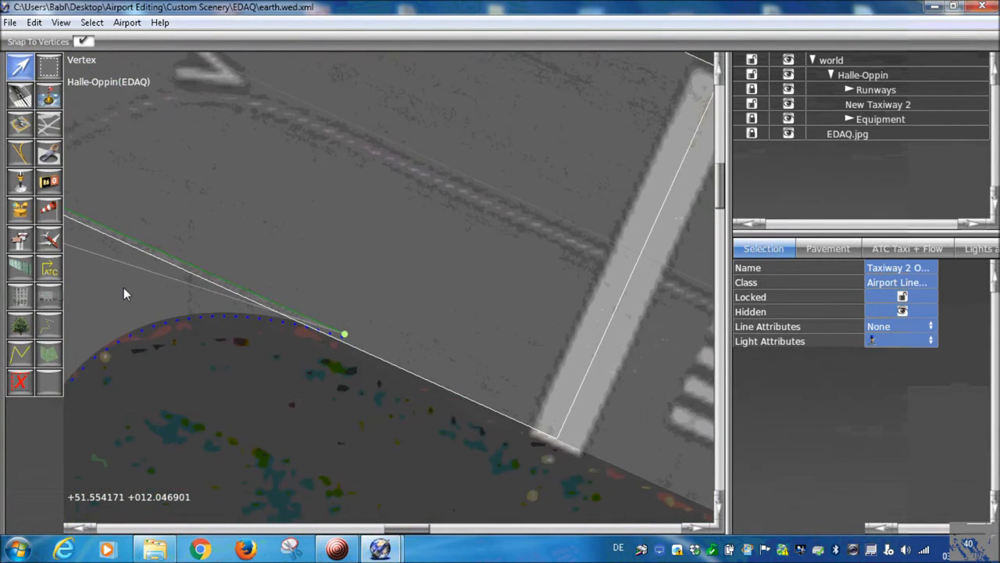
right_drag(123, 287, 166, 312)
scroll(117, 278, down, 1)
drag(93, 268, 240, 166)
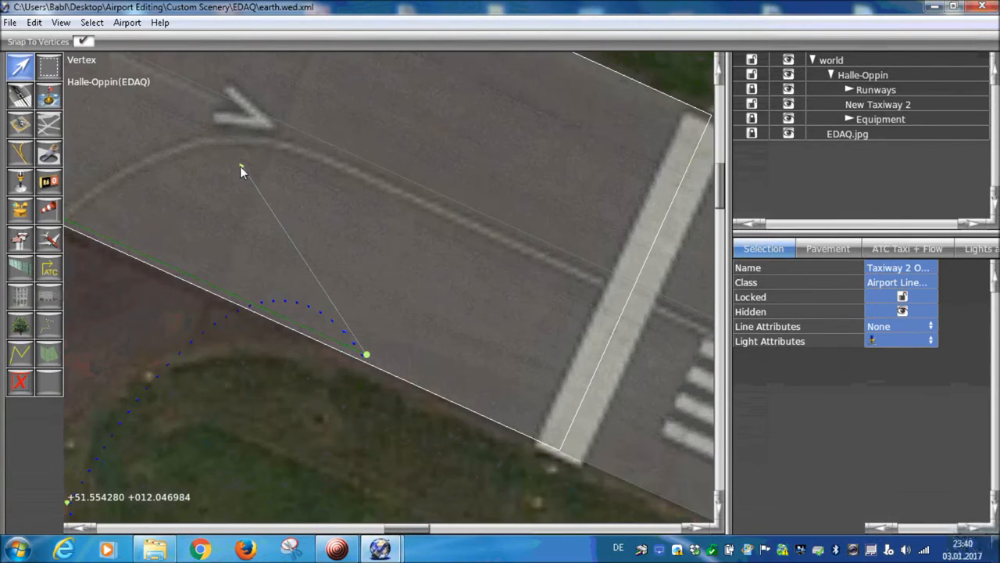
drag(240, 166, 72, 303)
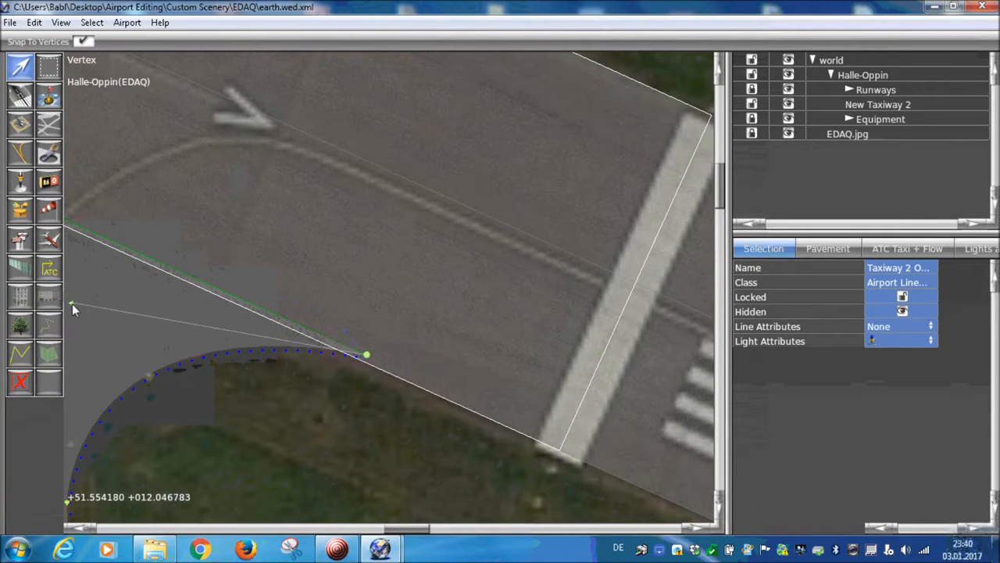
scroll(137, 358, down, 2)
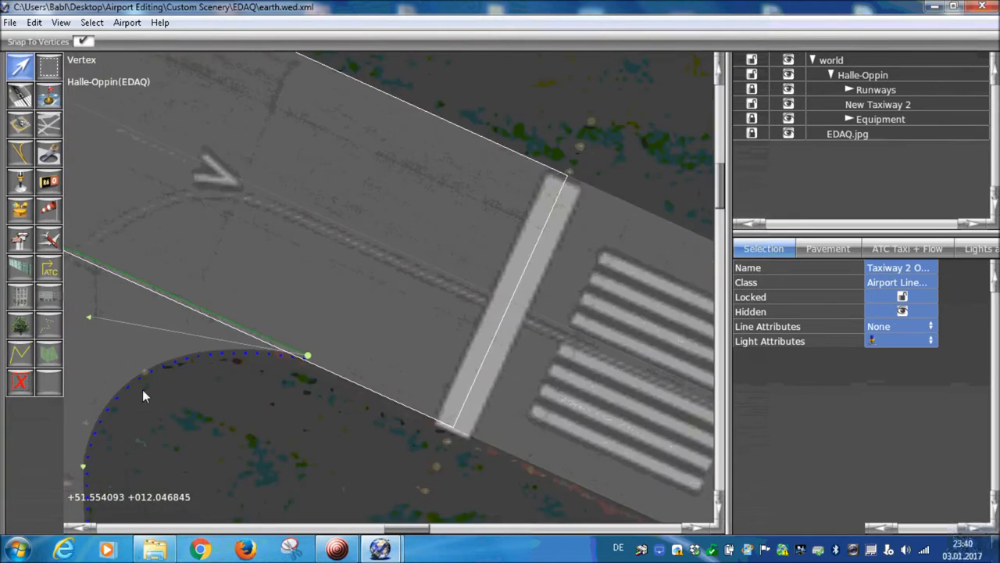
- Round the inner edge of the western taxiway bend with a downward curve handle on the bend's upper inner vertex
right_drag(142, 389, 263, 248)
scroll(264, 248, down, 3)
scroll(261, 274, down, 3)
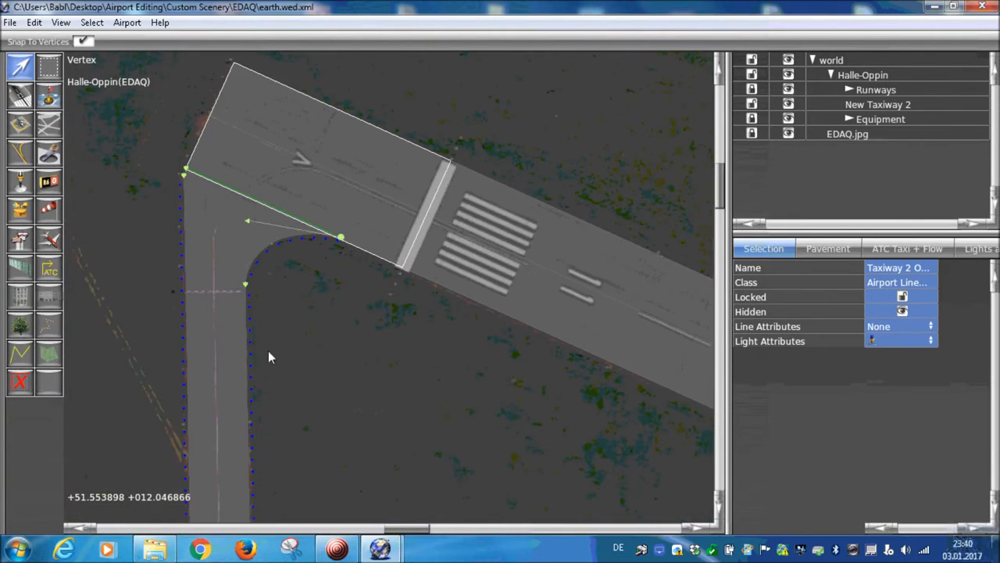
right_drag(274, 466, 300, 281)
right_drag(292, 369, 311, 300)
scroll(286, 288, up, 3)
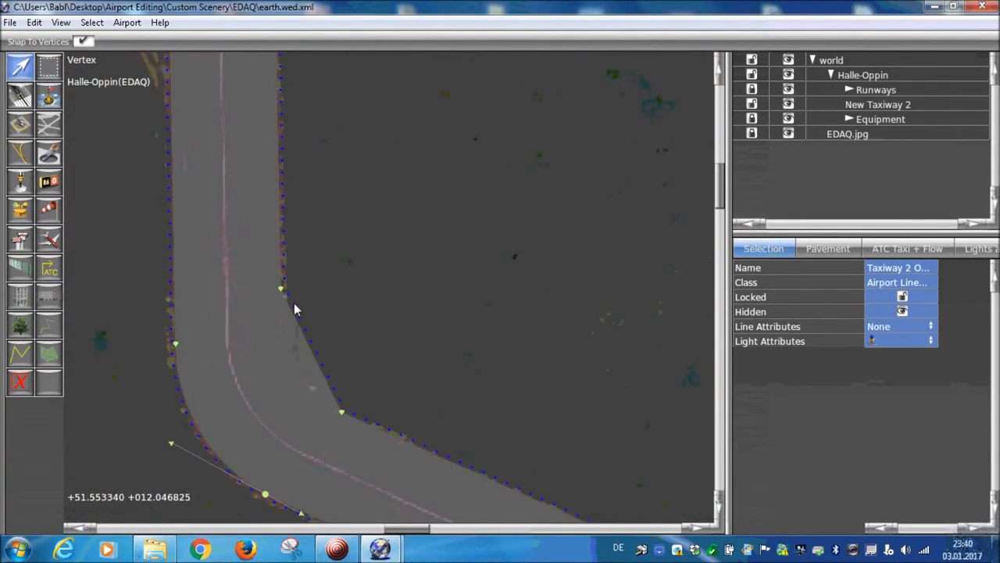
alt+drag(274, 292, 282, 440)
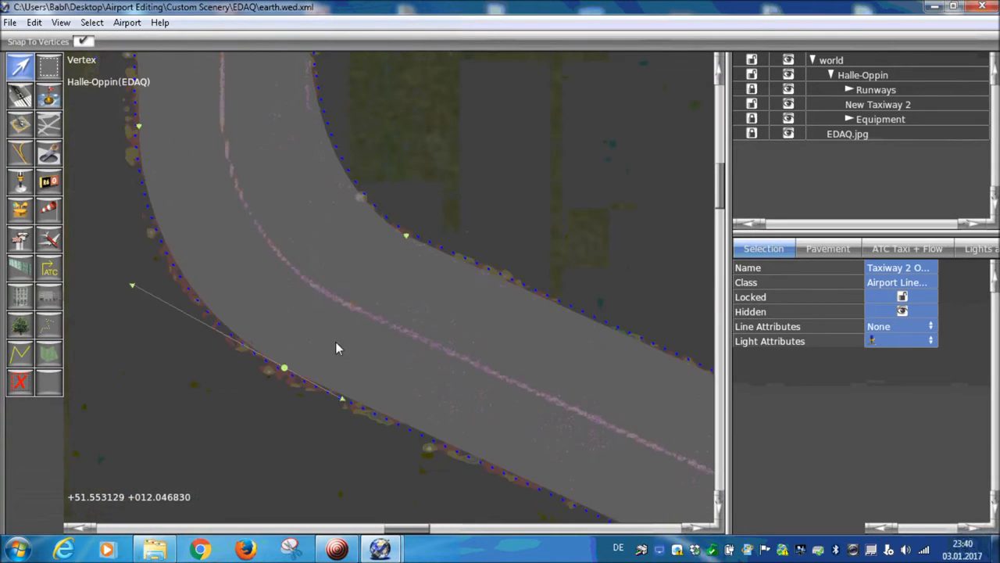
scroll(331, 387, down, 4)
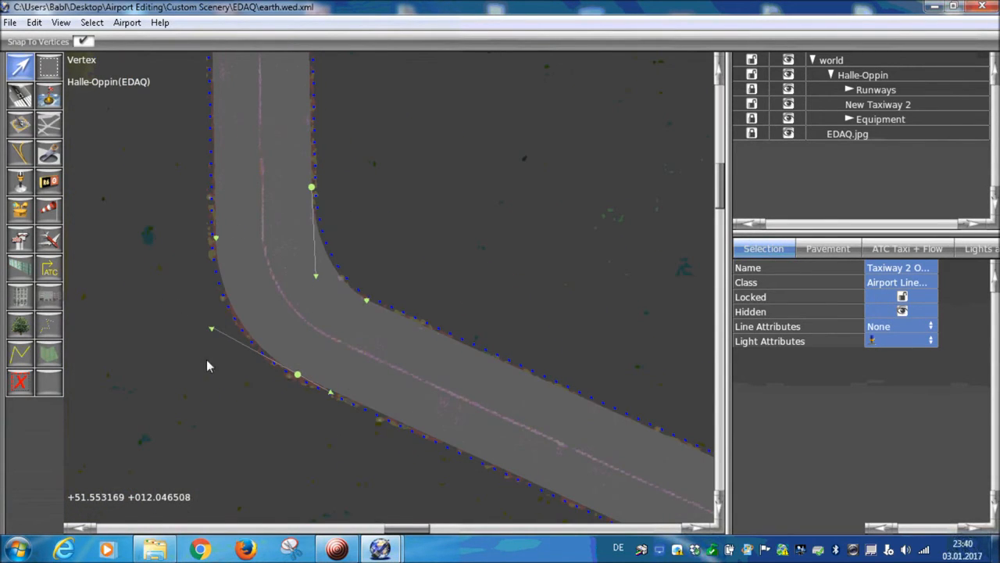
- Retract the southeastern handle of the outer bend's curved vertex so the parallel taxiway's southern edge starts straight
scroll(283, 391, up, 5)
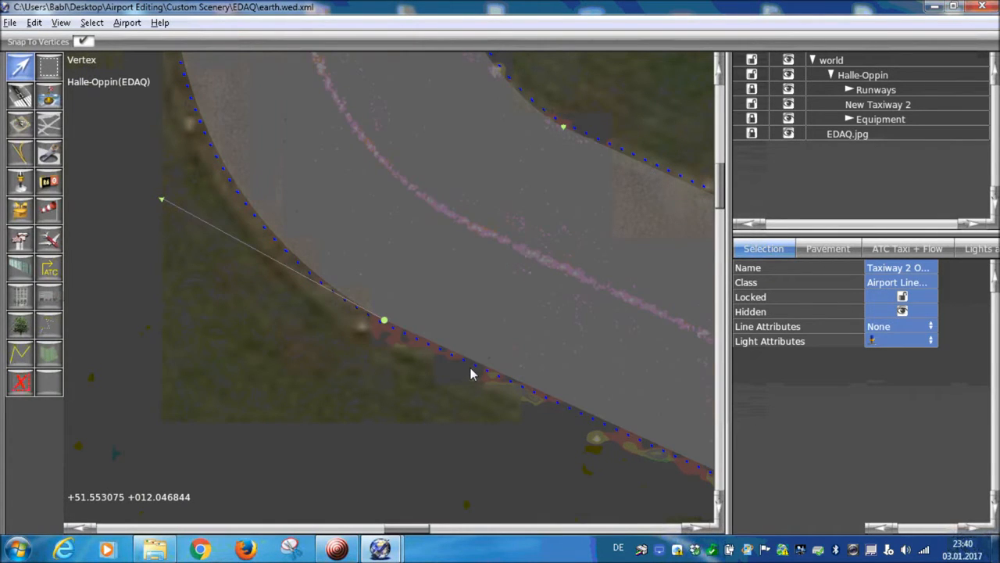
scroll(470, 367, down, 5)
scroll(455, 324, up, 1)
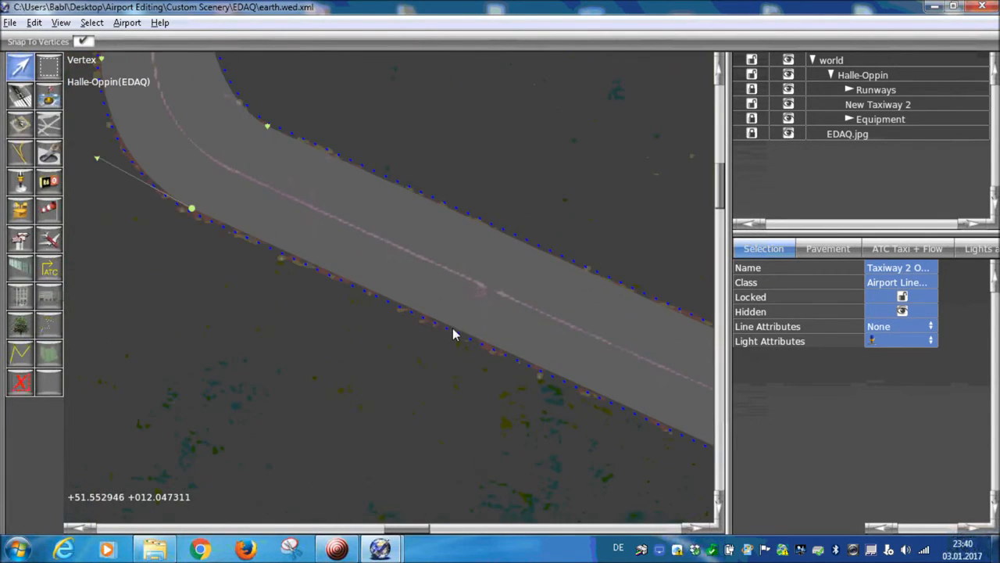
- Try an extra vertex with curve handles on the parallel taxiway's straight southern edge, straighten the edge again and remove the vertex
alt+click(454, 326)
drag(356, 278, 498, 303)
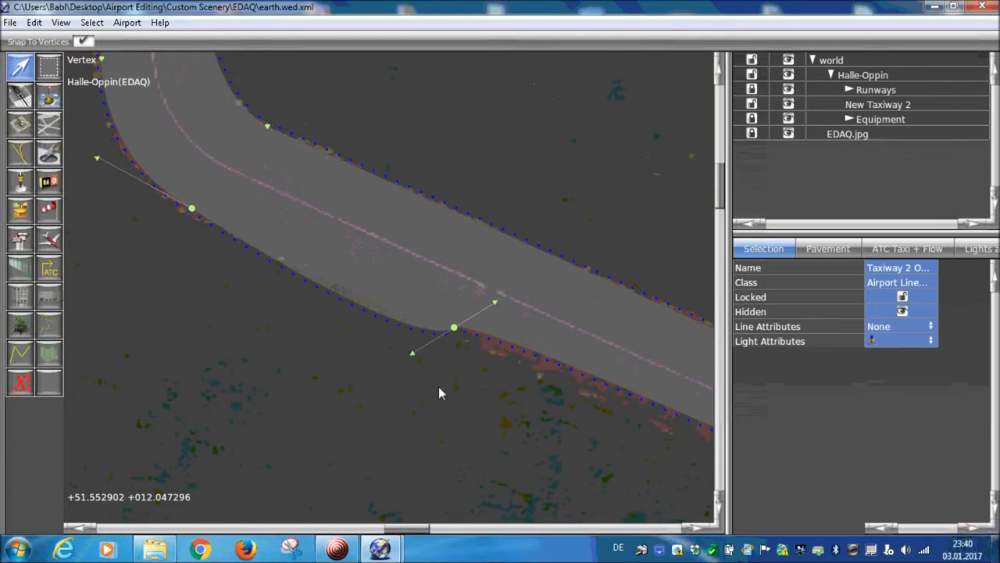
alt+click(495, 302)
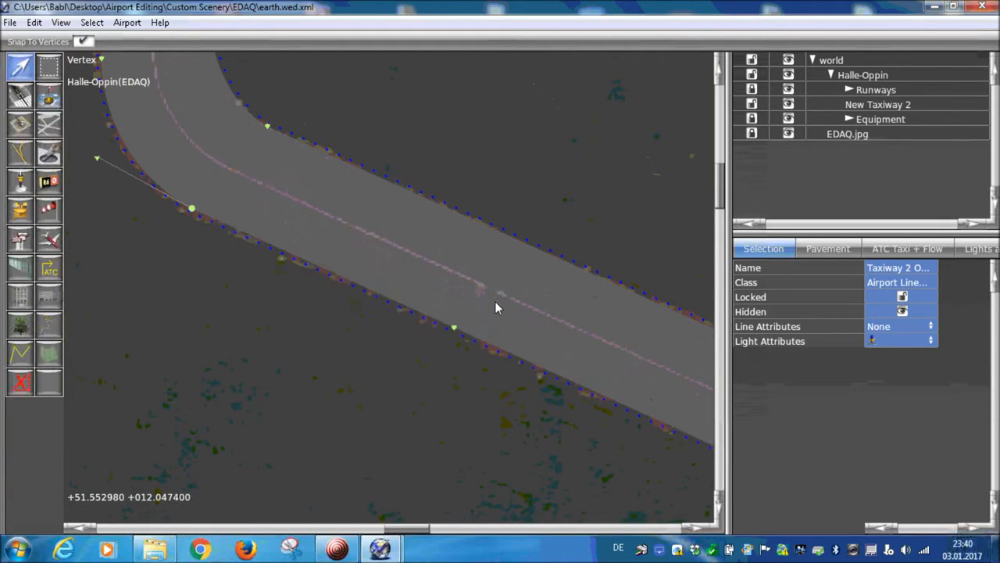
click(448, 360)
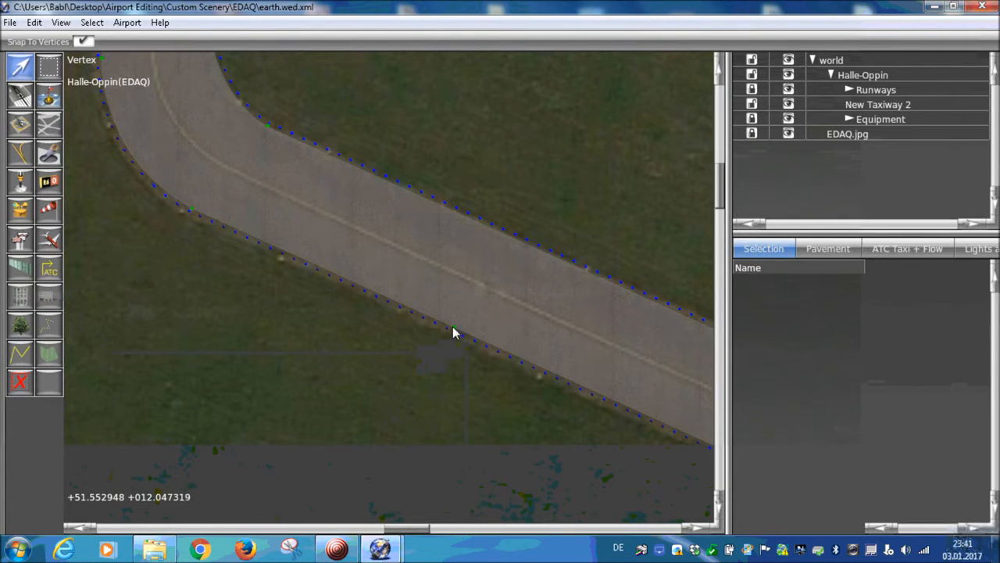
click(454, 328)
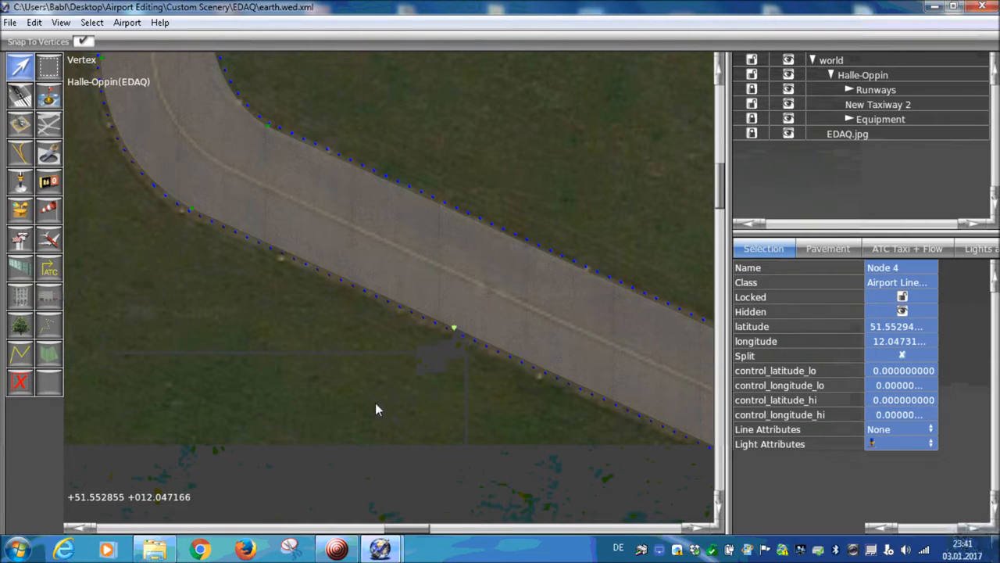
click(374, 410)
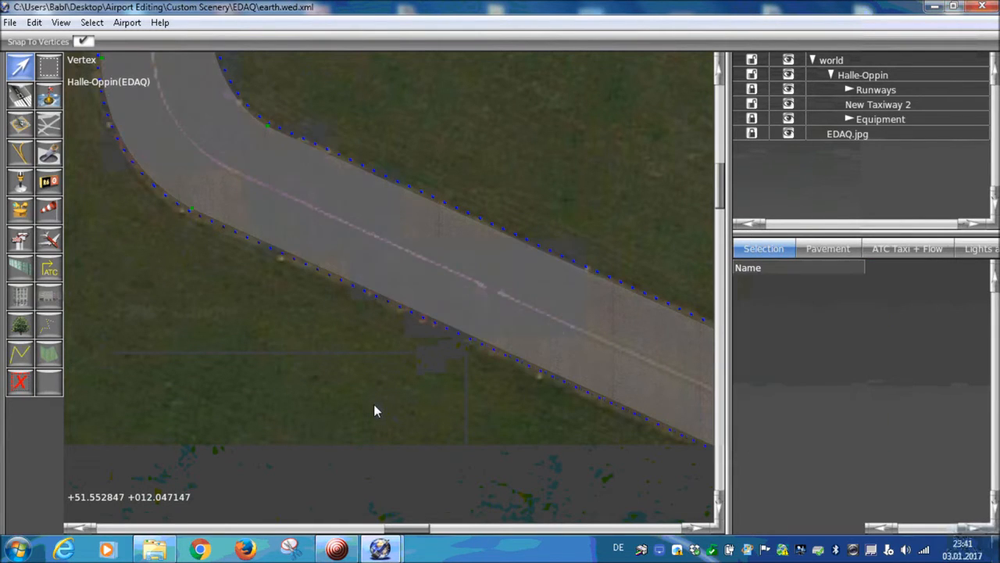
- Round the western corner where the hangar apron's connector meets the parallel taxiway, and retract the taxiway-side handle to keep that edge straight
scroll(386, 400, down, 3)
scroll(422, 404, down, 4)
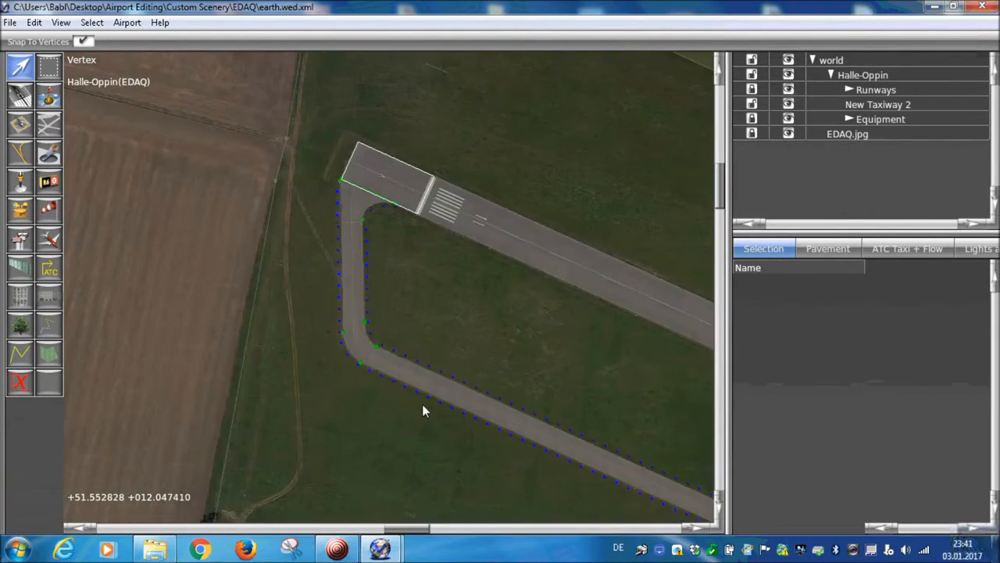
right_drag(438, 453, 381, 392)
right_drag(414, 428, 313, 373)
scroll(511, 383, up, 5)
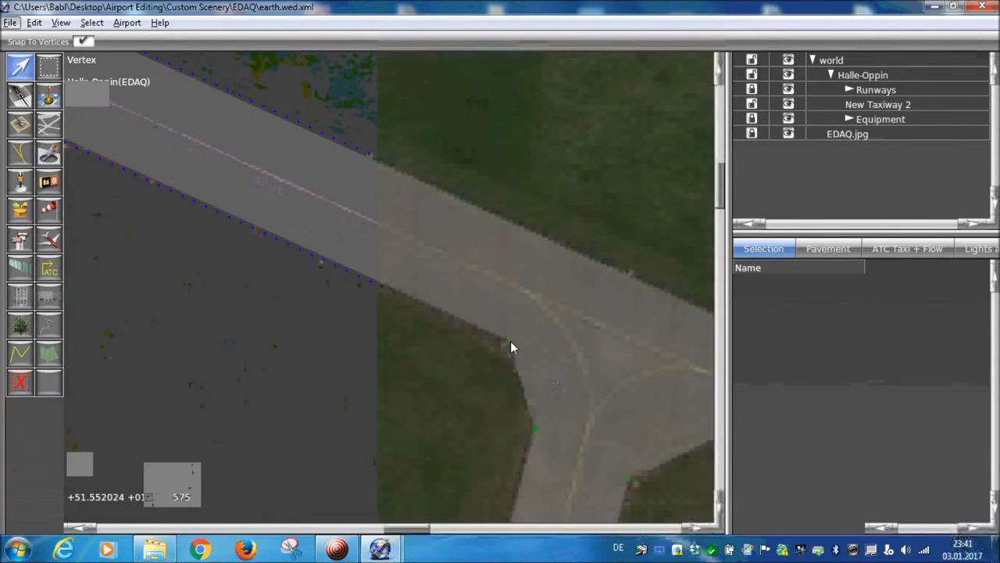
click(510, 343)
drag(510, 341, 545, 360)
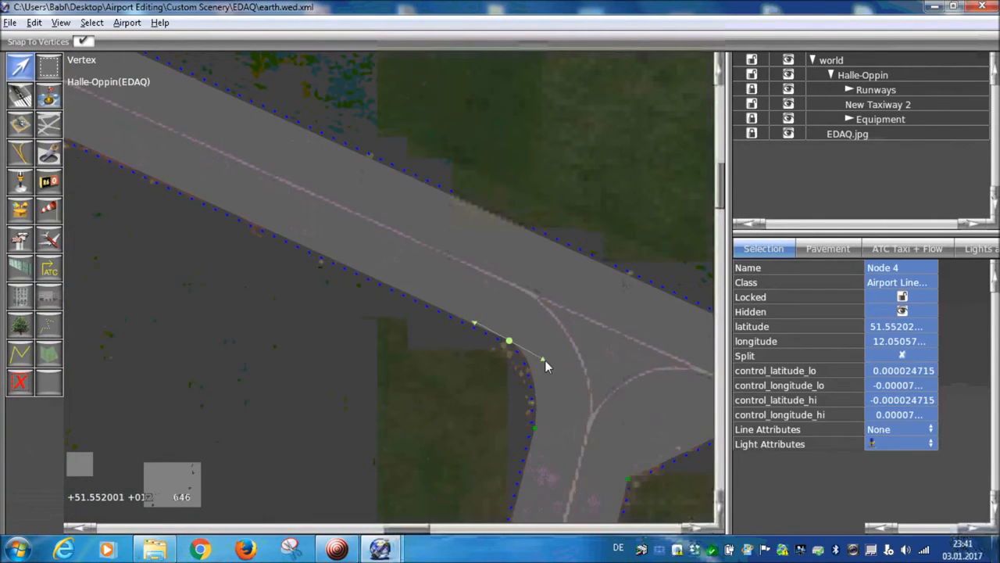
alt+click(475, 324)
- Round the connector junction's eastern corner and both inner corners of the grass notch in the hangar apron with curve handles
right_drag(536, 373, 326, 252)
click(509, 314)
drag(509, 318, 556, 334)
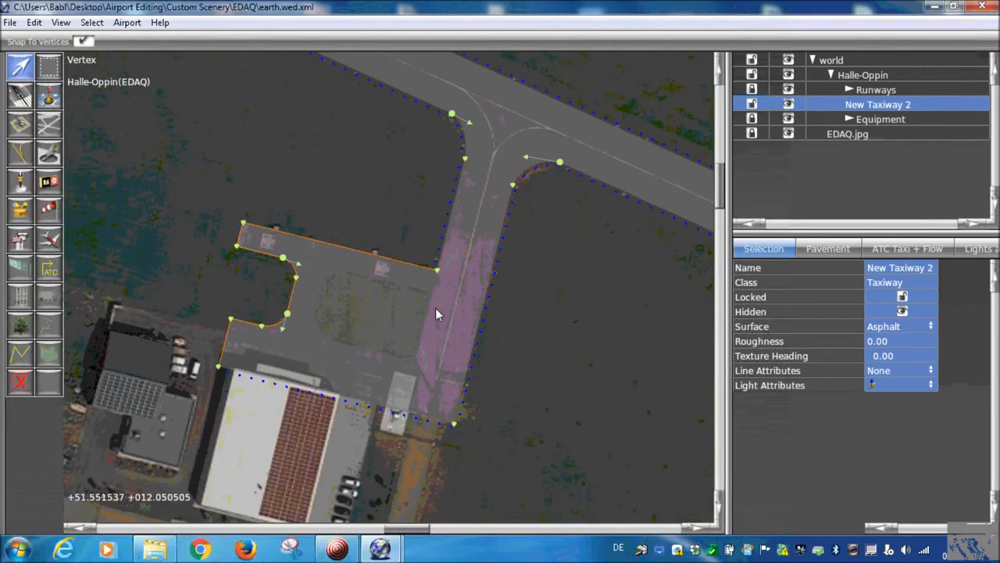
- Cut a seven-vertex hole in the taxiway along the enclosed grass island north of the hangar, without markings or lights
scroll(436, 308, up, 5)
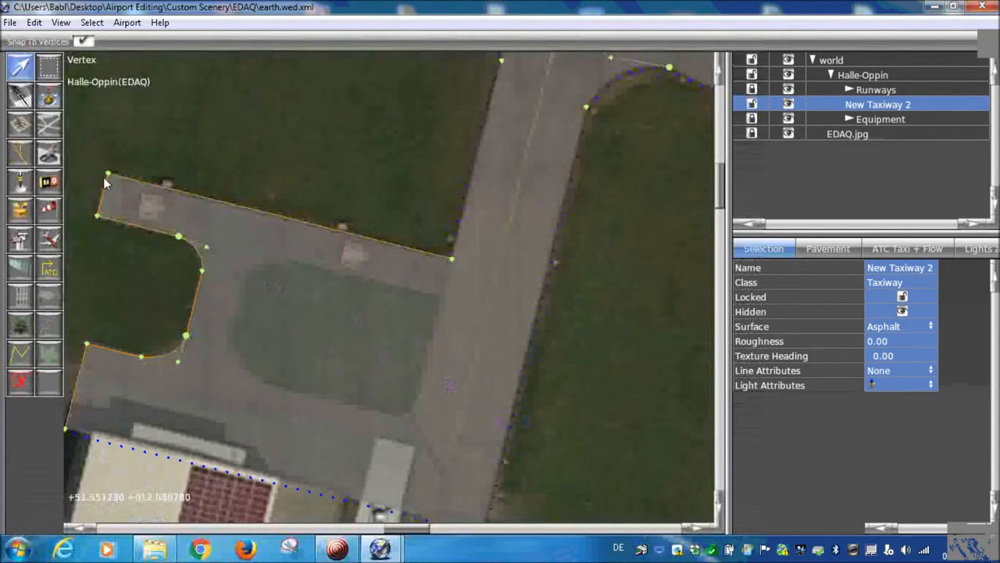
click(49, 154)
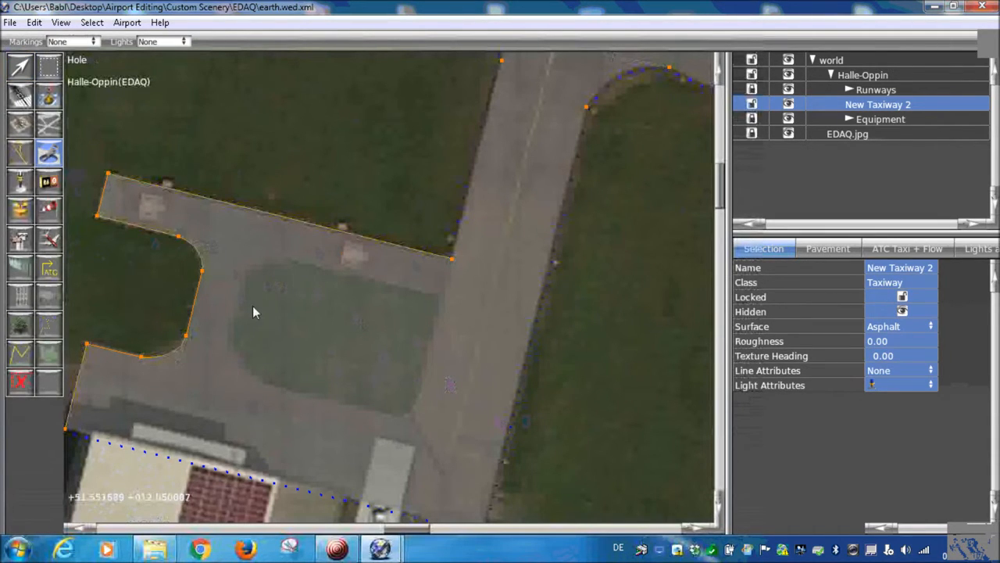
scroll(286, 263, up, 2)
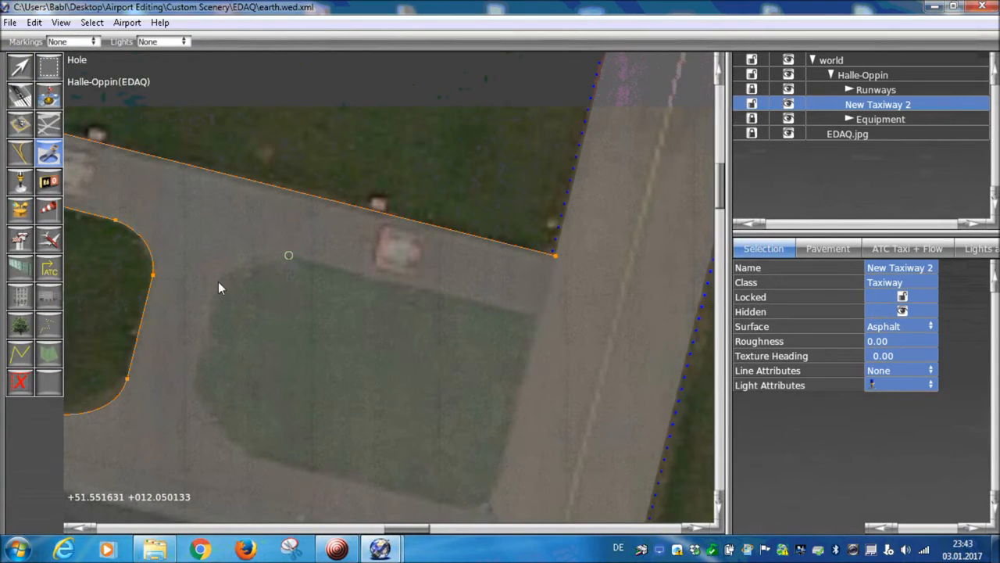
click(191, 387)
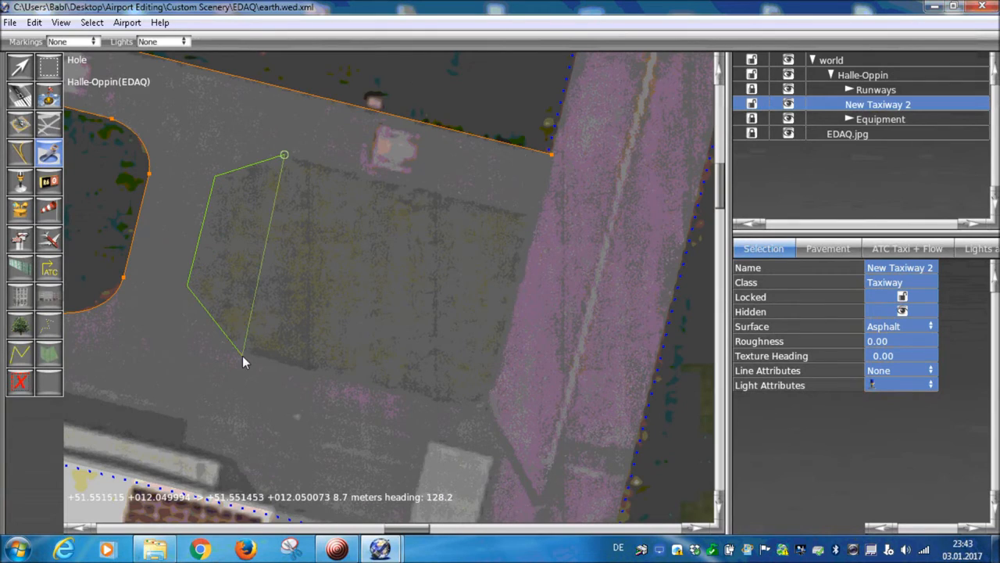
click(451, 406)
click(490, 388)
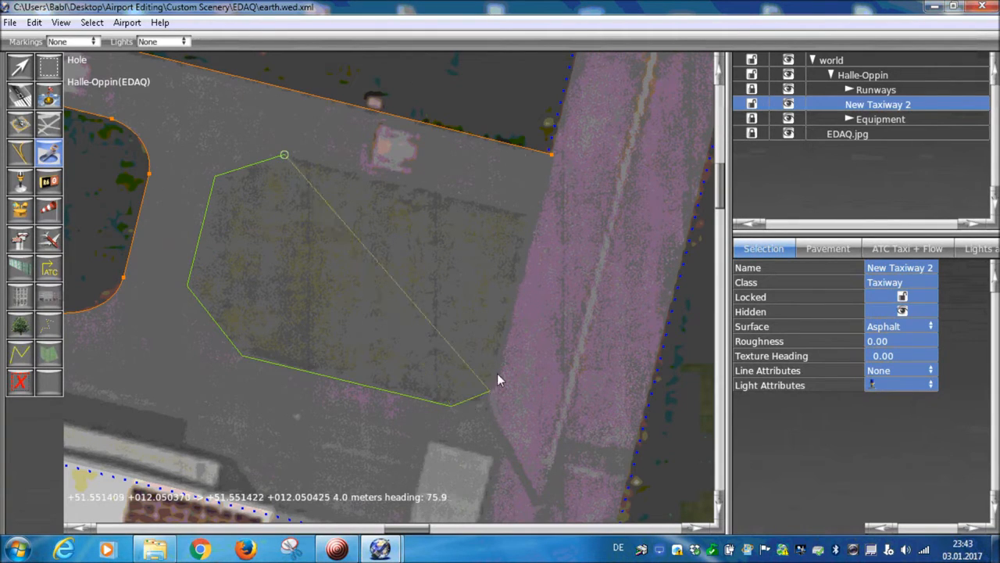
click(536, 214)
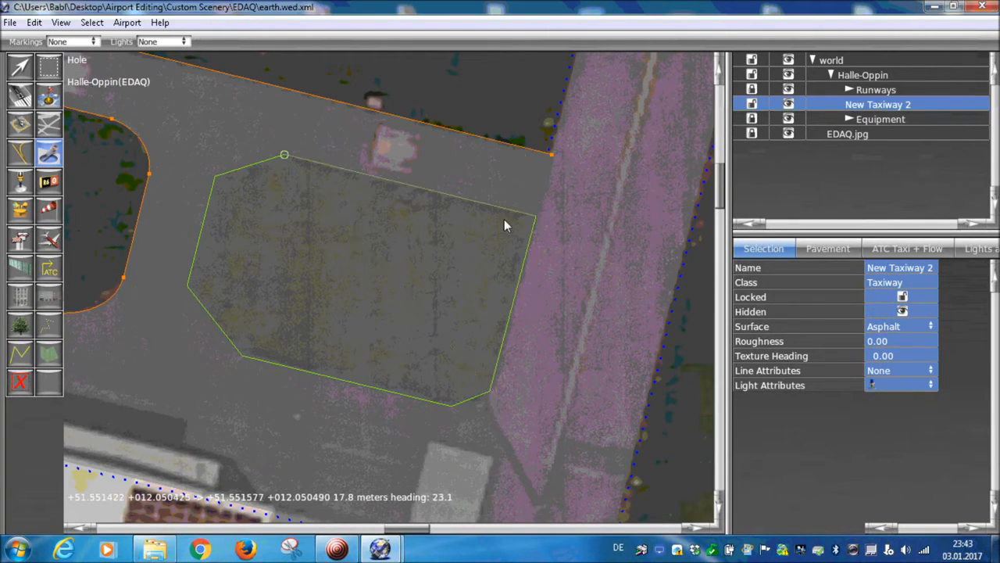
click(285, 155)
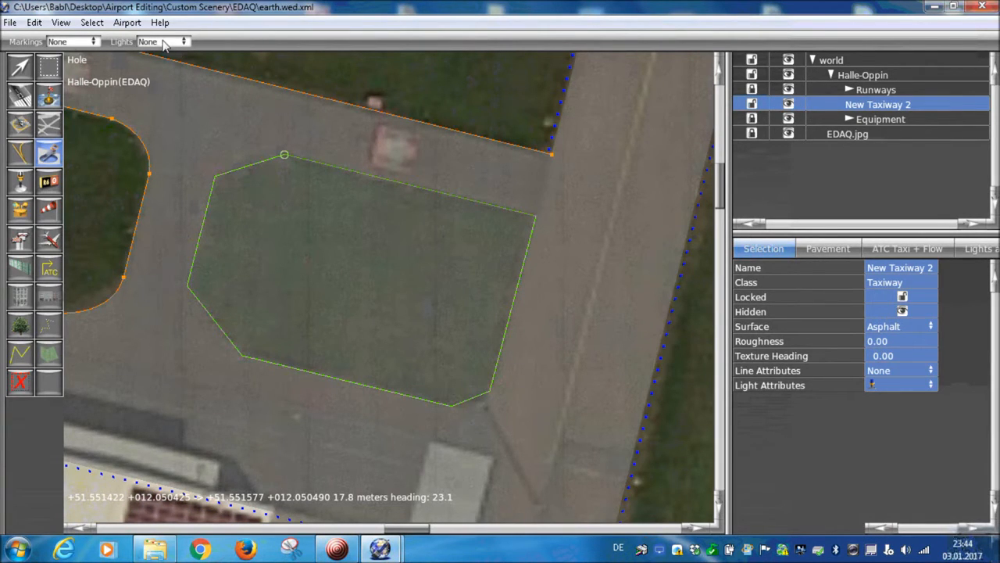
click(285, 153)
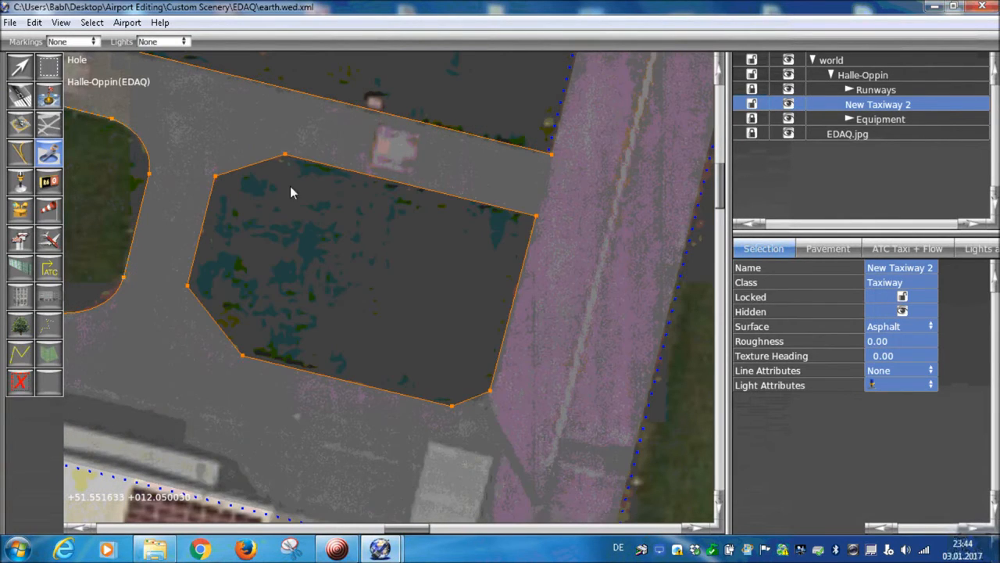
- Round the grass island hole's northwestern, southwestern and southeastern corners with one-sided curve handles, keeping the northeastern corner sharp
click(21, 68)
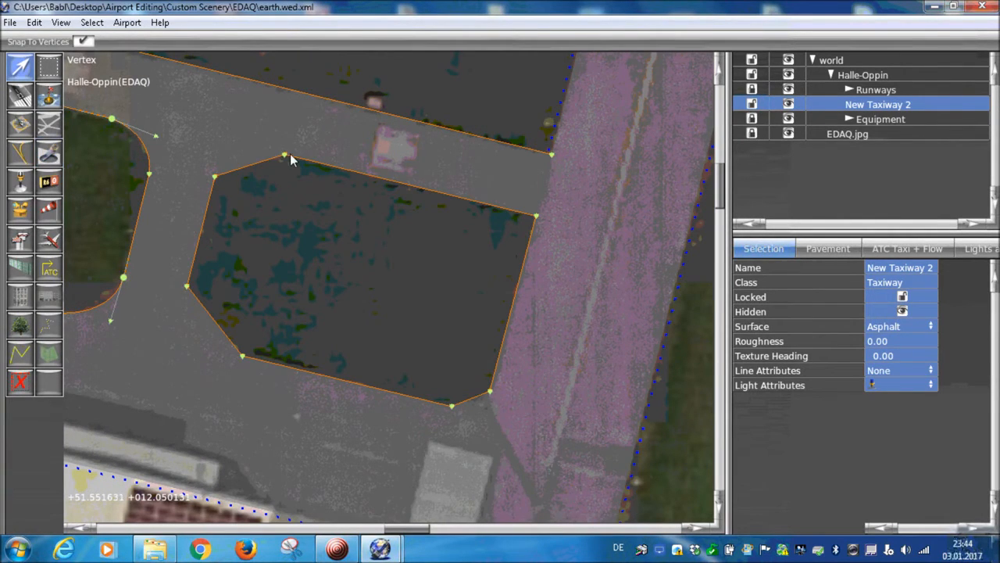
alt+drag(285, 156, 334, 168)
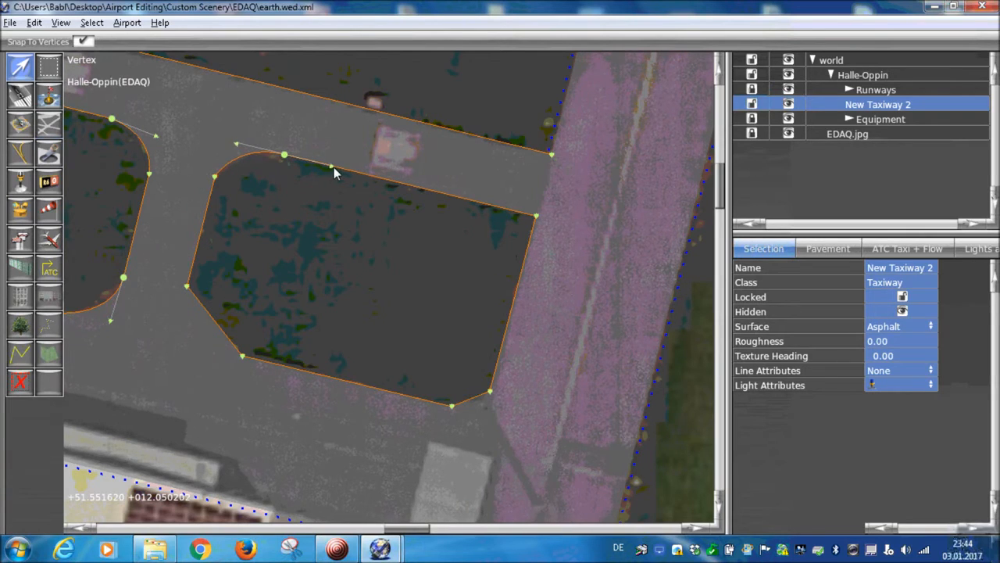
alt+drag(187, 287, 197, 249)
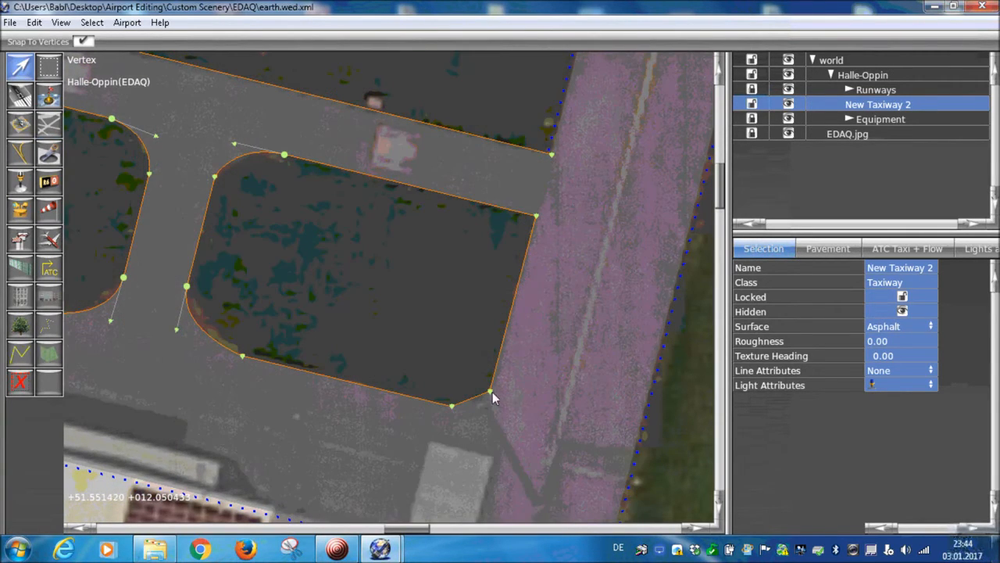
alt+drag(488, 397, 484, 407)
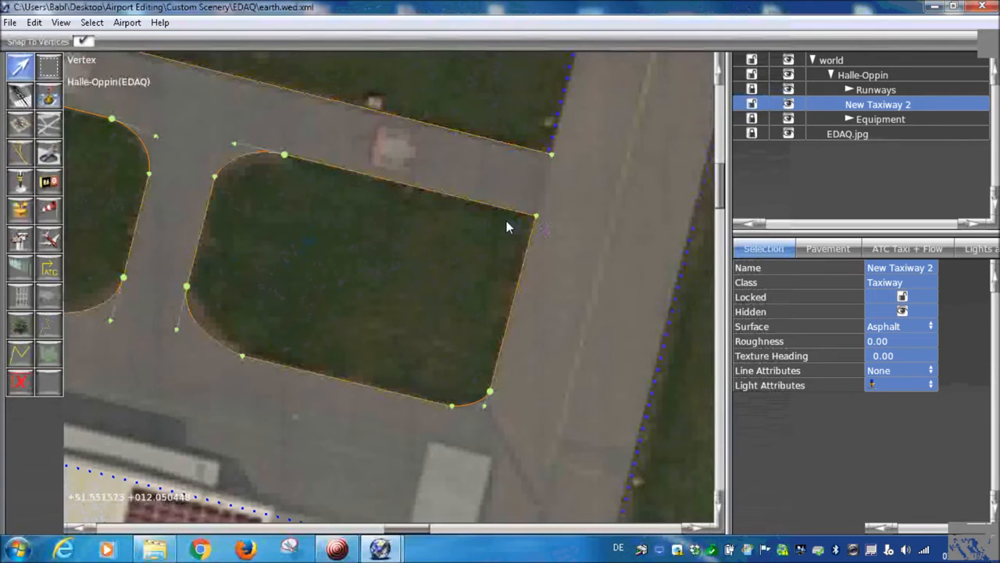
- Remove the taxiway edge lights along the hangar front by setting the apron's southwestern vertex to light attribute None
scroll(506, 220, down, 5)
scroll(466, 288, up, 5)
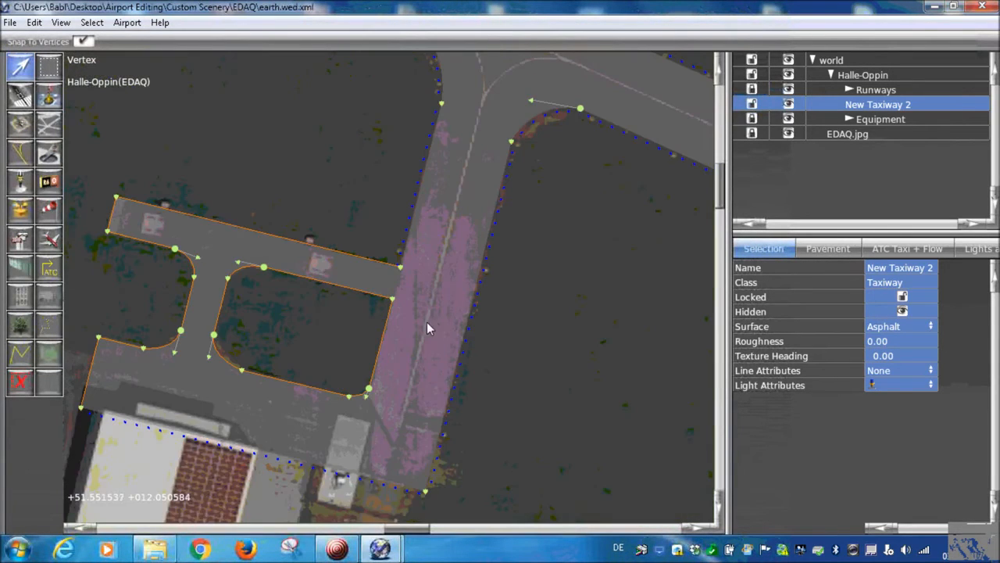
scroll(426, 323, down, 1)
scroll(427, 321, down, 2)
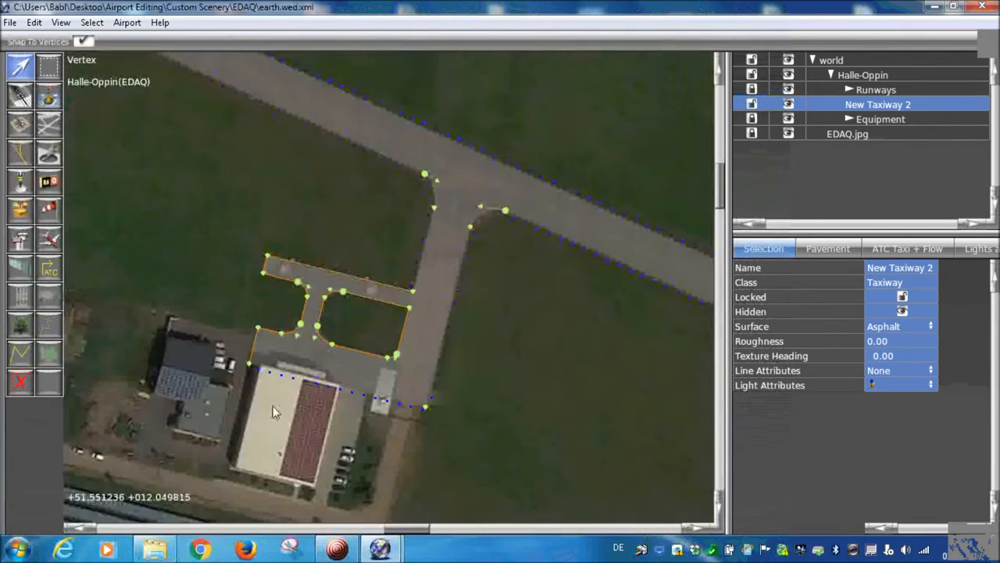
right_drag(378, 419, 424, 375)
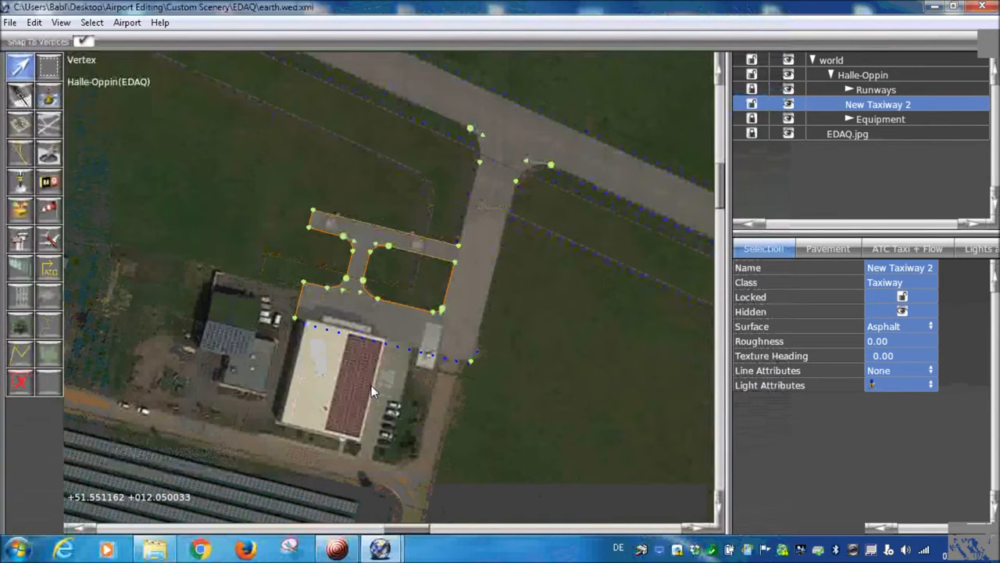
scroll(304, 311, up, 5)
click(305, 301)
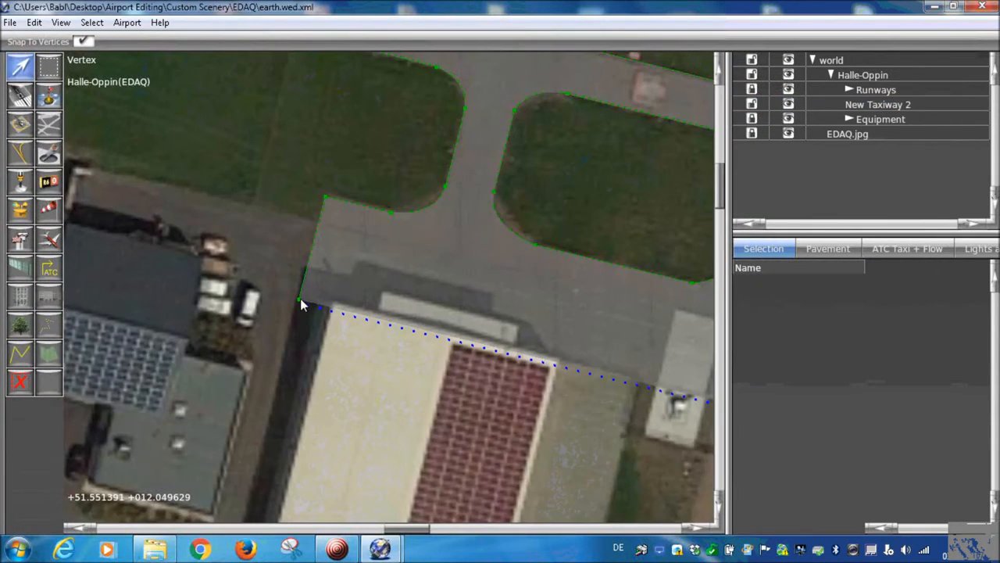
click(300, 301)
click(869, 440)
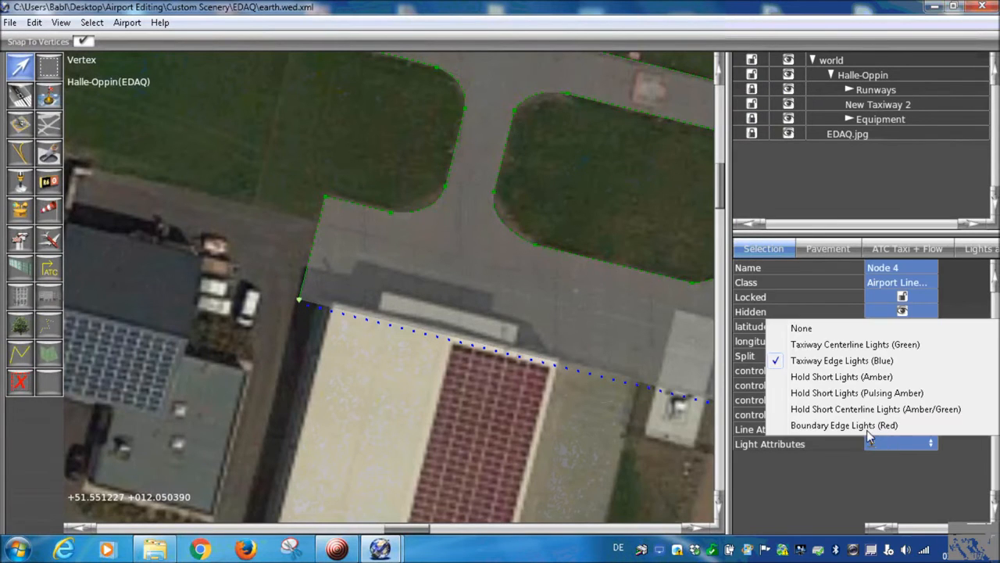
click(799, 328)
- Examine the western apron outline along its hangar and the southeastern apron outline around its hangar against the aerial image
scroll(530, 363, down, 3)
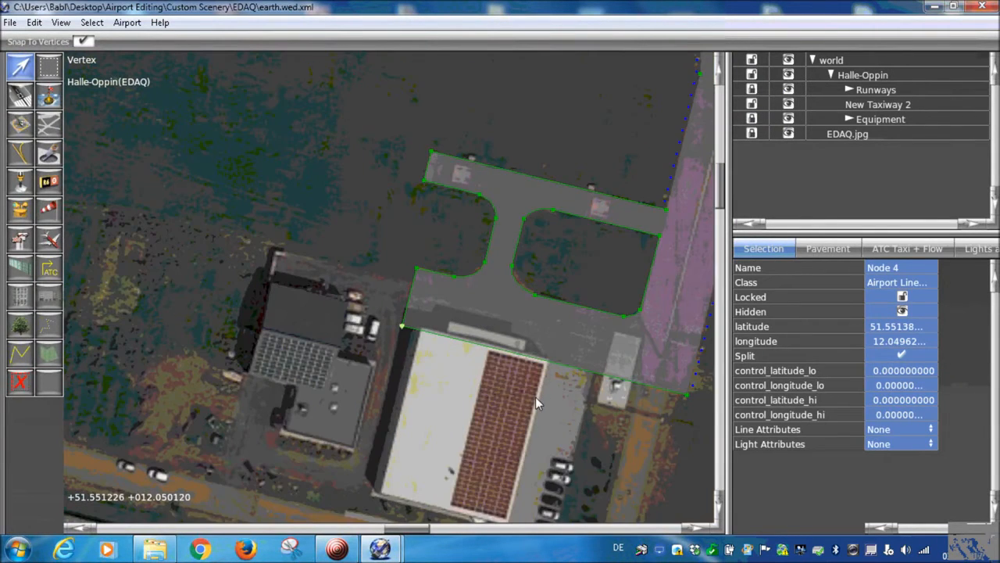
scroll(535, 397, down, 2)
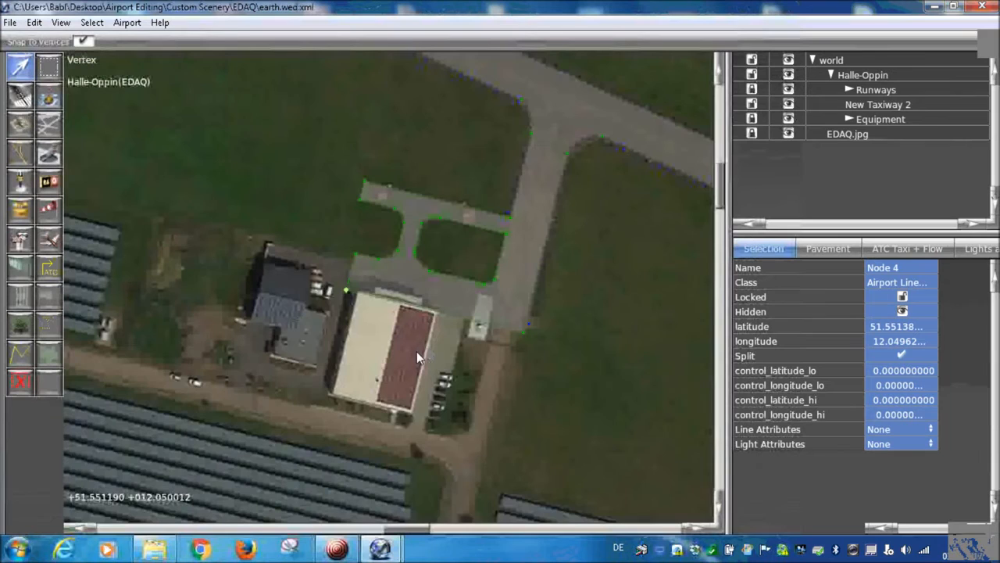
scroll(416, 351, up, 3)
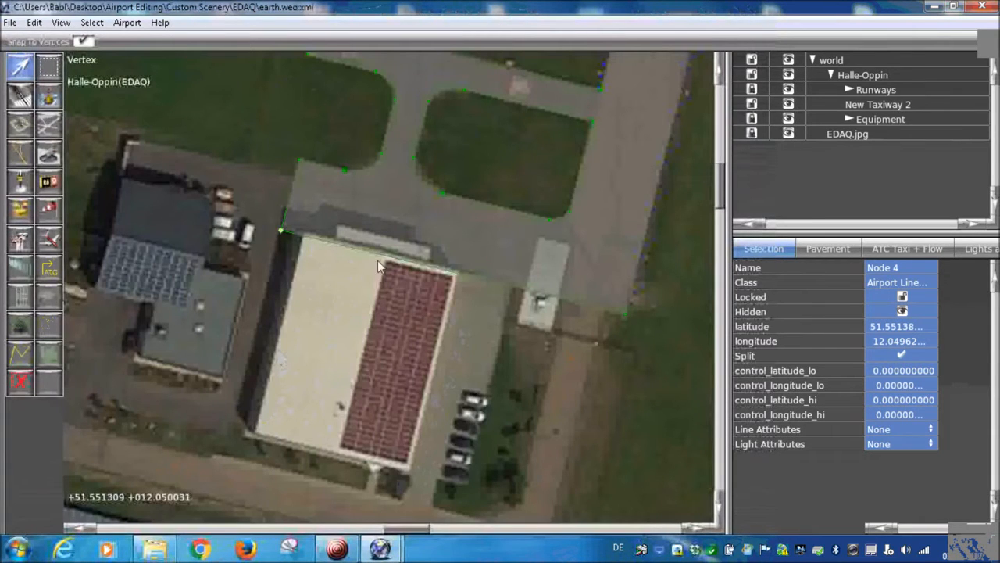
scroll(353, 318, down, 3)
scroll(402, 294, up, 3)
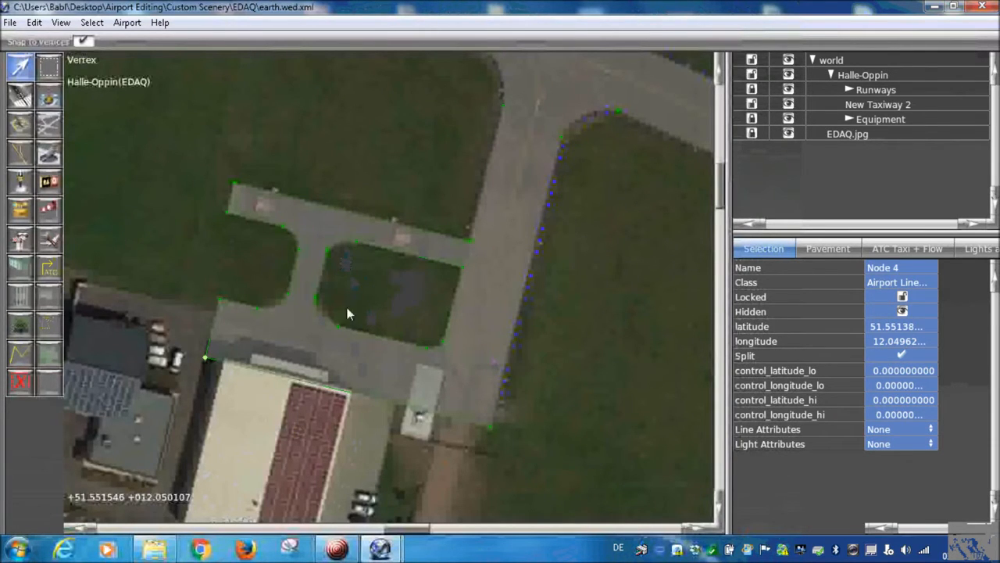
scroll(415, 345, up, 5)
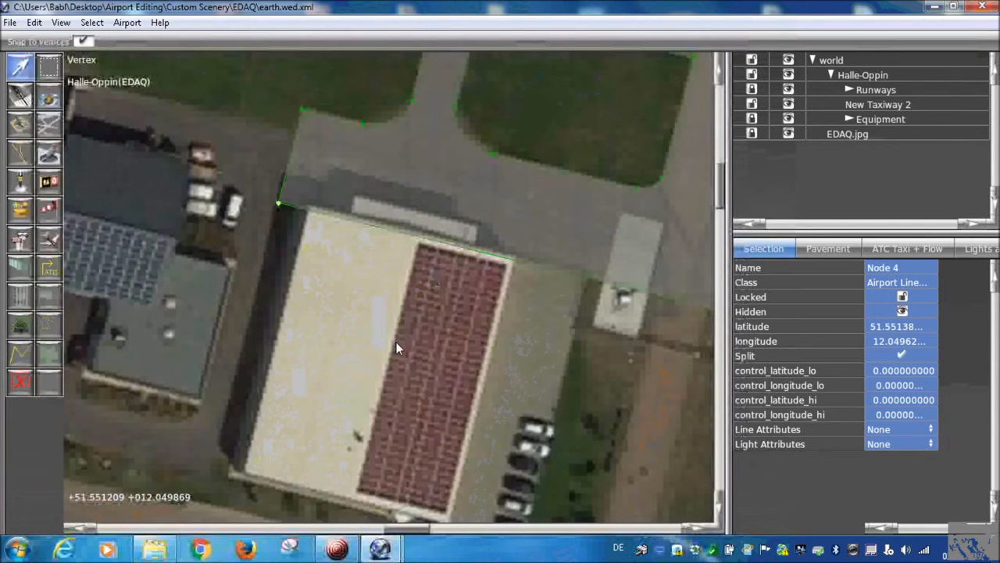
scroll(411, 303, down, 2)
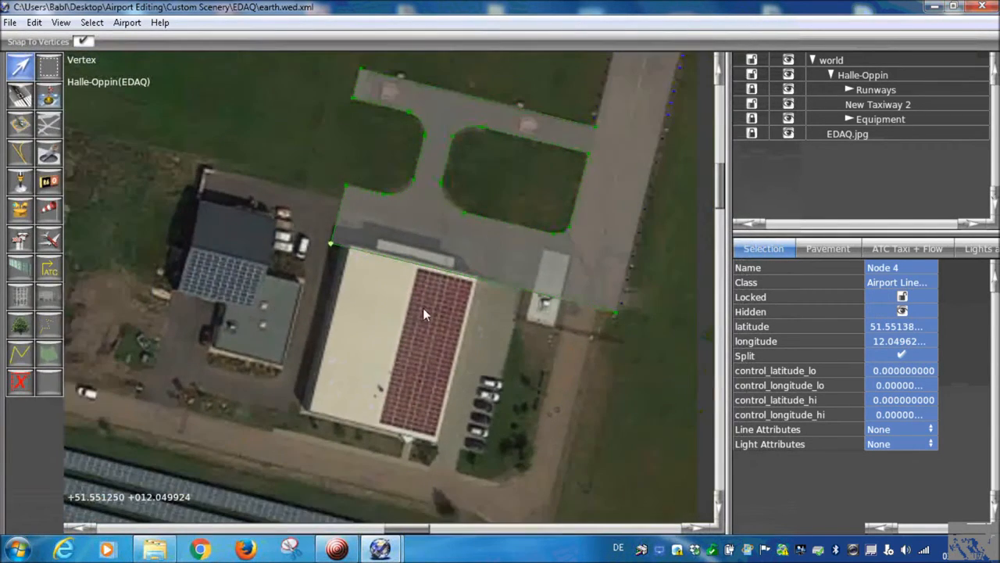
scroll(522, 276, up, 1)
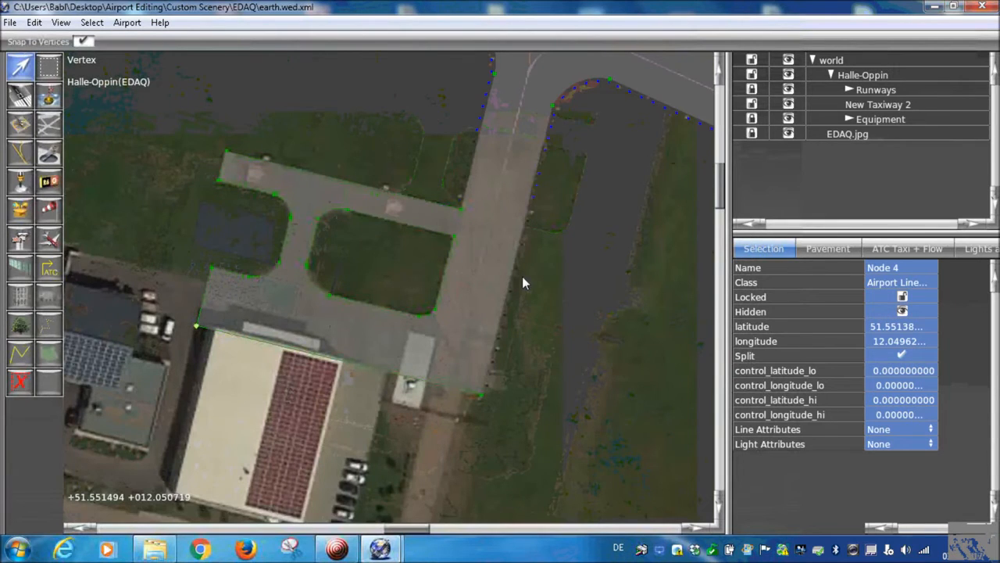
right_drag(522, 276, 346, 290)
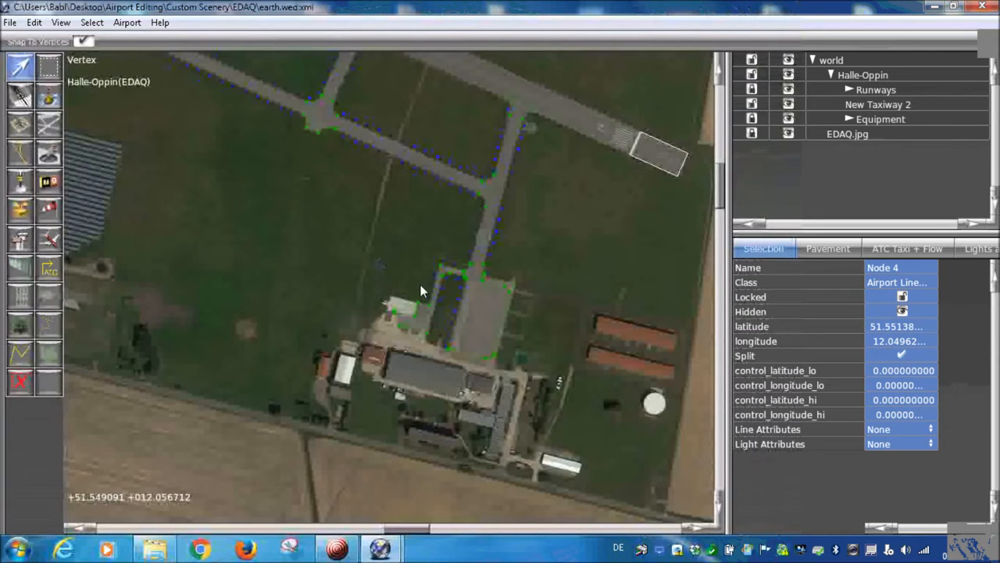
scroll(322, 343, up, 5)
scroll(229, 261, up, 4)
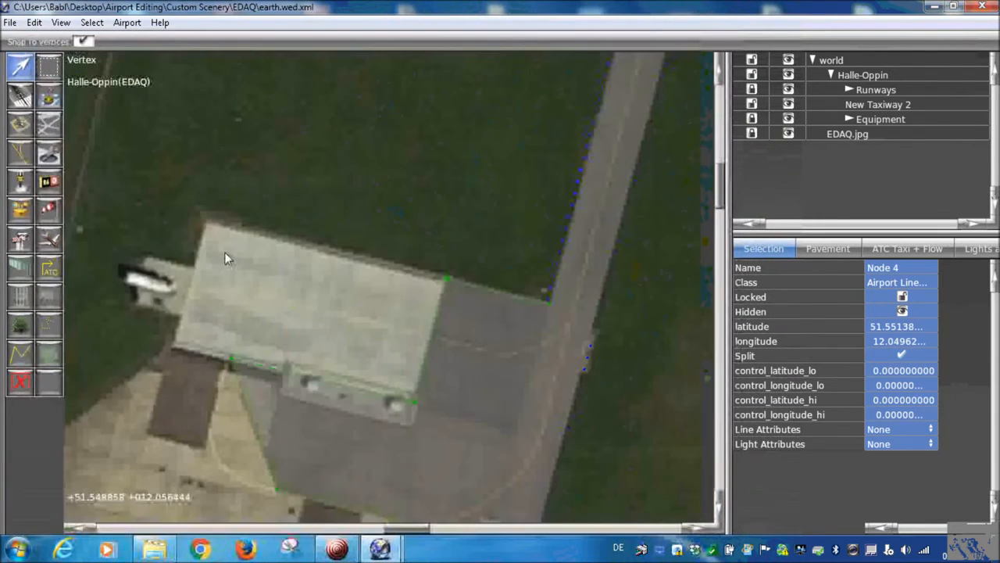
- Set up a new taxiway polygon with Concrete pavement and lights set to None
scroll(224, 252, down, 5)
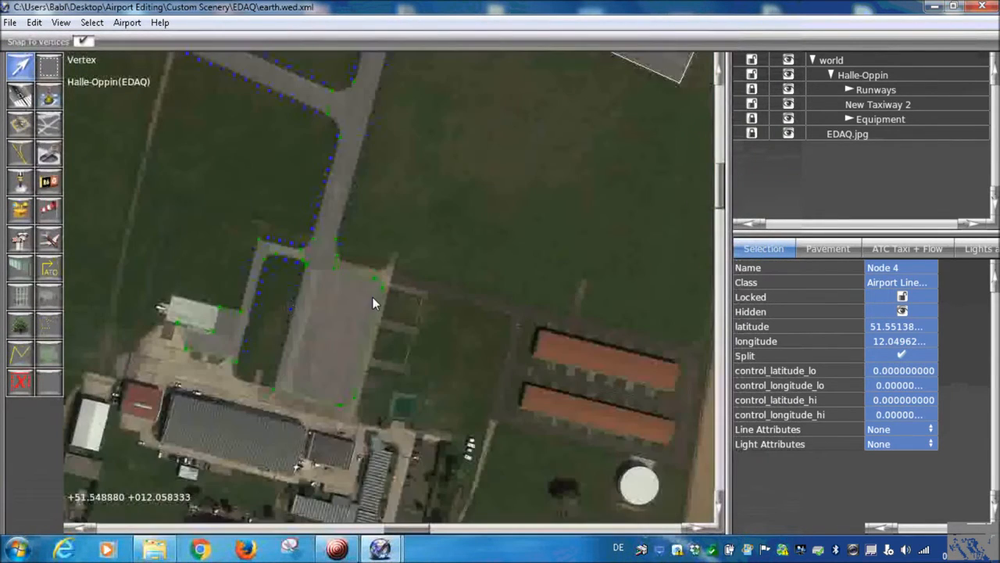
scroll(372, 296, up, 5)
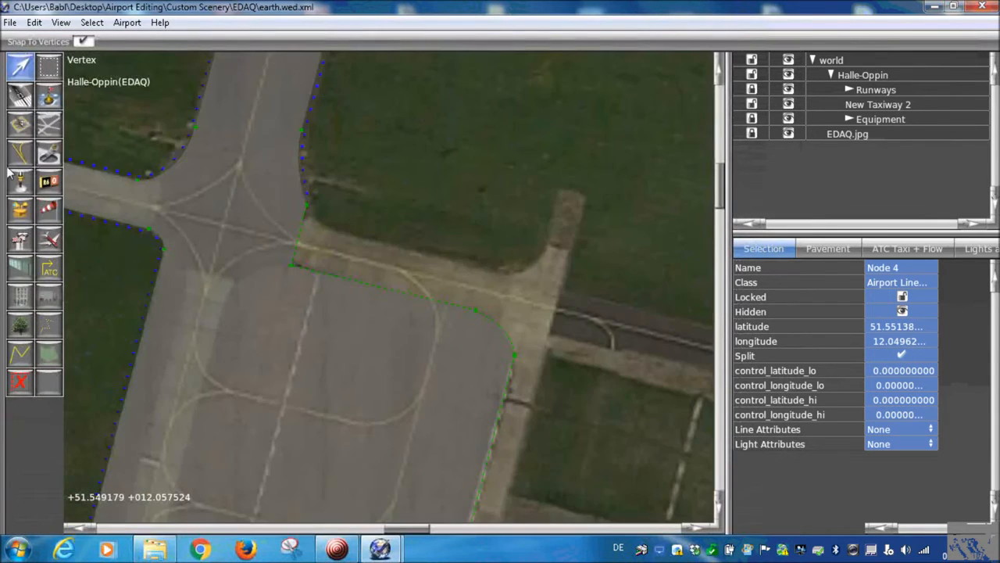
click(48, 123)
click(74, 42)
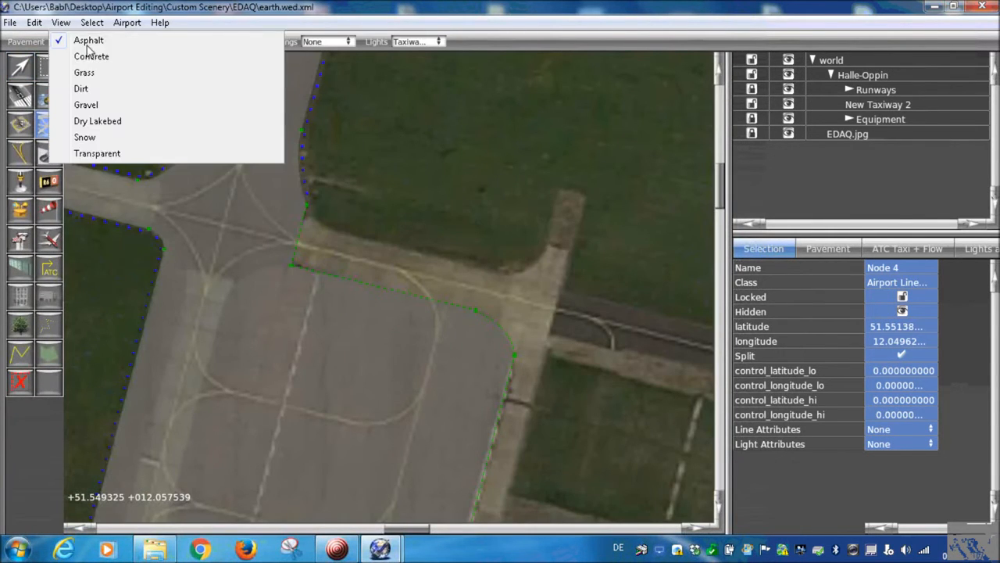
click(80, 56)
scroll(393, 111, up, 1)
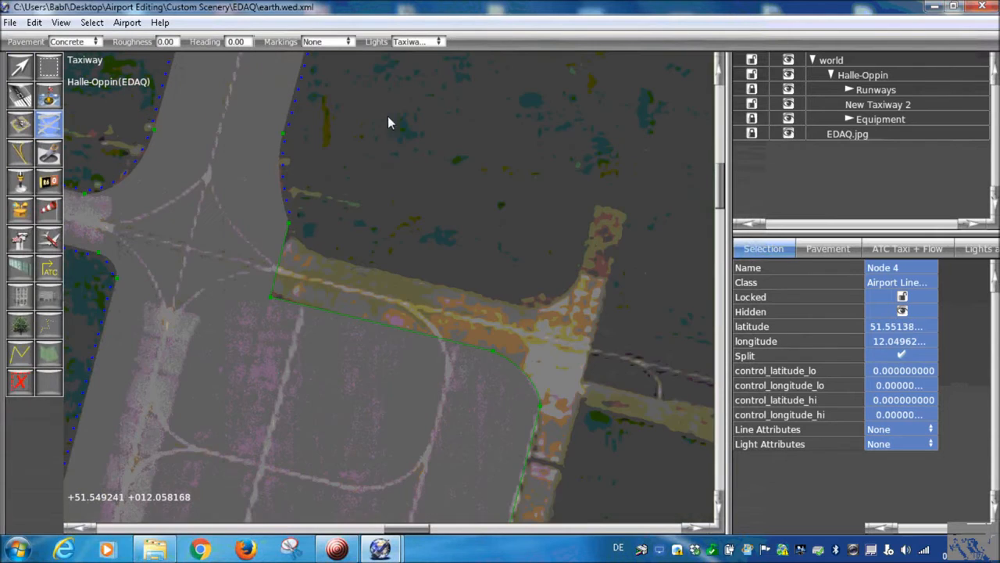
click(427, 42)
click(428, 42)
- Trace the concrete taxiway outline from the junction along the northern strip, down the apron's eastern side and west along the large grey-roofed building
scroll(412, 182, down, 3)
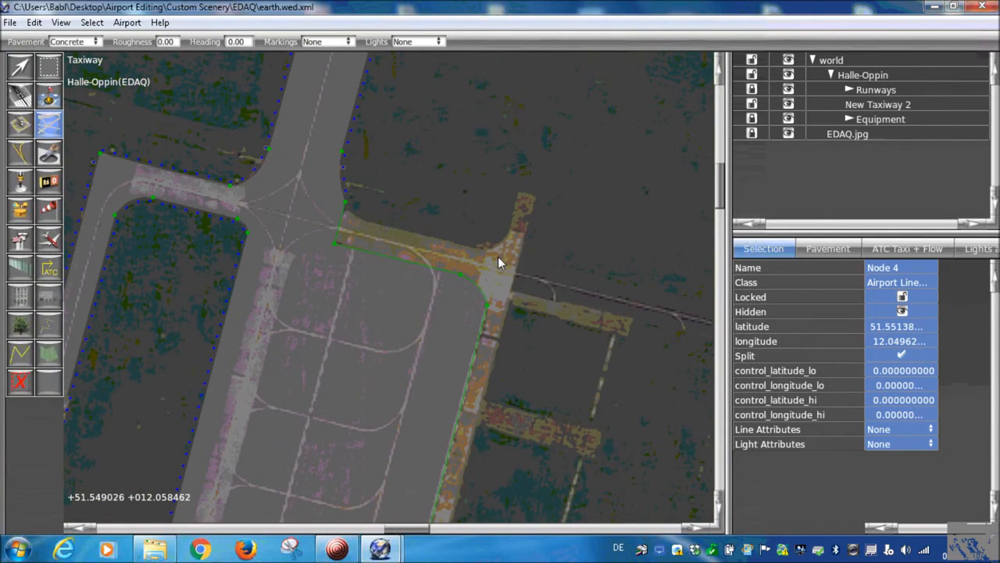
right_drag(513, 261, 540, 144)
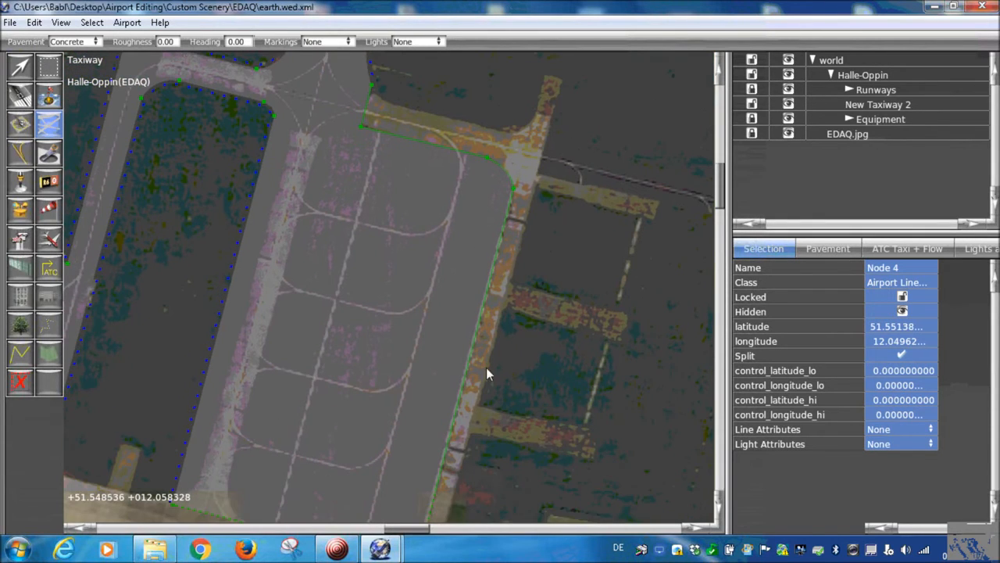
scroll(550, 180, down, 1)
scroll(550, 181, down, 1)
scroll(366, 245, down, 1)
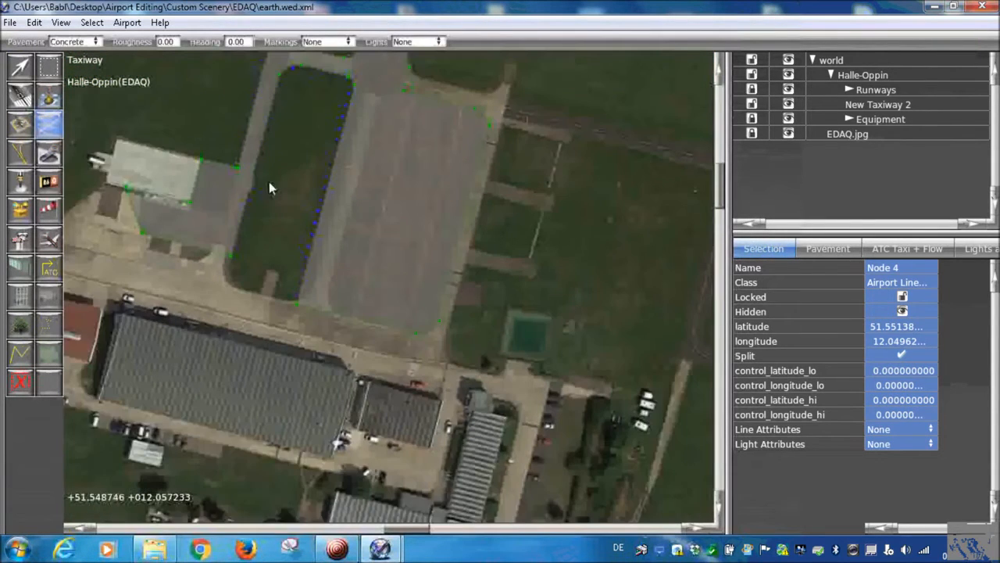
scroll(269, 182, up, 2)
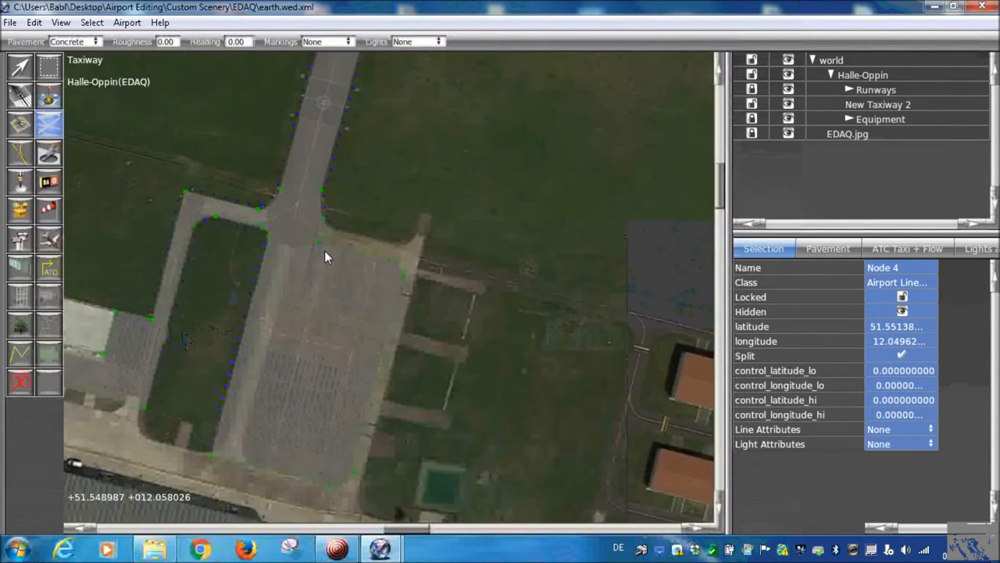
scroll(325, 250, up, 1)
scroll(317, 200, up, 1)
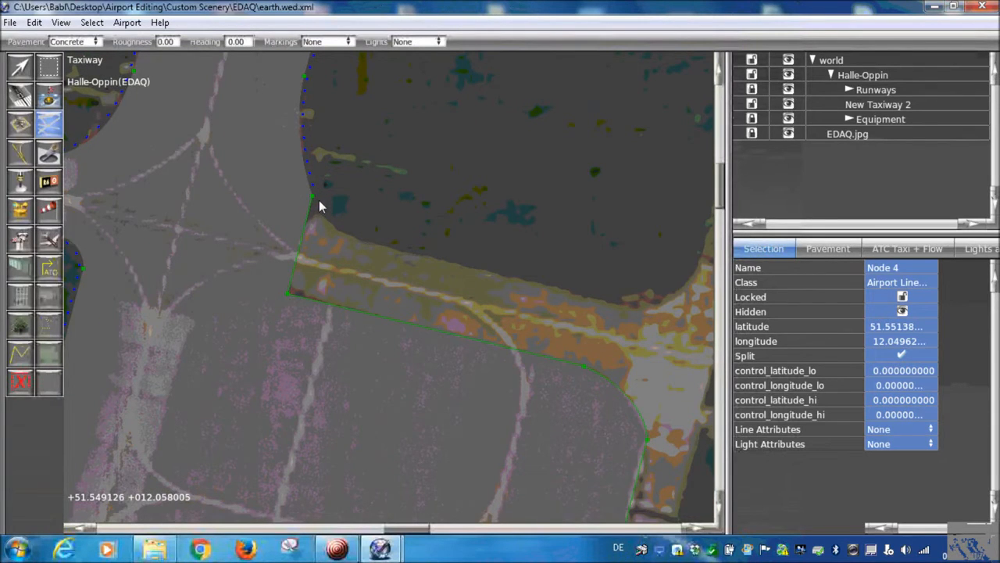
click(346, 237)
click(501, 325)
scroll(514, 370, down, 5)
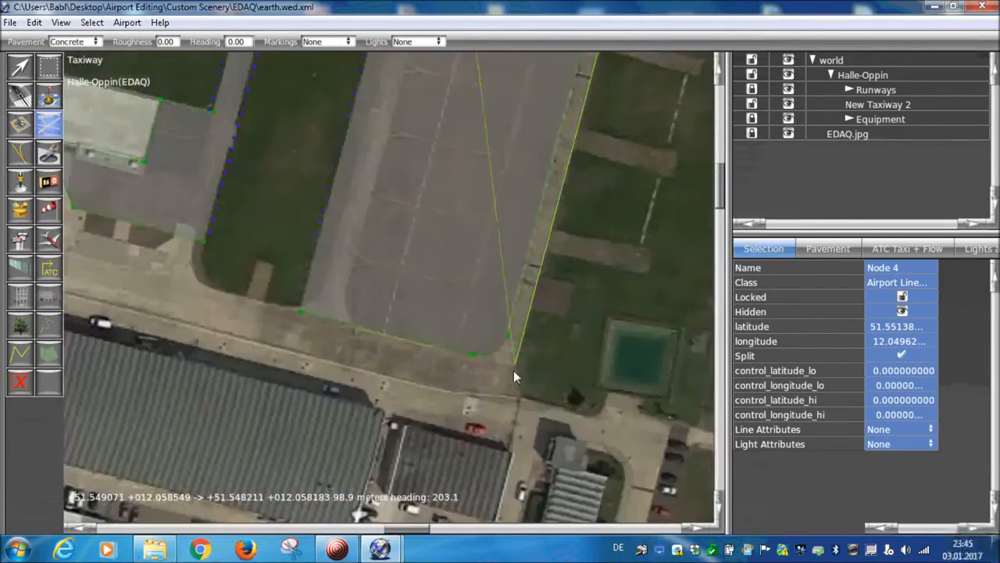
scroll(515, 370, up, 4)
click(513, 353)
scroll(478, 341, down, 3)
click(487, 399)
scroll(283, 351, up, 4)
scroll(197, 307, up, 3)
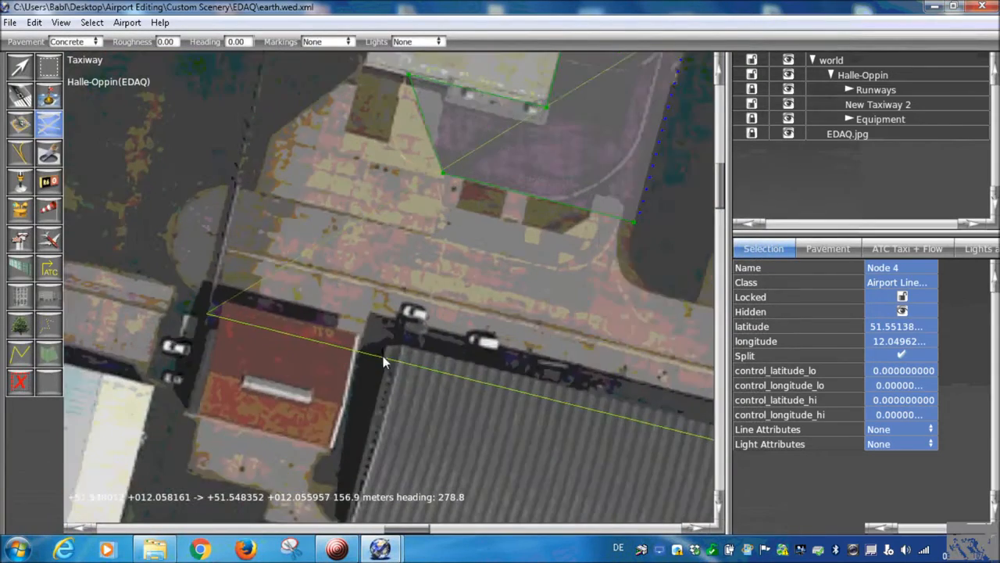
- Continue the concrete outline from the red-roofed building up the western pavement edge and around the northwestern hangar's corners
right_drag(383, 355, 427, 512)
click(279, 313)
click(303, 318)
click(320, 251)
click(437, 159)
right_drag(436, 159, 310, 320)
click(339, 211)
click(555, 261)
click(528, 375)
click(361, 336)
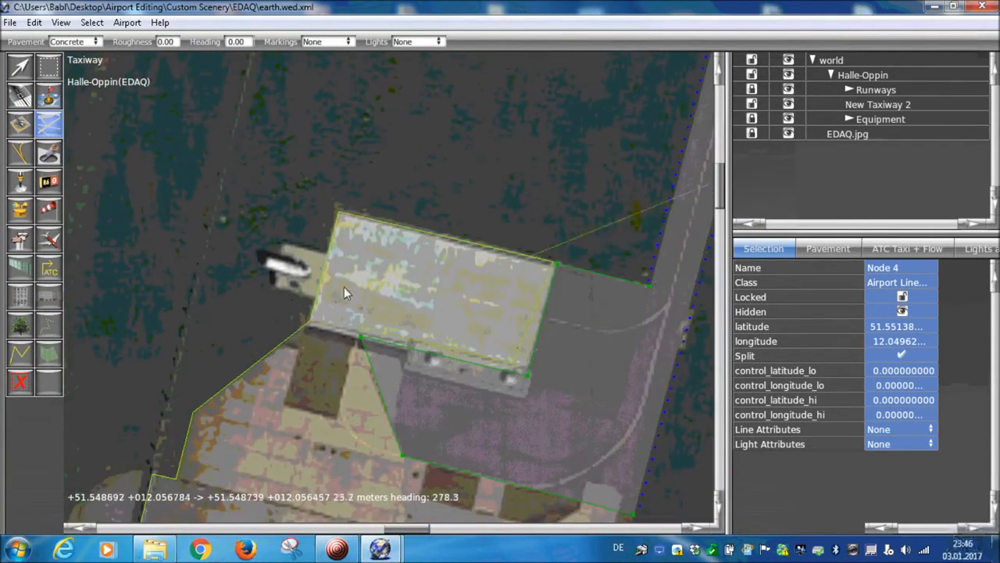
- Continue the concrete outline east along the asphalt's southern edge and below the grass island to the main apron's southeastern corner
click(403, 454)
right_drag(402, 455, 403, 304)
click(644, 373)
click(464, 383)
right_drag(626, 424, 84, 294)
click(550, 409)
click(636, 344)
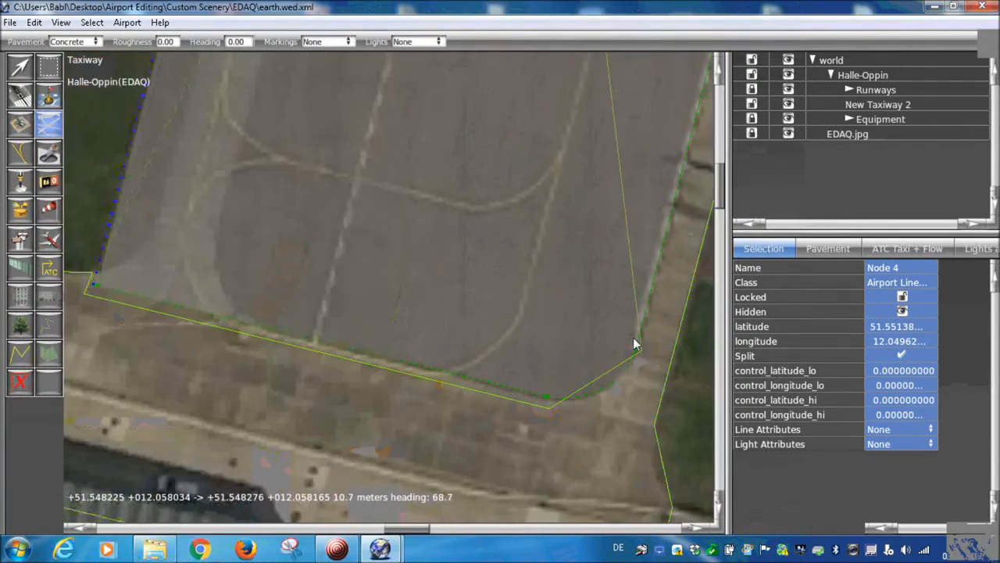
- Run the concrete outline up the asphalt apron's eastern edge and around its northeastern corner, closing the polygon at its starting vertex
right_drag(679, 141, 465, 304)
right_drag(464, 168, 434, 391)
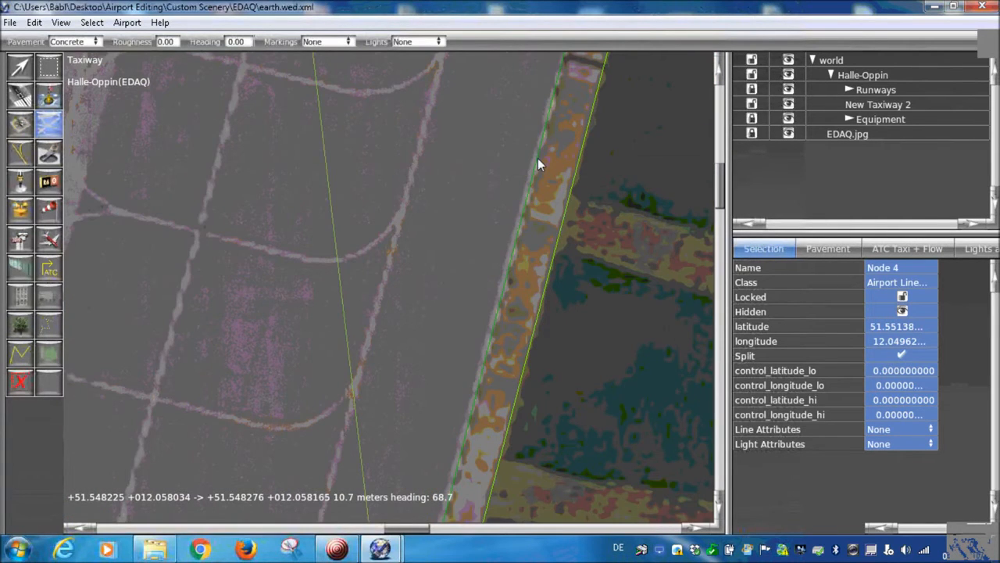
right_drag(537, 158, 472, 434)
click(527, 278)
click(464, 193)
click(203, 130)
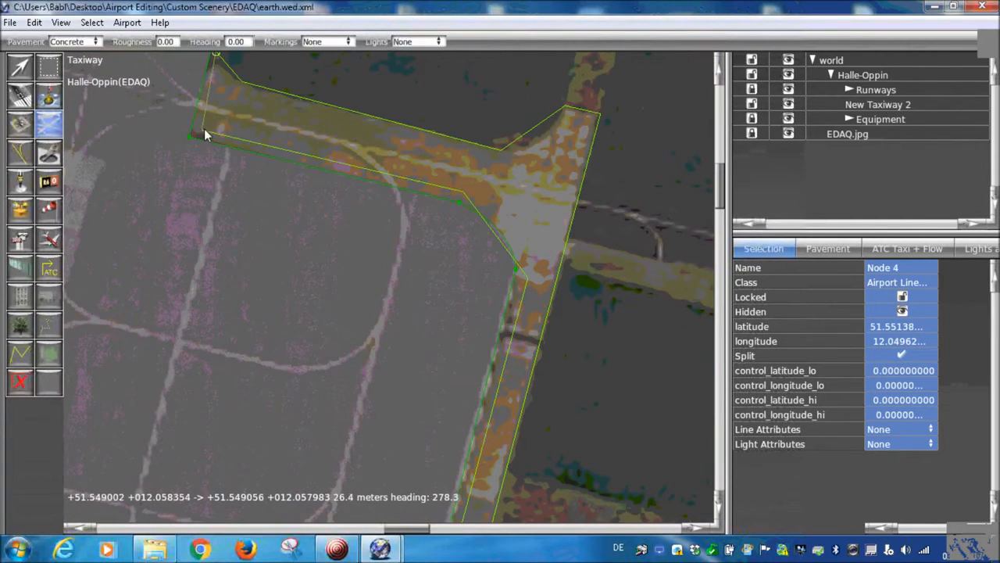
right_drag(203, 131, 223, 211)
click(236, 133)
click(21, 68)
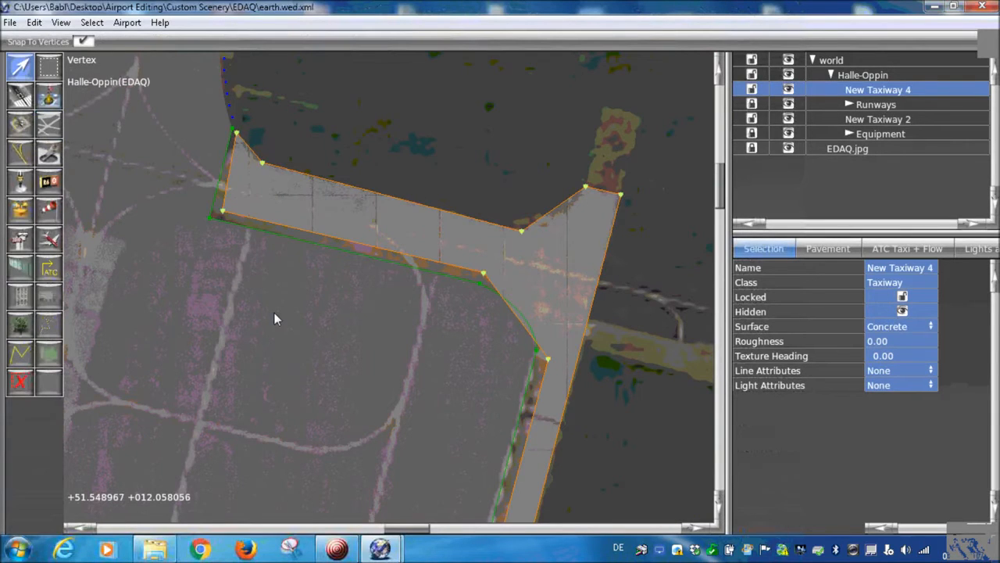
- Examine how the concrete taxiway's northern strip lines up with the neighbouring asphalt edge near the junction
scroll(264, 318, down, 4)
right_drag(265, 317, 378, 422)
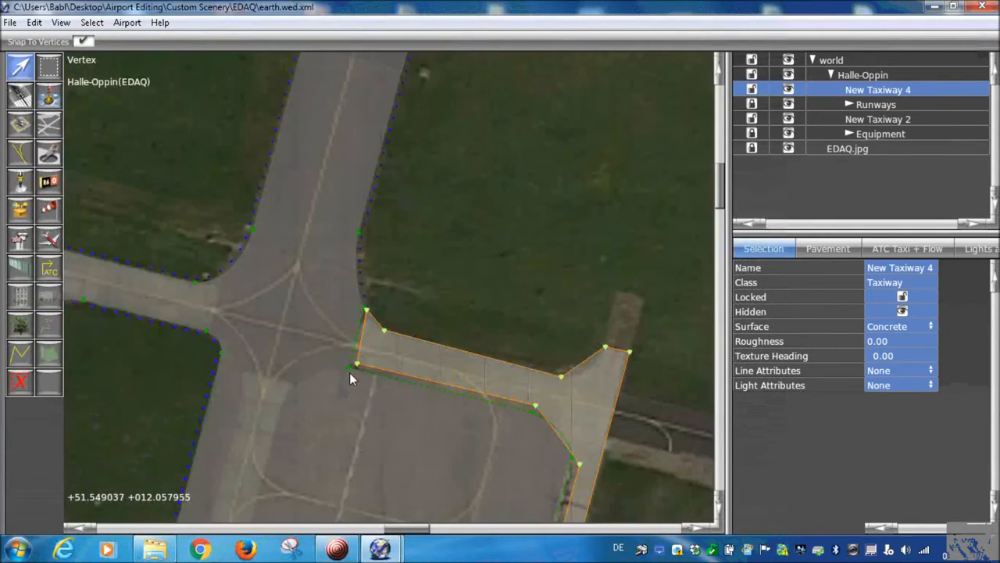
scroll(350, 348, up, 1)
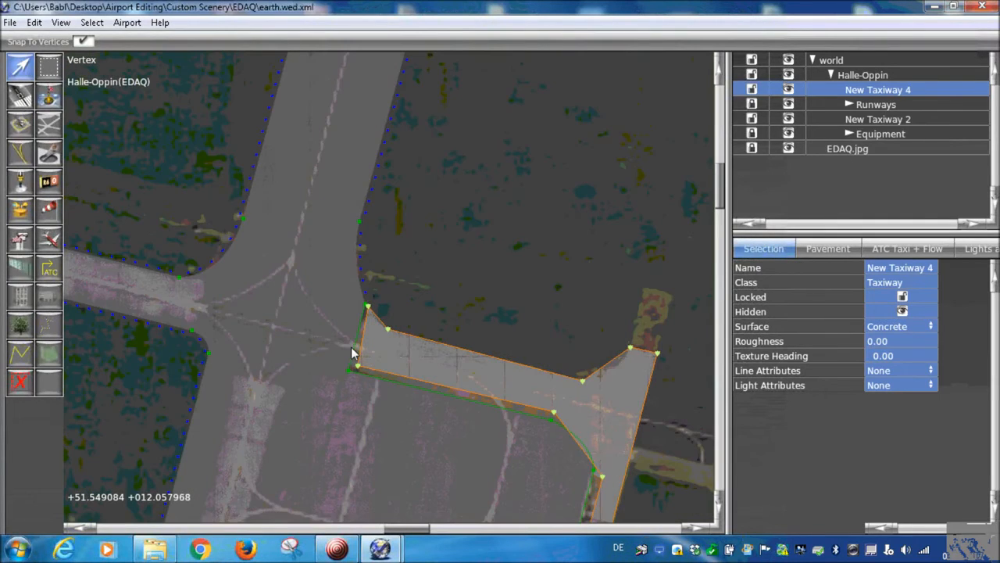
scroll(554, 414, up, 6)
right_drag(554, 414, 544, 246)
right_drag(409, 226, 560, 402)
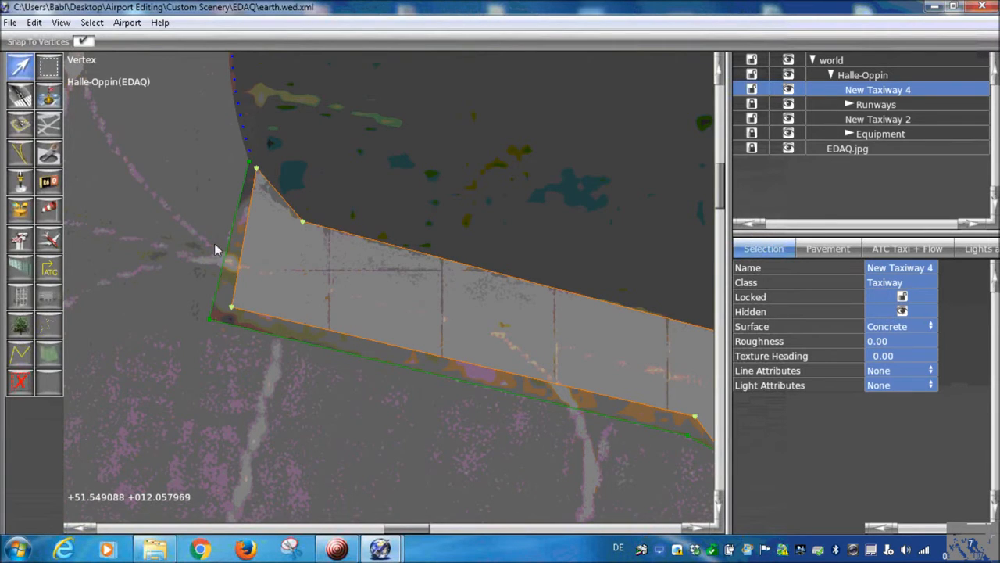
scroll(217, 285, down, 3)
right_drag(258, 316, 403, 299)
right_drag(434, 381, 334, 363)
scroll(333, 363, down, 1)
scroll(333, 363, down, 2)
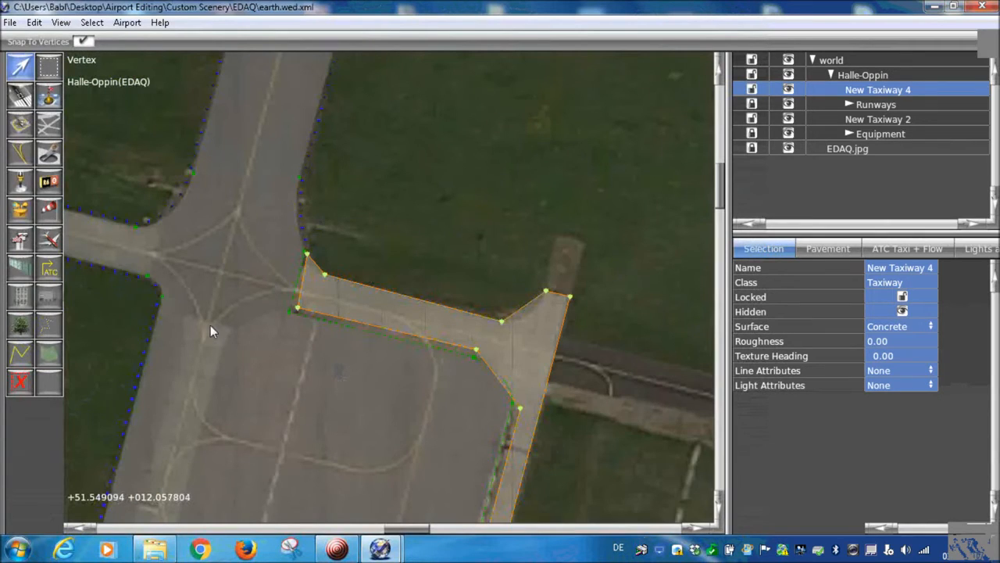
scroll(324, 326, up, 3)
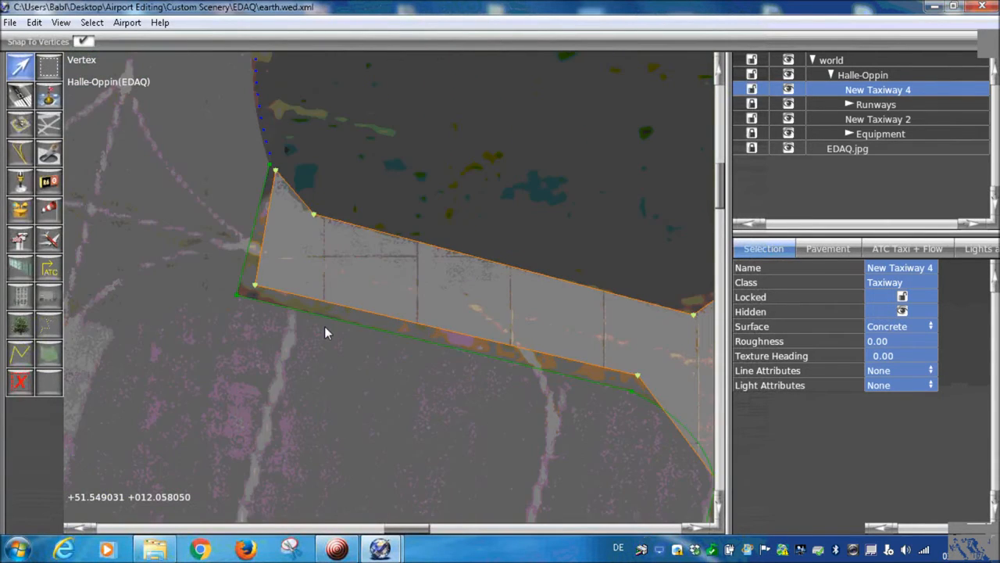
scroll(325, 326, up, 2)
- Try moving the concrete strip's southwestern vertex past the asphalt corner, and undo the move
drag(348, 354, 284, 374)
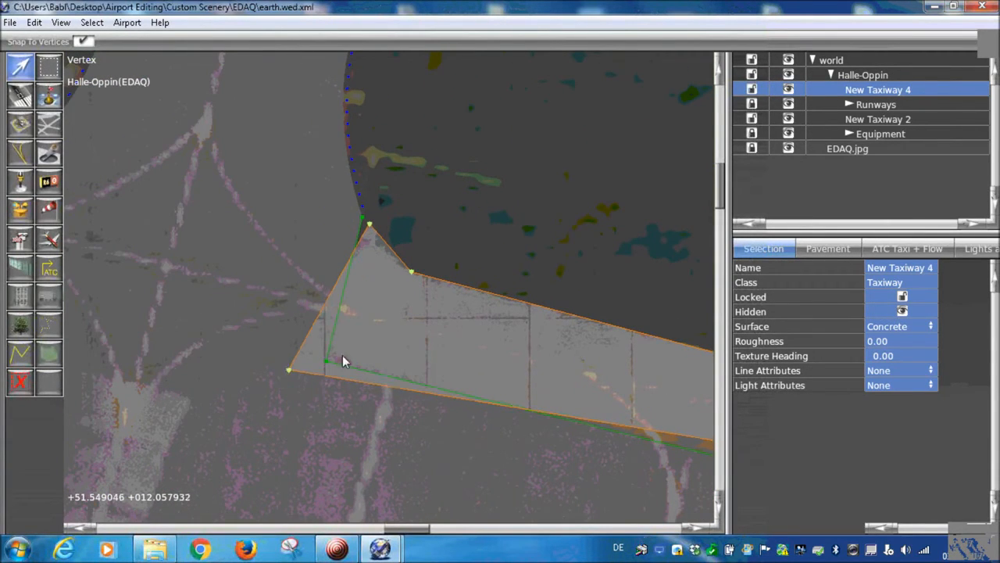
key(ctrl+z)
right_drag(333, 384, 361, 426)
scroll(441, 318, down, 2)
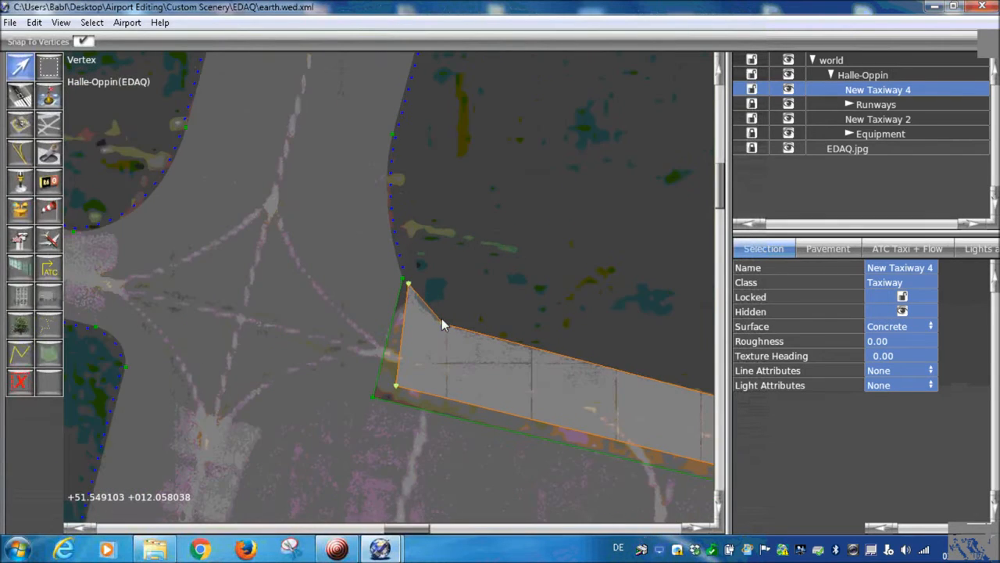
- Snap the concrete strip's southwestern vertex onto the asphalt outline's corner vertex beside the junction
scroll(440, 349, up, 3)
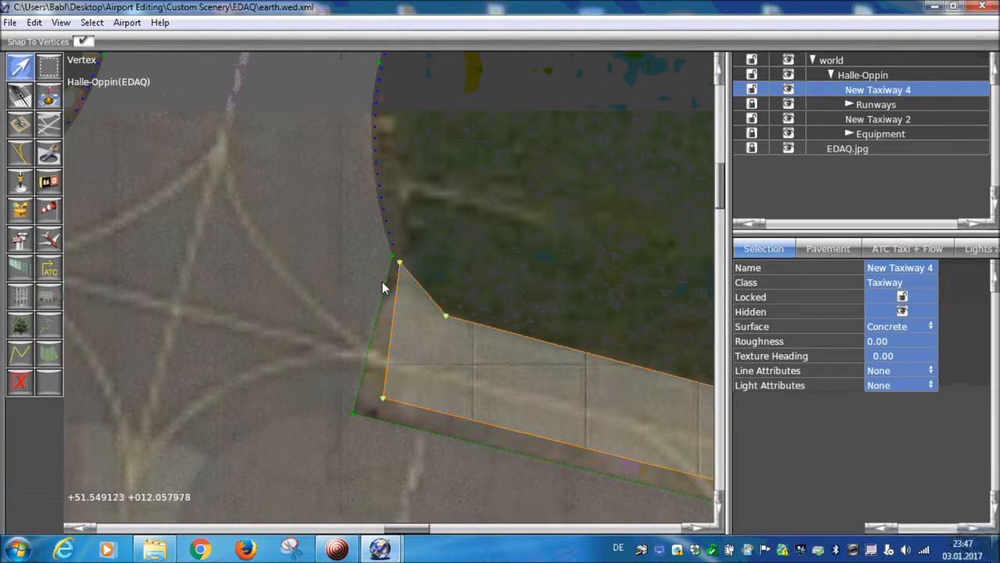
scroll(434, 298, down, 2)
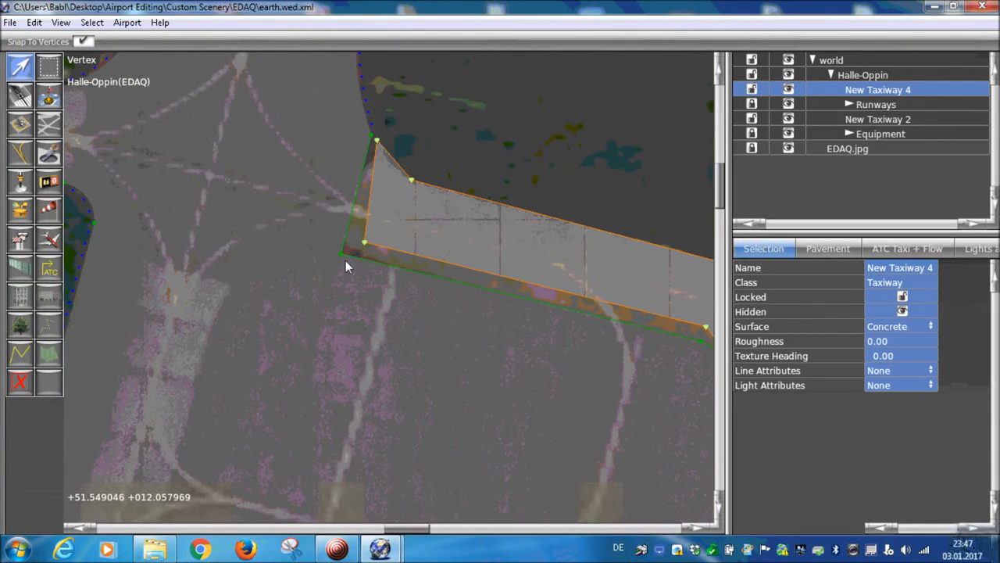
mouse_move(367, 248)
mouse_down()
mouse_move(357, 246)
mouse_move(385, 237)
mouse_move(377, 234)
mouse_up()
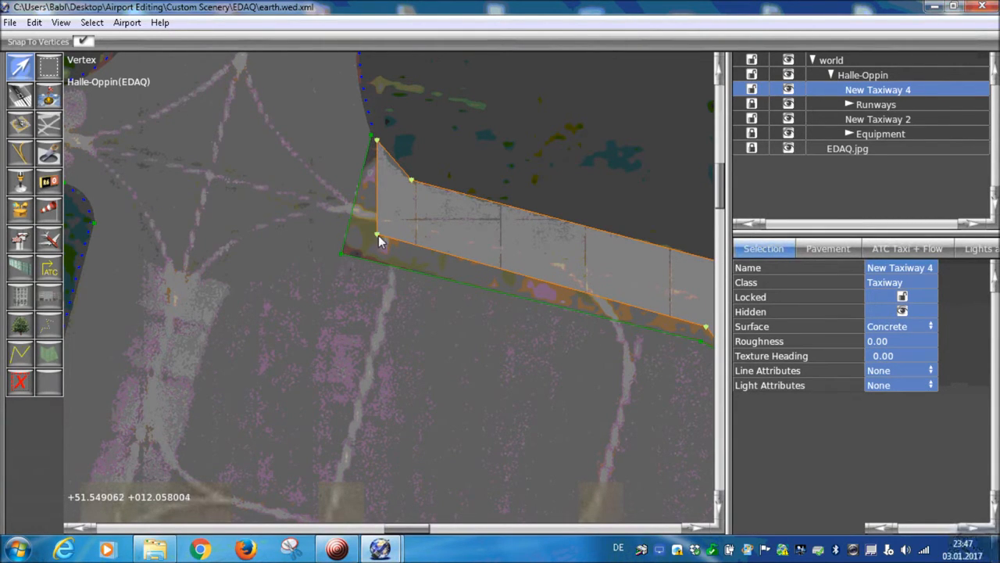
drag(377, 236, 352, 249)
scroll(352, 249, up, 2)
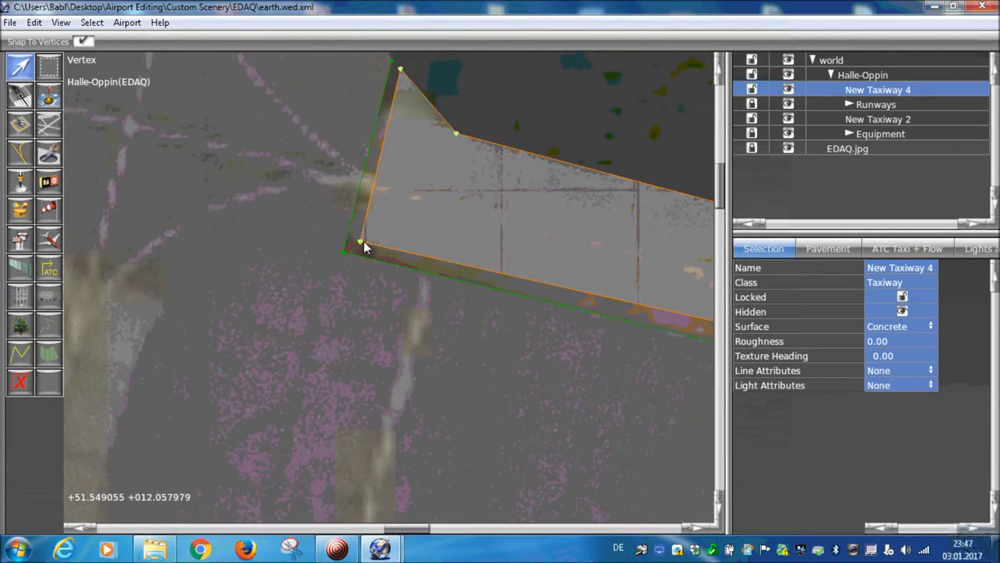
drag(358, 242, 346, 252)
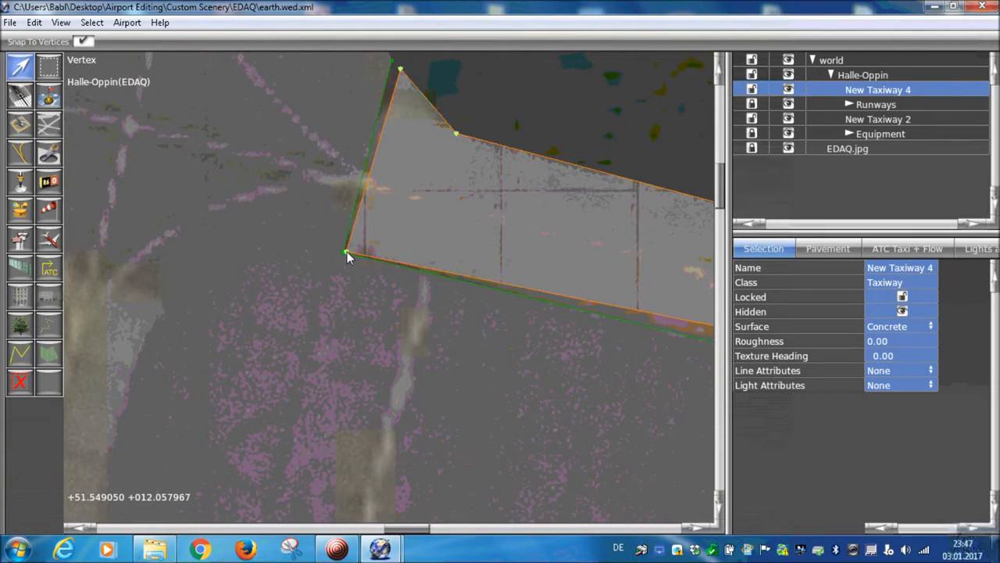
- With both taxiways selected, curve the concrete vertex at the apron's rounded northeastern corner and snap it and its handle onto the asphalt's
right_drag(394, 151, 360, 289)
scroll(355, 278, down, 4)
right_drag(393, 382, 183, 221)
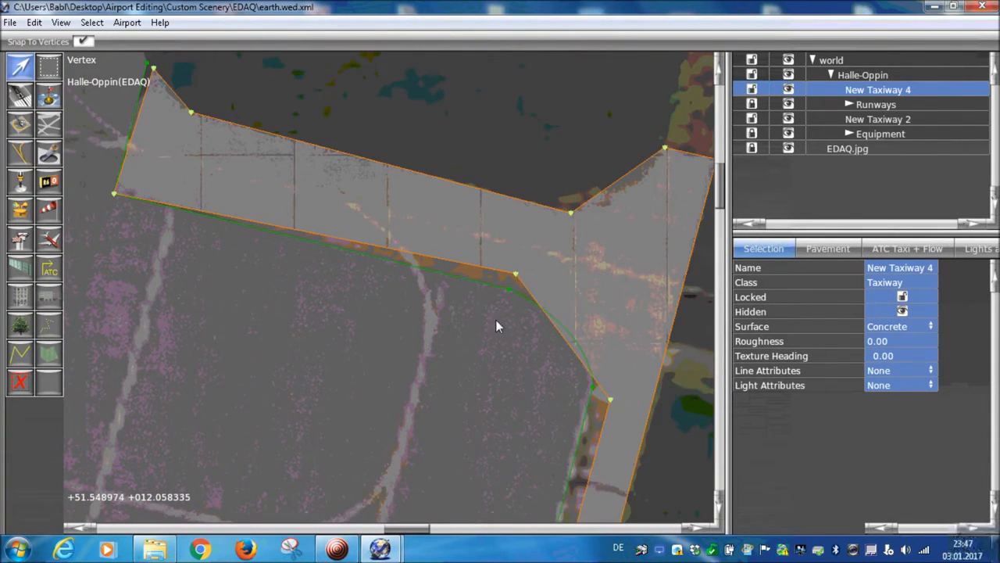
right_drag(527, 315, 493, 150)
scroll(480, 237, down, 4)
right_drag(366, 351, 479, 196)
scroll(501, 215, up, 5)
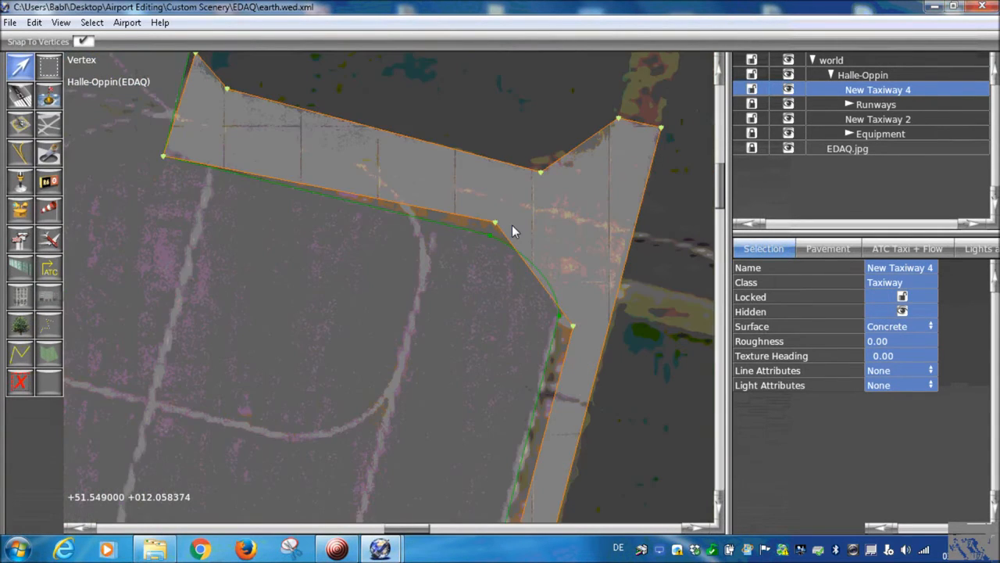
scroll(512, 225, up, 2)
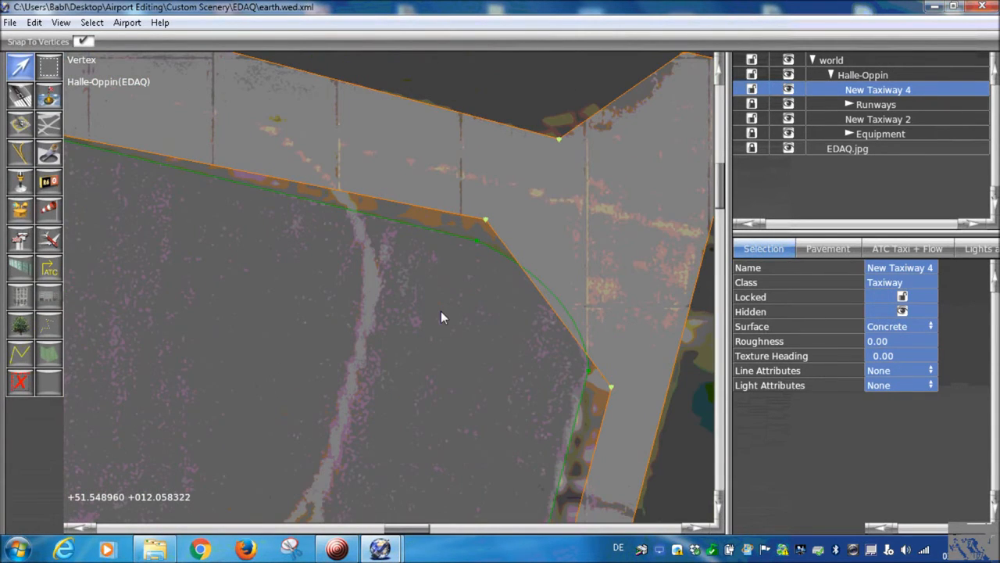
shift+click(458, 267)
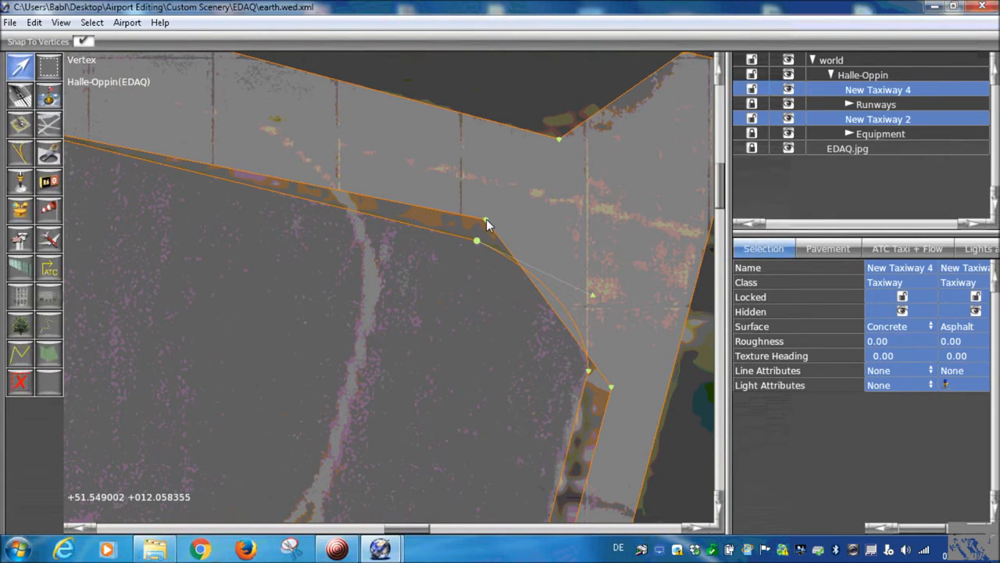
alt+drag(486, 219, 572, 241)
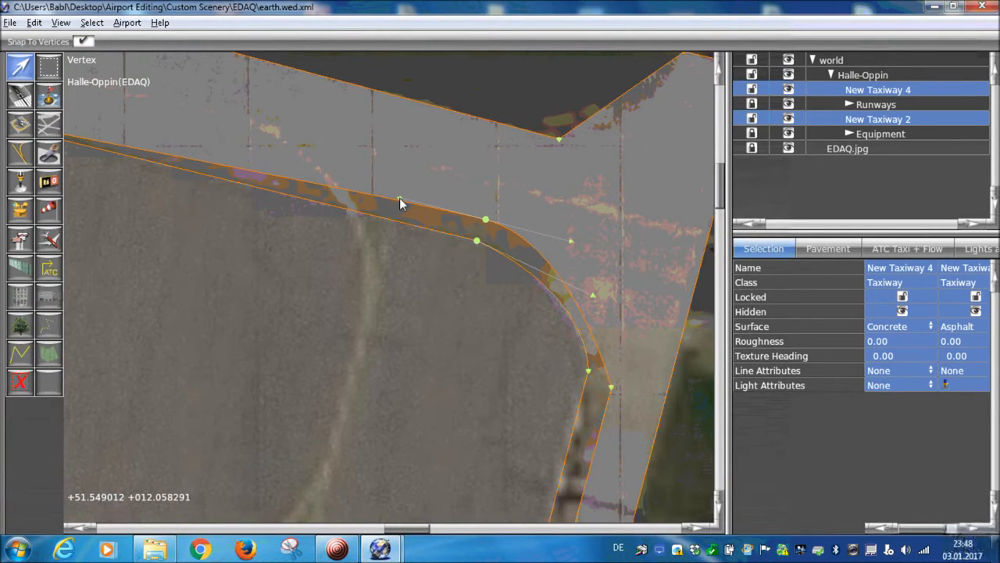
drag(399, 198, 478, 240)
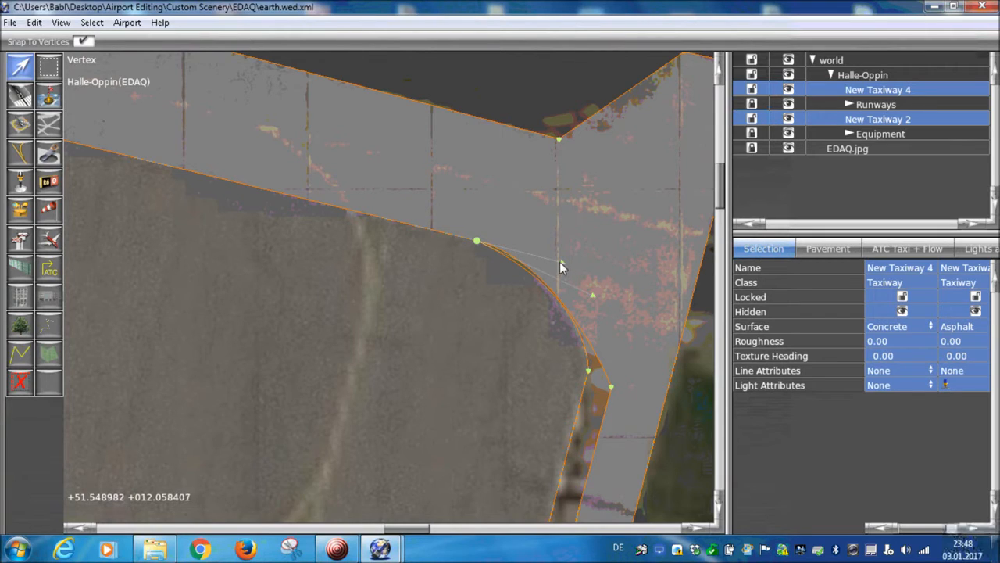
drag(561, 261, 594, 295)
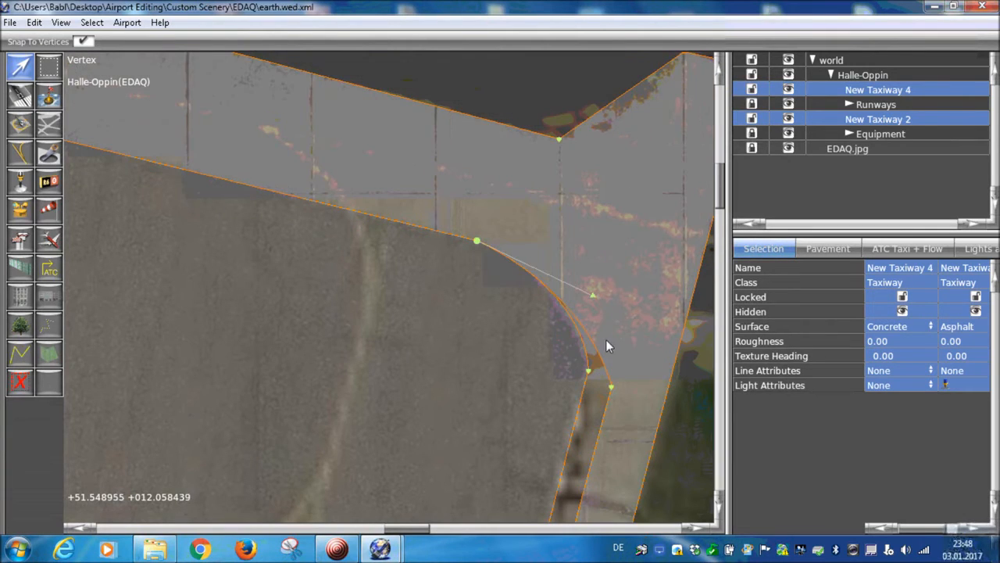
- Snap the concrete vertex at the lower end of the apron's rounded northeastern corner onto the matching asphalt vertex
right_drag(607, 389, 609, 296)
drag(607, 294, 585, 279)
scroll(536, 274, down, 5)
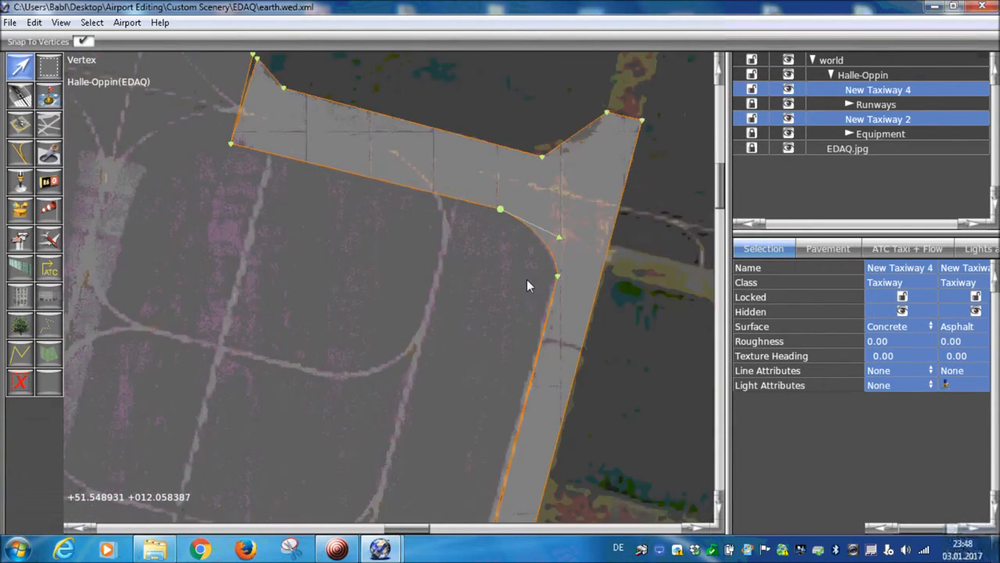
- Curve the concrete vertex on the eastern strip at the apron's rounded southeastern corner and snap it onto the asphalt's vertex
right_drag(448, 328, 486, 182)
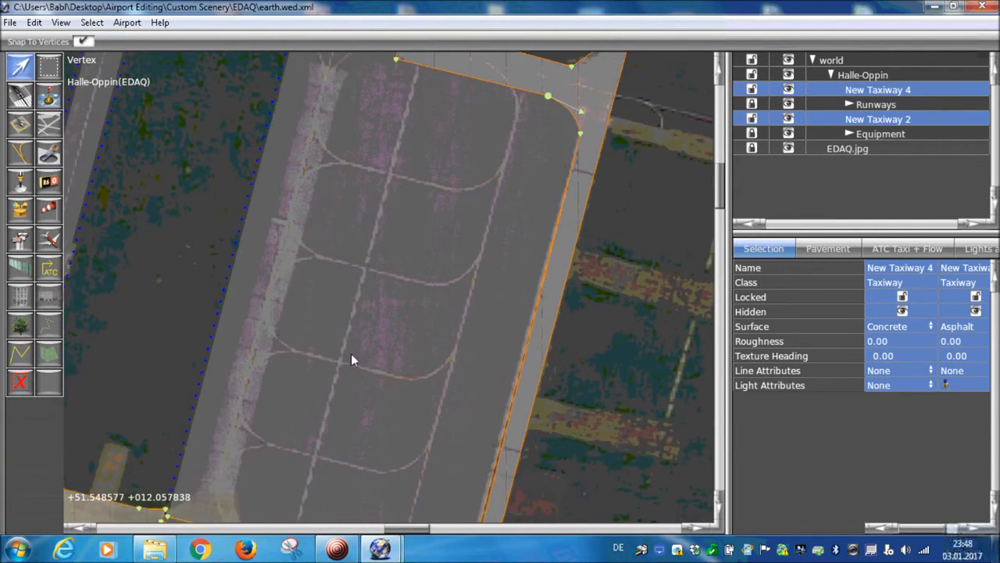
scroll(467, 403, up, 3)
right_drag(539, 455, 513, 323)
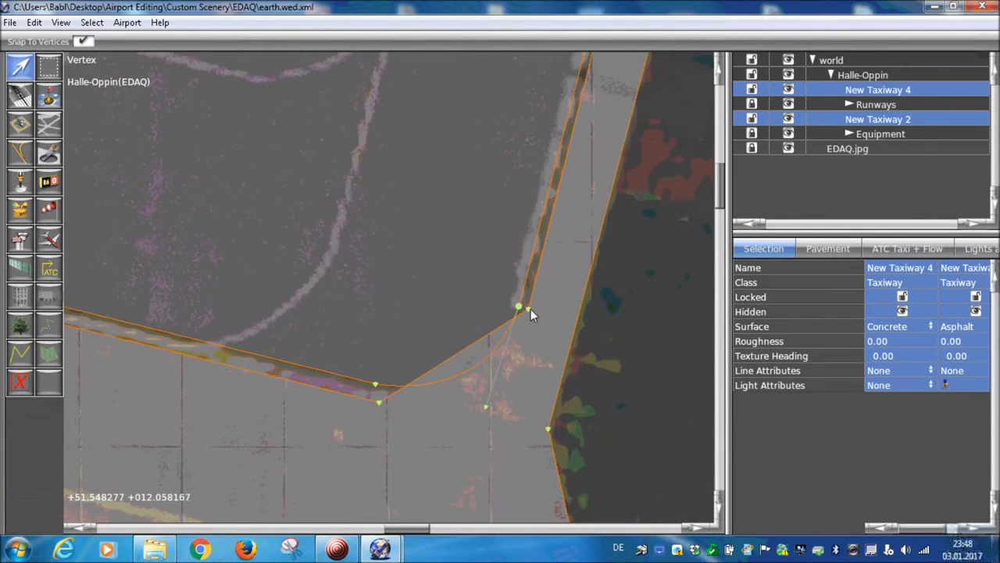
drag(531, 311, 516, 377)
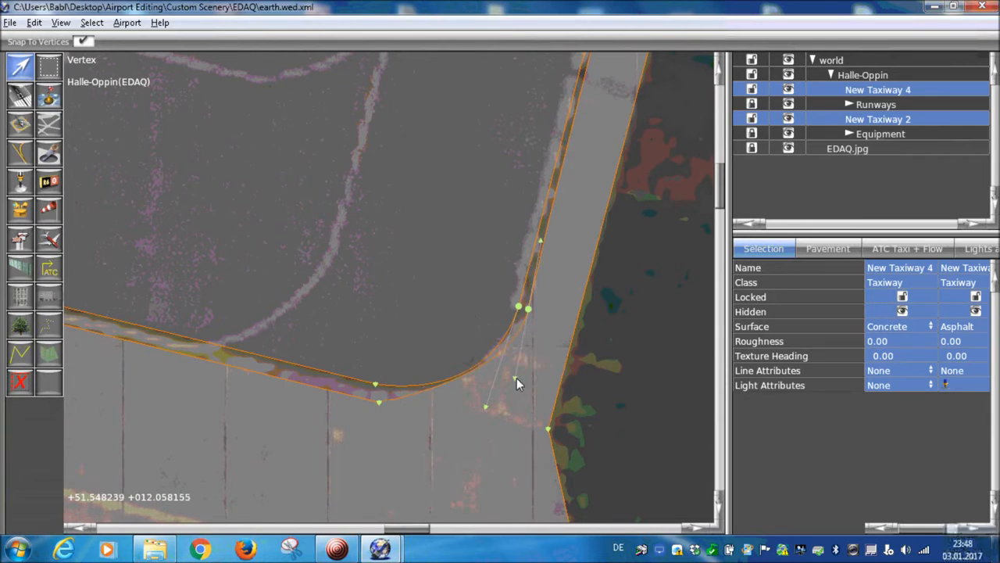
drag(541, 242, 523, 308)
right_drag(512, 387, 543, 277)
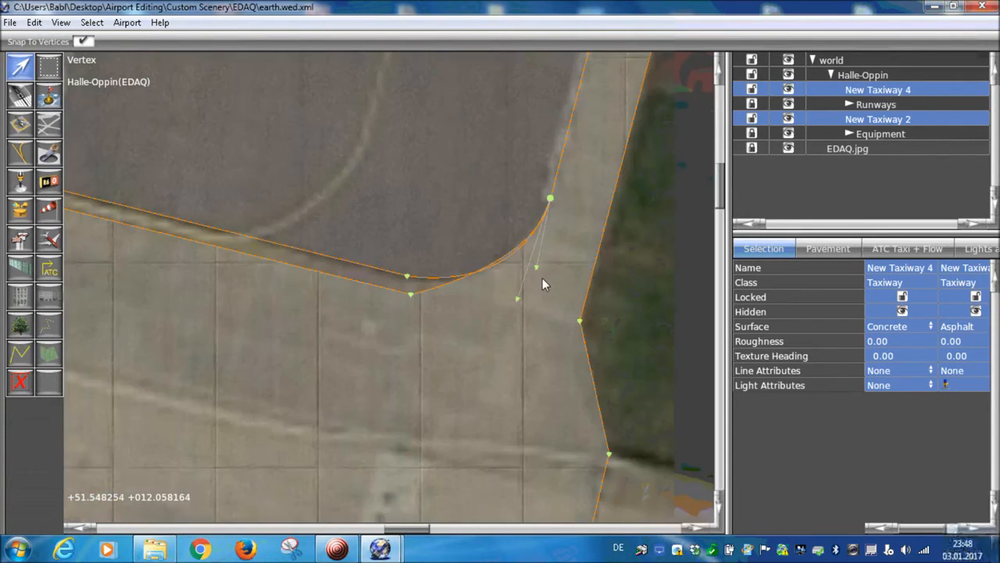
- Match the concrete's curve handle to the asphalt's at the southeastern corner and snap the curve's western end vertex onto the asphalt
scroll(531, 282, up, 2)
scroll(509, 313, down, 2)
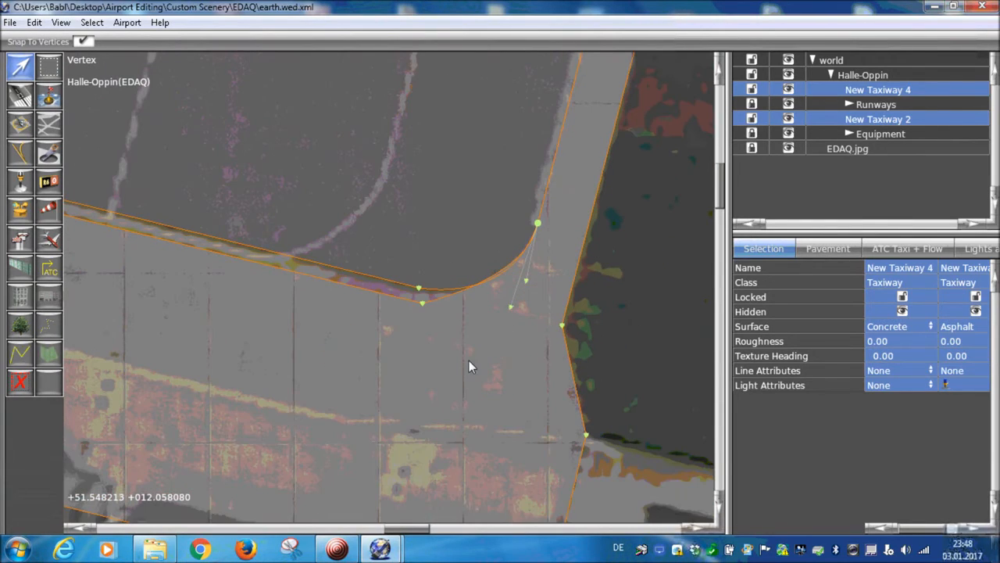
right_drag(475, 353, 478, 366)
scroll(529, 360, up, 3)
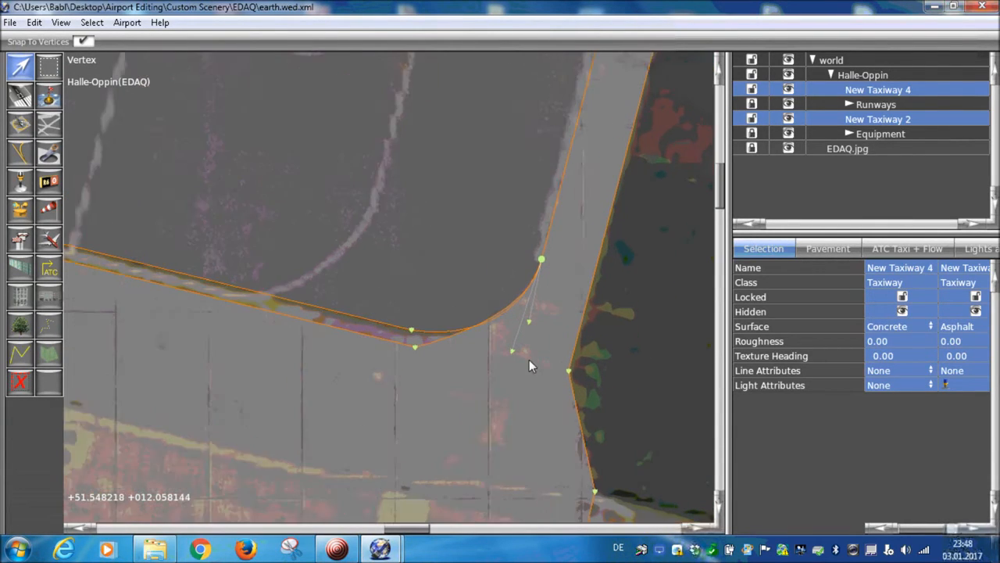
drag(530, 306, 502, 352)
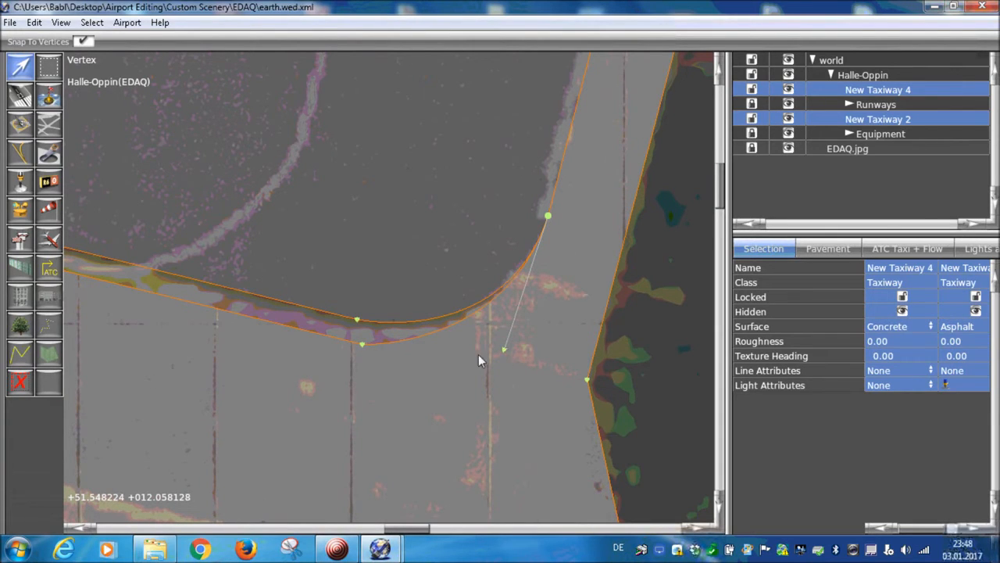
drag(362, 344, 356, 319)
scroll(298, 334, down, 1)
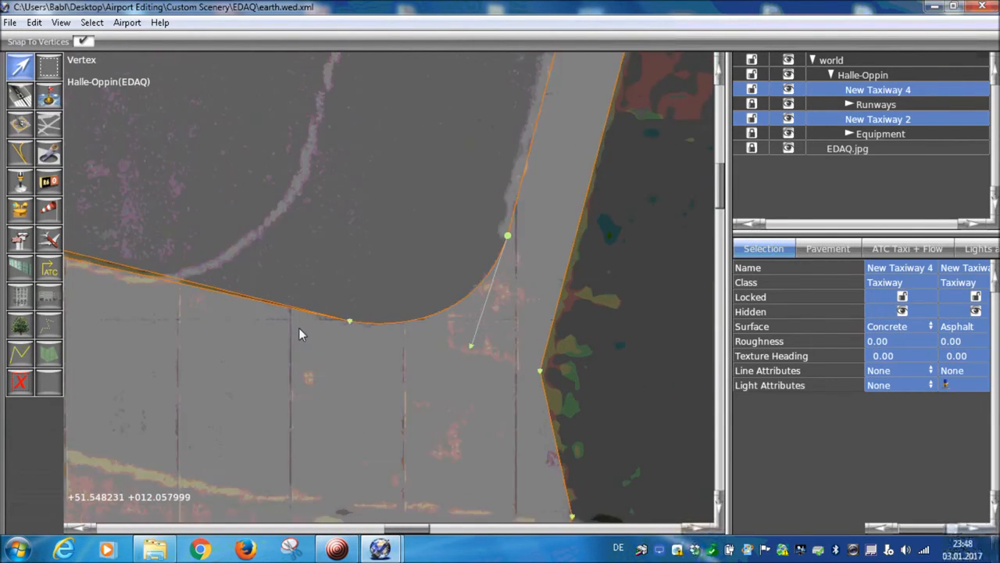
- Snap the concrete vertex at the asphalt apron's southwestern corner onto the asphalt's corner vertex
scroll(268, 295, down, 3)
scroll(223, 299, up, 3)
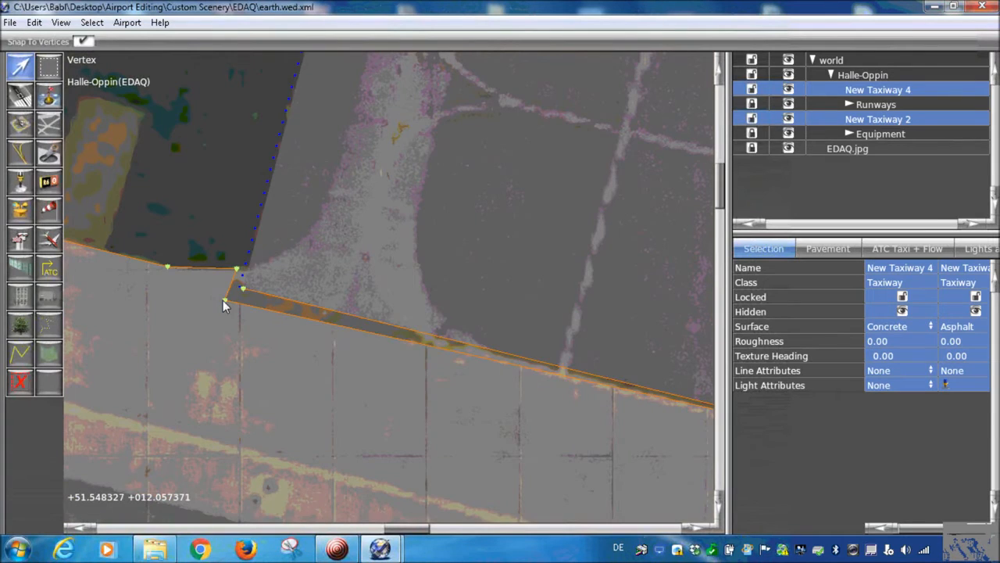
scroll(240, 290, up, 3)
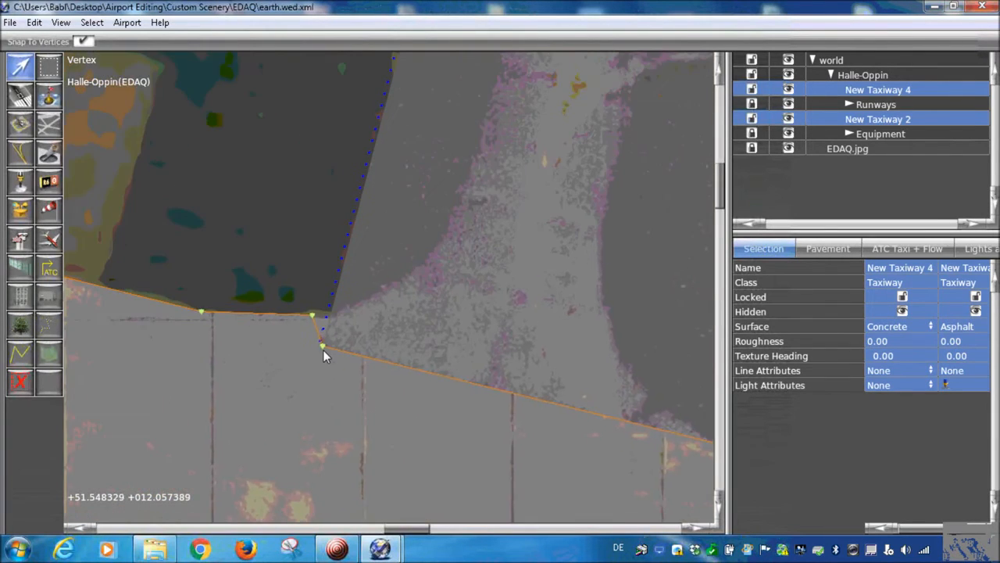
scroll(329, 312, up, 2)
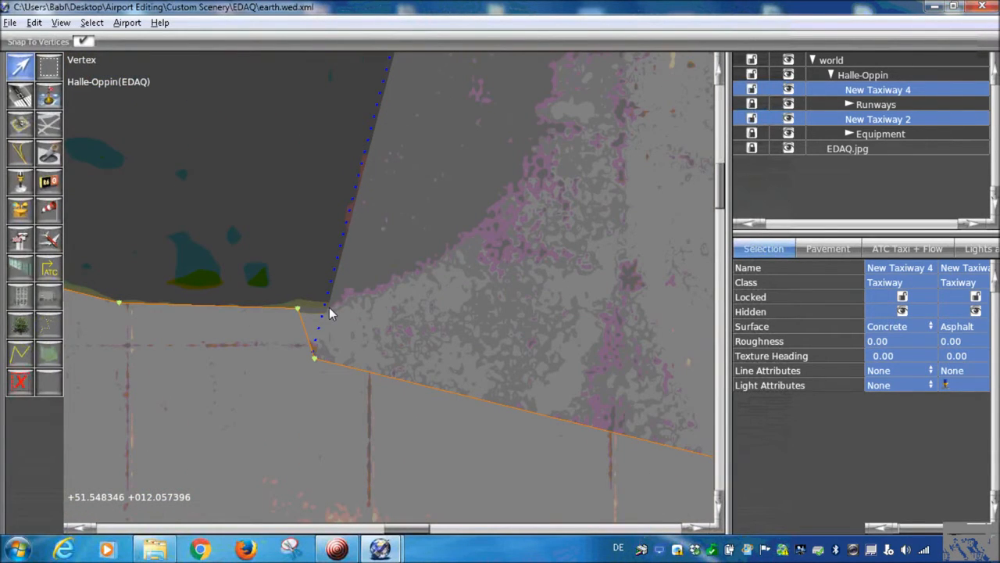
- Insert a vertex in the asphalt's western edge just above the southwestern corner and set its light attributes to None
click(328, 306)
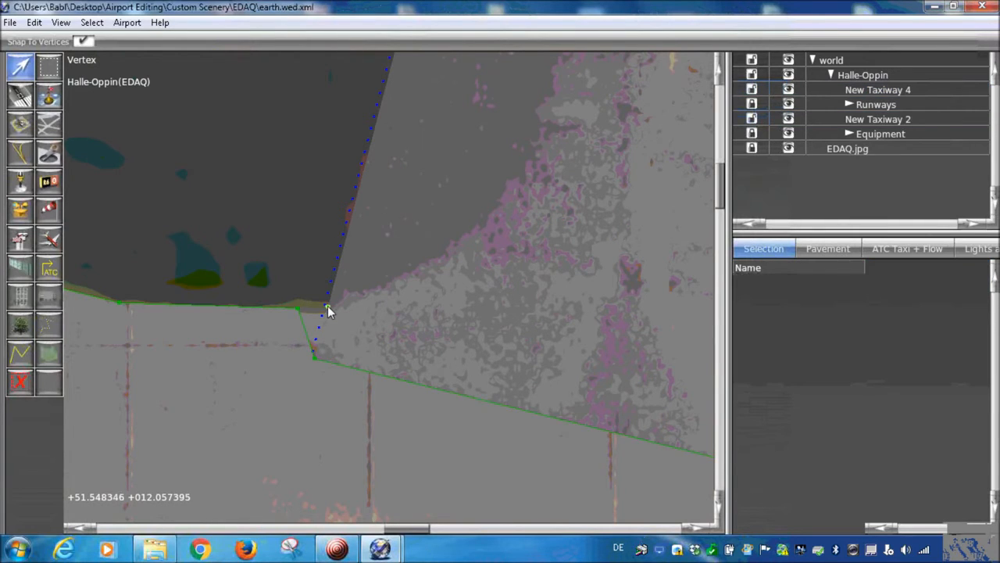
click(328, 307)
click(883, 443)
click(765, 346)
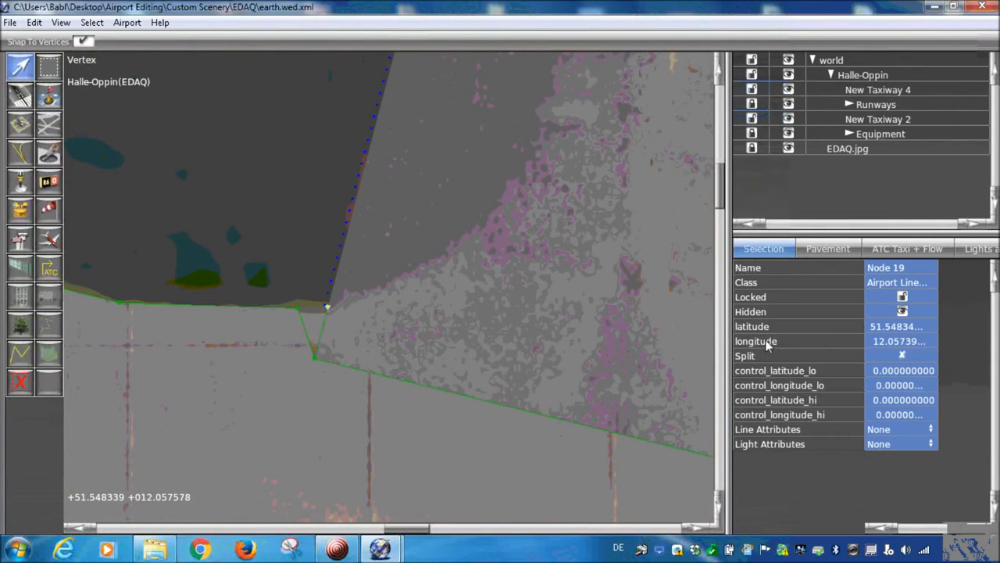
- In New Taxiway 4, curve the northern-edge vertex west of the apron corner and the vertex beside the western asphalt area's corner
click(877, 90)
scroll(327, 306, down, 2)
alt+drag(418, 432, 480, 447)
right_drag(118, 235, 481, 360)
scroll(366, 250, down, 2)
mouse_move(389, 218)
alt+mouse_down()
mouse_move(401, 151)
mouse_move(391, 218)
alt+mouse_up()
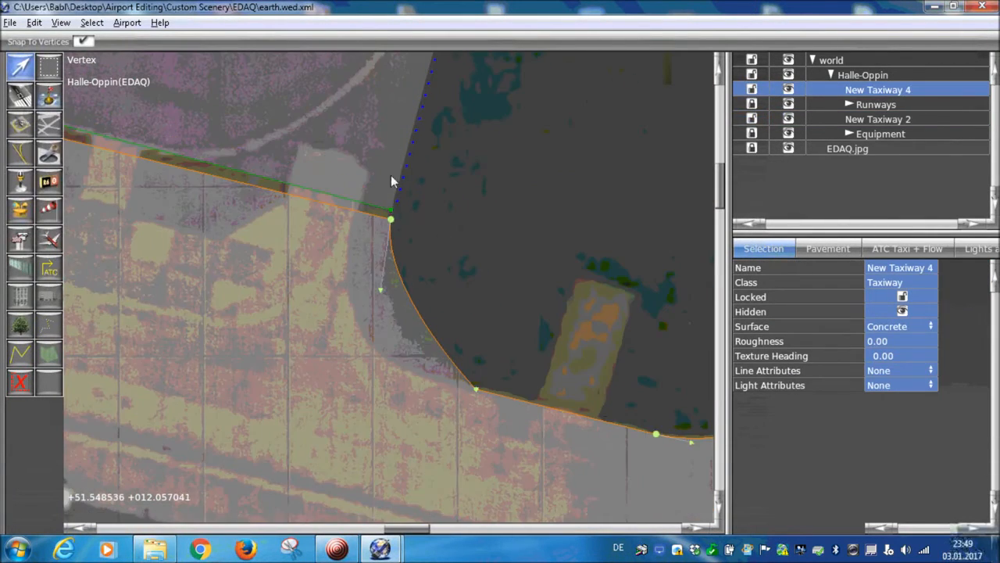
- Snap the curved concrete vertex onto the southeastern corner vertex of the western asphalt area
scroll(392, 223, up, 3)
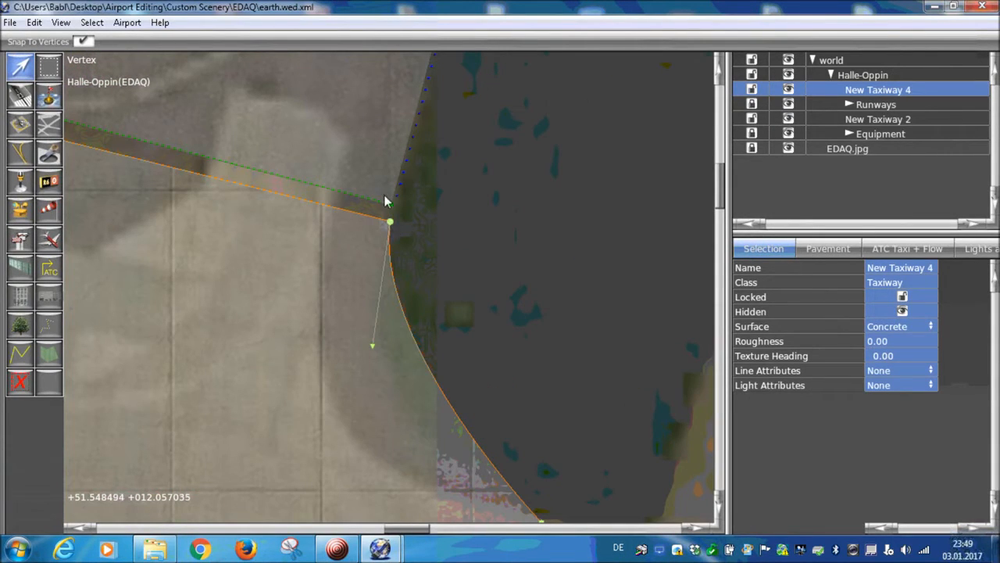
click(386, 202)
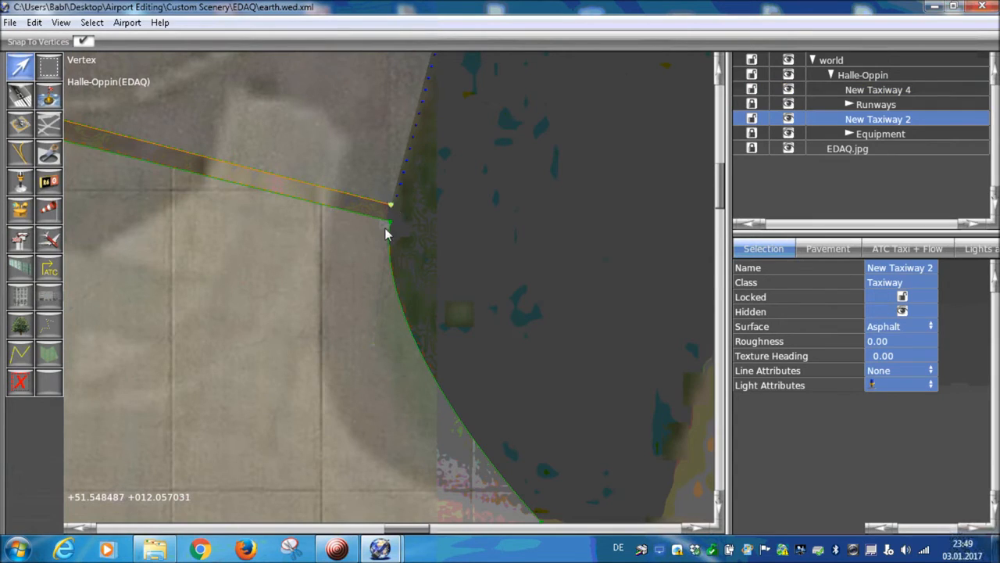
click(387, 216)
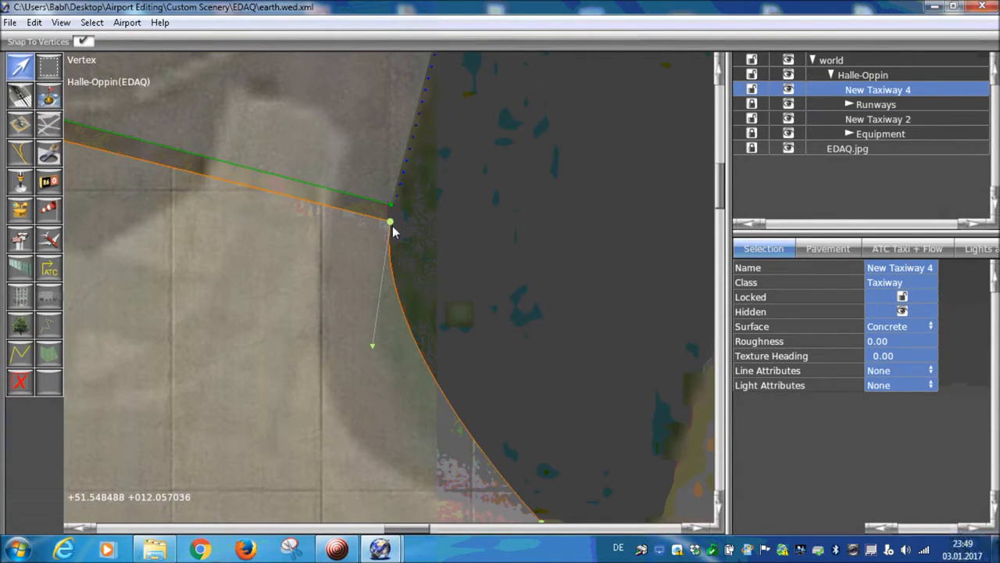
drag(394, 222, 390, 206)
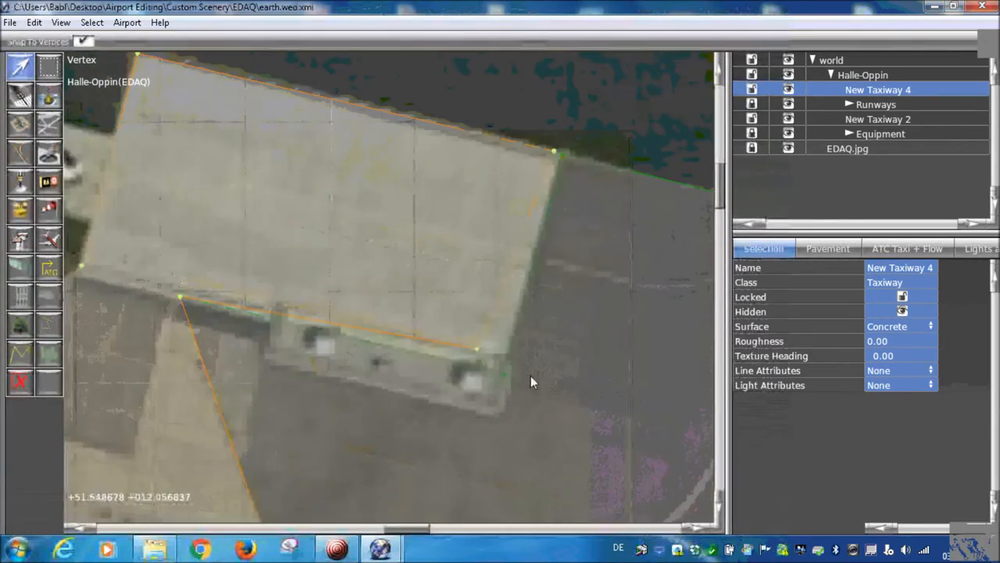
- Insert vertices in New Taxiway 2's outline at both northern corners of the cream-roofed hangar with the red panels
click(336, 549)
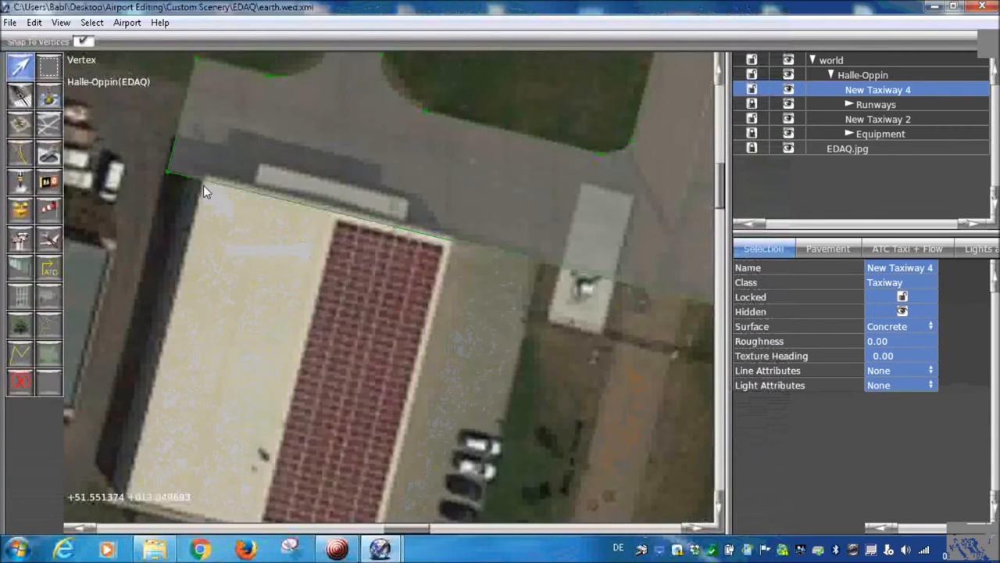
click(203, 181)
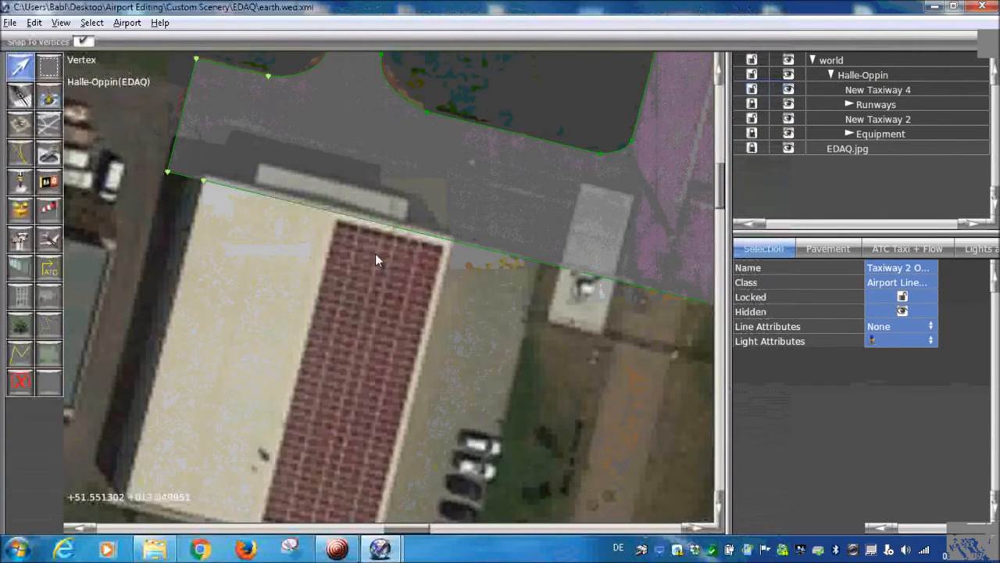
click(452, 241)
- Draw a four-cornered concrete taxiway without markings or lights over the cream-roofed hangar's footprint
click(58, 127)
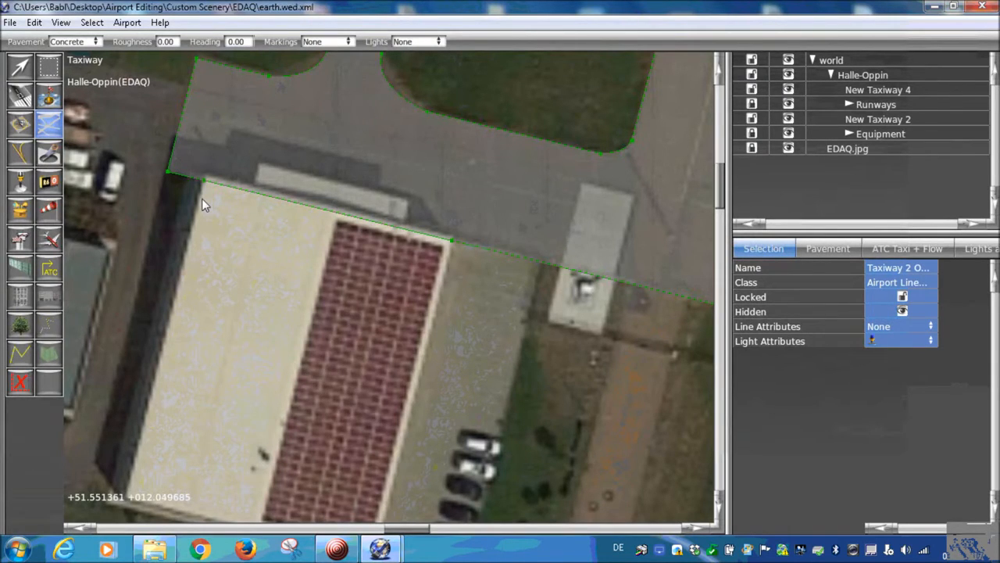
right_drag(180, 267, 203, 190)
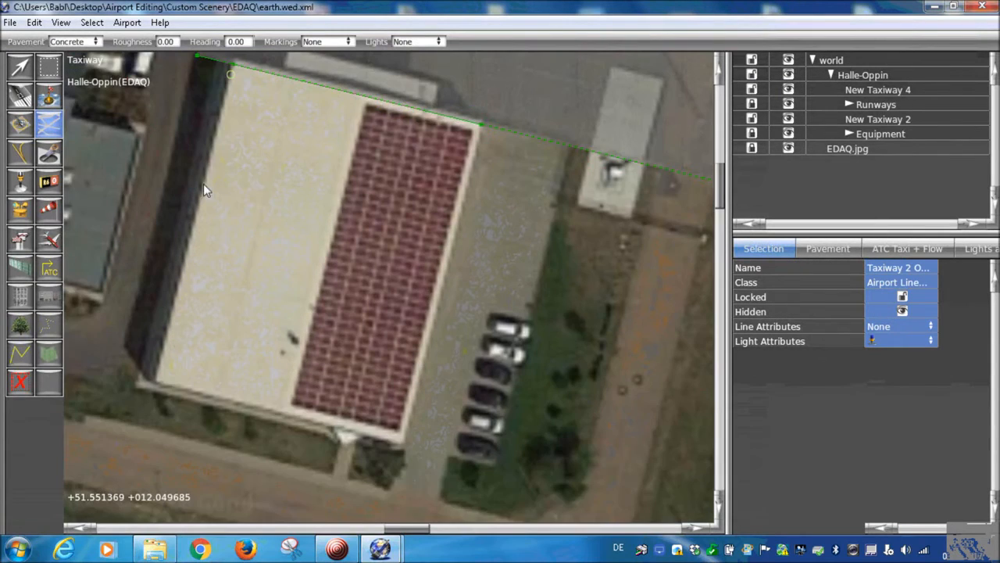
click(155, 381)
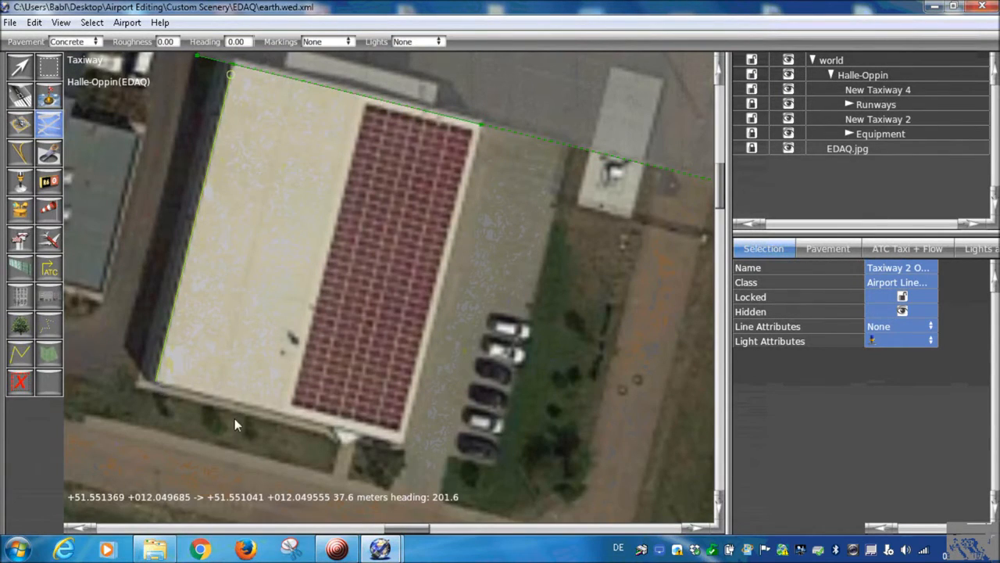
click(403, 444)
click(481, 127)
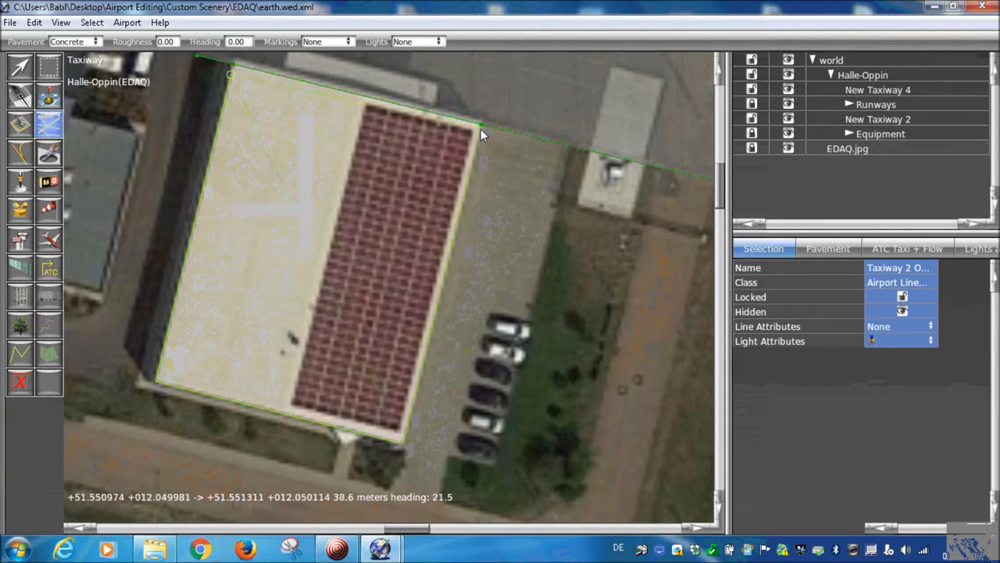
key(Return)
- Snap the new hangar taxiway's northwestern vertex onto the vertex in the asphalt outline
click(17, 72)
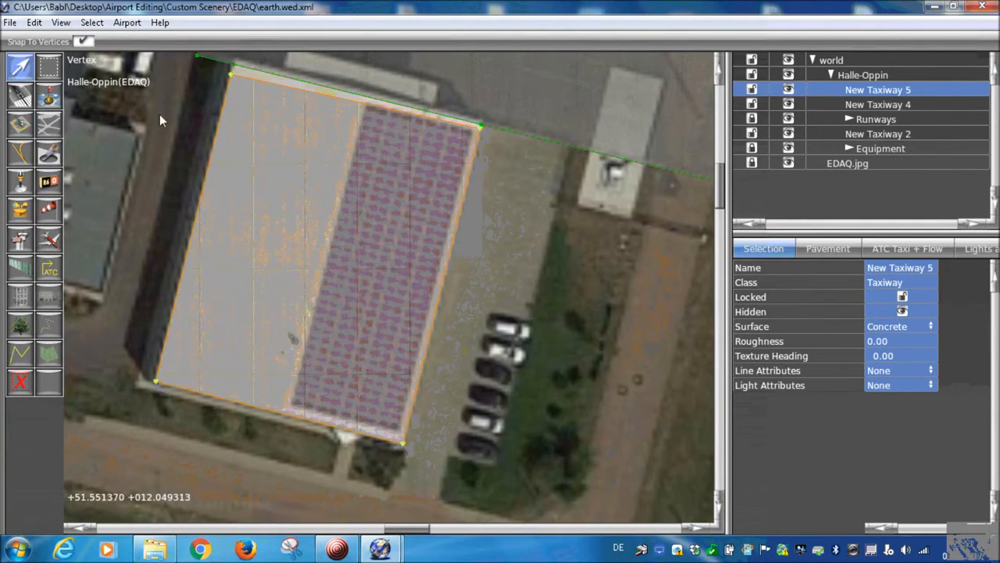
right_drag(236, 75, 214, 143)
drag(212, 141, 215, 132)
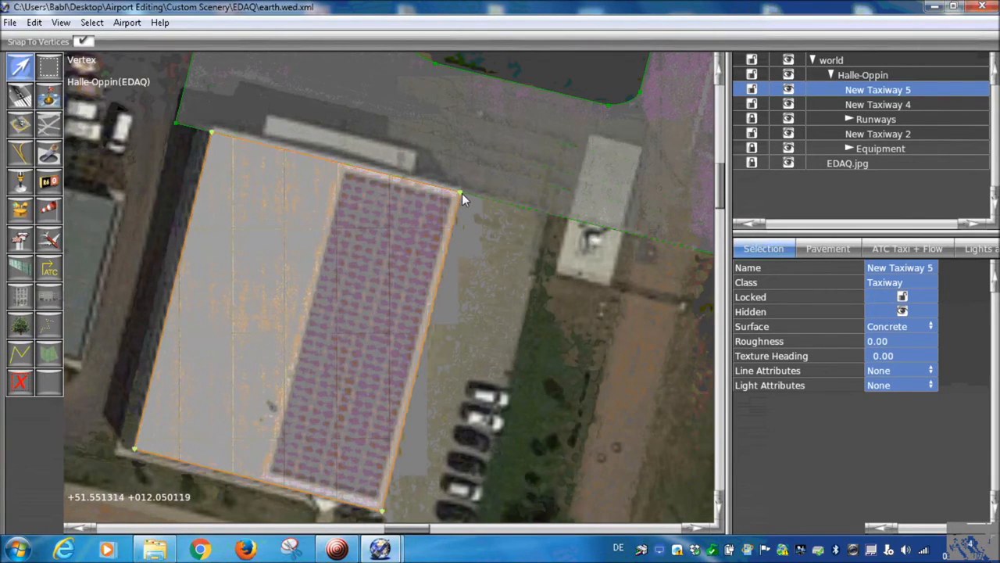
- Draw an asphalt taxiway without markings or lights over the red-roofed building south of the concrete apron
scroll(461, 196, down, 5)
right_drag(564, 387, 234, 149)
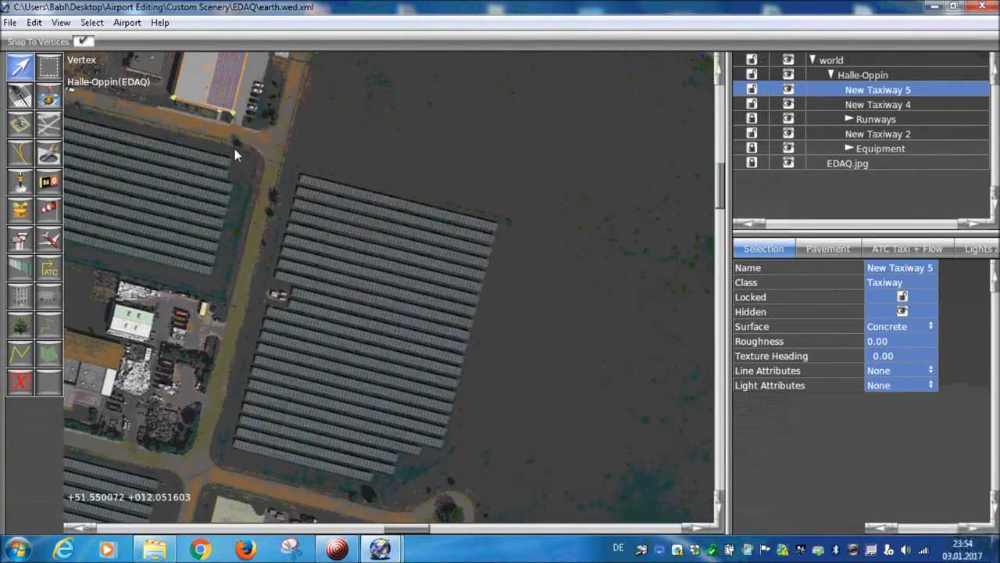
scroll(364, 251, up, 6)
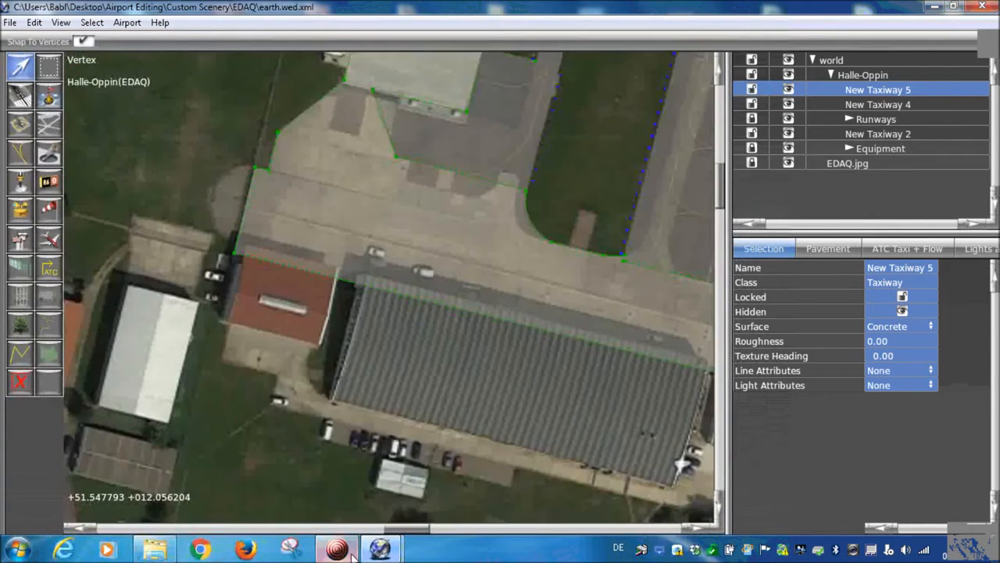
click(348, 552)
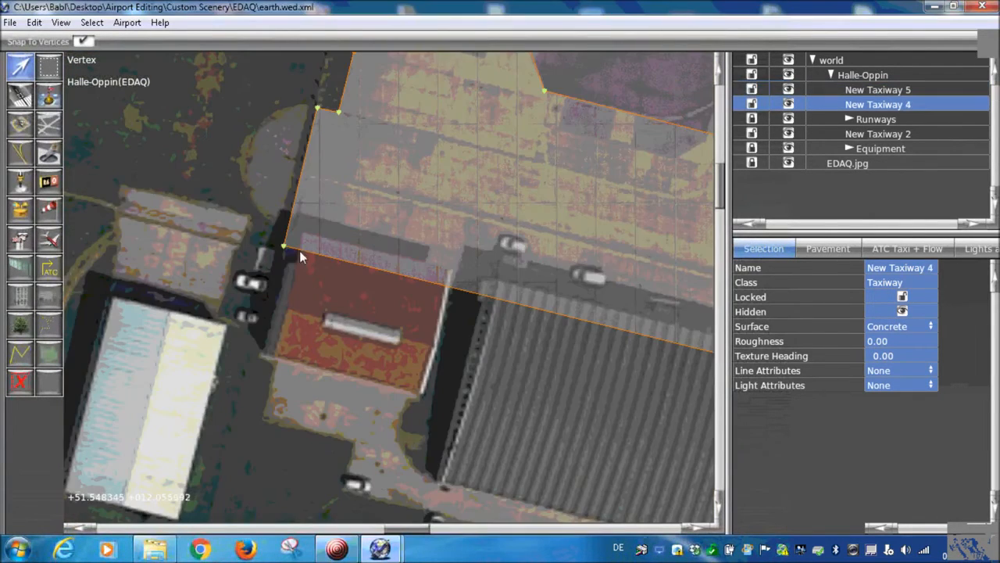
right_drag(688, 406, 390, 339)
click(49, 123)
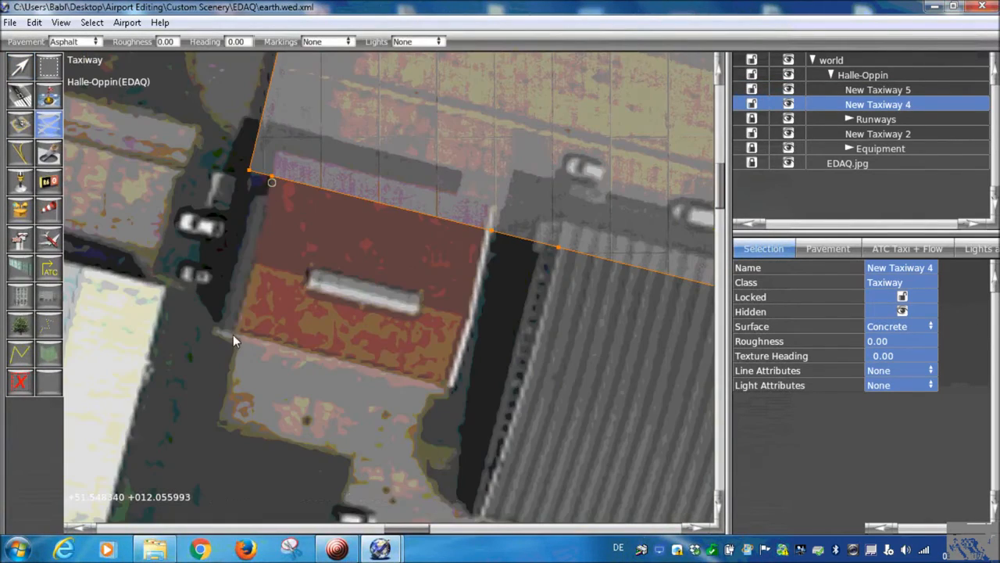
click(233, 335)
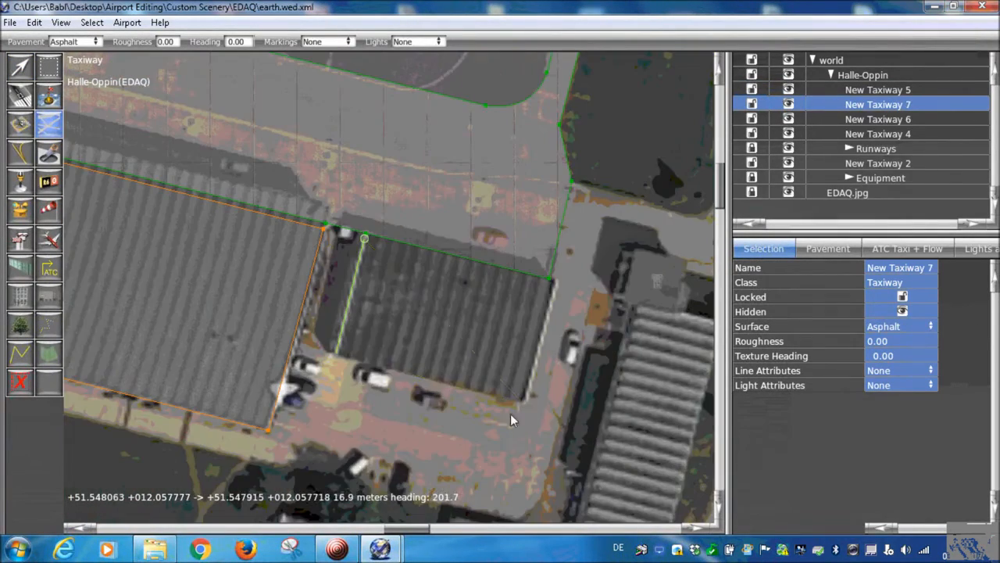
- Draw a four-cornered asphalt taxiway without markings or lights over the small dark-roofed hangar east of the large hangar
click(523, 403)
click(337, 549)
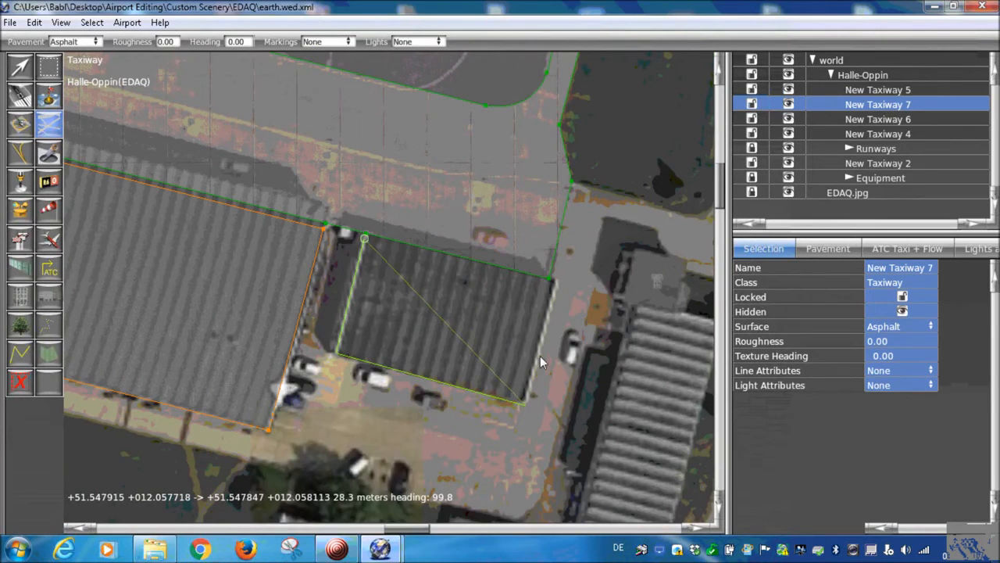
scroll(563, 303, up, 1)
scroll(563, 302, up, 2)
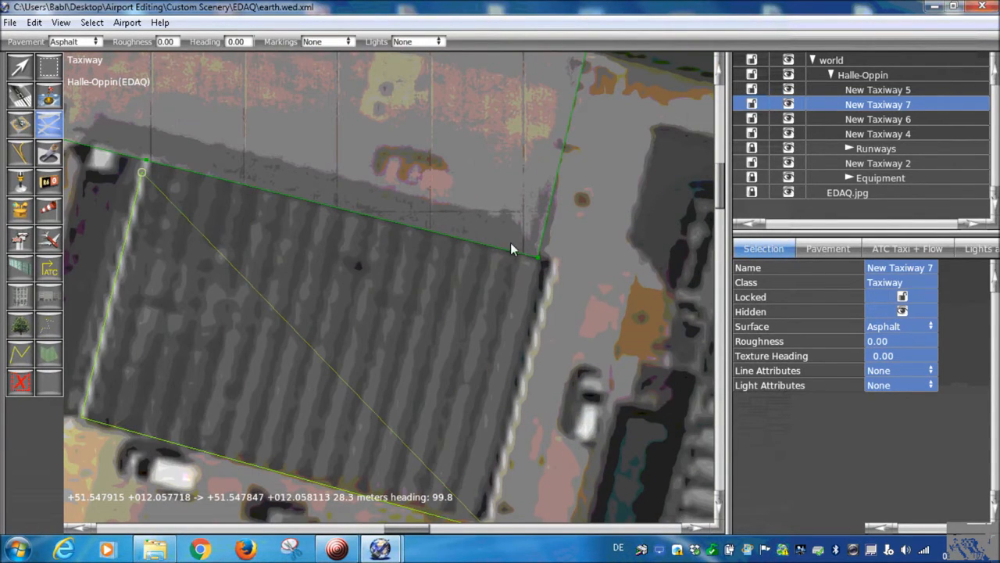
click(557, 262)
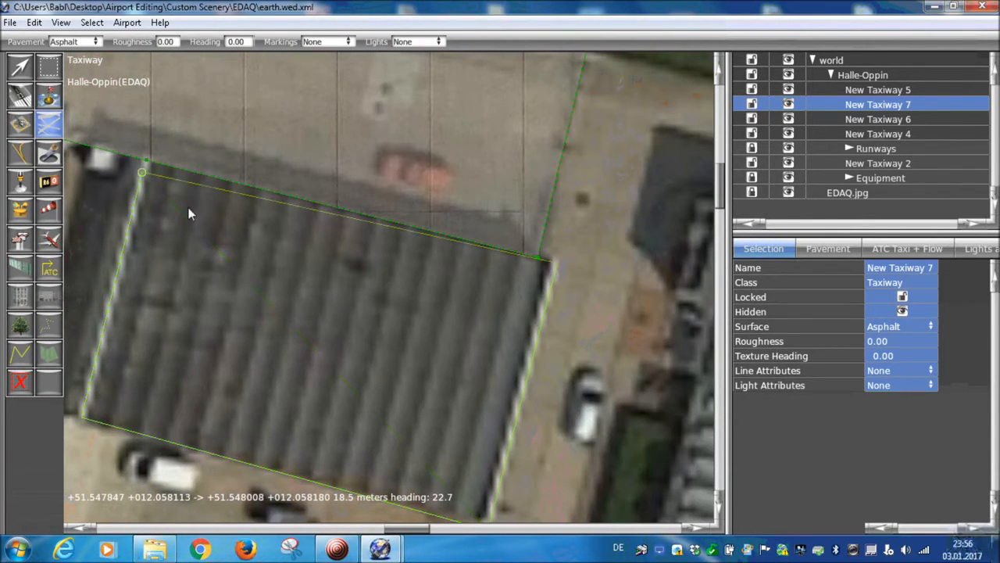
key(Return)
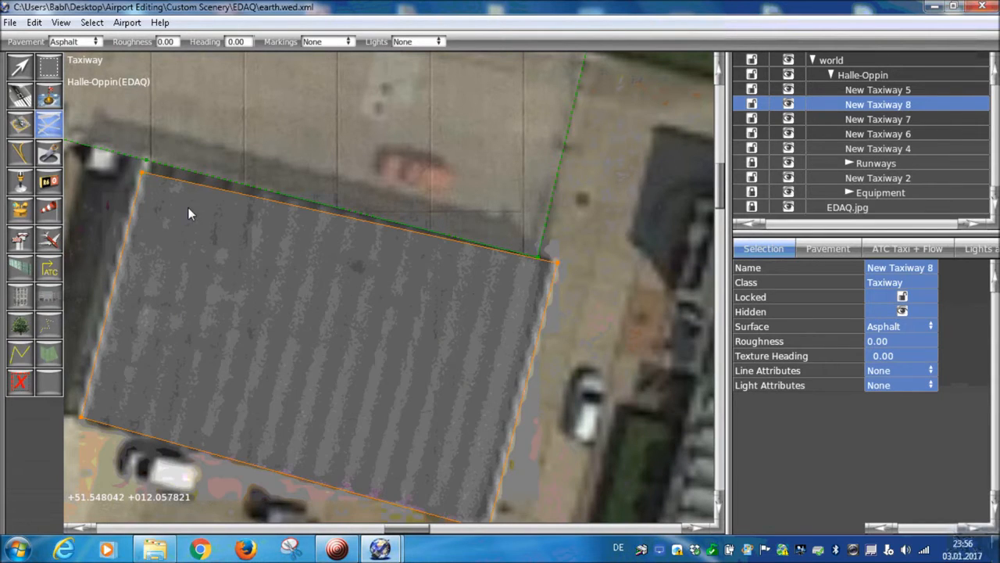
- Snap the small hangar taxiway's northwestern vertex onto the concrete outline and align the concrete taxiway's nearby southeastern corner with the hangar edge
click(20, 67)
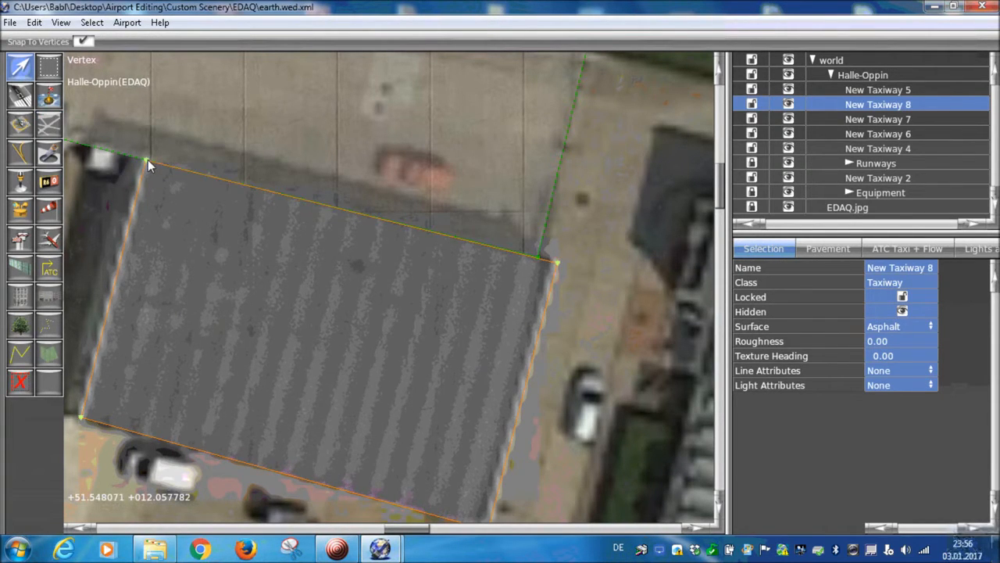
scroll(554, 262, up, 5)
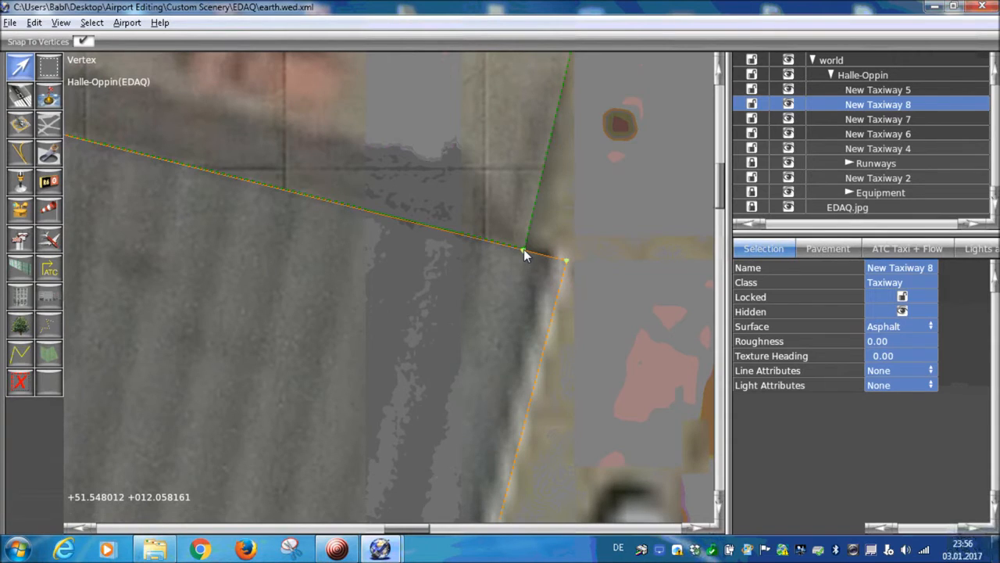
click(496, 141)
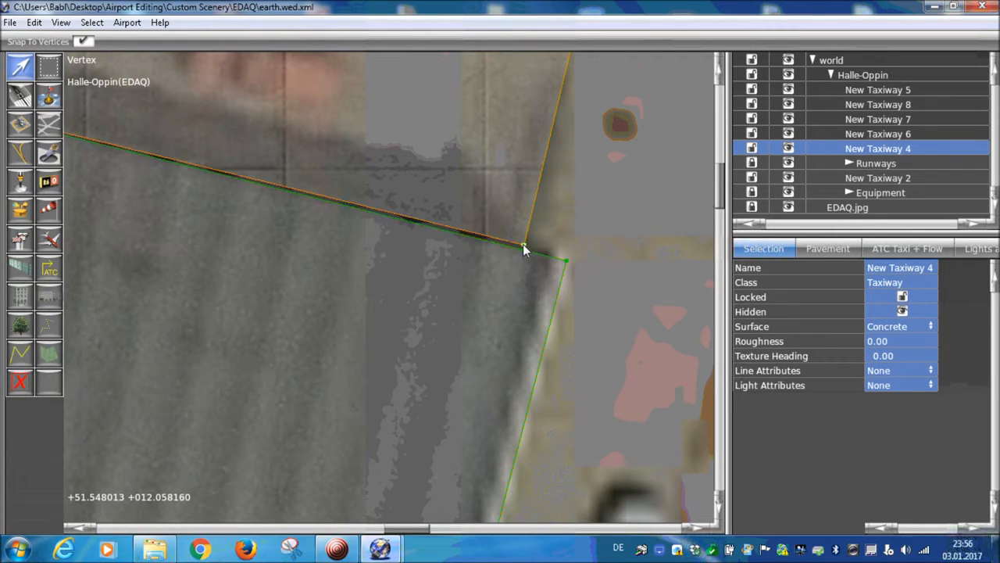
scroll(477, 251, down, 2)
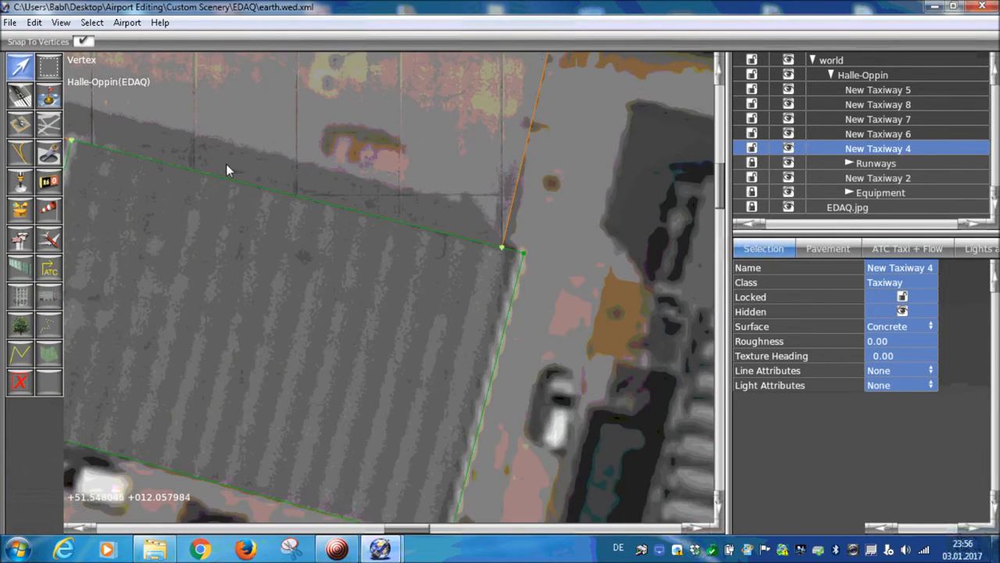
- Draw an asphalt taxiway without markings or lights over the long ribbed-roof building southeast of the small hangar
right_drag(279, 158, 403, 193)
right_drag(273, 188, 427, 199)
scroll(427, 199, down, 2)
scroll(426, 200, down, 3)
click(199, 392)
click(187, 375)
scroll(199, 392, down, 3)
right_drag(348, 483, 152, 264)
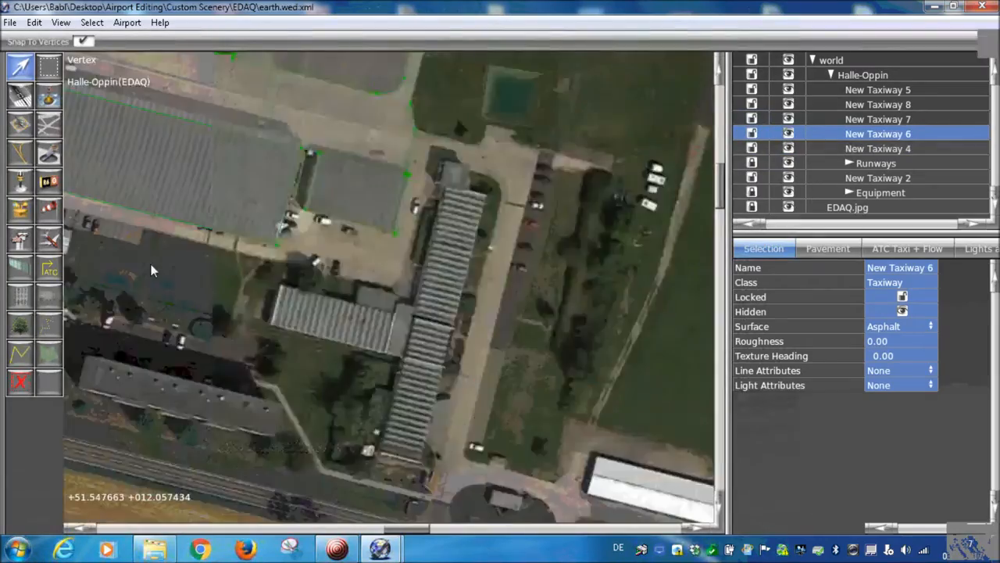
click(48, 124)
scroll(344, 313, up, 5)
click(216, 284)
click(127, 206)
key(Return)
- Draw another asphalt taxiway over the adjoining part of the ribbed-roof building
click(21, 66)
scroll(372, 208, down, 5)
right_drag(160, 177, 238, 244)
click(48, 124)
key(Return)
scroll(423, 349, down, 5)
right_drag(195, 157, 355, 238)
- Draw an asphalt taxiway east of the apron enclosing the roads around the two long red-roofed hangars
click(20, 66)
click(251, 342)
click(48, 124)
click(593, 384)
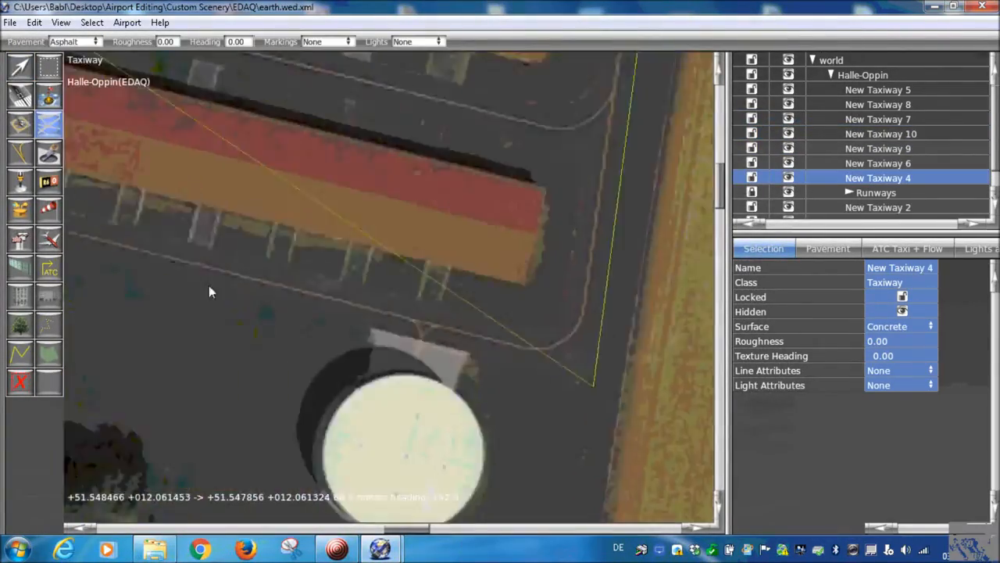
key(Return)
- Cut two holes without markings or lights in New Taxiway 11 around the grass and red-roofed hangars inside the road loops
click(21, 66)
scroll(348, 304, down, 3)
click(49, 152)
scroll(290, 345, up, 3)
click(103, 241)
key(Return)
click(117, 229)
key(Return)
scroll(172, 287, down, 4)
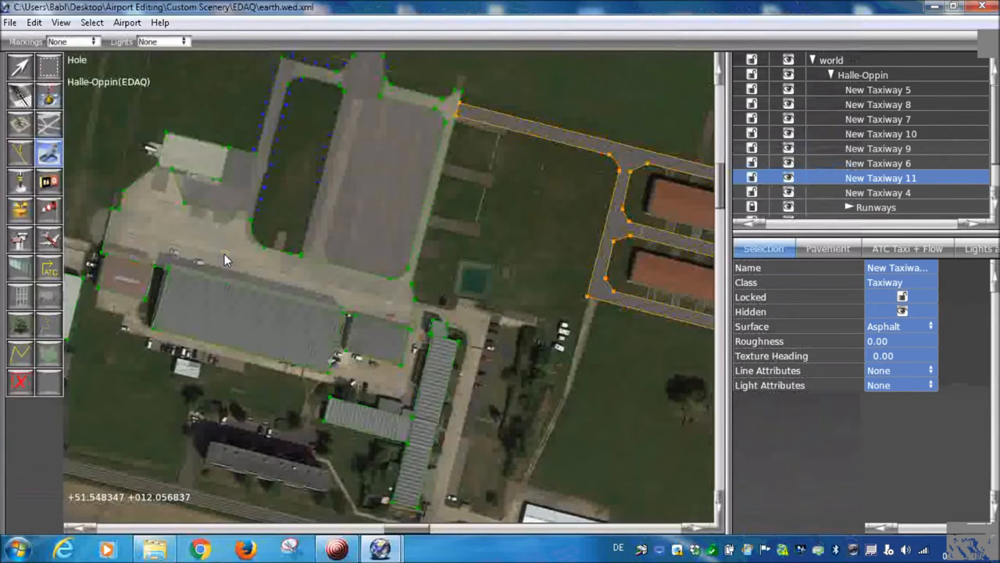
- Insert vertices in New Taxiway 11's northern hole at the two westernmost driveways south of the northern red-roofed hangar
right_drag(606, 313, 303, 307)
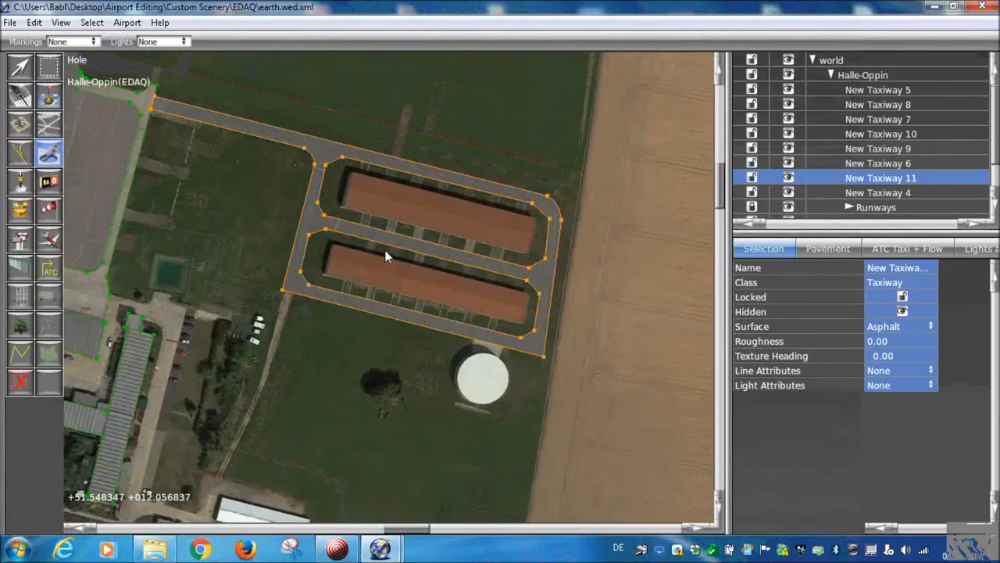
scroll(384, 249, up, 3)
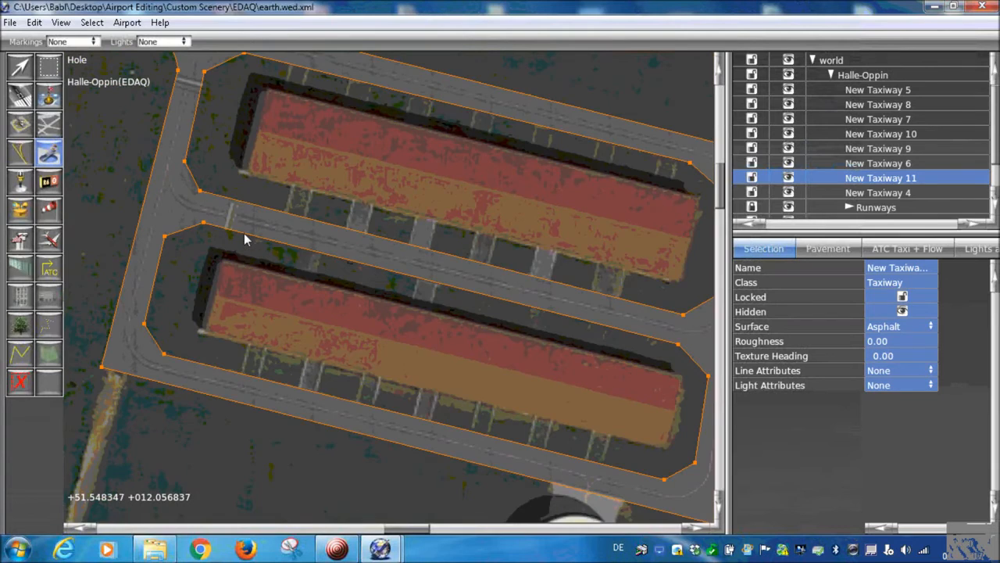
scroll(244, 233, up, 2)
scroll(247, 239, up, 1)
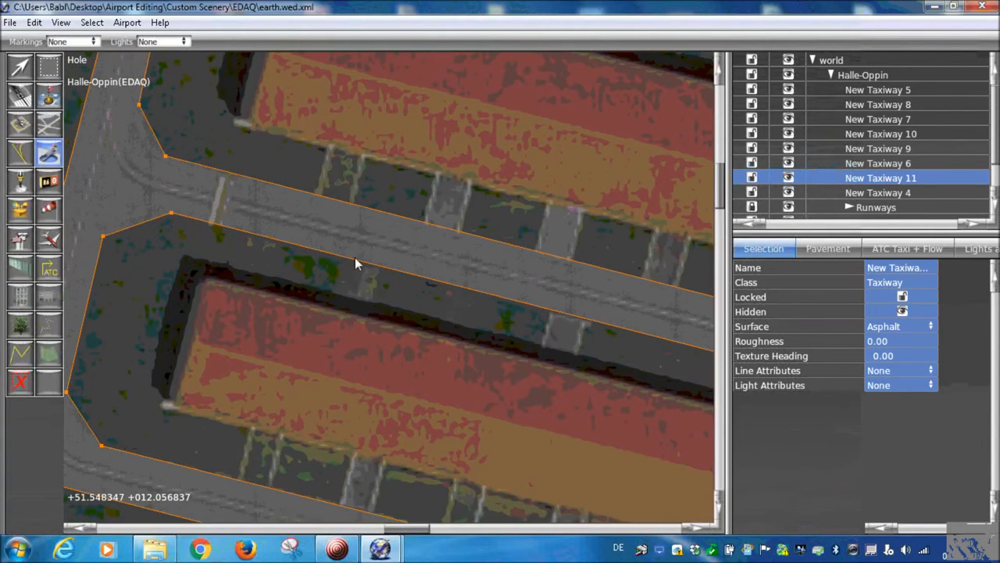
scroll(511, 208, down, 2)
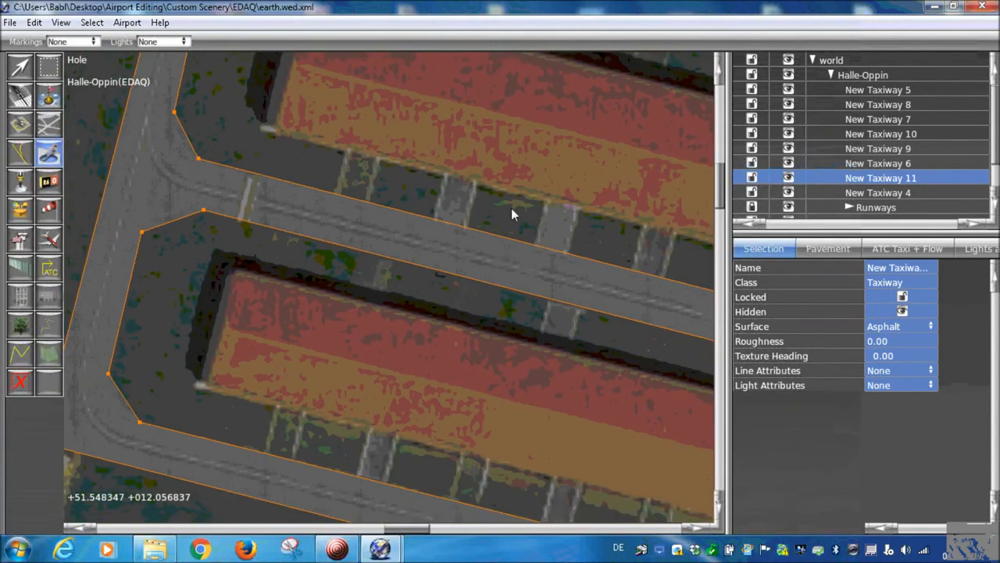
right_drag(423, 231, 342, 316)
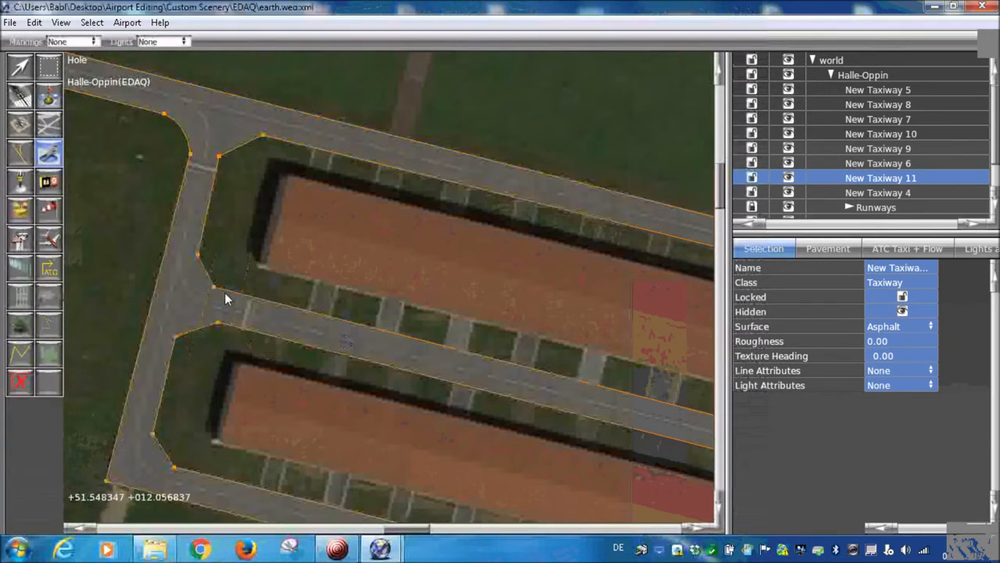
right_drag(224, 292, 170, 256)
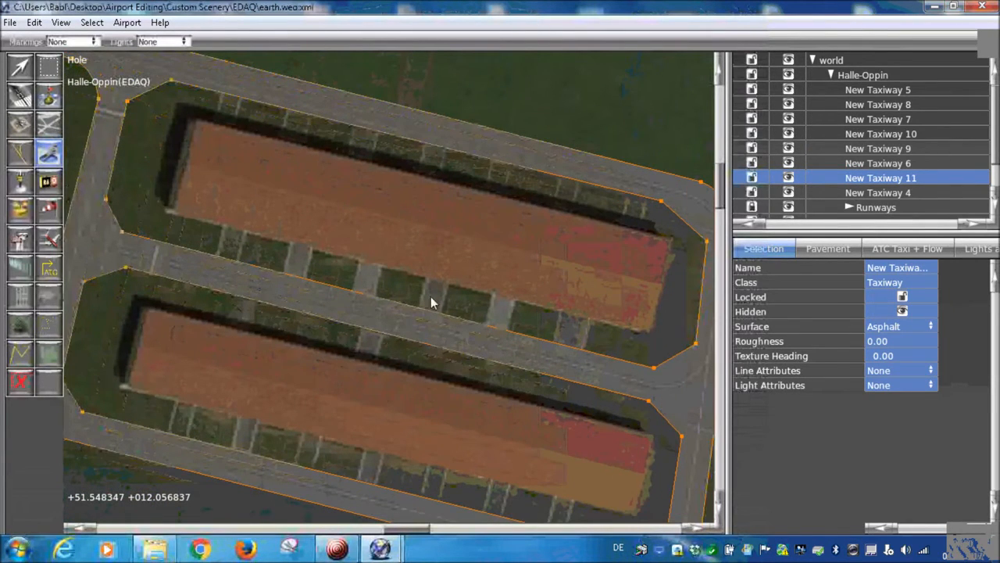
click(21, 70)
scroll(205, 259, up, 4)
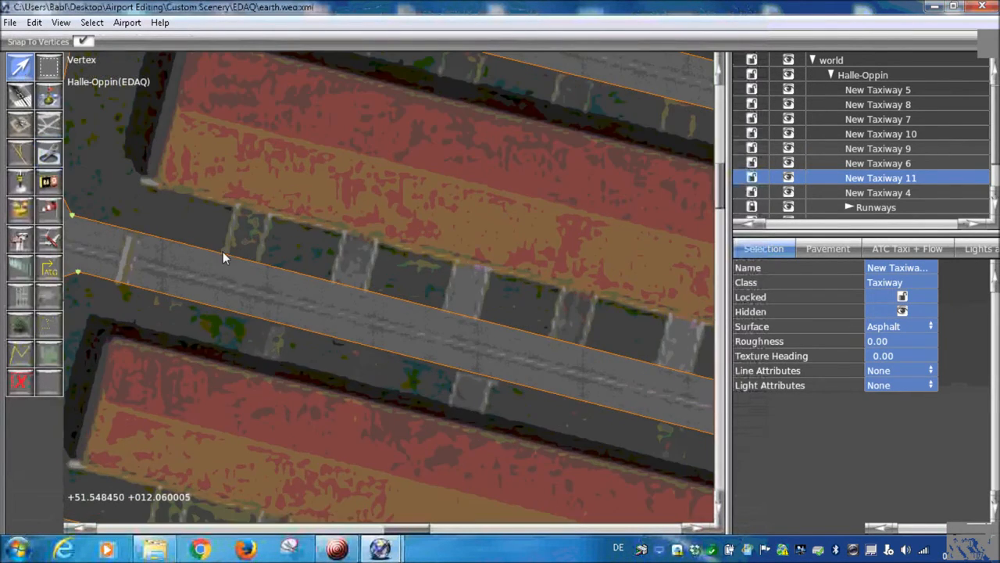
alt+click(223, 254)
alt+click(258, 263)
alt+click(332, 282)
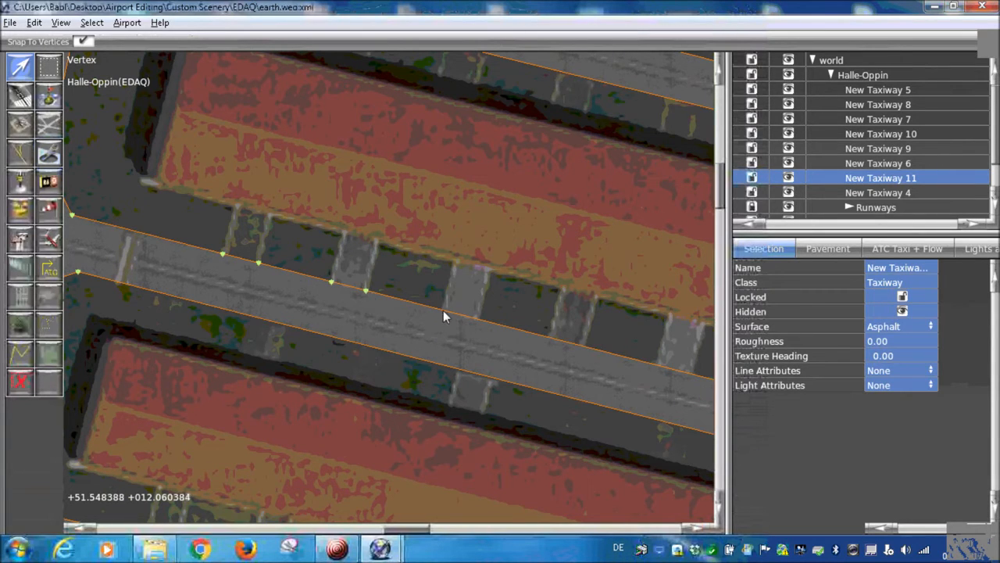
- Insert vertices in the northern hole's outline at the edges of the four remaining driveways south of the northern hangar
alt+click(479, 319)
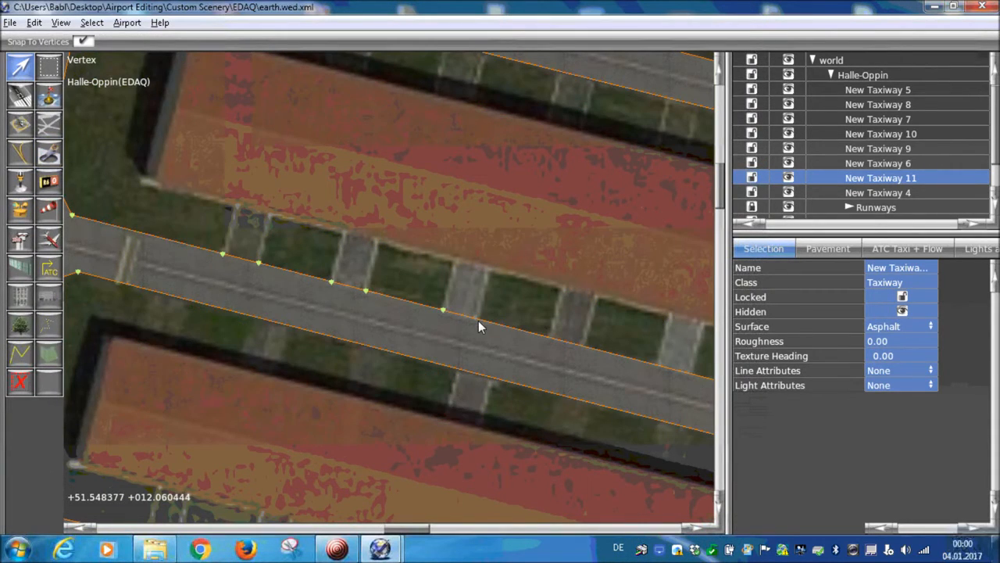
alt+click(550, 338)
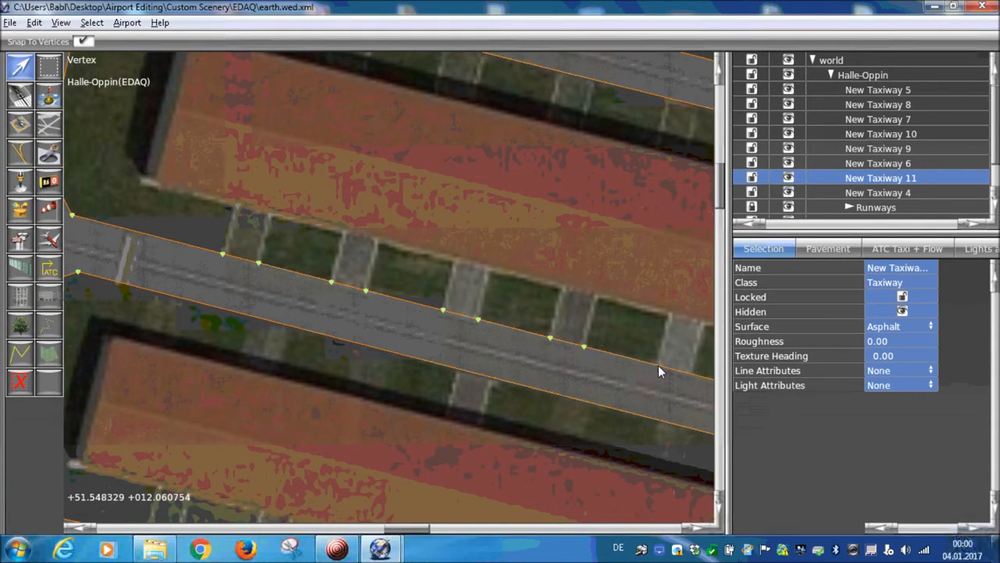
alt+click(658, 366)
right_drag(621, 334, 567, 401)
right_drag(171, 128, 558, 442)
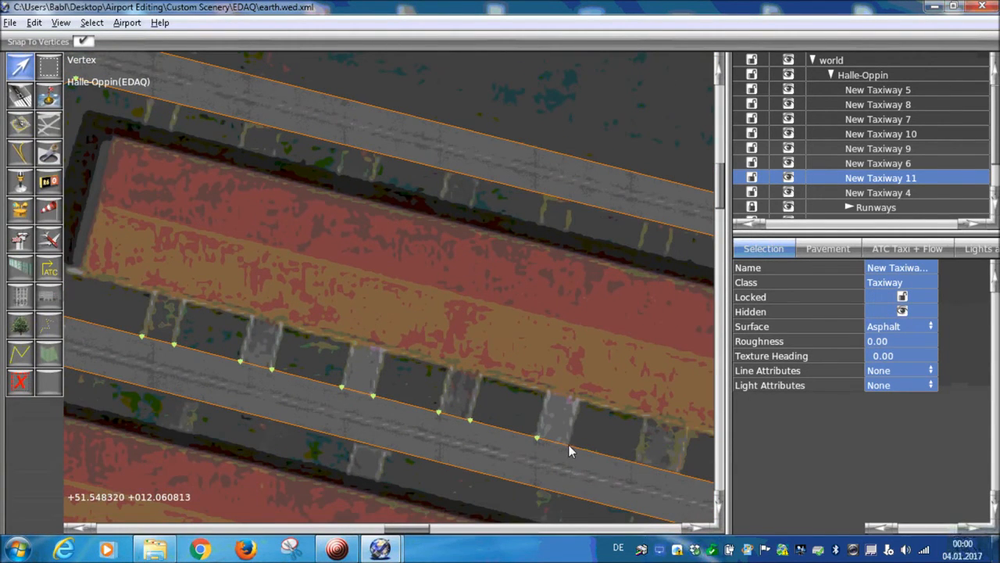
right_drag(601, 468, 505, 416)
alt+click(505, 410)
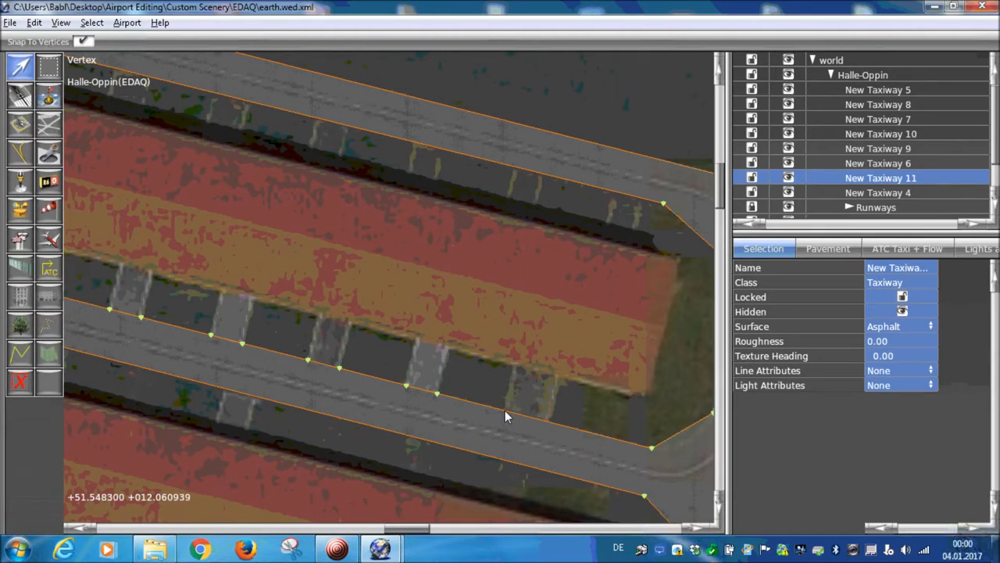
alt+click(549, 423)
- Insert vertices in the southern hole's outline at driveway edges along the northern and southern sides of the southern red-roofed hangar
alt+click(499, 459)
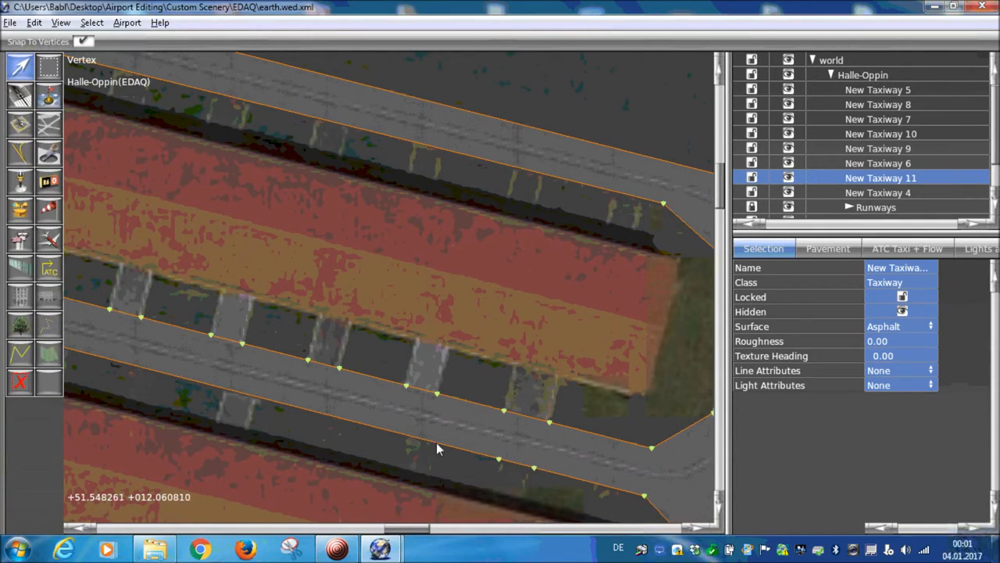
alt+click(405, 434)
right_drag(217, 383, 368, 205)
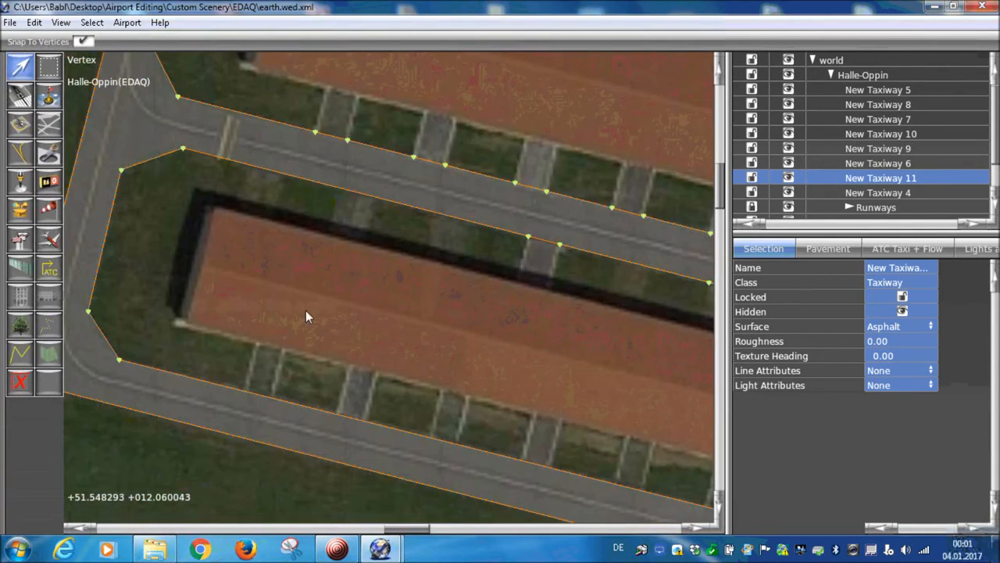
alt+click(244, 391)
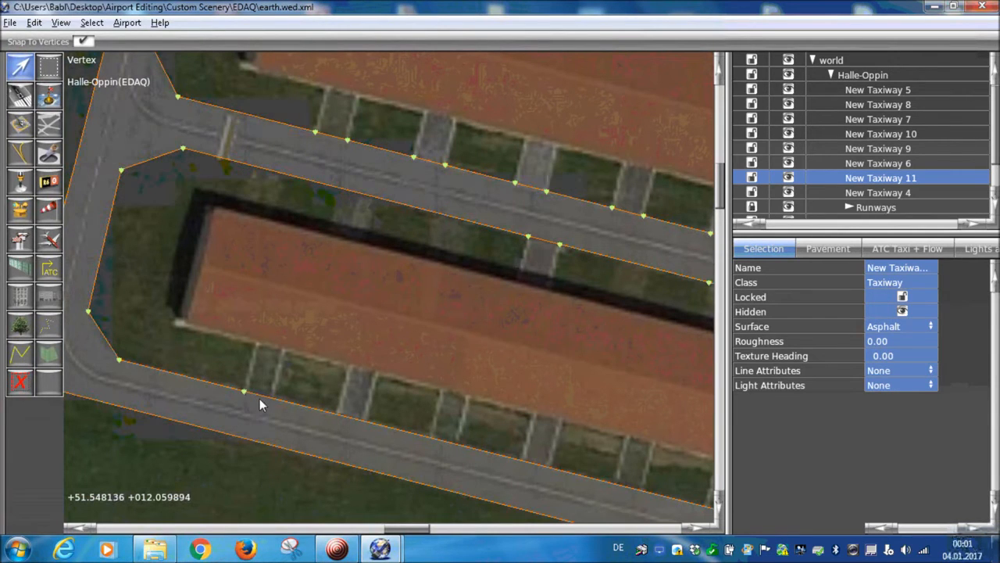
alt+click(270, 398)
- Insert the missing vertices at the remaining driveways on the southern hole's northern edge
scroll(235, 308, up, 4)
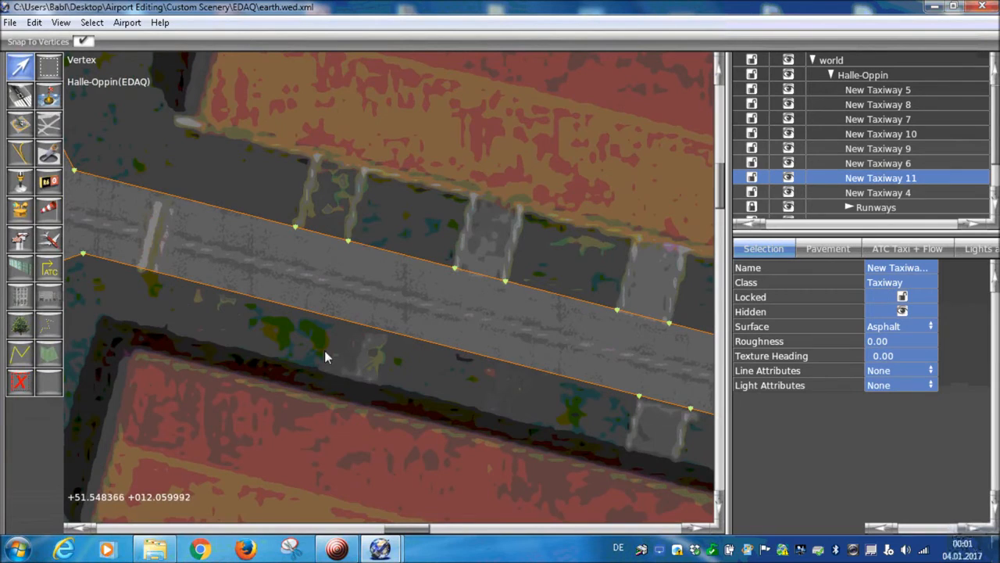
scroll(474, 392, down, 3)
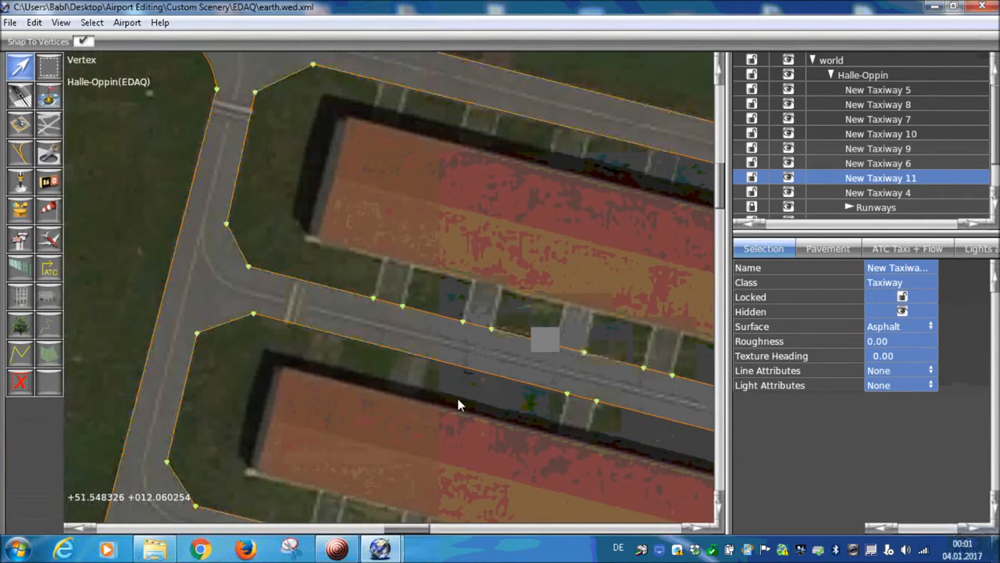
right_drag(458, 404, 371, 342)
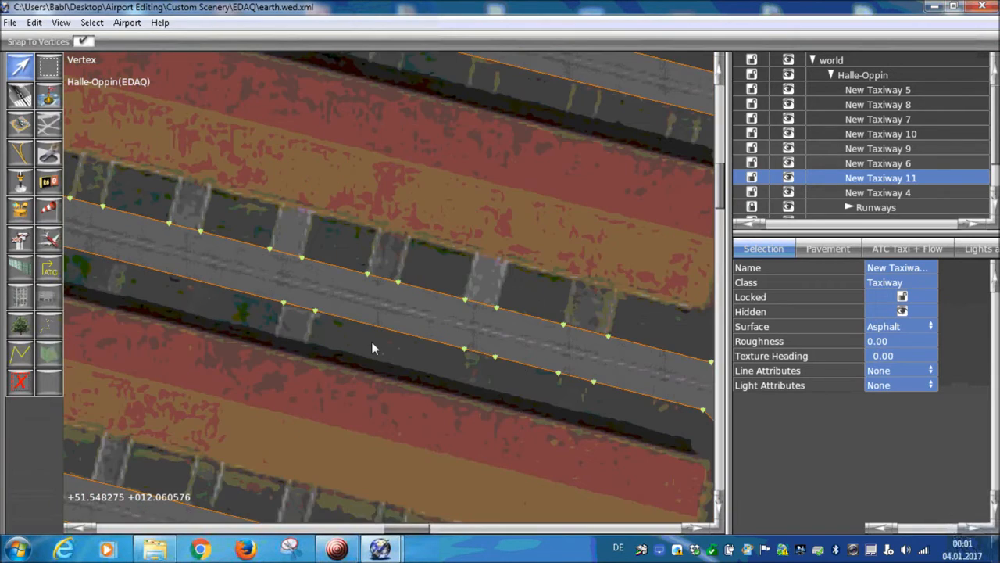
scroll(371, 341, up, 2)
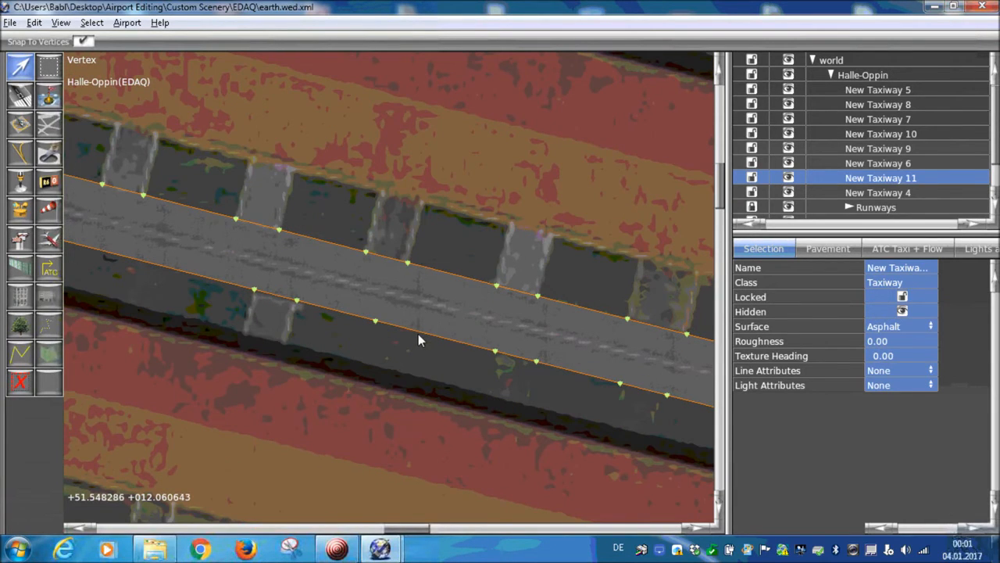
alt+click(177, 270)
- Insert vertices in the northern hole's northern edge at both sides of the four western driveways
right_drag(126, 258, 282, 315)
right_drag(271, 97, 247, 322)
alt+click(248, 149)
alt+click(288, 159)
alt+click(377, 182)
alt+click(423, 192)
right_drag(507, 213, 453, 250)
alt+click(453, 250)
alt+click(503, 263)
alt+click(589, 284)
alt+click(635, 294)
- Insert vertices in the northern hole's northern edge at both sides of the three eastern driveways
right_drag(569, 310, 340, 315)
alt+click(491, 318)
alt+click(533, 329)
alt+click(625, 352)
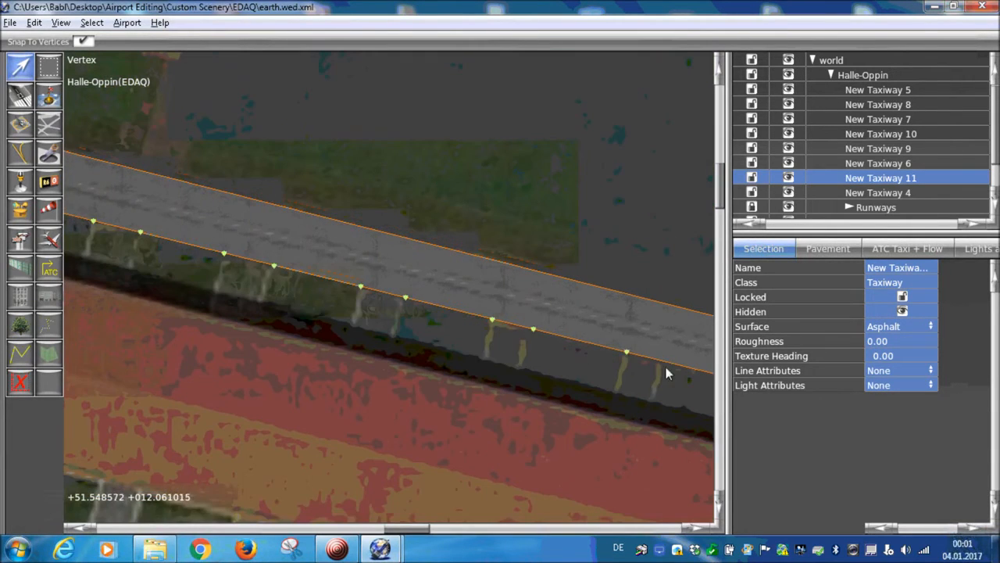
alt+click(665, 362)
right_drag(666, 367, 400, 327)
alt+click(523, 353)
- Extend the pavement toward the northern hangar at the two easternmost northern driveways by adding two outer corner vertices to each
mouse_move(501, 346)
alt+mouse_down()
mouse_move(483, 385)
mouse_move(515, 392)
alt+mouse_up()
alt+click(388, 319)
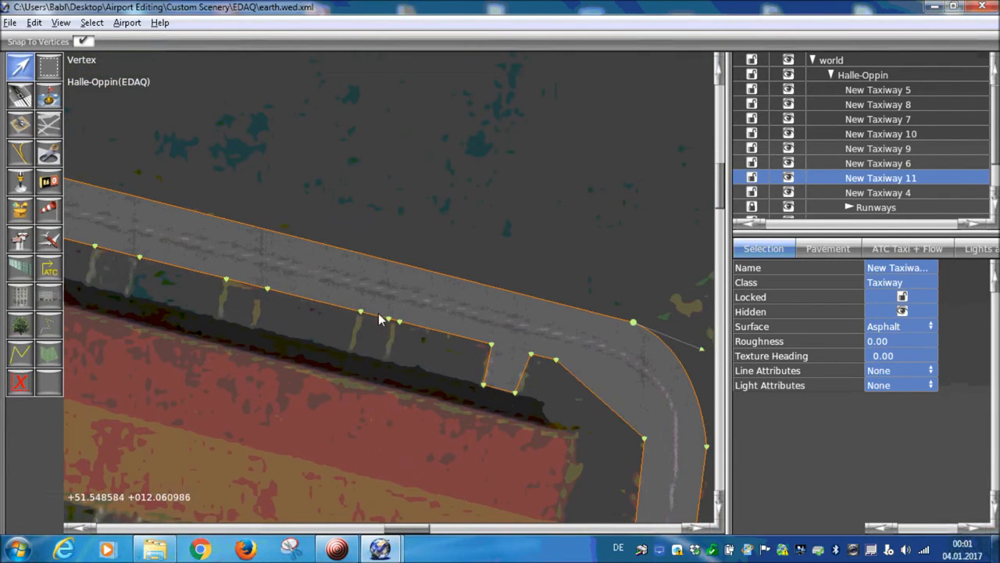
alt+drag(369, 313, 356, 360)
alt+drag(396, 324, 392, 359)
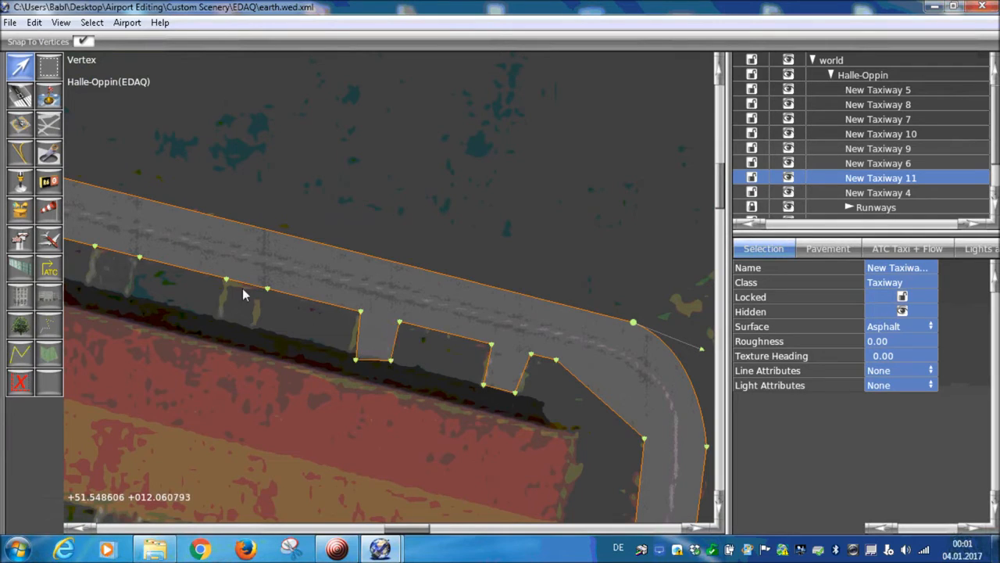
- Extend the pavement over the next two driveways to the west, giving each two outer corner vertices near the hangar
drag(241, 283, 249, 333)
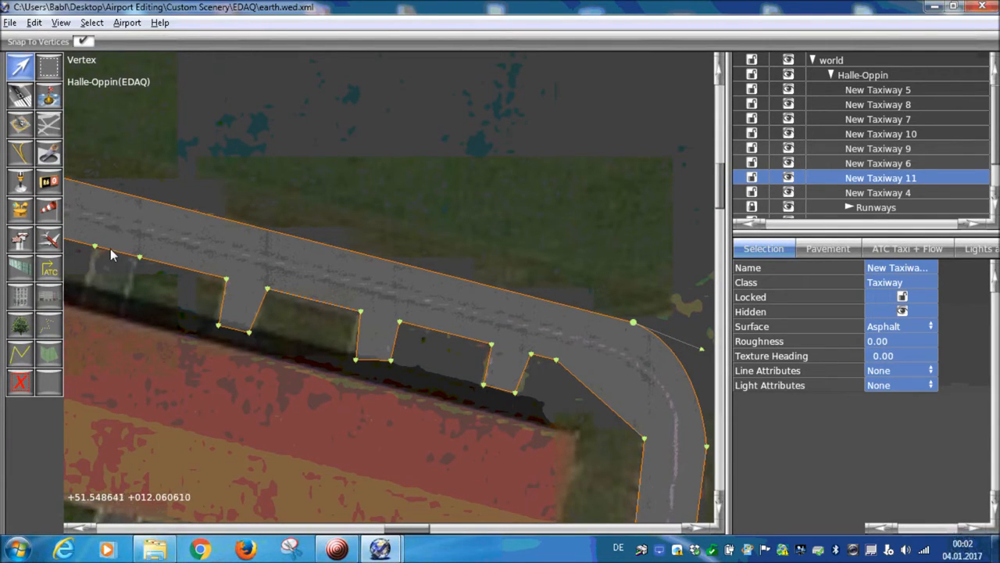
drag(113, 274, 99, 287)
drag(126, 254, 127, 297)
right_drag(118, 287, 359, 301)
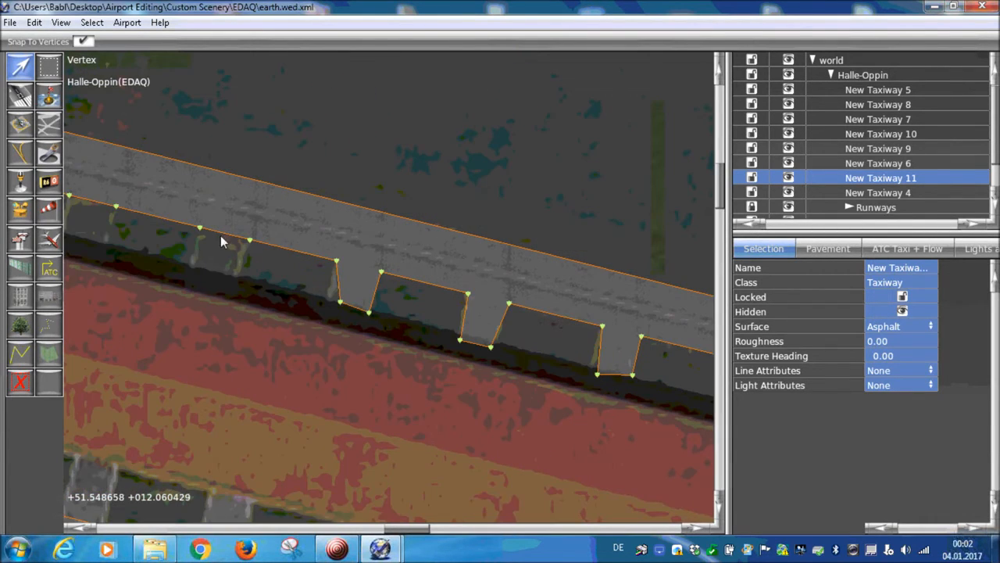
- Extend the pavement toward the hangar over the next two driveways to the west, giving each two outer corner vertices
drag(218, 232, 191, 273)
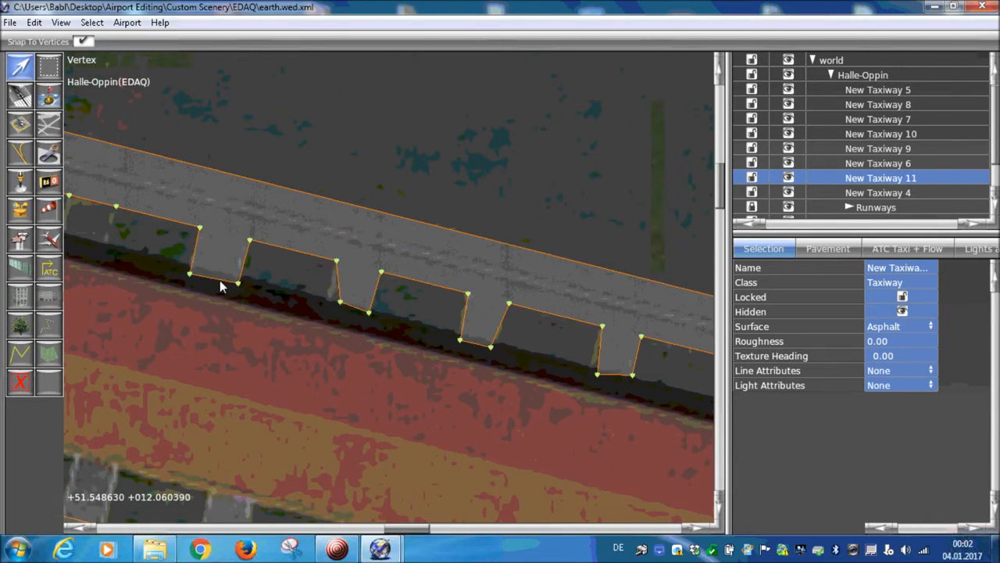
right_drag(104, 205, 211, 220)
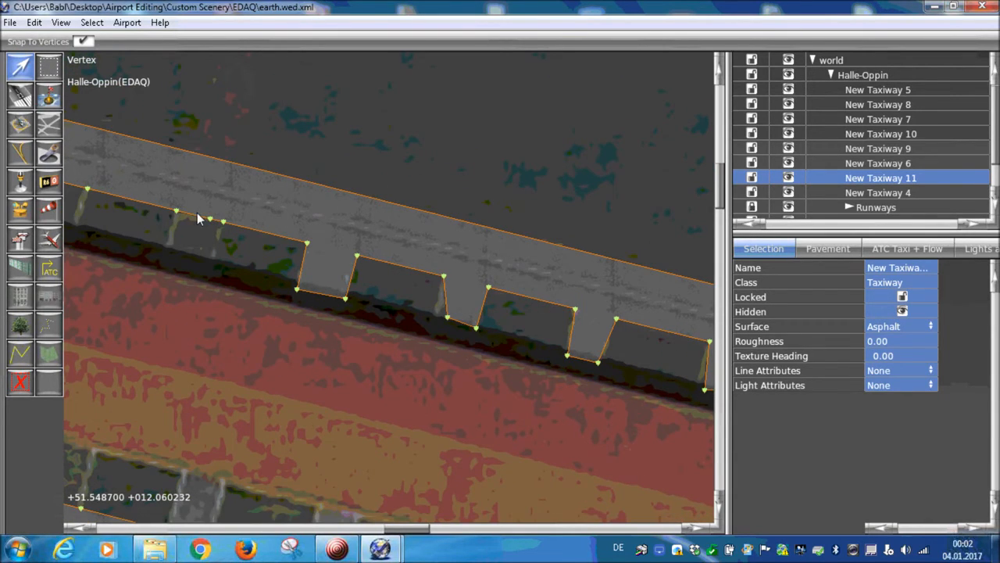
drag(196, 218, 182, 255)
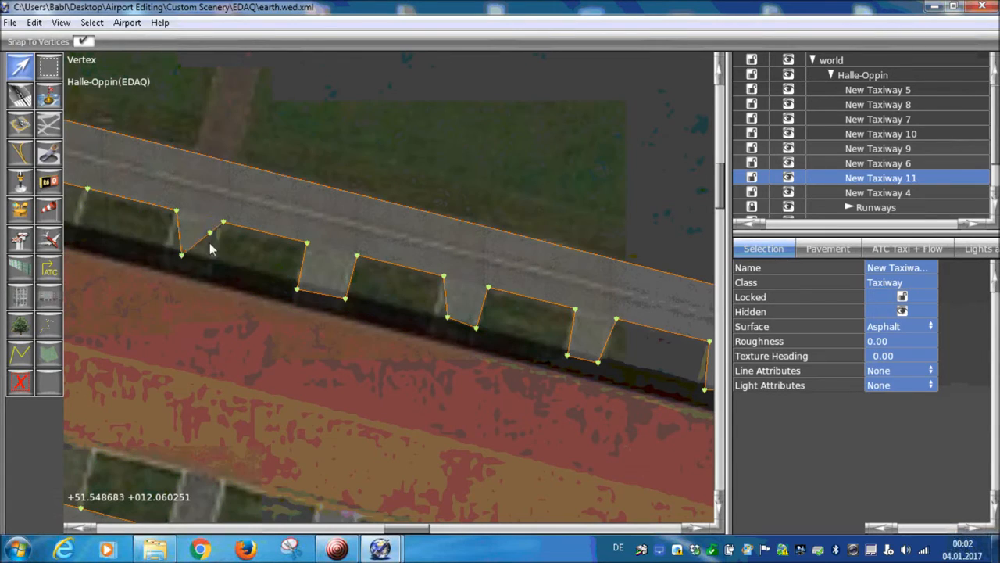
right_drag(189, 298, 266, 334)
- Extend the pavement over the westernmost northern driveway by adding two outer corner vertices near the hangar
alt+click(167, 232)
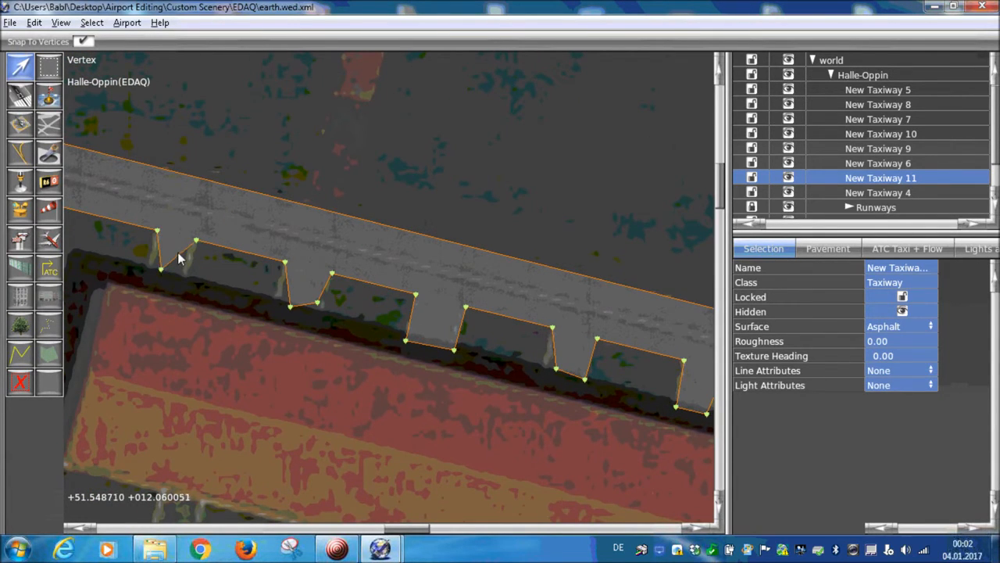
alt+click(180, 254)
right_drag(171, 285, 279, 234)
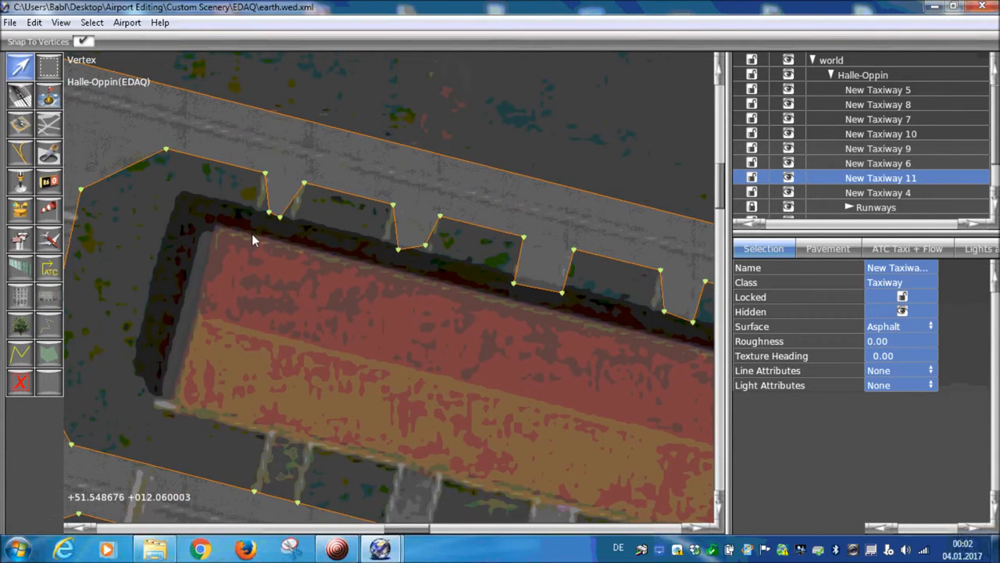
- Extend the pavement over the westernmost driveway on the hangar's southern side with two outer corner vertices at the building
right_drag(286, 249, 295, 152)
alt+click(274, 399)
alt+drag(268, 397, 267, 345)
drag(280, 392, 308, 362)
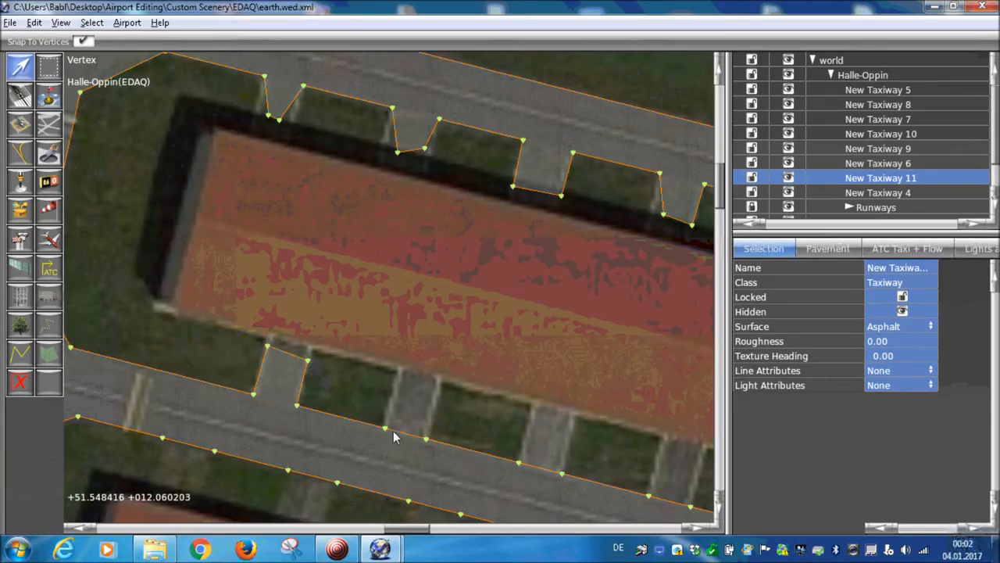
right_drag(395, 437, 426, 302)
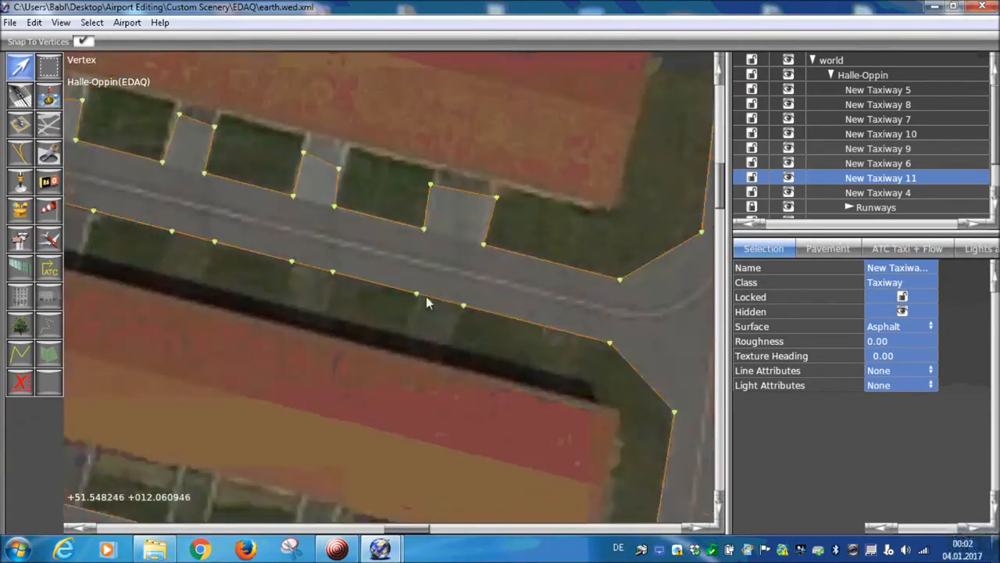
scroll(393, 204, down, 3)
scroll(443, 440, down, 4)
scroll(443, 439, up, 5)
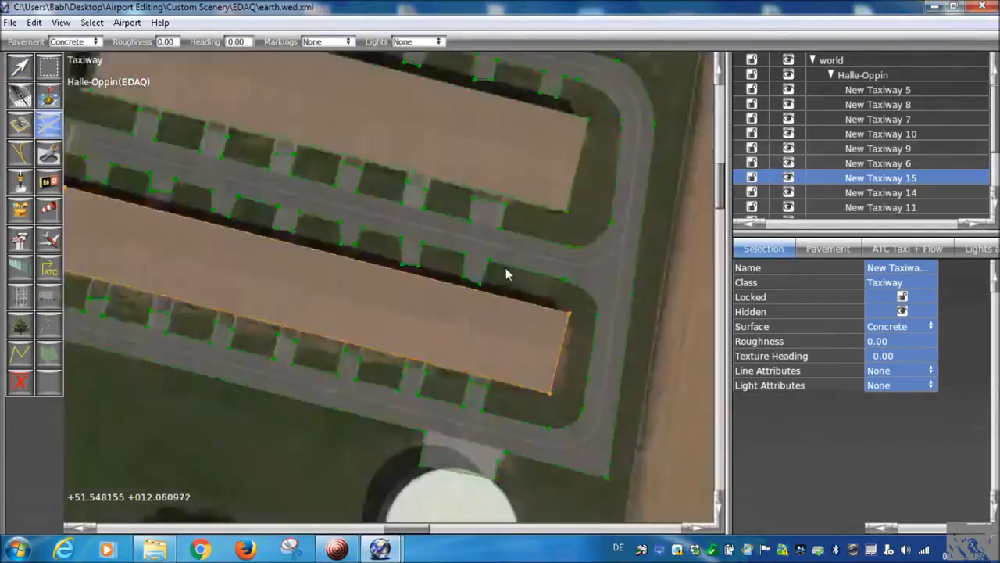
scroll(510, 272, up, 5)
scroll(474, 398, up, 3)
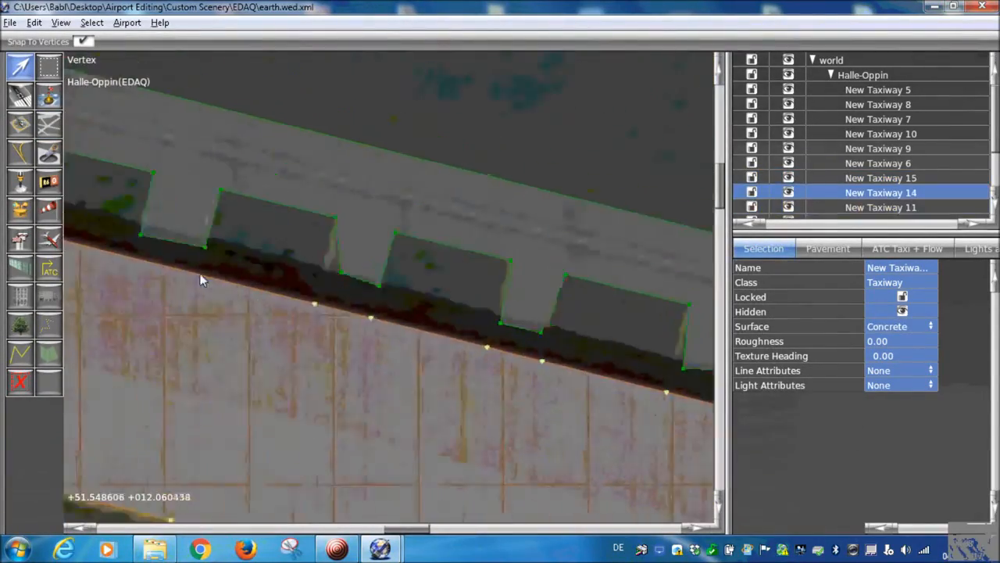
shift+click(623, 383)
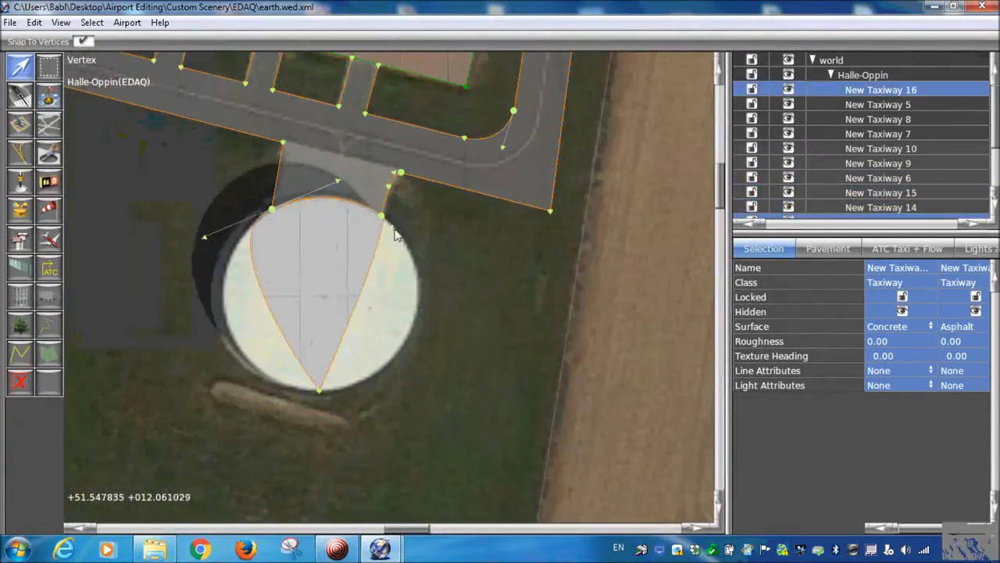
- Curve the round concrete pavement at its southern vertex and reshape its western edge from the northwestern vertex's outer curve handle
drag(344, 388, 386, 383)
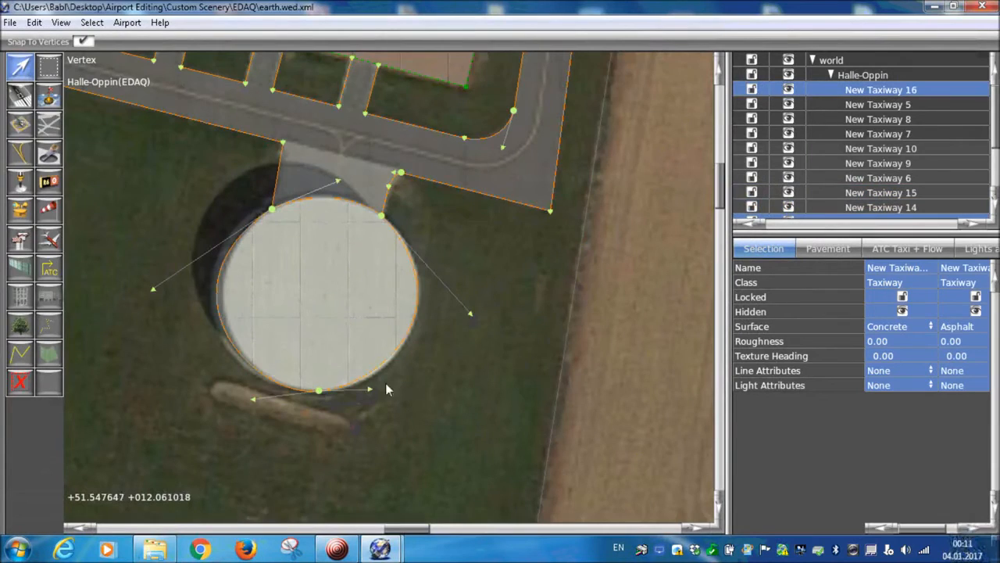
scroll(386, 389, up, 5)
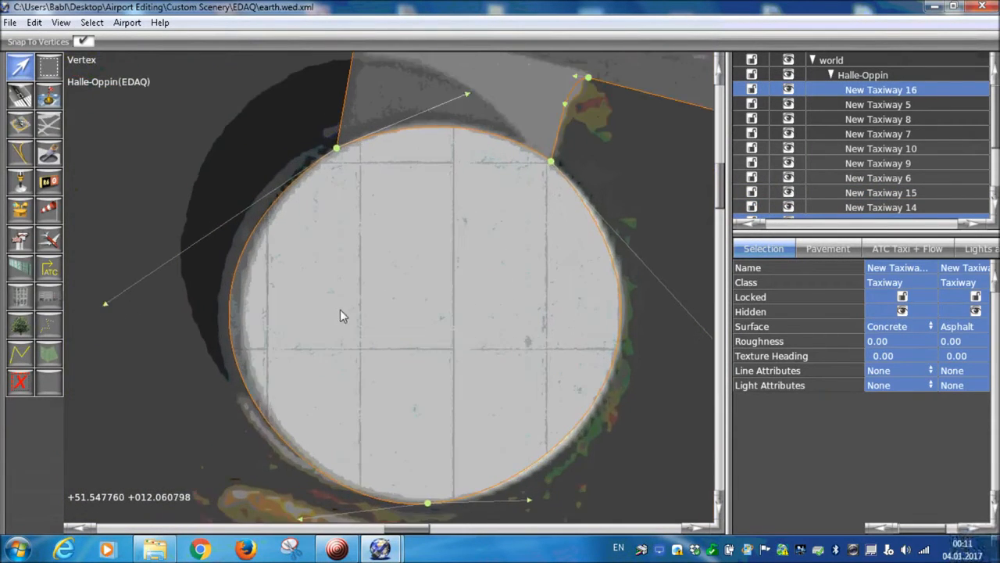
scroll(236, 293, down, 3)
scroll(203, 312, up, 4)
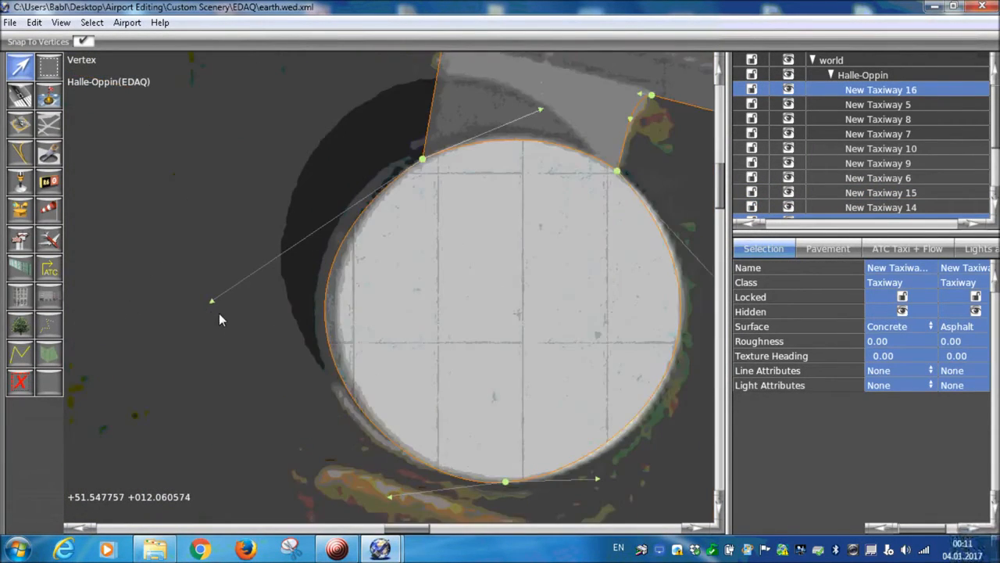
scroll(225, 315, down, 2)
scroll(221, 308, up, 2)
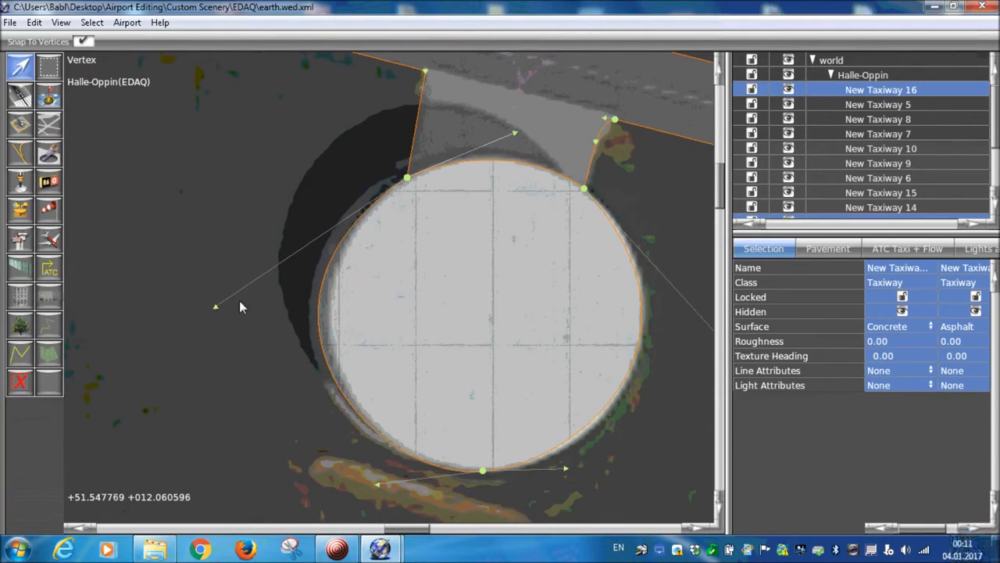
drag(216, 307, 267, 181)
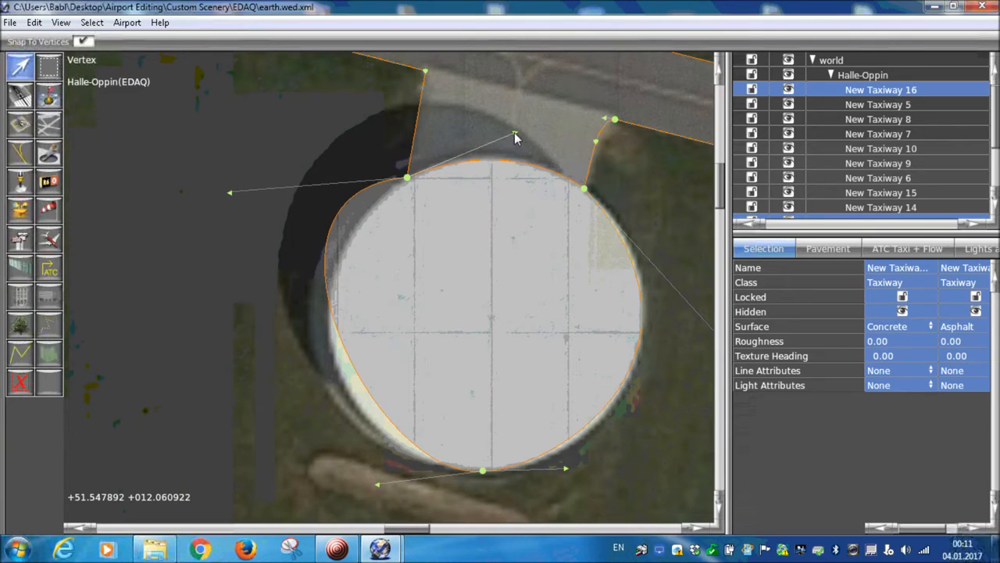
- Level and lengthen the curve handles of the round pavement's southern vertex along the circular building's outline
right_drag(368, 296, 308, 220)
scroll(215, 144, down, 1)
scroll(215, 148, down, 1)
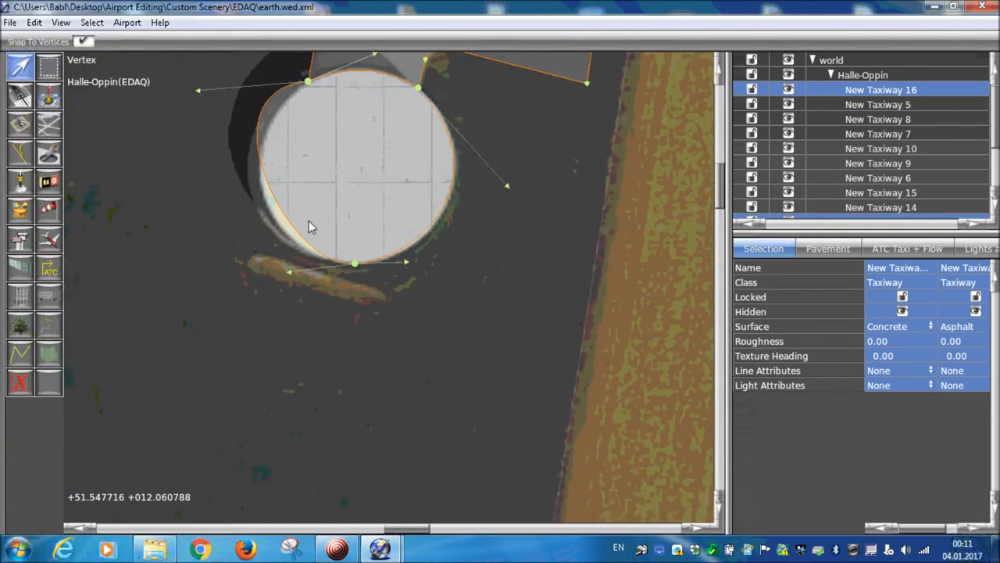
scroll(333, 290, up, 2)
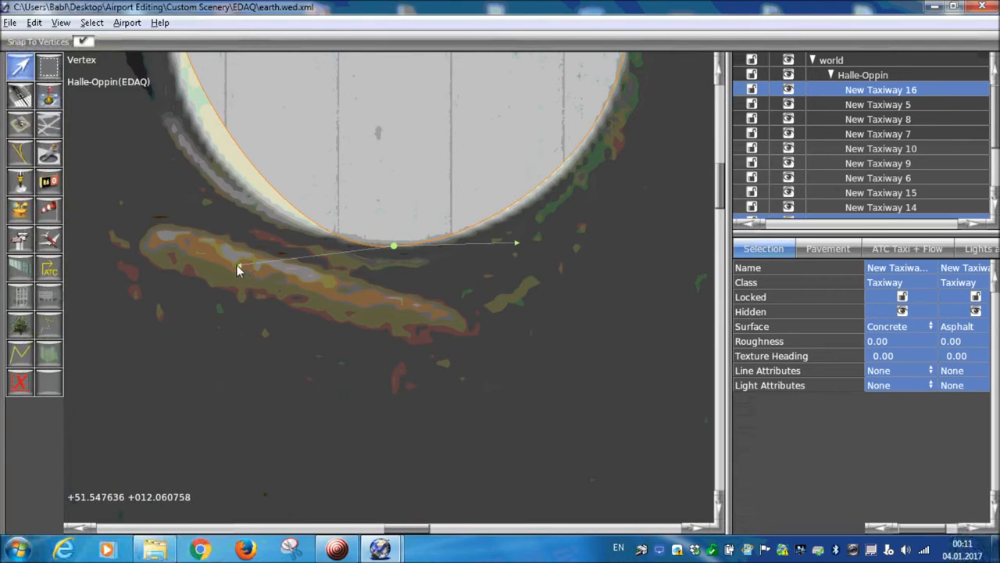
drag(240, 265, 528, 241)
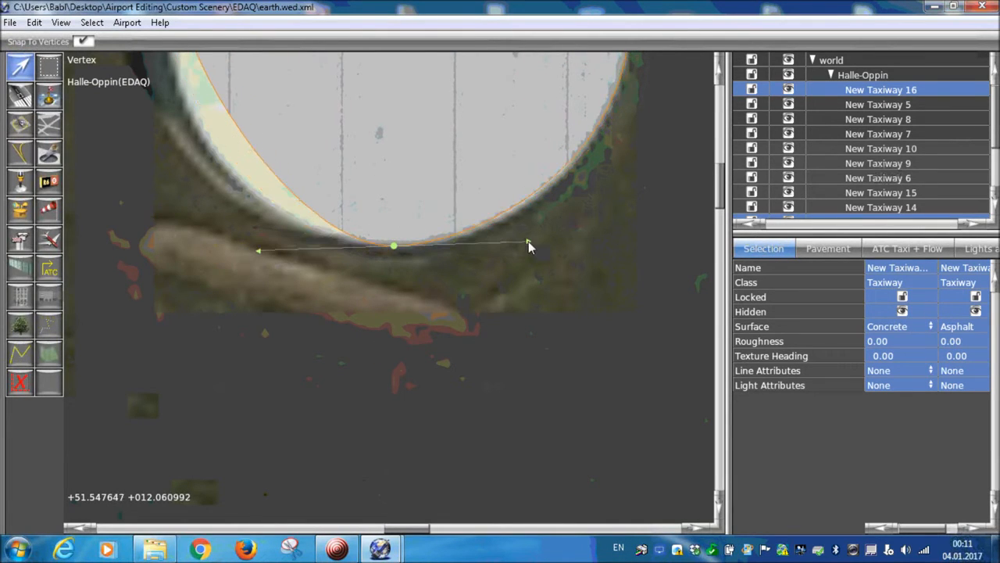
scroll(500, 259, down, 2)
right_drag(511, 267, 417, 351)
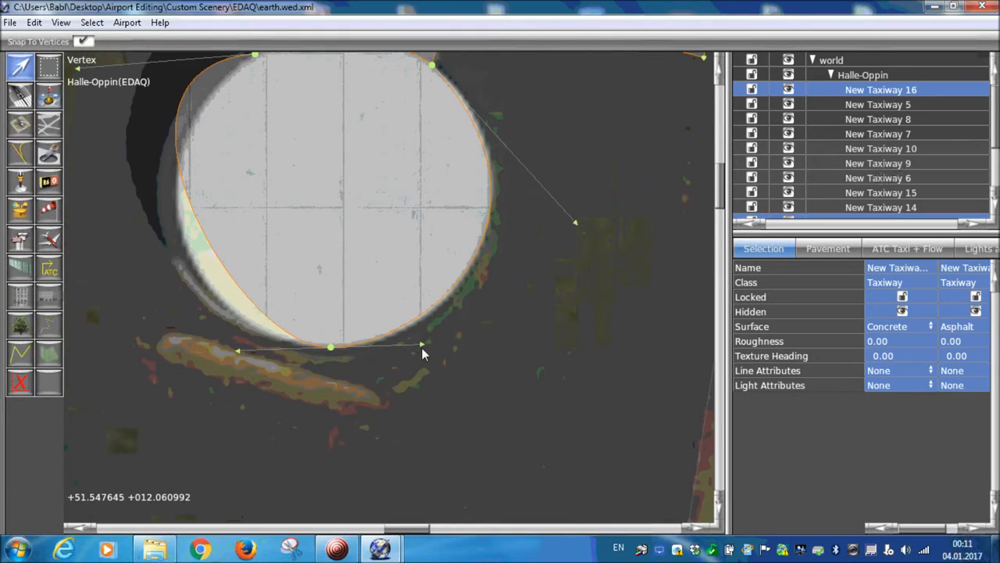
right_drag(280, 193, 303, 318)
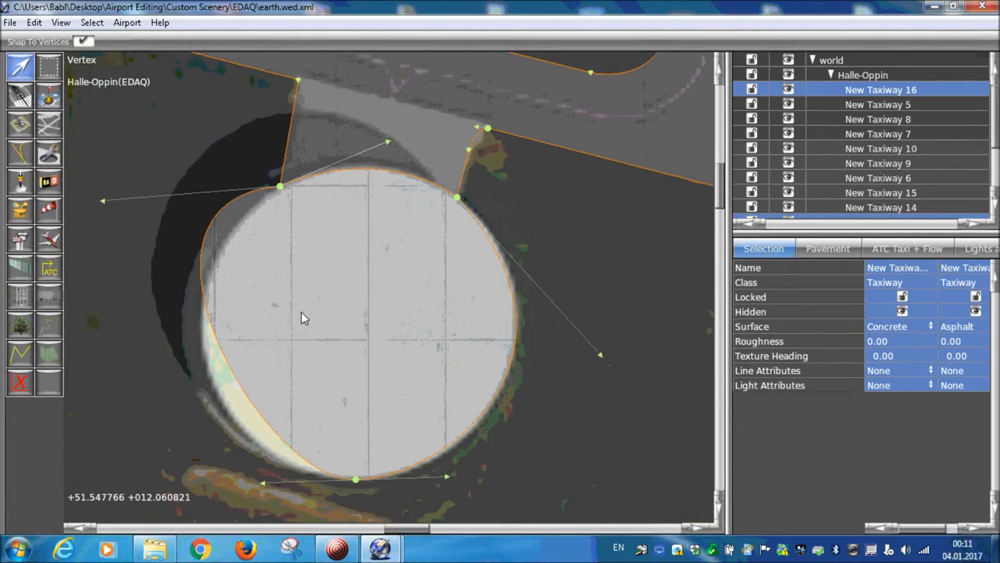
right_drag(126, 232, 127, 180)
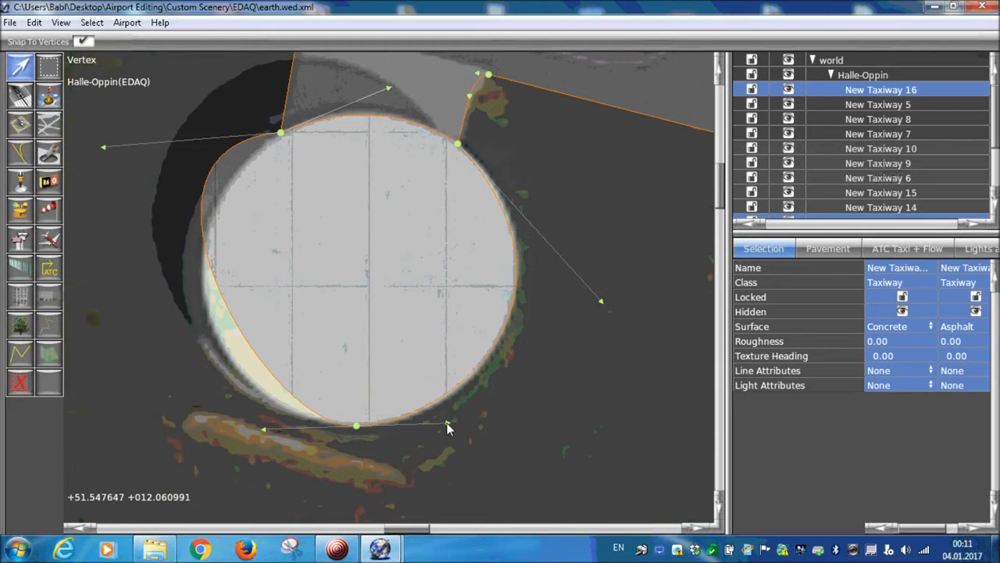
mouse_move(447, 424)
mouse_down()
mouse_move(610, 384)
mouse_move(555, 344)
mouse_move(475, 412)
mouse_move(475, 389)
mouse_move(447, 425)
mouse_move(457, 424)
mouse_up()
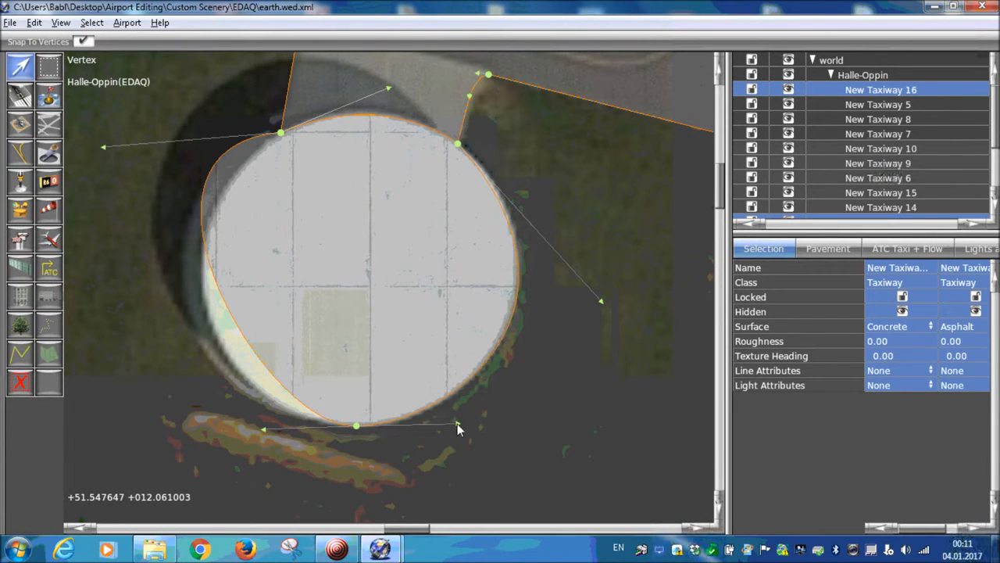
- Shift the round pavement's southern vertex slightly west and fit the eastern edge to the building with its curve handles
drag(356, 426, 340, 424)
drag(442, 426, 450, 434)
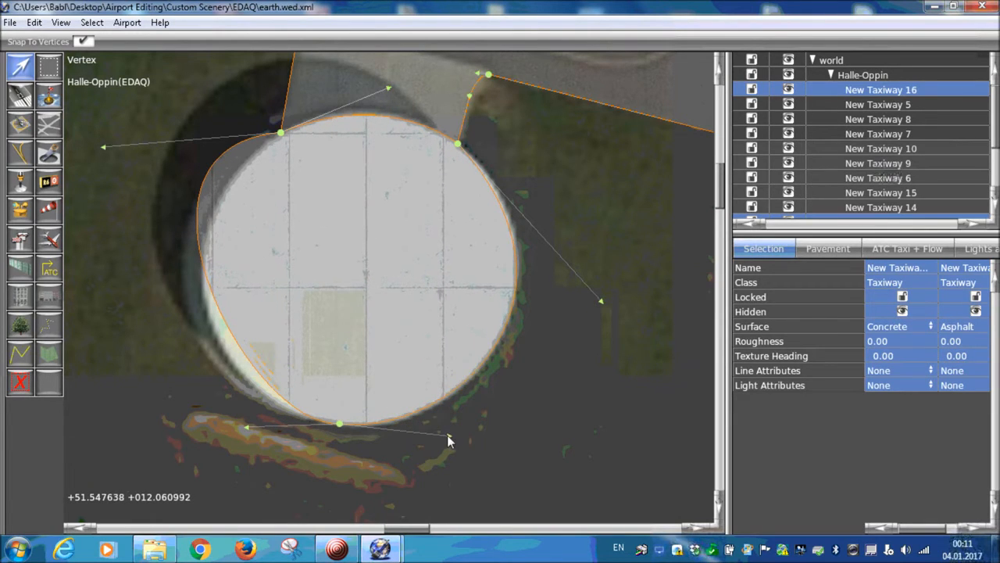
mouse_move(601, 301)
mouse_down()
mouse_move(611, 291)
mouse_move(604, 282)
mouse_up()
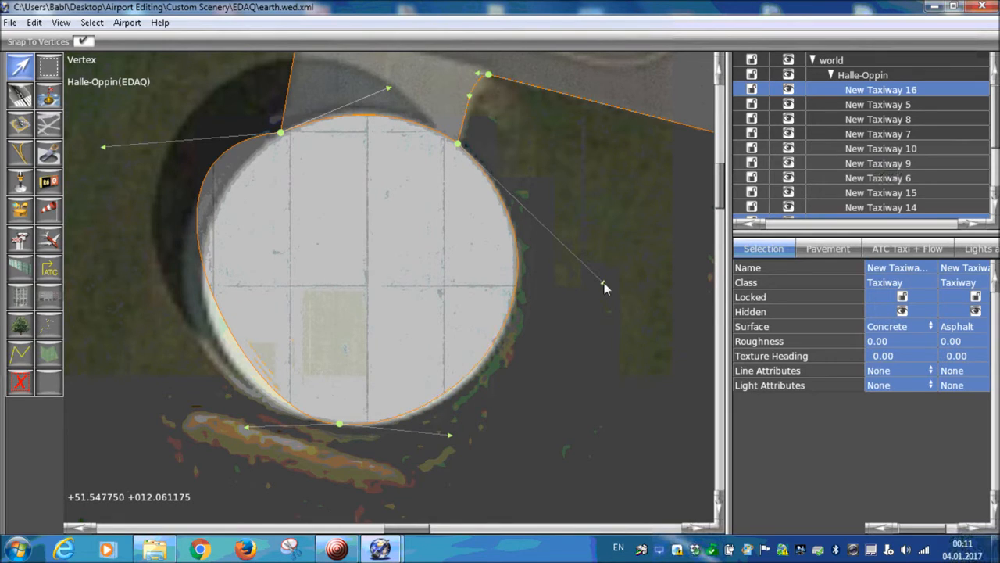
drag(448, 435, 476, 432)
drag(603, 282, 596, 279)
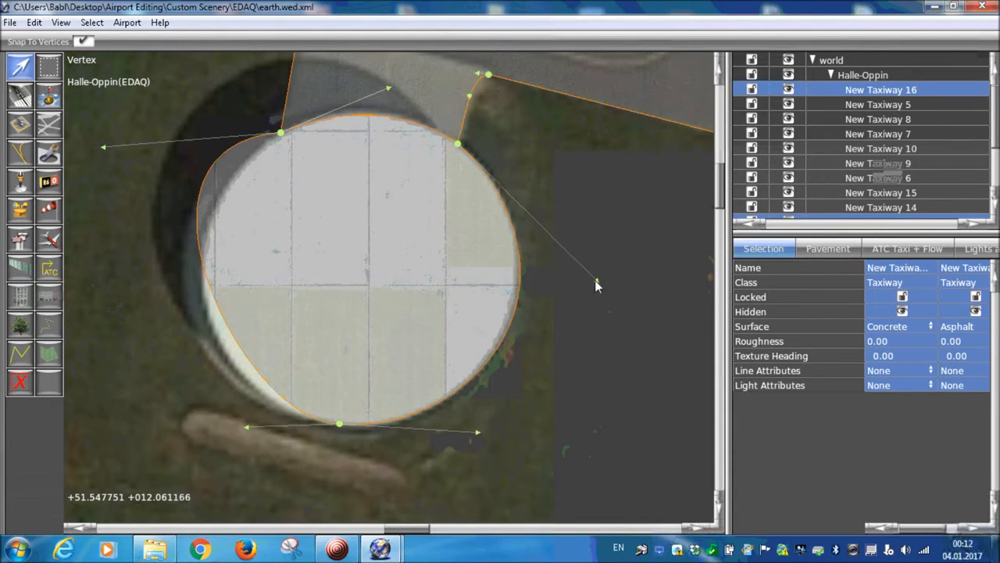
- Fit the round pavement's western edge to the circular building by adjusting the northwestern and southern vertices' western curve handles
drag(102, 146, 110, 256)
right_drag(362, 298, 346, 326)
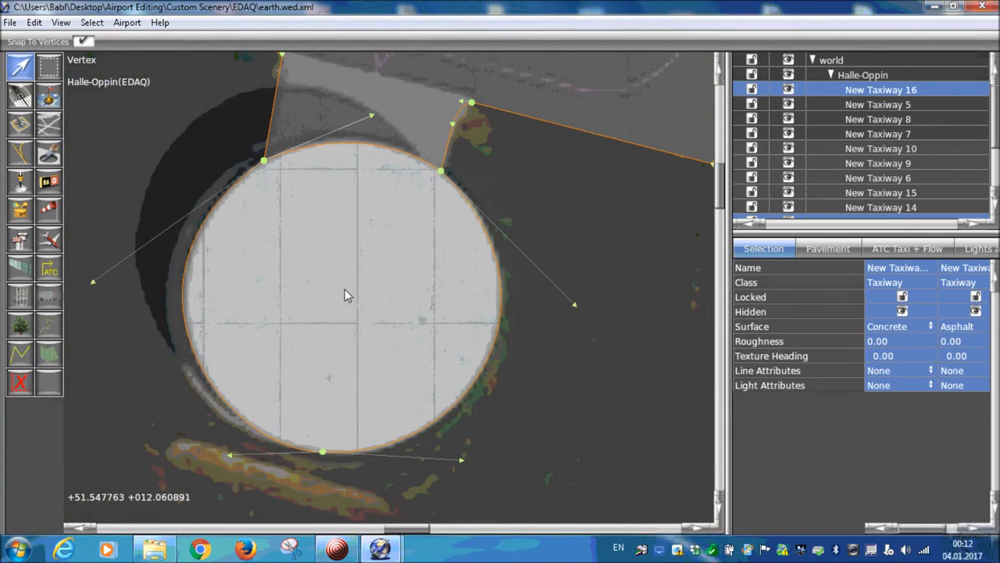
right_drag(344, 289, 405, 269)
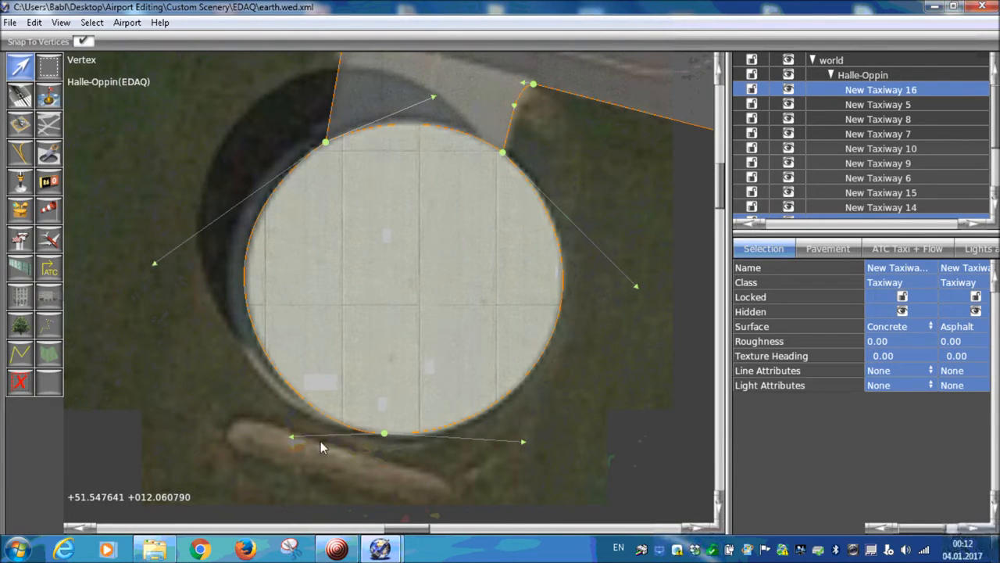
drag(291, 437, 288, 430)
drag(154, 263, 160, 265)
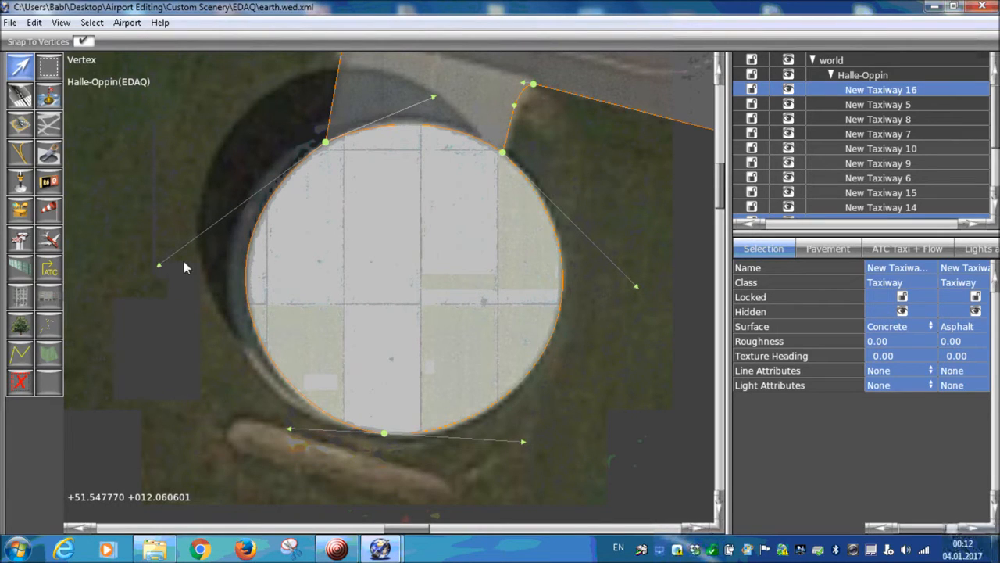
- Examine the finished eastern taxiway loop within the airport and the round pavement's connection to it
scroll(326, 250, down, 2)
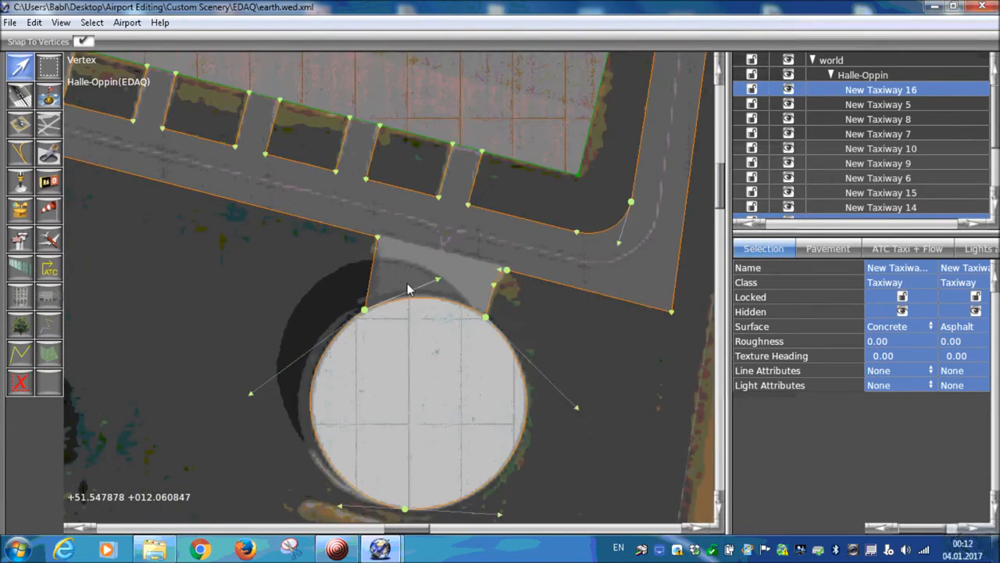
scroll(407, 288, down, 5)
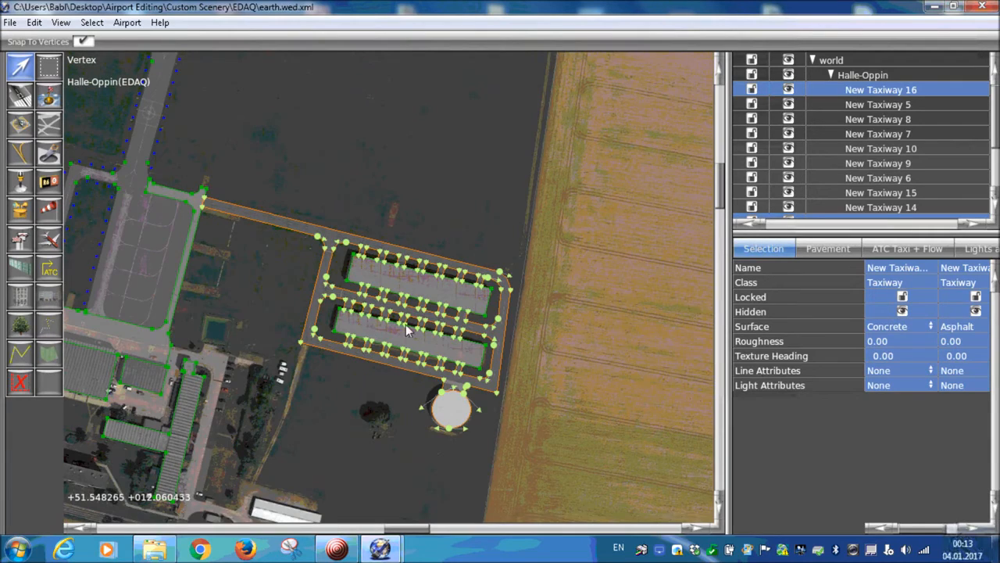
right_drag(220, 259, 372, 402)
scroll(379, 294, down, 3)
right_drag(376, 244, 377, 402)
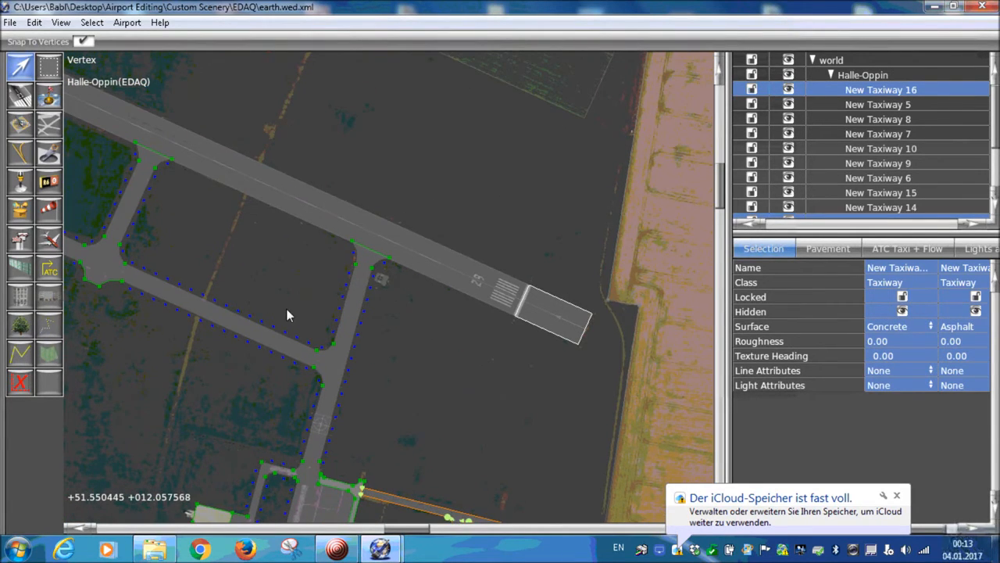
scroll(286, 308, down, 2)
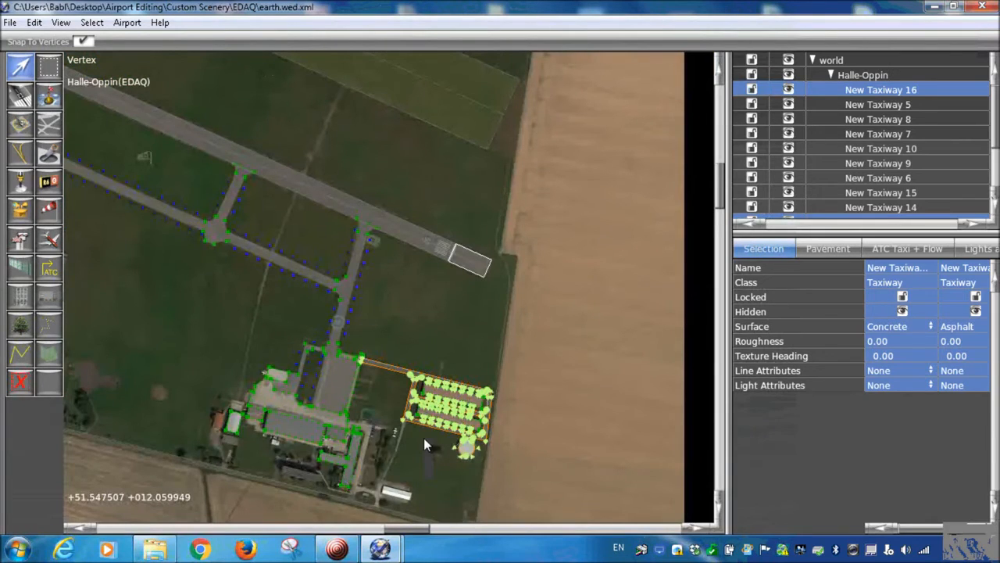
scroll(423, 438, up, 3)
scroll(547, 388, up, 3)
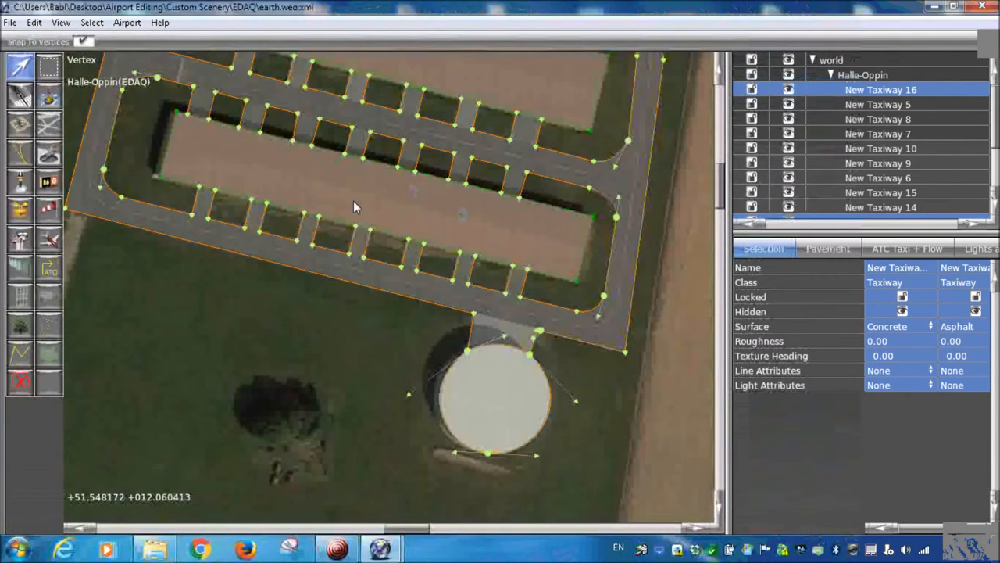
scroll(500, 344, up, 3)
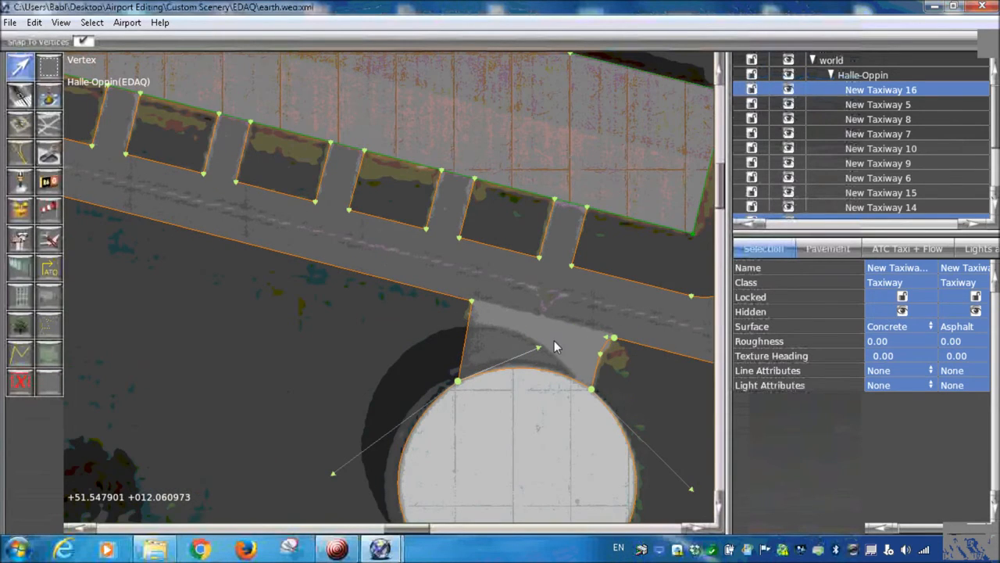
right_drag(490, 320, 488, 223)
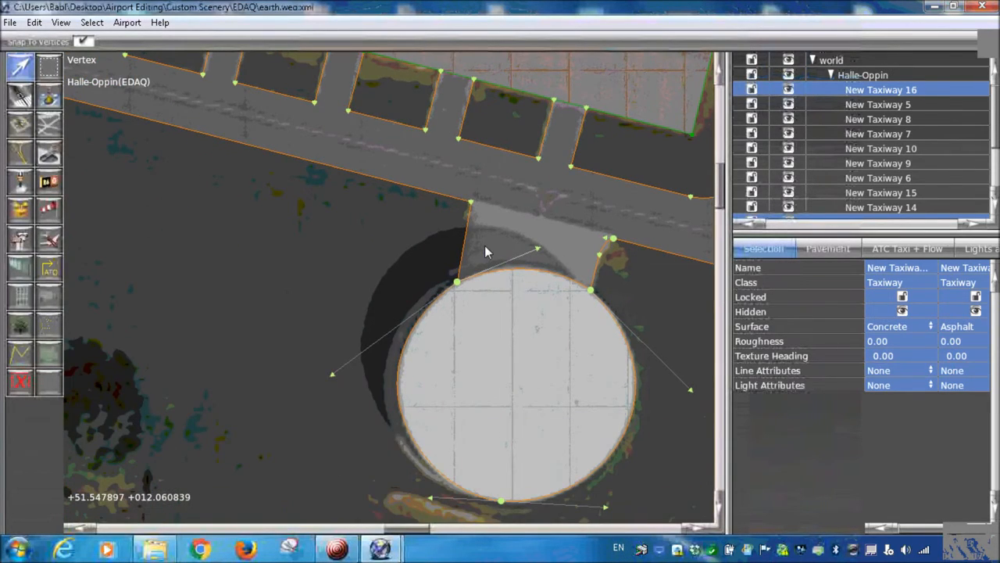
- Enlarge the object hierarchy so that more of the airport's taxiways are listed
scroll(485, 246, down, 2)
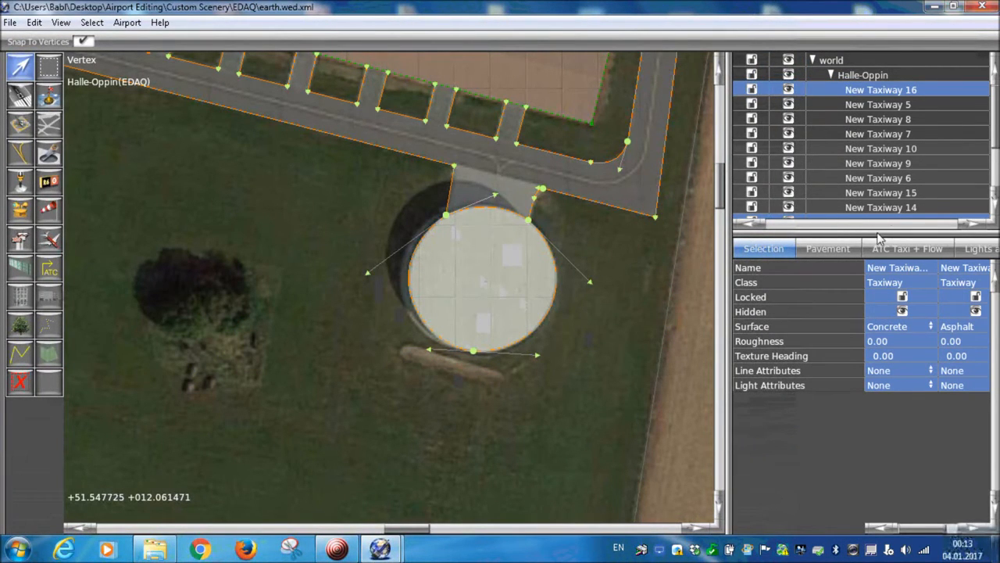
drag(876, 238, 877, 298)
scroll(435, 273, down, 5)
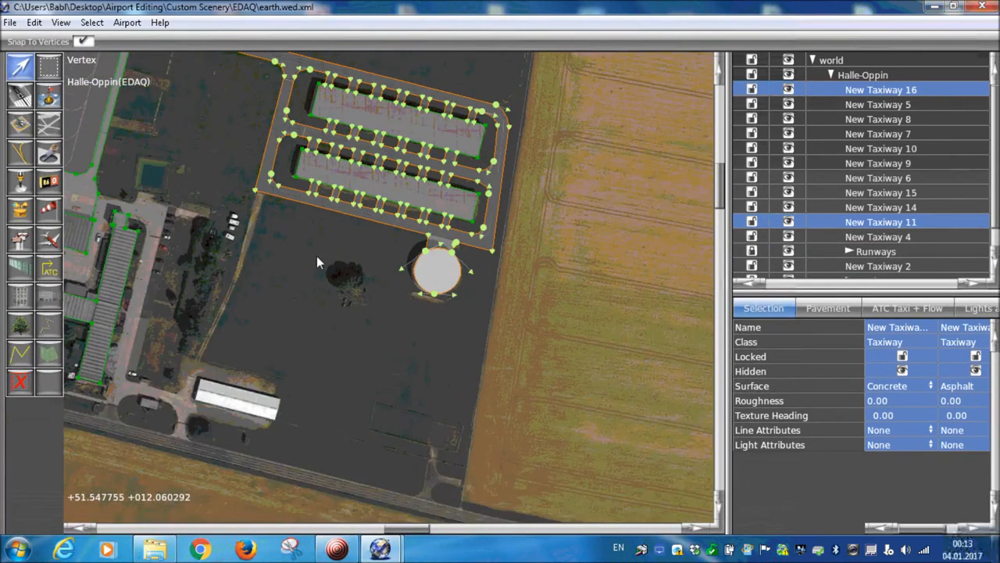
scroll(424, 369, down, 4)
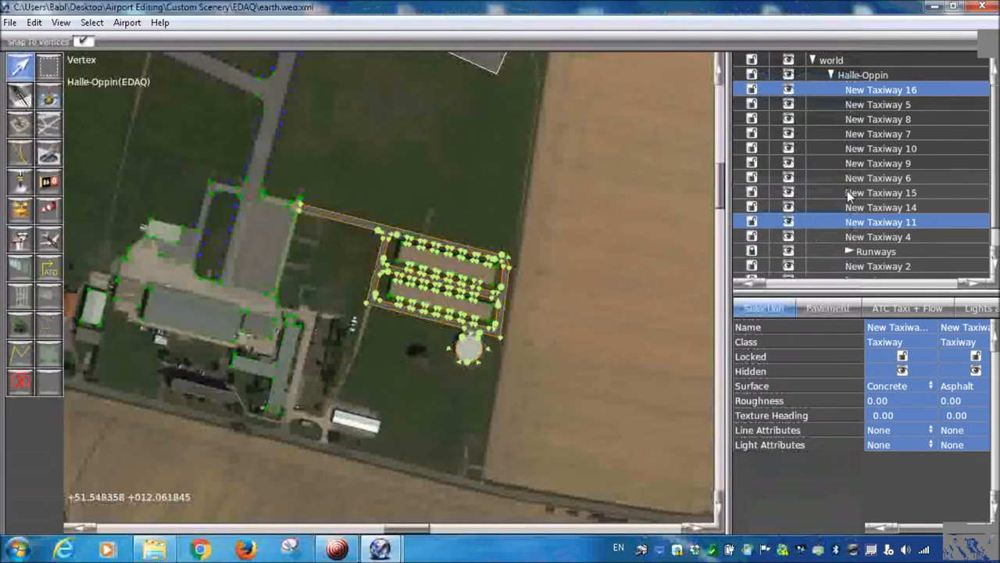
- Group New Taxiway 16, 5, 8, 7, 10, 9, 6, 15, 14, 11 and 4 together under Halle-Oppin
ctrl+click(895, 106)
ctrl+click(889, 119)
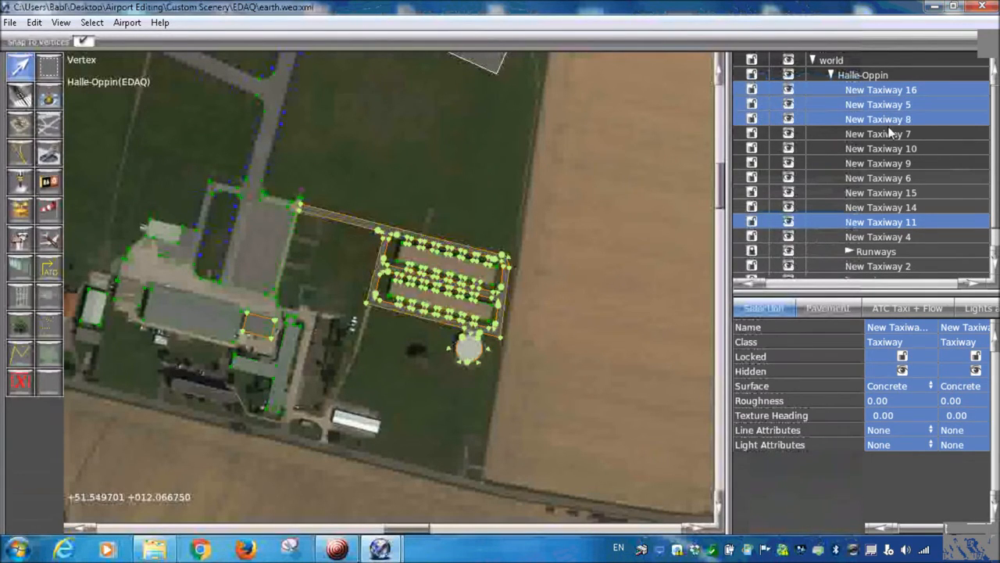
ctrl+click(888, 133)
ctrl+click(885, 148)
ctrl+click(883, 165)
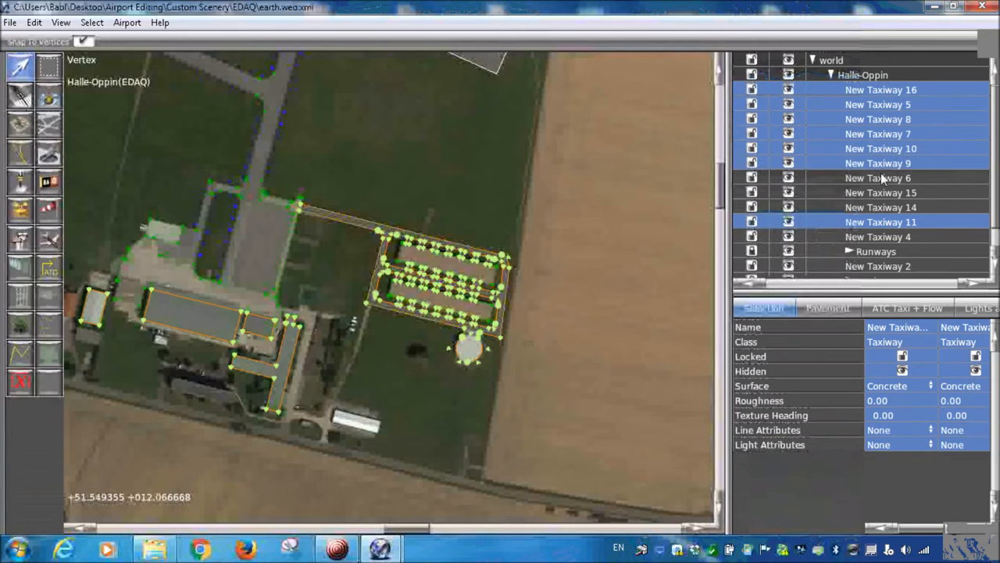
ctrl+click(881, 176)
ctrl+click(882, 192)
ctrl+click(882, 207)
ctrl+click(880, 236)
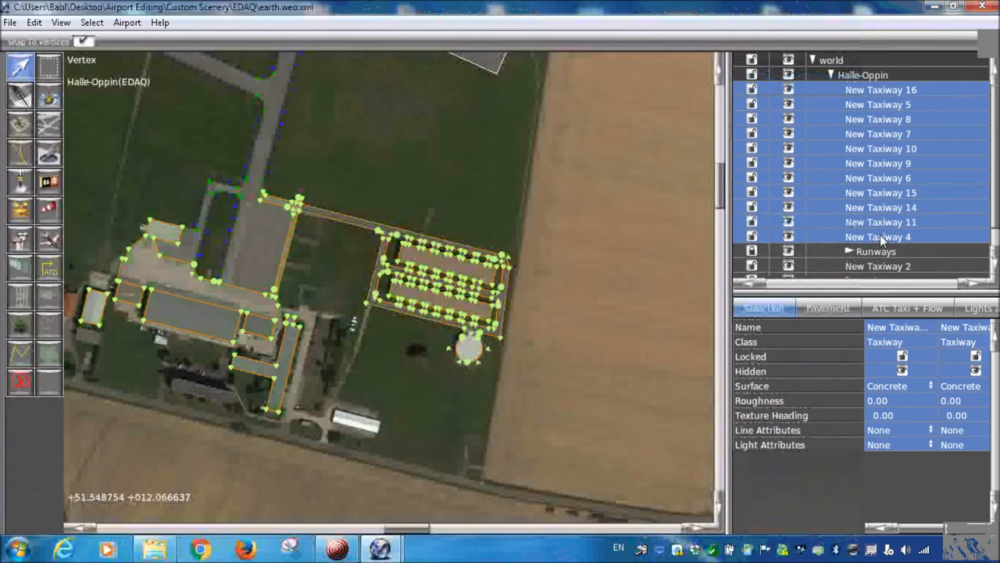
click(34, 22)
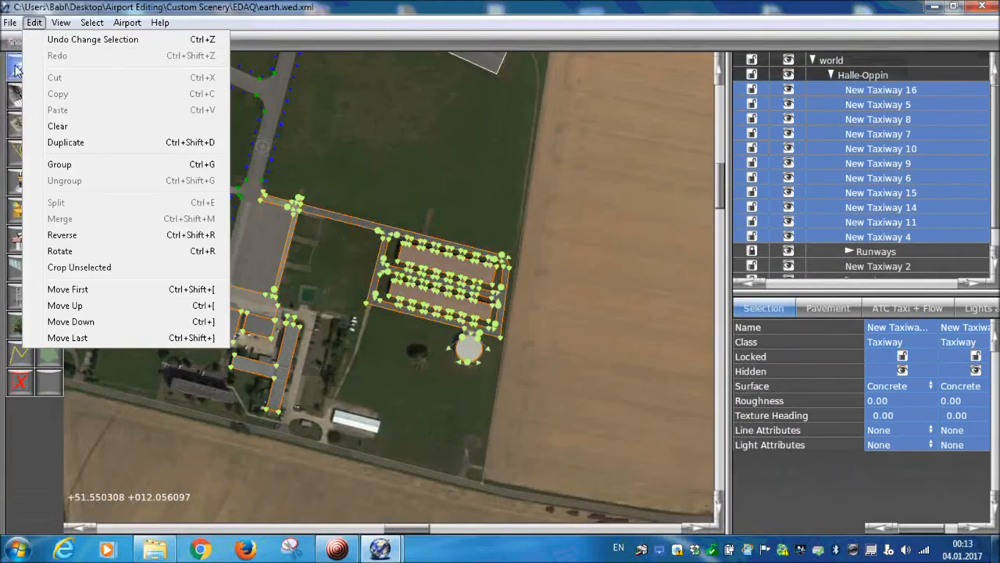
click(68, 165)
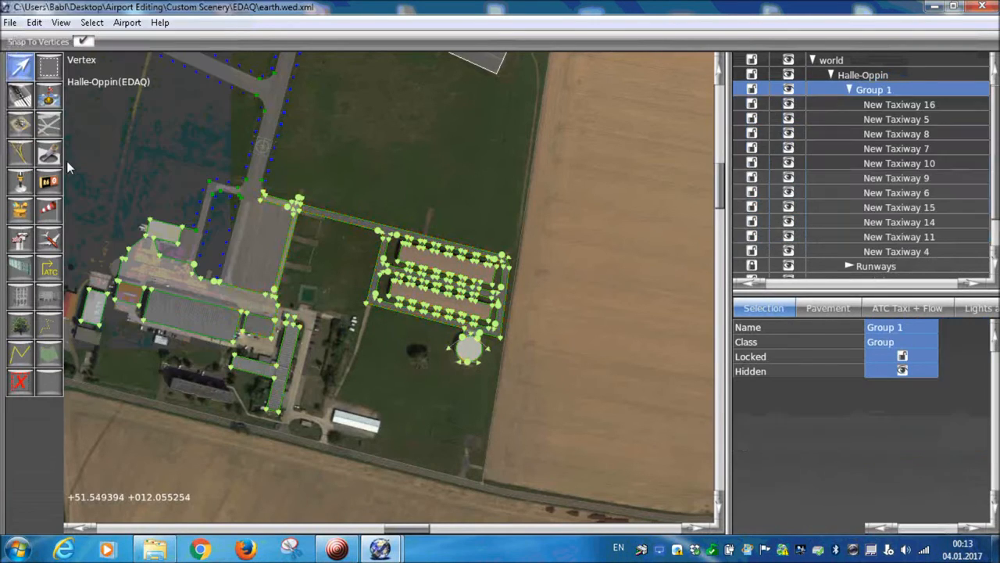
- Rename the new group as Taxiways
scroll(907, 112, down, 1)
scroll(891, 117, up, 1)
double_click(884, 91)
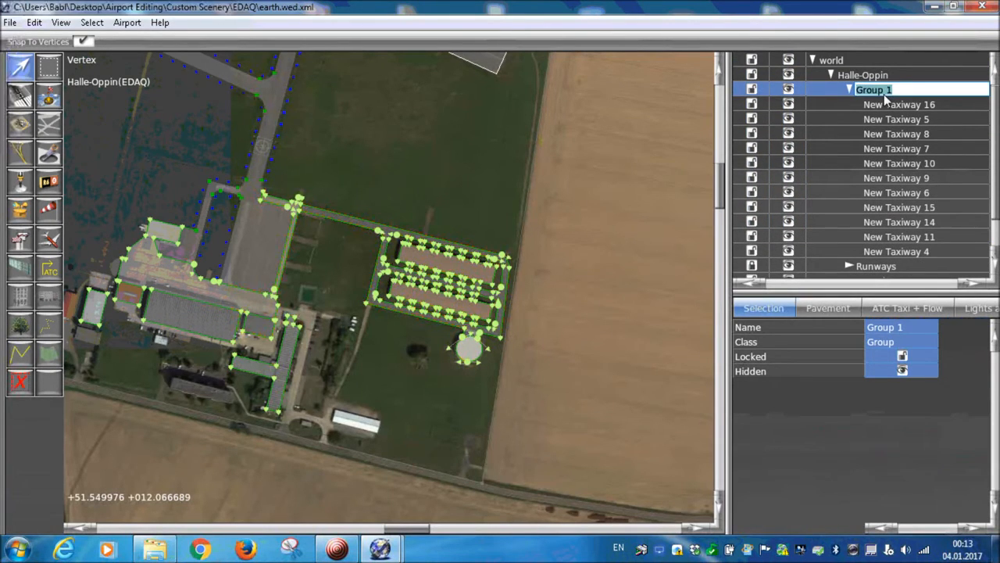
text(Taxiway)
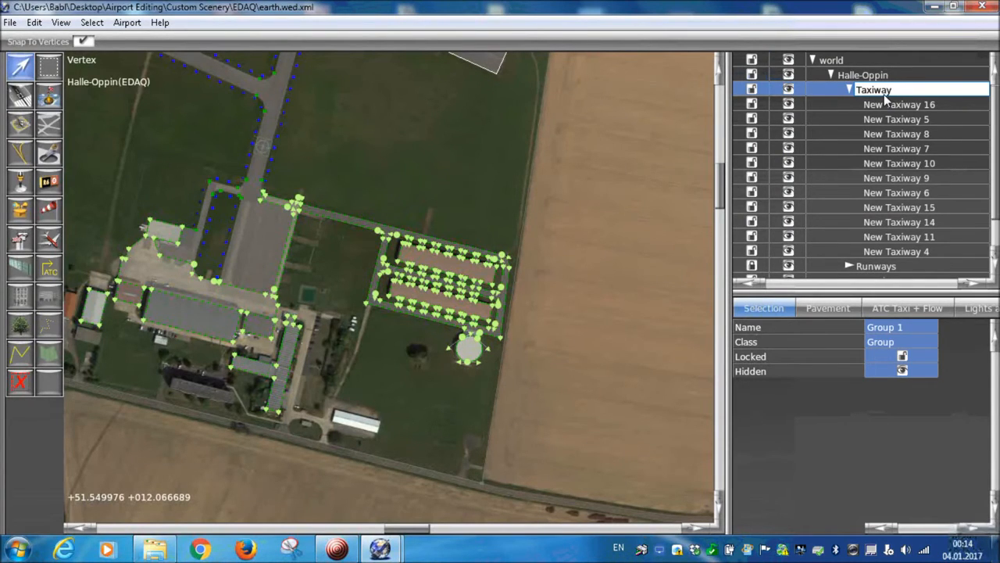
key(Return)
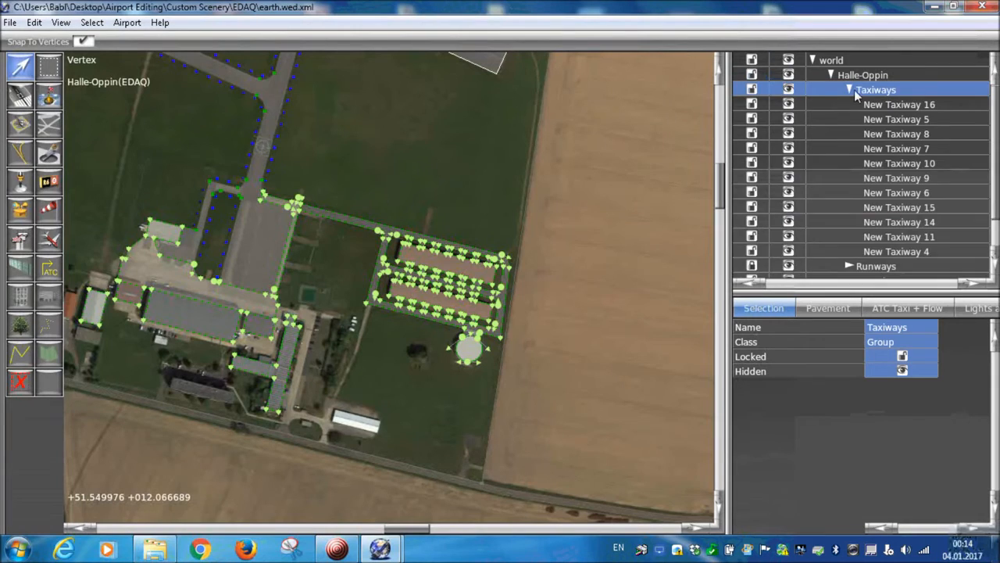
- Collapse the Taxiways group in the hierarchy and move New Taxiway 2 into it
click(849, 90)
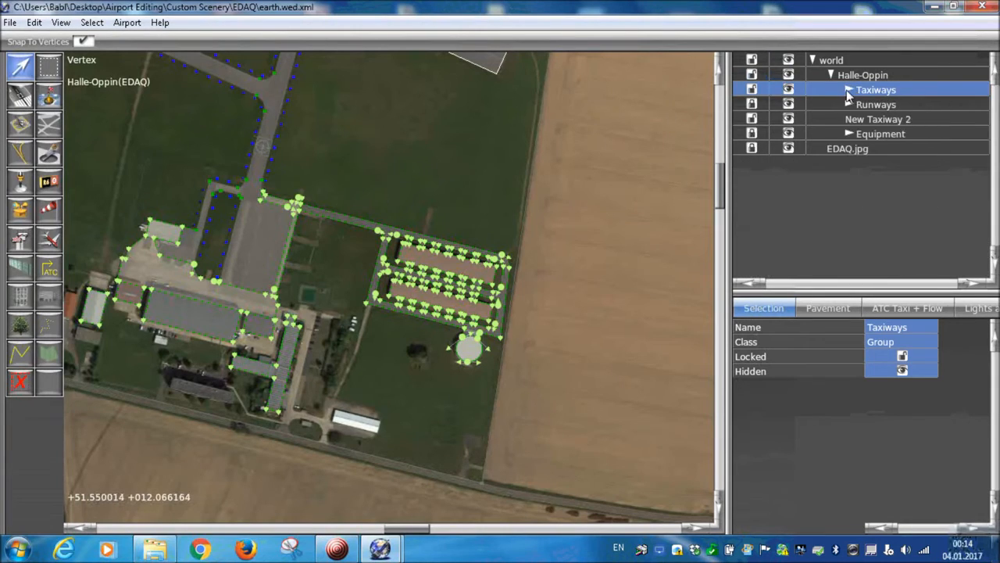
click(874, 121)
mouse_move(874, 125)
mouse_down()
mouse_move(874, 90)
mouse_move(882, 123)
mouse_up()
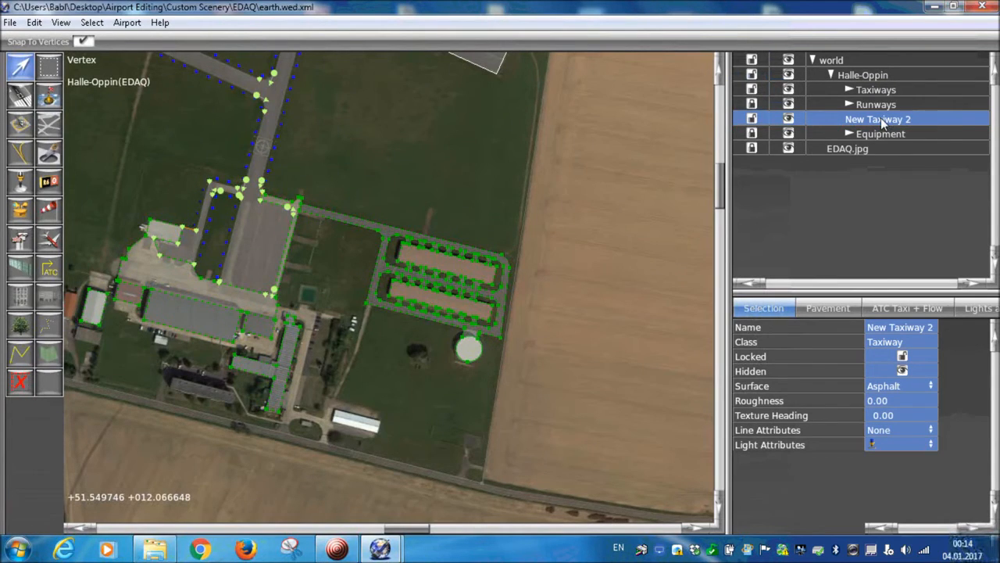
drag(882, 123, 910, 89)
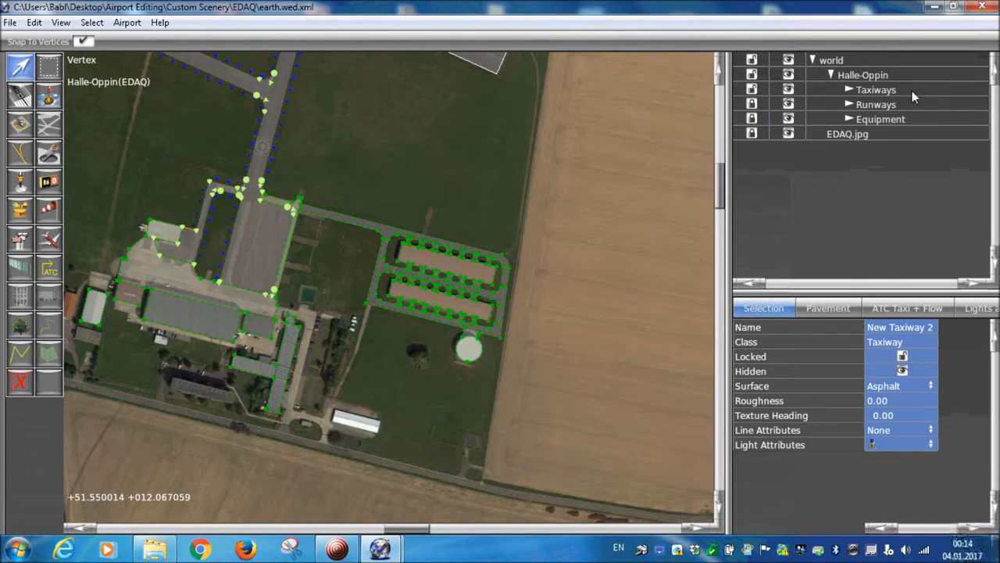
- Examine the taxiway network across the airport and the painted line at the runway's western end
scroll(613, 177, down, 5)
right_drag(345, 275, 377, 271)
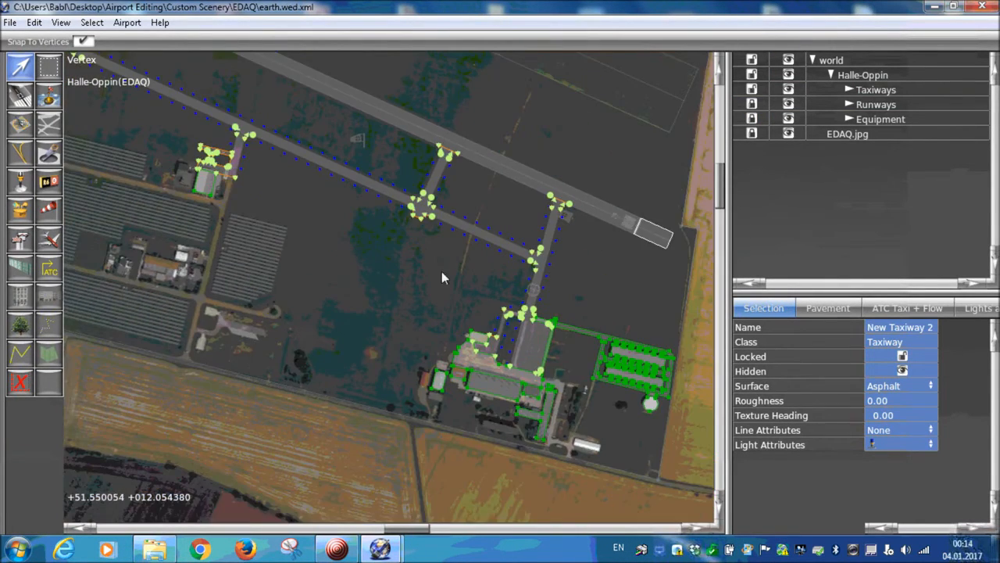
scroll(556, 307, up, 3)
right_drag(436, 230, 397, 404)
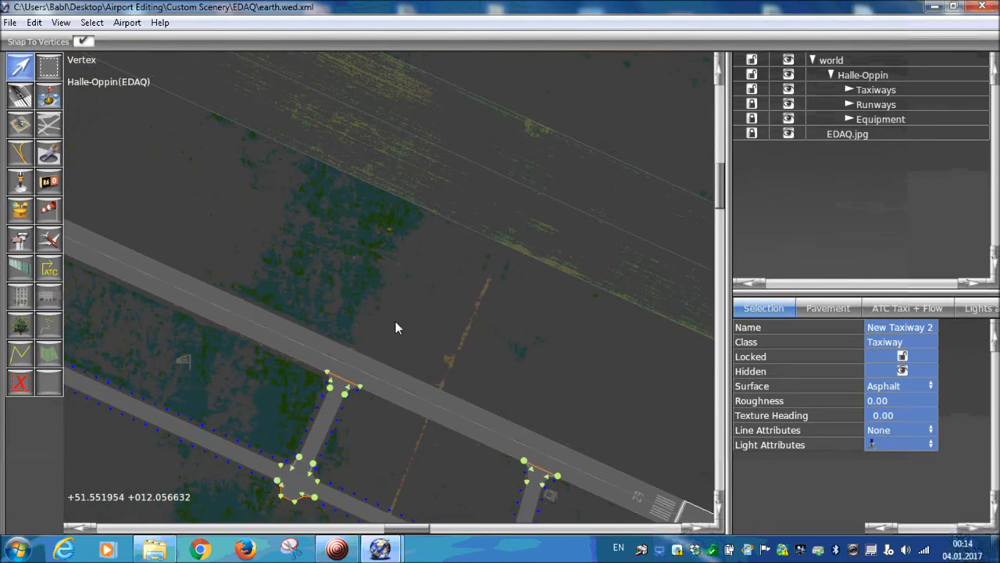
scroll(396, 321, down, 5)
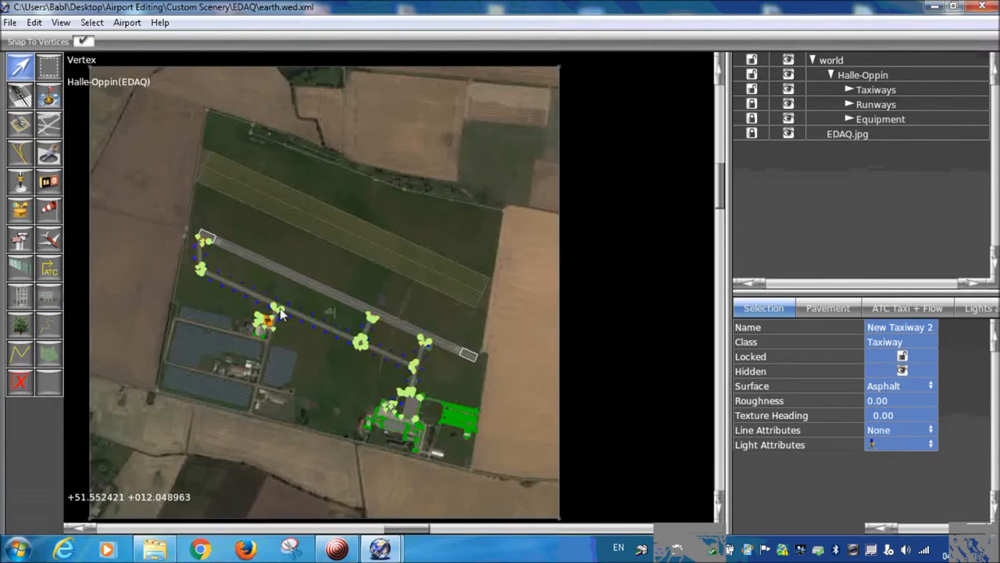
scroll(383, 277, up, 5)
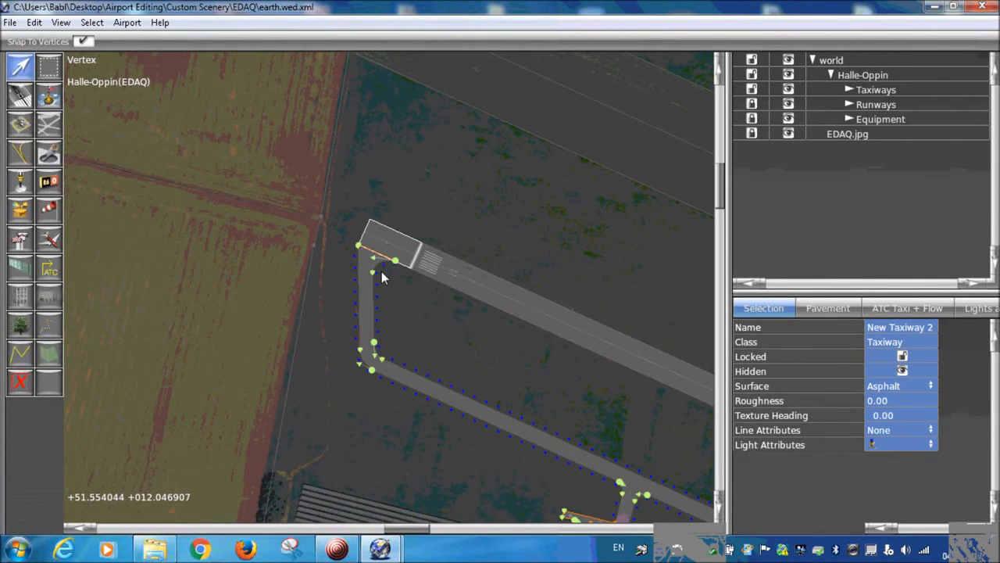
scroll(383, 277, up, 5)
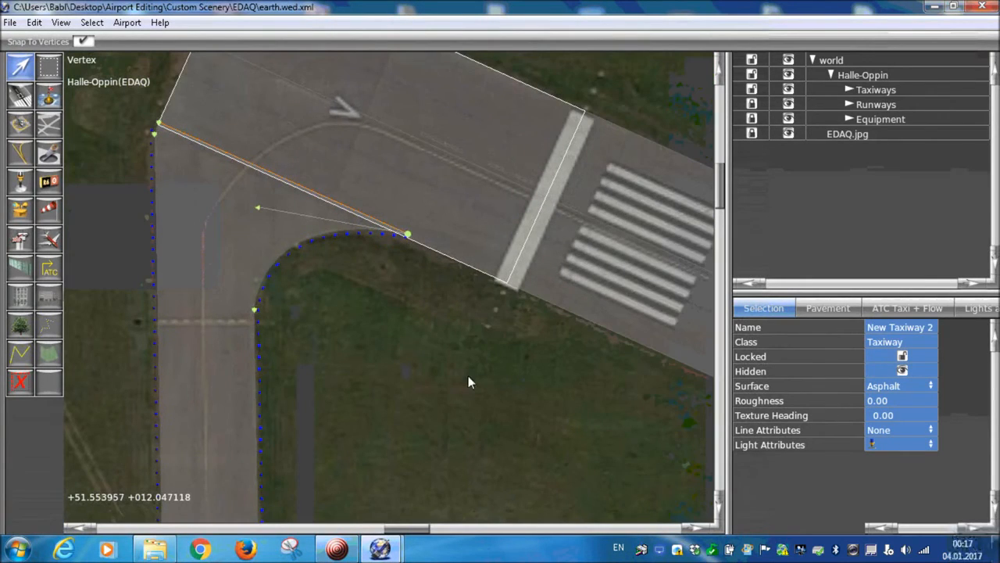
right_drag(469, 380, 323, 331)
scroll(265, 322, down, 2)
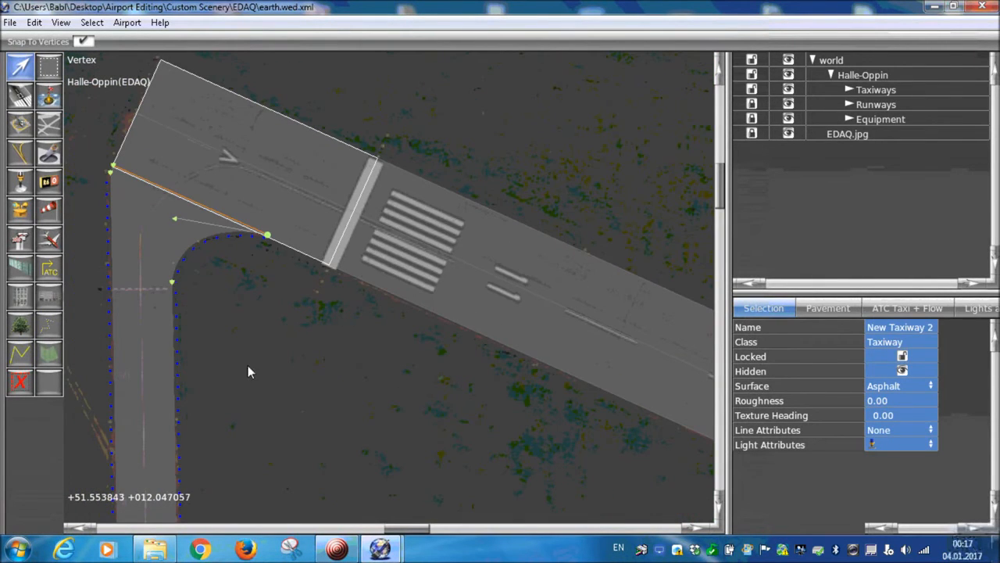
- Start a taxiline with solid yellow marking and no lights on the runway, just east of the western threshold stripes
click(23, 163)
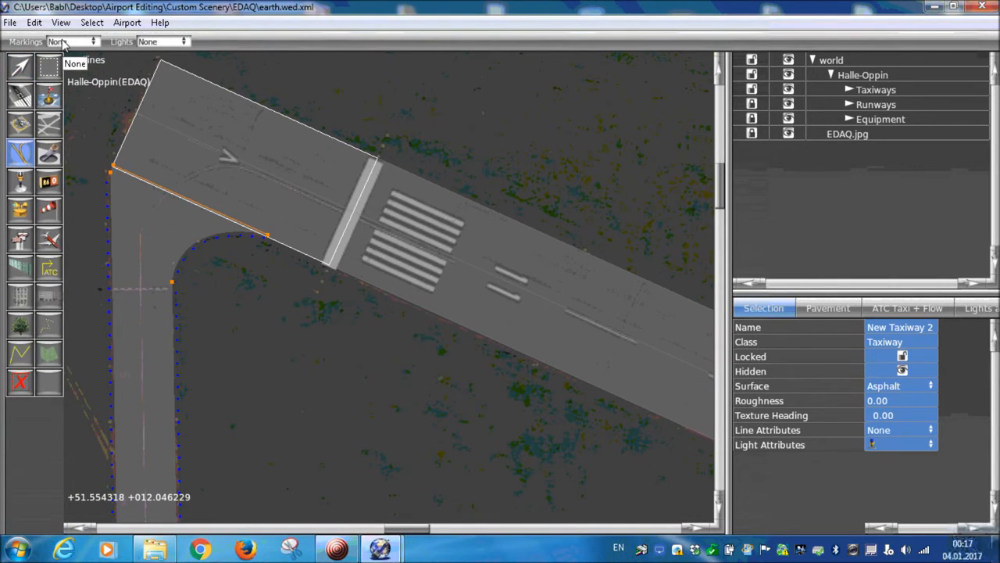
click(164, 43)
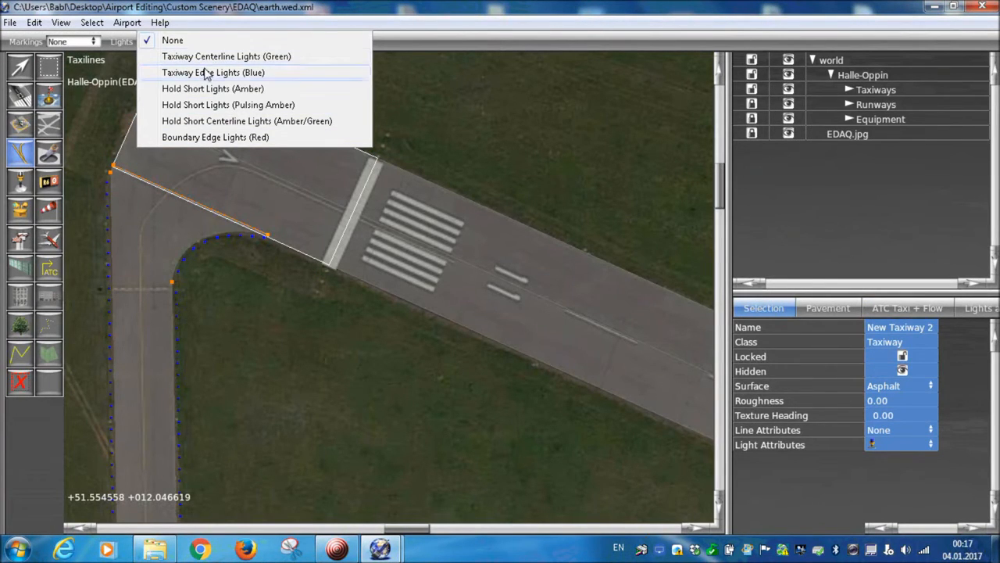
click(195, 47)
scroll(132, 229, up, 6)
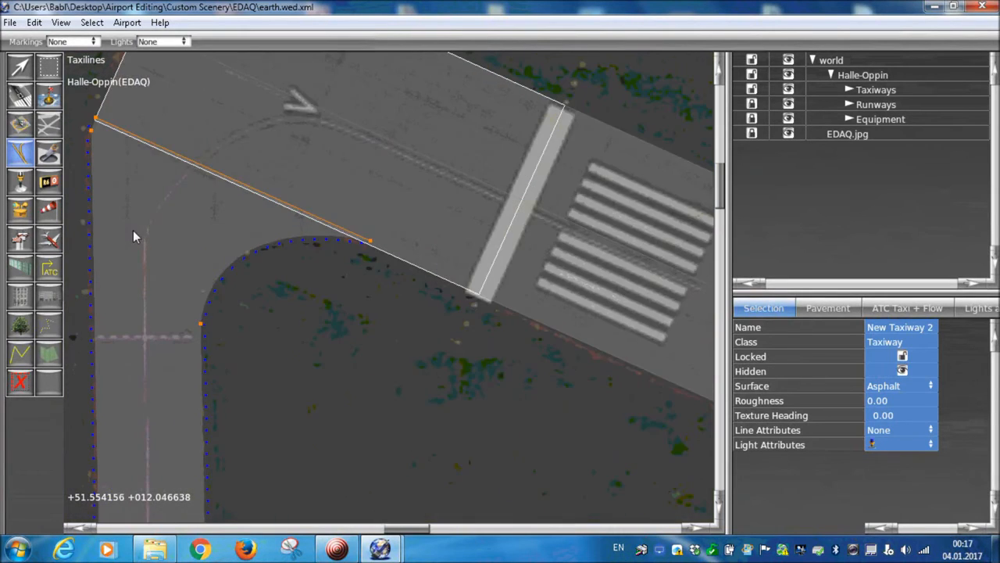
scroll(133, 230, down, 7)
right_drag(161, 206, 195, 275)
scroll(188, 297, up, 5)
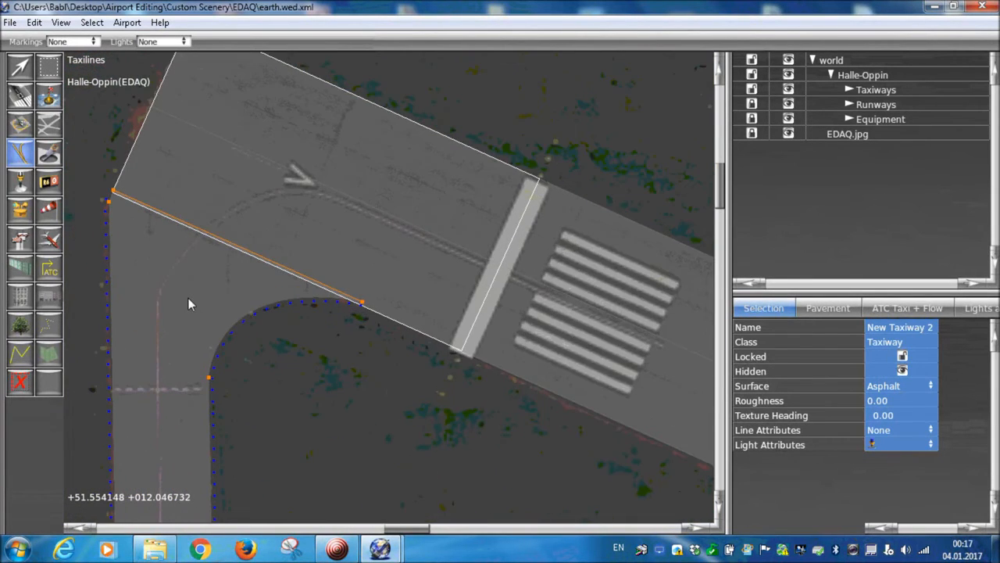
right_drag(180, 283, 177, 259)
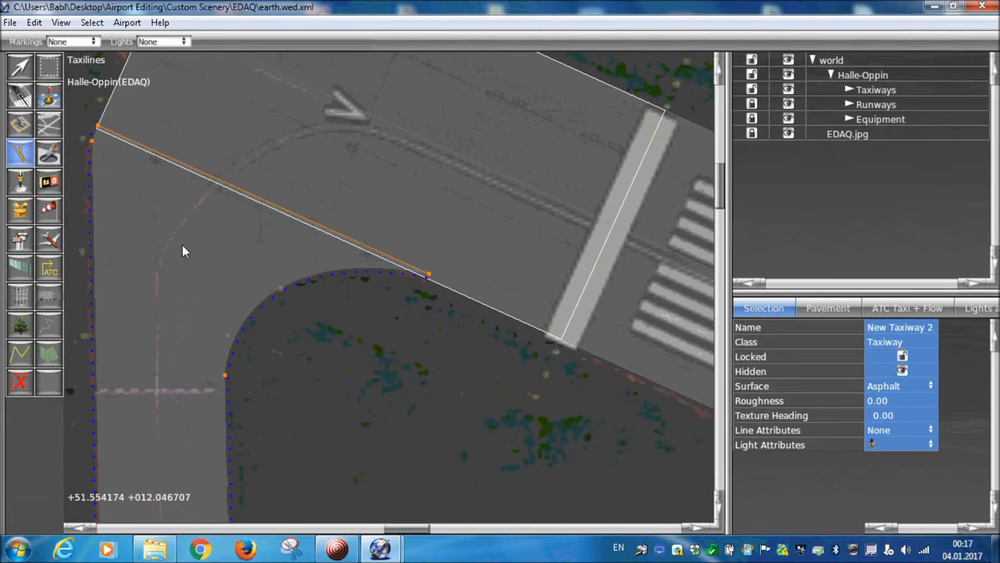
scroll(197, 243, down, 3)
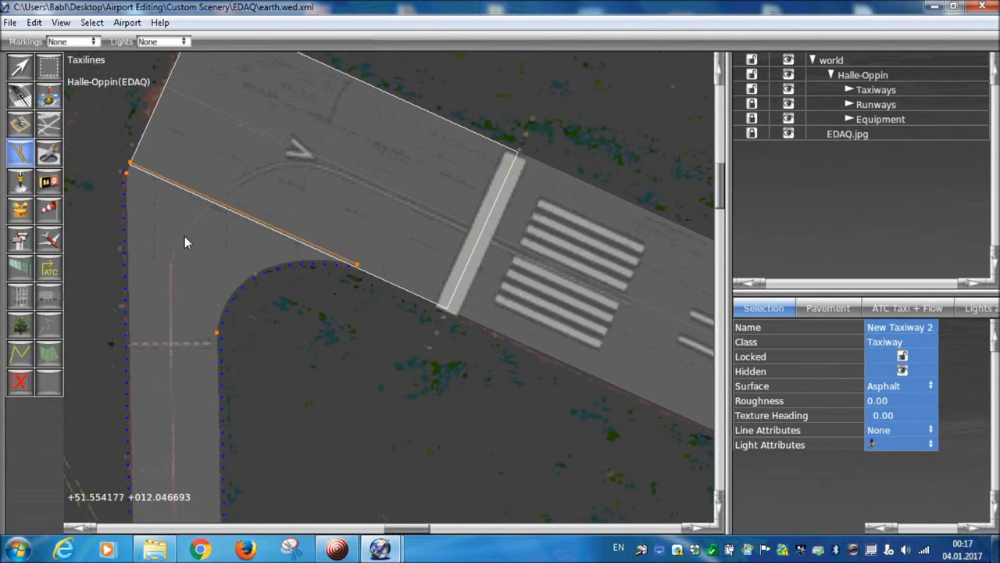
scroll(223, 219, up, 1)
scroll(367, 261, down, 2)
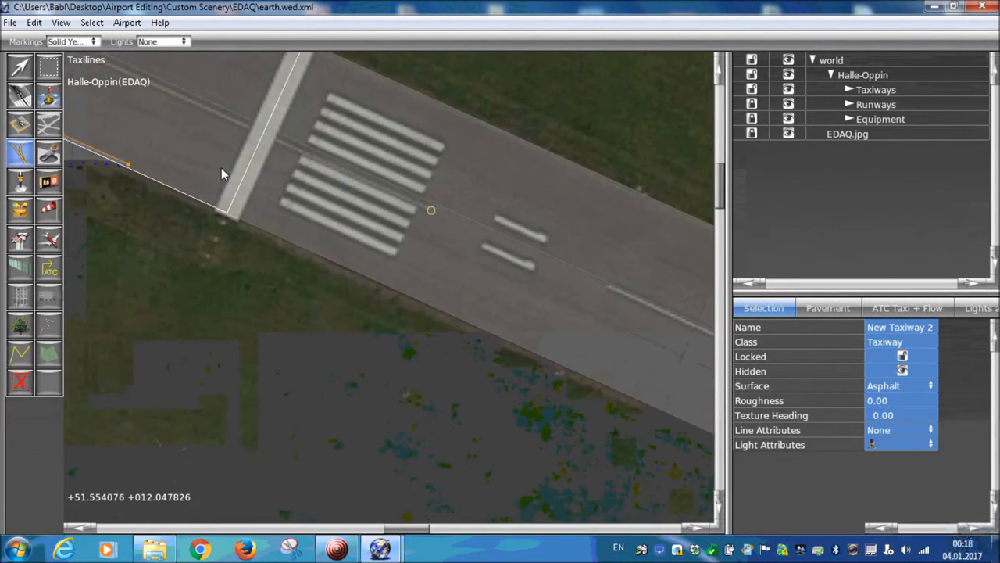
- Trace the taxiline west along the runway's painted line and around the curve onto the western taxiway, placing three vertices
right_drag(221, 167, 424, 310)
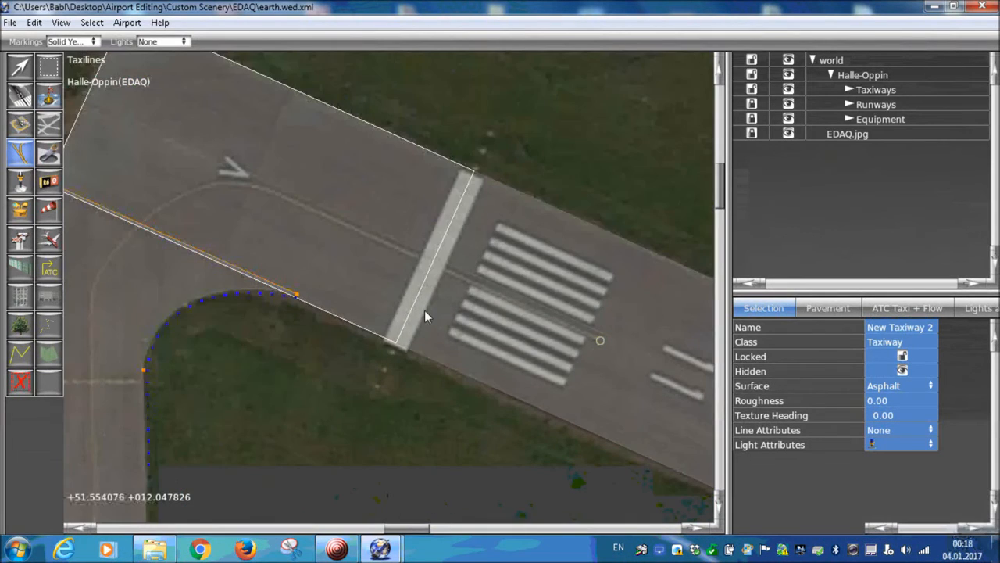
scroll(302, 201, up, 2)
click(304, 199)
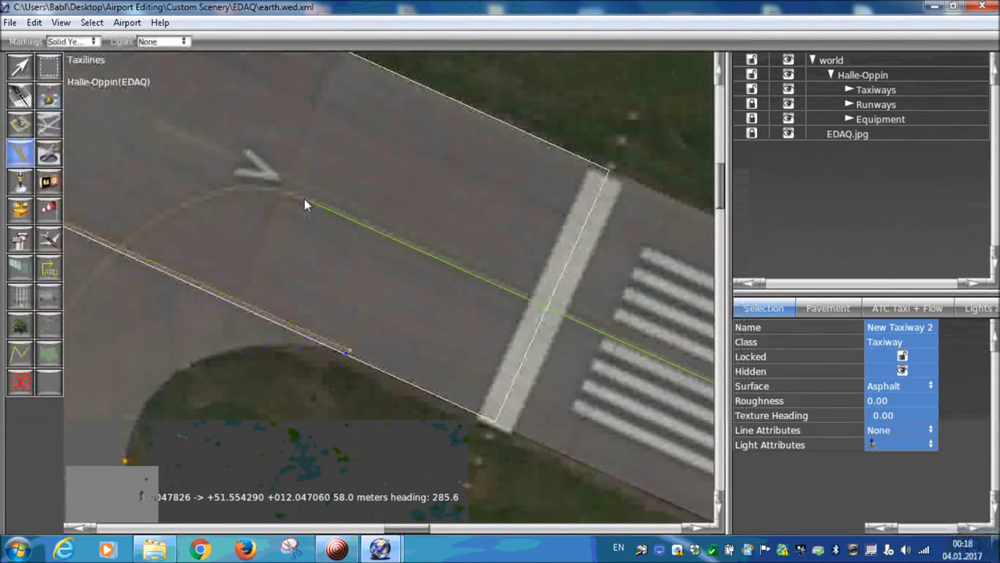
click(205, 197)
scroll(196, 211, down, 3)
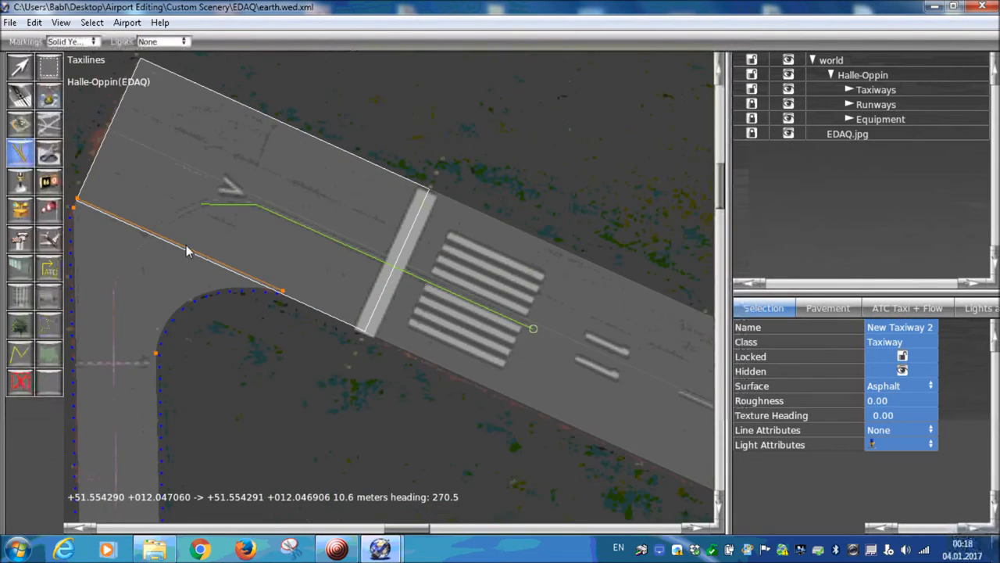
scroll(144, 218, up, 2)
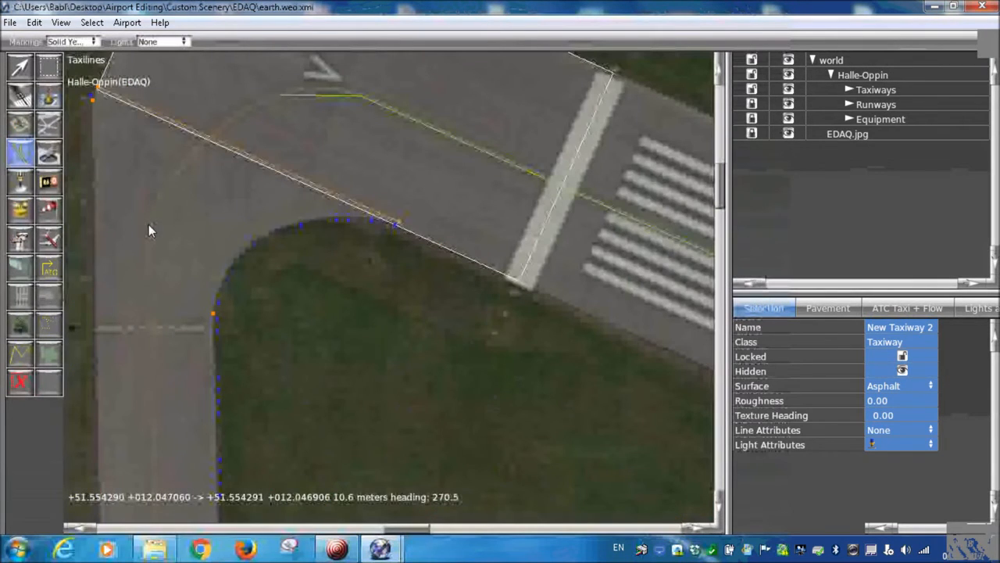
click(151, 223)
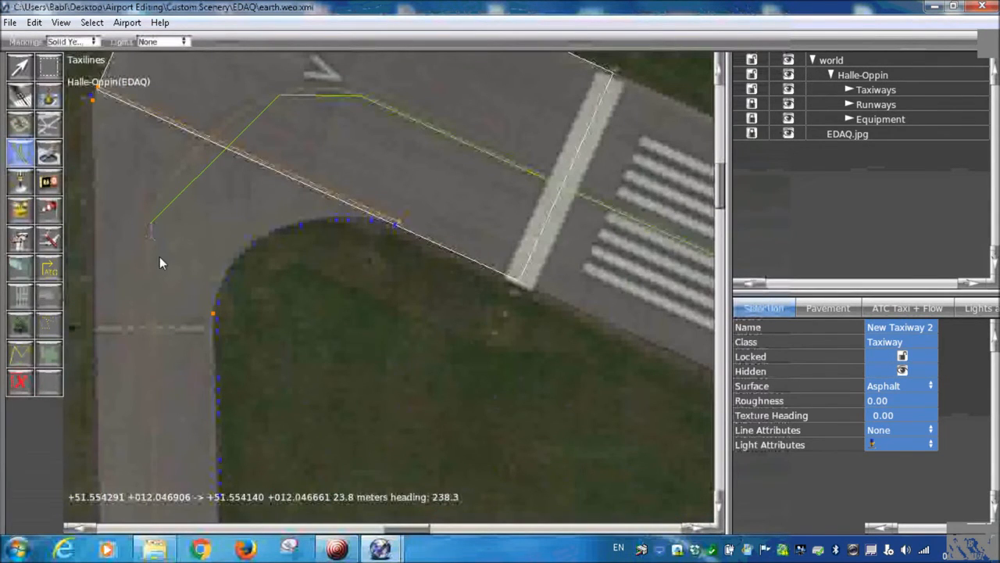
- Continue the taxiline south along the western taxiway's centerline and around the bend towards the southeast
scroll(159, 258, down, 1)
scroll(169, 319, down, 3)
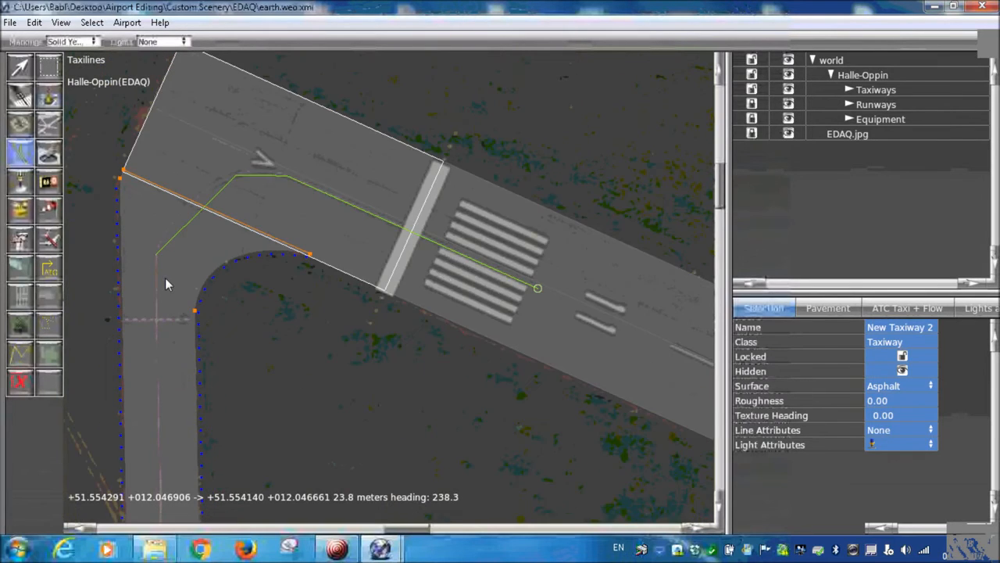
right_drag(168, 492, 185, 277)
scroll(186, 319, up, 5)
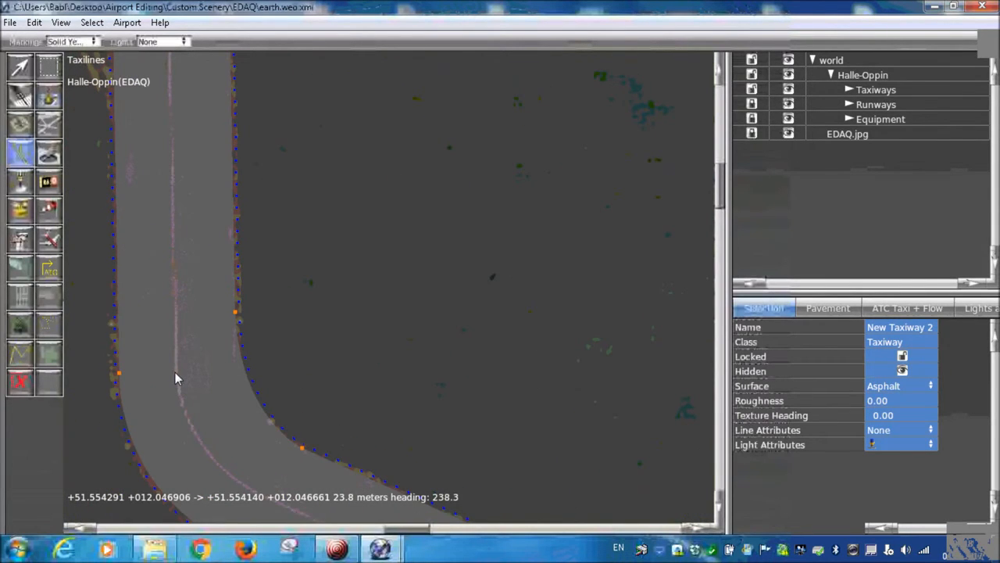
click(175, 370)
scroll(183, 375, down, 3)
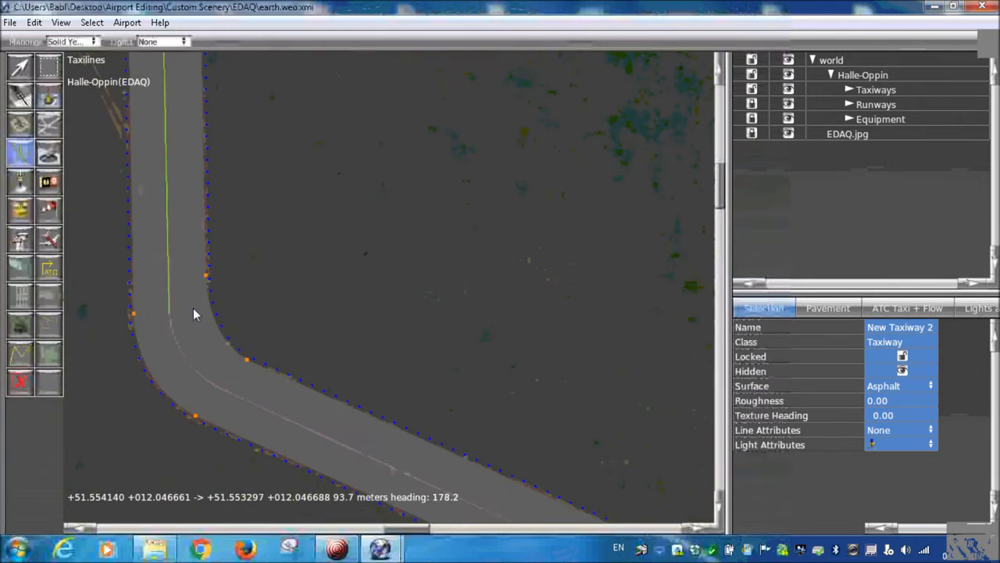
scroll(216, 340, up, 1)
click(212, 332)
scroll(246, 338, down, 3)
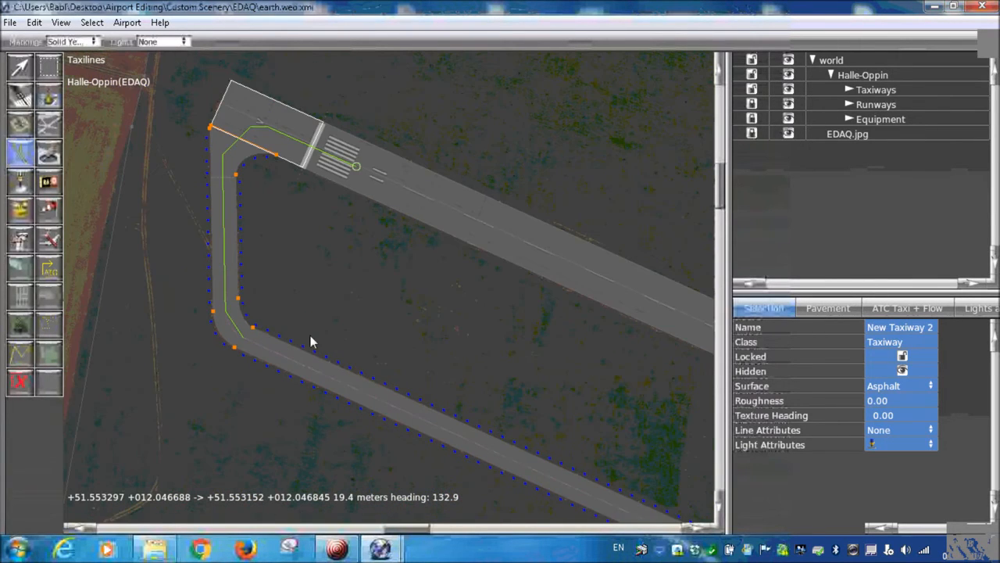
- Extend the taxiline southeast to where the hangar branch's painted curve splits off, and remove the extra vertex placed beyond it
right_drag(349, 336, 350, 315)
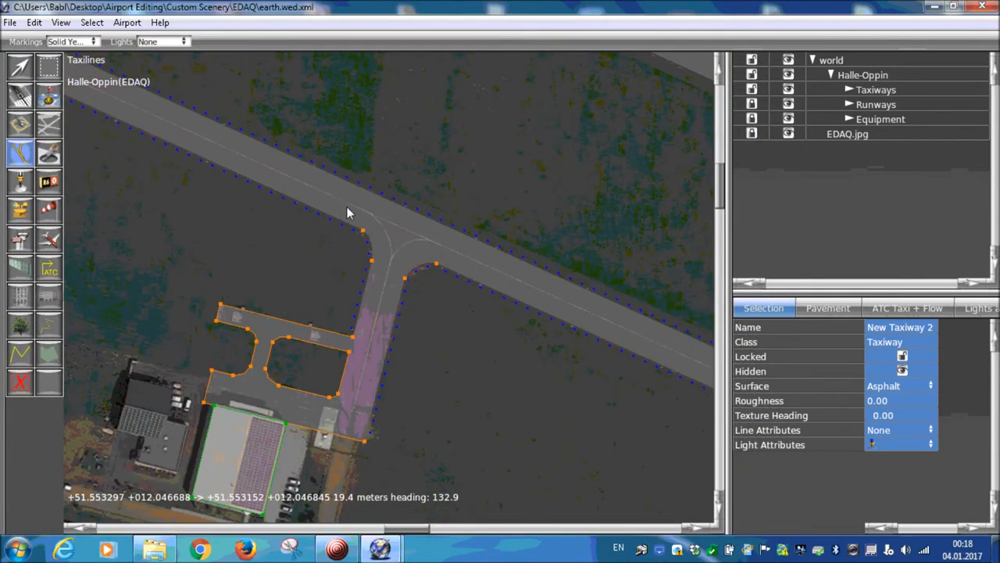
scroll(377, 214, up, 2)
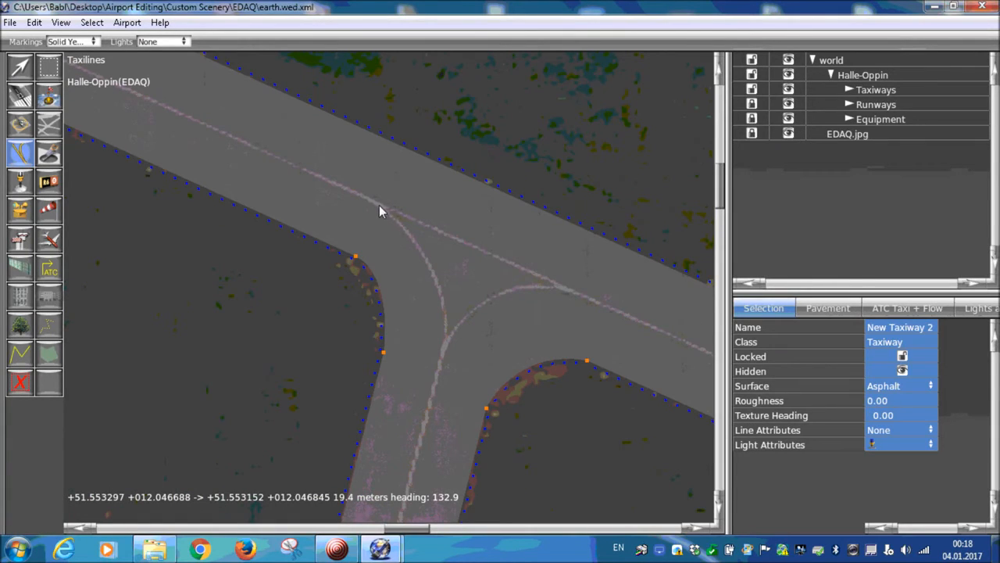
click(380, 205)
click(567, 291)
key(BackSpace)
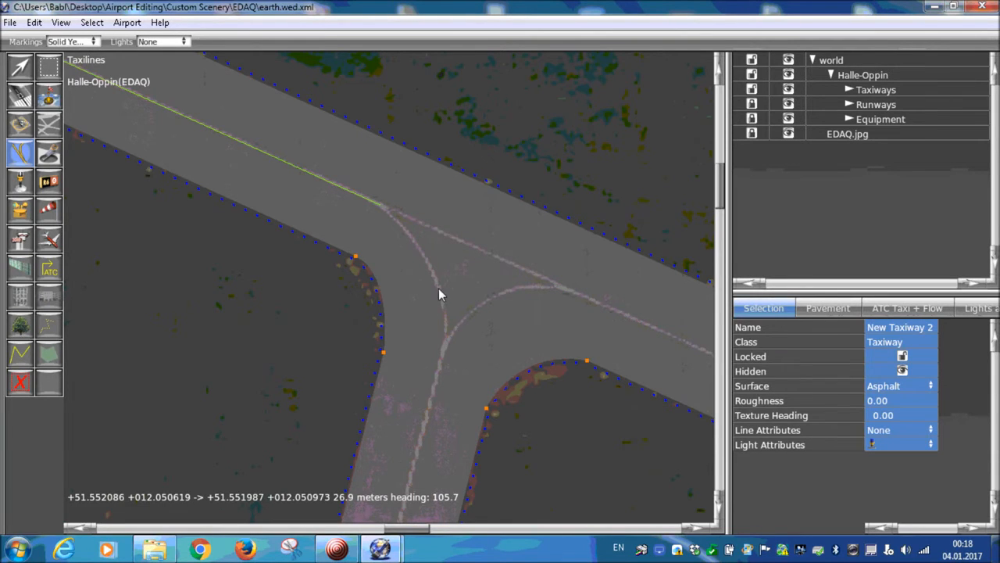
- Continue the taxiline southeast along the main taxiway towards the junction with the next runway connector
scroll(436, 286, down, 9)
right_drag(691, 355, 479, 287)
scroll(479, 287, up, 3)
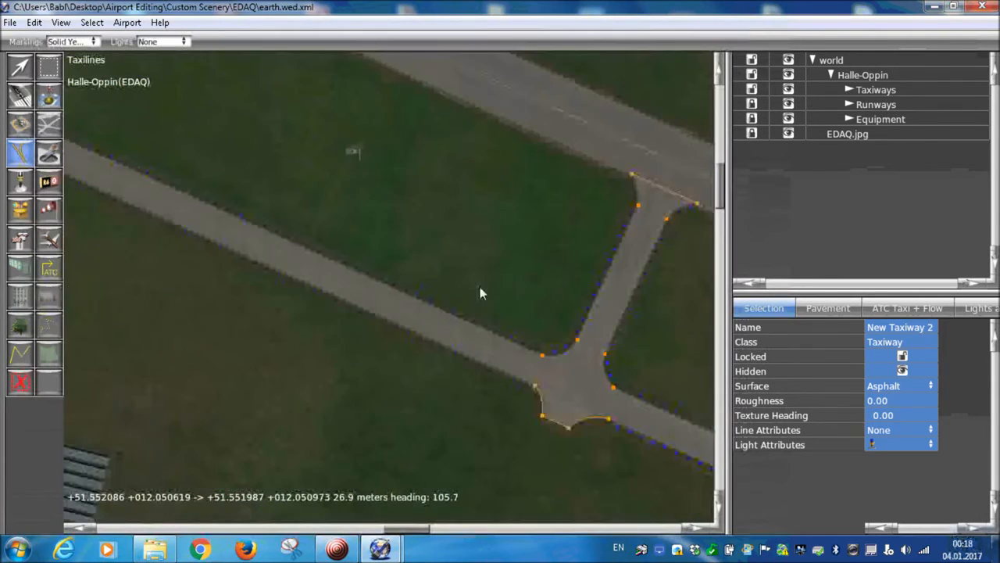
- Continue the solid yellow taxi line along the diagonal taxiway to its eastern junction and finish it with a 22.7 m turn towards the runway
scroll(515, 356, up, 3)
right_drag(681, 439, 161, 184)
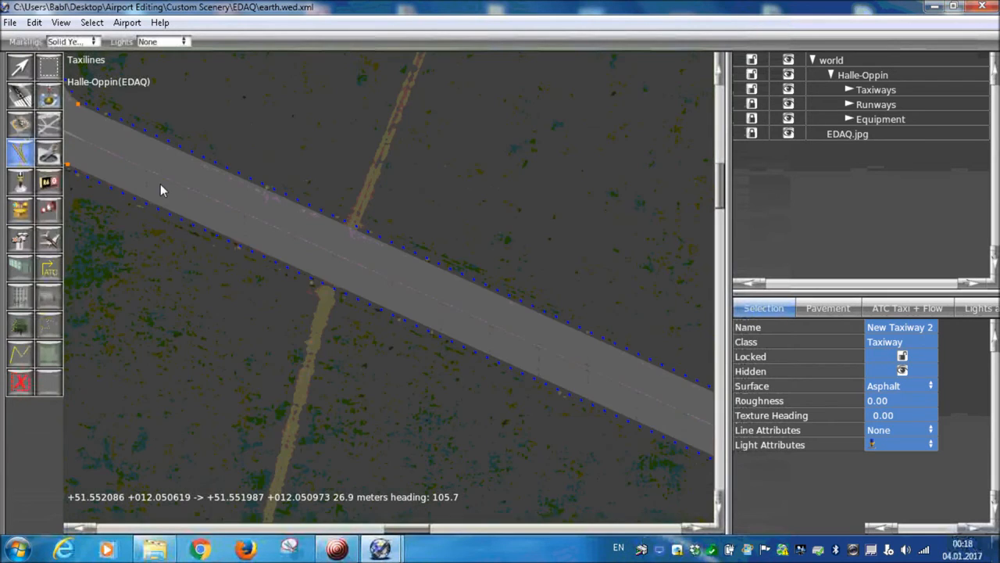
right_drag(494, 380, 421, 352)
right_drag(588, 427, 428, 300)
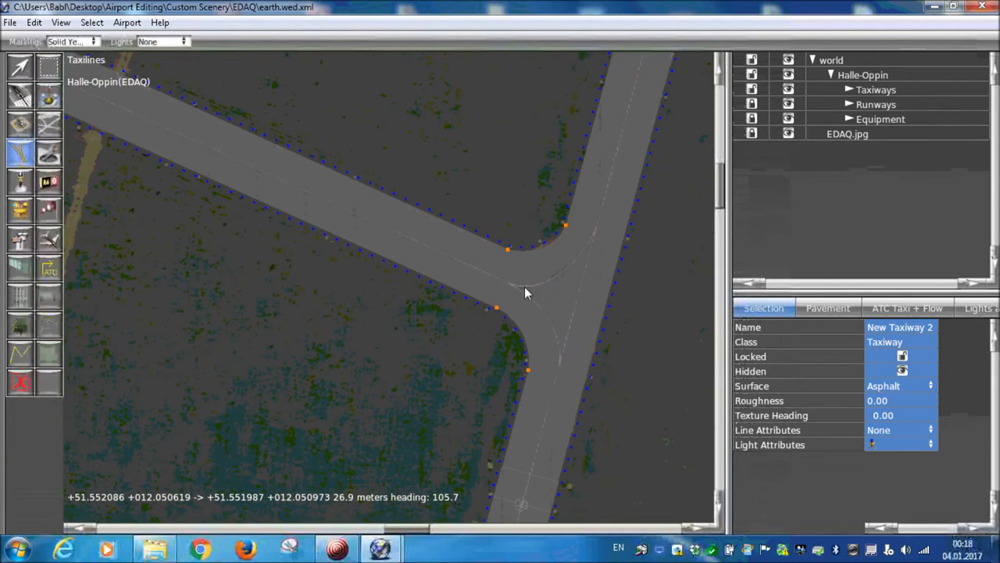
scroll(515, 287, up, 3)
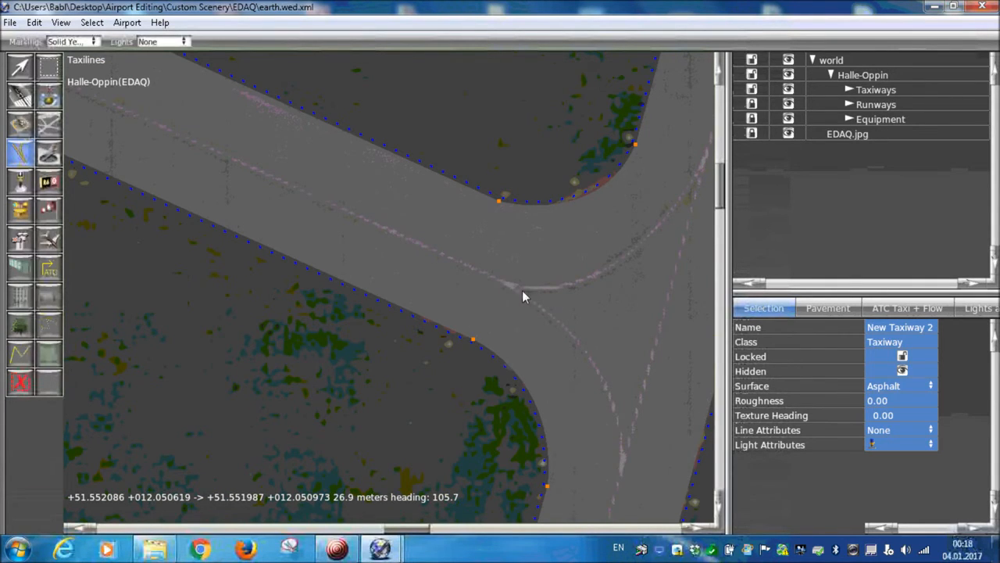
scroll(519, 291, up, 2)
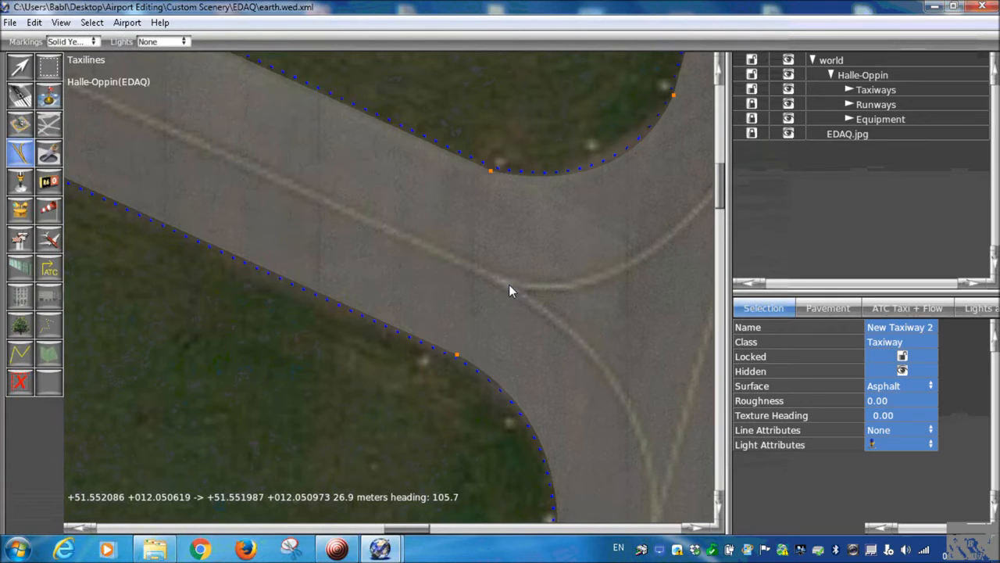
click(510, 284)
scroll(454, 332, up, 2)
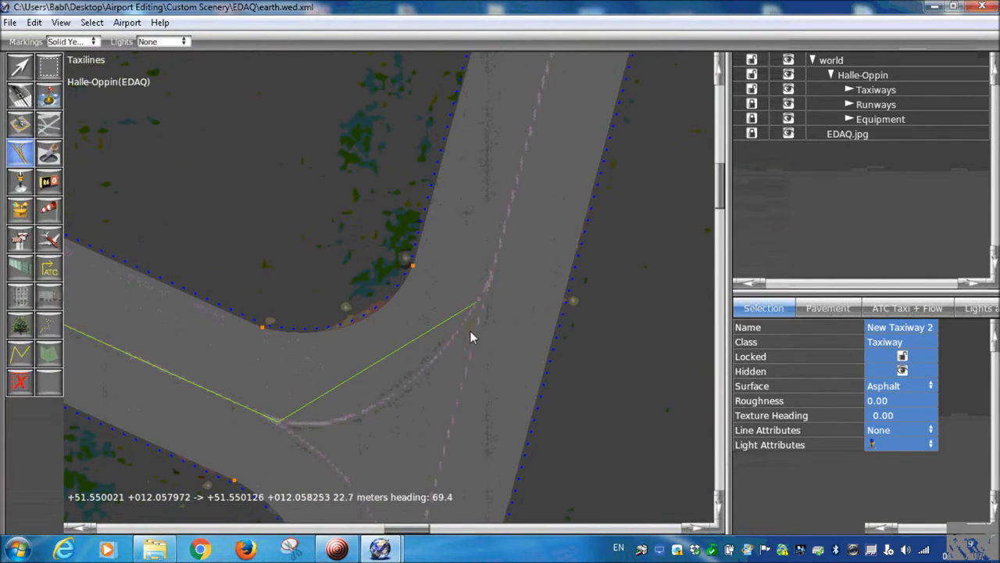
key(Return)
- Begin a new yellow taxi line on the runway centreline and turn it about 19.4 m into the connector near runway end 29
scroll(470, 330, down, 7)
scroll(475, 203, down, 2)
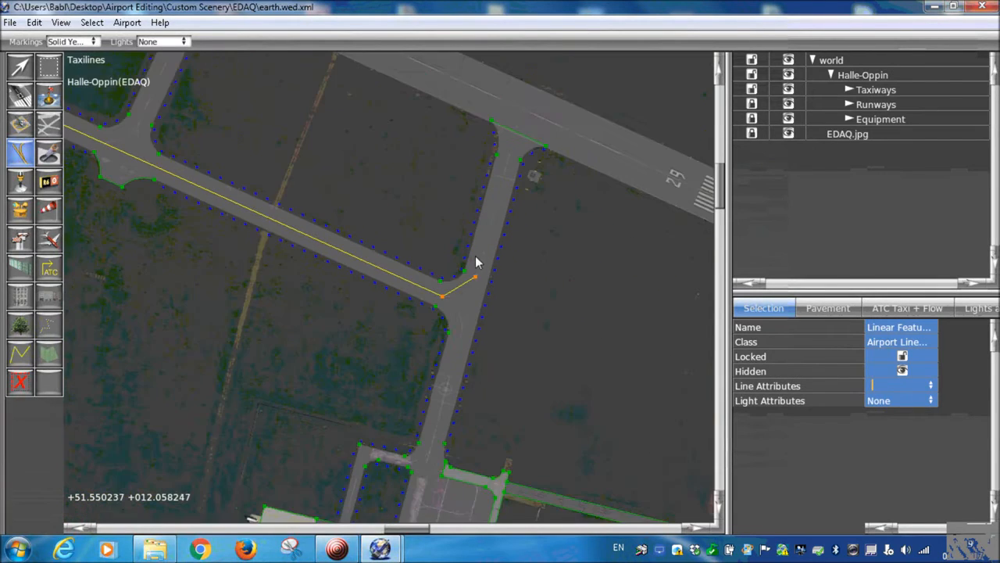
scroll(425, 268, up, 6)
scroll(300, 219, up, 2)
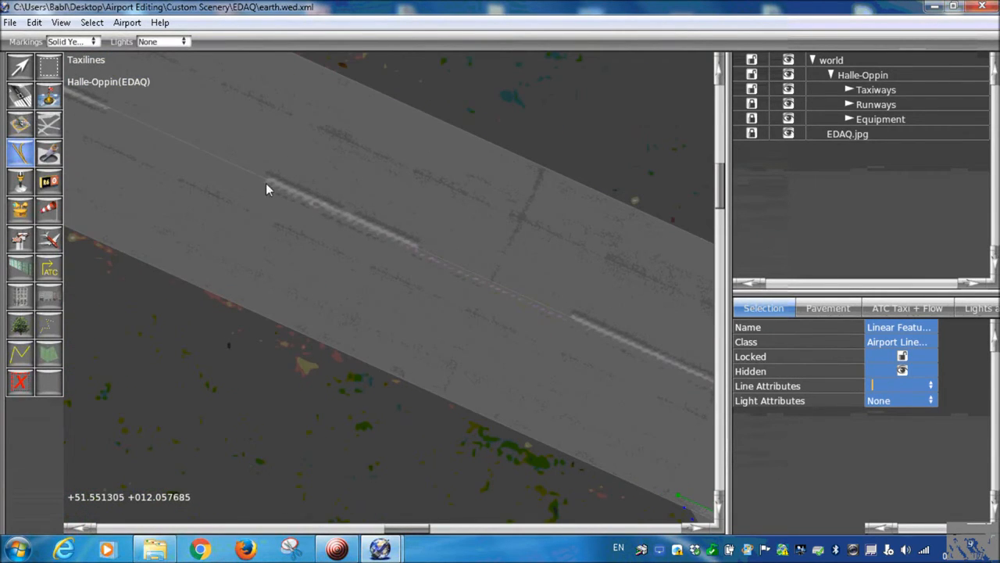
scroll(386, 276, down, 2)
scroll(367, 243, up, 2)
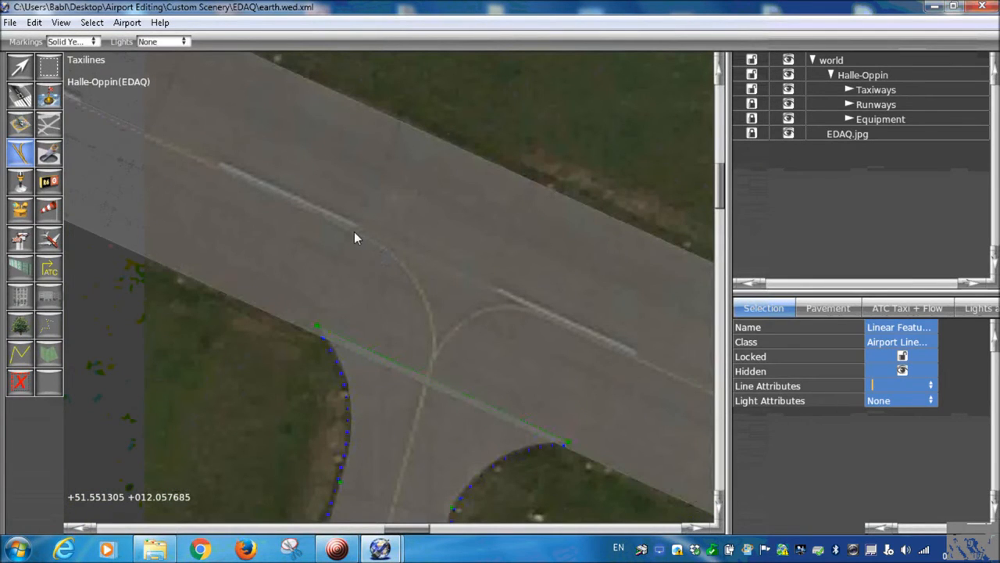
click(357, 231)
click(433, 358)
- Extend the taxi line about 293 m down the connector and along the apron's western side to its southwest corner
right_drag(422, 410, 493, 159)
right_drag(401, 424, 481, 190)
scroll(481, 190, down, 3)
right_drag(446, 347, 466, 206)
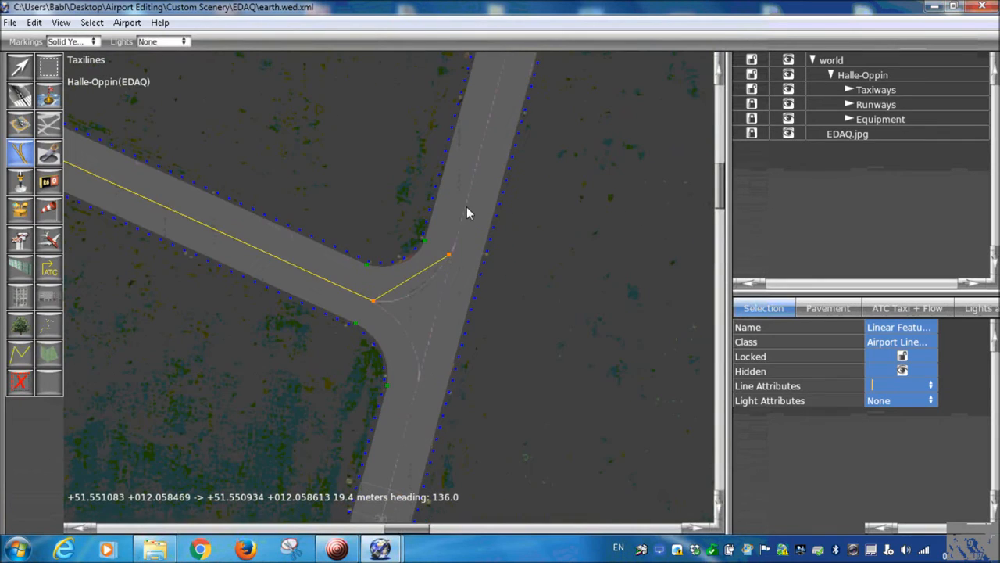
right_drag(367, 485, 393, 257)
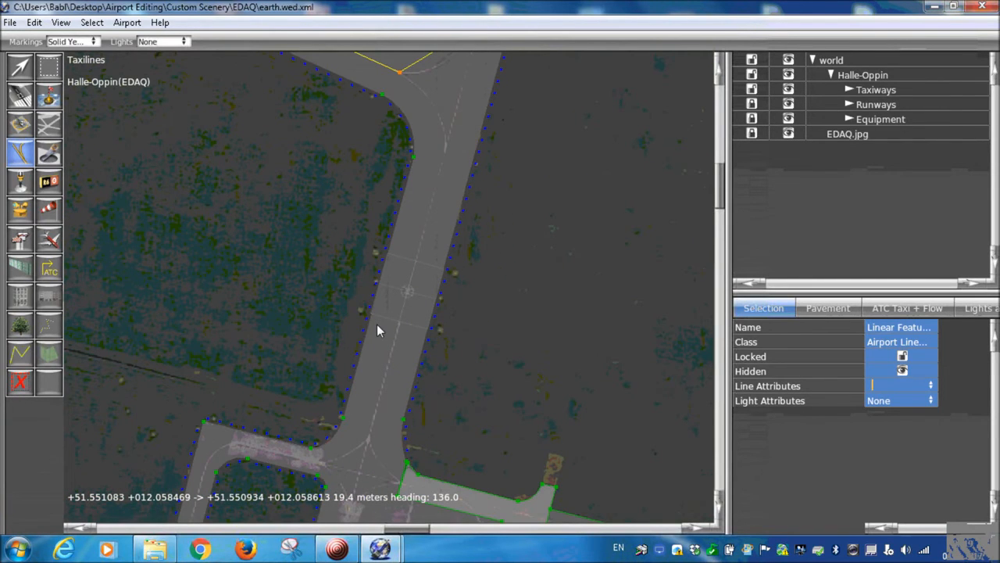
scroll(377, 324, up, 5)
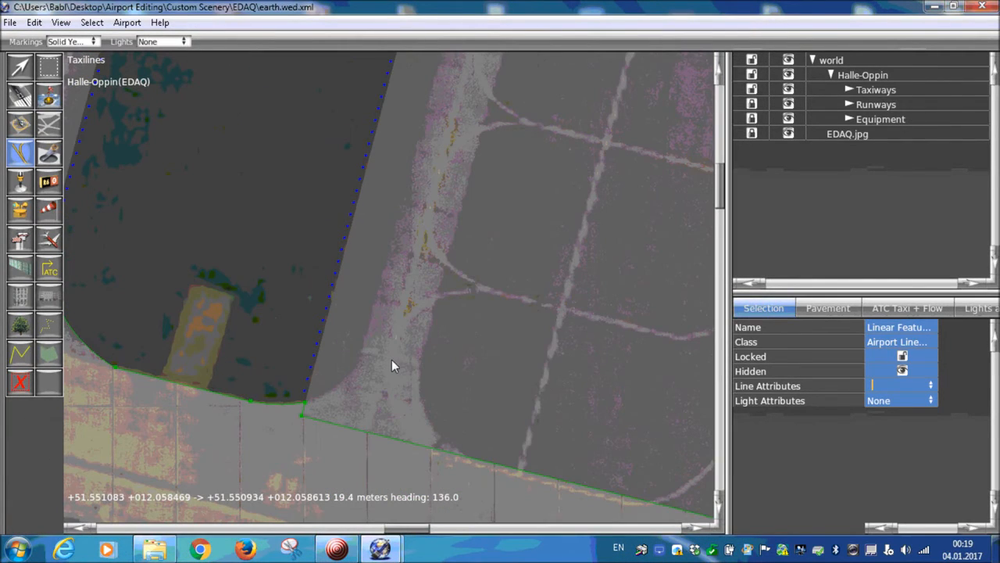
click(389, 359)
- Trace the line around the apron's south end with segments of about 10.4 m, 19.5 m and 11 m
right_drag(443, 463, 443, 353)
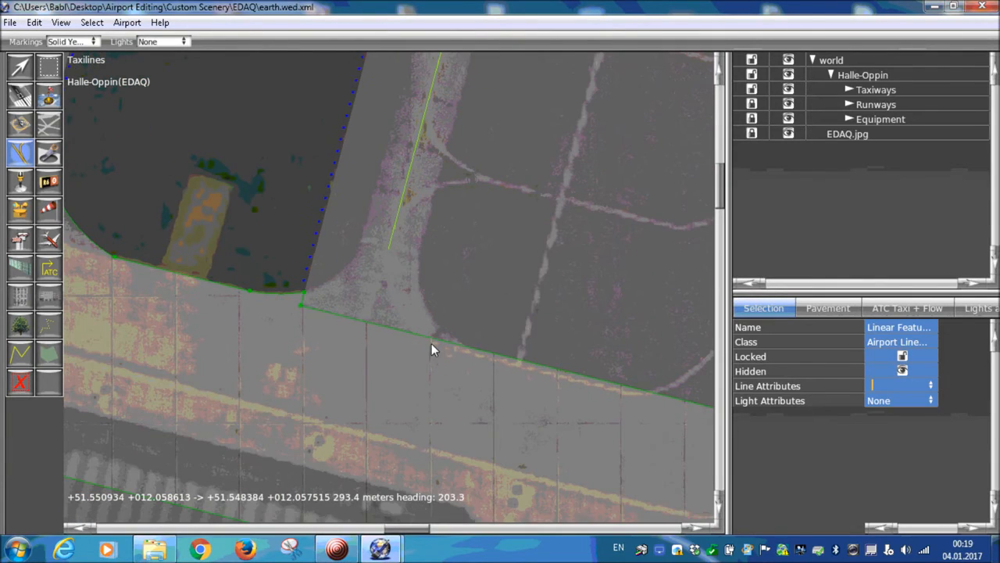
click(435, 345)
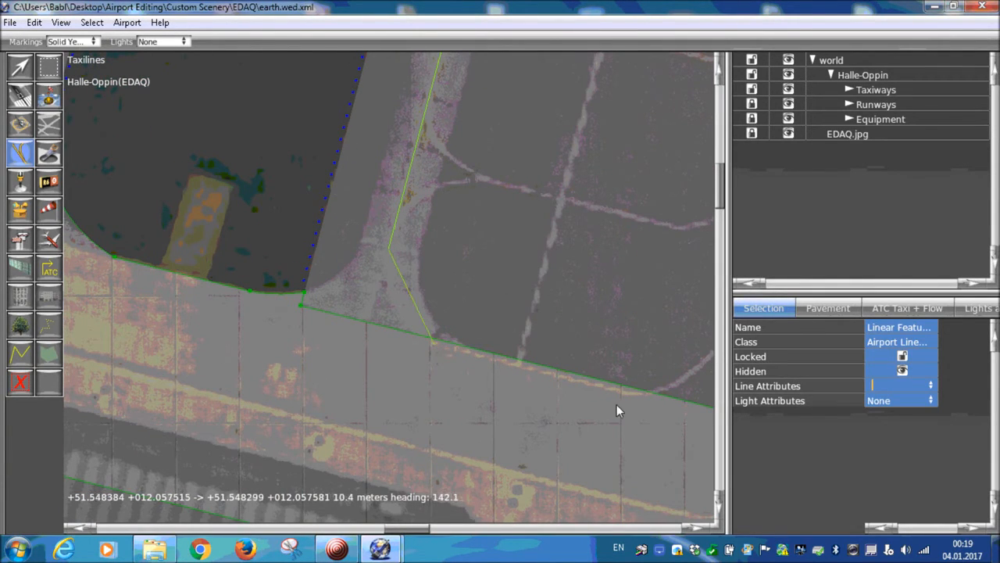
click(628, 399)
right_drag(627, 399, 476, 416)
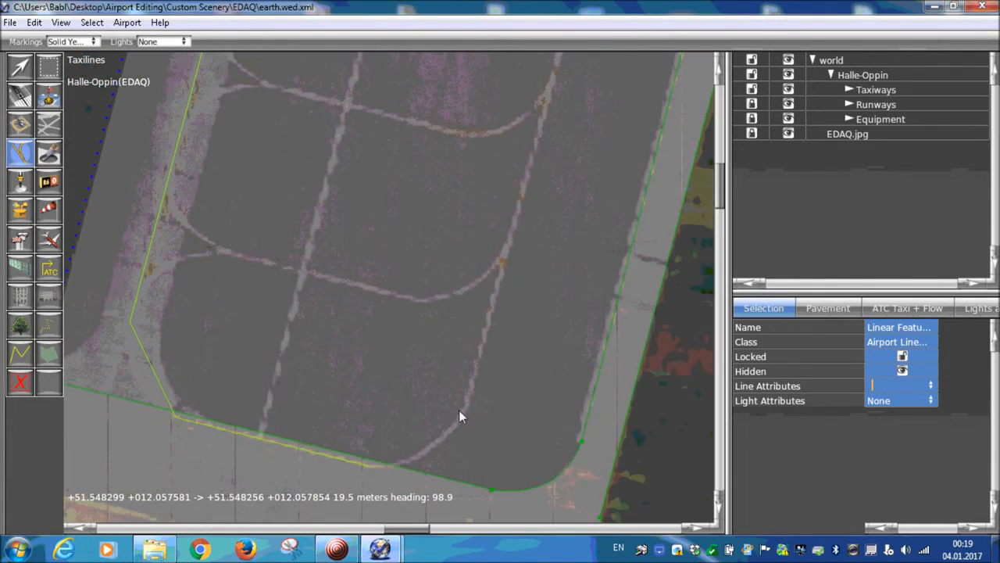
click(465, 410)
- Run the line about 76 m up the apron's eastern side, turn it 8.3 m onto the crossing taxiway and finish it
right_drag(496, 234, 475, 376)
right_drag(525, 163, 504, 266)
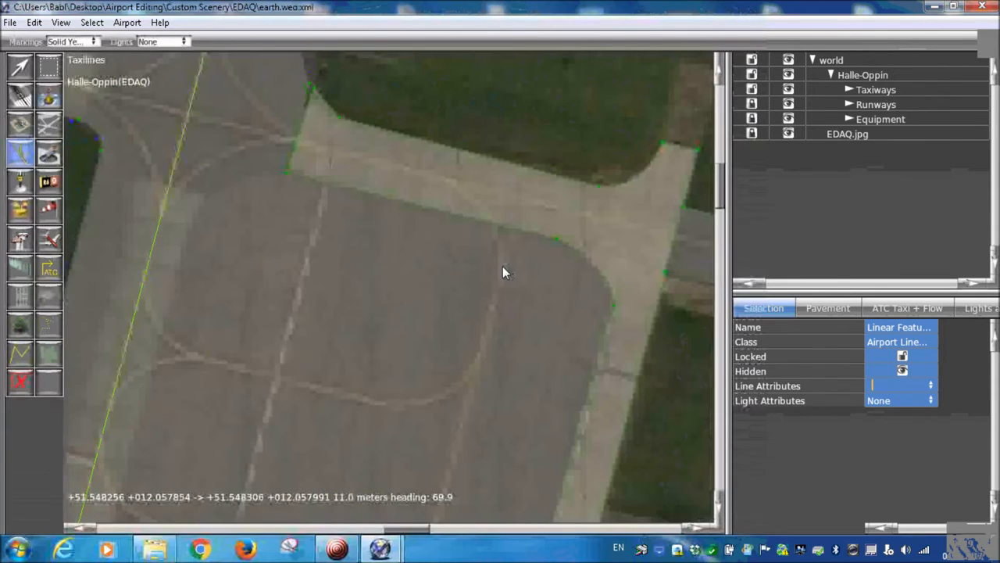
click(503, 265)
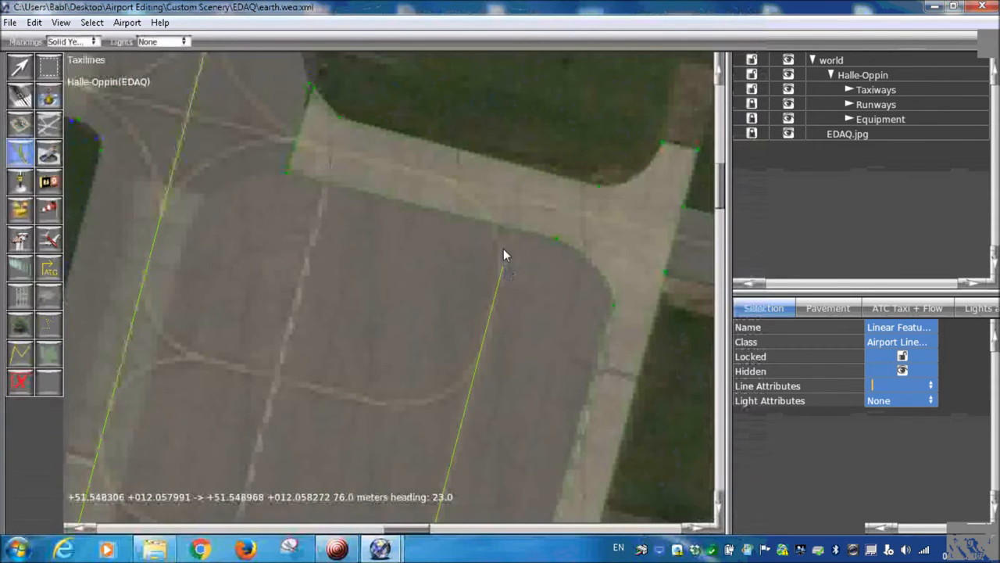
click(464, 191)
right_drag(416, 275, 347, 339)
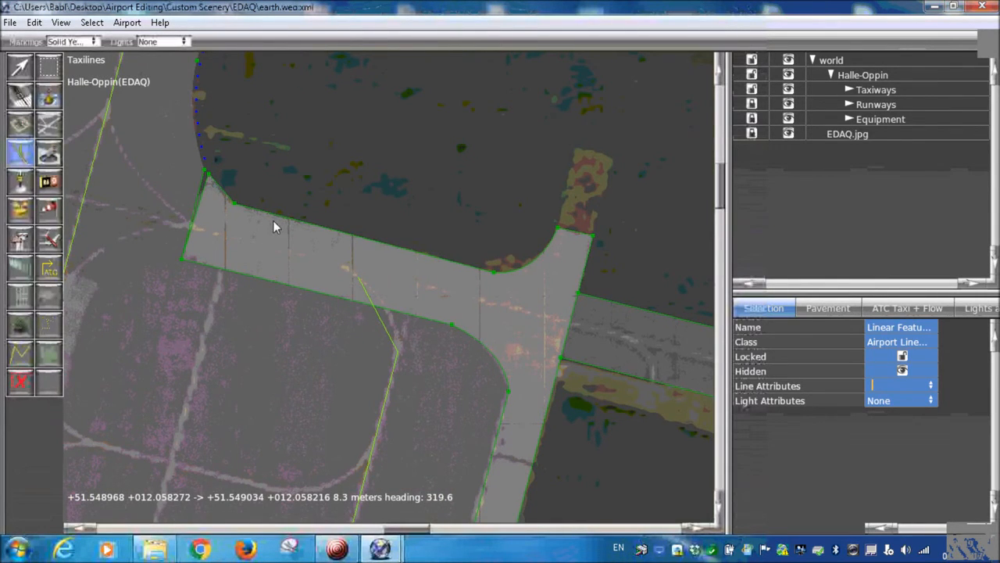
key(Return)
- Draw a separate two-point taxi line for the southern turn at the junction of the diagonal taxiway and the connector
scroll(337, 212, down, 10)
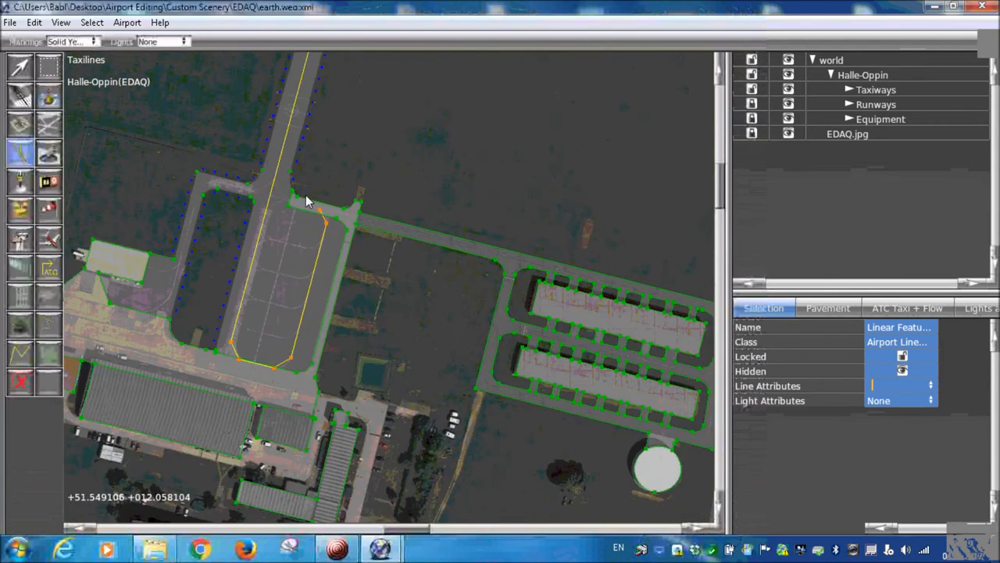
right_drag(319, 135, 342, 322)
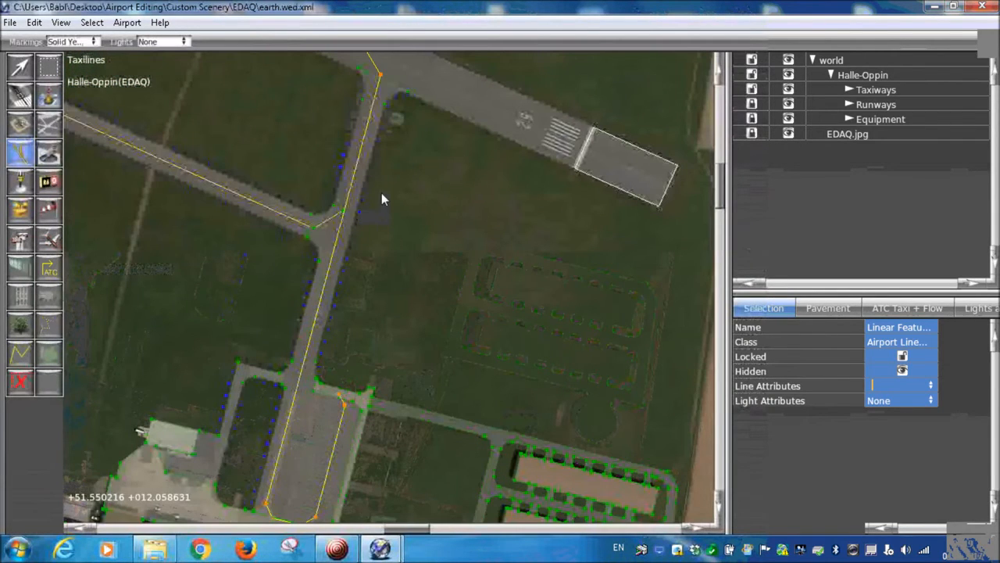
right_drag(381, 192, 389, 307)
scroll(315, 336, up, 3)
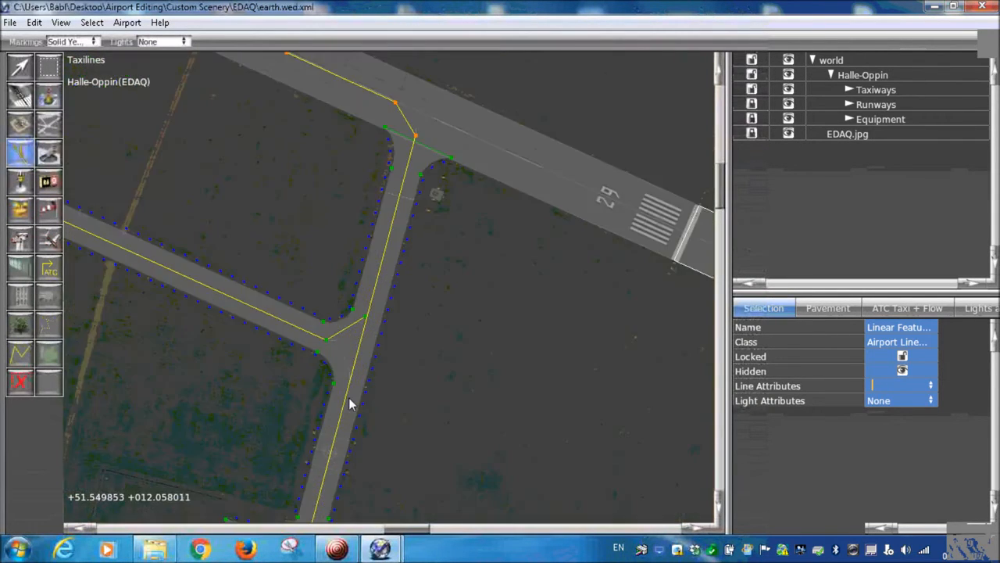
scroll(349, 404, up, 10)
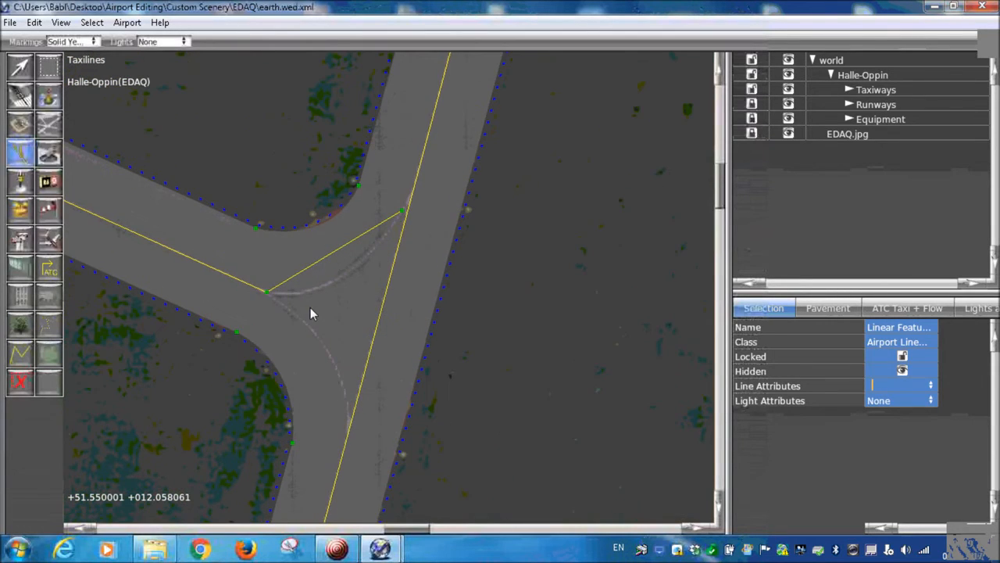
click(254, 294)
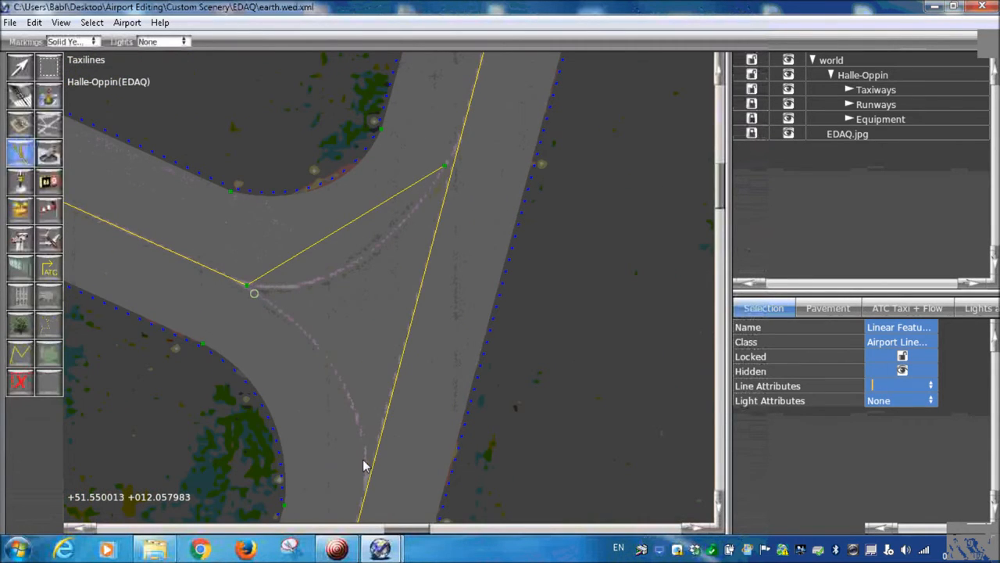
double_click(341, 484)
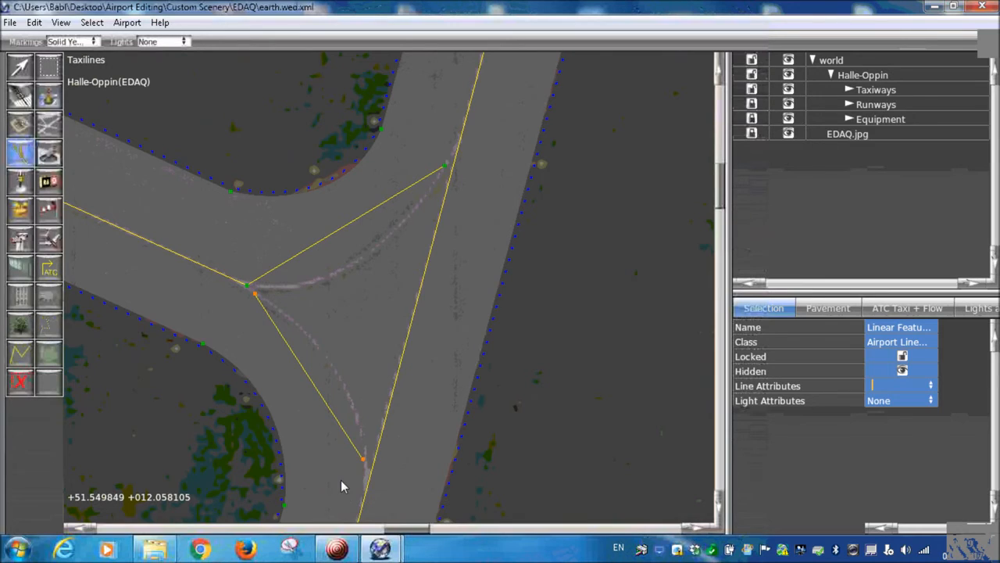
- Snap the southern turn line's lower end onto the connector line and curve it along the painted marking
click(21, 76)
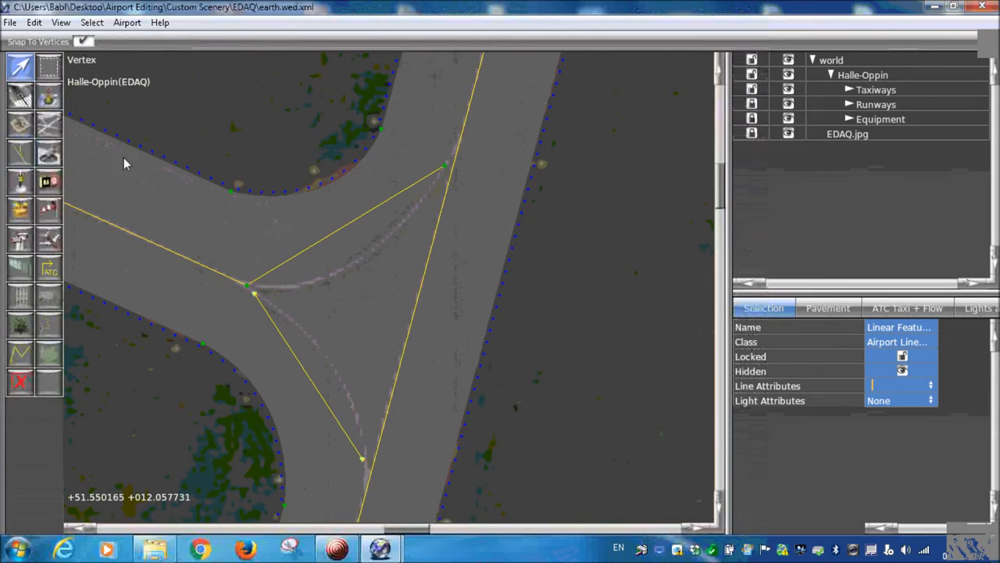
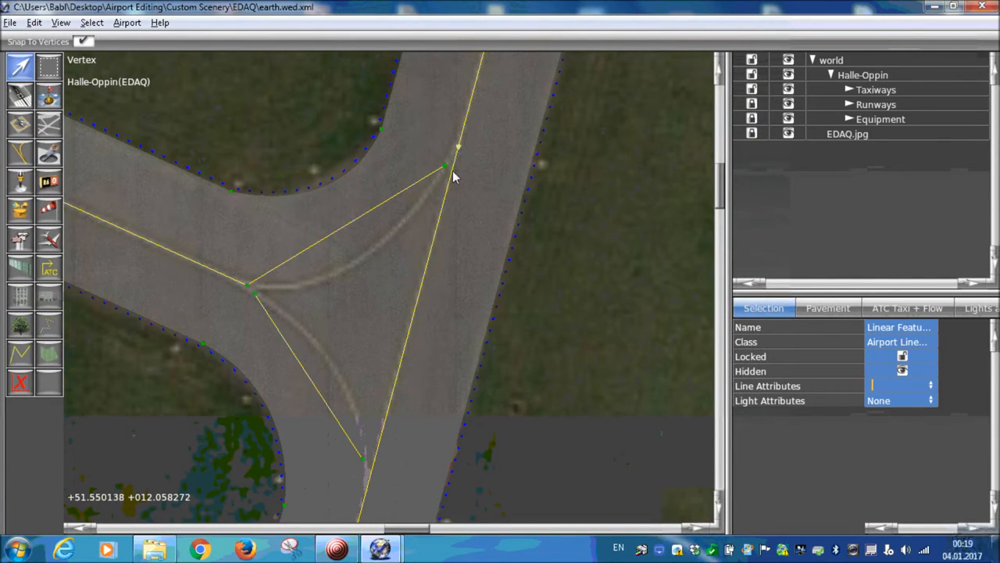
right_drag(376, 498, 419, 360)
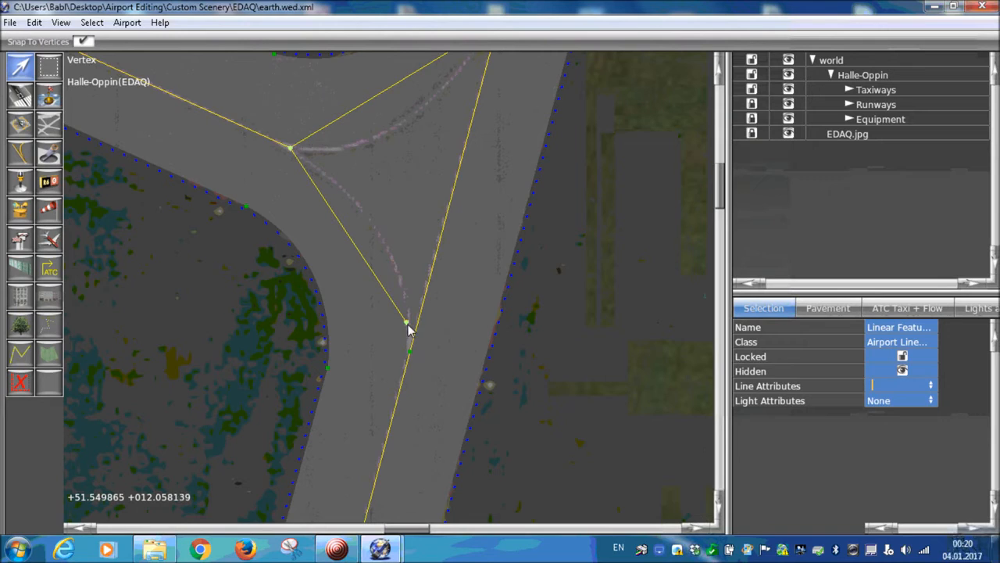
drag(407, 323, 416, 353)
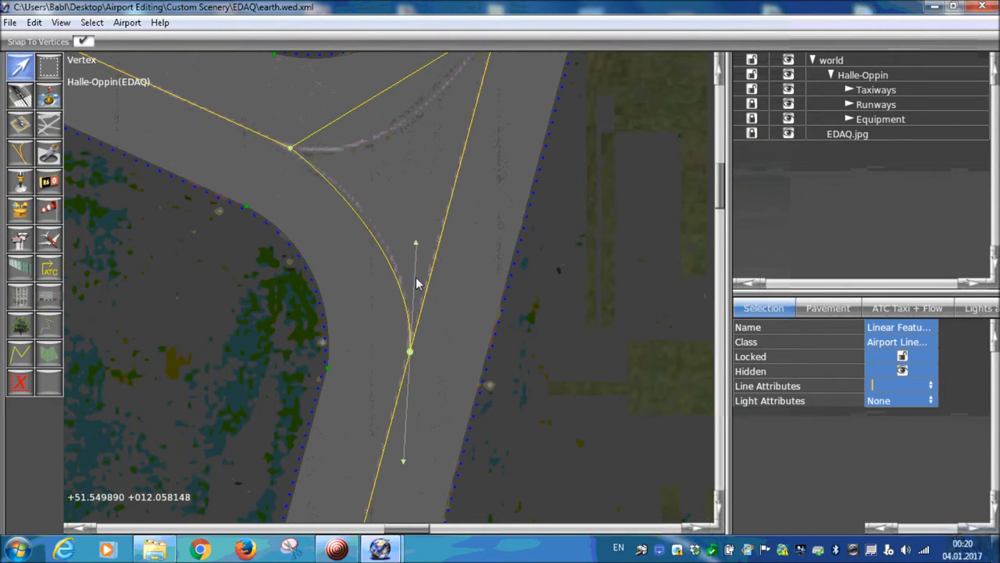
drag(416, 243, 418, 226)
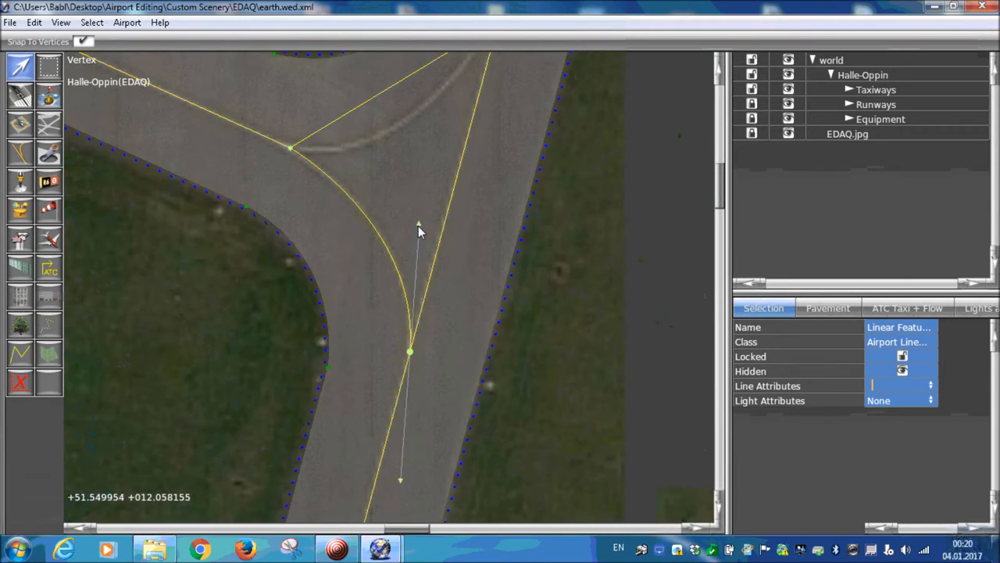
- Move the northern turn line's end onto the connector line and shape its curve to match the painted marking
right_drag(394, 169, 355, 358)
alt+drag(451, 220, 464, 198)
drag(403, 321, 381, 364)
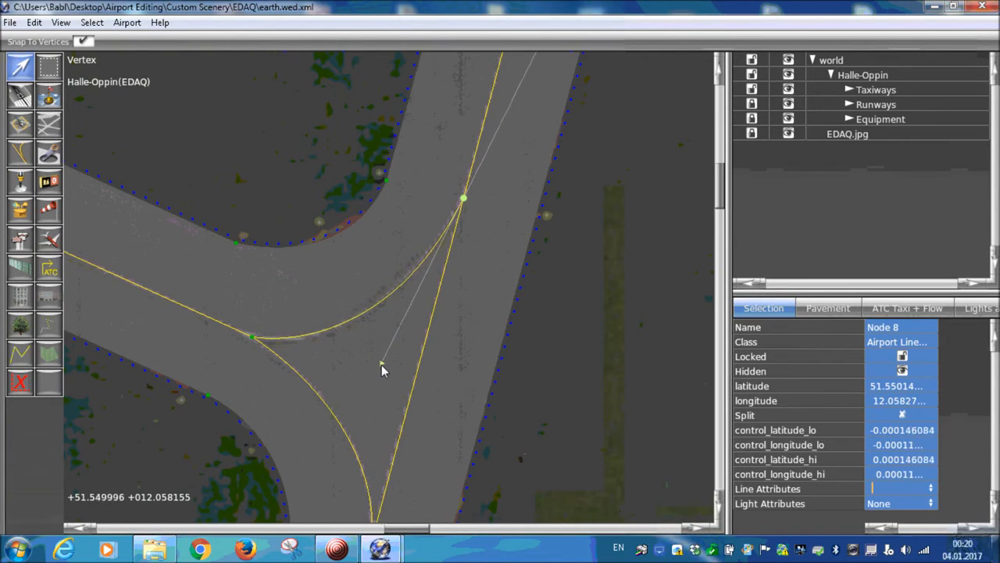
scroll(383, 352, down, 4)
alt+click(432, 255)
- Curve the turn from the runway centreline into the connector, splitting its first node so the runway segment stays straight
scroll(482, 270, down, 5)
right_drag(495, 201, 445, 346)
scroll(418, 277, up, 6)
scroll(406, 234, up, 3)
alt+drag(391, 209, 451, 238)
alt+click(333, 180)
- Pull a curve handle from the taxi line's node at the apron's southwest corner to round the turn
scroll(344, 312, down, 4)
scroll(370, 399, down, 2)
scroll(295, 312, up, 6)
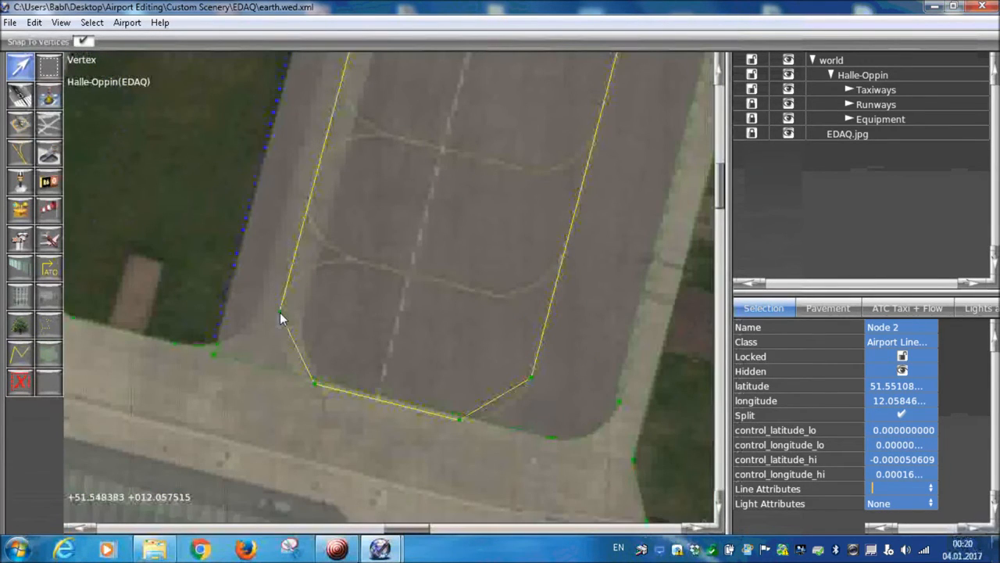
alt+drag(281, 315, 270, 357)
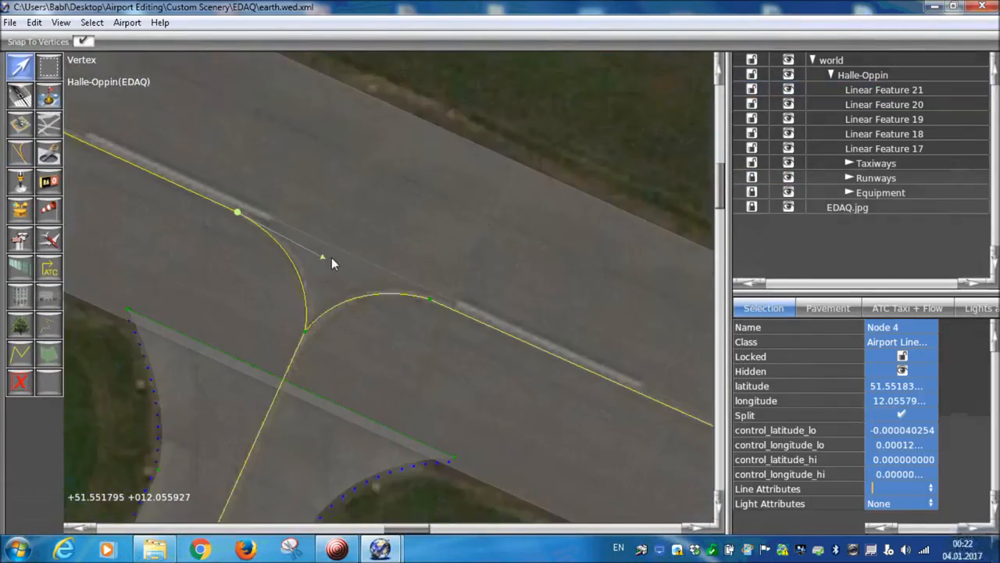
scroll(336, 282, up, 2)
click(60, 22)
mouse_move(133, 166)
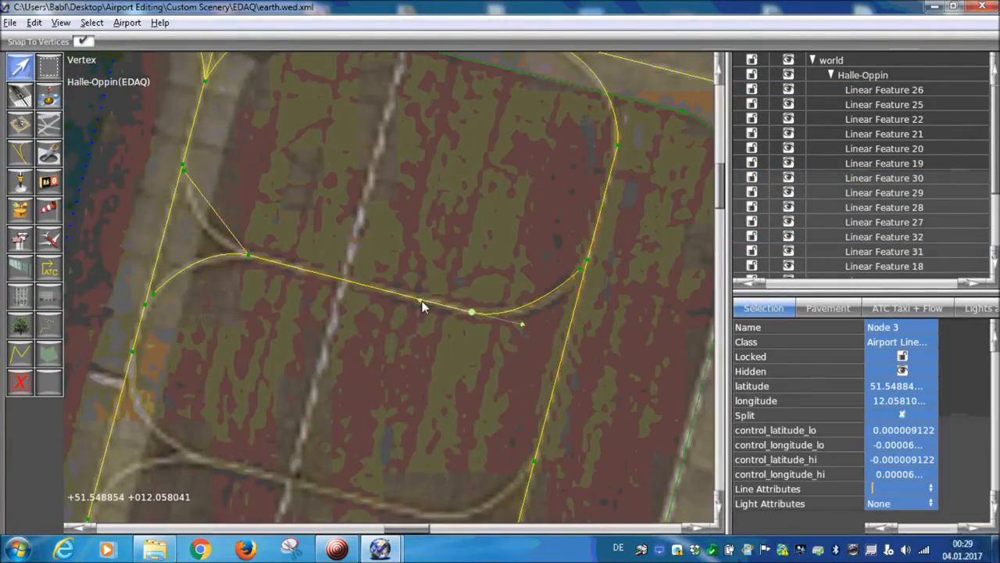
- Split the eastern bend node of the apron crossing line by collapsing its western control handle
alt+click(421, 301)
scroll(368, 321, down, 3)
right_drag(312, 351, 353, 328)
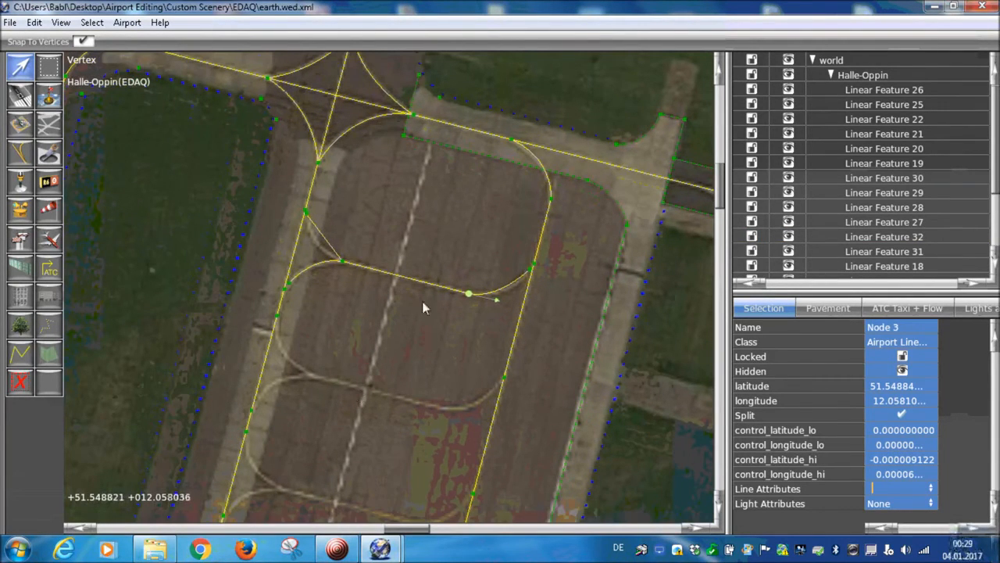
- Duplicate the apron's northern crossing line together with its western turn line and place the copies on the next painted crossing to the south
scroll(326, 260, up, 3)
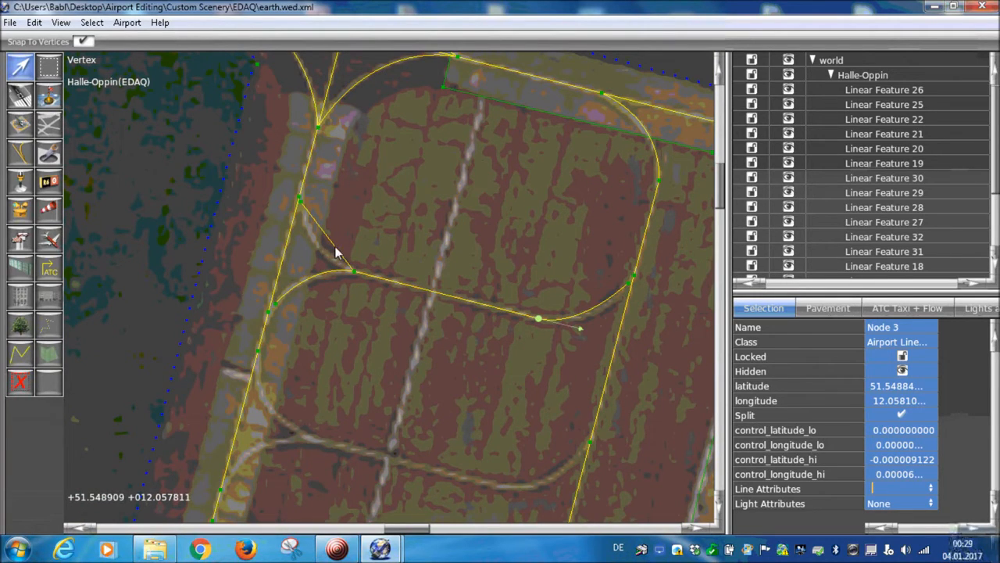
shift+click(352, 266)
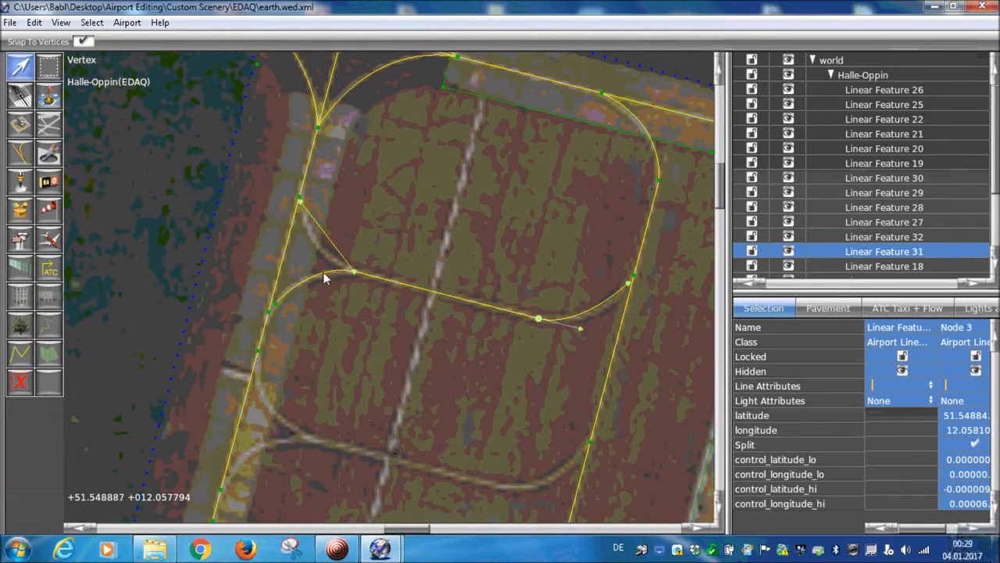
shift+click(324, 219)
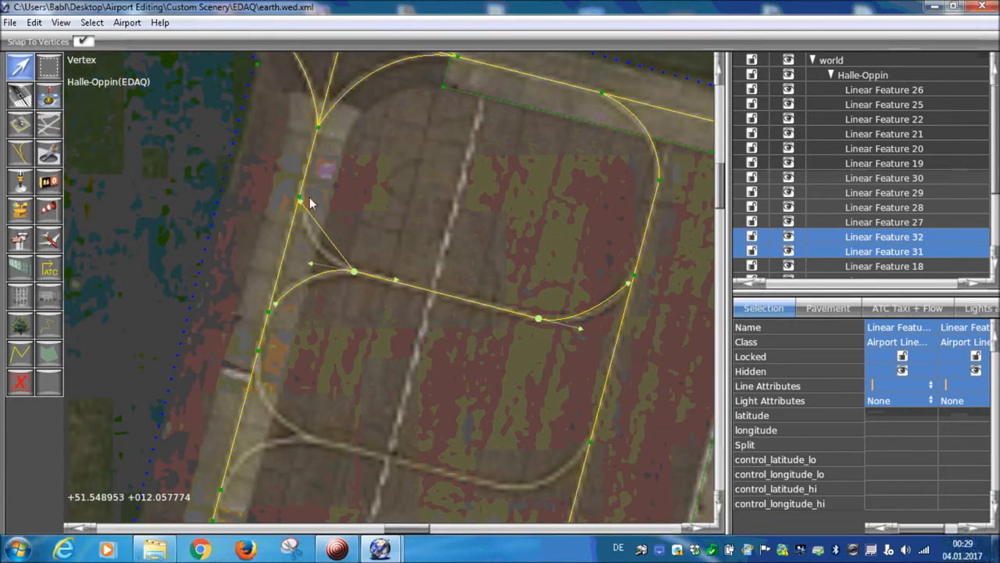
scroll(395, 280, down, 1)
scroll(390, 286, down, 2)
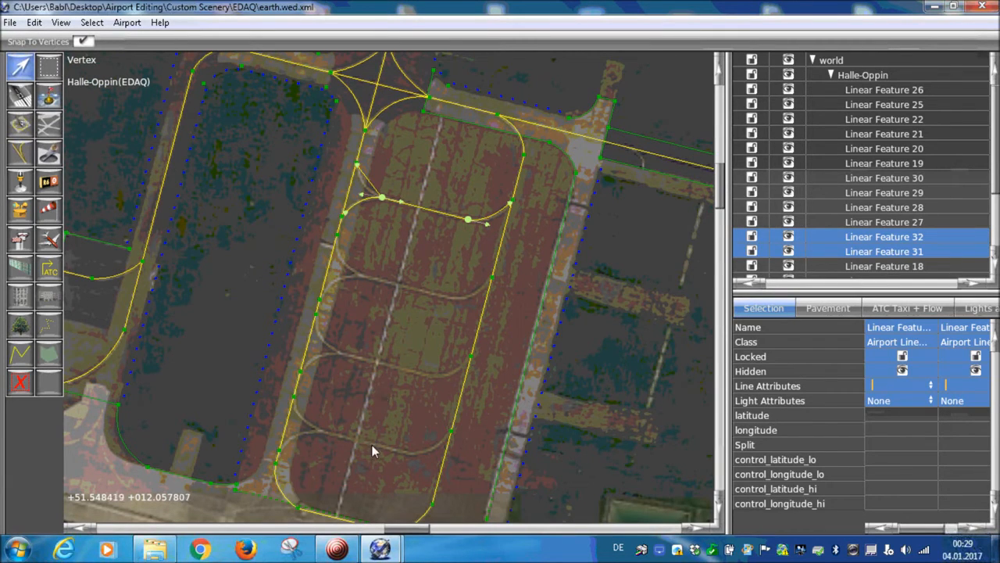
right_drag(353, 351, 343, 406)
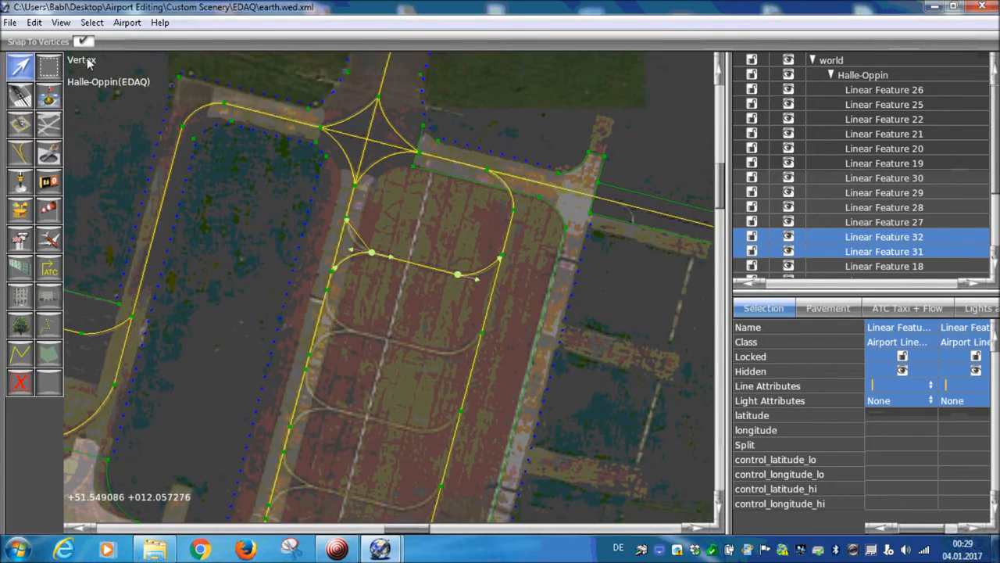
click(52, 68)
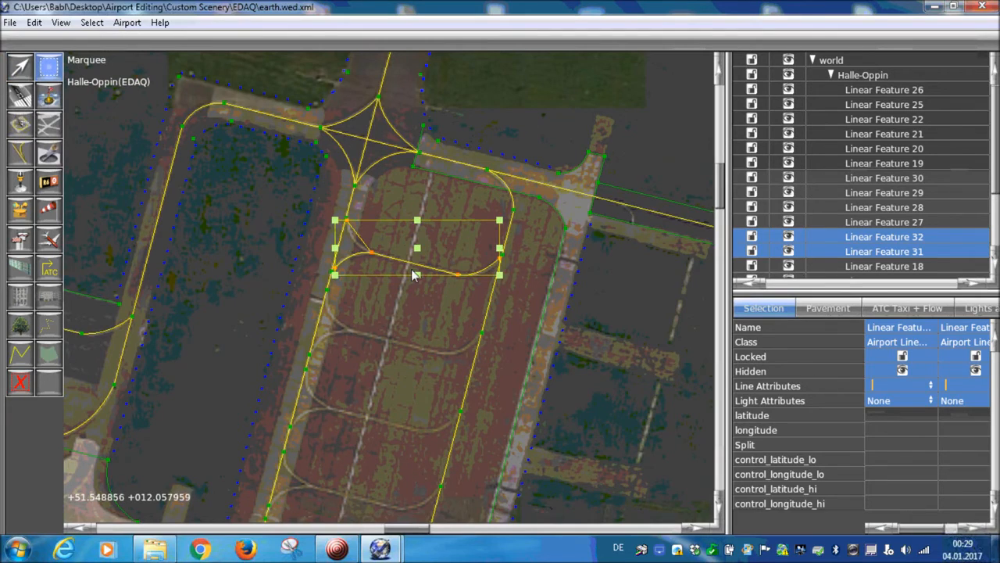
scroll(428, 256, up, 1)
scroll(422, 254, up, 1)
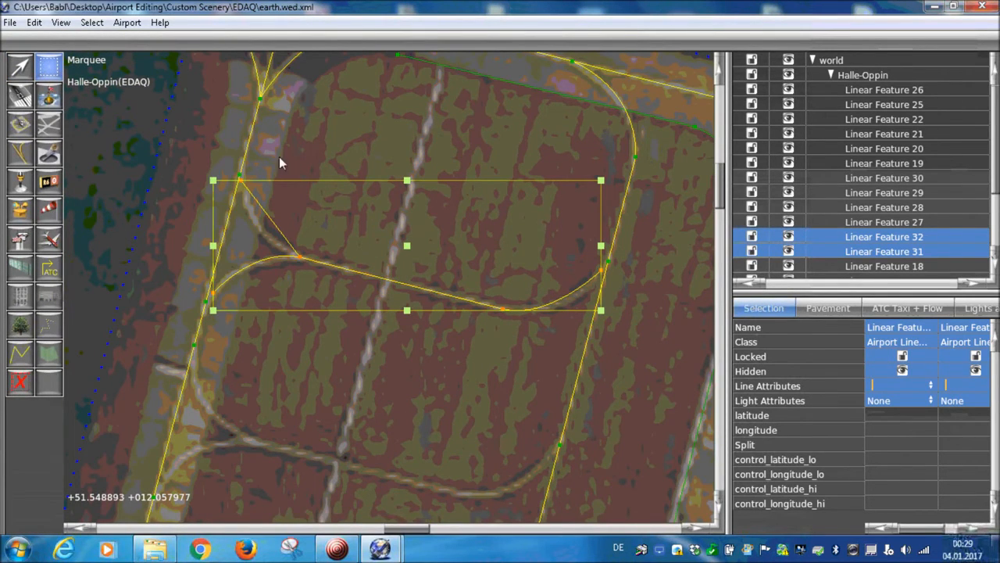
click(35, 22)
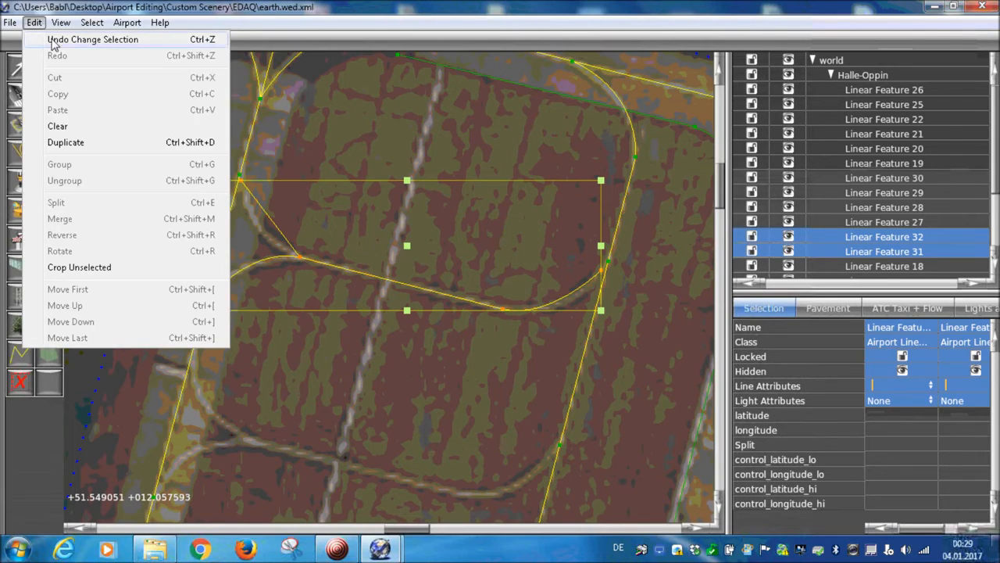
click(99, 145)
scroll(216, 269, down, 6)
right_drag(274, 349, 321, 246)
drag(375, 165, 350, 268)
right_drag(268, 375, 276, 322)
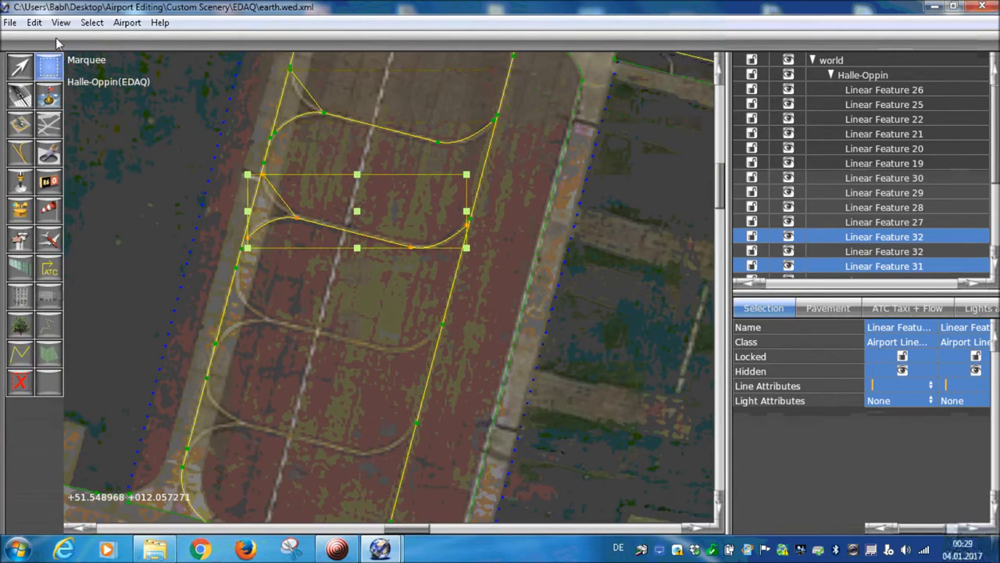
- Duplicate the crossing and turn line pair twice more, placing the copies on the two remaining painted crossings to the south
click(34, 22)
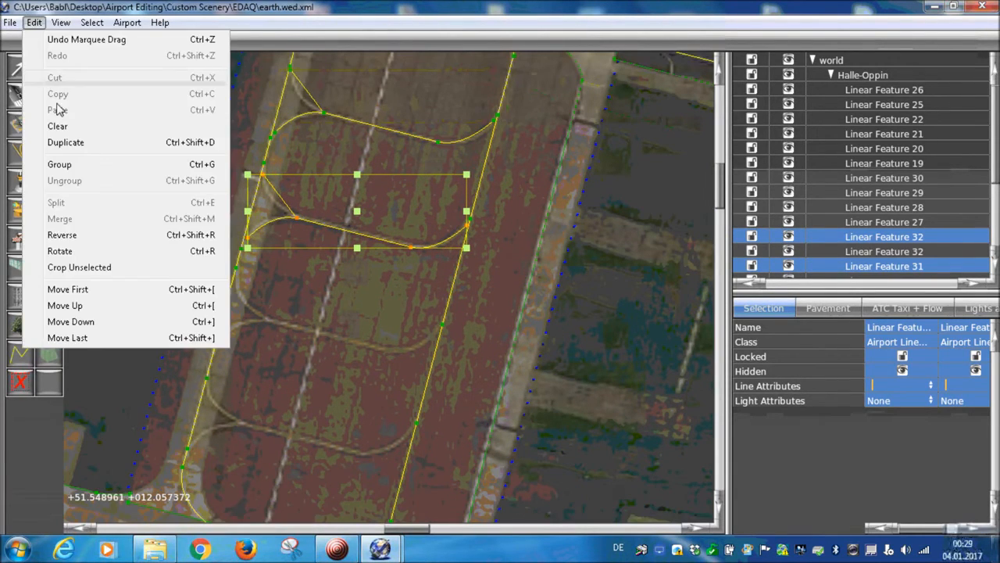
click(80, 144)
drag(357, 217, 331, 320)
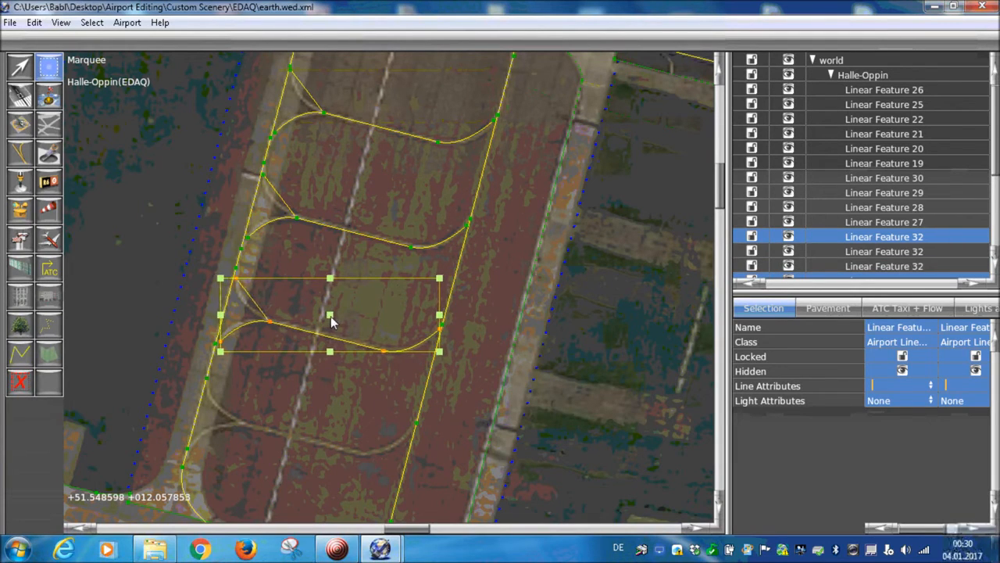
click(34, 23)
click(80, 143)
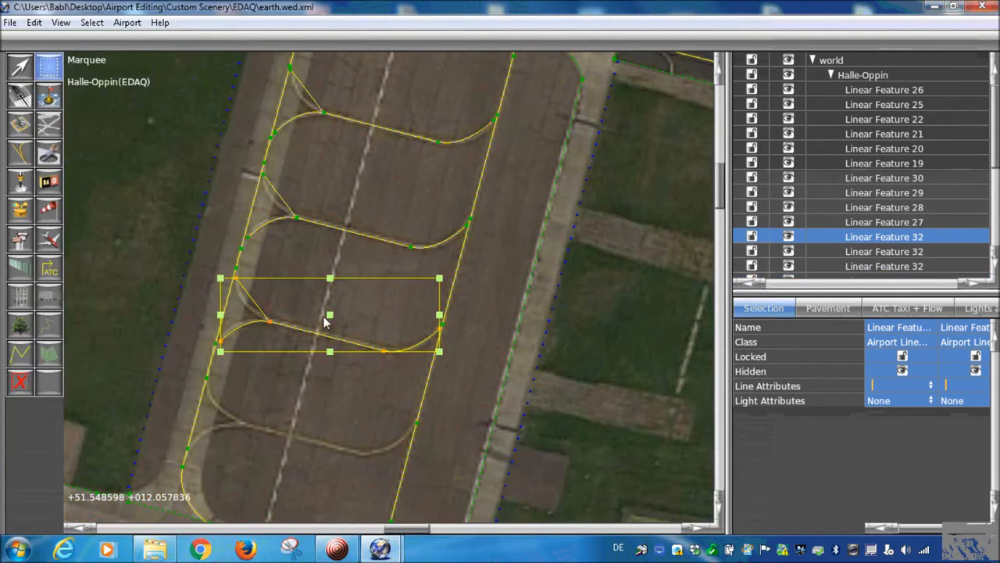
drag(329, 319, 303, 422)
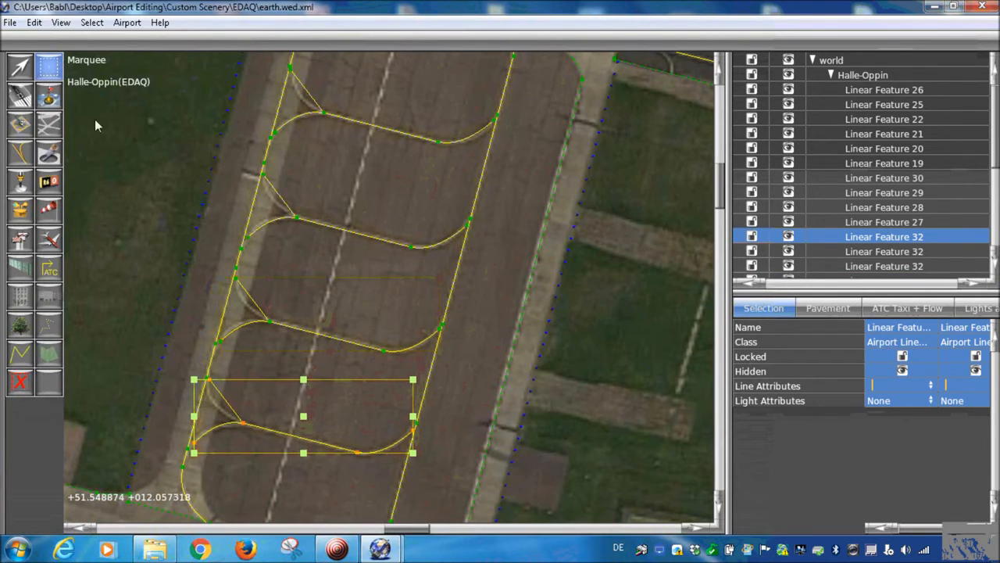
- Select all linear features under Halle-Oppin, from Linear Feature 26 through Linear Feature 17, and group them
click(25, 70)
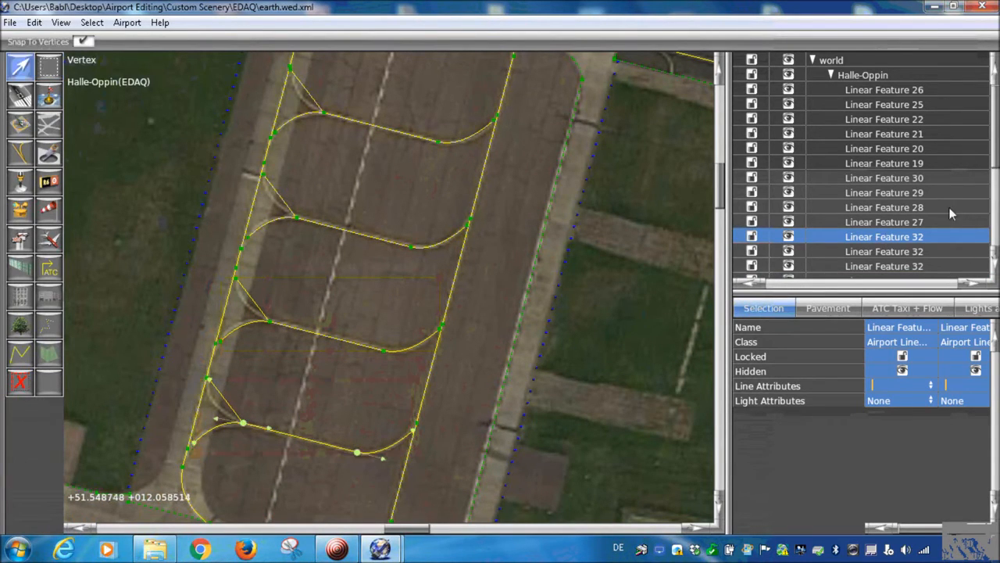
scroll(954, 235, down, 3)
scroll(932, 198, up, 5)
ctrl+click(887, 90)
ctrl+click(887, 117)
ctrl+click(887, 104)
ctrl+click(886, 134)
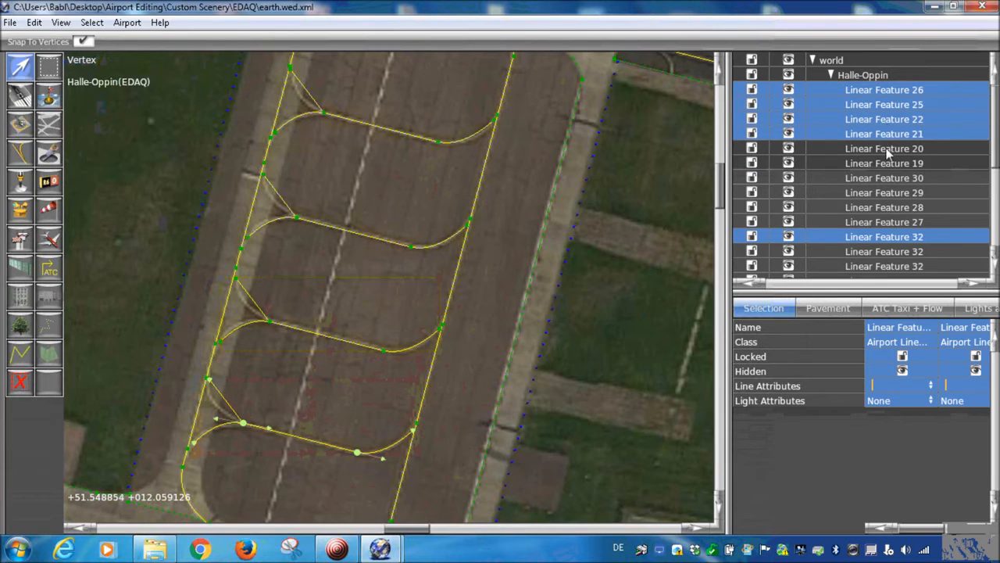
ctrl+click(886, 148)
ctrl+click(887, 162)
ctrl+click(888, 178)
ctrl+click(888, 193)
ctrl+click(889, 207)
ctrl+click(889, 222)
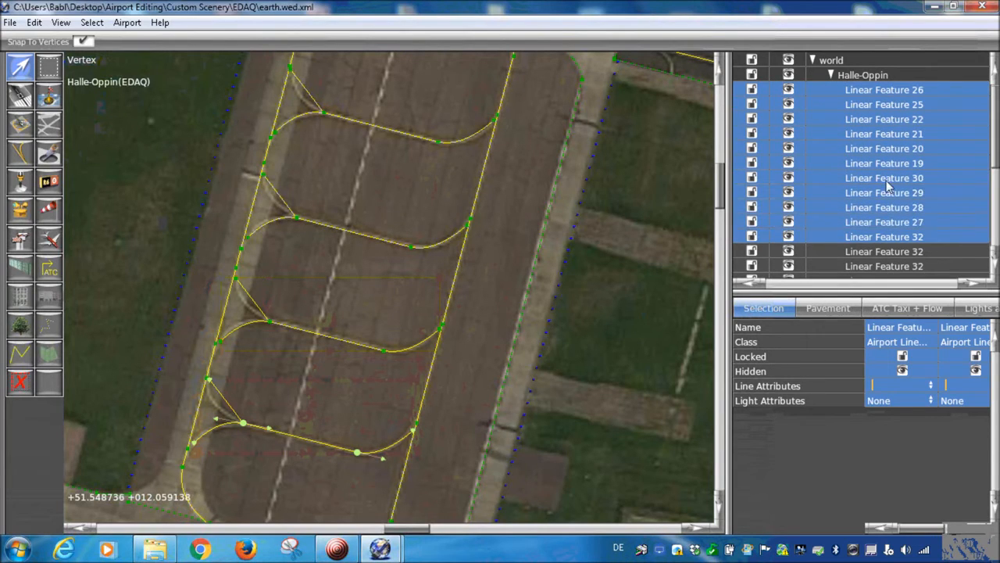
scroll(889, 222, down, 3)
ctrl+click(873, 119)
ctrl+click(870, 136)
ctrl+click(871, 149)
ctrl+click(874, 178)
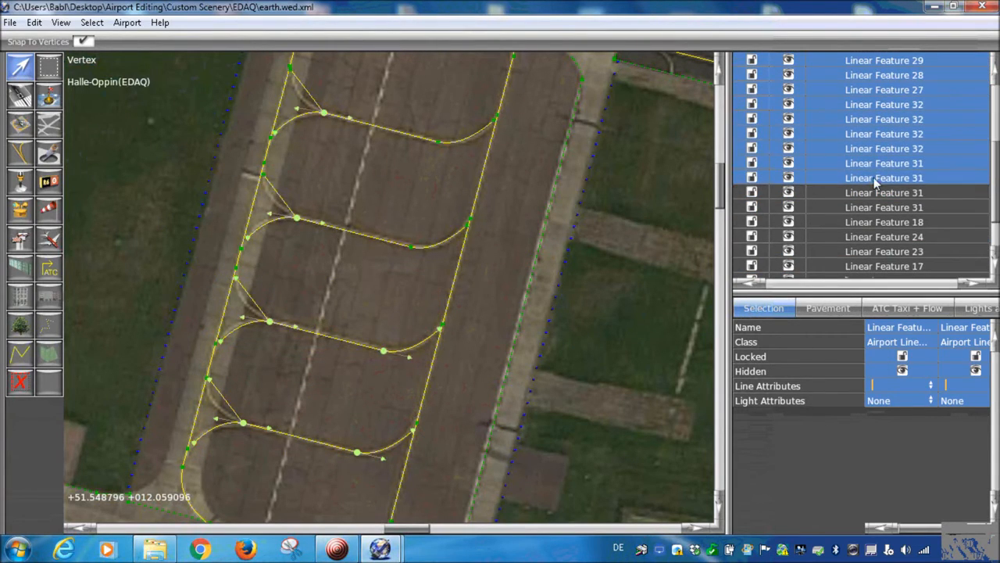
ctrl+click(875, 192)
ctrl+click(877, 207)
ctrl+click(877, 222)
ctrl+click(876, 237)
ctrl+click(877, 248)
scroll(872, 198, down, 1)
ctrl+click(872, 209)
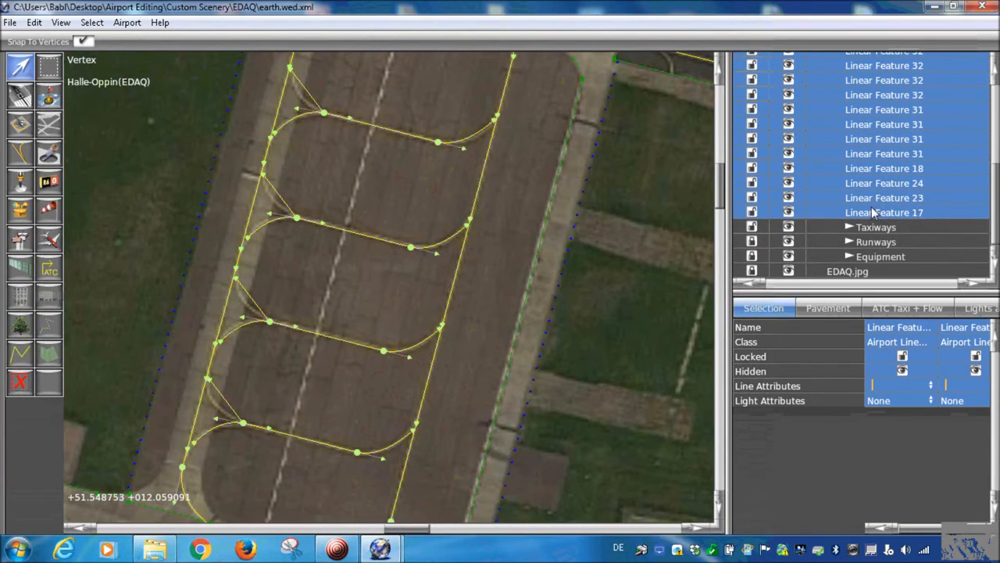
scroll(890, 175, up, 5)
click(34, 22)
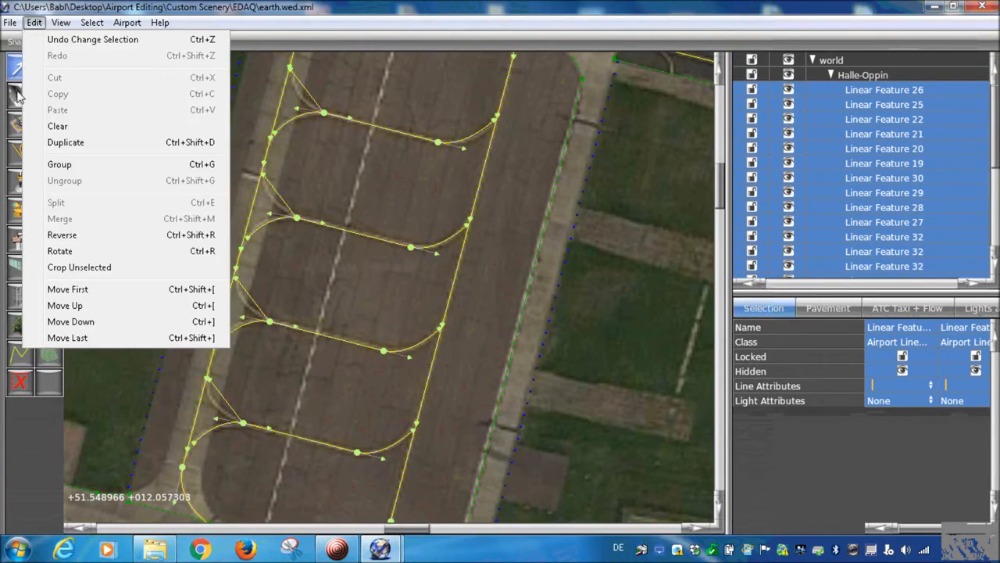
click(59, 164)
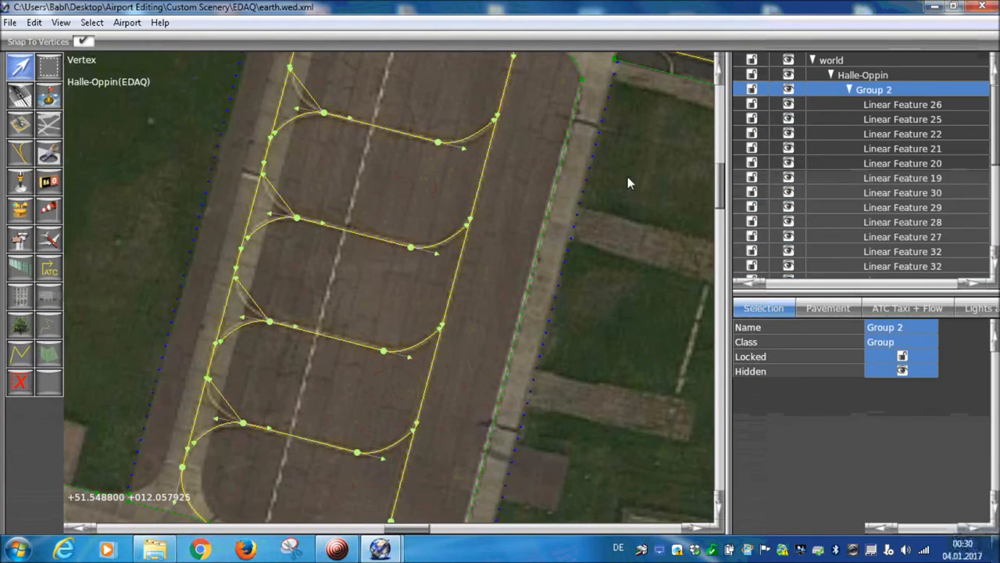
- Rename the new group of linear features as Lines
double_click(878, 90)
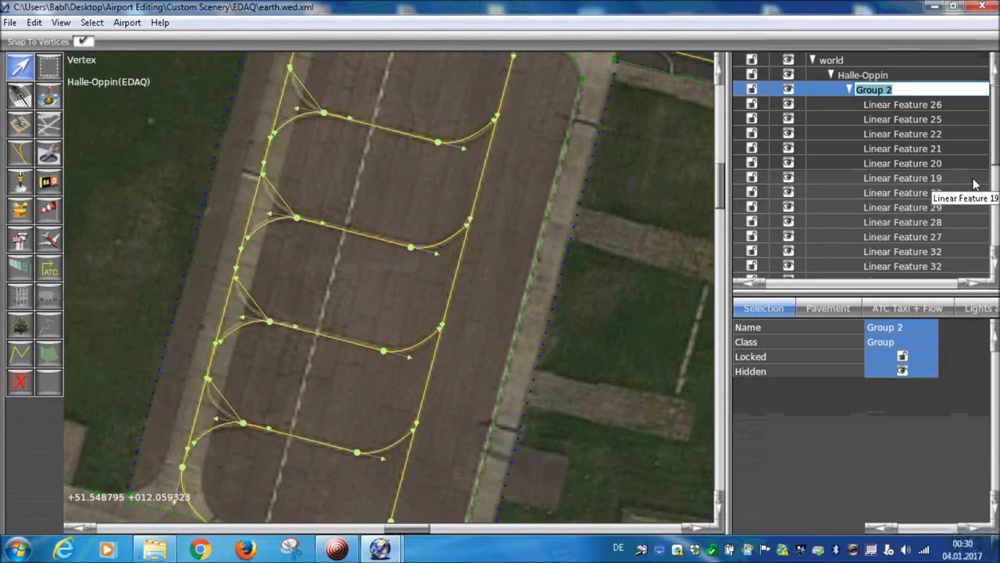
text(Lines)
key(Return)
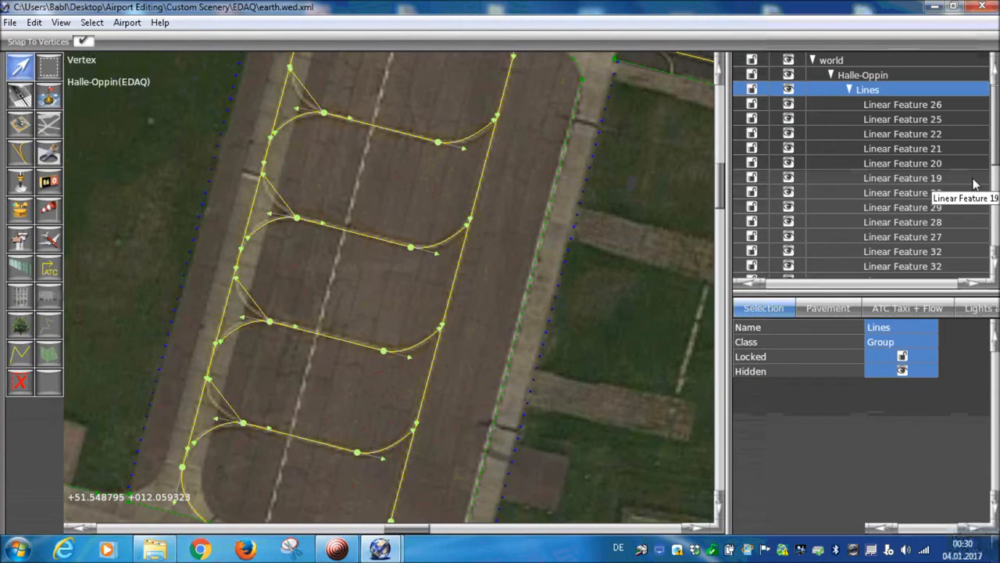
- Collapse the Lines group and curve the crossings' straight western turn lines to match the painted markings
scroll(140, 336, up, 3)
scroll(139, 336, down, 3)
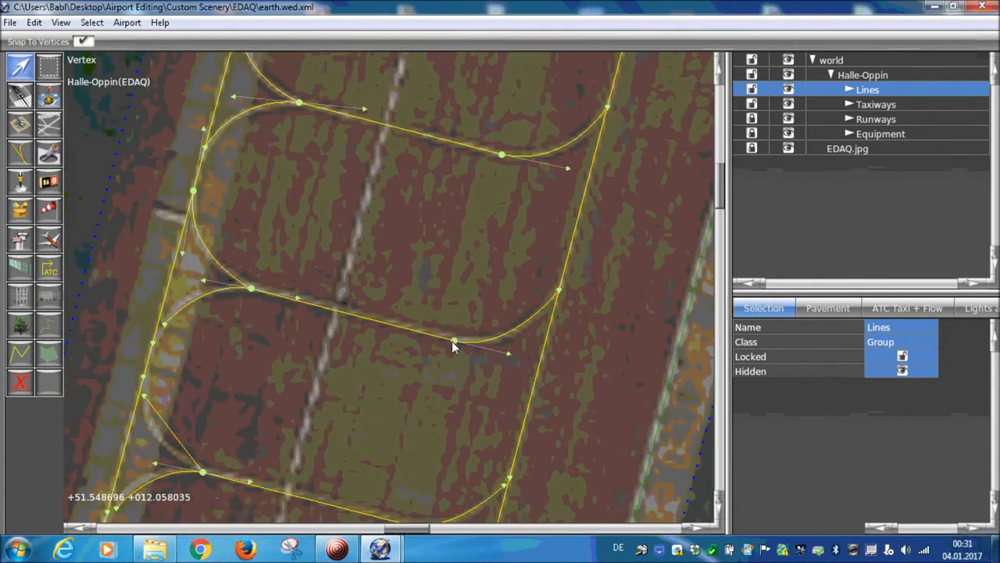
scroll(189, 315, up, 3)
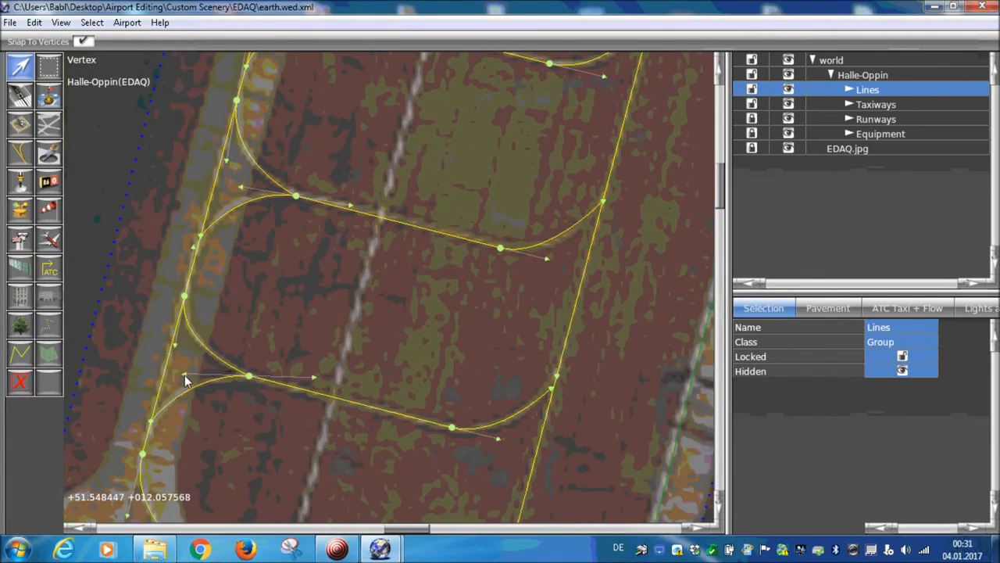
- Draw a solid yellow taxi line from the taxiway centreline along the painted fork's western branch to just short of the circular pad
scroll(472, 374, up, 6)
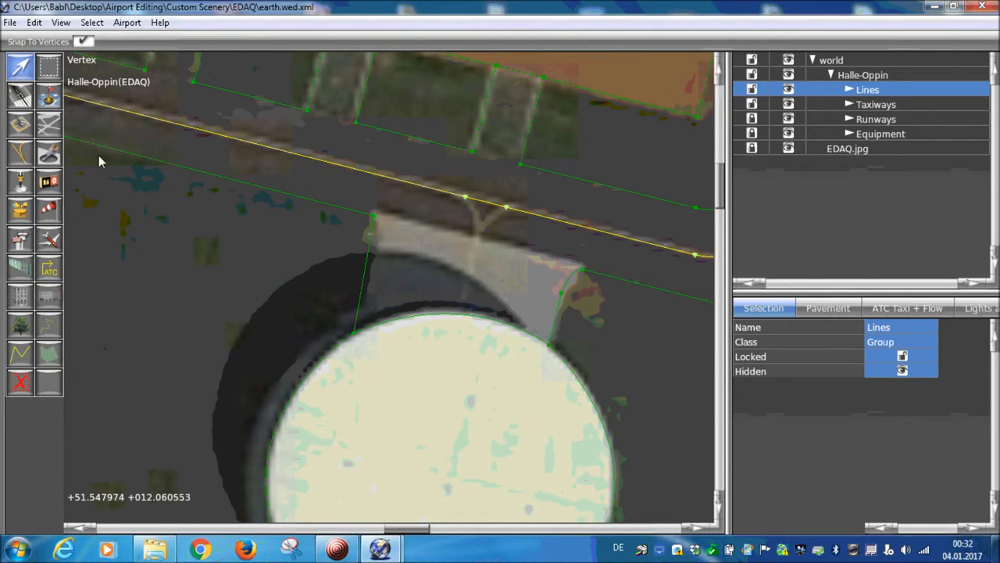
click(20, 153)
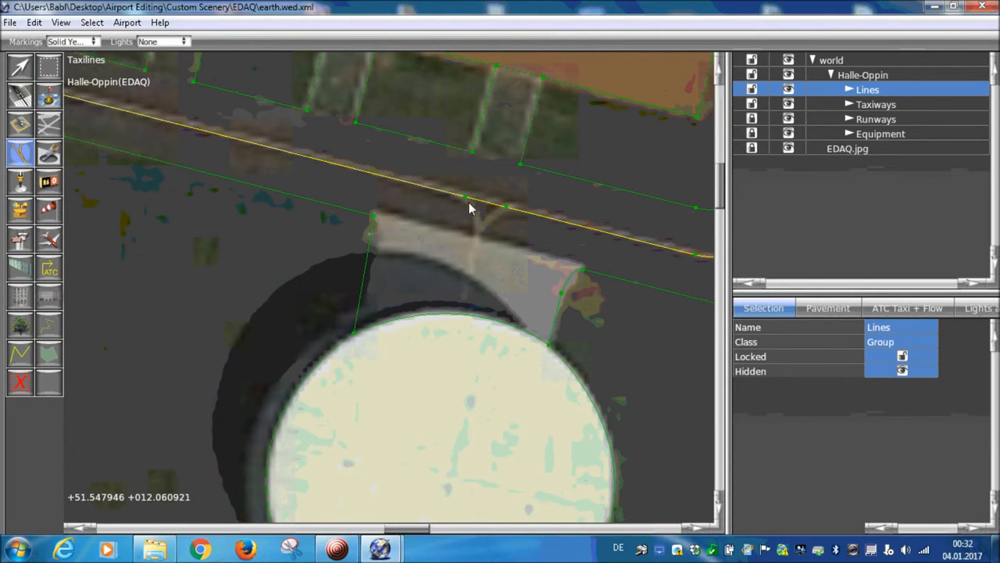
click(480, 227)
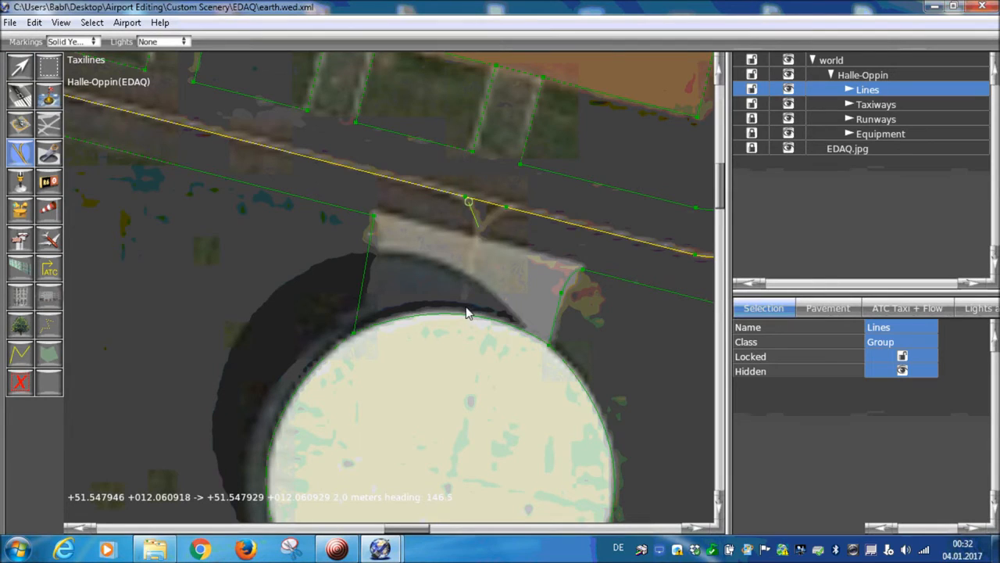
key(Return)
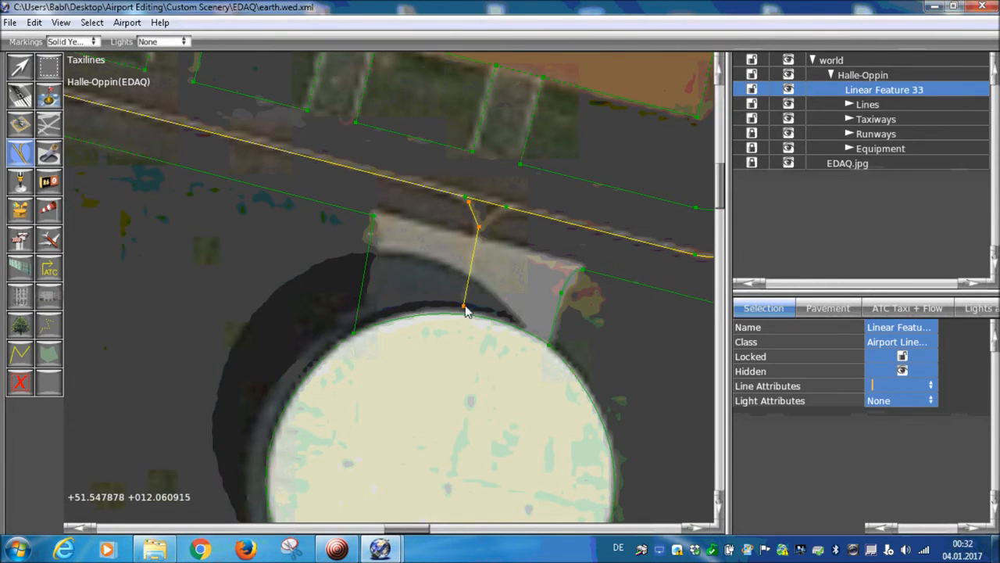
- Insert a node on the edges of both the asphalt taxiway and the concrete circular pad, just below the new line's southern end
click(26, 65)
scroll(397, 292, up, 5)
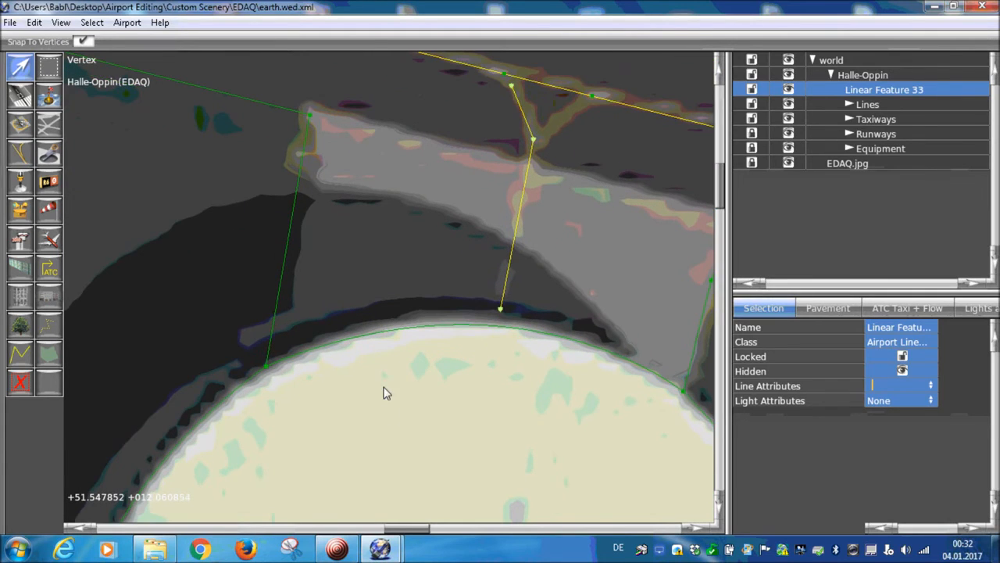
scroll(561, 328, down, 3)
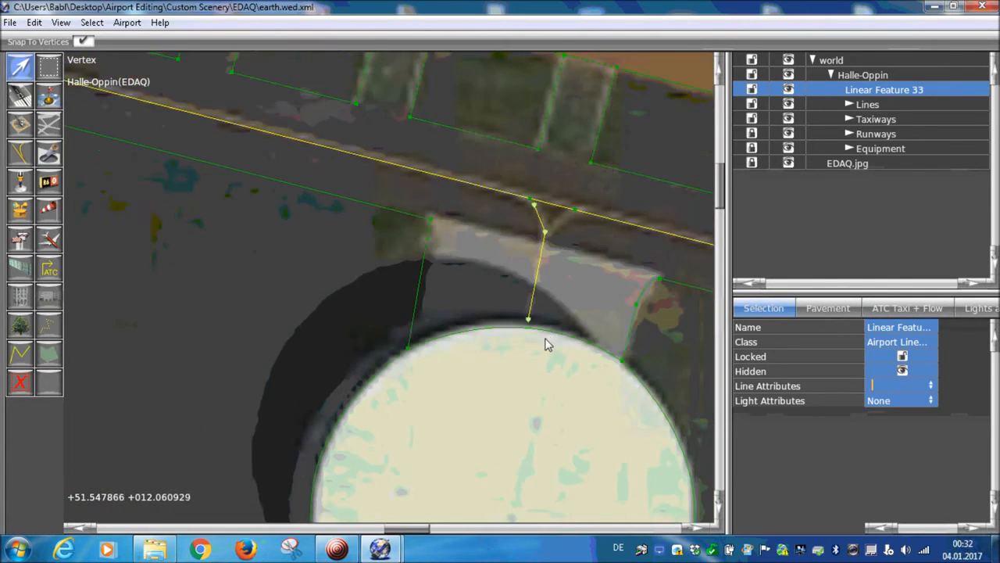
scroll(482, 362, up, 3)
click(463, 288)
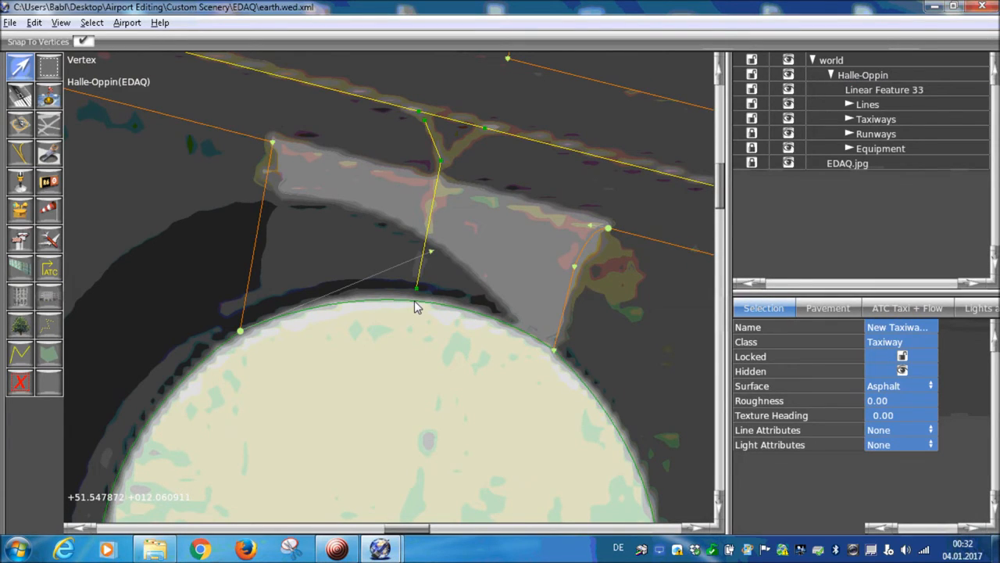
click(415, 305)
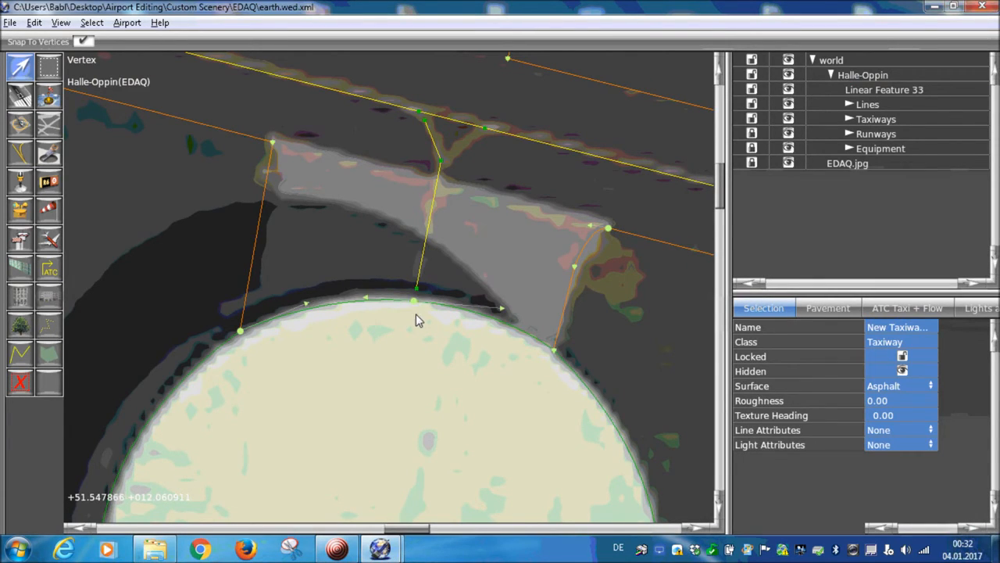
click(416, 313)
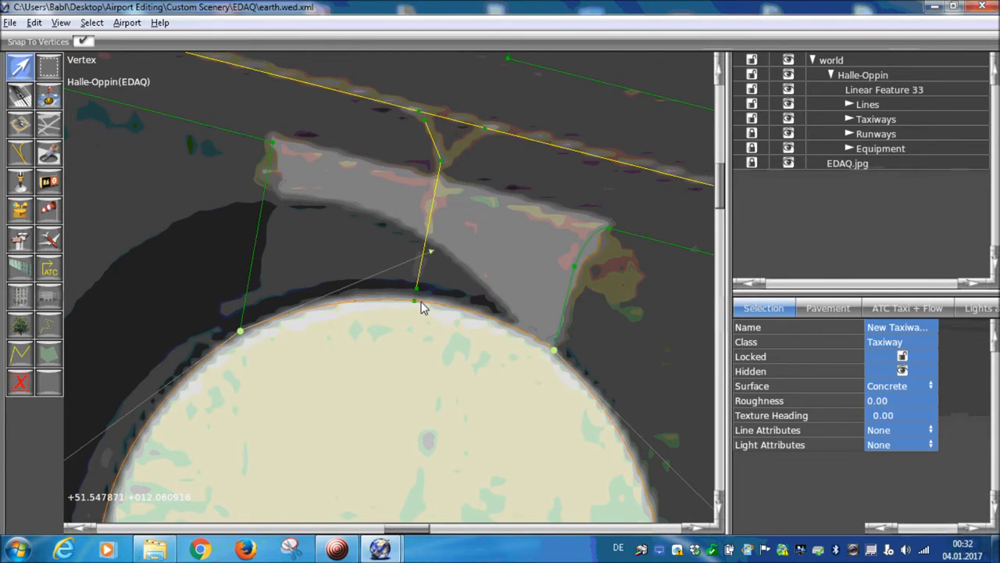
click(420, 302)
- Align the new nodes and curve handles of the asphalt taxiway and concrete pad so both edges coincide along the pad's northern rim
scroll(415, 308, up, 5)
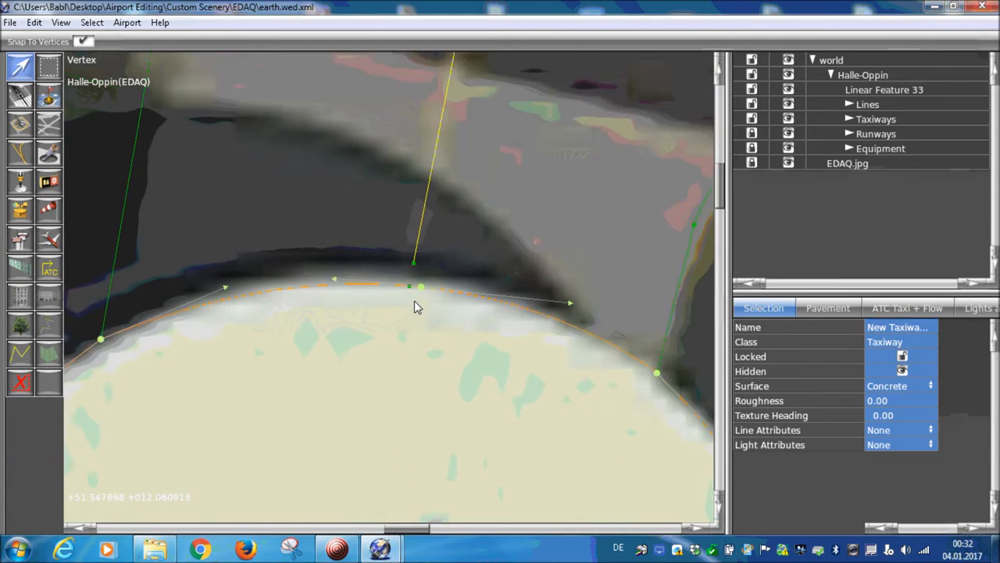
scroll(414, 299, down, 2)
shift+click(414, 294)
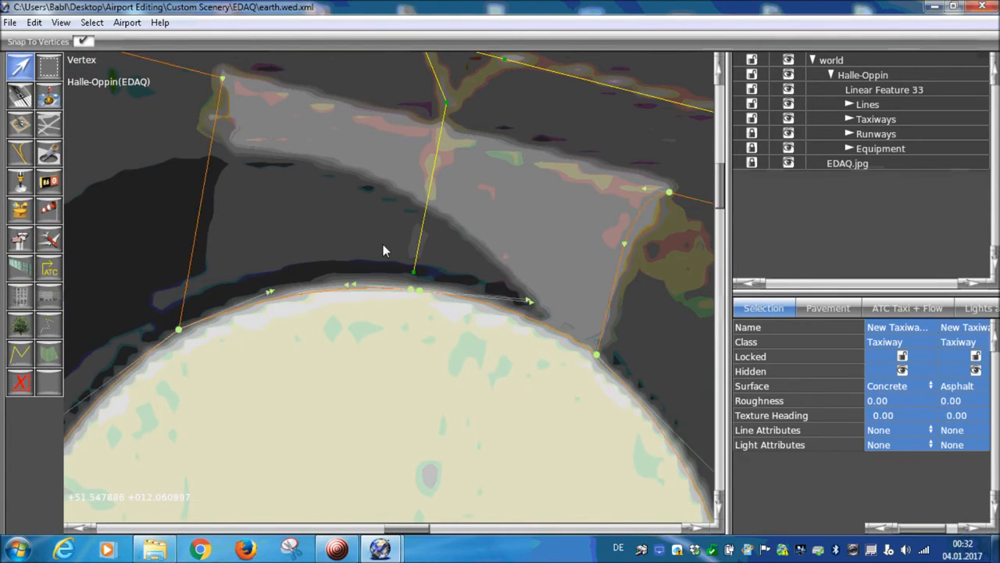
drag(420, 295, 406, 308)
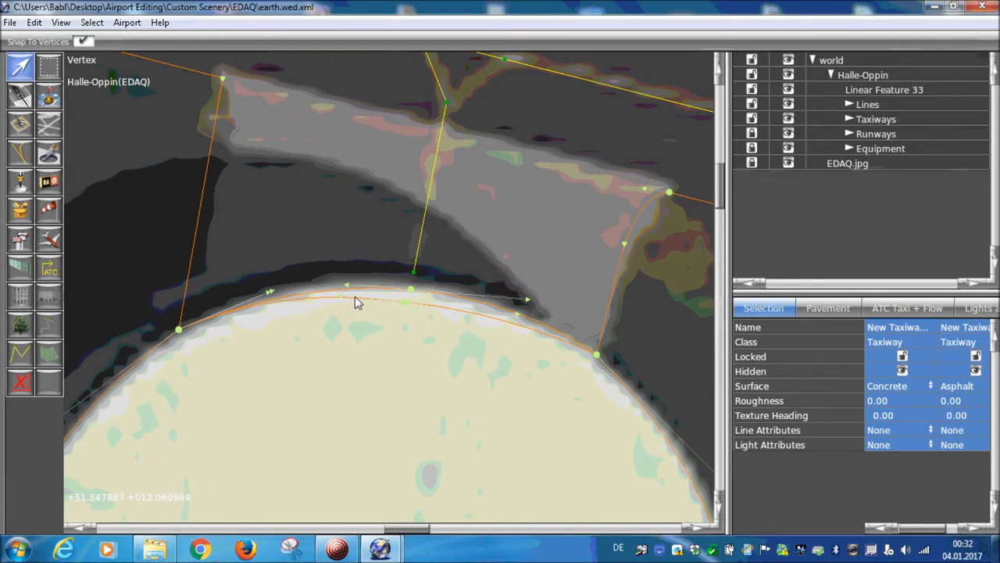
drag(339, 297, 364, 311)
drag(519, 320, 413, 290)
drag(411, 290, 519, 305)
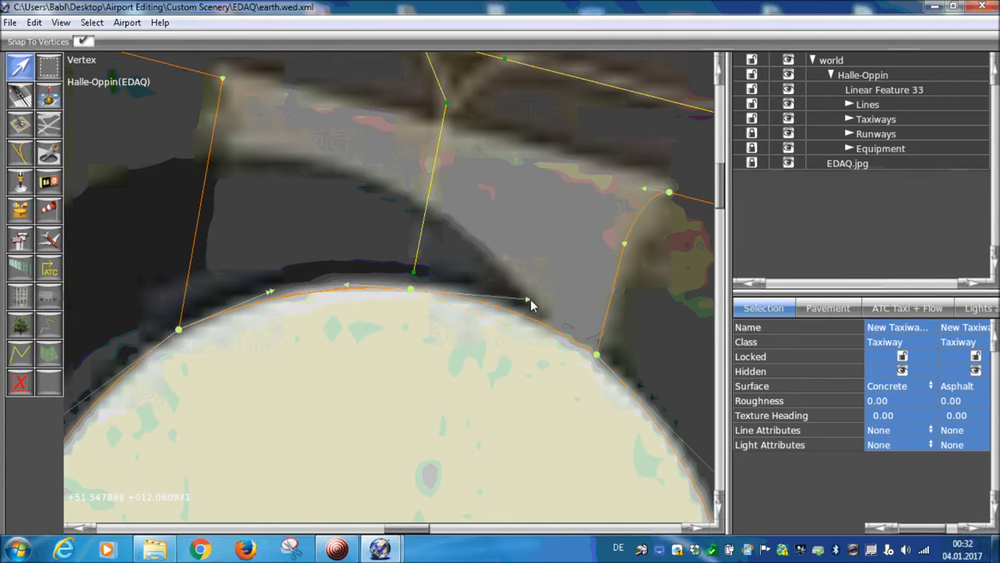
scroll(271, 292, up, 2)
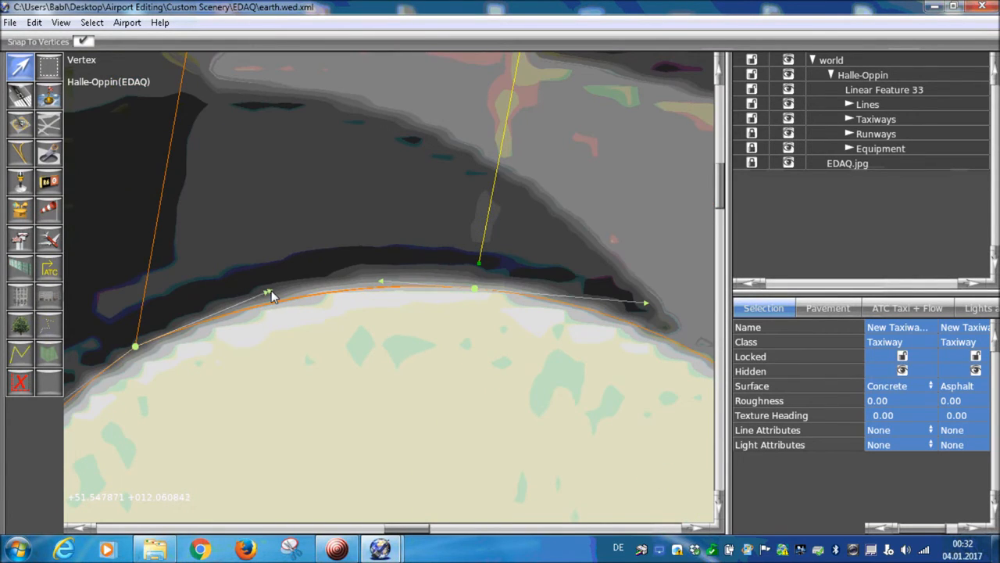
scroll(268, 294, down, 3)
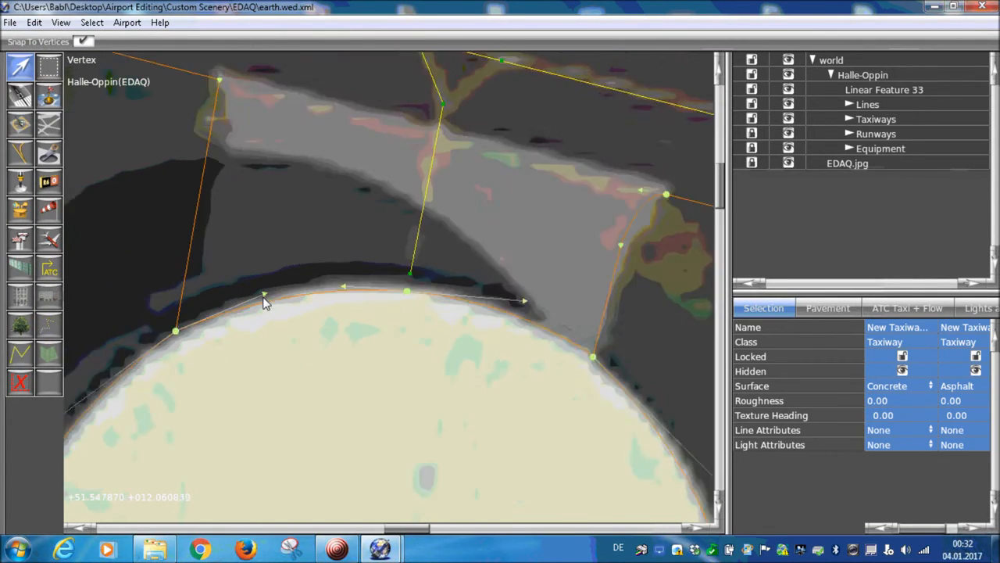
scroll(265, 290, up, 1)
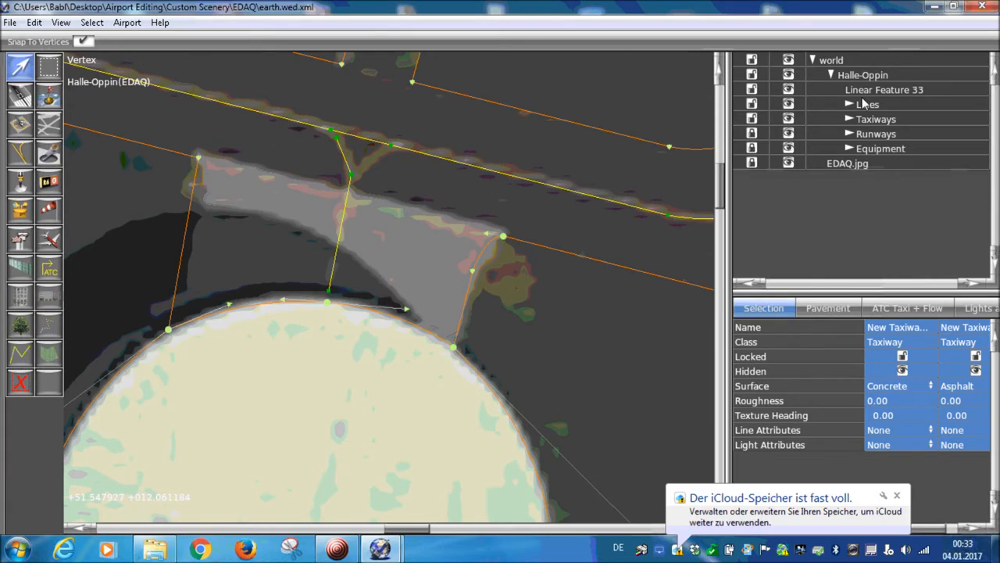
- Move Linear Feature 33 into the Lines group and curve the pad connector's western fork branch to meet the taxiway centreline smoothly
drag(868, 92, 868, 104)
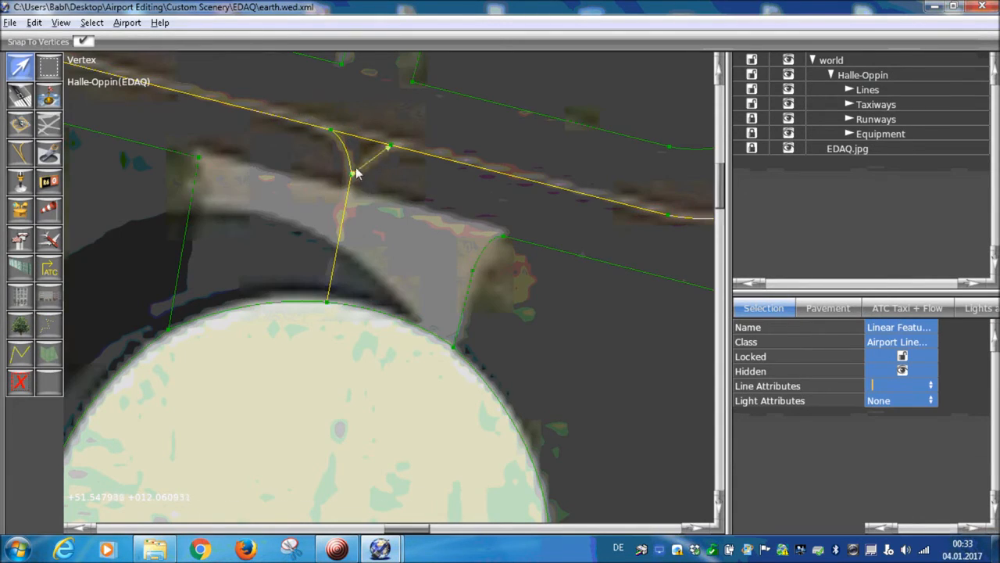
key(l)
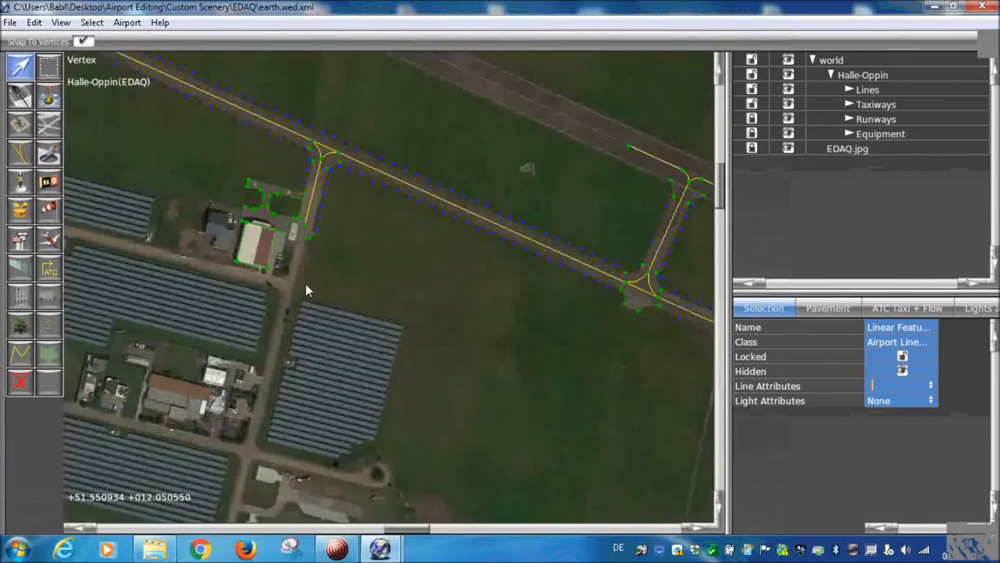
- Examine the taxiway connectors and the apron crossings for painted hold markings across the yellow centrelines
scroll(306, 283, up, 3)
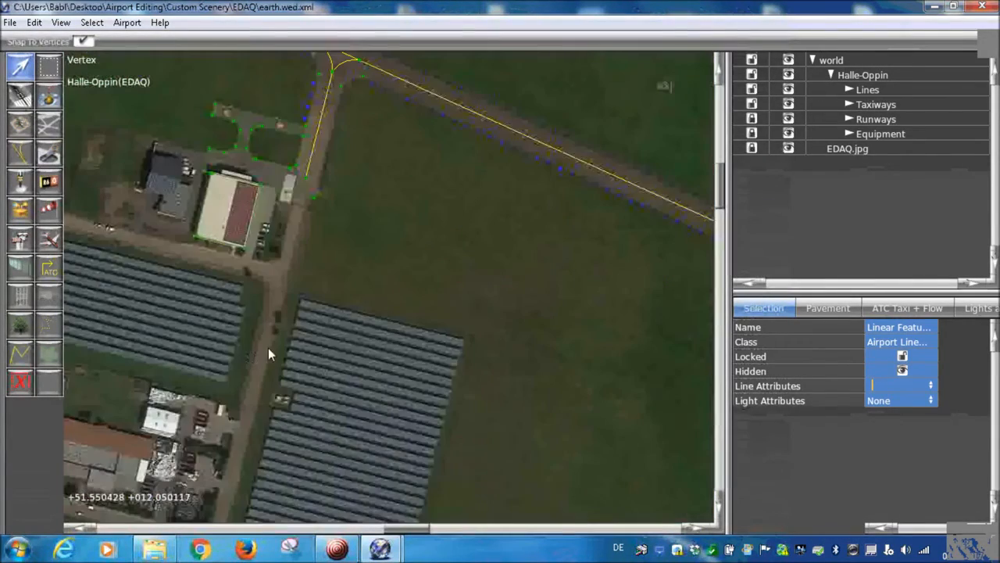
right_drag(334, 211, 281, 360)
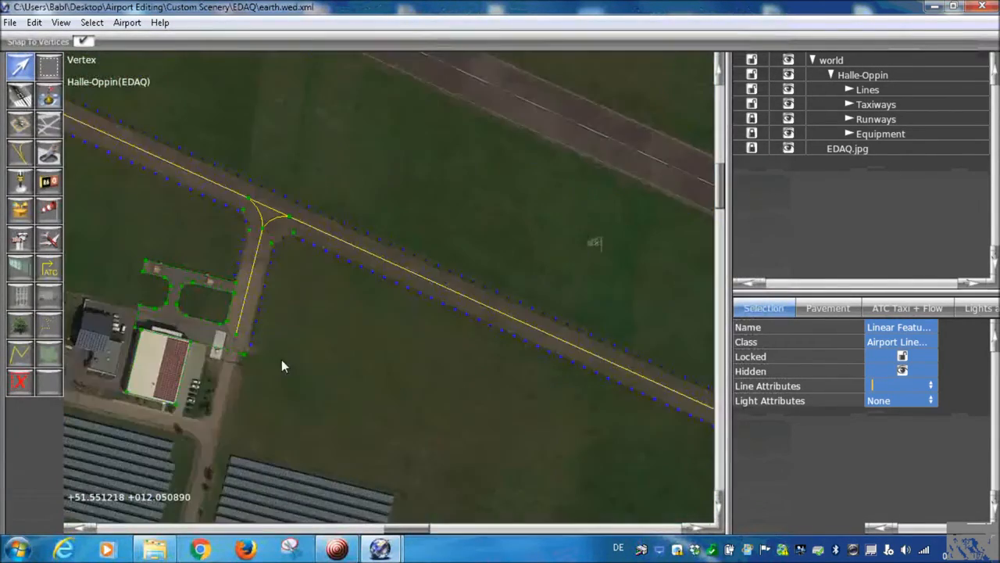
scroll(281, 359, down, 6)
right_drag(377, 410, 307, 295)
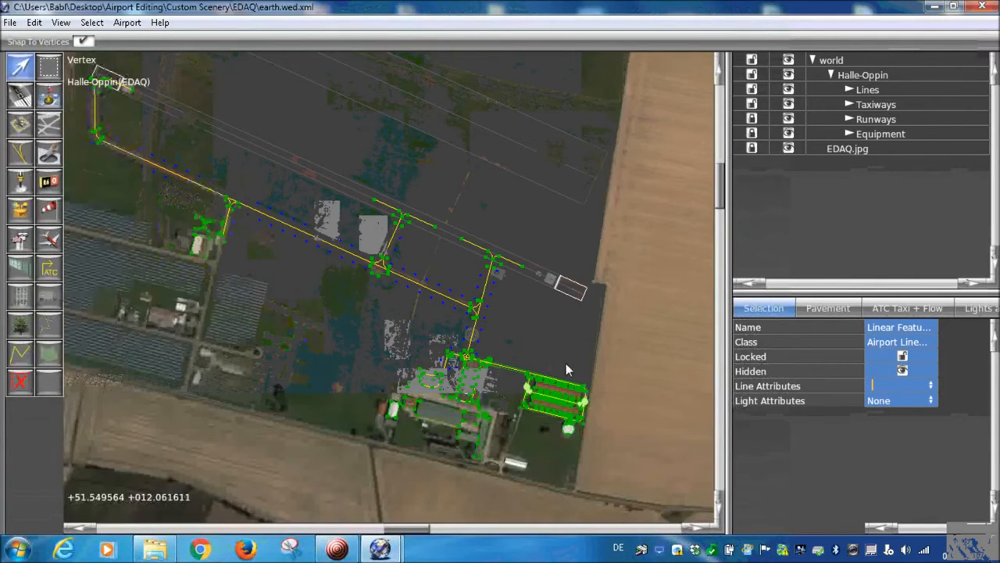
scroll(457, 275, up, 3)
scroll(536, 245, up, 2)
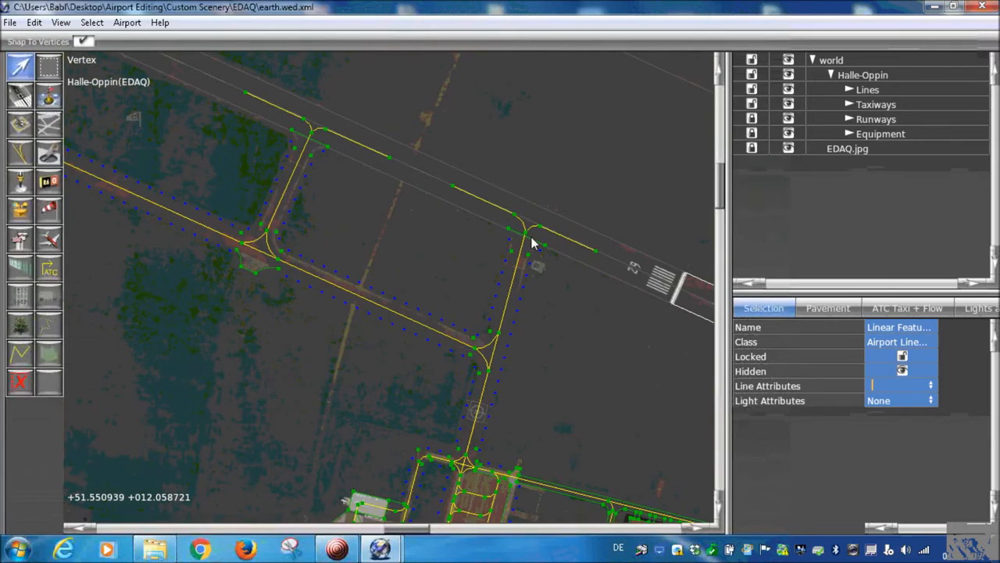
scroll(531, 237, up, 2)
scroll(515, 281, up, 2)
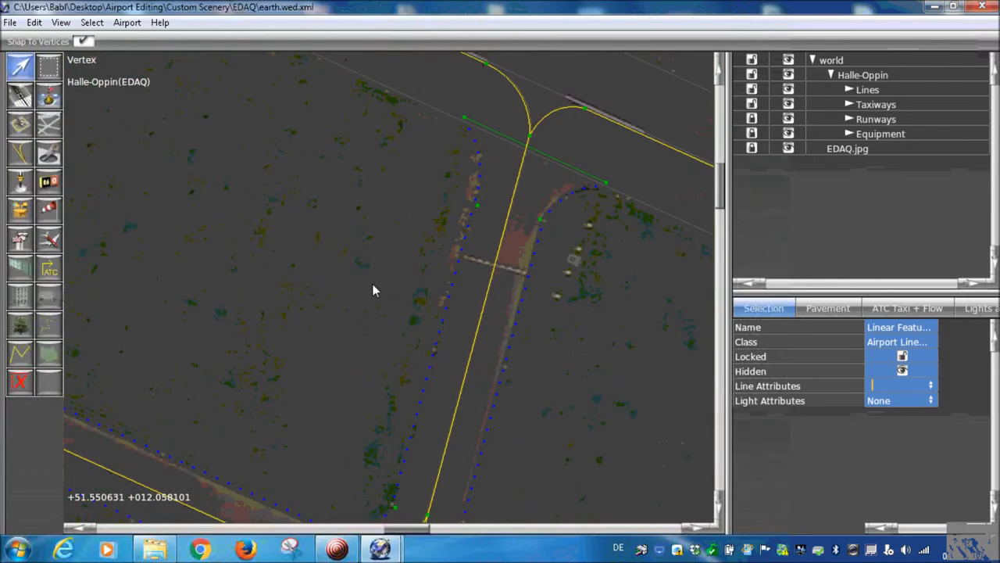
scroll(436, 359, down, 3)
scroll(436, 359, up, 2)
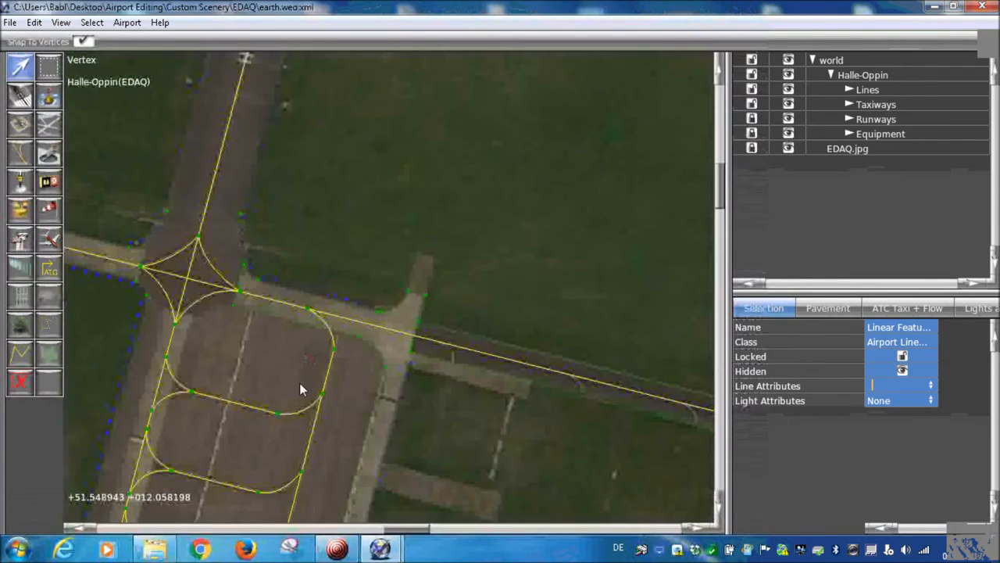
scroll(299, 383, down, 2)
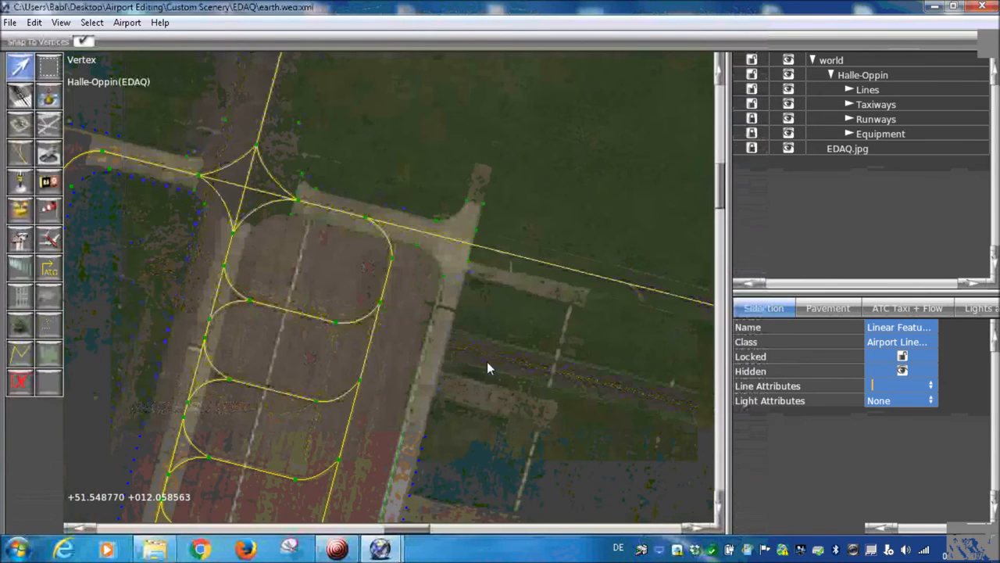
scroll(487, 361, up, 2)
scroll(452, 376, down, 2)
scroll(480, 344, up, 3)
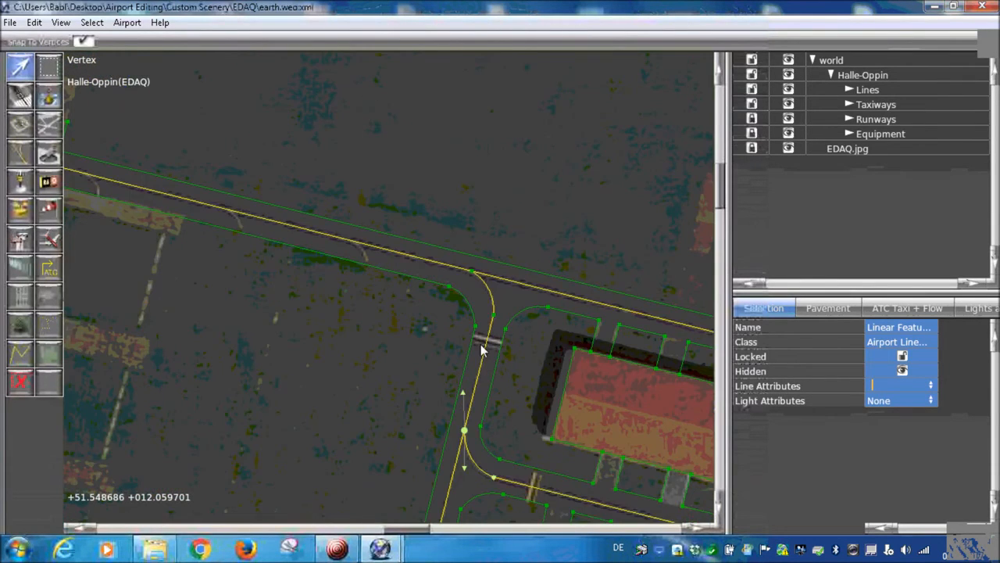
scroll(484, 351, down, 2)
scroll(524, 453, up, 3)
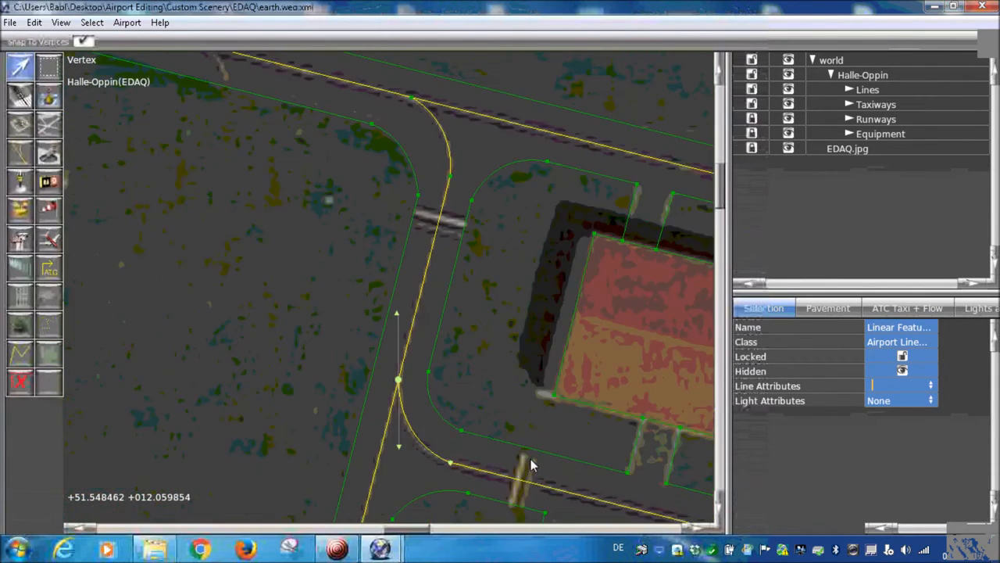
scroll(424, 286, up, 3)
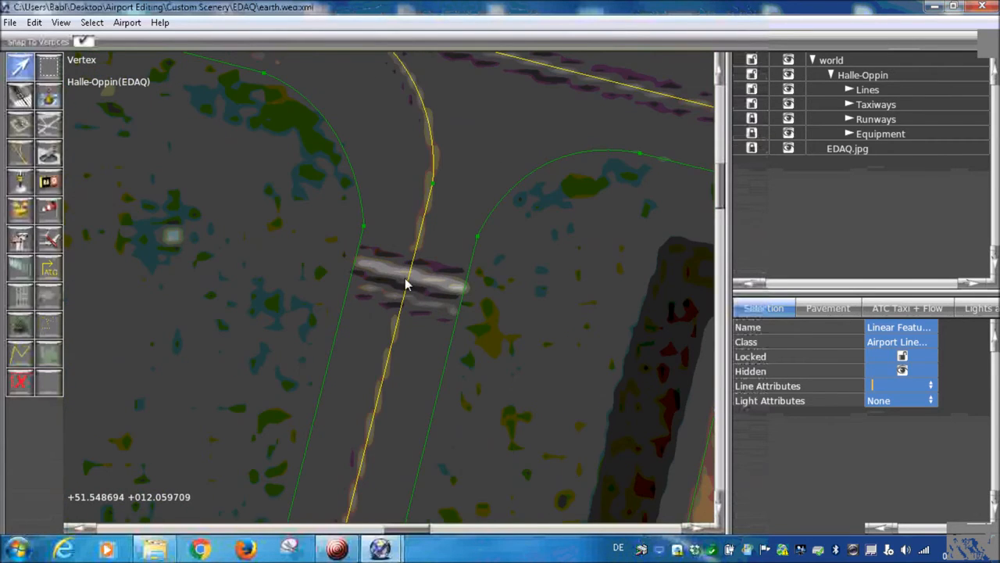
scroll(404, 285, down, 1)
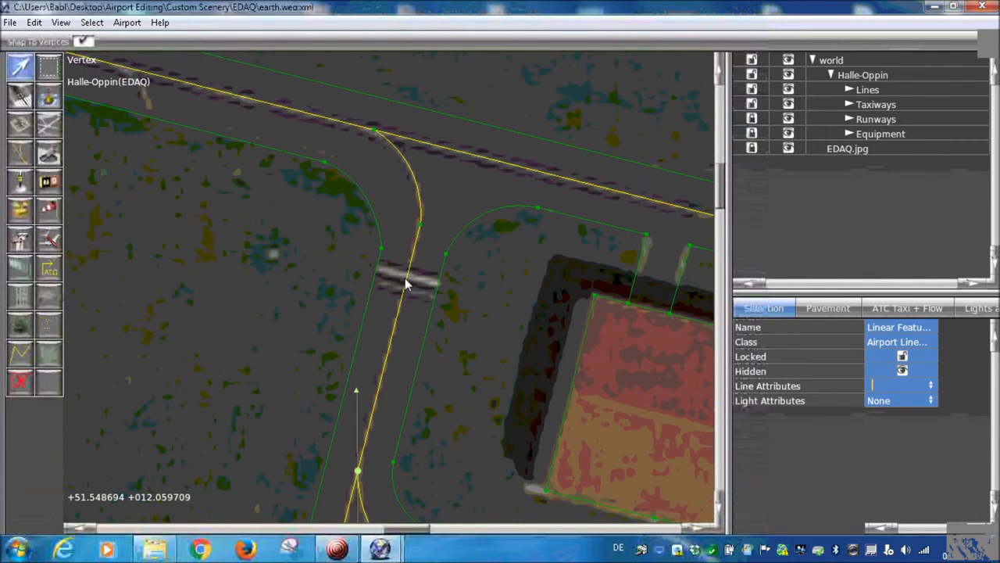
scroll(405, 284, down, 10)
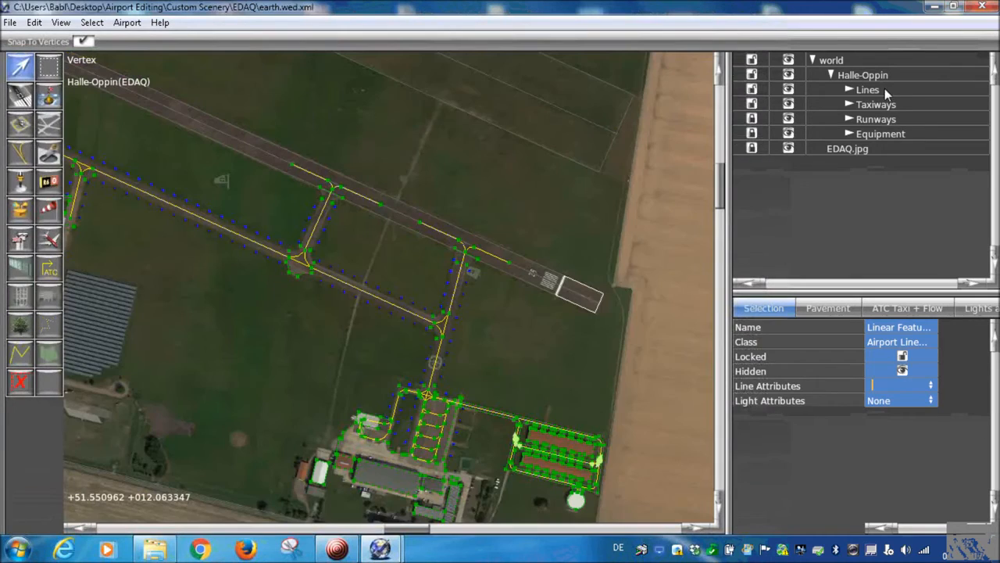
- Draw a Runway Hold line over the painted hold marking across the westernmost taxiway, just before the runway end
click(868, 89)
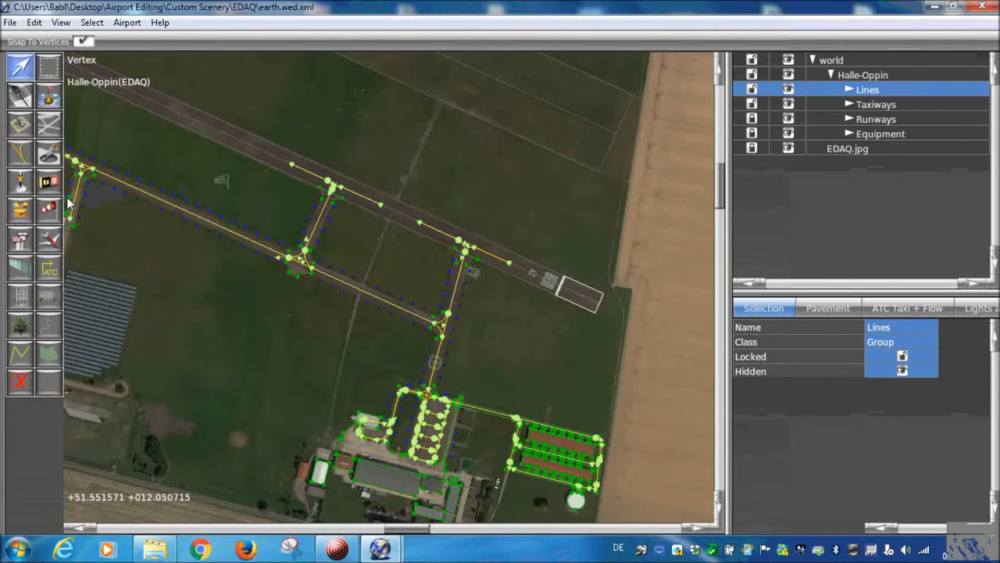
click(21, 157)
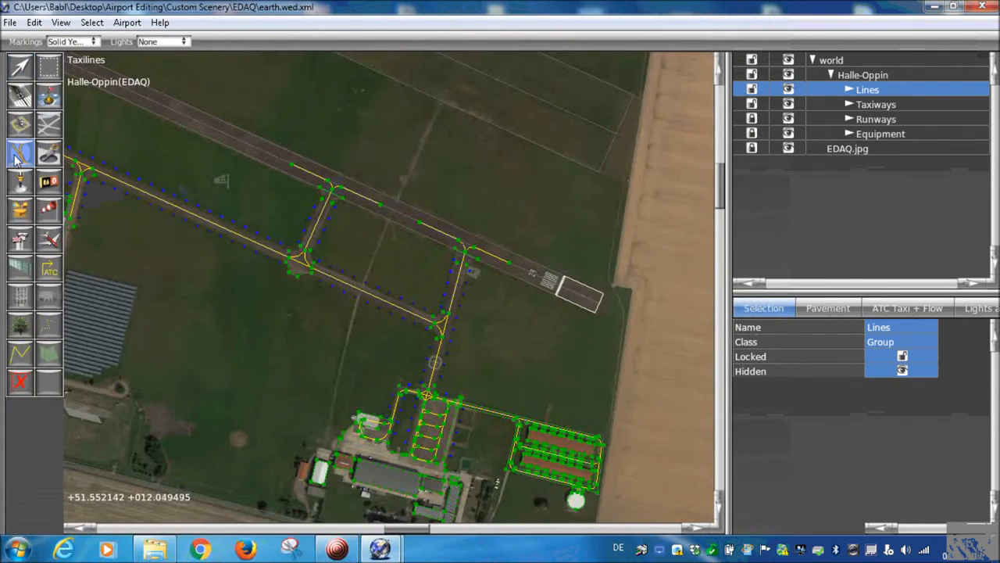
click(76, 43)
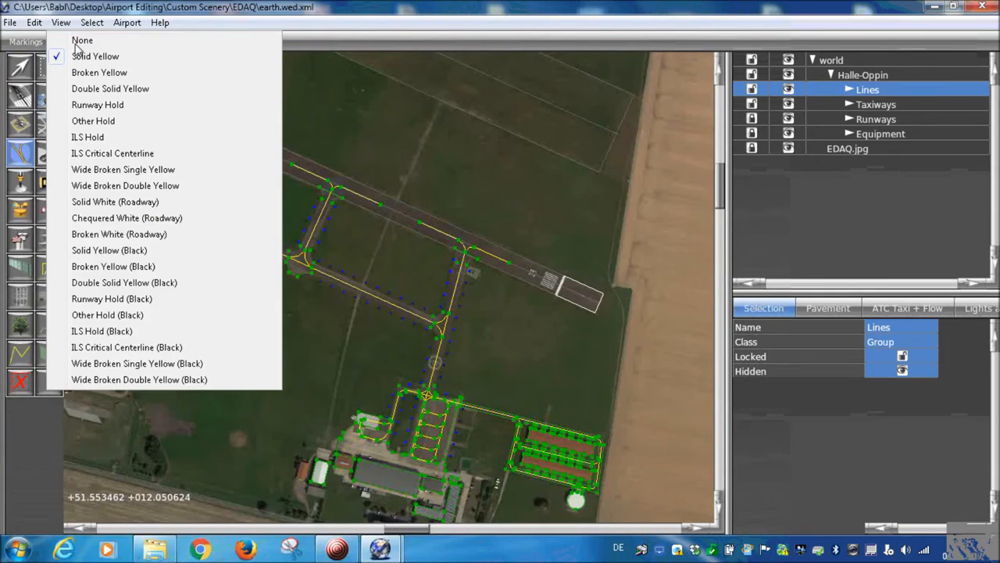
click(102, 108)
scroll(241, 230, up, 5)
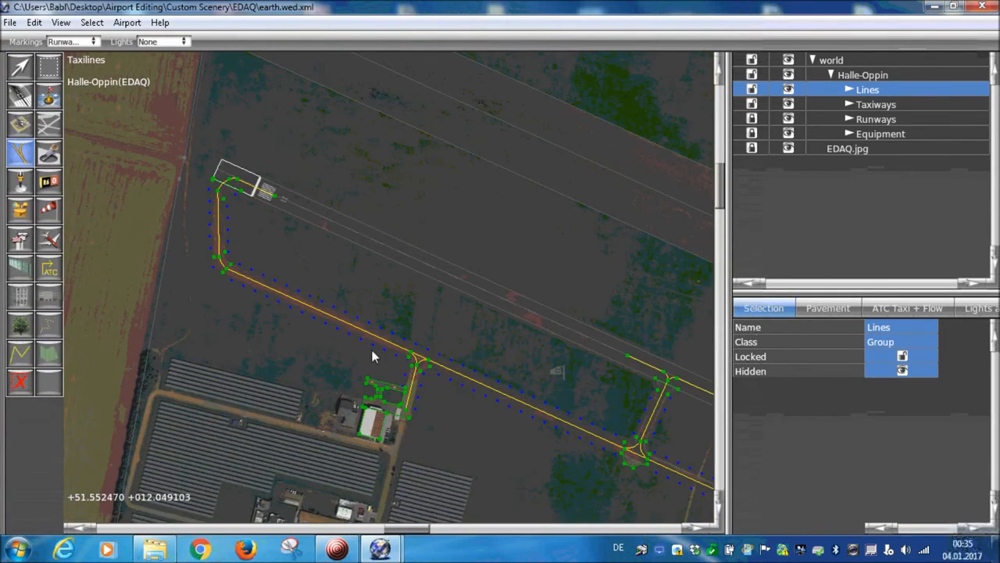
scroll(245, 228, up, 5)
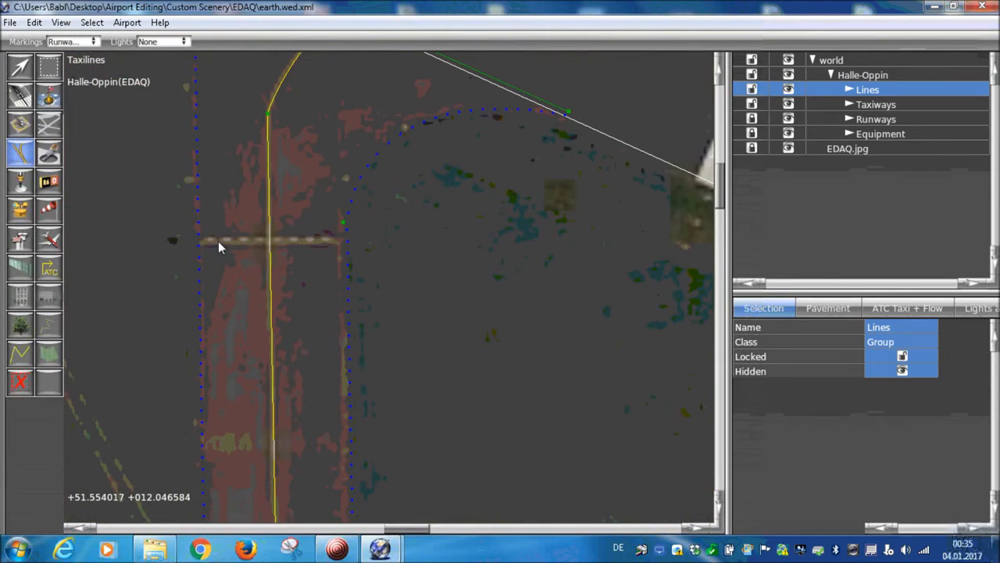
click(325, 242)
key(Return)
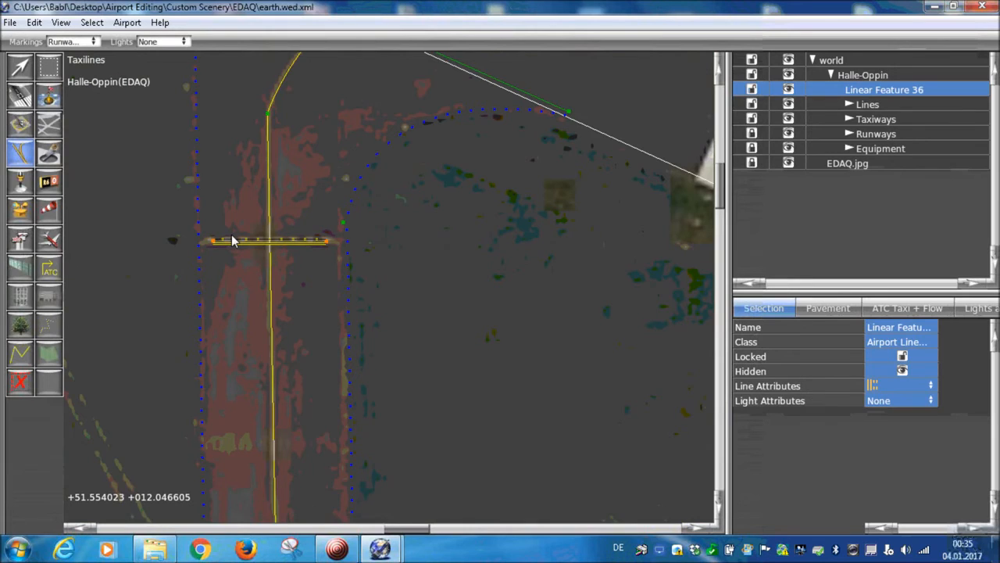
- Draw a Runway Hold line over the painted marking across the middle taxiway connector, just south of the runway
scroll(318, 276, down, 5)
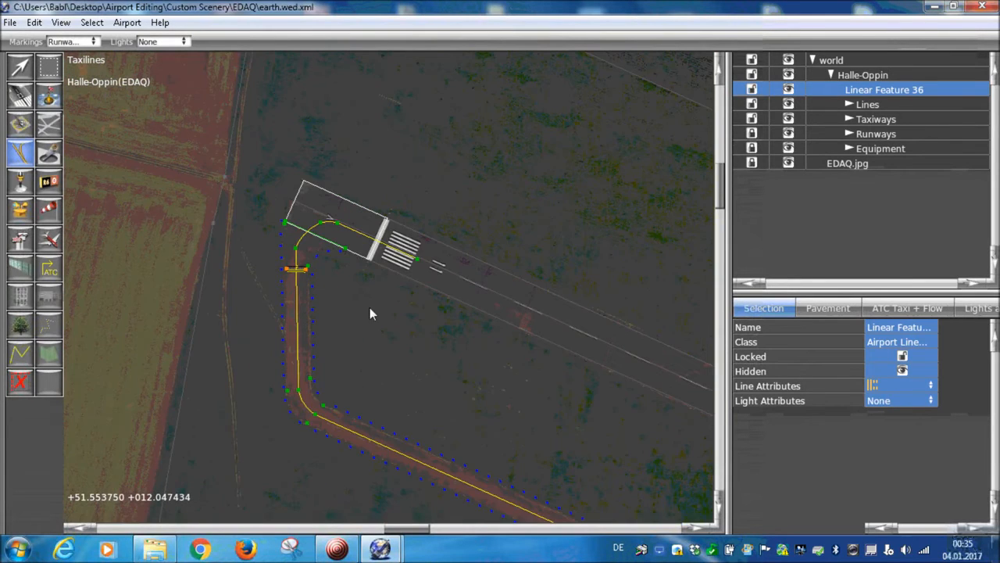
scroll(533, 361, up, 6)
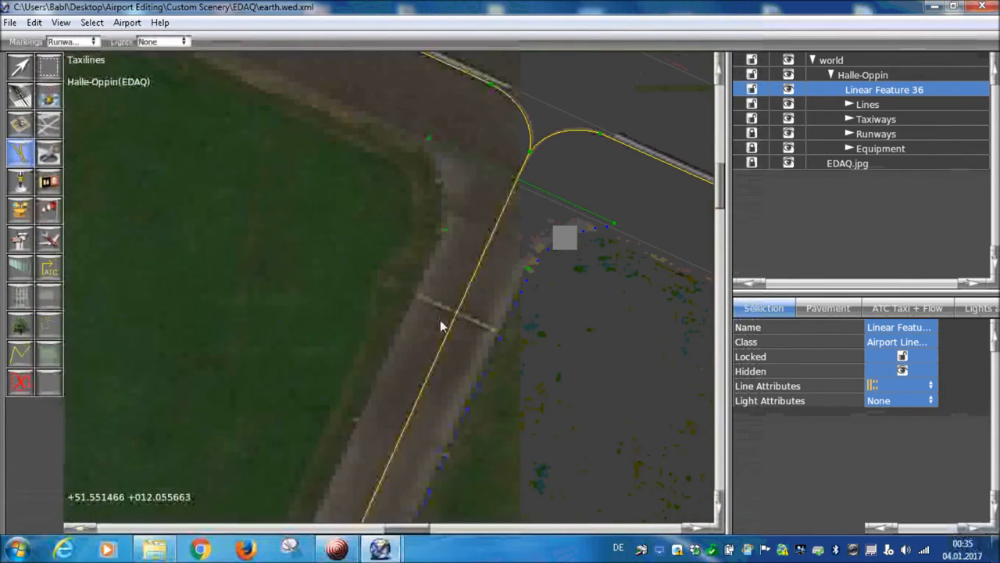
scroll(440, 319, up, 2)
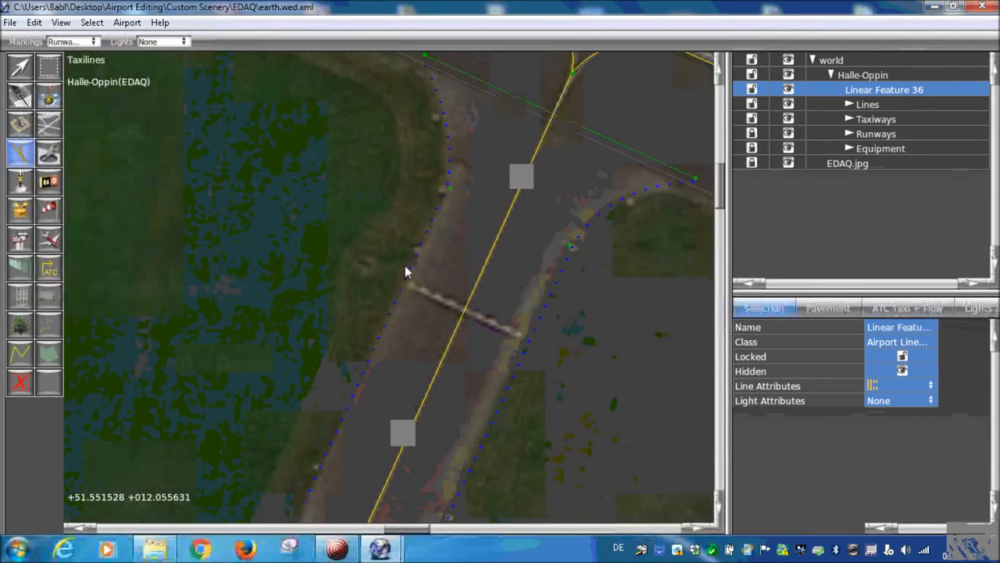
click(512, 333)
click(418, 289)
key(Return)
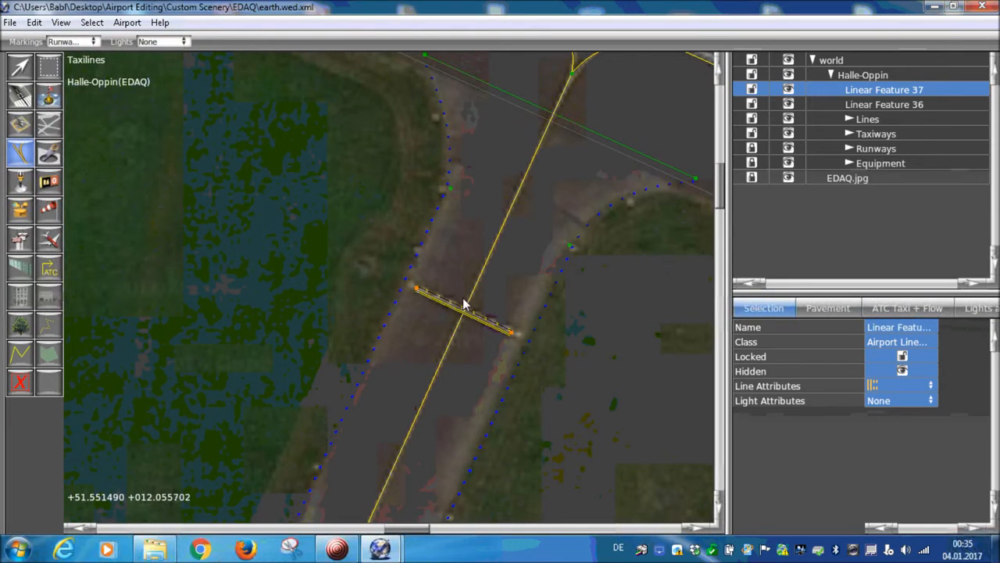
- Draw a Runway Hold line about 12 m long over the painted marking across the eastern taxiway connector near runway 29
scroll(468, 297, down, 5)
scroll(540, 170, down, 2)
right_drag(511, 242, 208, 187)
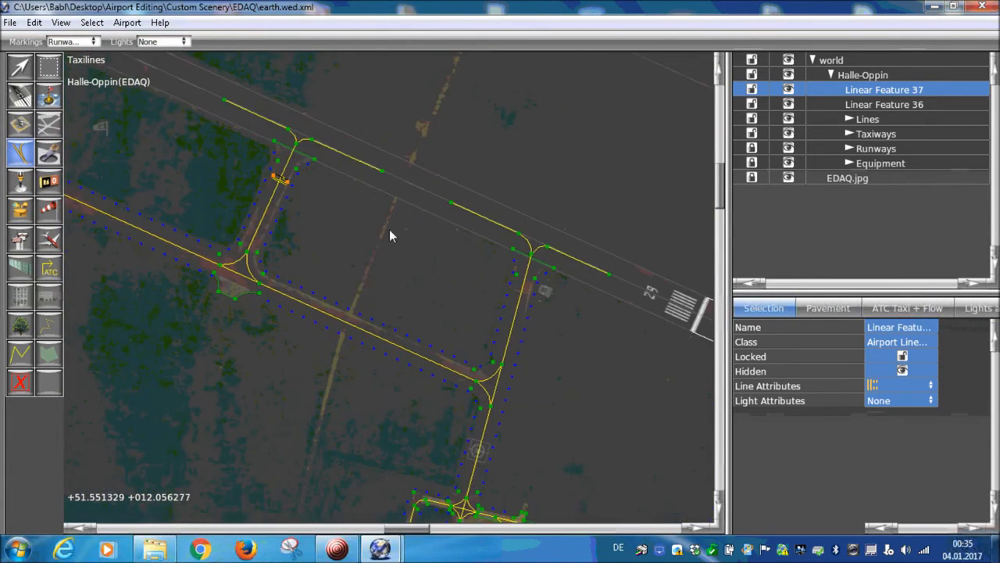
scroll(437, 275, up, 8)
click(443, 265)
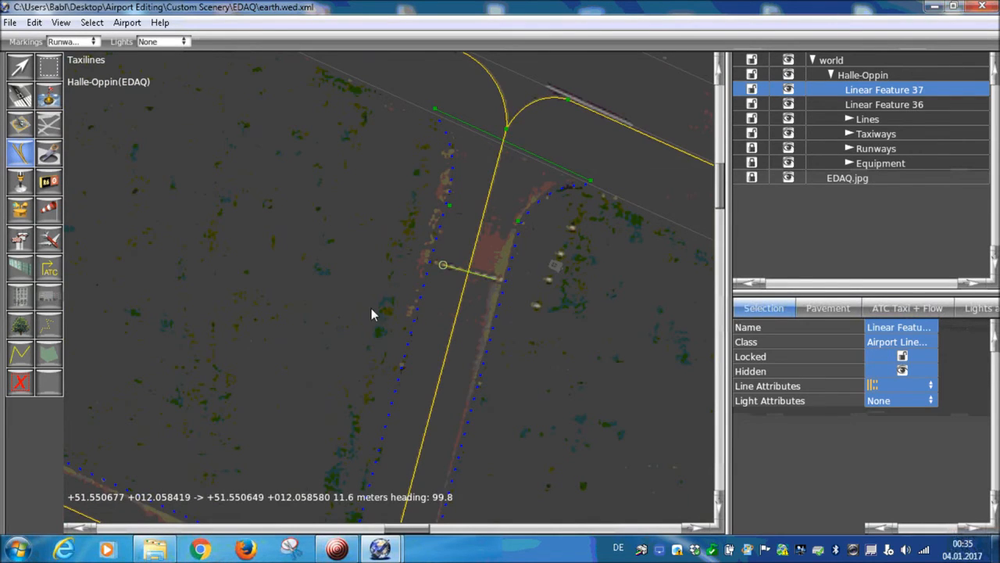
double_click(497, 283)
scroll(397, 312, down, 3)
scroll(437, 323, down, 1)
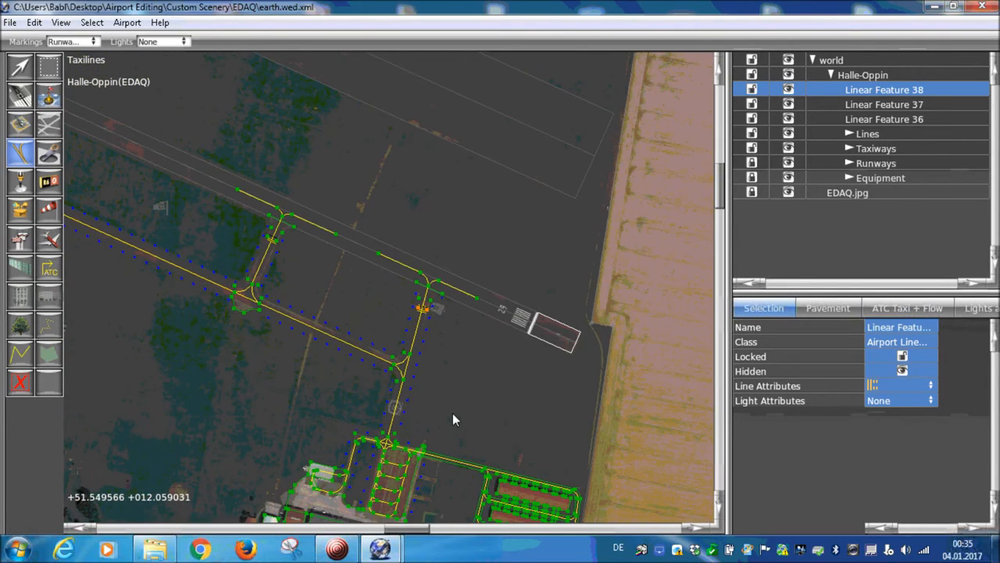
scroll(308, 332, up, 5)
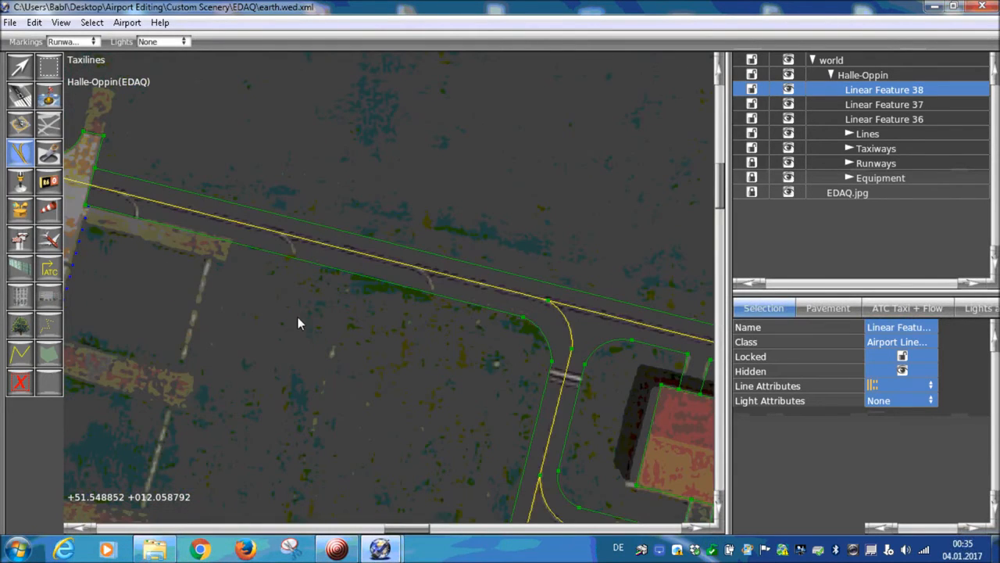
- Draw a Solid White (Roadway) line over the painted stop marking across the taxiway just west of the northern hangar row
right_drag(601, 455, 457, 399)
scroll(457, 399, up, 3)
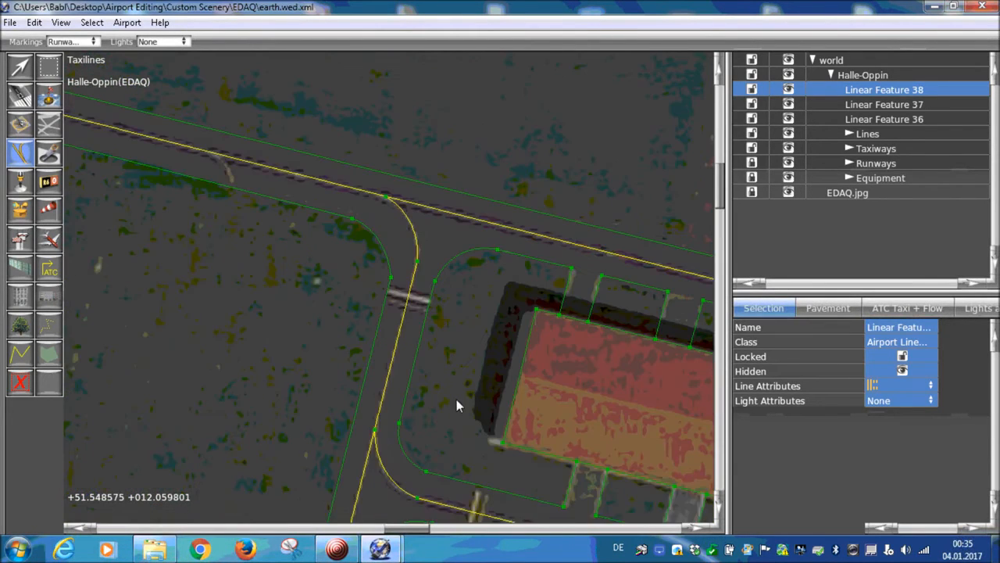
right_drag(463, 481, 426, 347)
scroll(372, 339, down, 2)
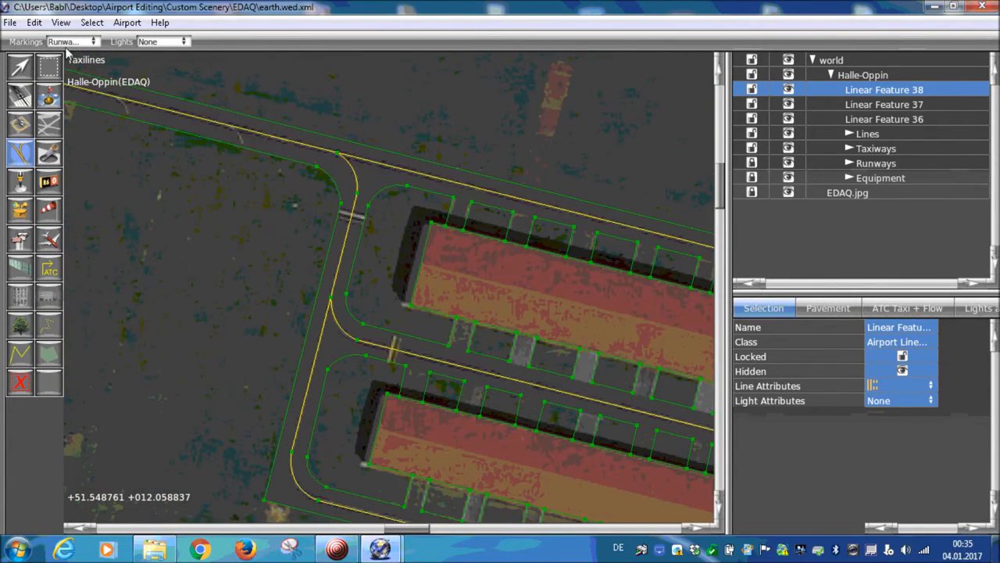
click(73, 42)
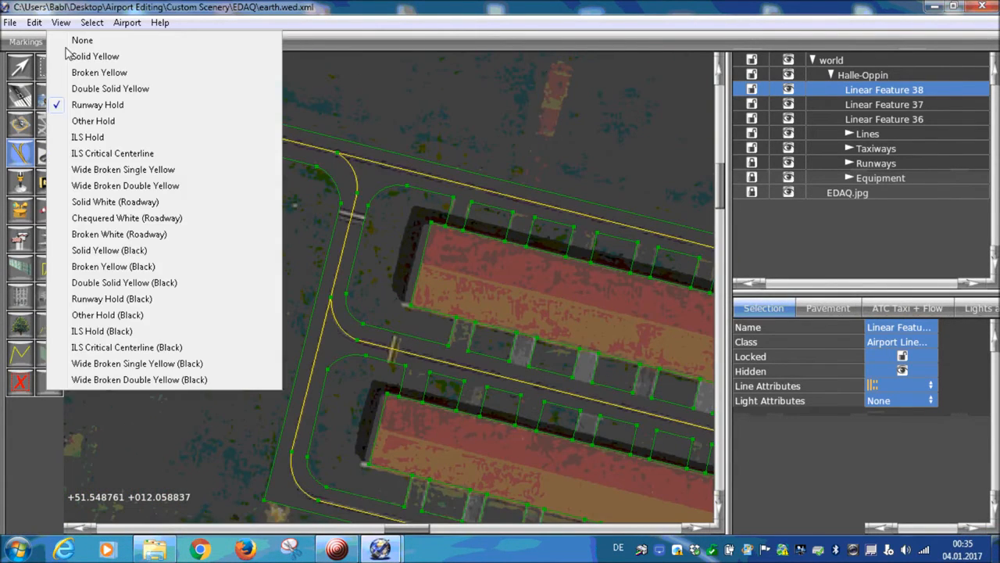
click(117, 202)
scroll(332, 195, up, 2)
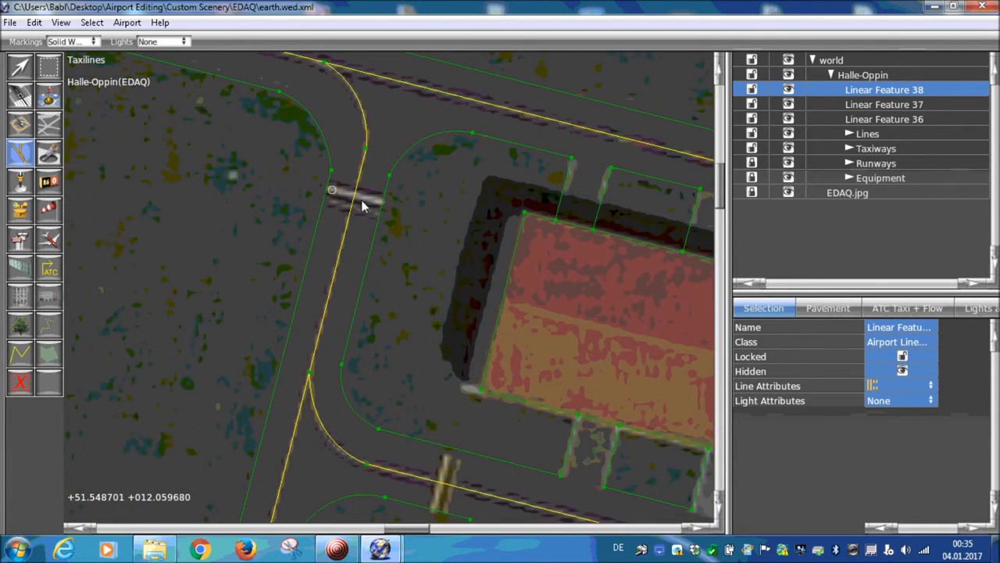
click(379, 200)
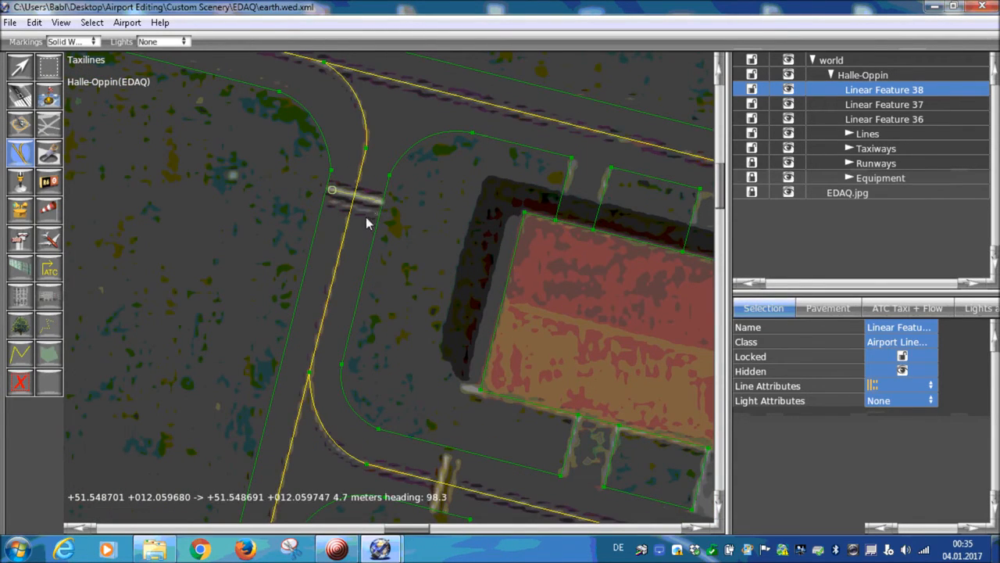
key(Return)
- Draw a Solid White (Roadway) line over the painted marking across the taxiway entering between the two hangar rows
mouse_move(423, 484)
right_down()
mouse_move(445, 342)
mouse_move(201, 247)
right_up()
click(471, 319)
key(Return)
- Examine the hangar taxiways, the apron and the main taxiway up to the western runway end for remaining markings or gaps
scroll(201, 247, down, 2)
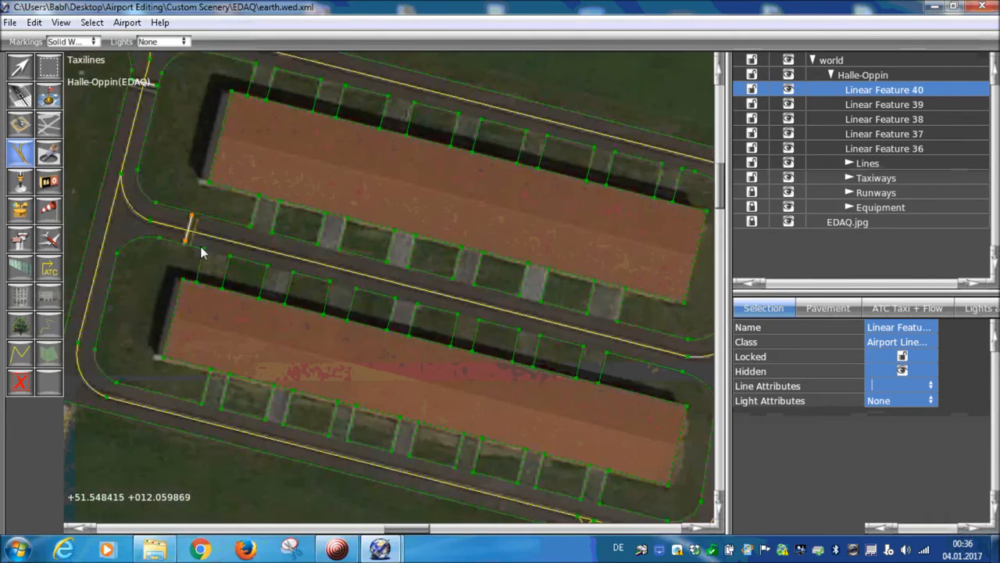
scroll(200, 246, down, 1)
right_drag(182, 238, 461, 384)
scroll(461, 384, up, 3)
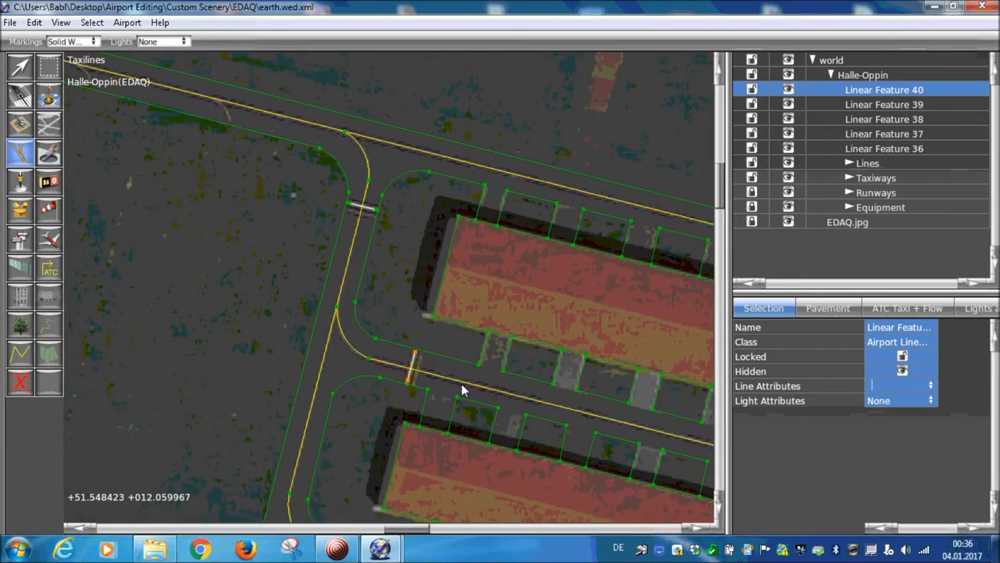
scroll(461, 384, up, 5)
right_drag(255, 246, 298, 352)
right_drag(240, 266, 380, 343)
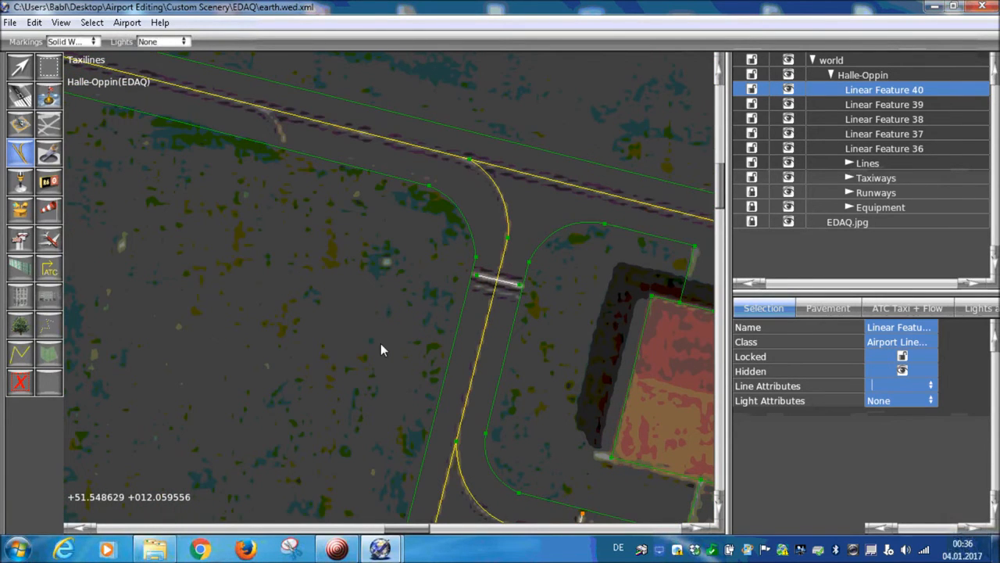
scroll(261, 345, down, 4)
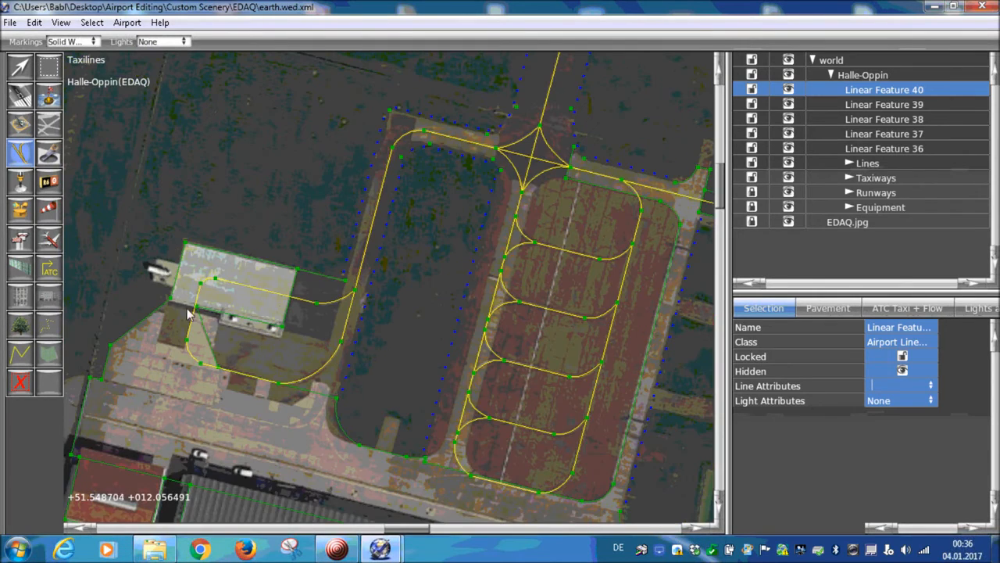
scroll(184, 311, down, 4)
right_drag(82, 165, 489, 516)
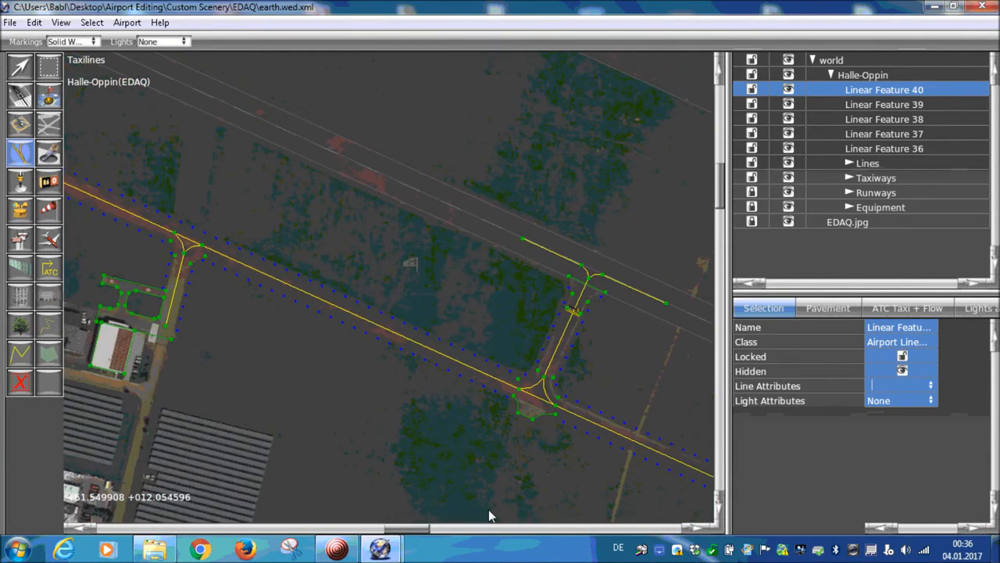
scroll(477, 422, up, 3)
scroll(229, 313, down, 2)
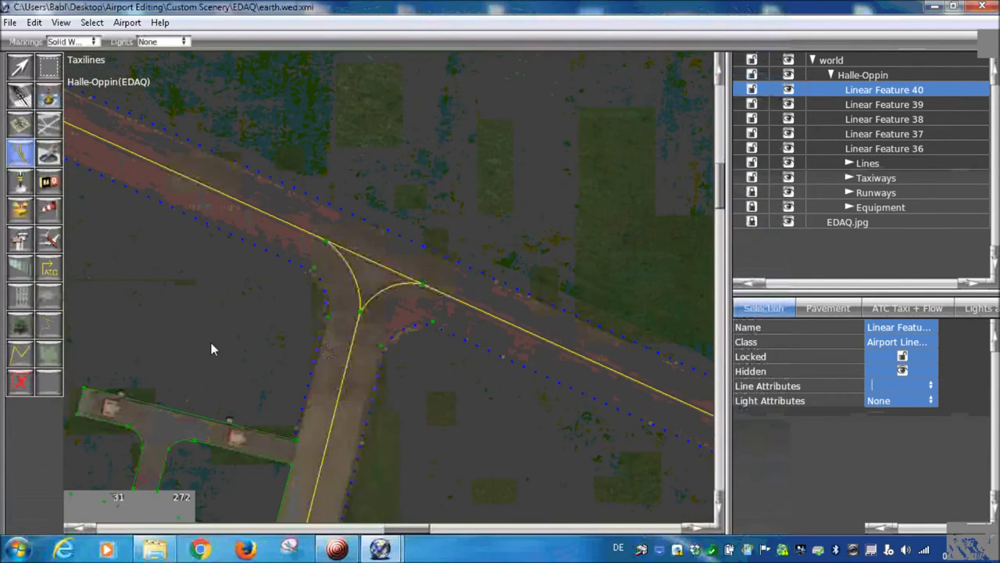
right_drag(211, 342, 312, 282)
right_drag(86, 117, 405, 368)
scroll(406, 368, up, 3)
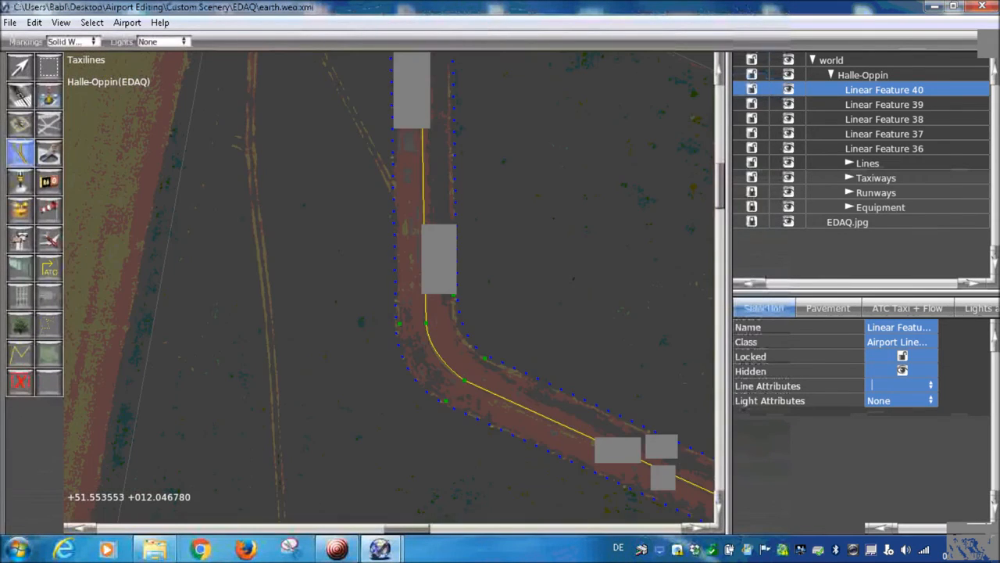
right_drag(446, 228, 337, 324)
scroll(384, 338, down, 5)
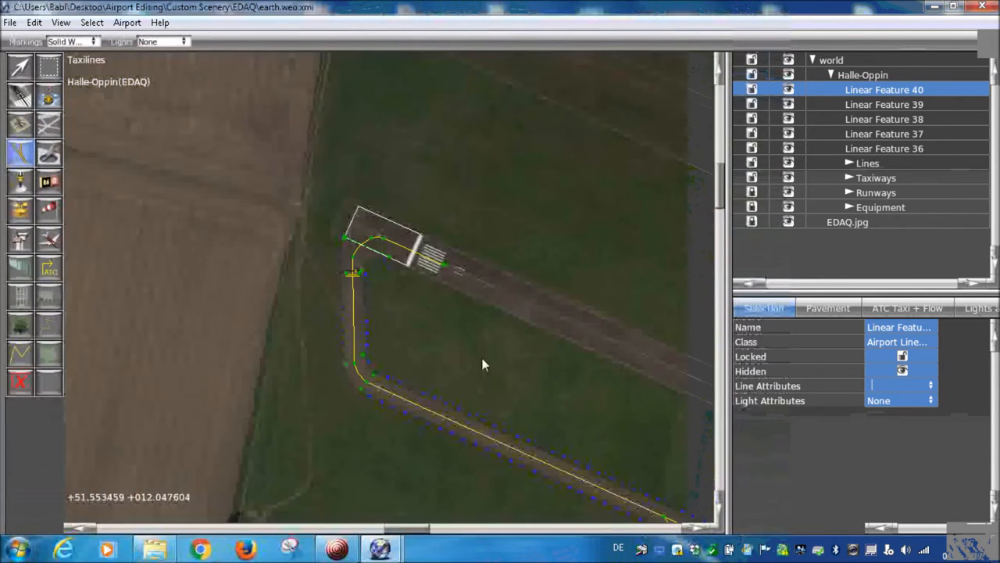
right_drag(482, 365, 236, 178)
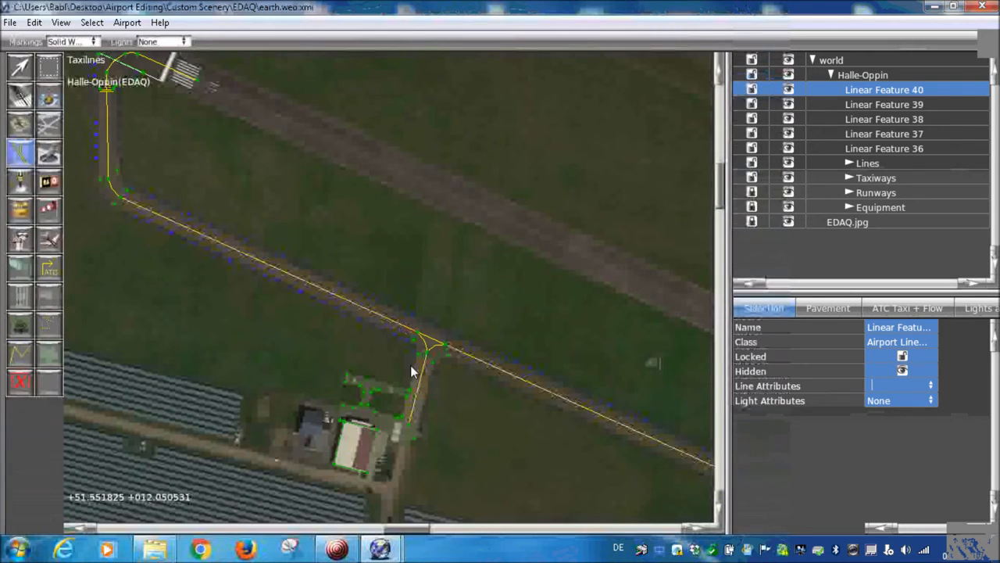
scroll(413, 372, up, 5)
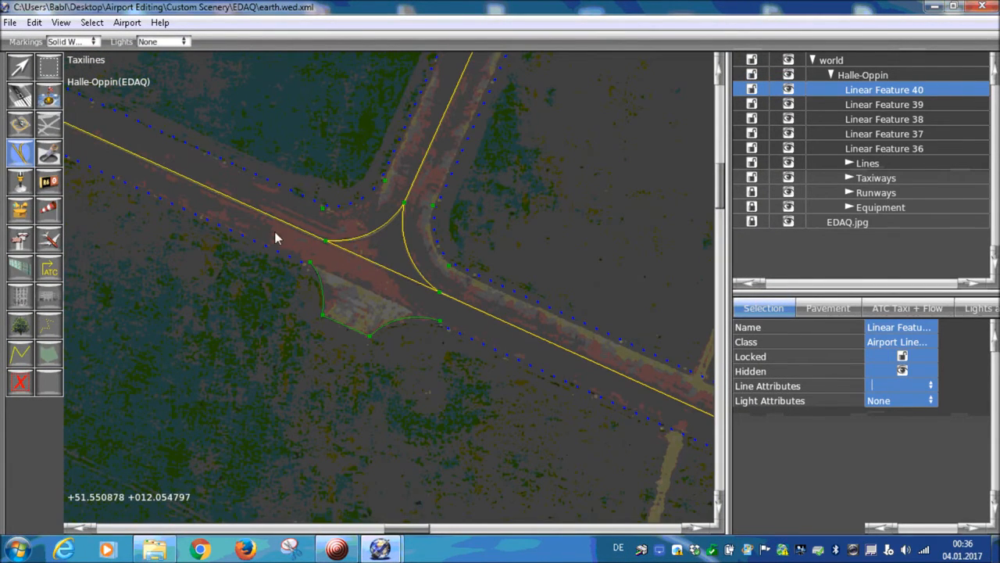
scroll(312, 261, up, 2)
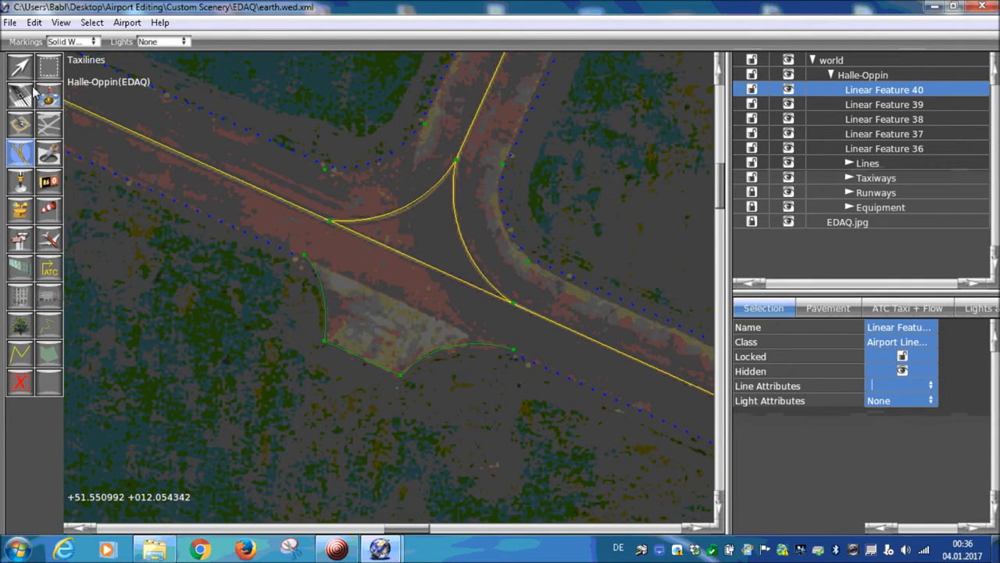
- Draw a line with no marking and blue Taxiway Edge Lights across the mouth of the small paved bay opposite the middle connector
click(82, 42)
click(105, 43)
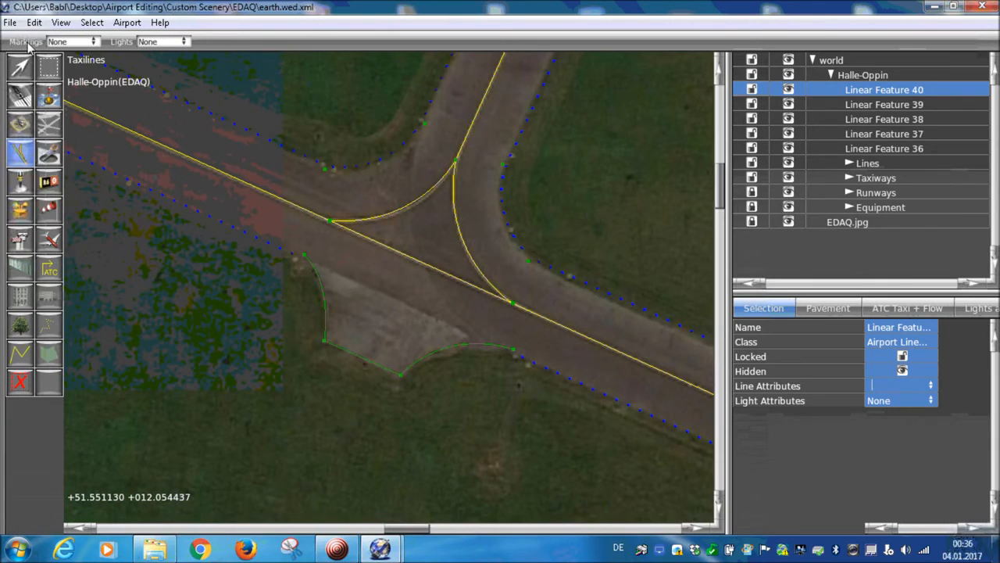
click(154, 43)
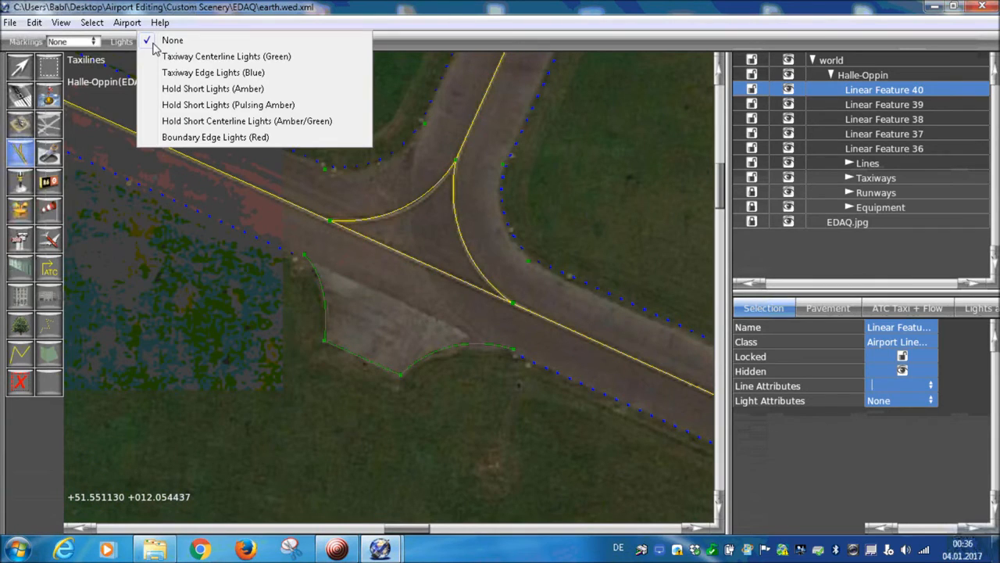
click(177, 75)
click(20, 67)
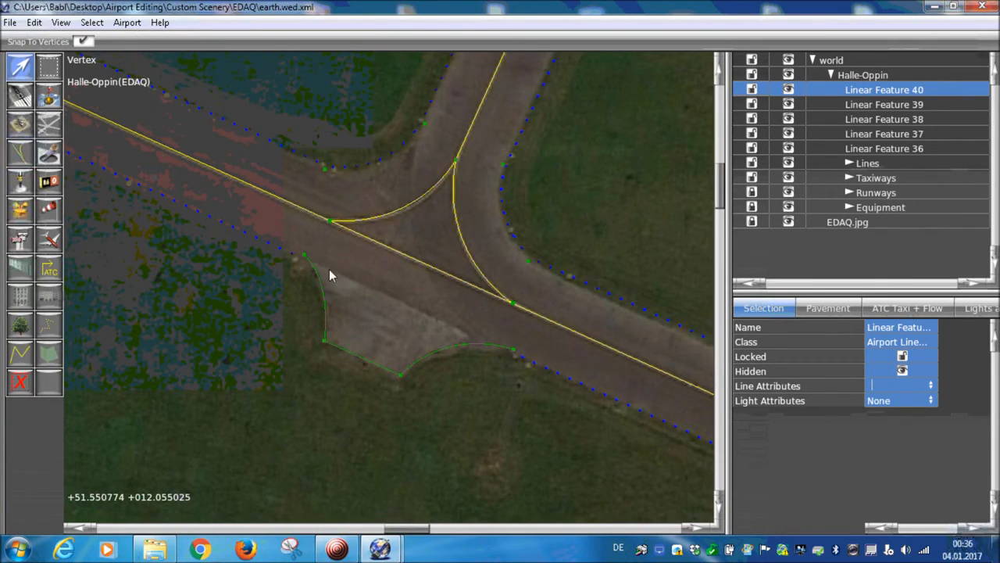
click(325, 265)
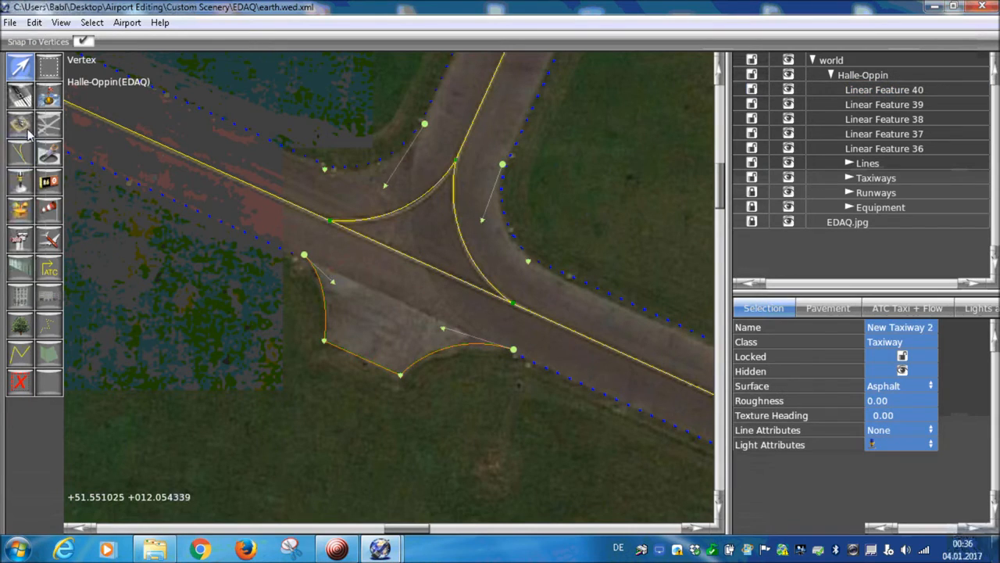
click(23, 155)
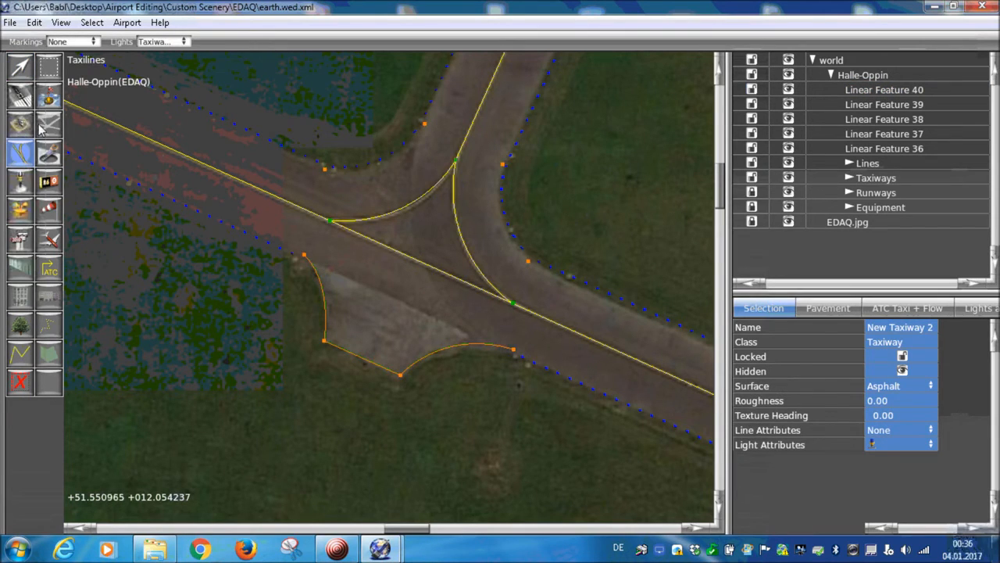
click(19, 72)
click(834, 104)
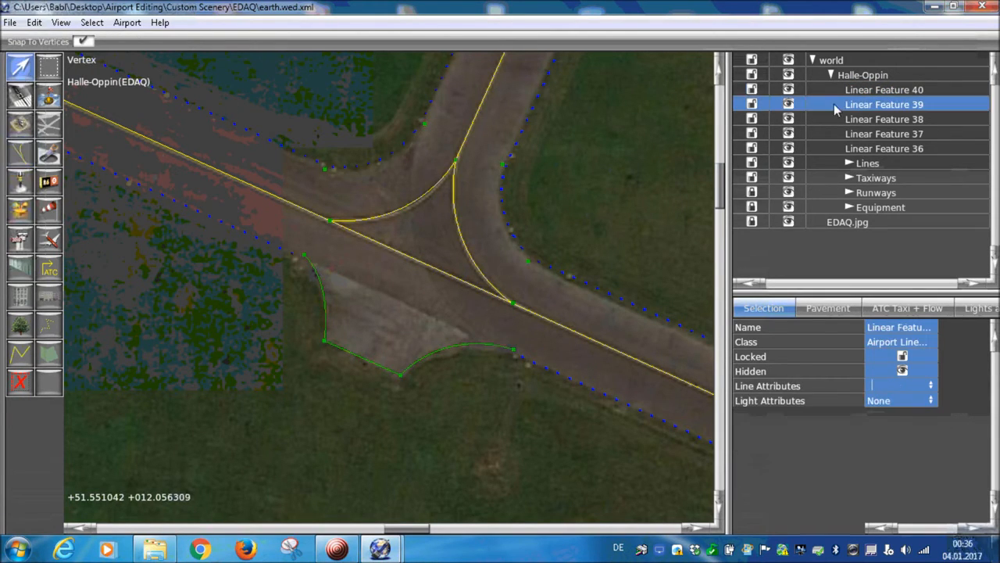
click(23, 154)
click(317, 261)
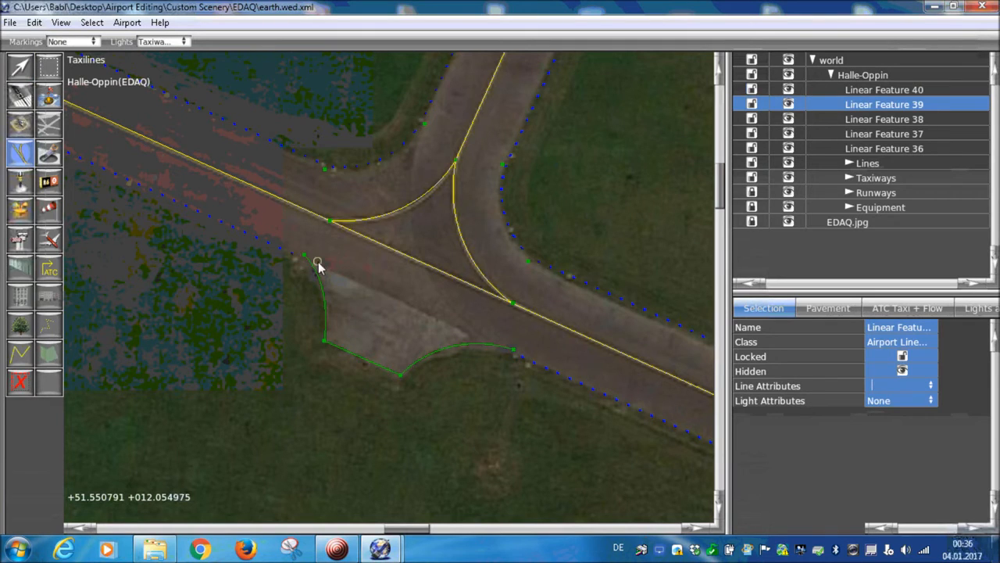
double_click(479, 341)
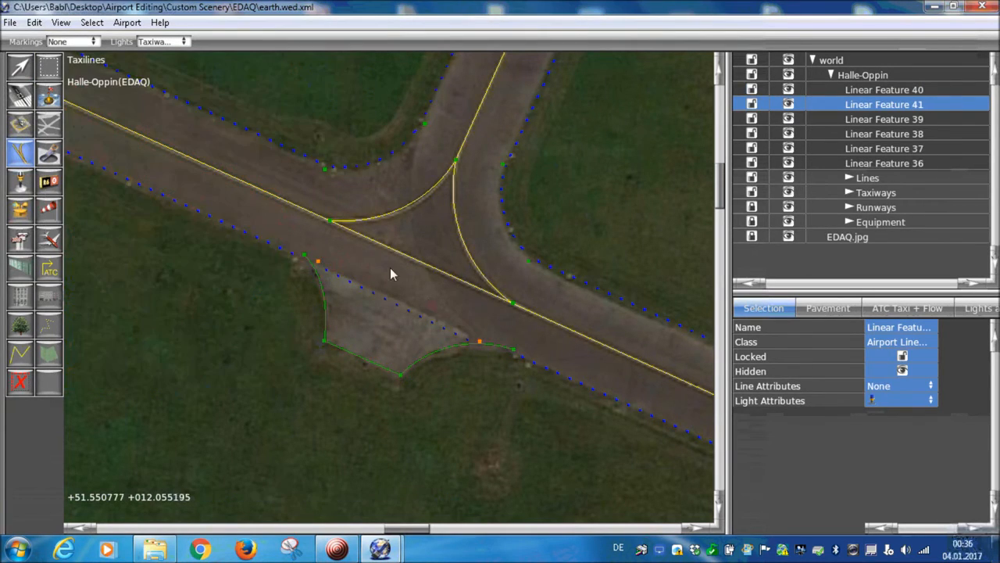
- Snap both ends of the edge-light line onto the bay's corner vertices and move the line into the Lines group
scroll(390, 267, up, 2)
click(24, 70)
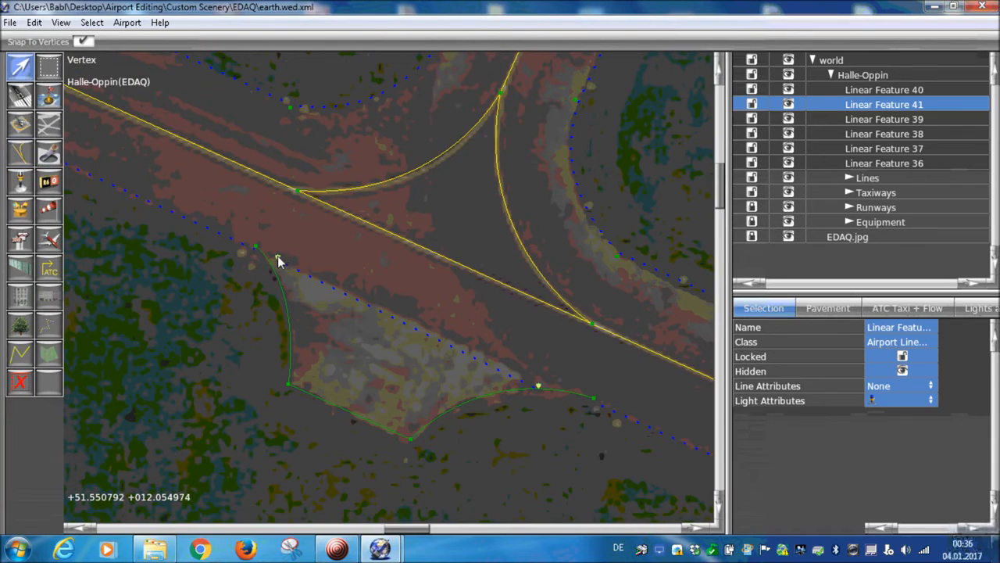
drag(266, 251, 255, 245)
drag(542, 384, 594, 403)
drag(865, 109, 879, 176)
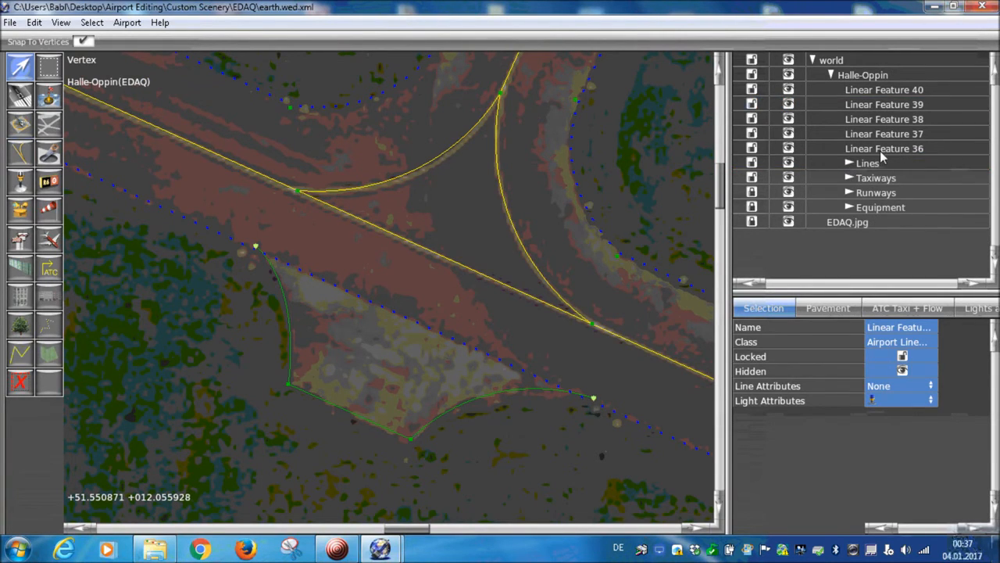
- Group Linear Features 36 to 40, the hold and stop lines, into one group
scroll(529, 145, down, 5)
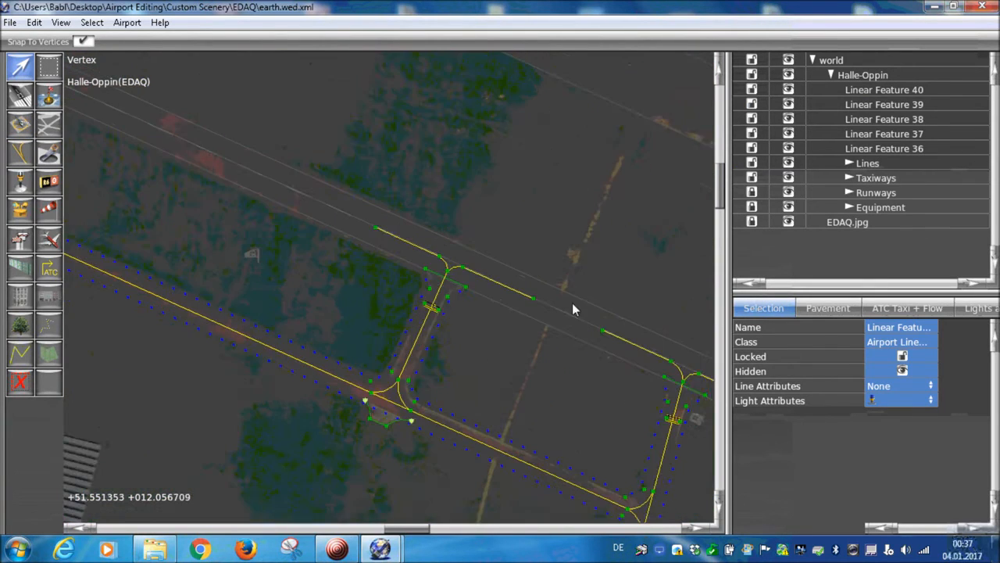
scroll(572, 309, down, 1)
drag(873, 157, 854, 104)
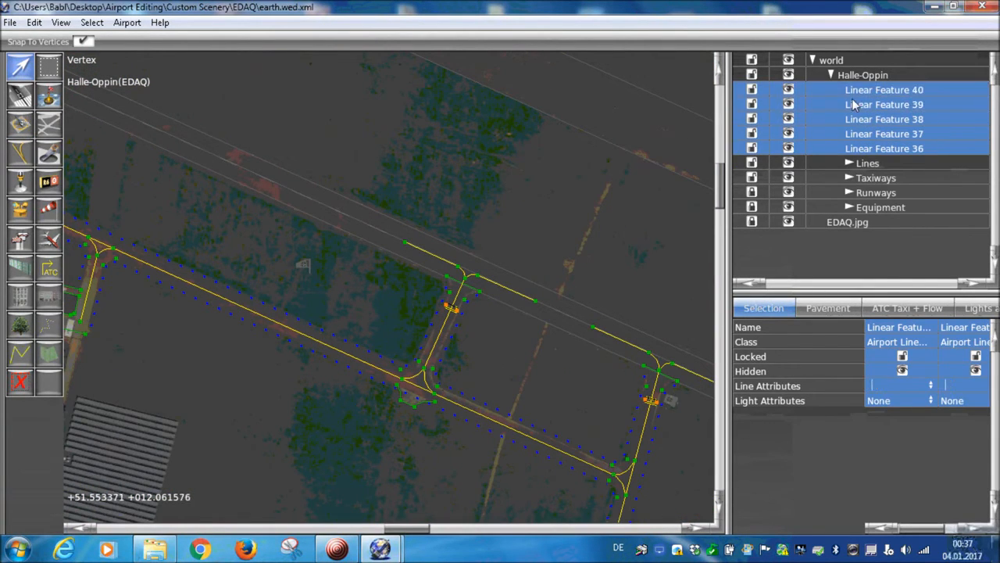
click(61, 23)
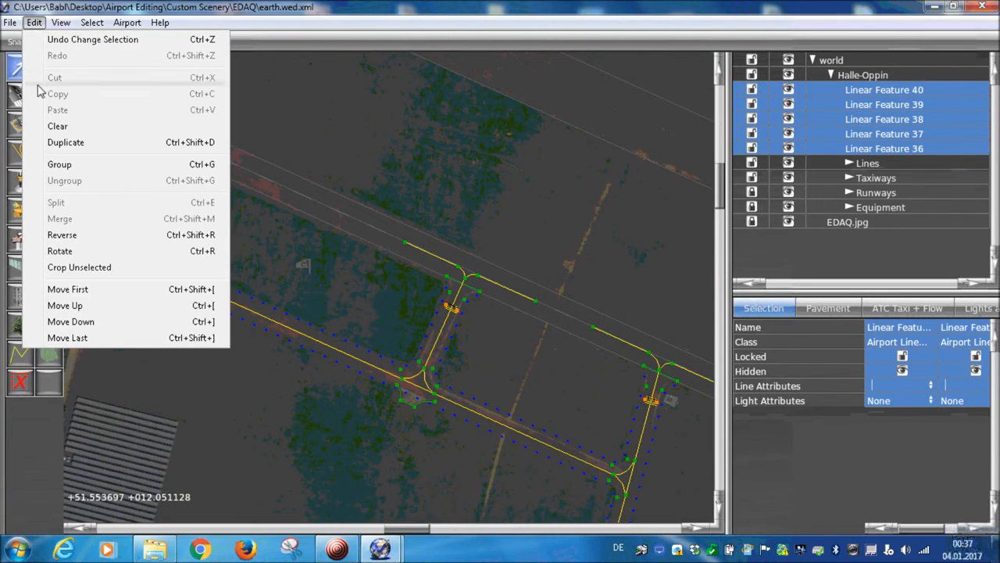
click(86, 165)
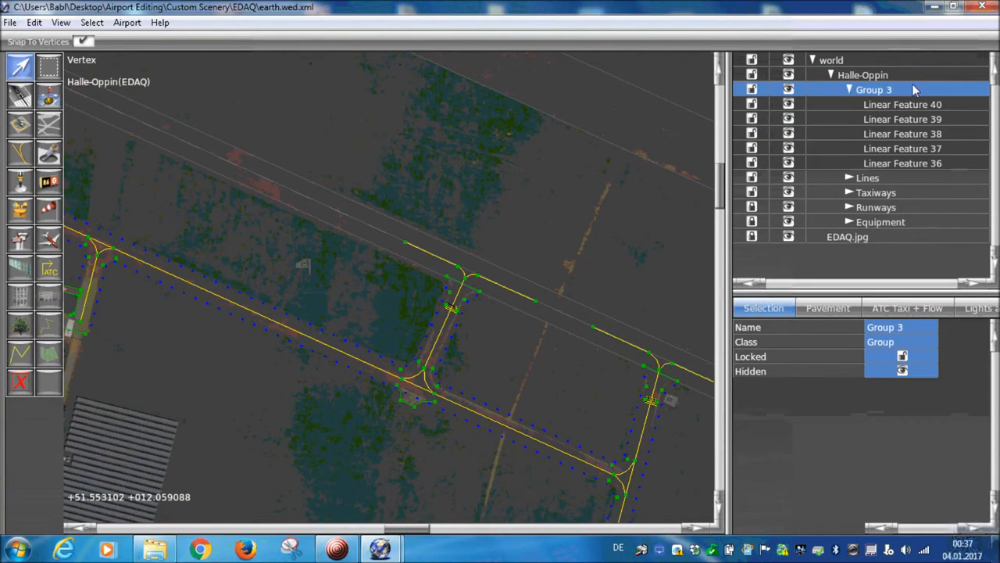
- Rename the new group Holds and collapse it in the hierarchy
click(912, 84)
text(Holds)
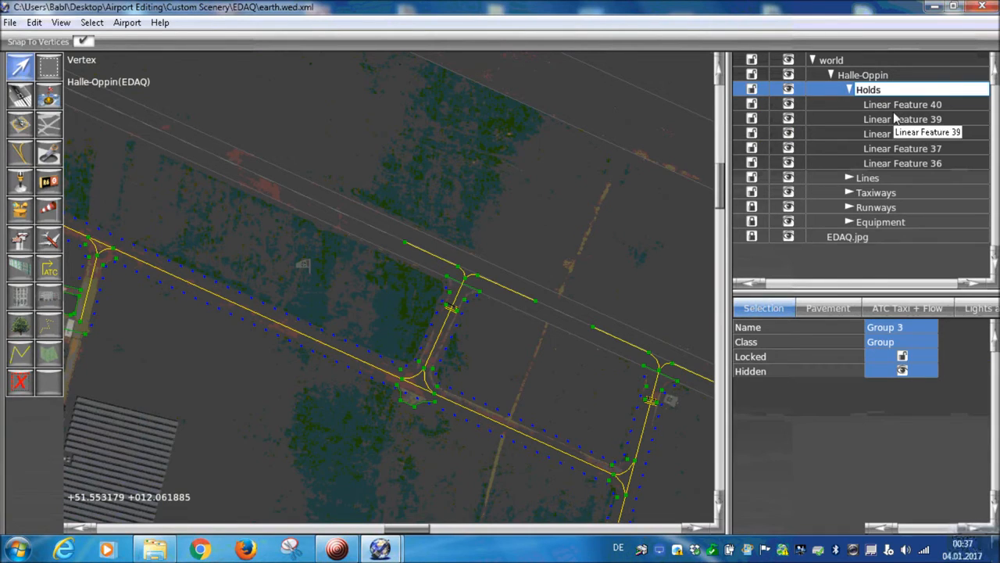
key(Return)
click(850, 90)
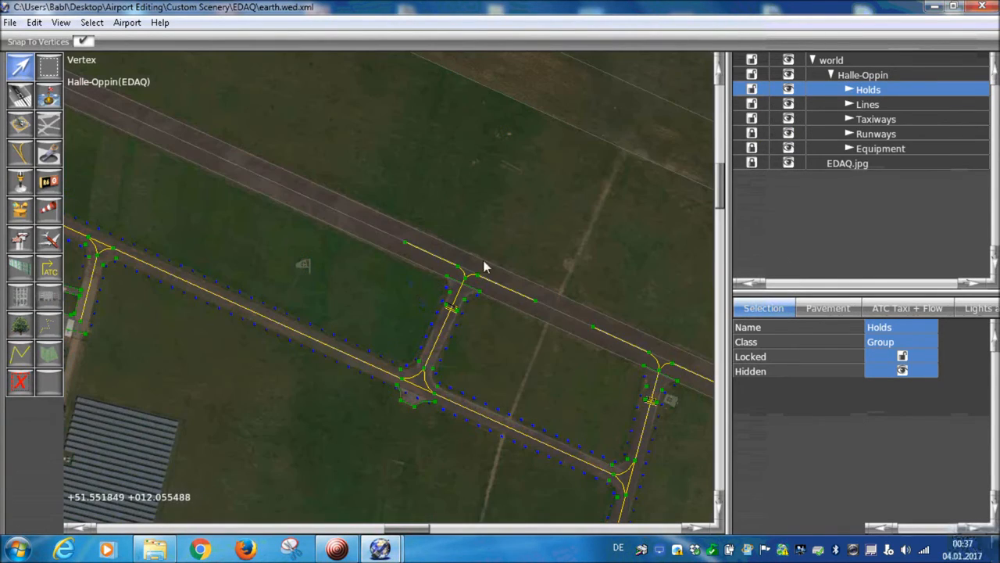
- Highlight the Lines and Holds groups in turn and examine the hold line across the middle taxiway connector
click(874, 101)
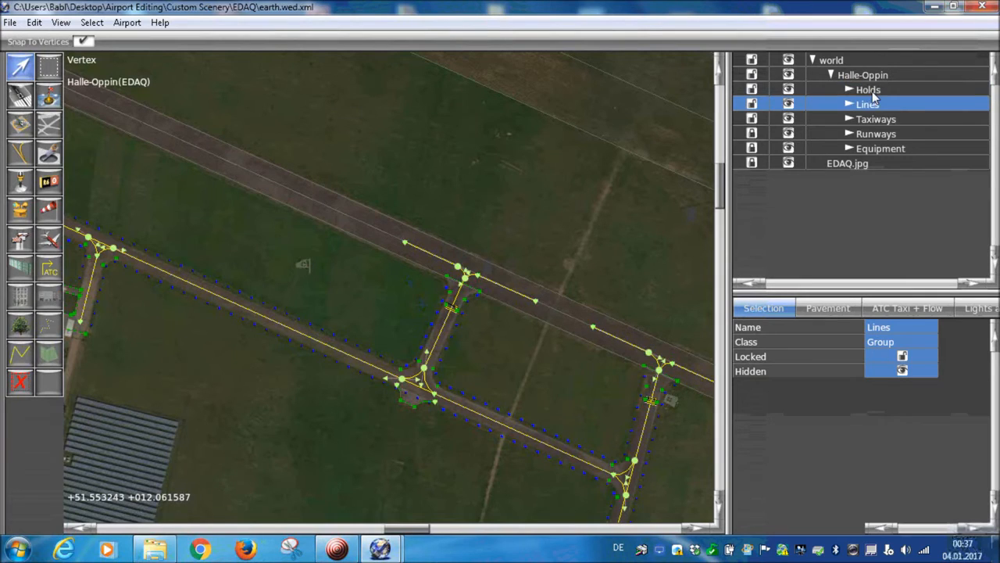
click(872, 91)
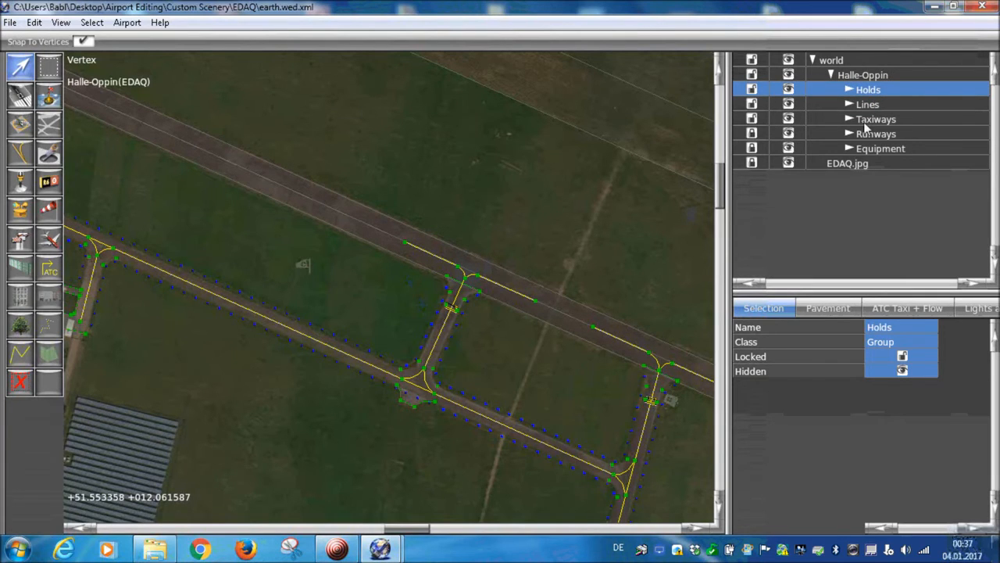
scroll(458, 317, up, 3)
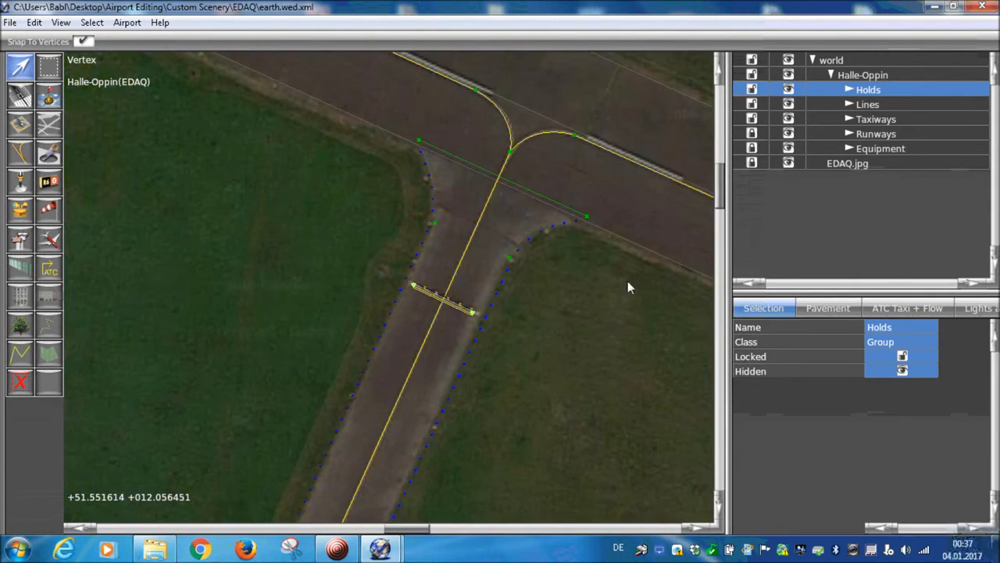
- Lock the Taxiways and Lines groups in the hierarchy, and unlock both again
scroll(577, 305, down, 5)
right_drag(617, 357, 614, 257)
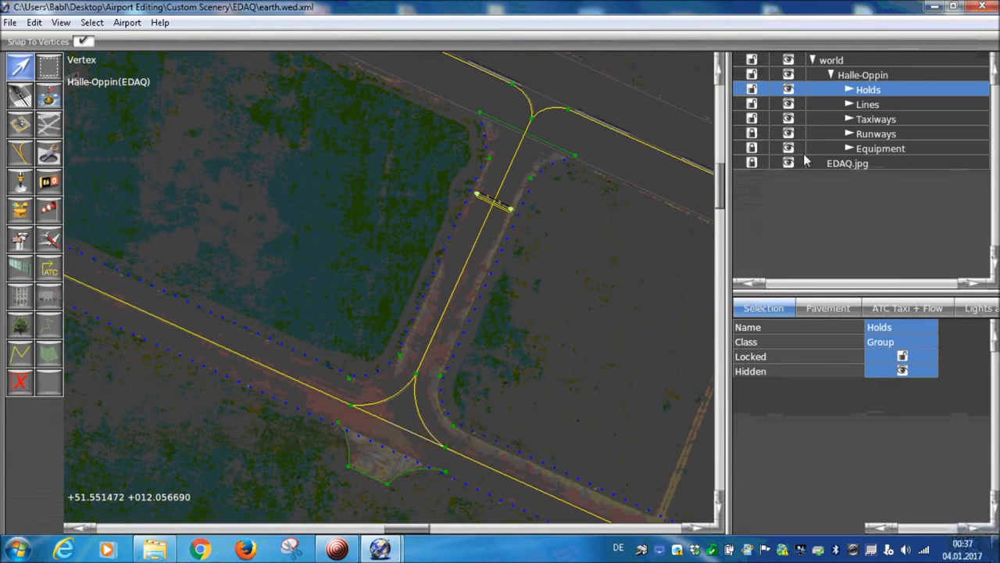
click(754, 118)
click(751, 104)
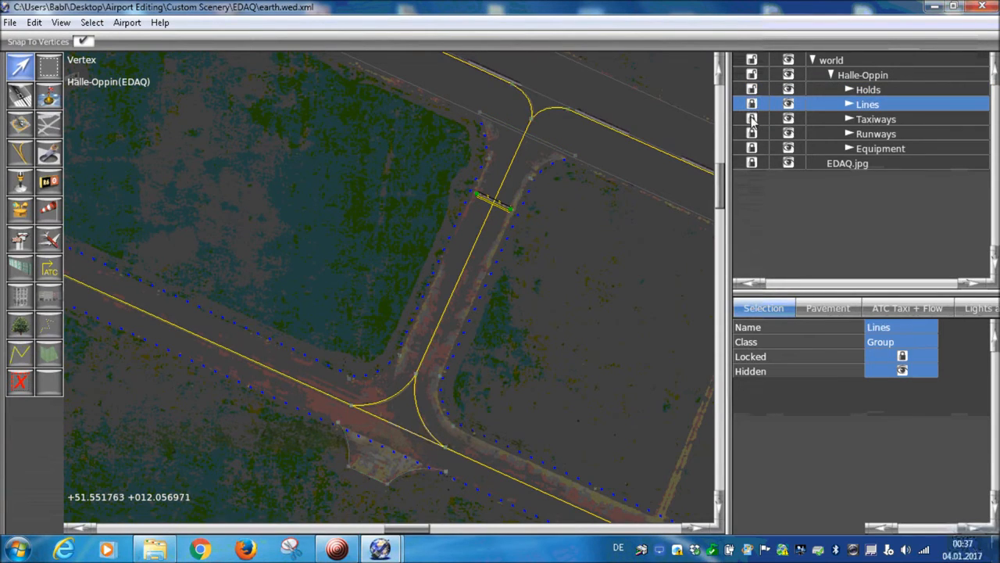
click(752, 104)
click(753, 118)
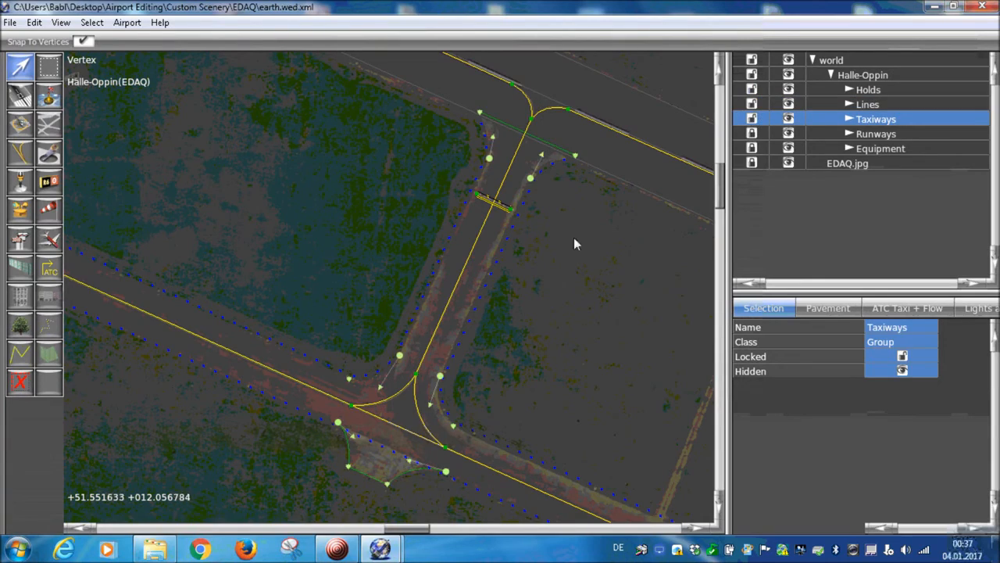
- Shift the selected Taxiways group slightly west at the taxiway crossing north of the apron
scroll(461, 287, down, 5)
scroll(540, 368, up, 5)
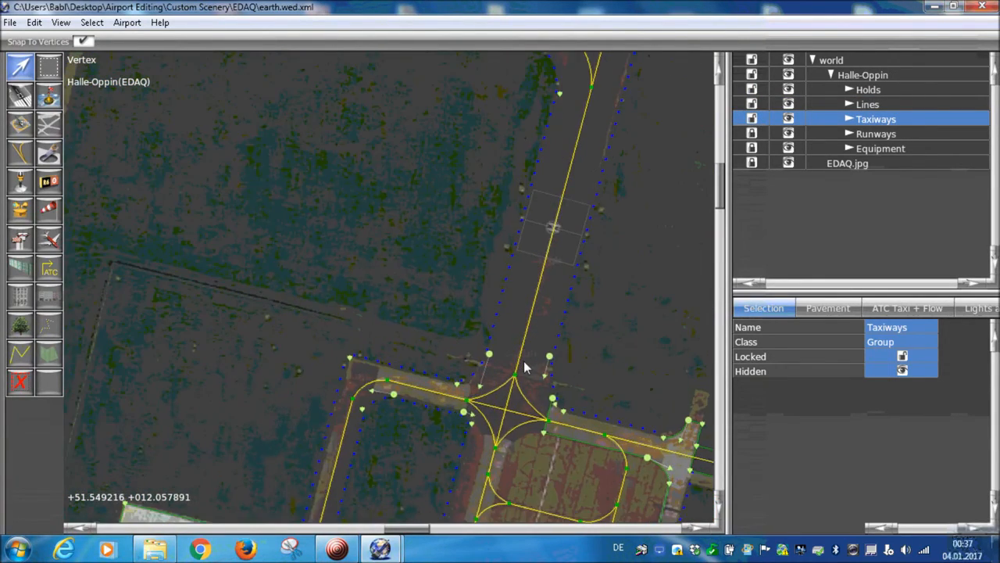
scroll(520, 371, up, 2)
right_drag(504, 383, 514, 247)
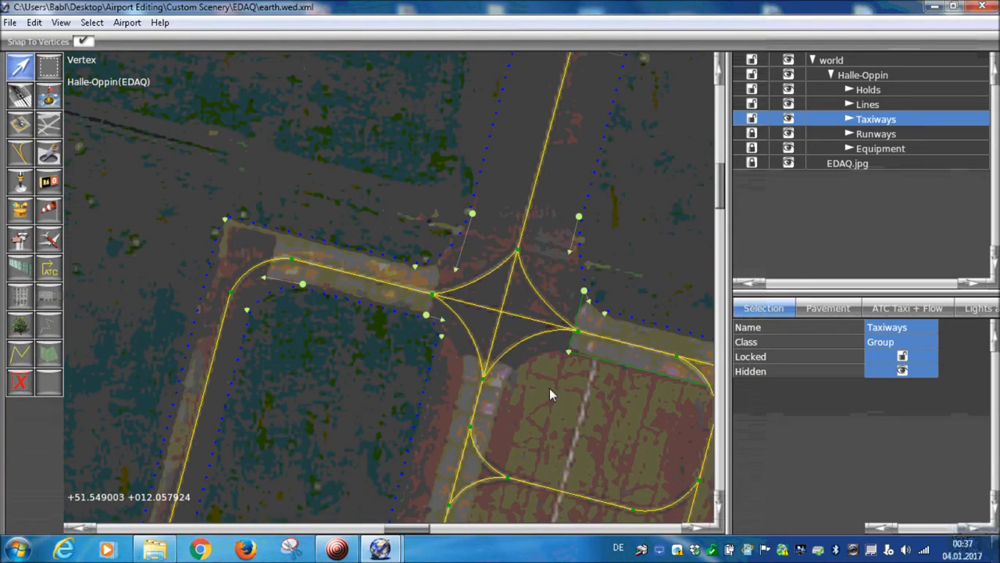
right_drag(549, 387, 348, 449)
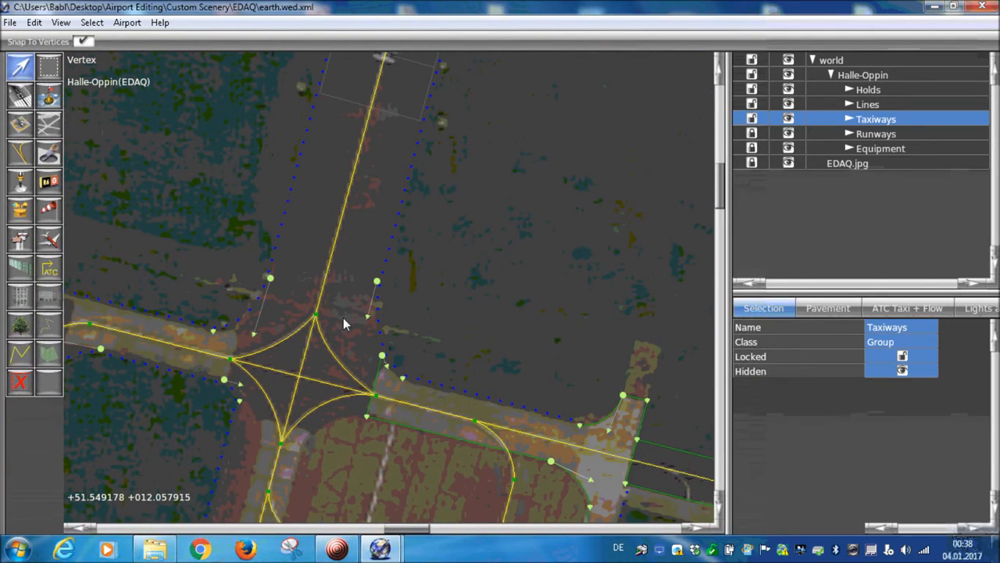
drag(343, 317, 324, 314)
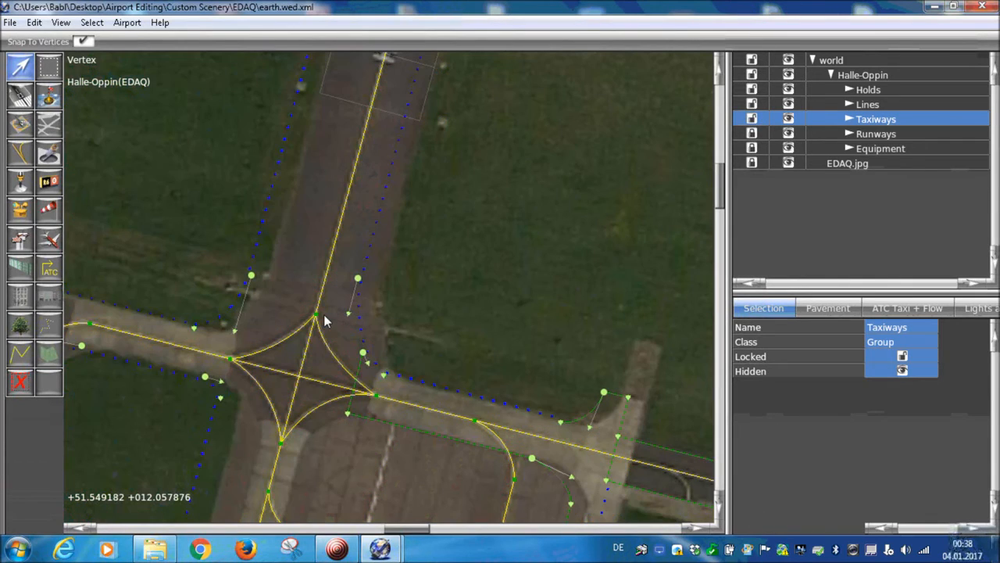
- Undo the last drag of the Taxiways group
scroll(325, 315, down, 2)
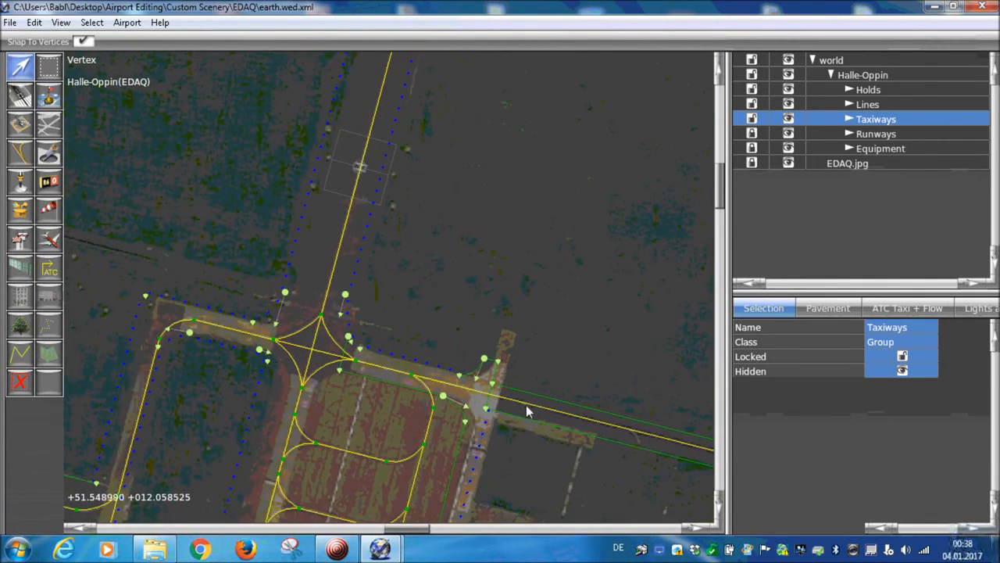
scroll(469, 399, up, 3)
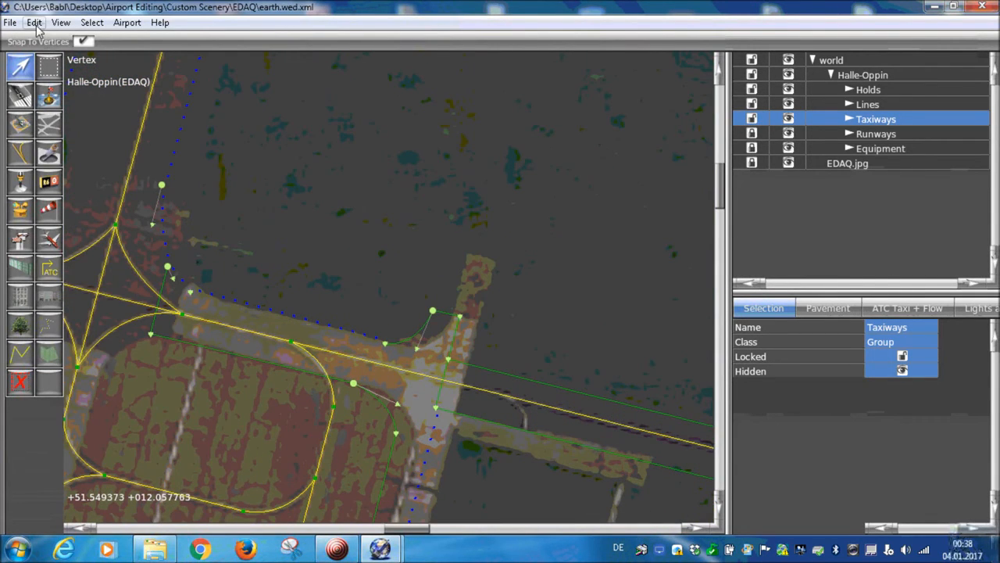
right_drag(291, 280, 453, 306)
scroll(453, 305, down, 3)
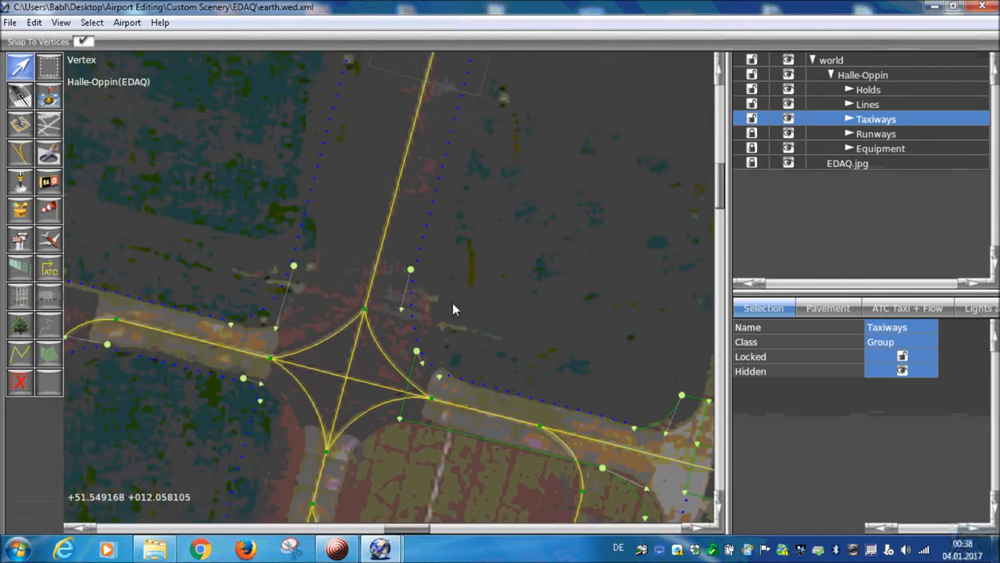
click(34, 22)
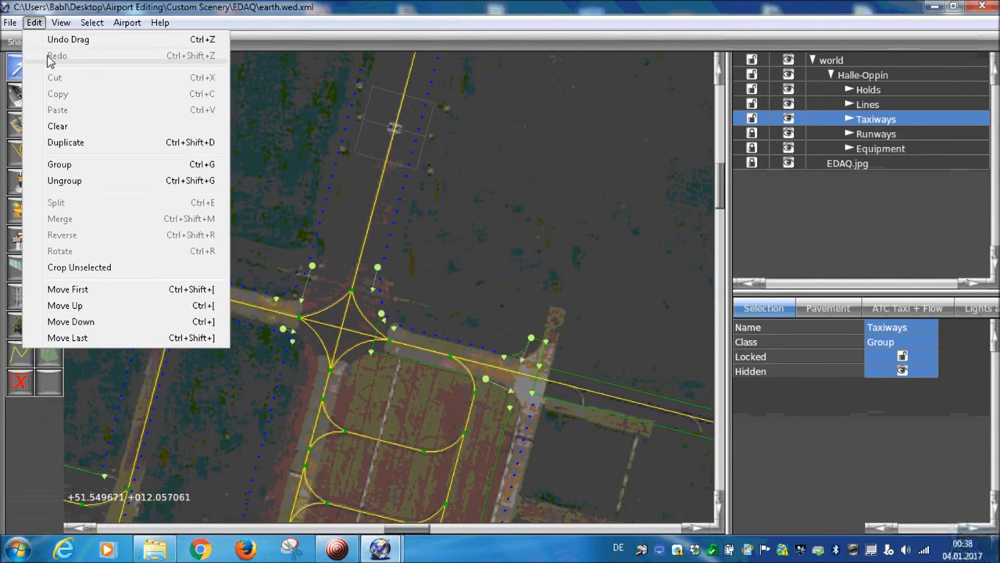
click(66, 41)
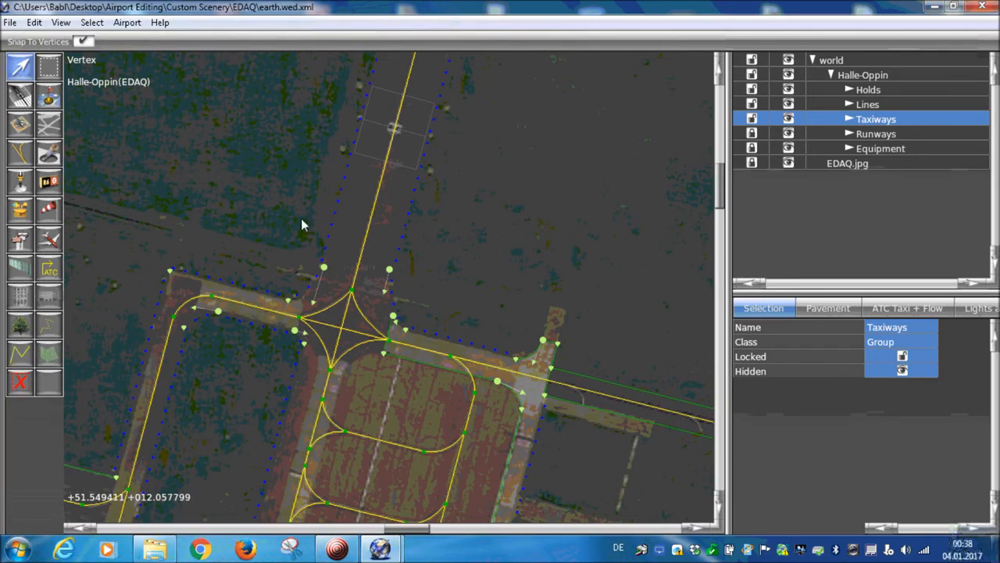
- Highlight the Holds group and examine the hold line on the eastern taxiway connector near the runway 29 end
scroll(402, 321, down, 2)
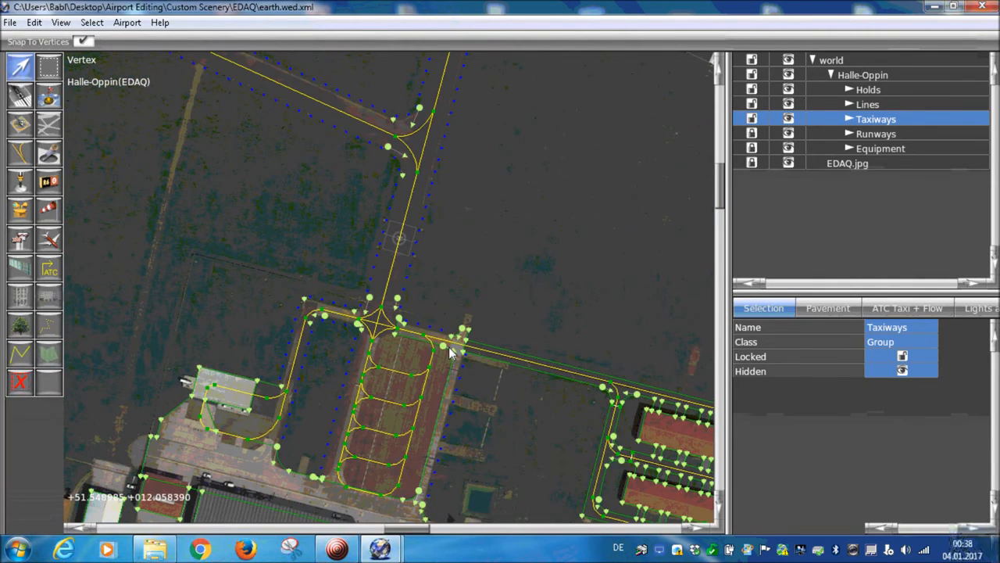
right_drag(449, 351, 473, 483)
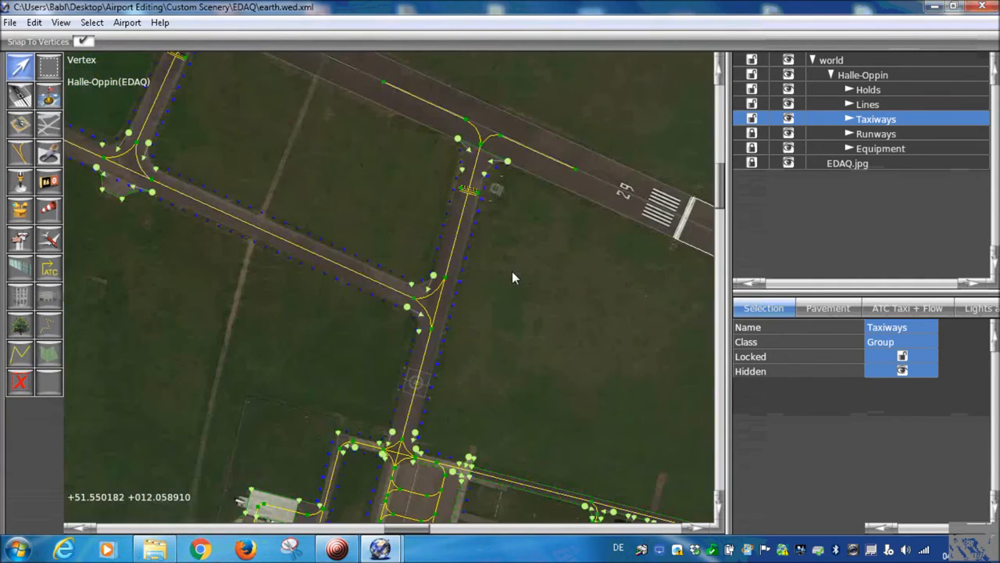
right_drag(511, 277, 485, 369)
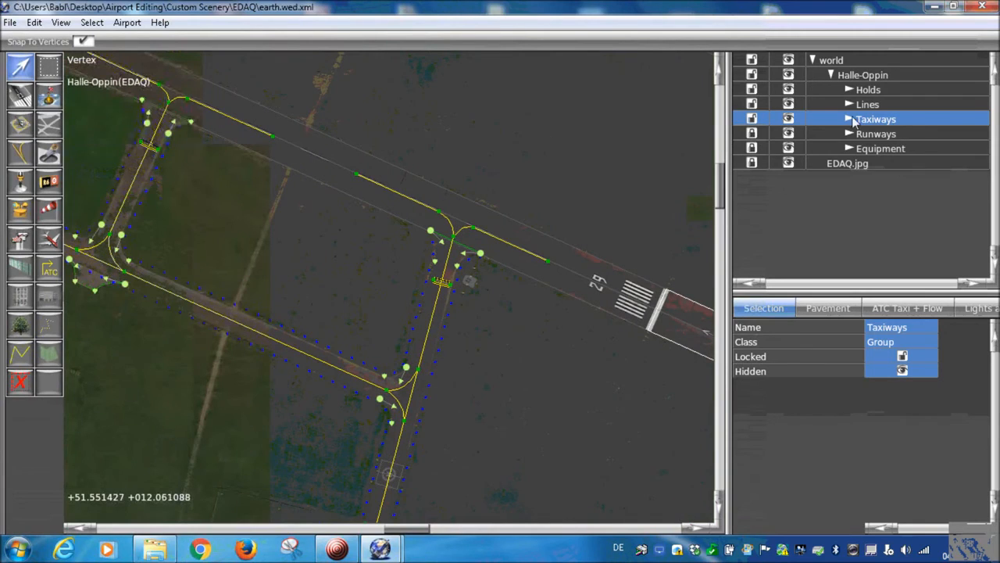
click(859, 90)
scroll(433, 287, up, 5)
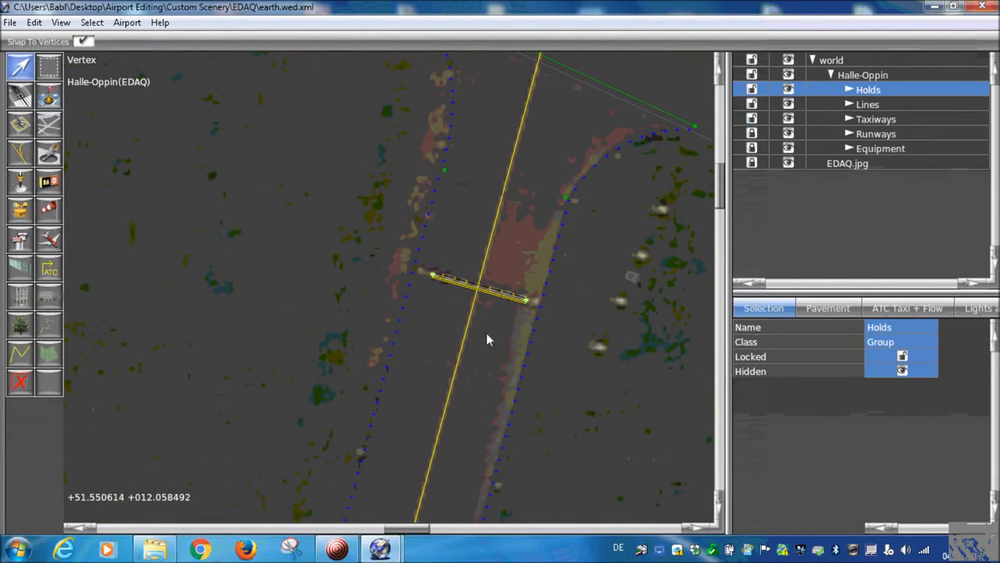
scroll(477, 297, up, 2)
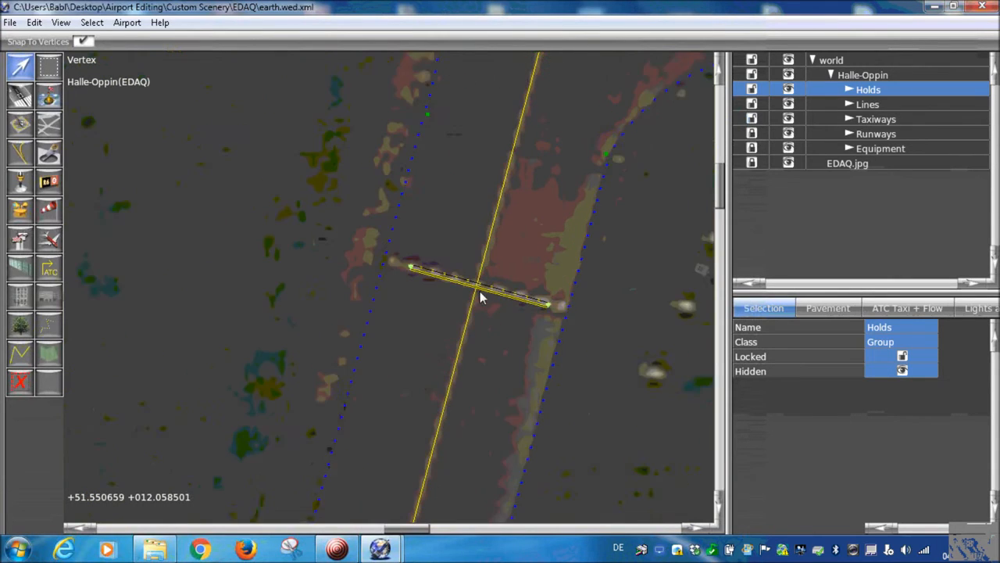
scroll(409, 281, up, 2)
scroll(428, 316, down, 4)
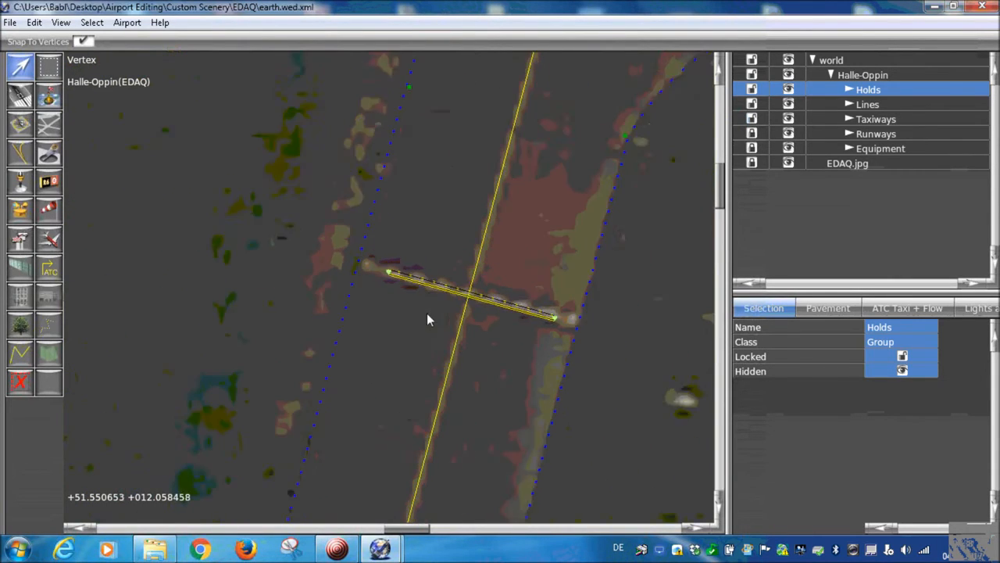
scroll(427, 319, down, 3)
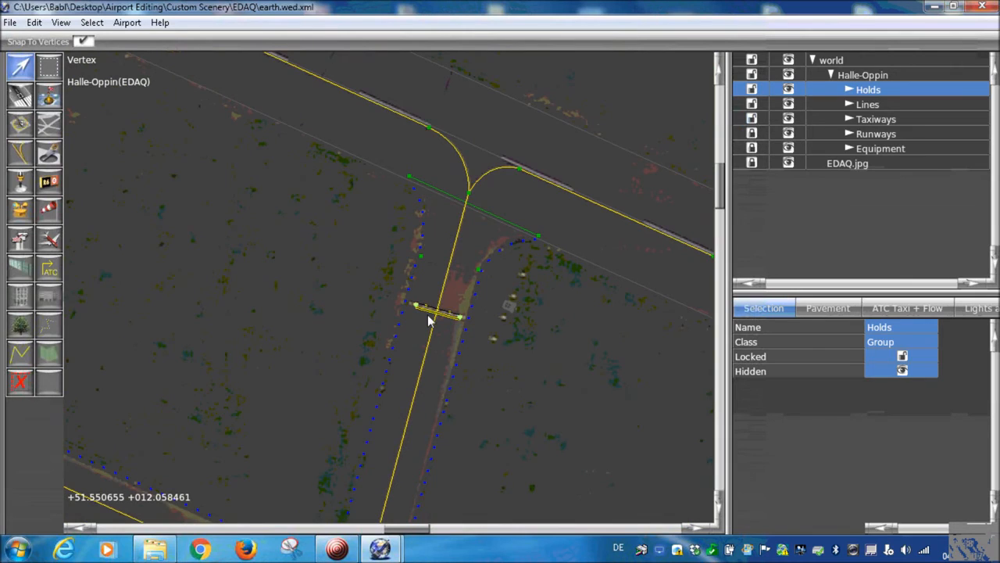
scroll(430, 313, up, 2)
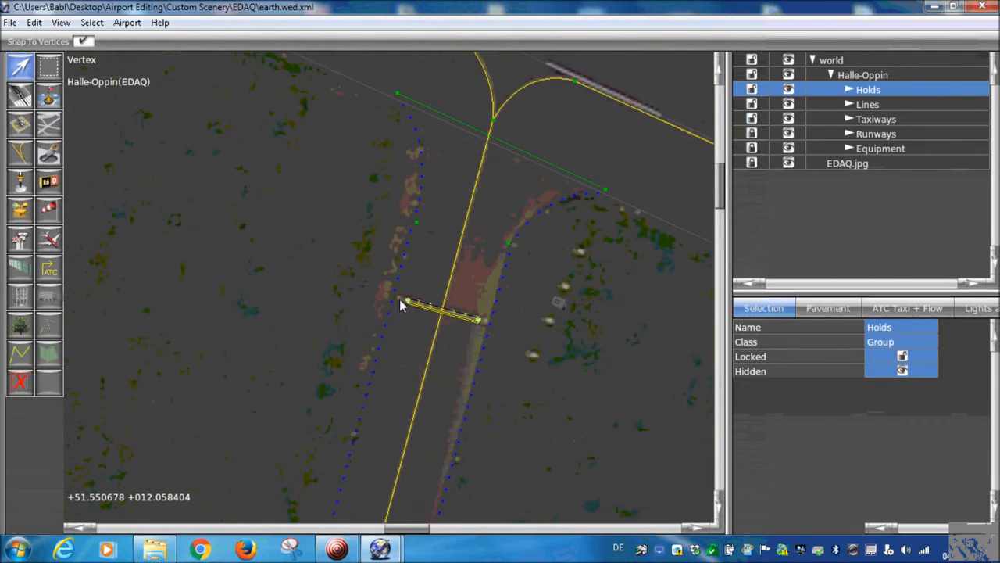
scroll(403, 307, up, 4)
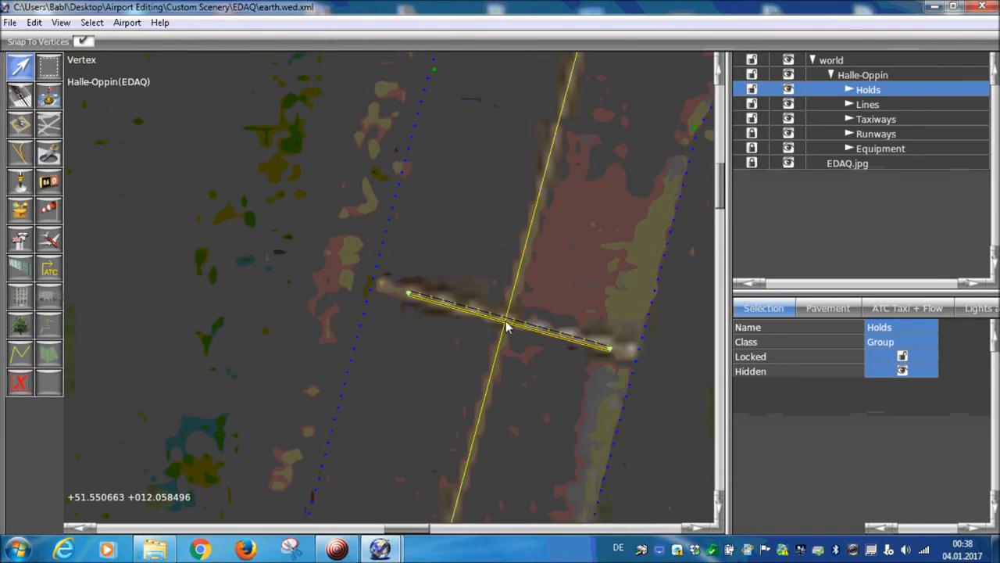
scroll(515, 332, down, 4)
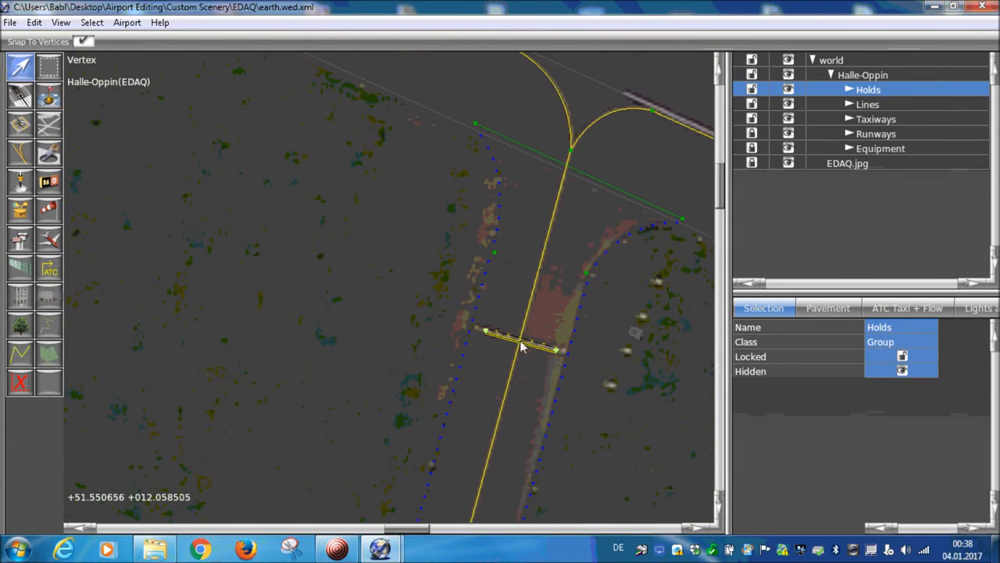
scroll(515, 332, down, 3)
scroll(523, 344, up, 3)
scroll(469, 351, down, 5)
scroll(312, 316, up, 2)
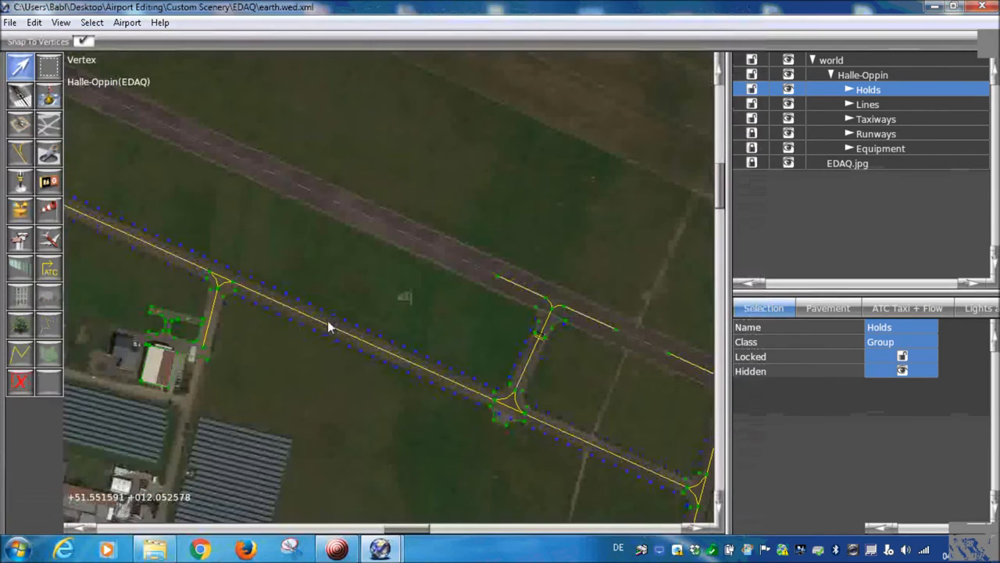
- Select the main taxiway's outline and set its line attribute to ILS Hold (Black)
click(270, 309)
scroll(277, 307, down, 4)
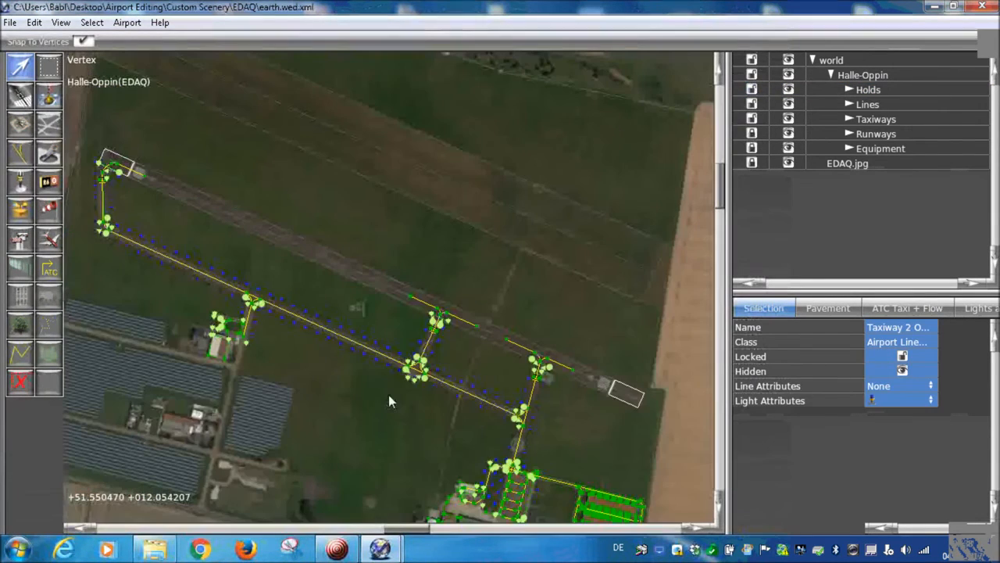
scroll(488, 351, up, 3)
scroll(488, 349, down, 2)
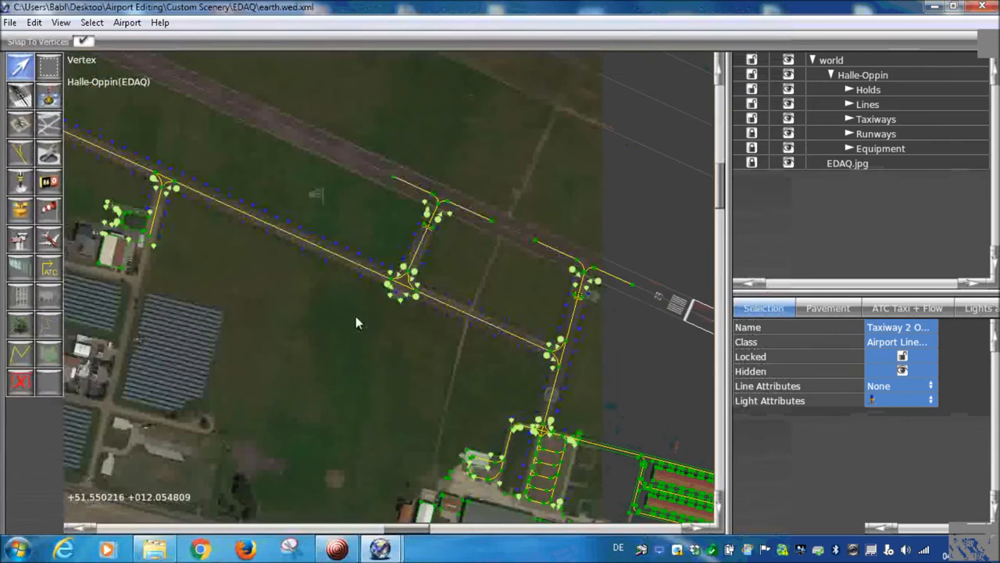
click(903, 386)
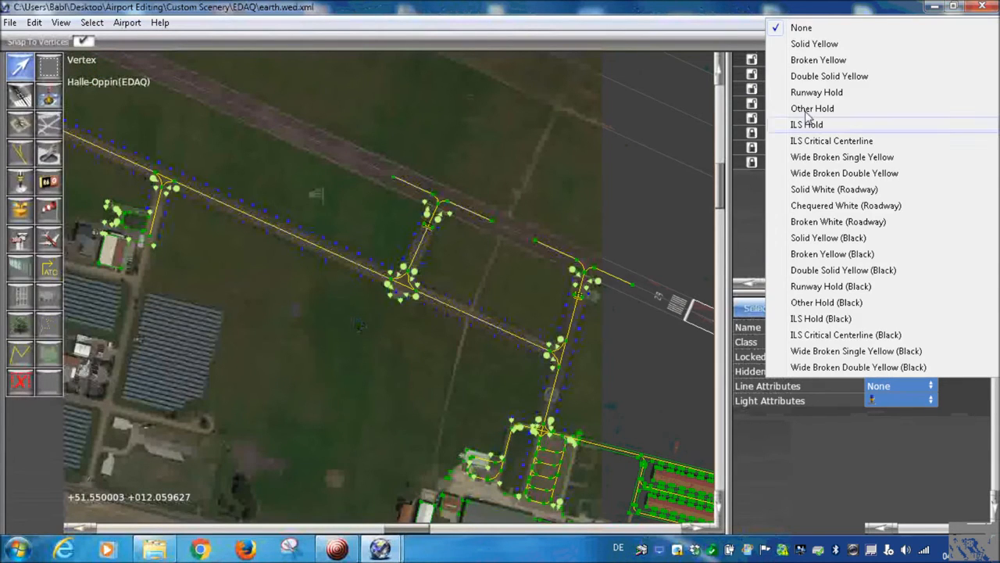
click(834, 318)
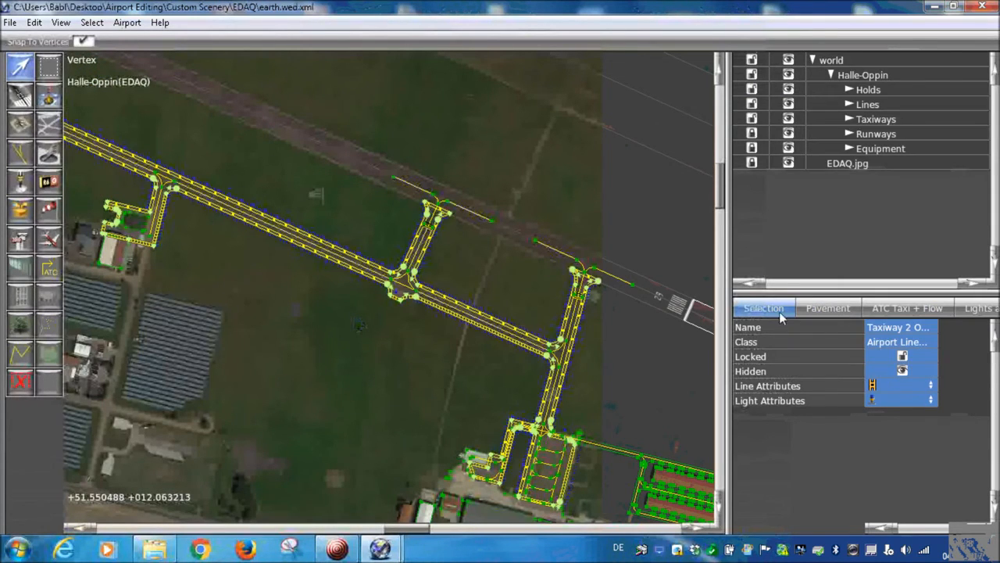
- Insert a vertex on the taxiway outline's eastern edge, level with the hold line's end on the middle connector
scroll(458, 250, up, 5)
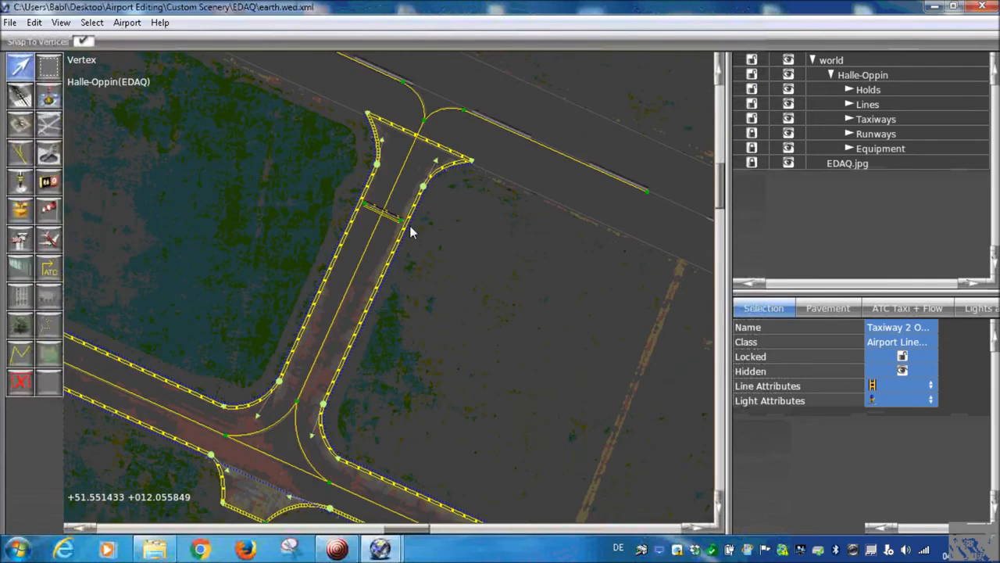
scroll(436, 258, down, 2)
scroll(437, 251, up, 3)
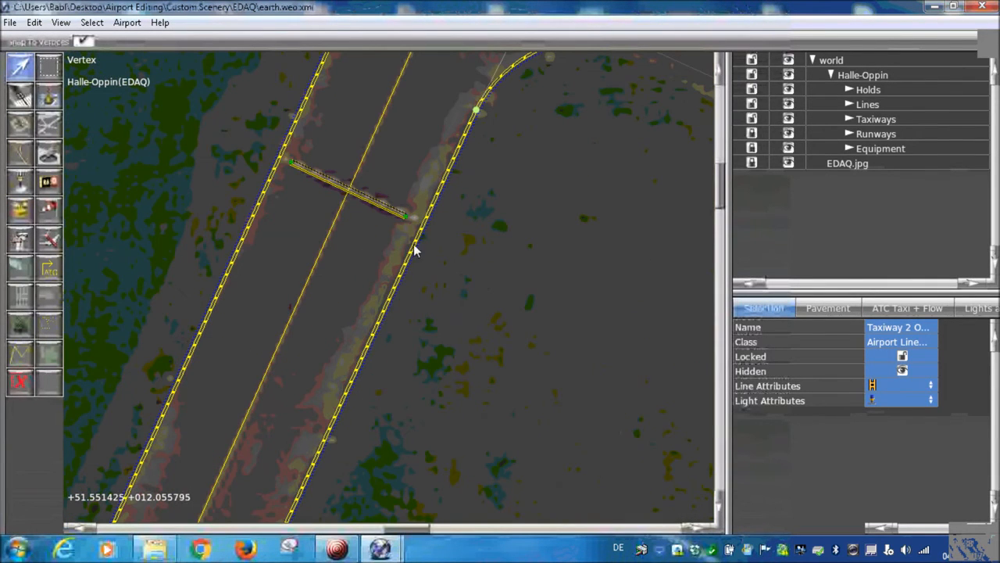
scroll(422, 228, up, 2)
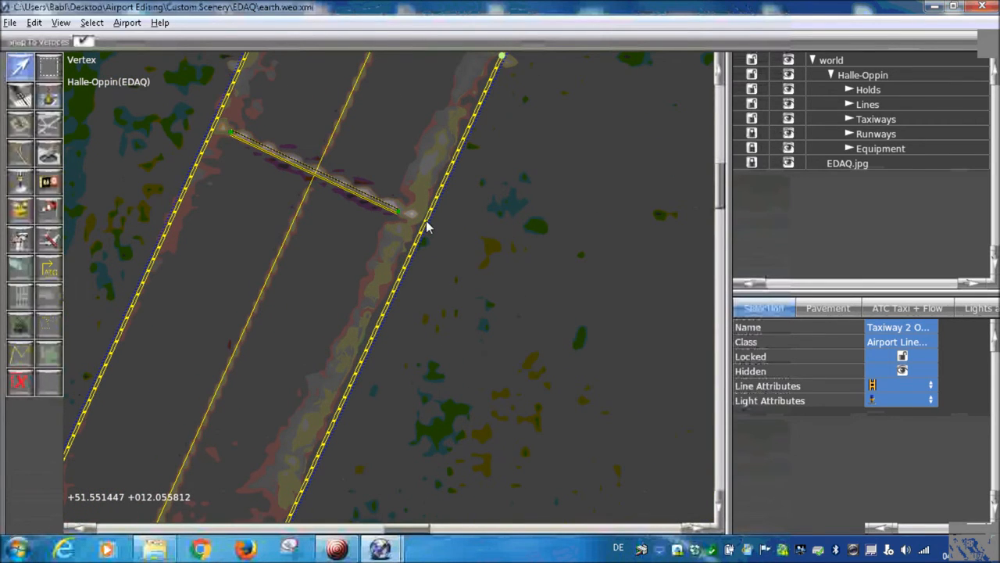
alt+click(426, 222)
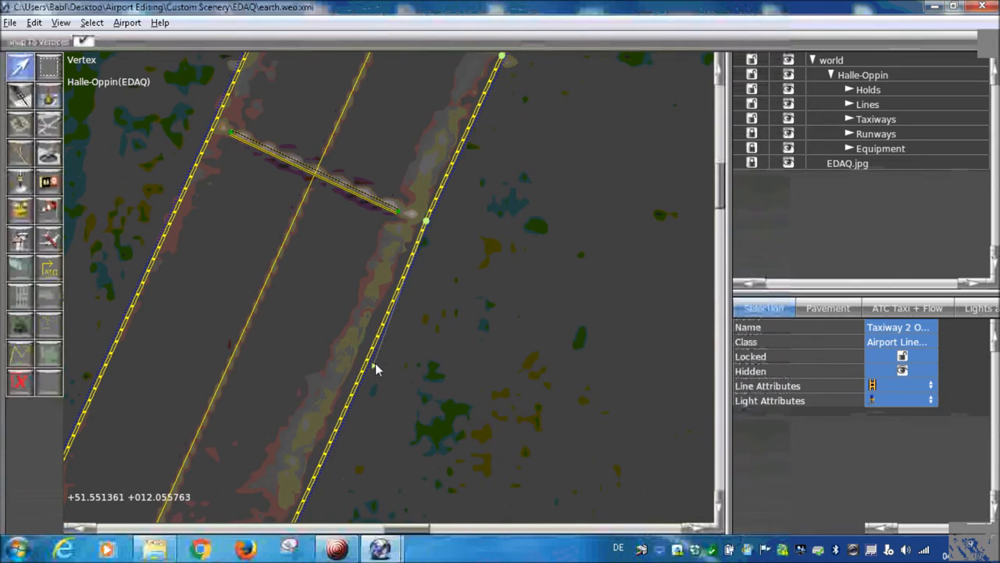
scroll(397, 348, down, 4)
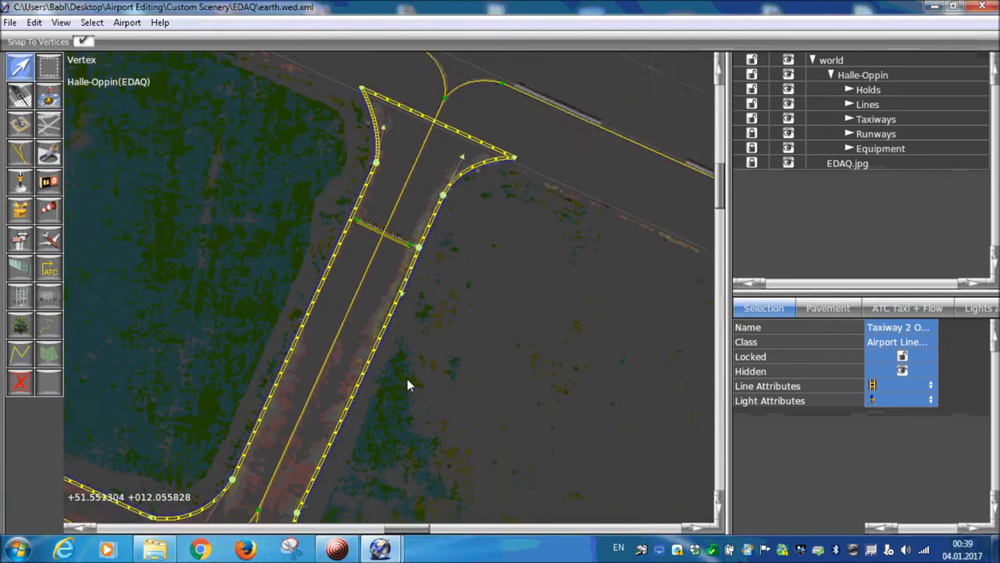
scroll(405, 367, down, 2)
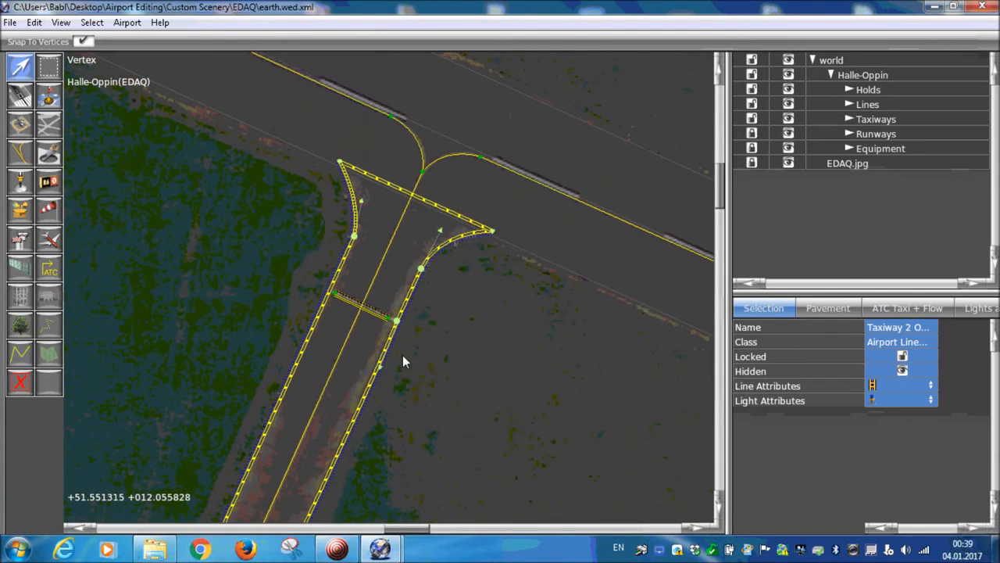
scroll(414, 328, up, 3)
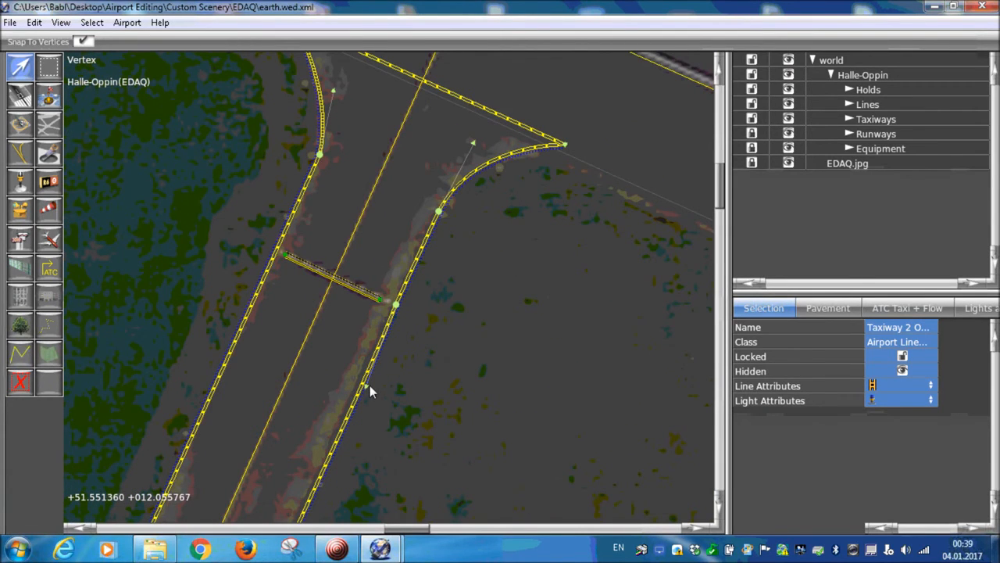
scroll(368, 393, up, 3)
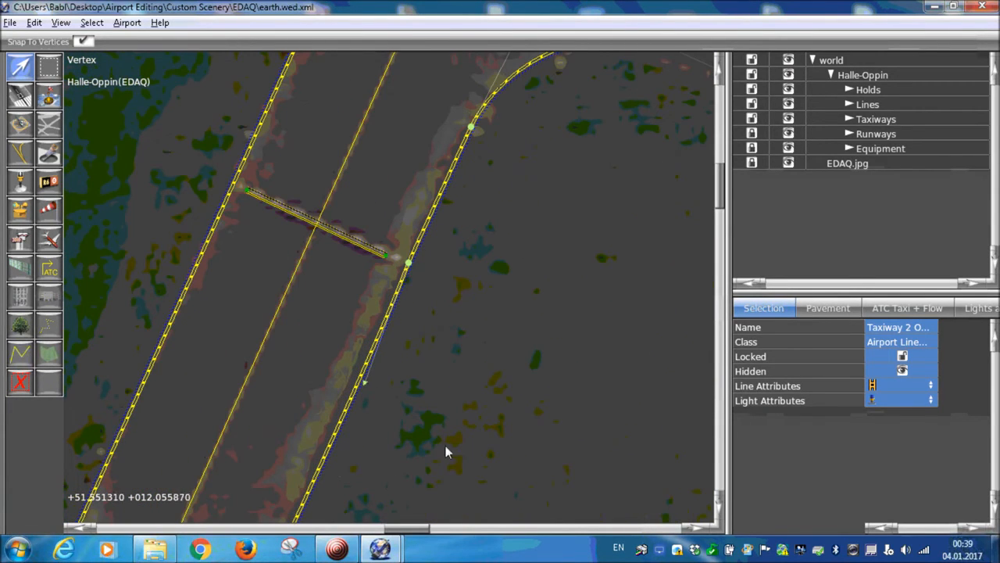
- Straighten the new vertex on the taxiway outline's eastern edge and add its counterpart at the western end of the middle connector's hold line
alt+click(365, 383)
right_drag(329, 321, 389, 377)
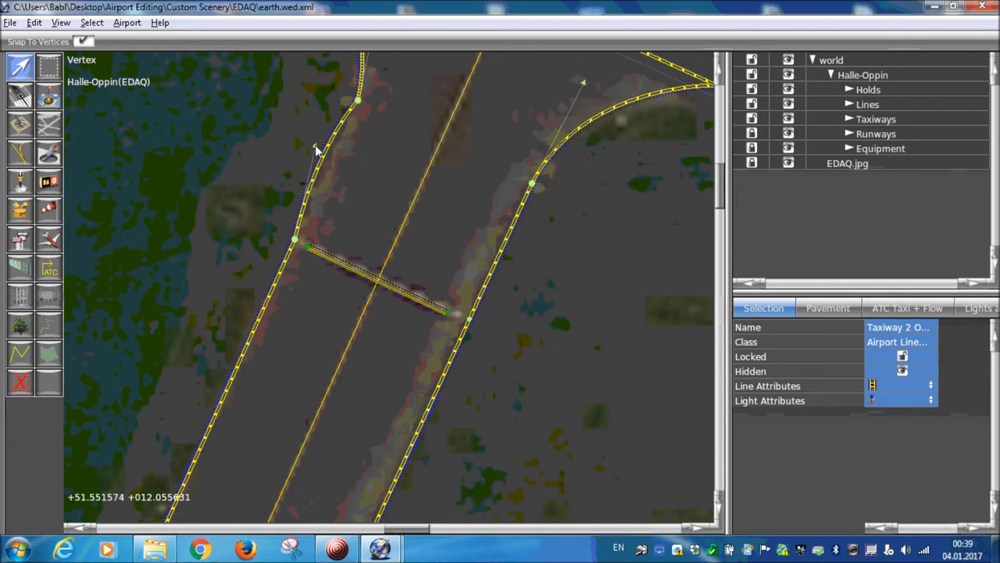
scroll(371, 186, down, 5)
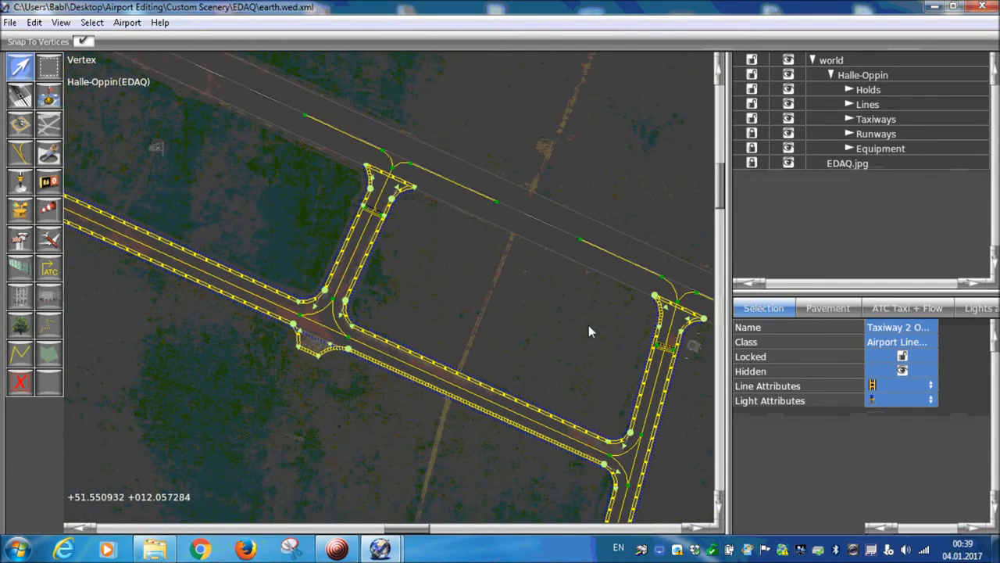
- Insert vertices on both edges of the taxiway outline, level with the ends of the eastern connector's hold line
scroll(676, 385, up, 8)
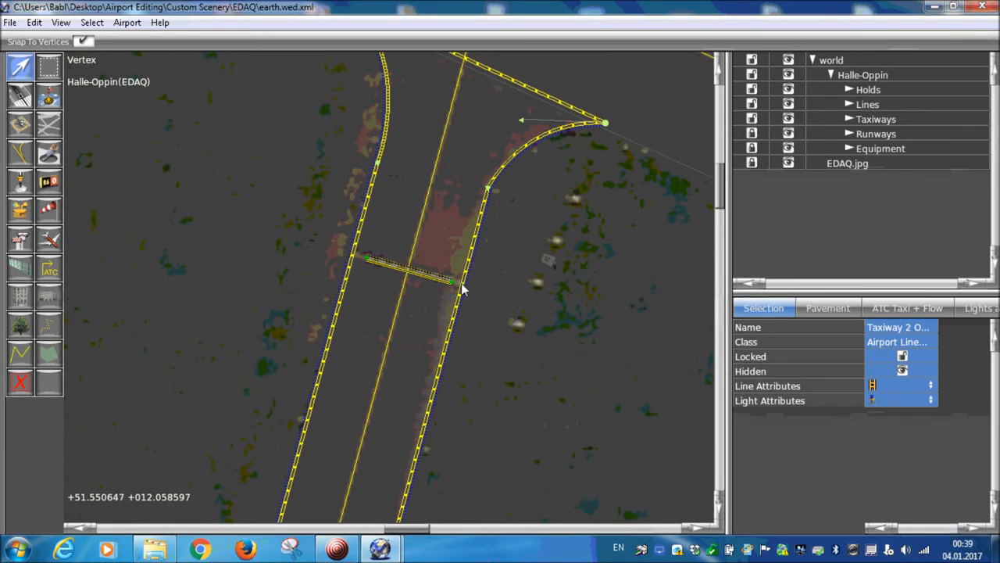
click(462, 284)
scroll(305, 278, down, 5)
scroll(312, 305, up, 5)
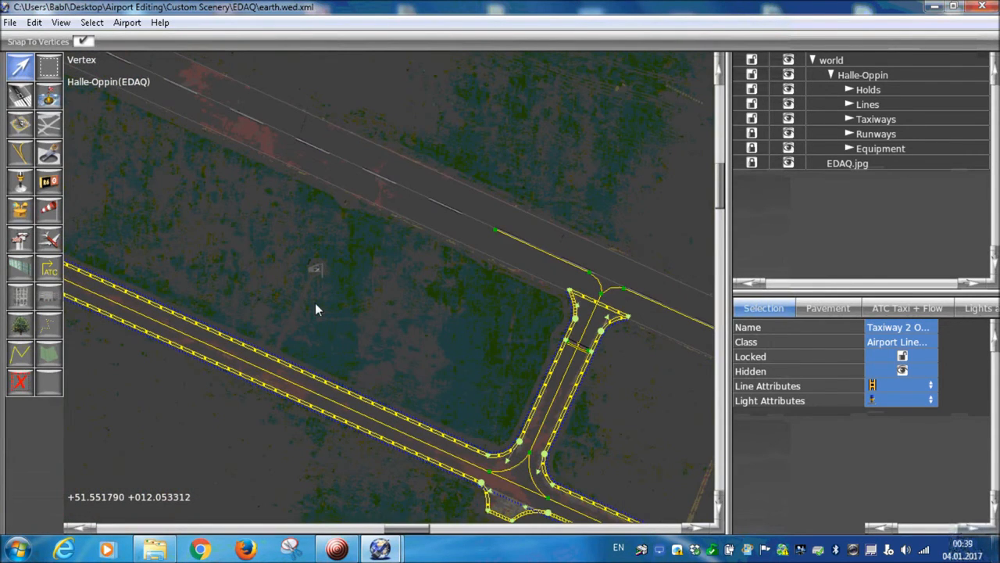
- Insert vertices on the taxiway outline at both ends of the hold line near the runway's western threshold
scroll(315, 303, down, 5)
scroll(223, 344, up, 4)
scroll(305, 336, up, 5)
scroll(304, 339, up, 1)
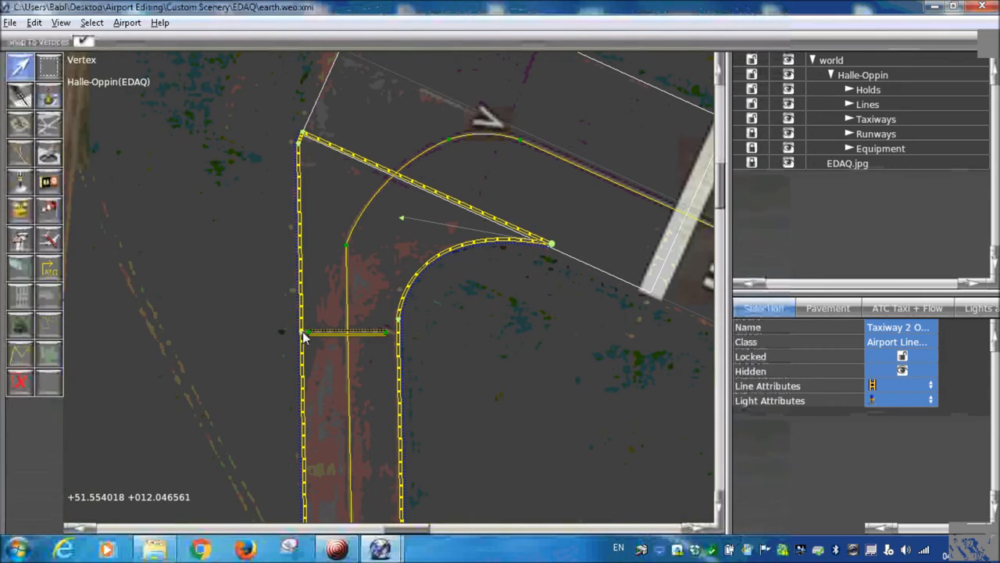
click(397, 331)
scroll(443, 411, down, 5)
scroll(530, 414, down, 4)
right_drag(687, 500, 356, 333)
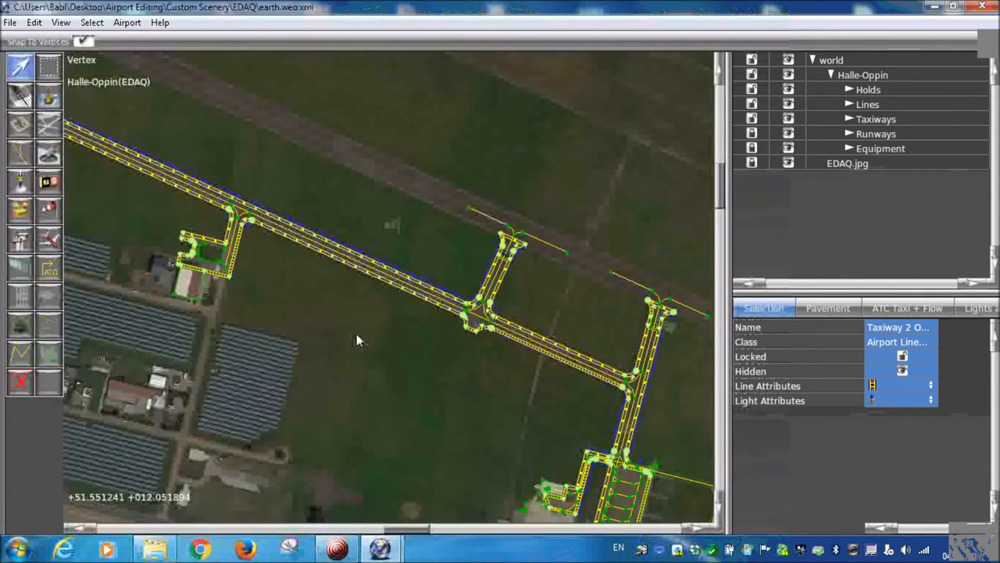
- Examine the white hold lines on the narrow taxiways leading to the eastern hangars
scroll(408, 313, up, 4)
right_drag(603, 473, 204, 246)
scroll(408, 312, up, 4)
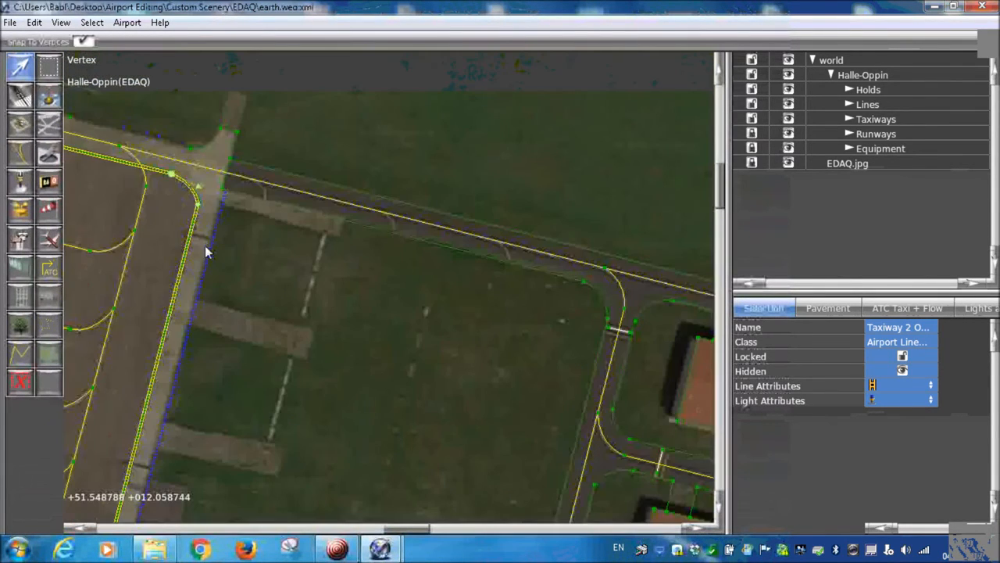
right_drag(542, 321, 358, 254)
scroll(359, 253, up, 3)
scroll(496, 264, up, 3)
scroll(528, 277, up, 2)
scroll(468, 270, down, 3)
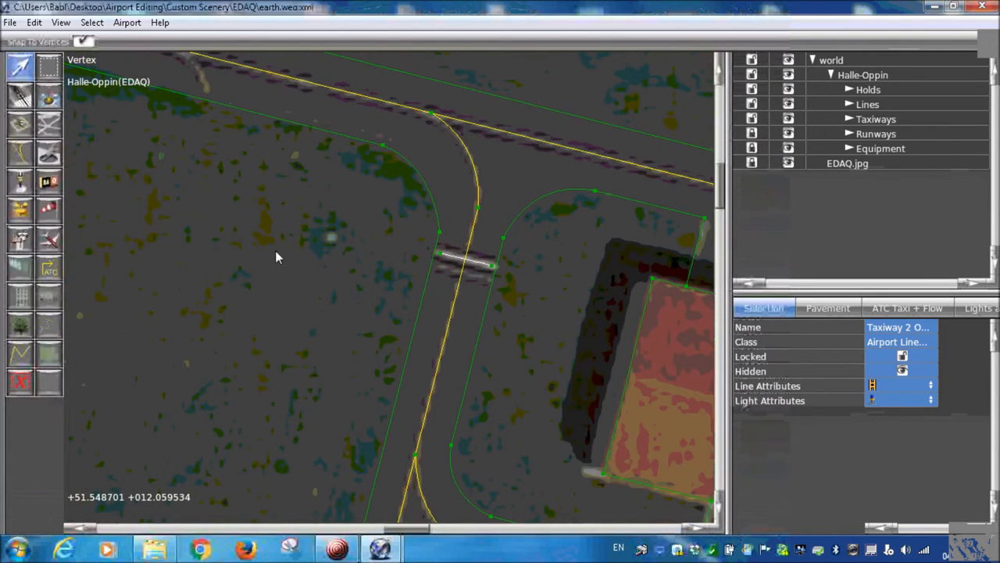
scroll(275, 257, down, 5)
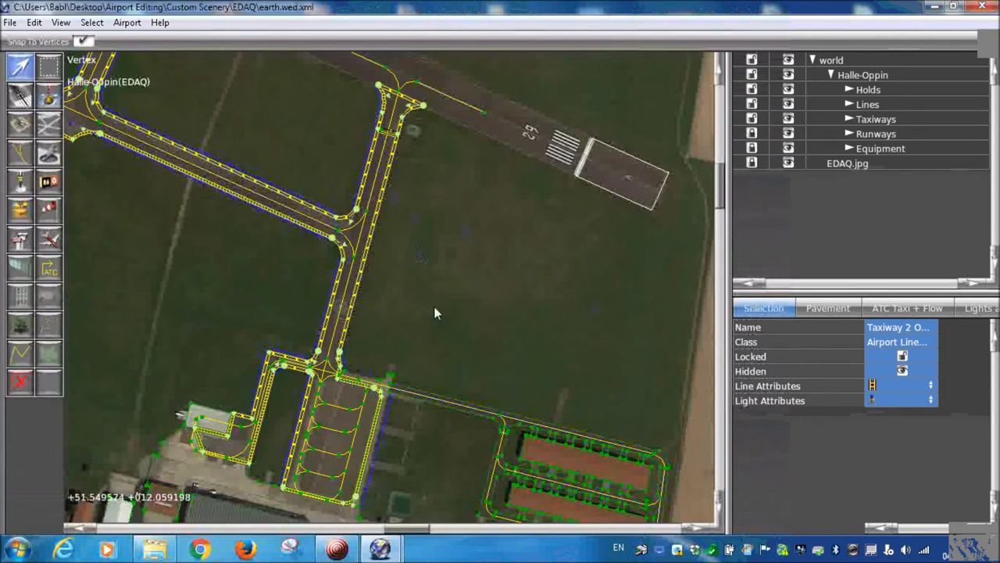
- Set the main taxiway outline's line attribute to None and inspect the outline around the eastern connector's hold line
right_drag(421, 321, 420, 399)
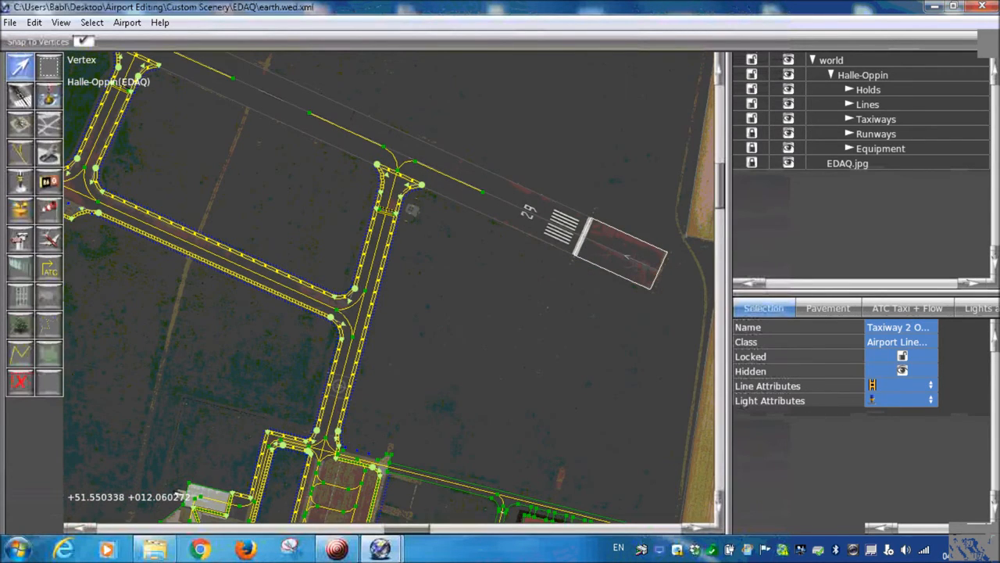
click(892, 387)
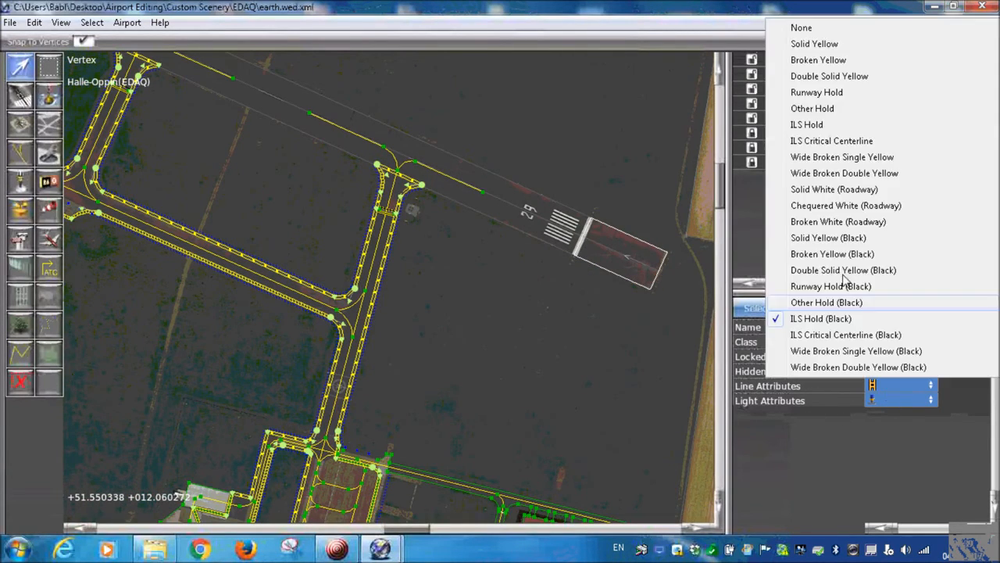
click(801, 28)
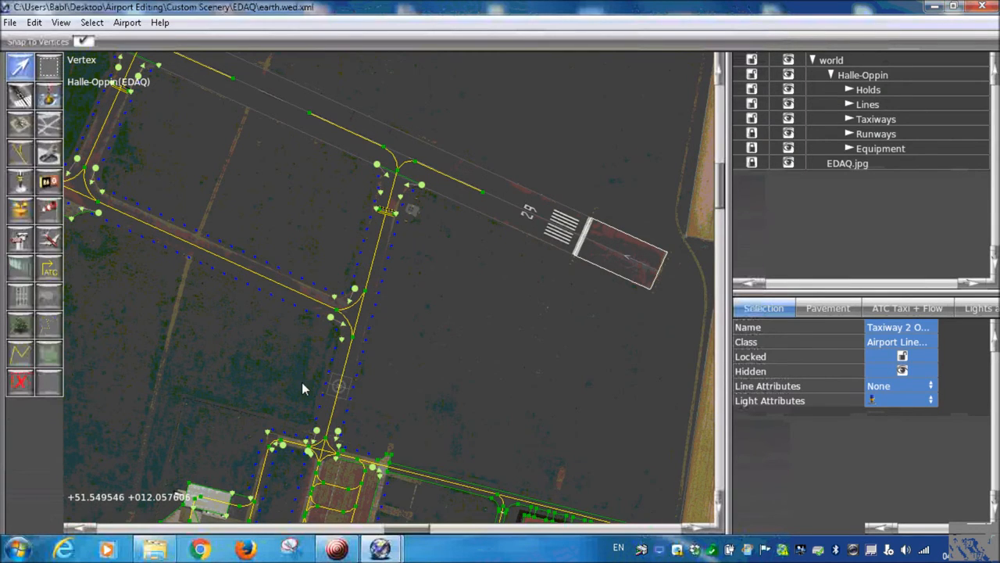
scroll(414, 314, up, 3)
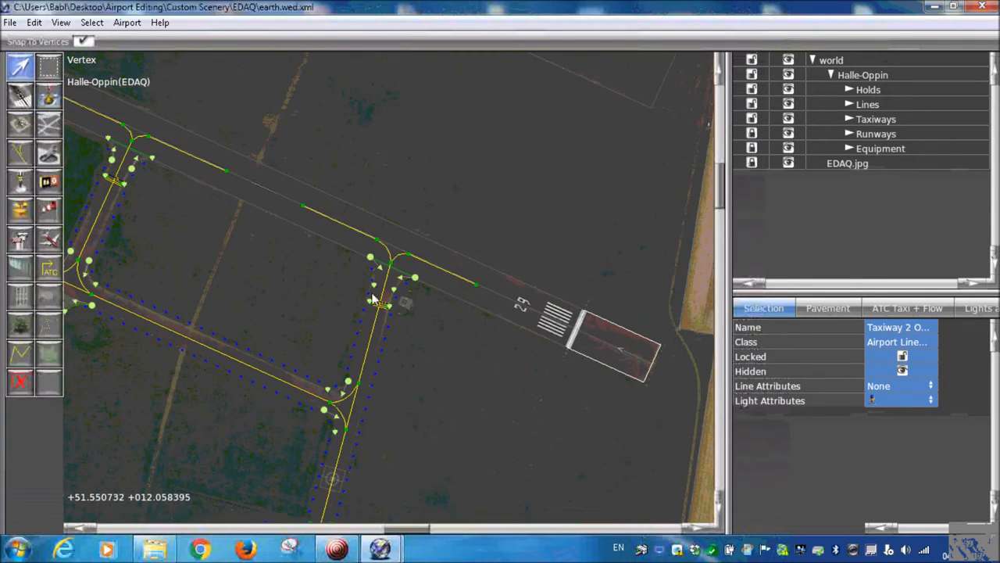
scroll(387, 326, up, 3)
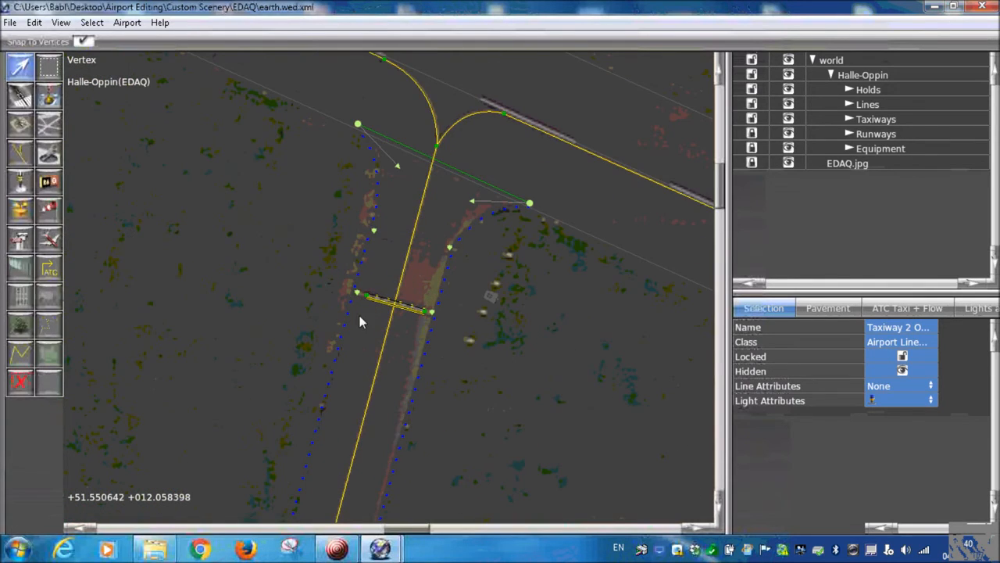
scroll(344, 364, down, 2)
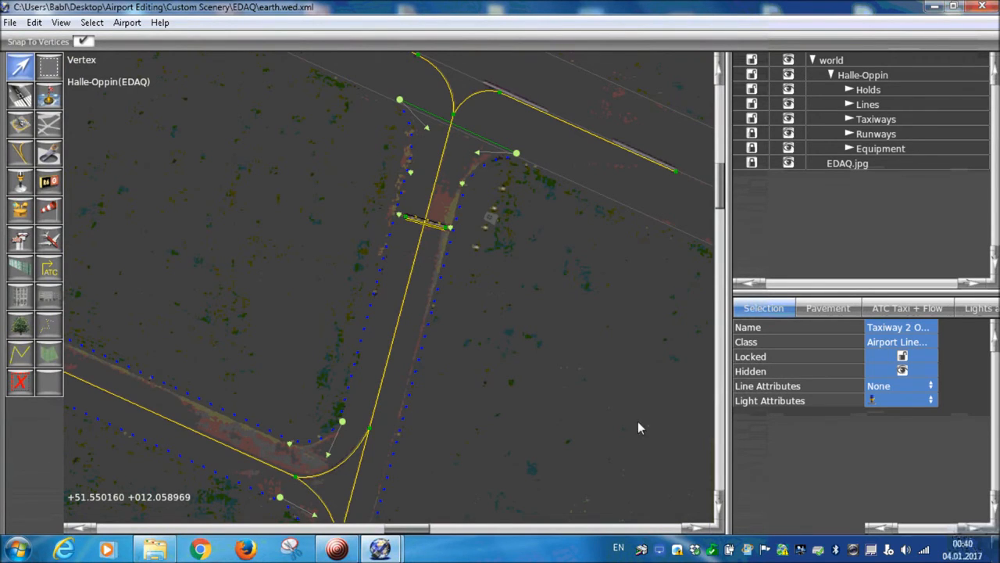
- Try Double Solid Yellow as the main taxiway outline's line attribute and restore it to None
click(892, 386)
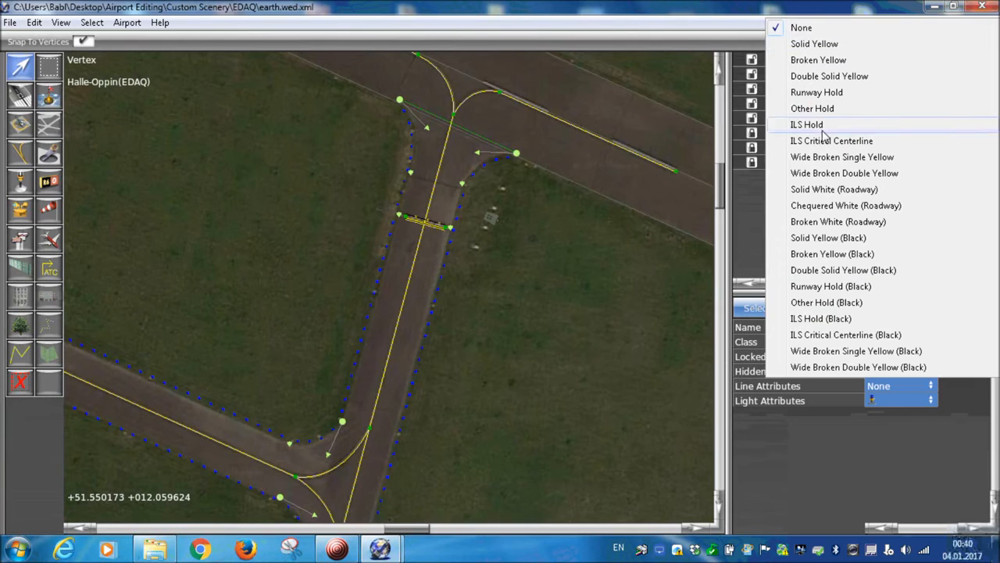
click(832, 78)
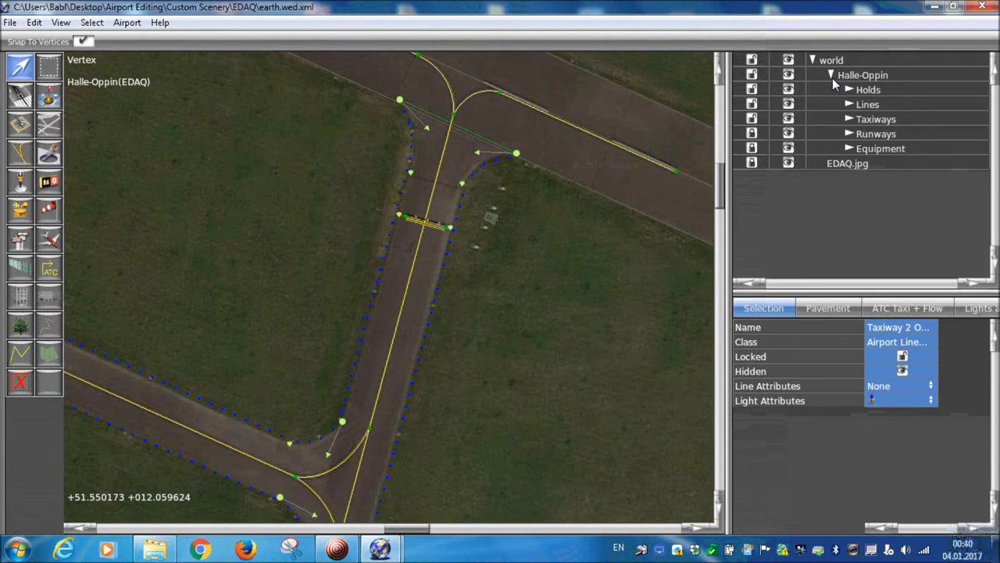
scroll(500, 258, down, 3)
scroll(508, 188, up, 2)
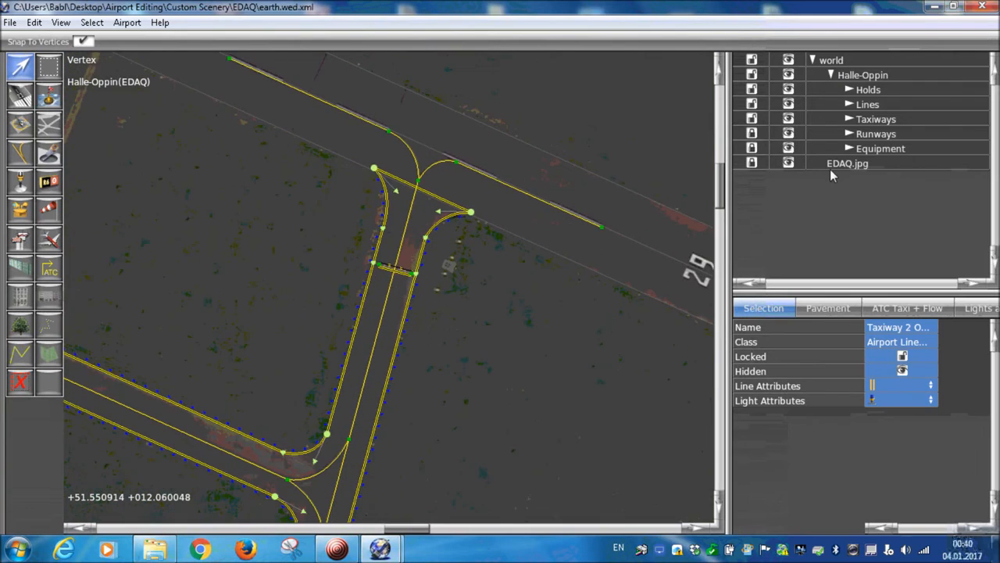
click(903, 386)
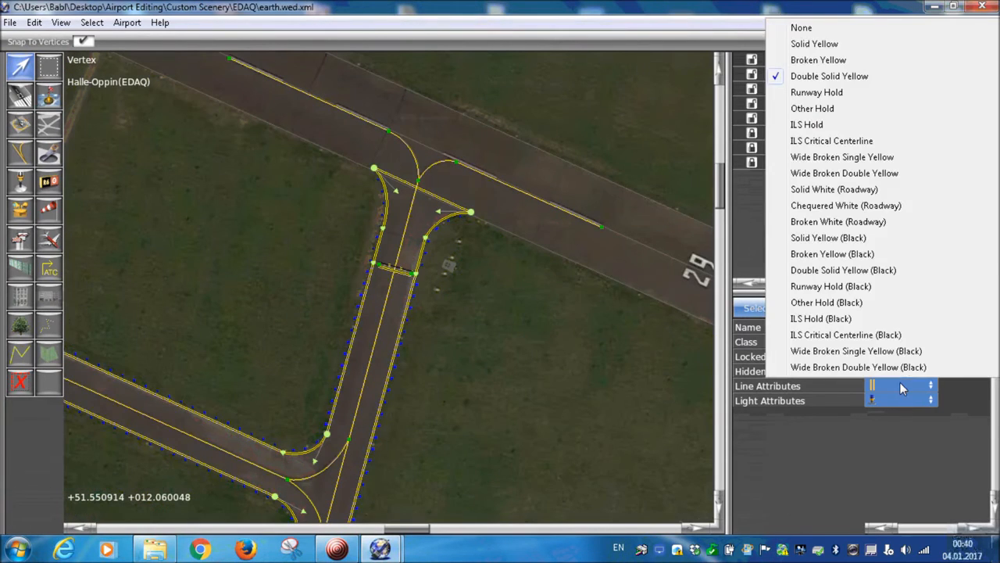
scroll(469, 234, up, 5)
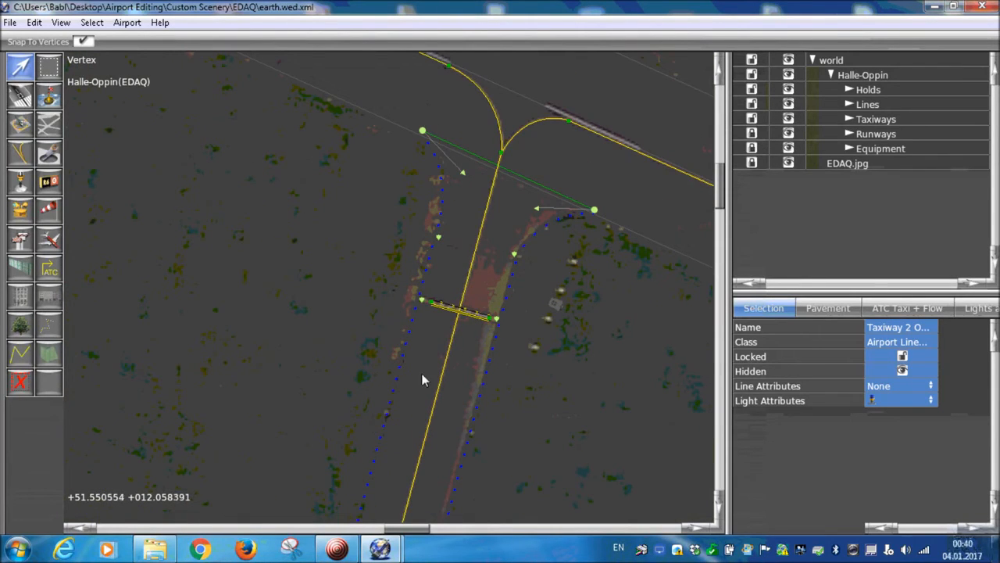
- Review the hold lines on the taxiway connectors, from the eastern one to the runway's western threshold
scroll(474, 264, down, 4)
scroll(474, 263, down, 3)
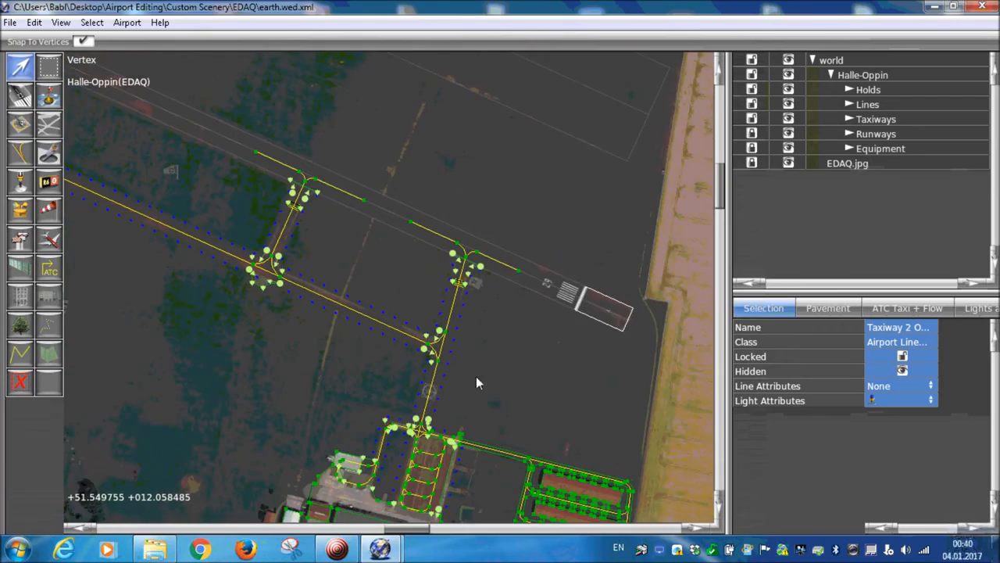
scroll(489, 325, up, 6)
click(490, 329)
scroll(490, 329, down, 4)
scroll(348, 294, up, 3)
scroll(532, 404, up, 3)
scroll(432, 234, up, 3)
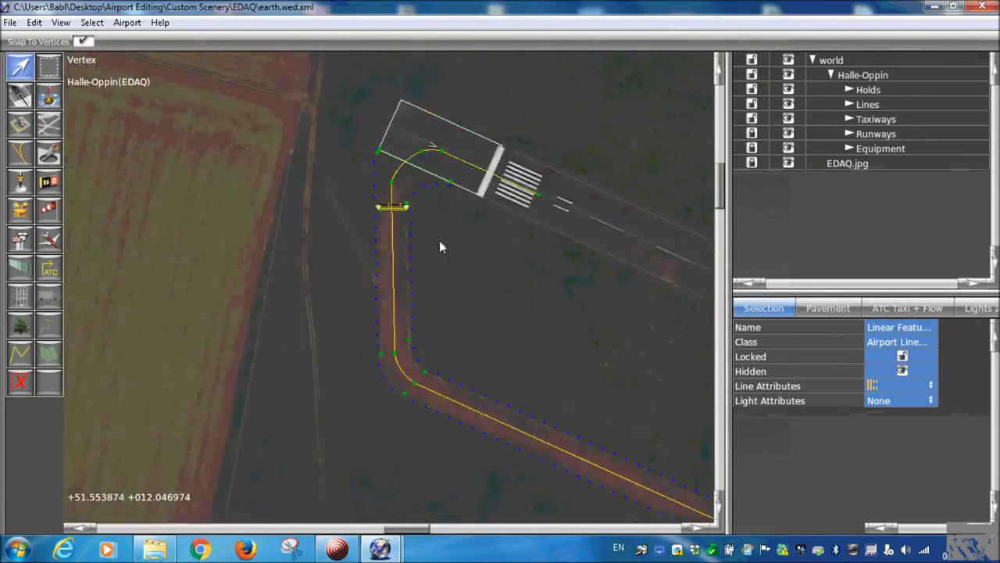
scroll(433, 235, down, 5)
scroll(478, 407, up, 5)
scroll(476, 407, down, 5)
scroll(383, 292, up, 6)
- Select the white hold lines on the eastern hangar taxiways to inspect their line attributes
click(368, 374)
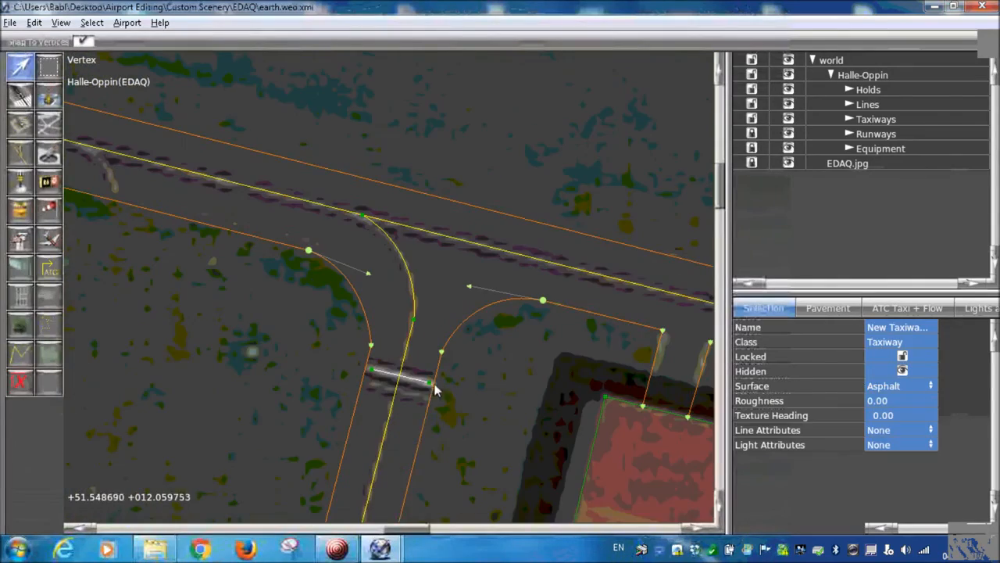
click(369, 374)
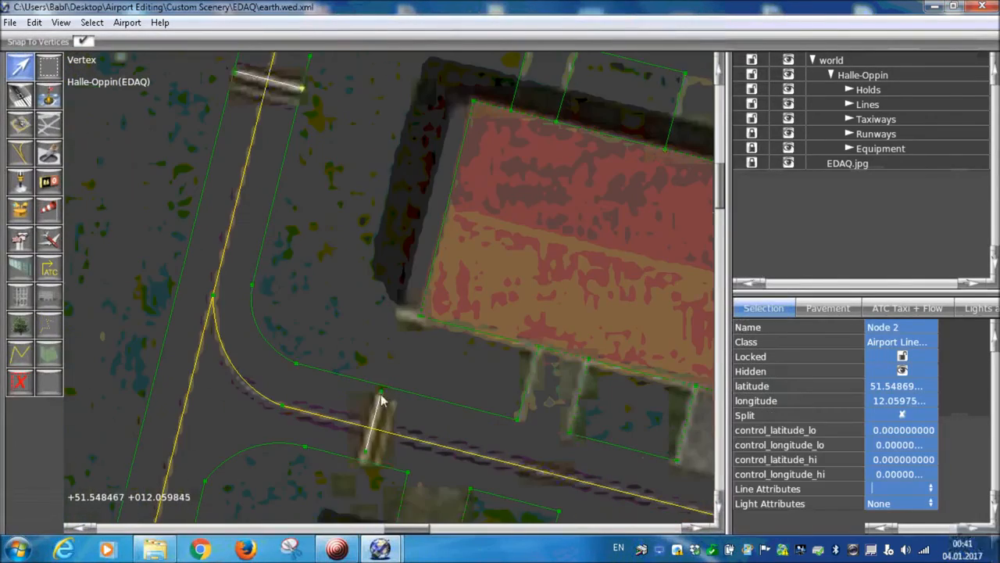
click(363, 458)
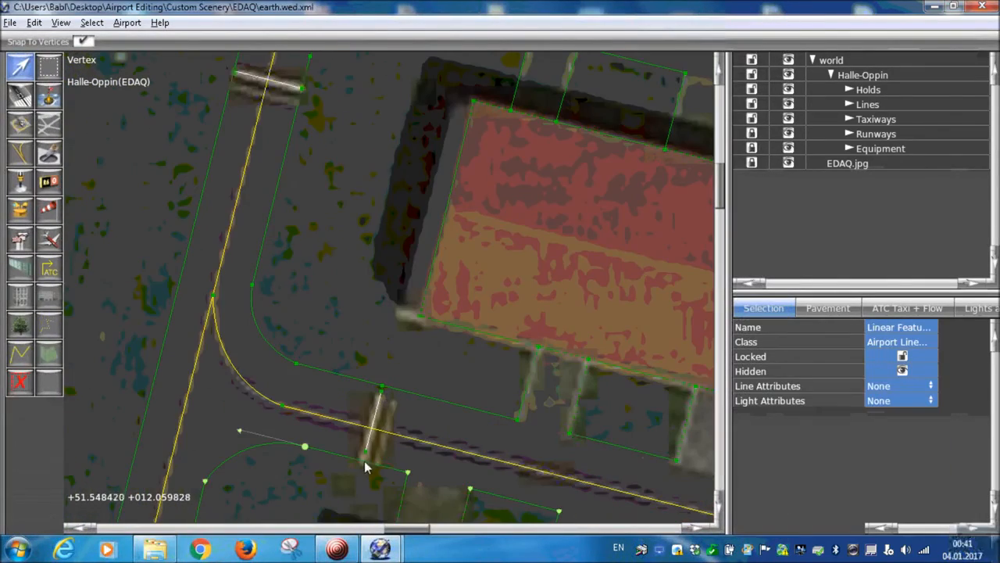
- Survey the whole airport layout, following the taxiway markings and edge lights along the runway to its western threshold
scroll(363, 458, down, 10)
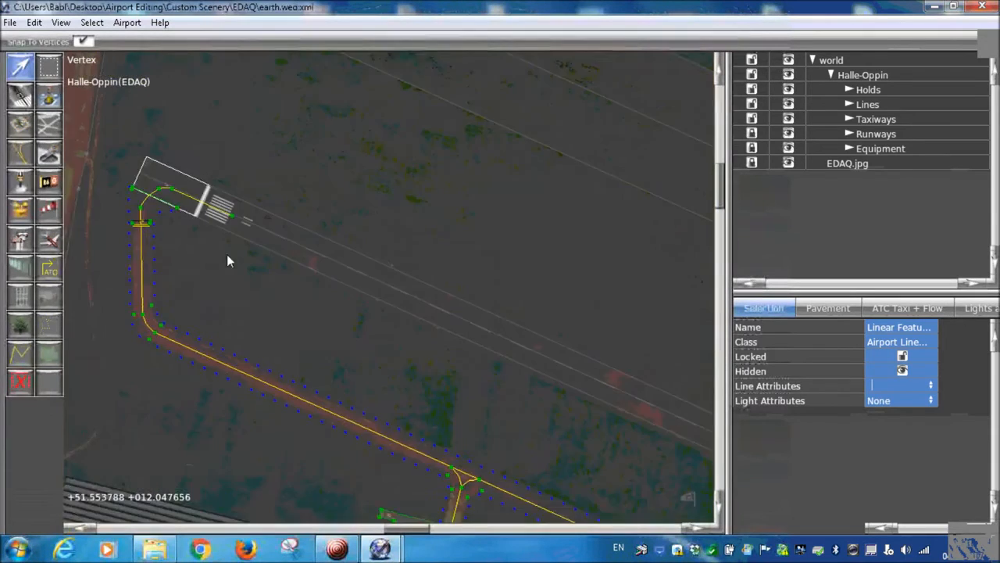
scroll(414, 328, down, 4)
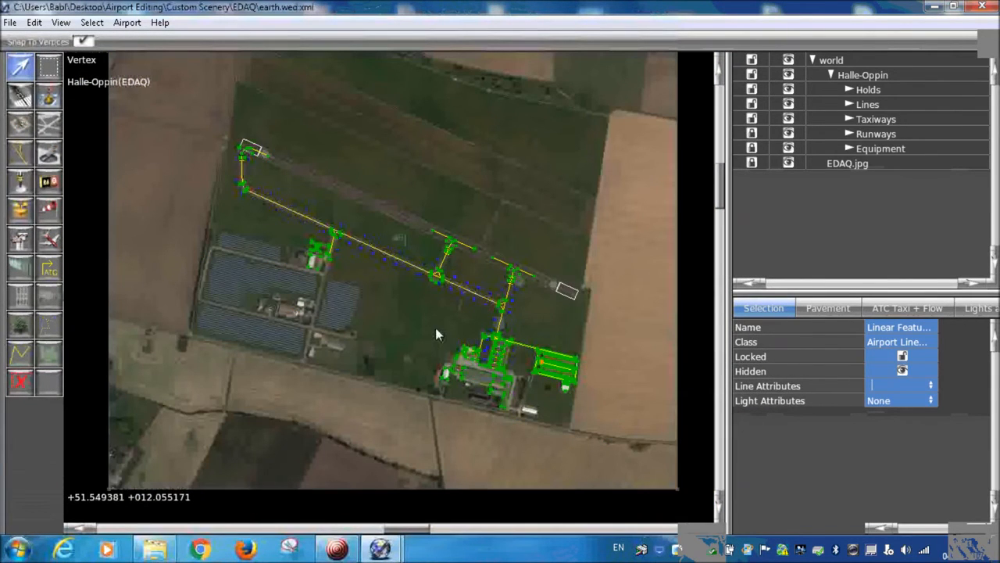
scroll(508, 311, up, 6)
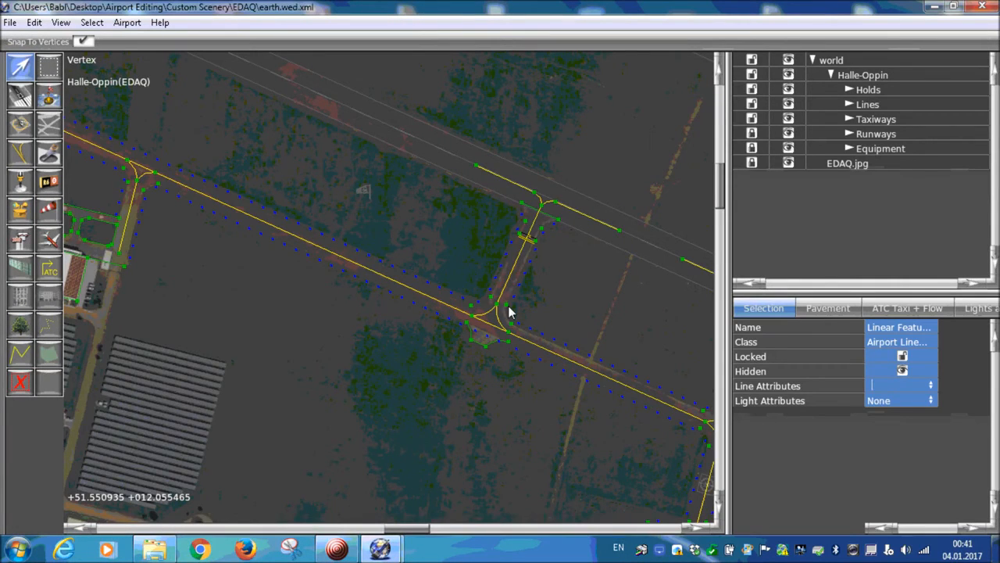
scroll(281, 275, down, 3)
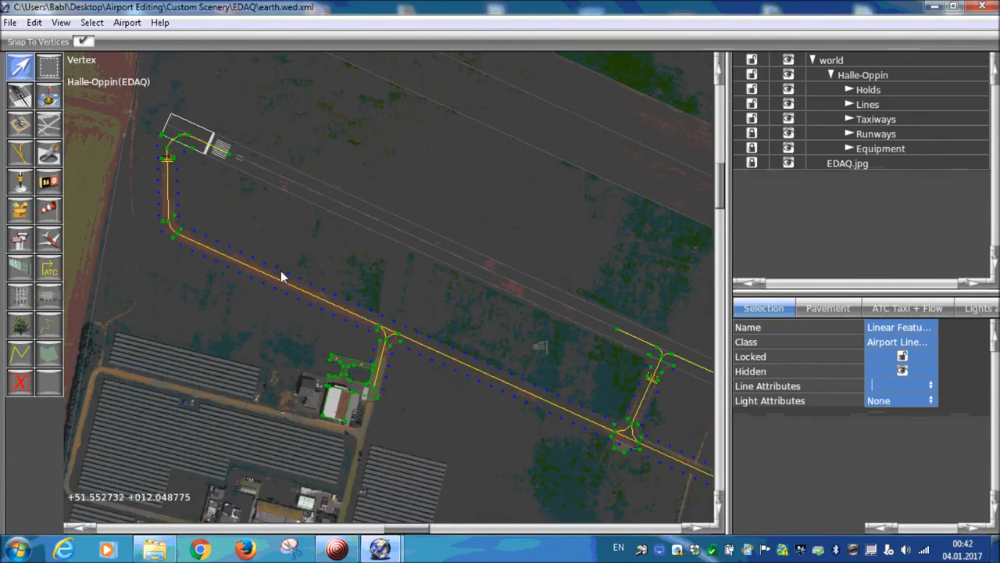
scroll(315, 215, down, 4)
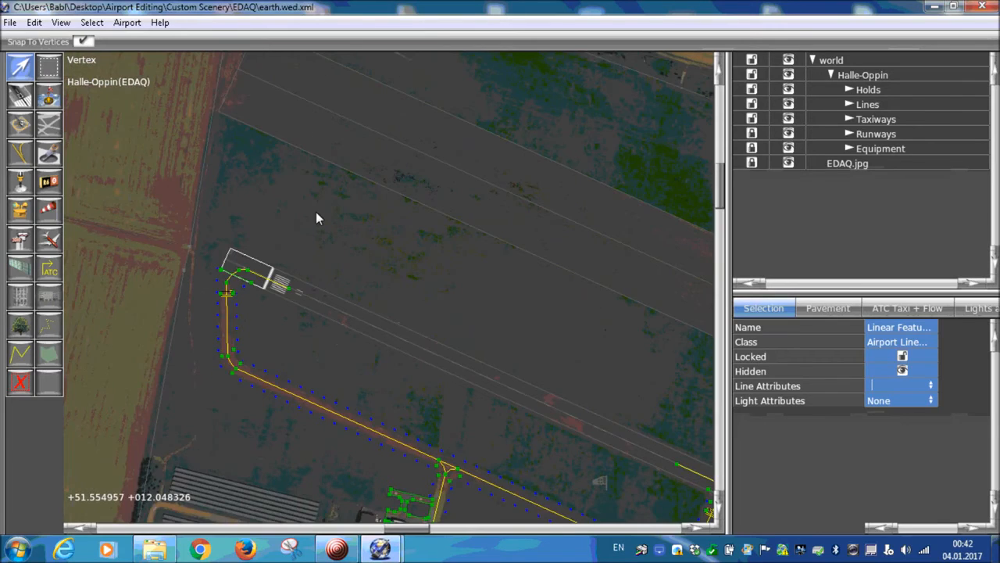
scroll(316, 212, up, 5)
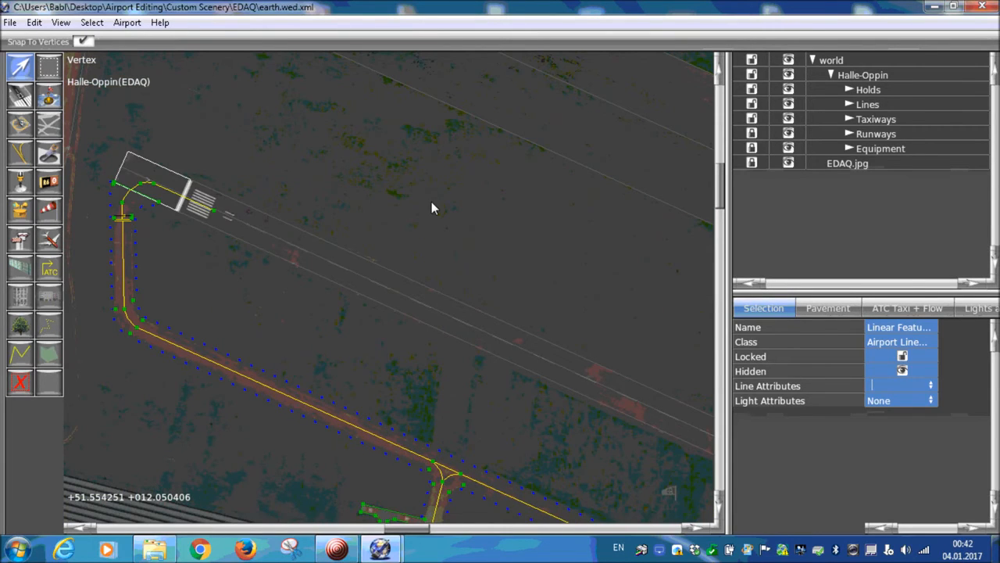
scroll(498, 335, down, 1)
scroll(498, 334, up, 2)
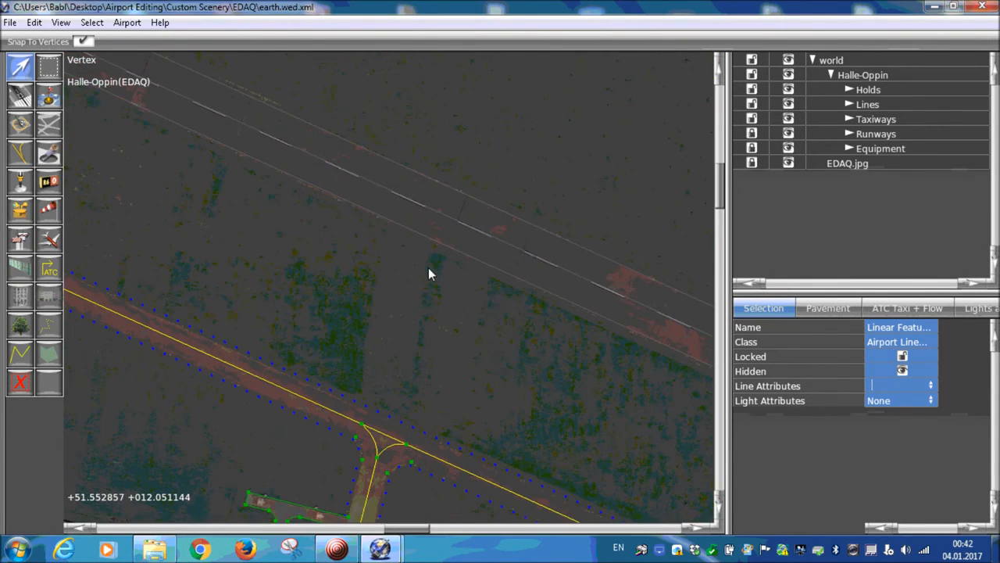
scroll(428, 274, down, 3)
right_drag(250, 208, 272, 344)
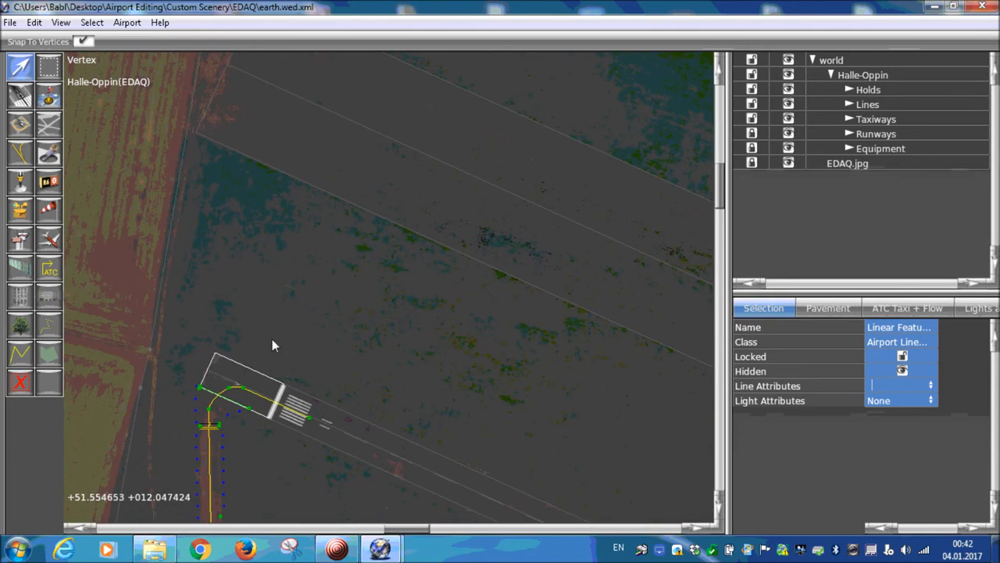
scroll(290, 281, down, 1)
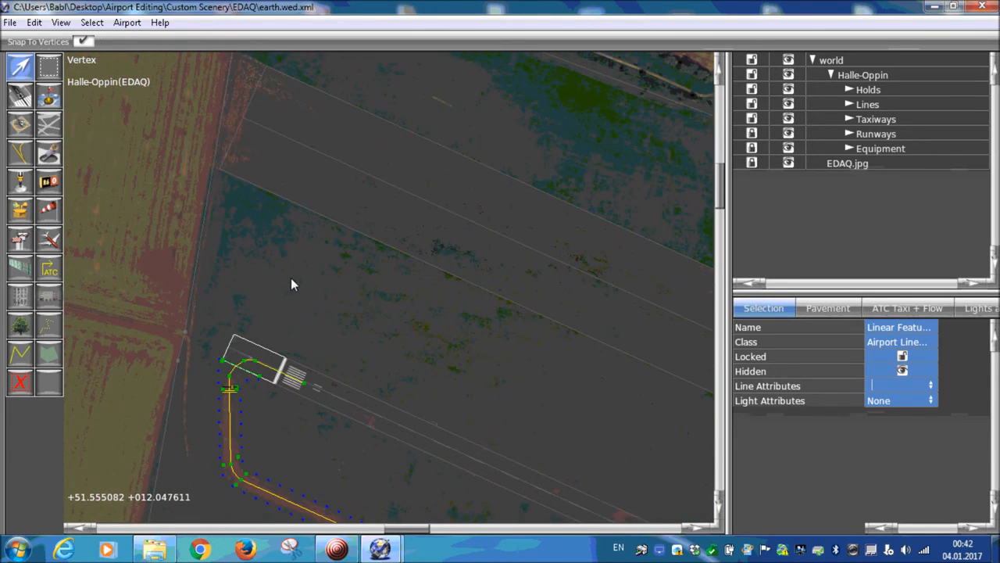
scroll(288, 250, up, 2)
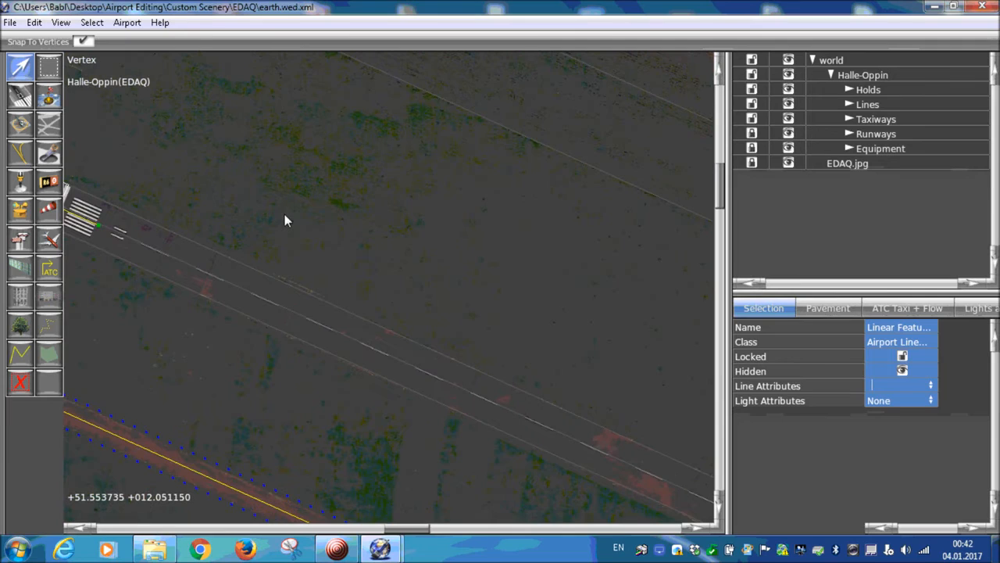
- Examine the taxiway markings and edge lights from the runway connectors to the eastern hangars and the runway 29 threshold
right_drag(284, 214, 442, 301)
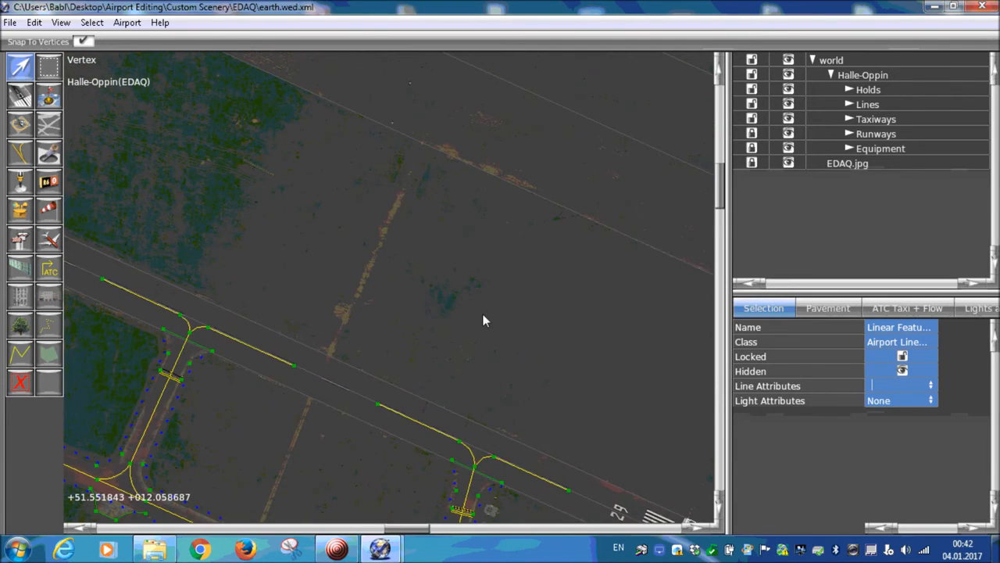
scroll(409, 289, up, 2)
scroll(504, 339, down, 2)
right_drag(504, 339, 385, 280)
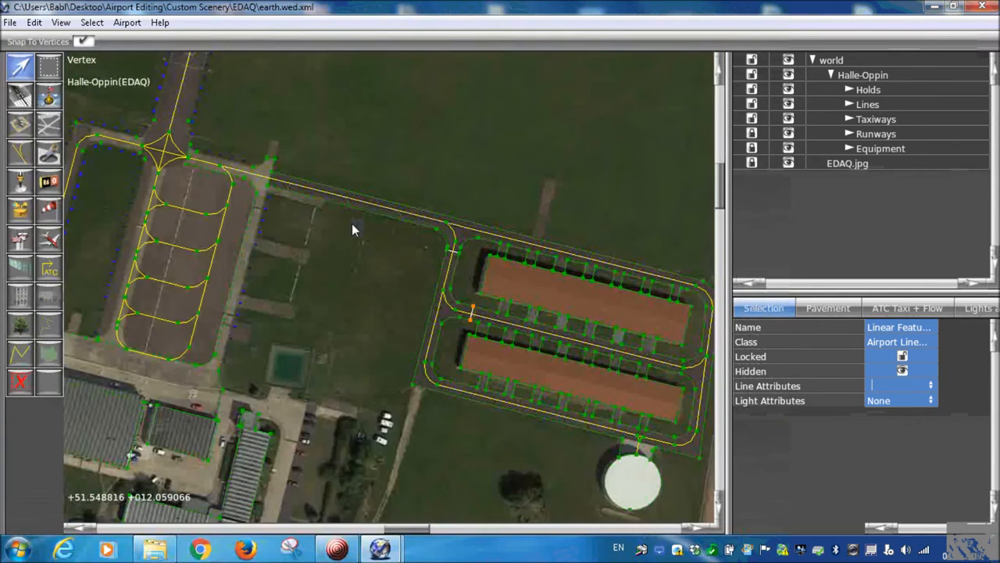
scroll(352, 224, up, 2)
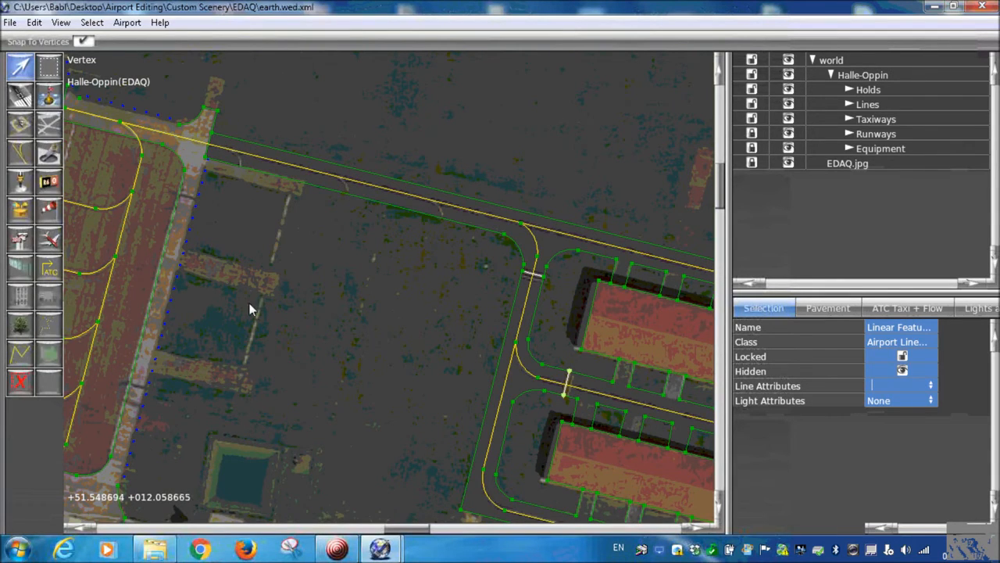
scroll(242, 274, down, 2)
scroll(241, 274, down, 2)
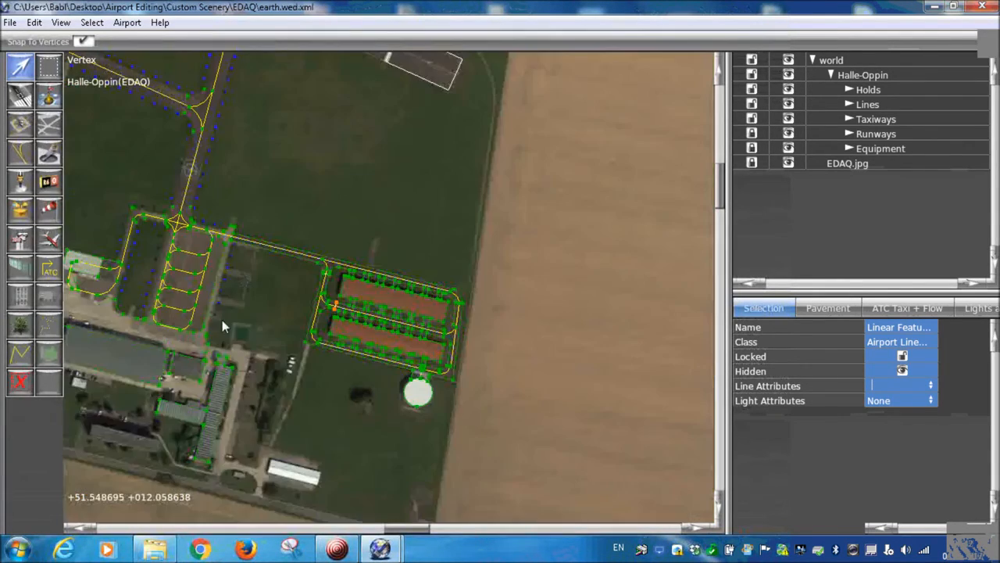
scroll(404, 310, down, 2)
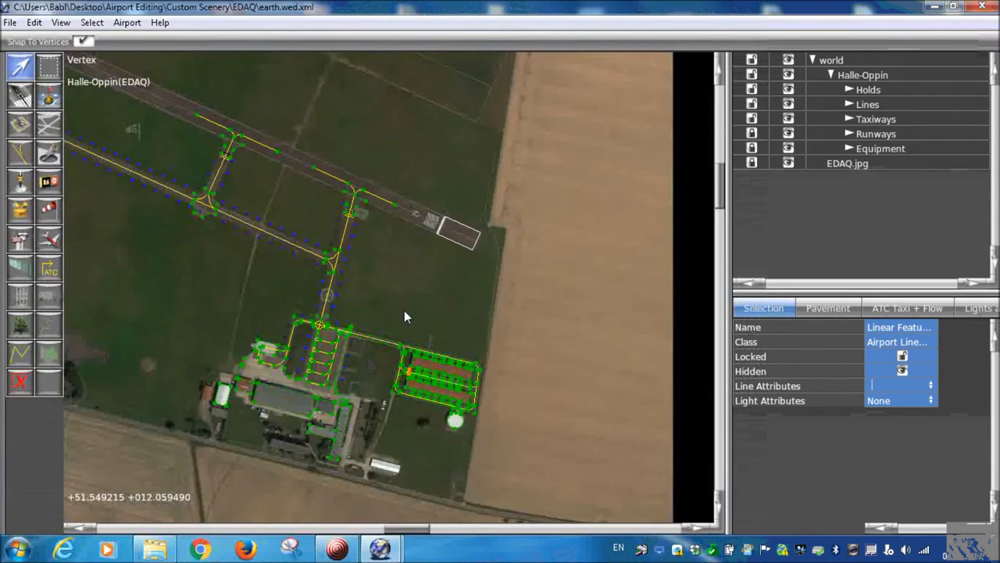
scroll(499, 340, up, 2)
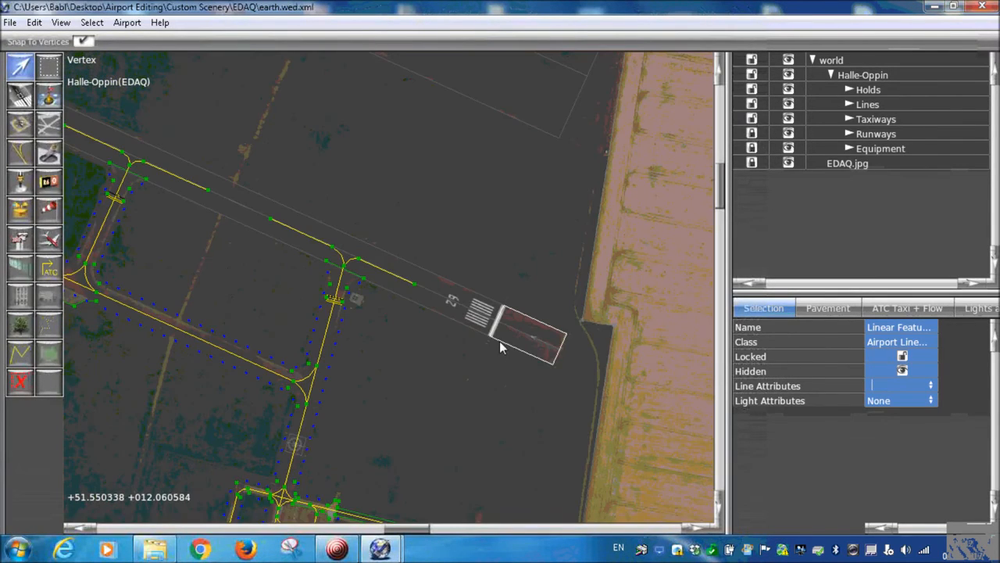
scroll(499, 340, up, 2)
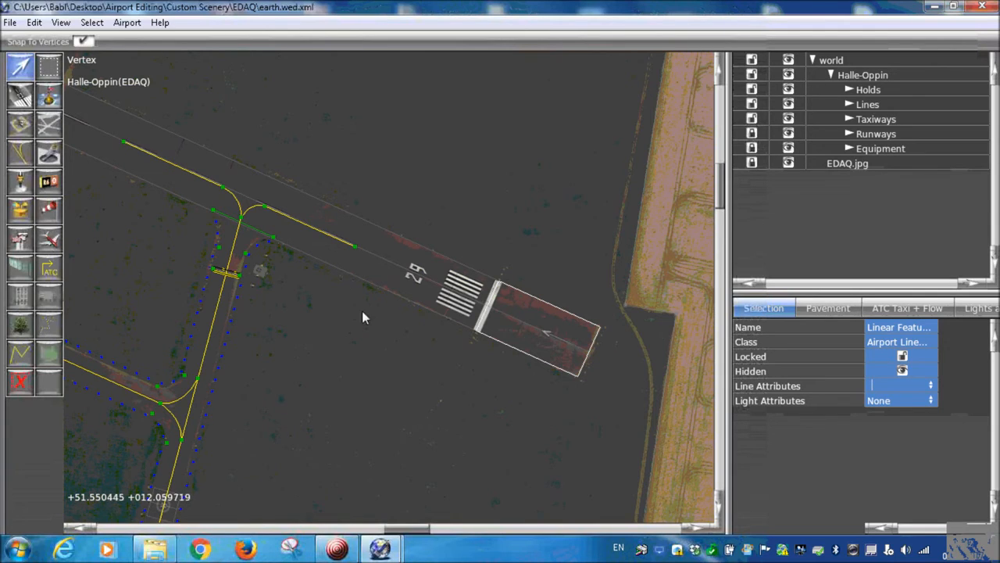
scroll(622, 465, down, 2)
scroll(346, 362, down, 3)
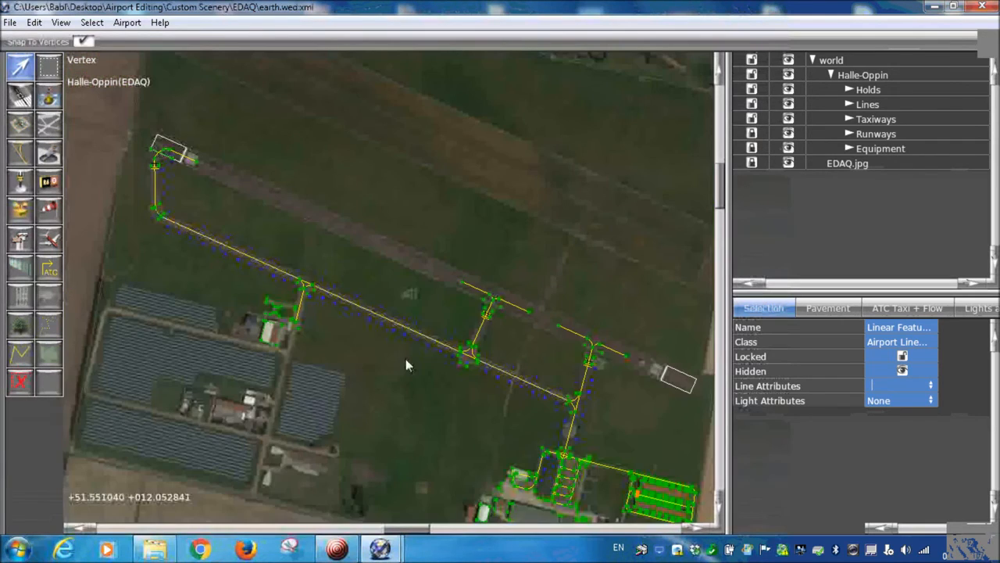
scroll(405, 359, up, 4)
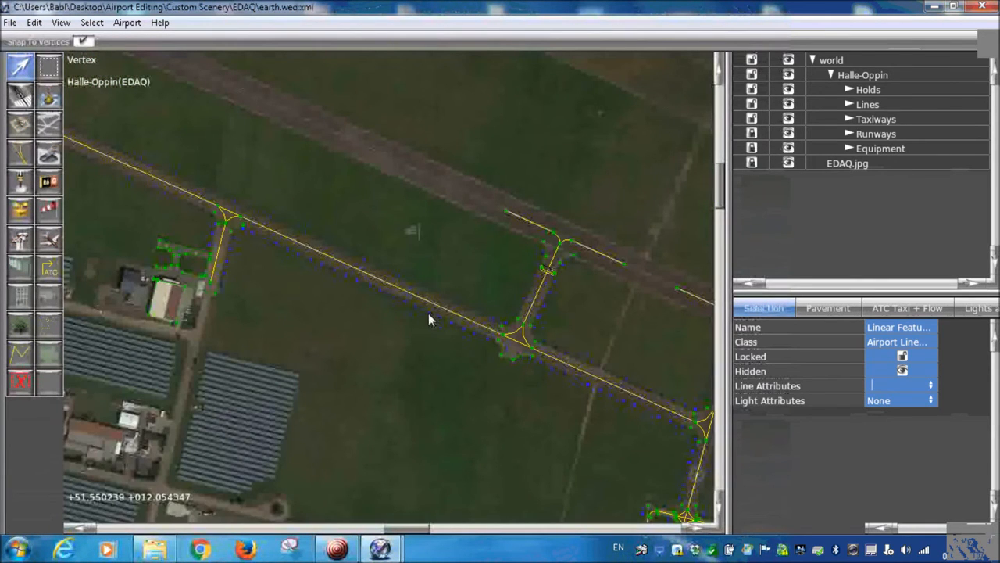
scroll(604, 279, down, 2)
scroll(339, 267, up, 1)
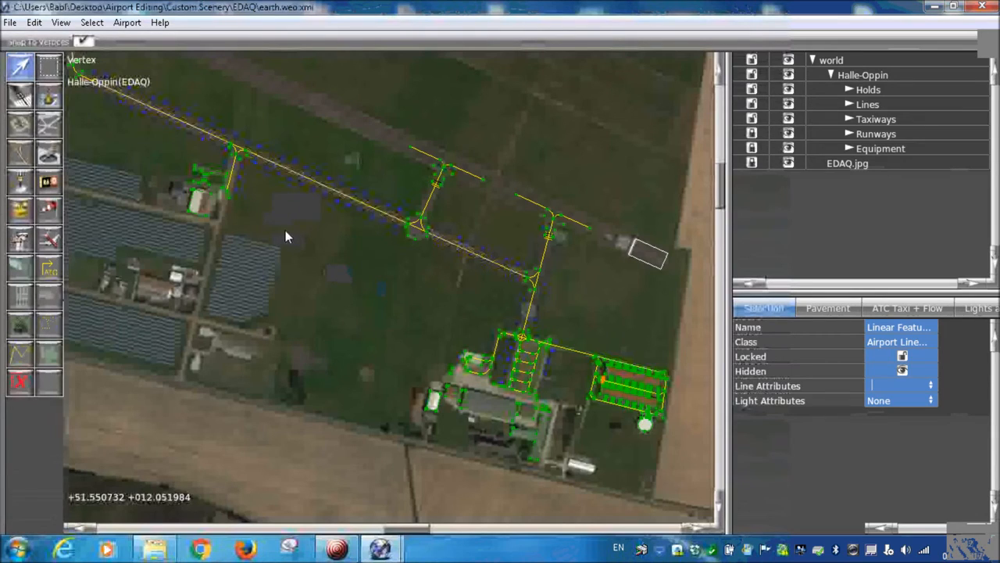
- Set the pavement transparency to Solid and inspect the apron and eastern hangar pavement
click(51, 23)
mouse_move(124, 168)
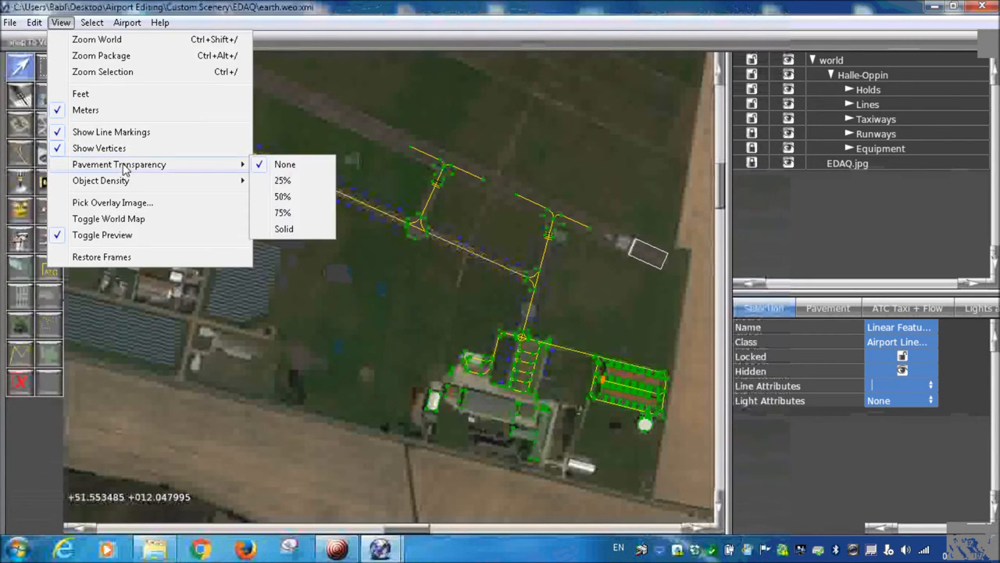
click(284, 228)
scroll(479, 330, up, 5)
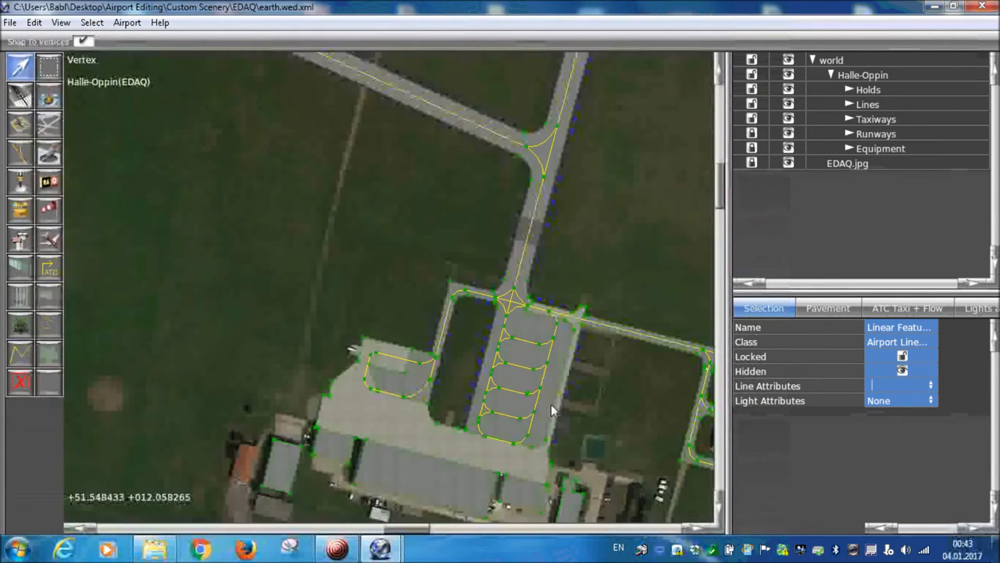
scroll(592, 444, up, 4)
right_drag(592, 444, 494, 261)
right_drag(518, 183, 230, 225)
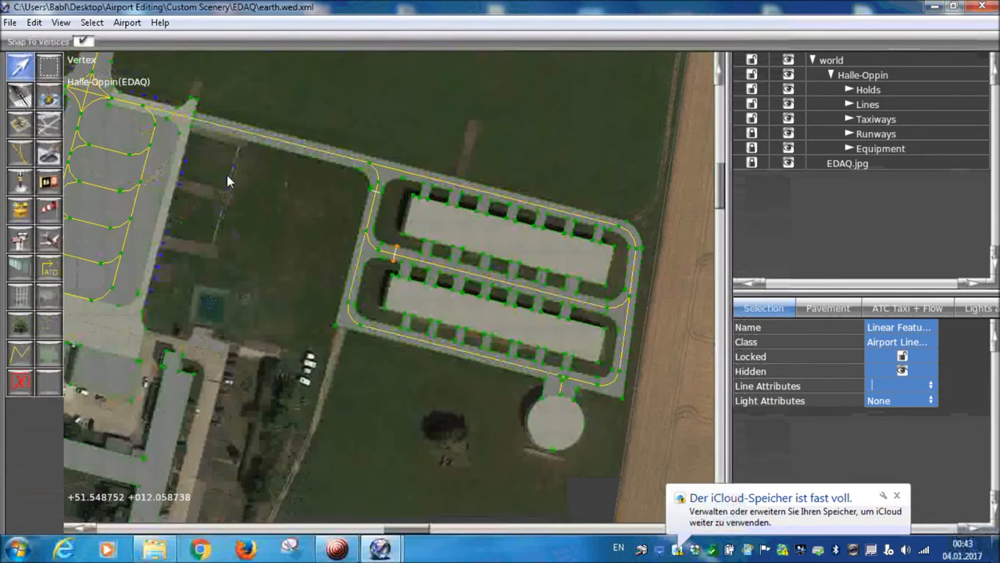
scroll(240, 182, up, 5)
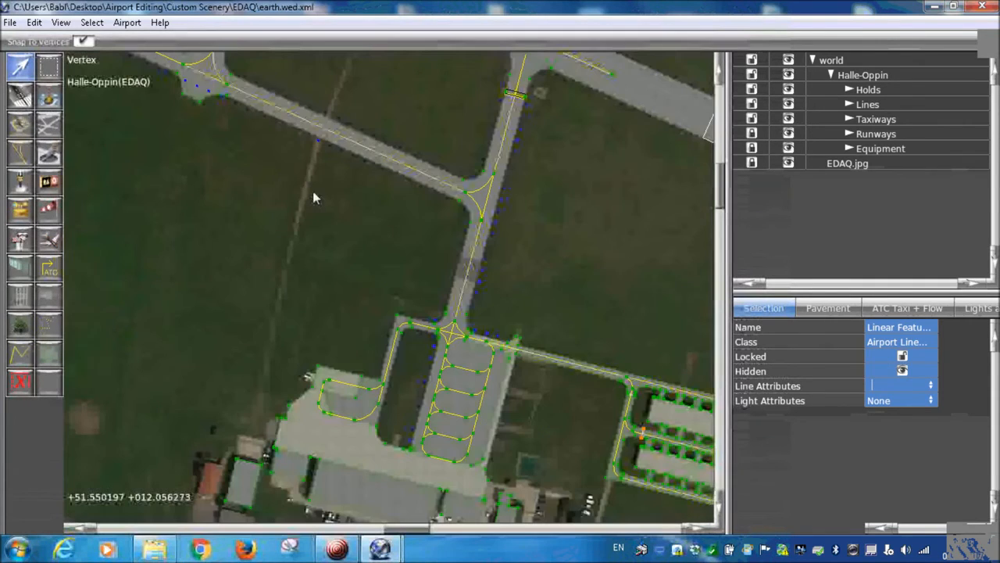
- Set the surface of helipad H1, on the taxiway north of the apron, to Transparent
scroll(496, 266, up, 3)
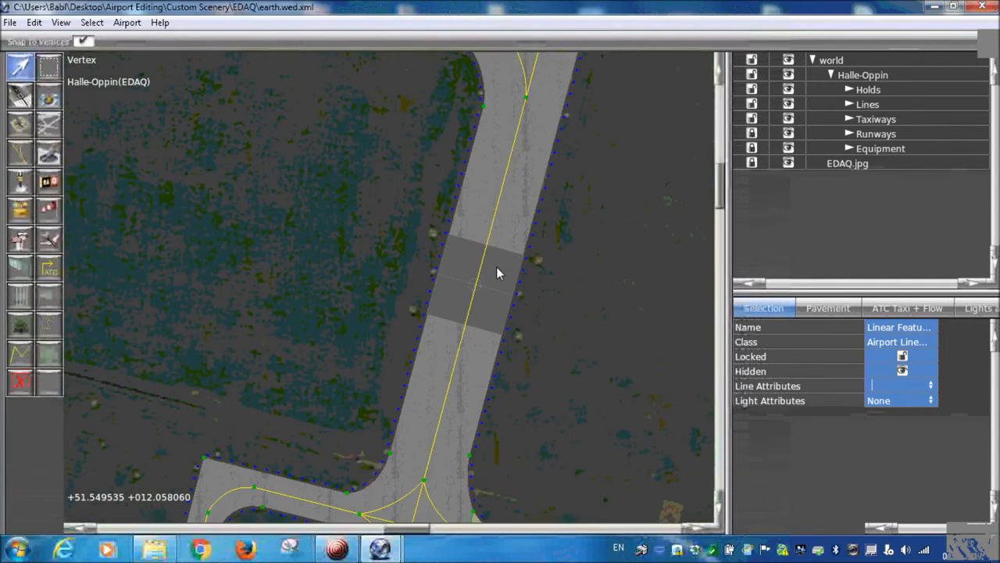
click(852, 134)
click(869, 178)
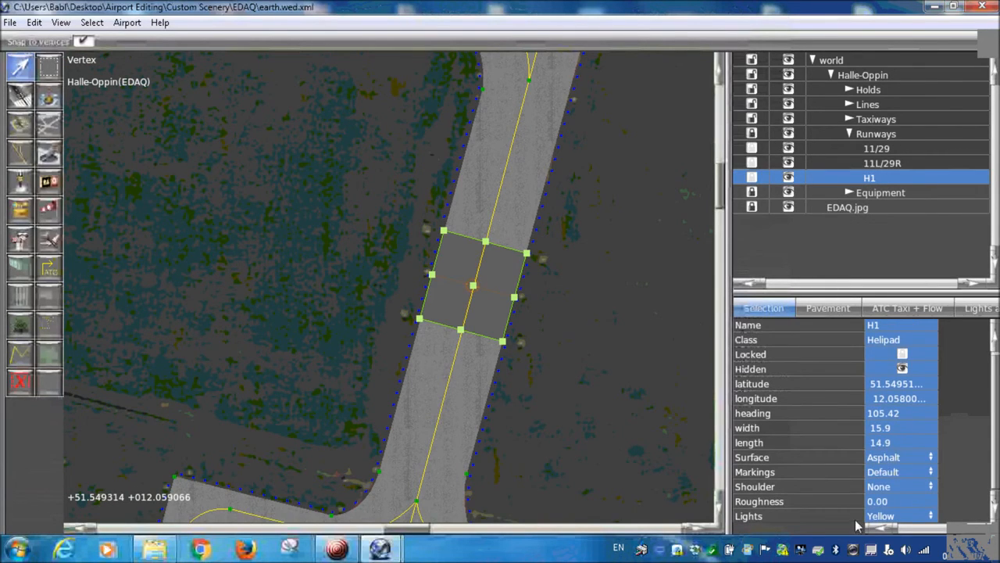
click(909, 459)
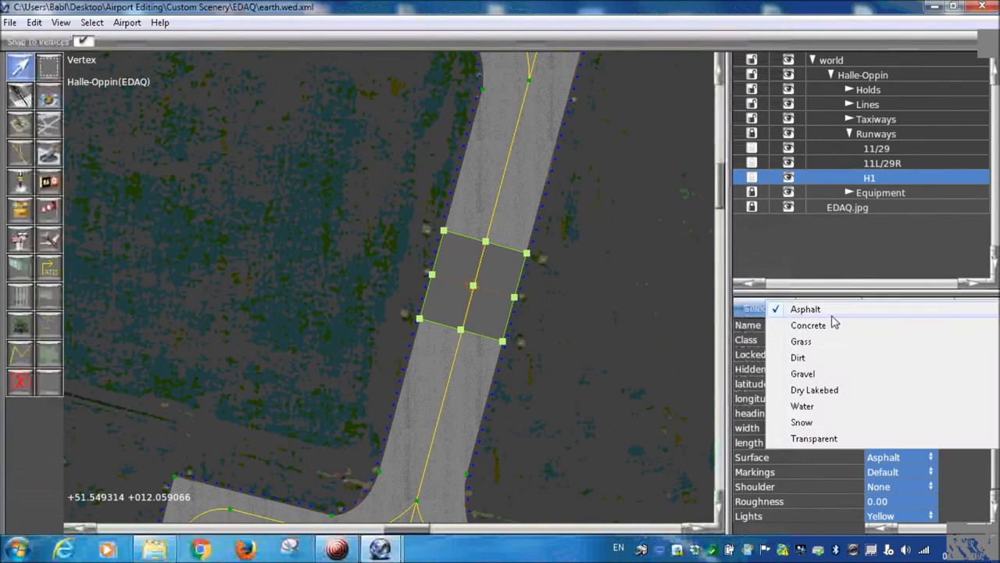
click(814, 438)
scroll(446, 252, up, 3)
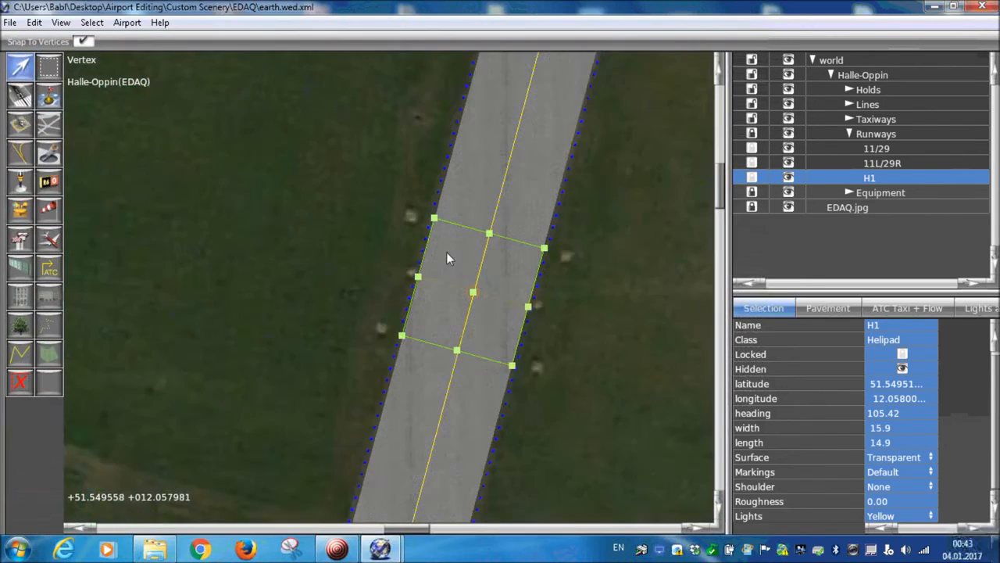
scroll(493, 290, up, 2)
scroll(516, 304, down, 3)
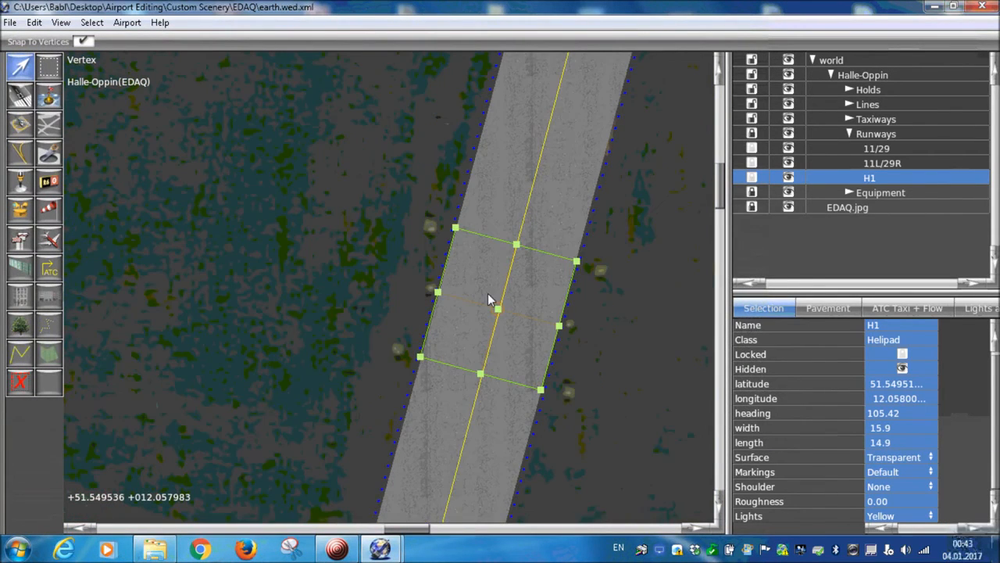
- Review the solid pavement and yellow markings around the apron and eastern hangars, and collapse the Runways group
scroll(487, 299, down, 5)
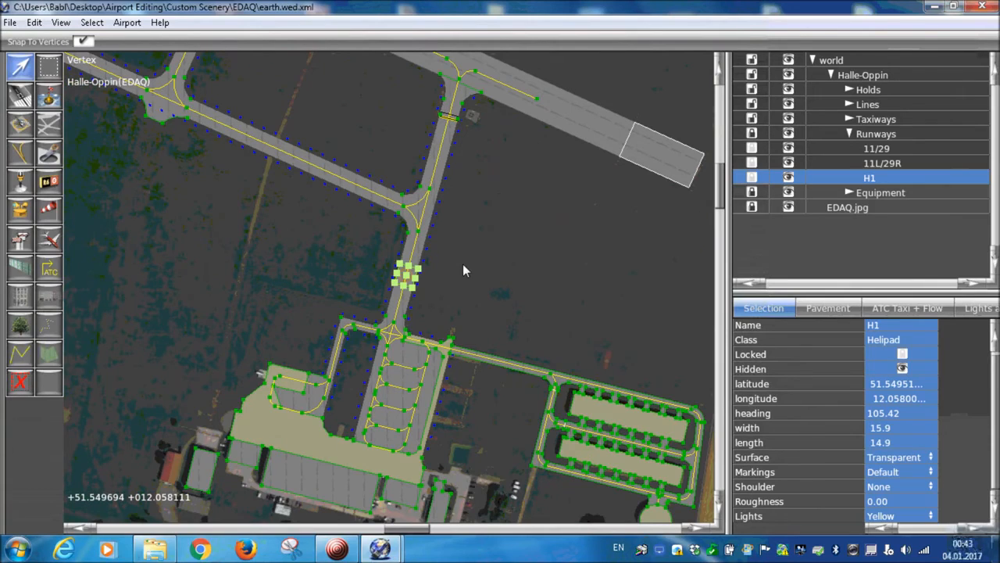
right_drag(463, 269, 525, 212)
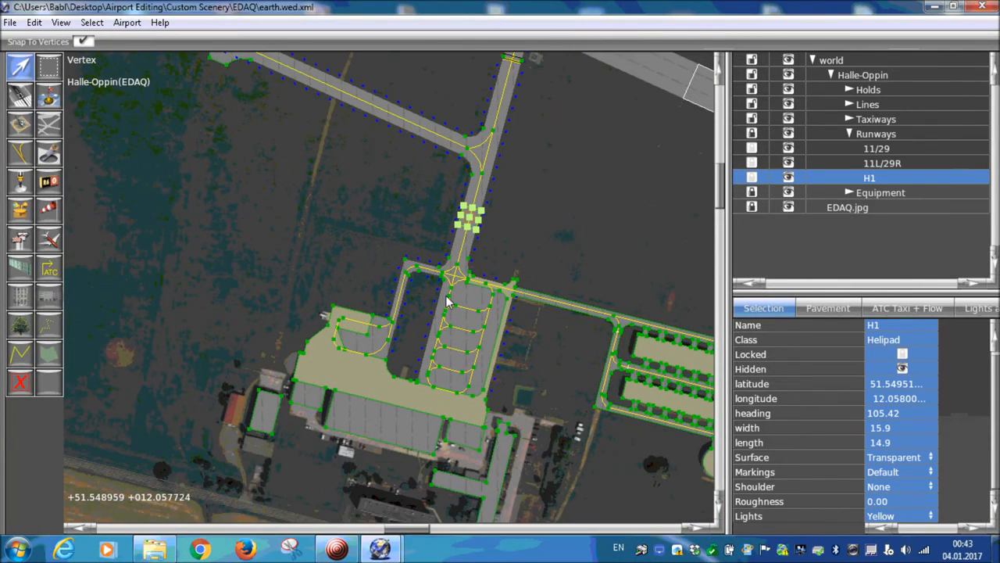
scroll(447, 296, down, 1)
right_drag(583, 362, 377, 296)
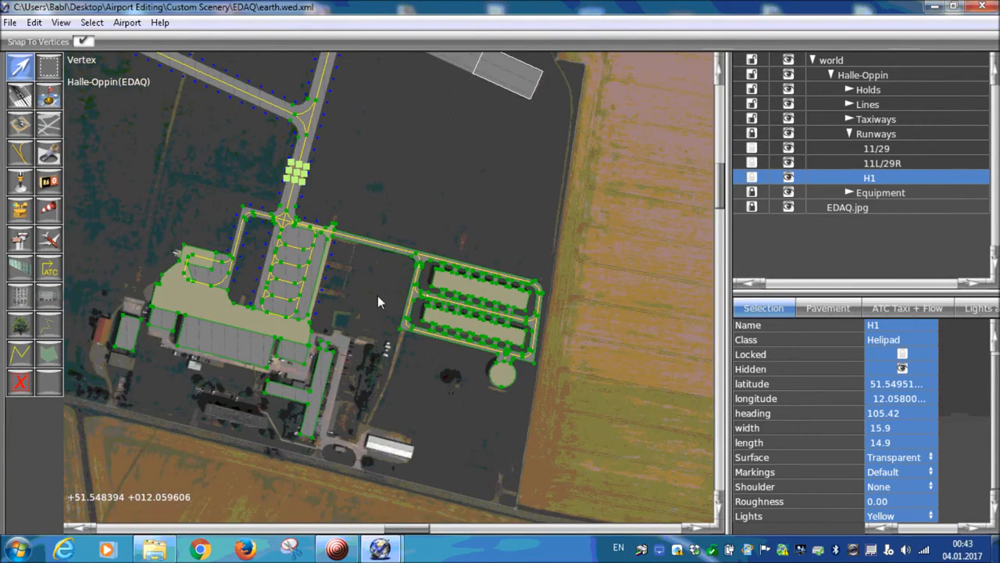
scroll(378, 295, up, 3)
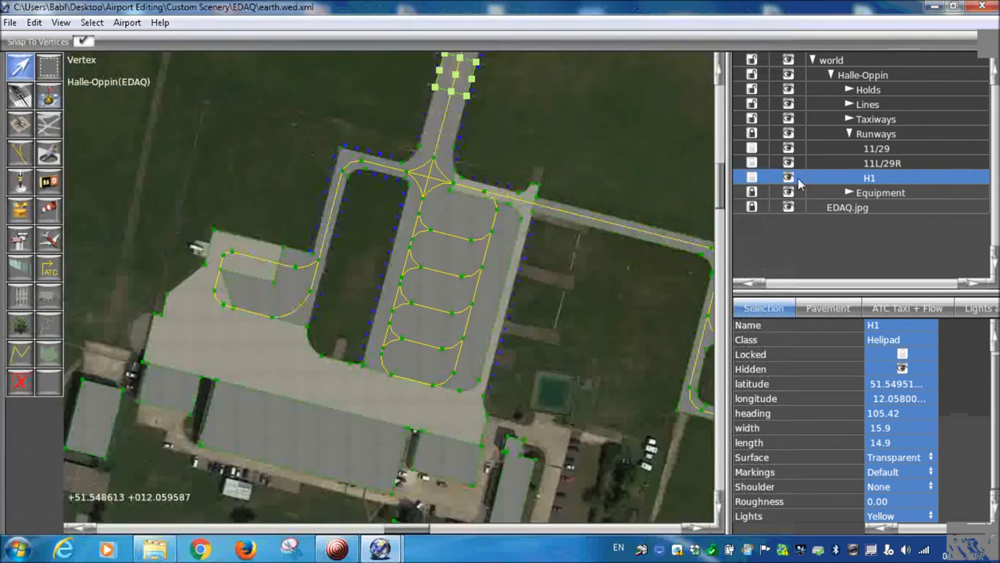
click(850, 133)
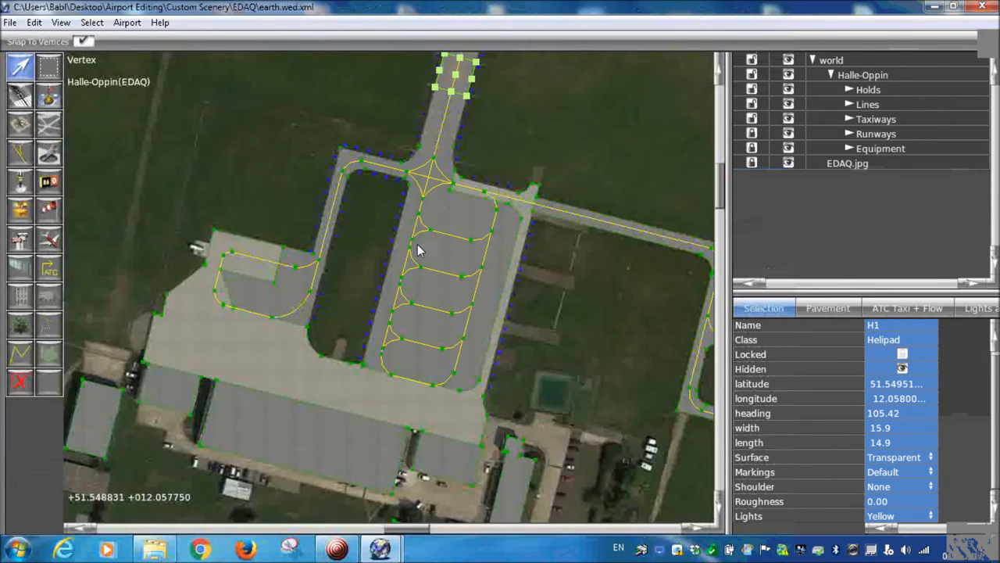
right_drag(296, 179, 414, 276)
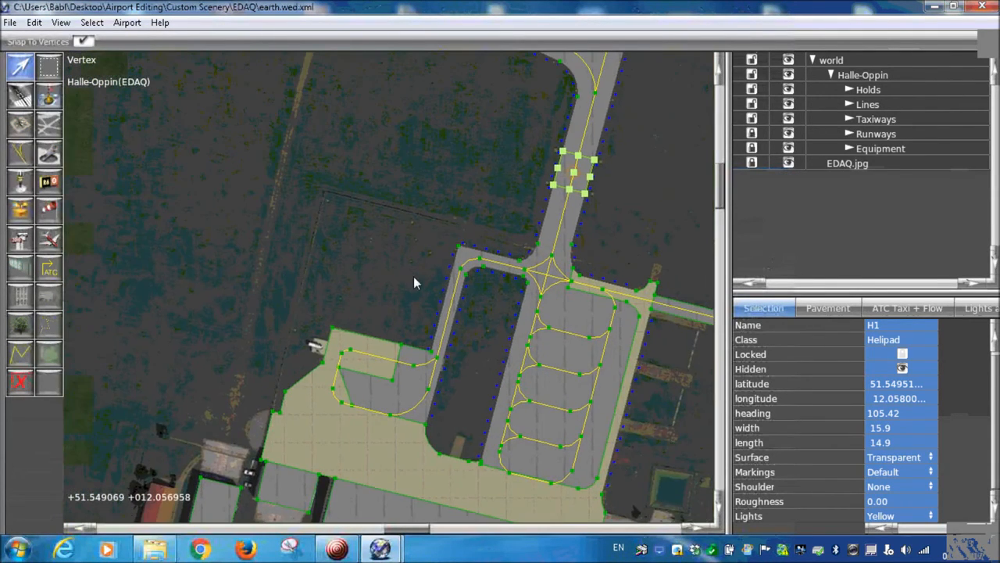
scroll(413, 276, up, 2)
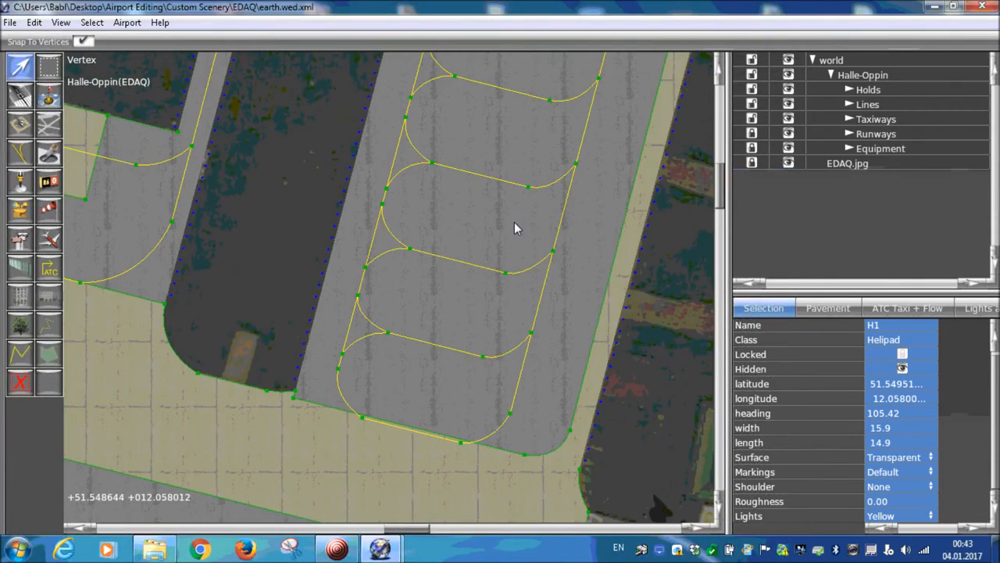
scroll(514, 222, down, 2)
right_drag(654, 340, 368, 309)
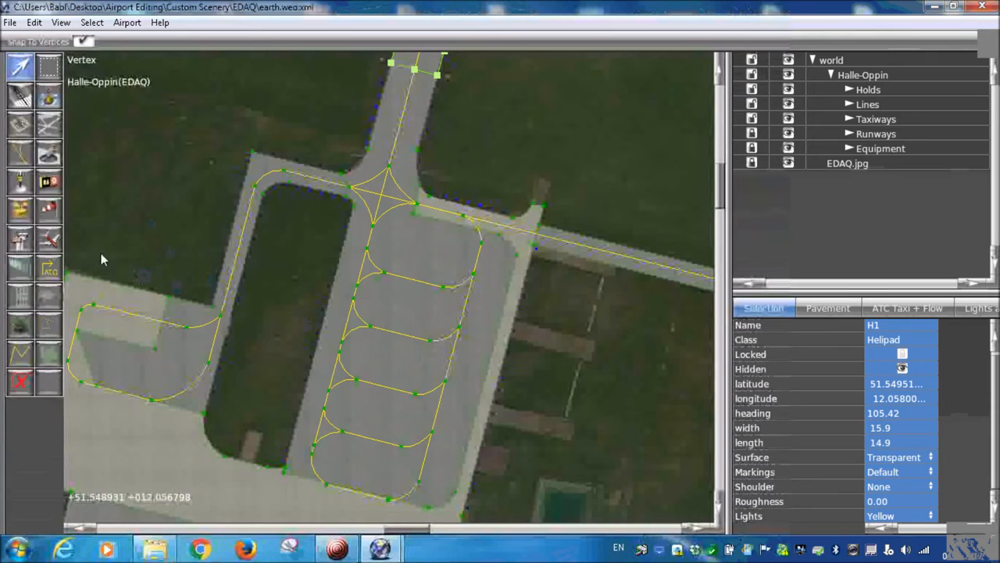
- Activate the Ramp Start tool with Tie-Down as the ramp start type and check the available equipment types
click(49, 238)
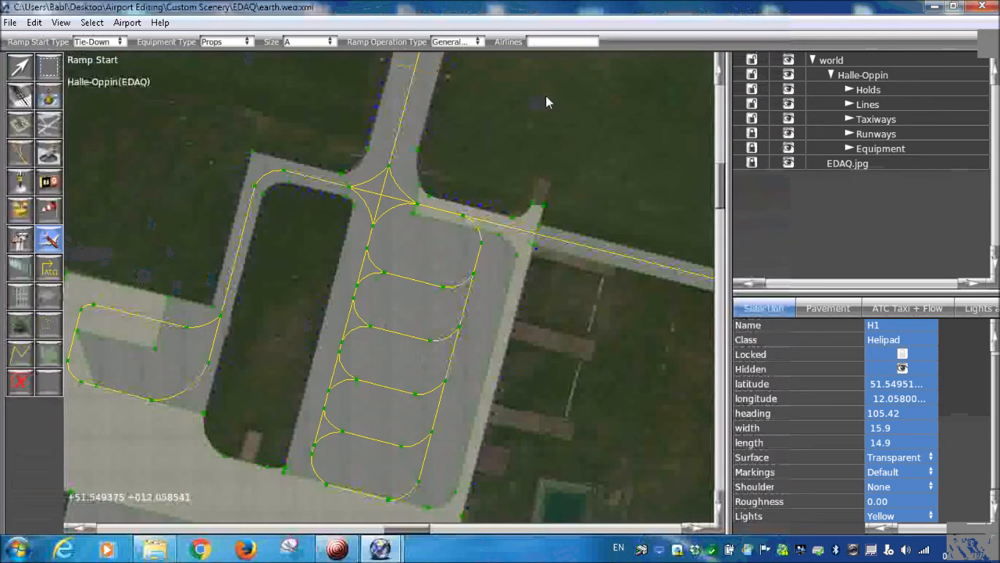
click(120, 43)
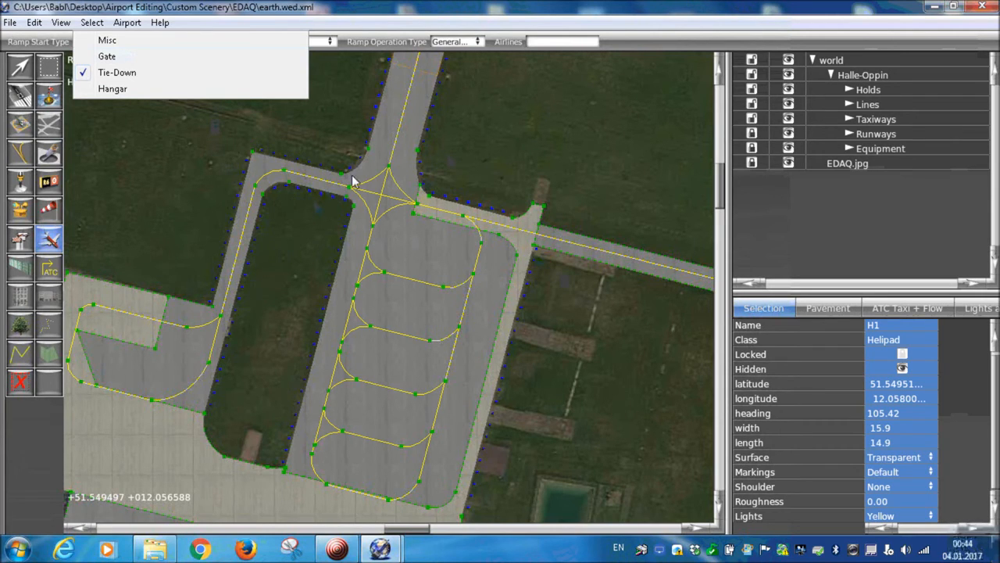
click(128, 74)
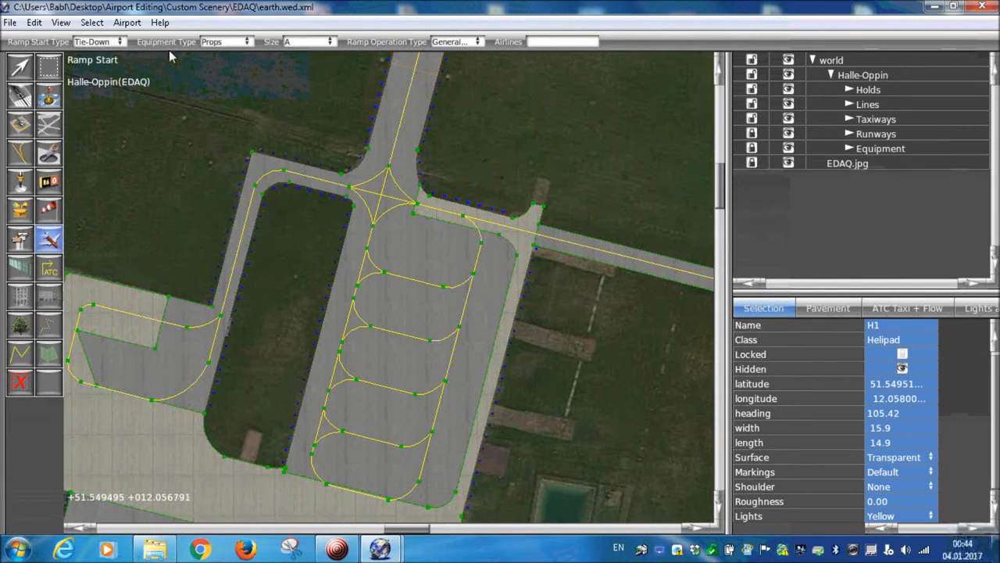
click(207, 46)
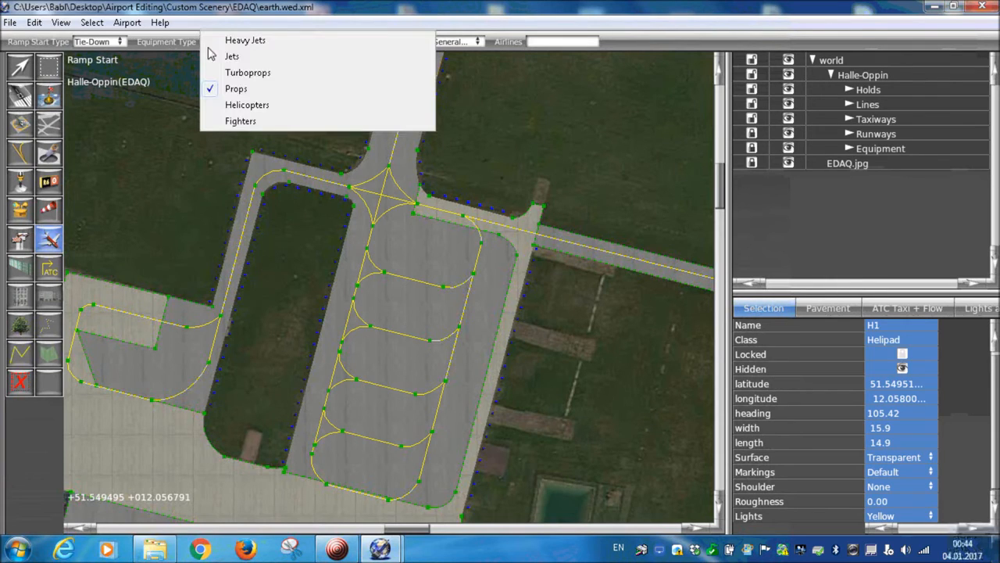
click(197, 66)
- Choose size A and the General Aviation operation type for the Props tie-down ramp starts at the eastern hangars
scroll(304, 106, down, 2)
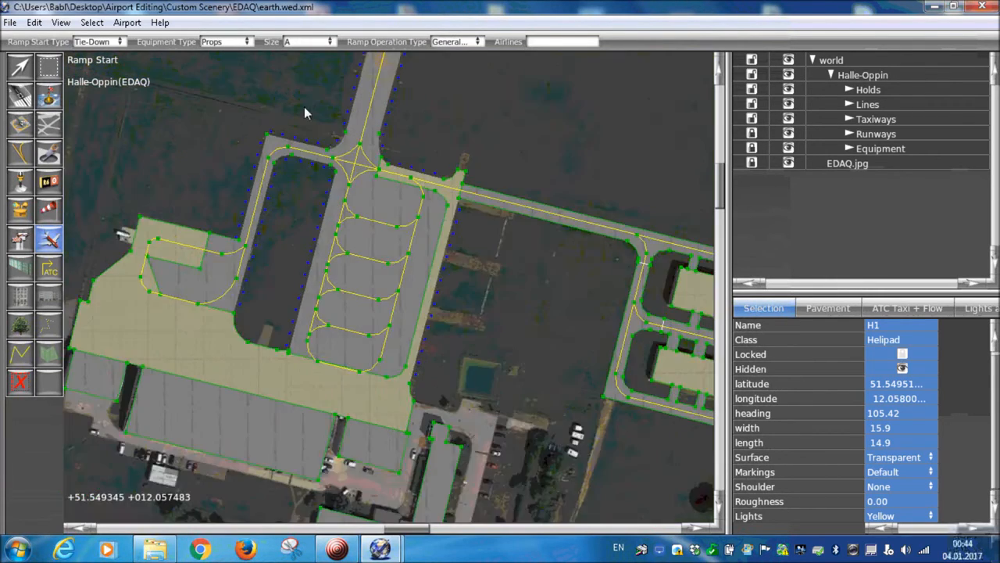
scroll(304, 106, down, 2)
right_drag(465, 260, 336, 231)
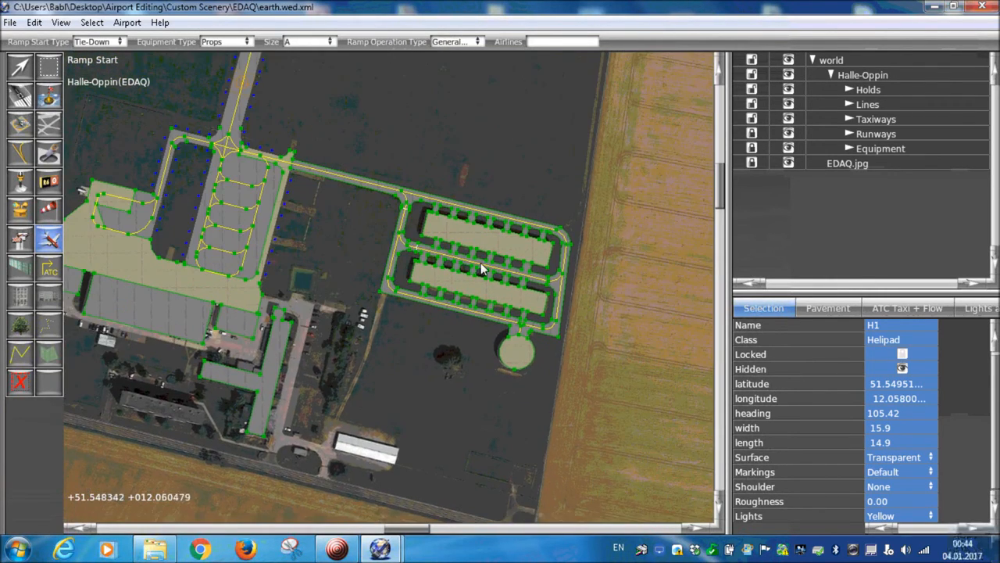
scroll(481, 263, up, 5)
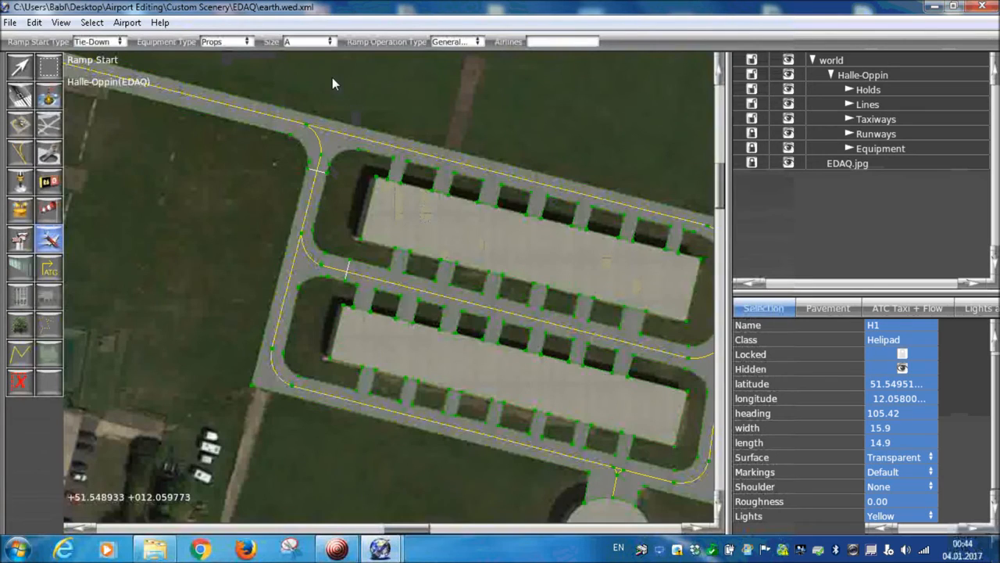
right_drag(332, 78, 314, 110)
click(331, 42)
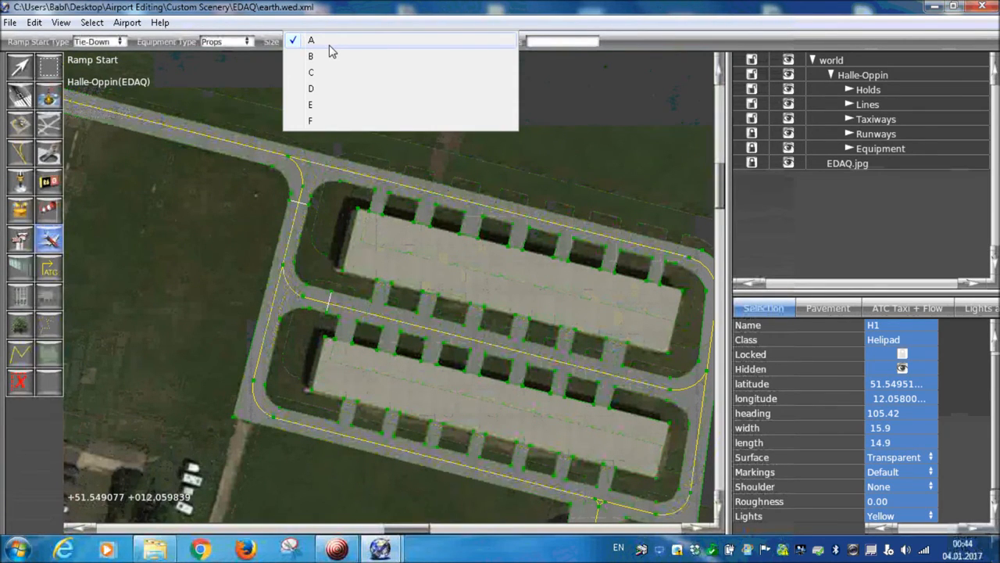
click(329, 46)
click(467, 43)
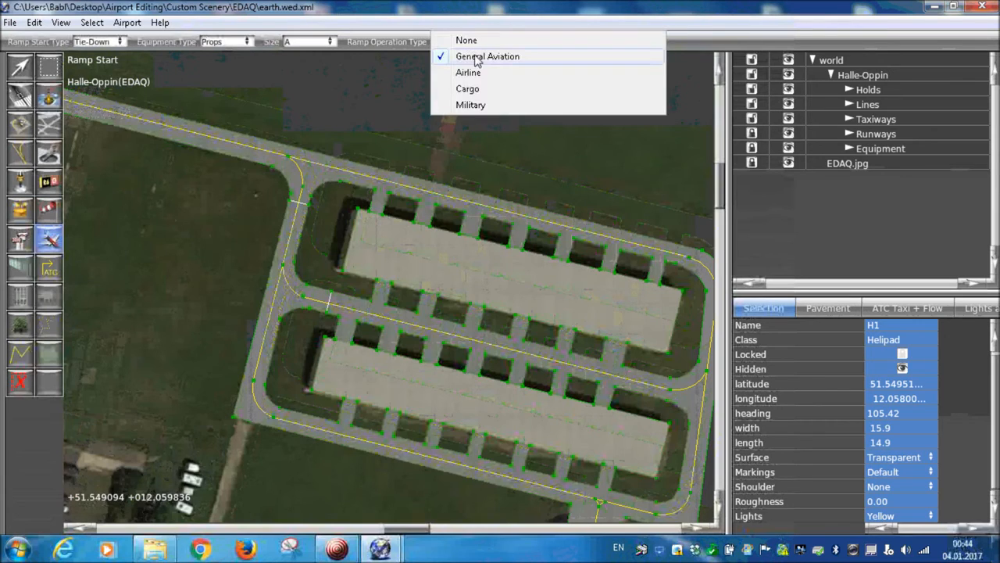
click(515, 59)
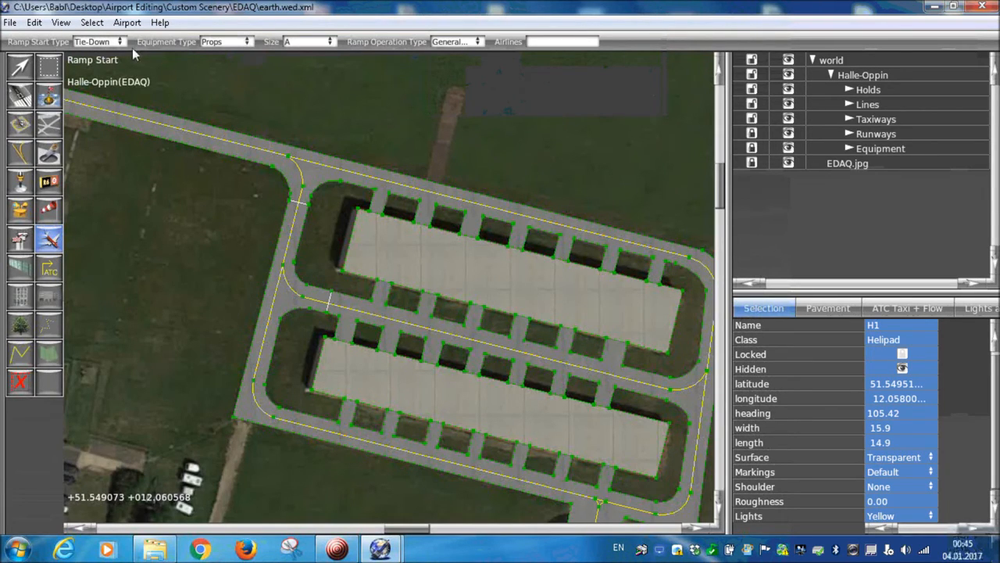
- Place a tie-down ramp start at the western end of the northern hangar, by its north doorway, heading about 15°
click(857, 92)
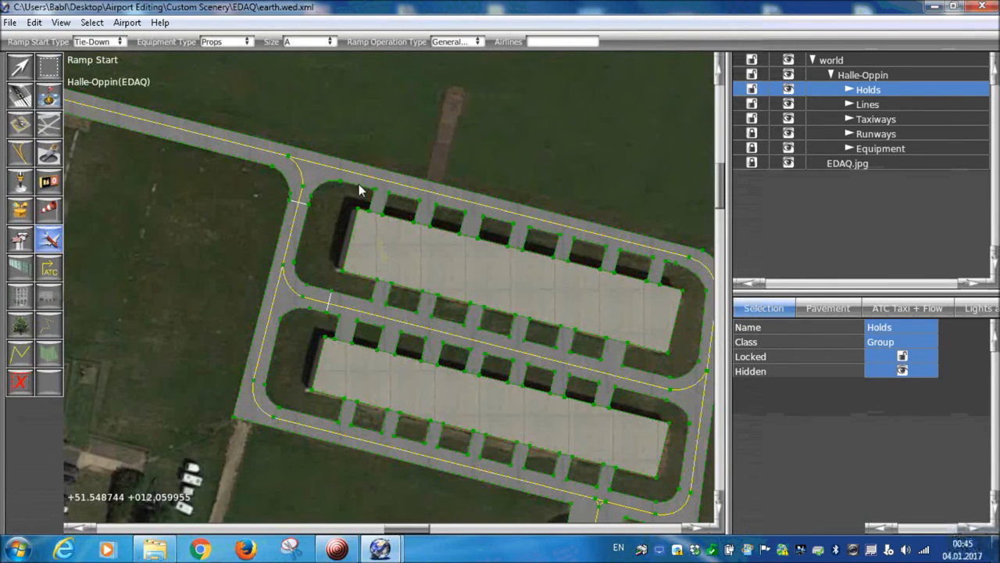
scroll(344, 242, up, 2)
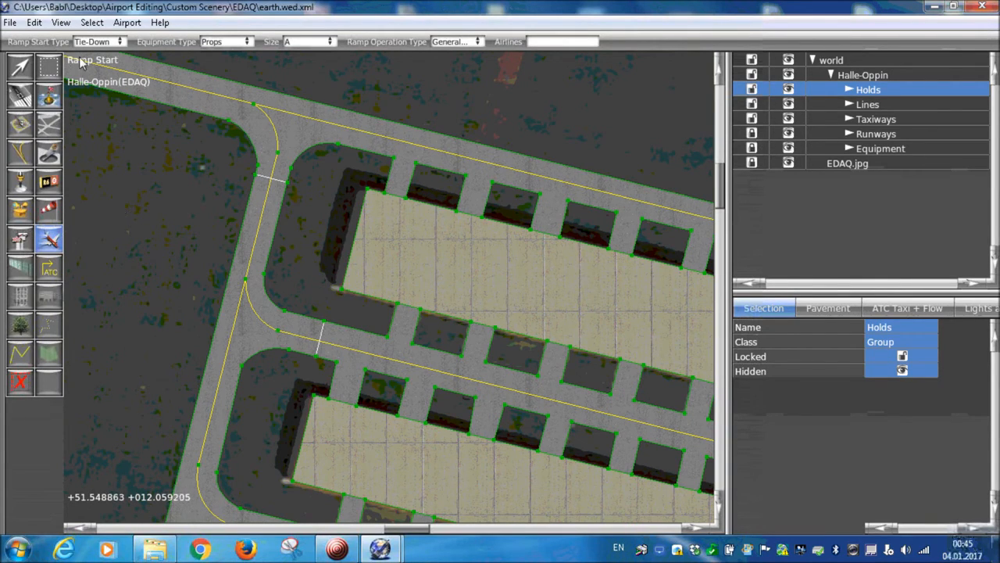
click(392, 211)
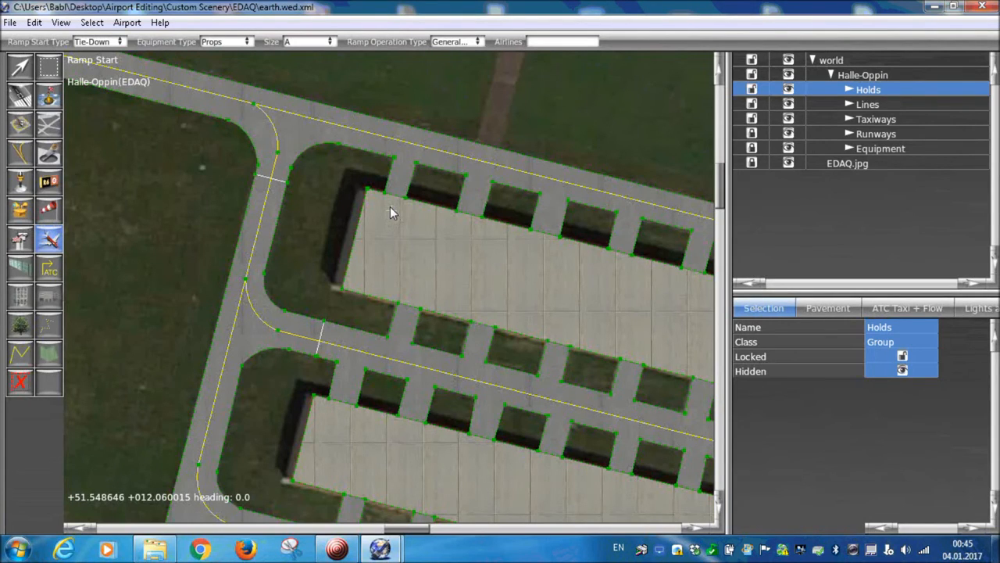
drag(390, 207, 402, 167)
drag(414, 129, 427, 79)
drag(428, 79, 425, 79)
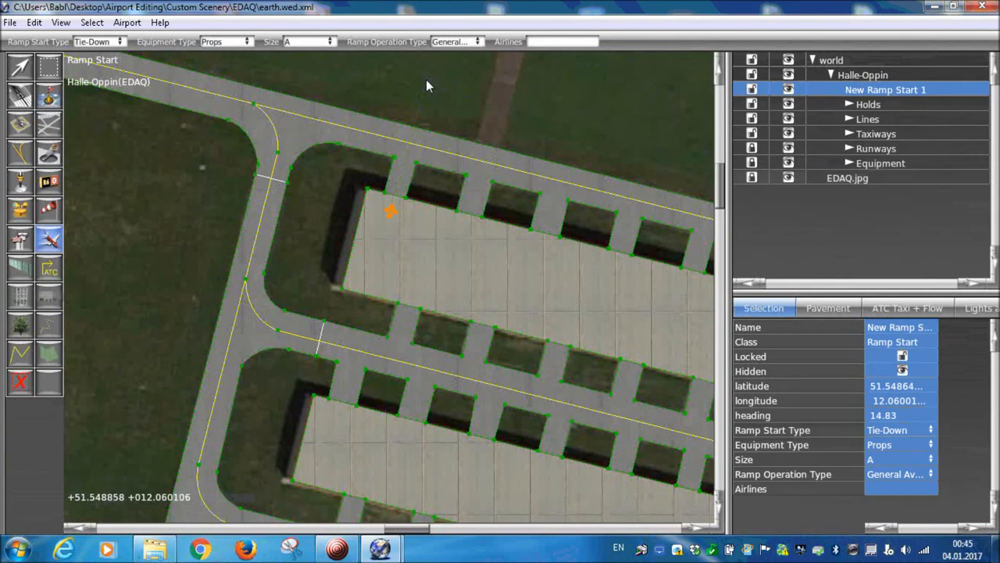
scroll(400, 215, up, 5)
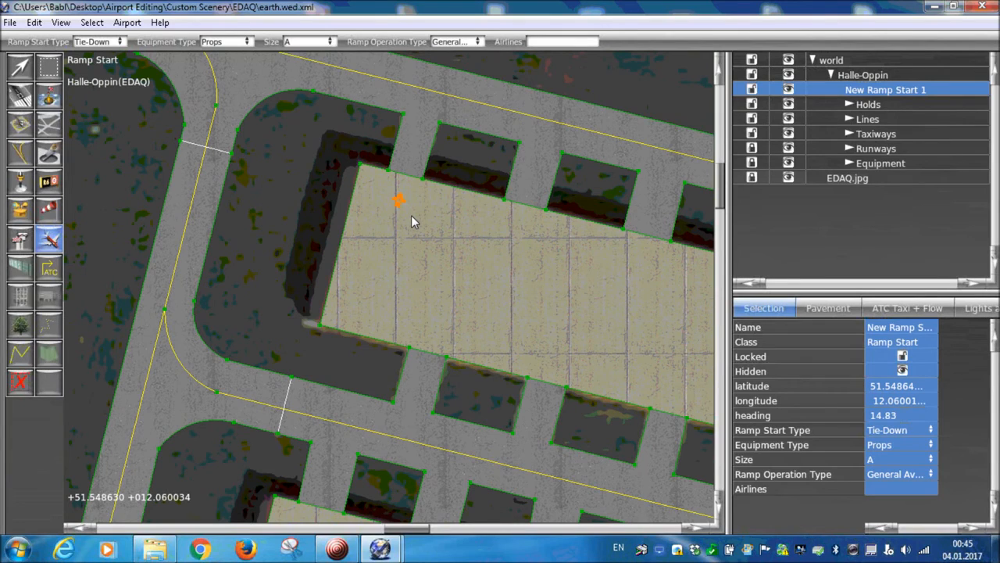
scroll(407, 211, down, 5)
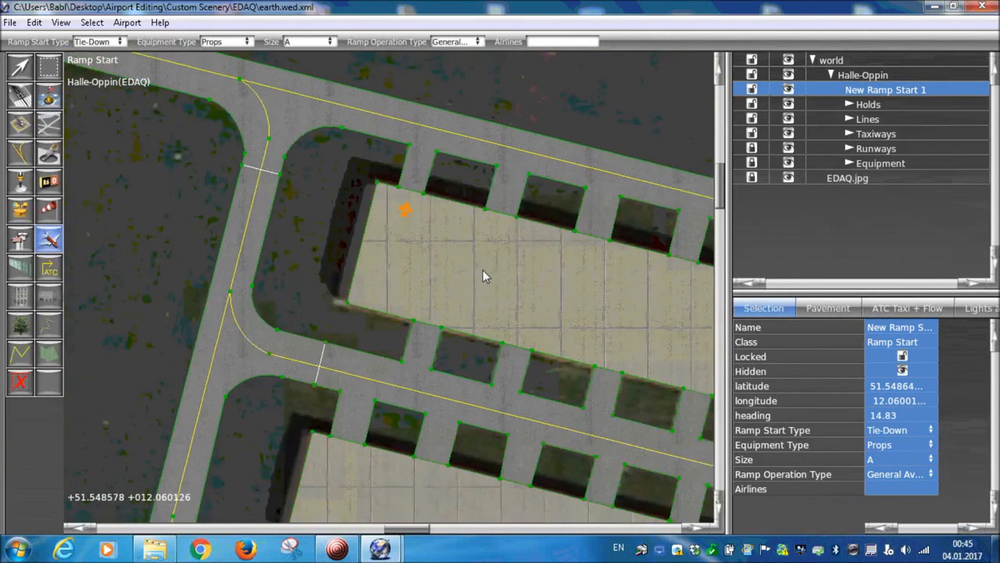
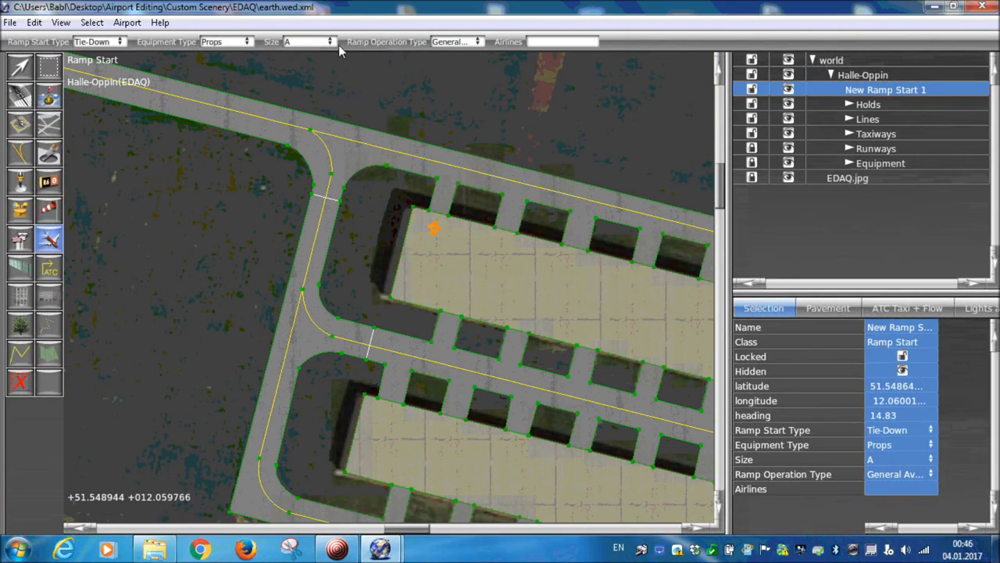
- Show the ATC Taxi + Flow view and examine the new ramp start's aircraft outline against the northern hangar
click(896, 310)
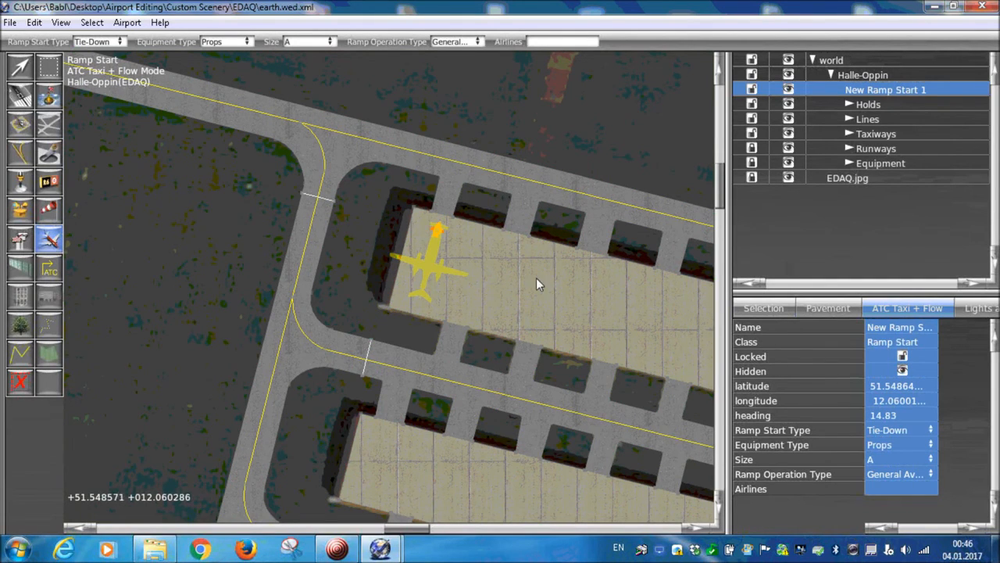
scroll(407, 232, down, 1)
scroll(407, 232, down, 1)
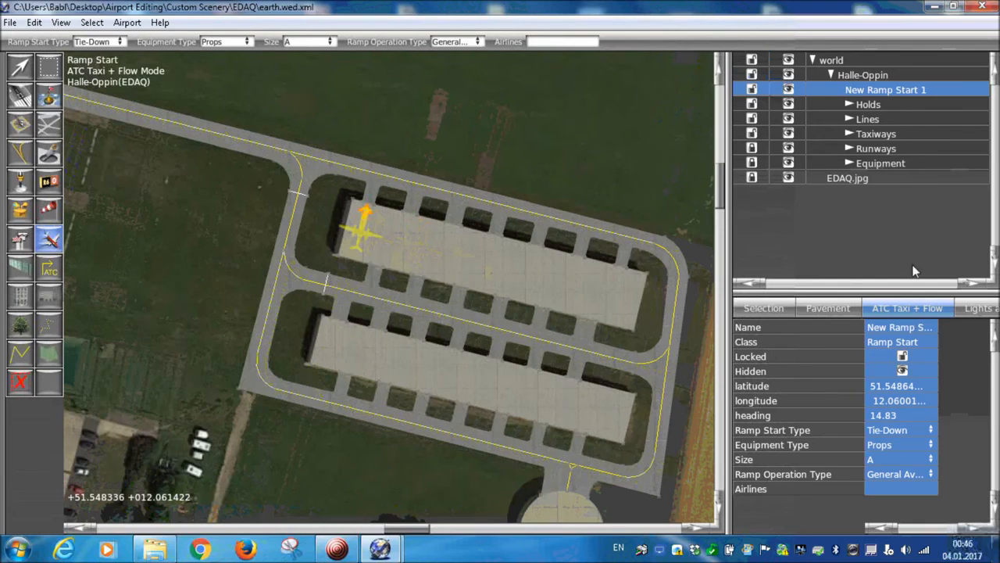
scroll(369, 211, up, 3)
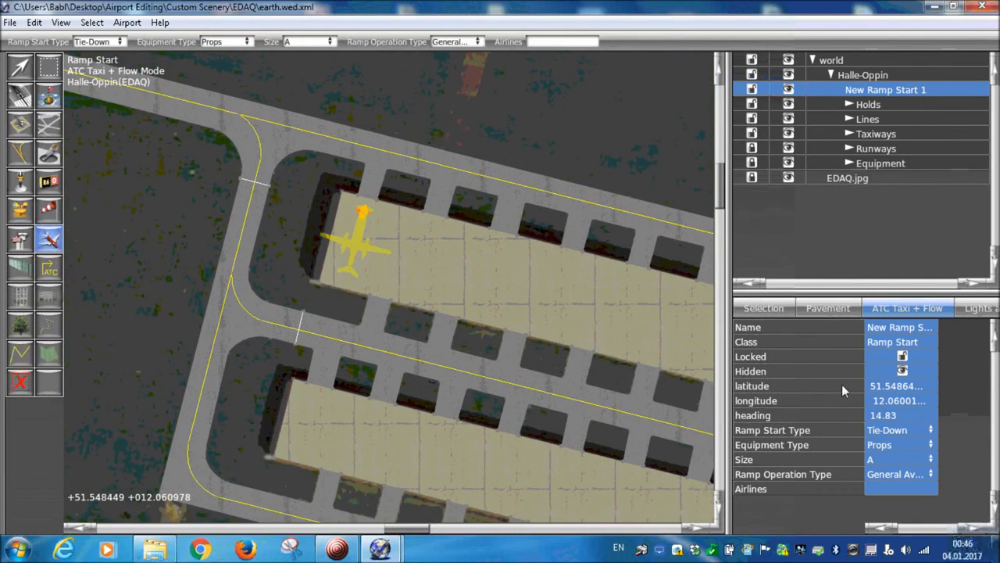
- Try size F on the new ramp start to compare its aircraft outline, and restore size A
click(878, 457)
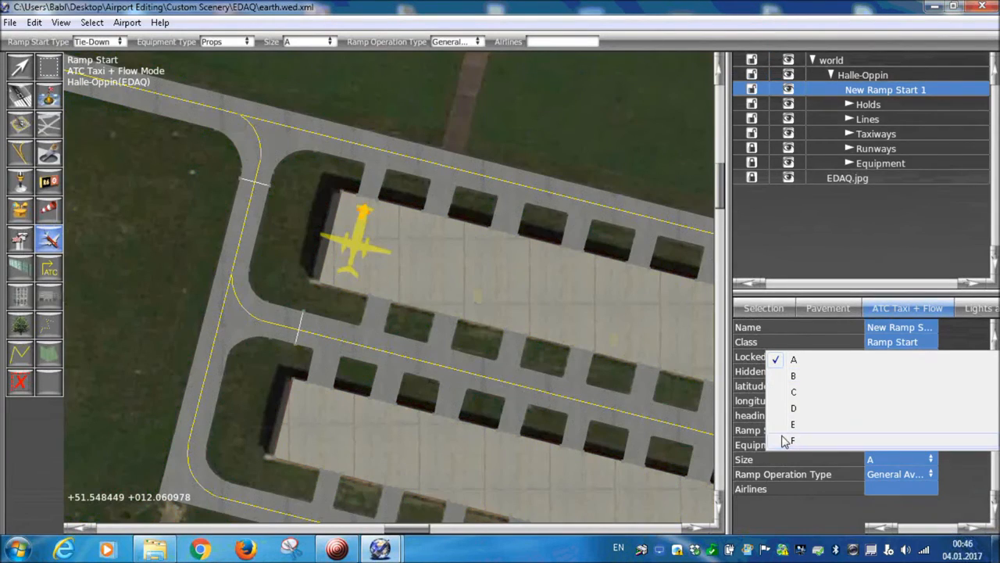
click(792, 441)
scroll(369, 285, down, 3)
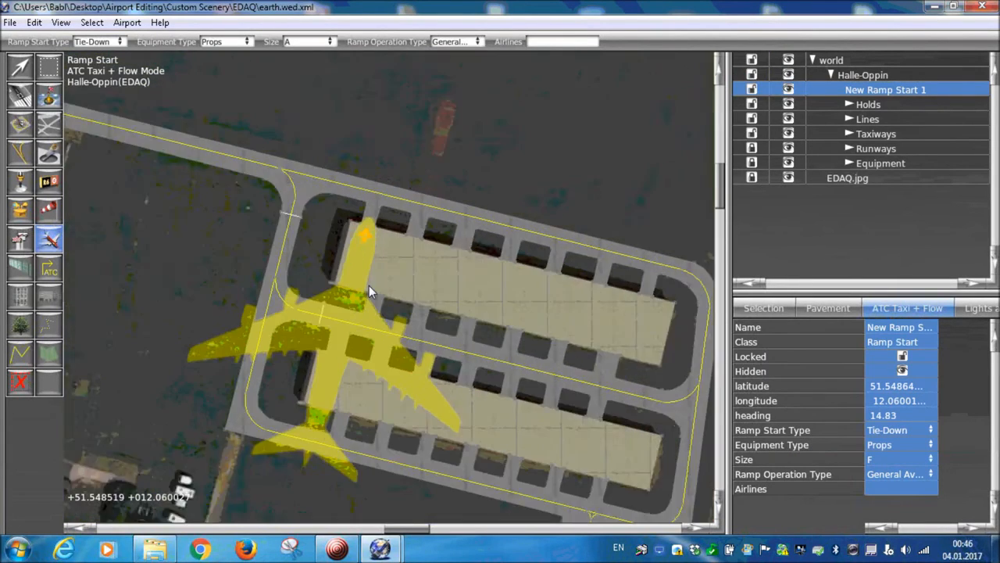
scroll(366, 285, up, 3)
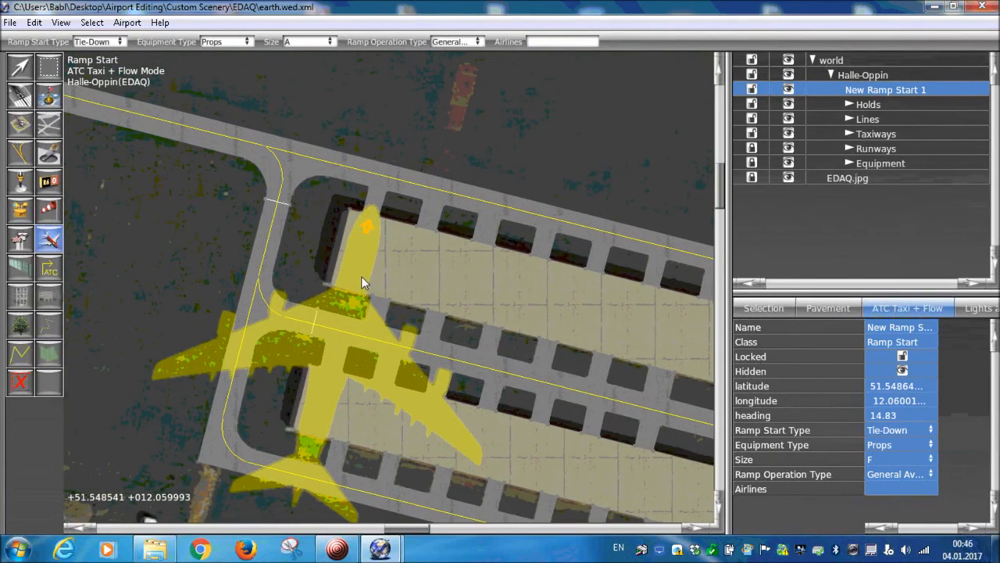
click(902, 459)
click(827, 361)
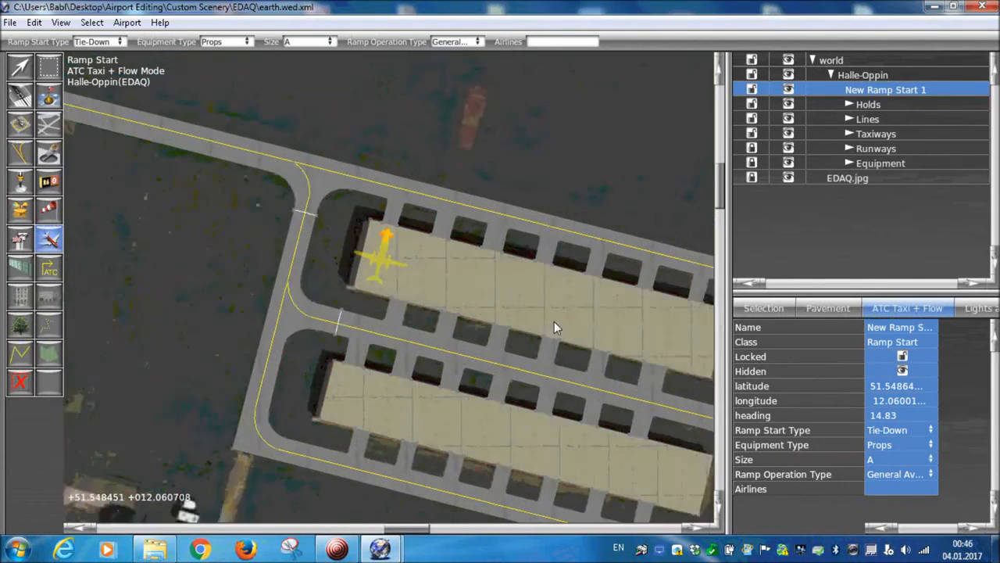
- Place further ramp starts at the doorways along the northern hangar's north side, facing the taxiway
scroll(500, 317, down, 3)
right_drag(242, 311, 469, 357)
scroll(345, 264, up, 5)
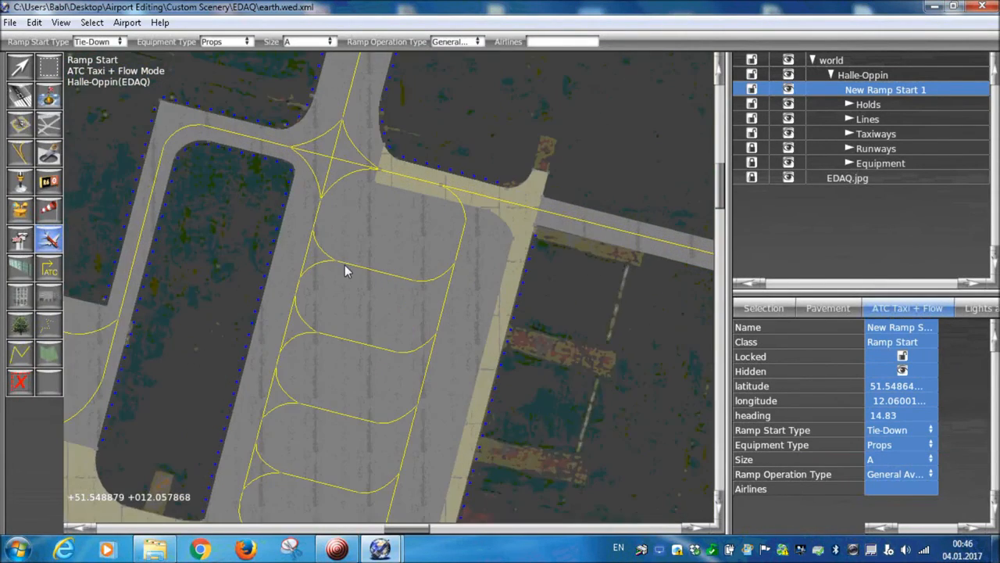
scroll(345, 264, down, 2)
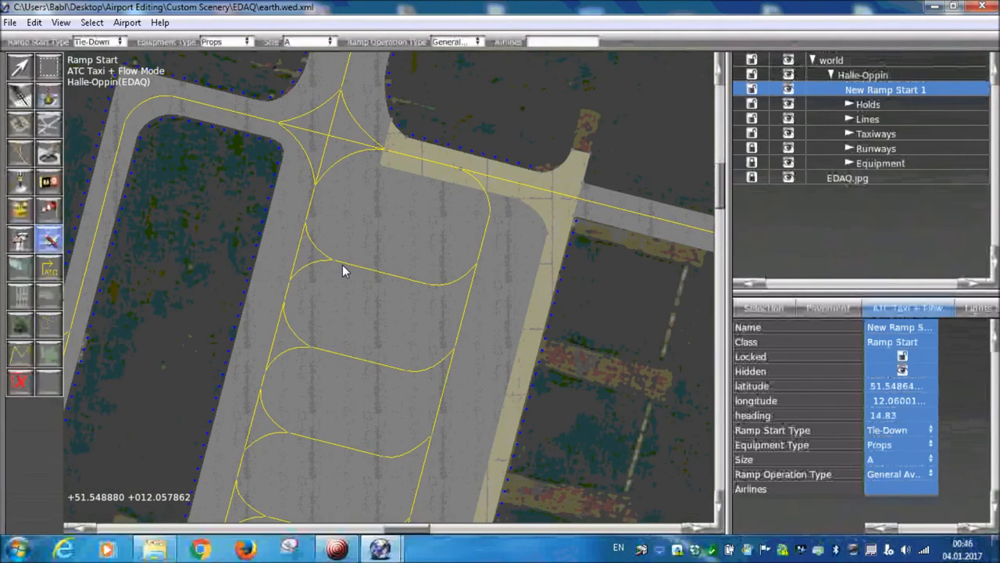
scroll(342, 264, down, 2)
scroll(534, 333, up, 5)
drag(461, 274, 487, 166)
drag(370, 304, 397, 195)
drag(518, 346, 547, 232)
- Select the ramp starts already placed at the northern hangar and change their ramp start type to Hangar
click(21, 68)
click(355, 299)
click(899, 445)
click(256, 275)
click(899, 430)
click(809, 479)
- Set new ramp starts to type Hangar and place them along the northern hangar's south doorways, facing south
click(49, 238)
click(98, 42)
click(117, 90)
drag(355, 294, 357, 325)
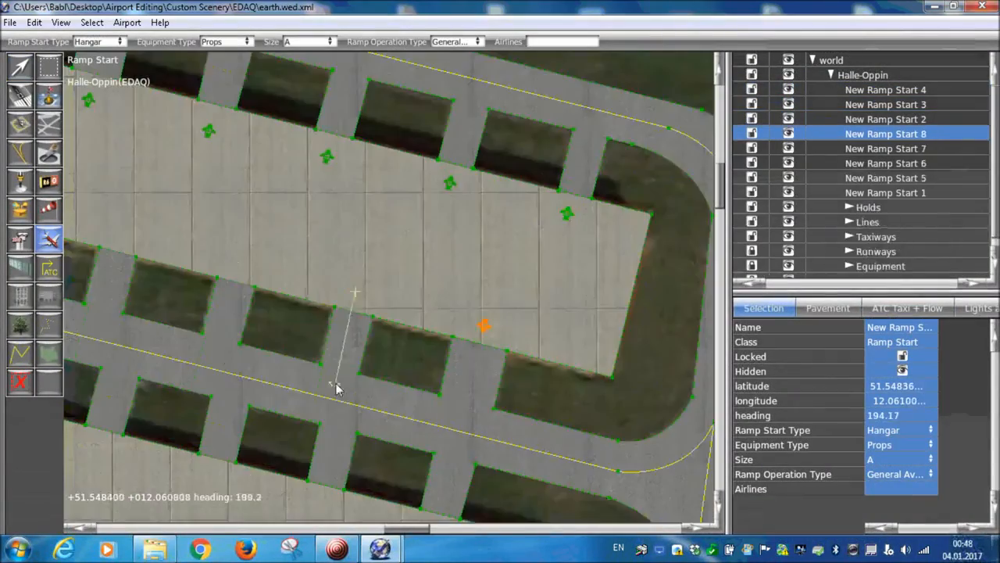
- Place Hangar ramp starts at the doorways along the southern hangar's north and south sides, each facing its adjacent taxiway
drag(593, 415, 613, 340)
scroll(613, 338, down, 1)
drag(370, 348, 349, 434)
drag(257, 325, 237, 406)
- Place a Hangar ramp start on the round pad south of the hangars, heading about 10°, and finish placing
scroll(391, 289, down, 2)
drag(490, 357, 497, 316)
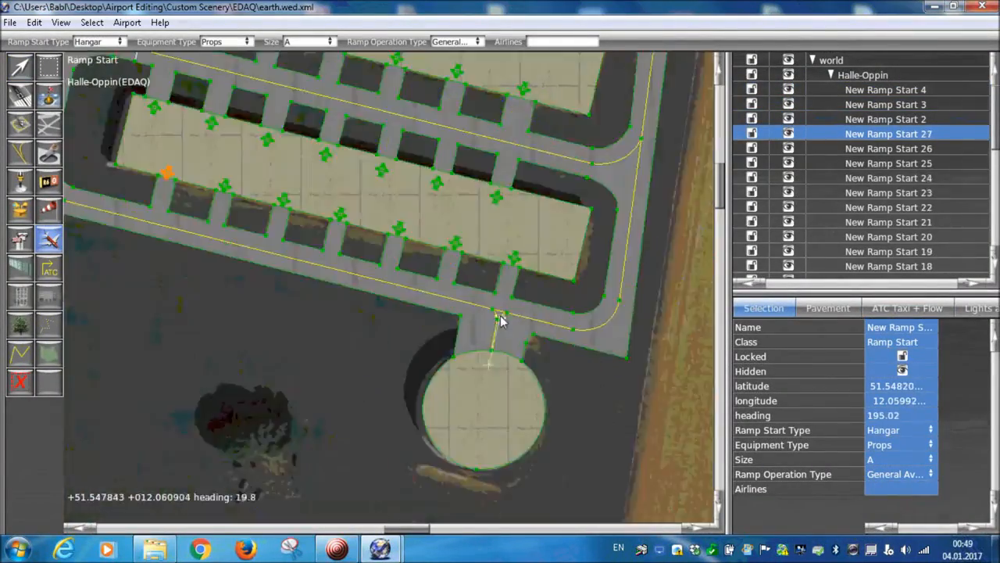
click(20, 67)
- Examine the ramp starts at the eastern hangars and the stand lines on the main apron
scroll(312, 294, down, 5)
right_drag(182, 223, 290, 275)
scroll(290, 276, up, 1)
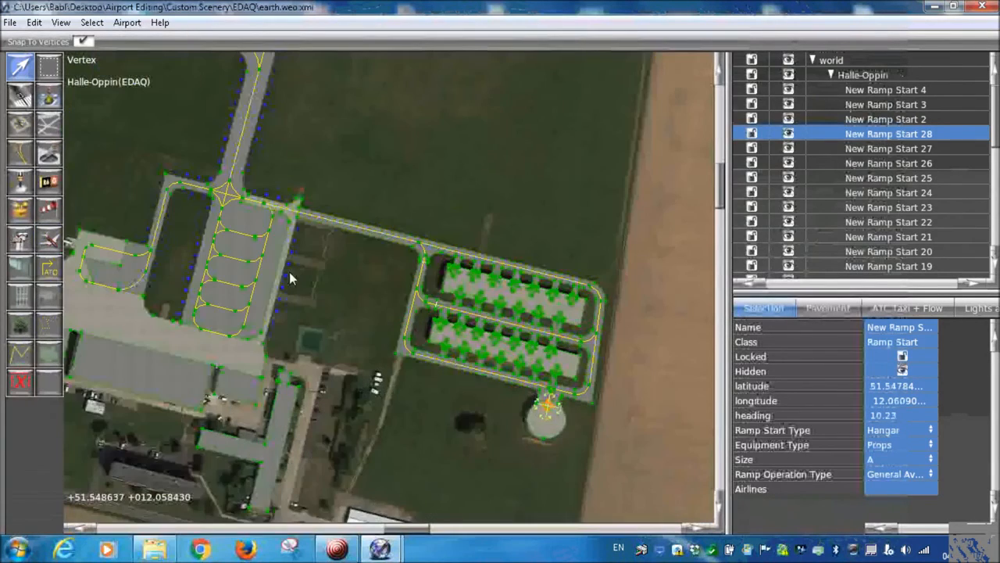
scroll(328, 288, up, 7)
right_drag(647, 419, 481, 329)
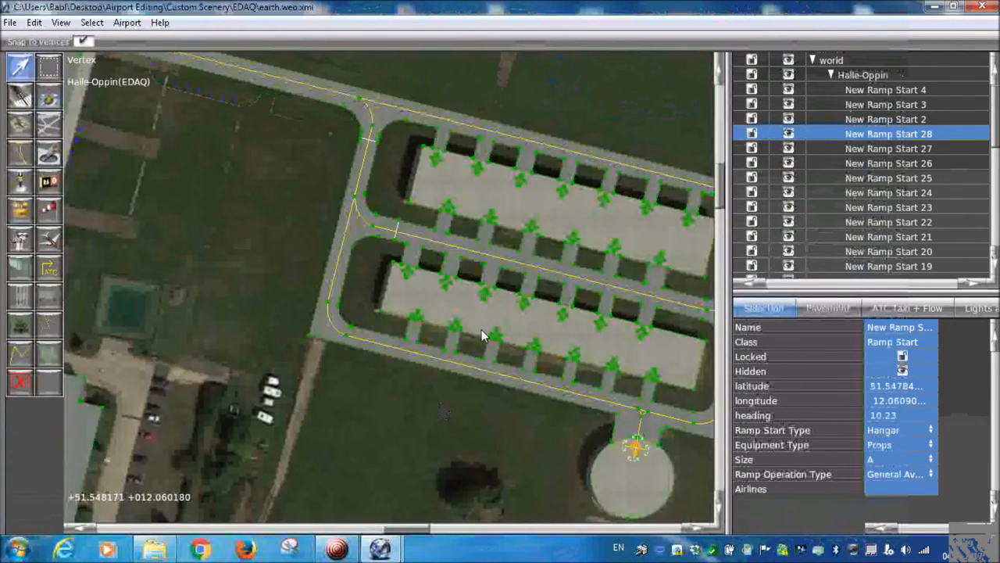
scroll(481, 329, up, 3)
scroll(361, 252, down, 2)
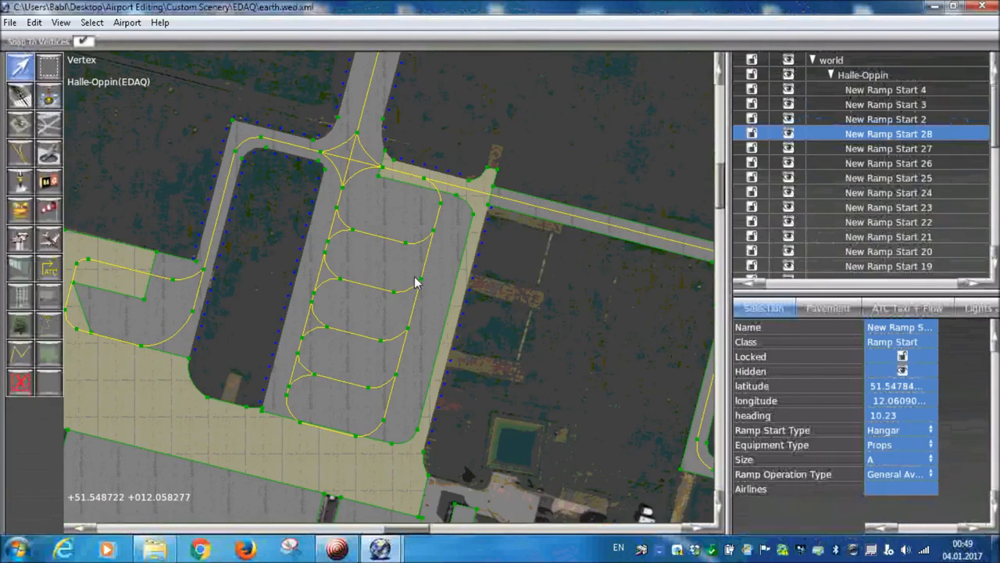
scroll(396, 254, up, 2)
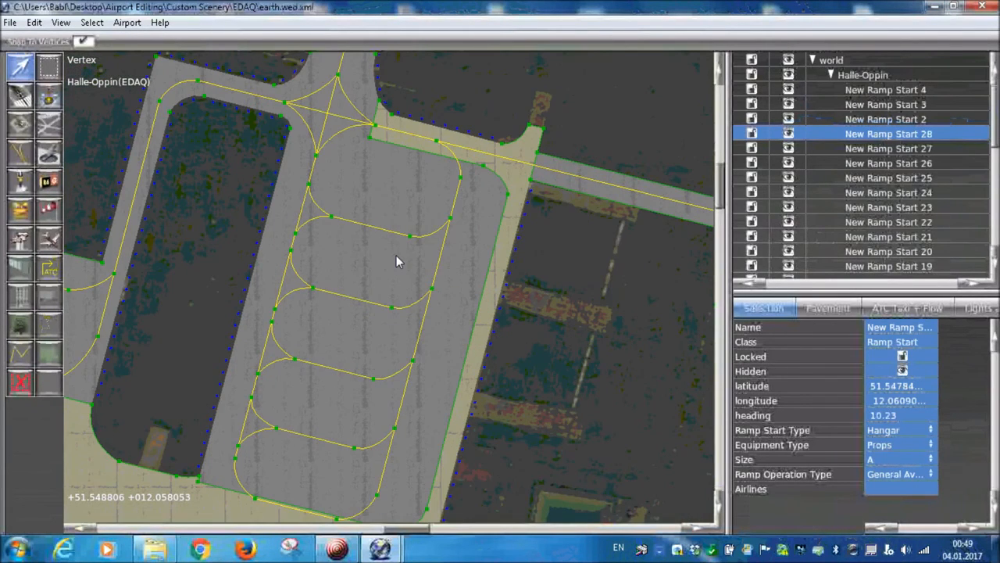
scroll(397, 255, up, 2)
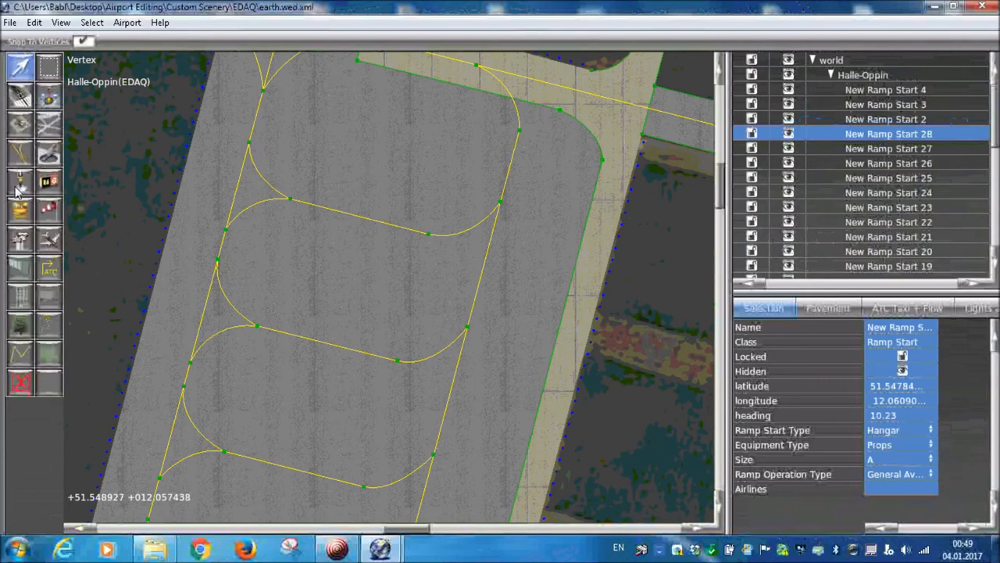
- Set up the Ramp Start tool for the apron with type Tie-Down, equipment Jets and Props, and size B
click(50, 239)
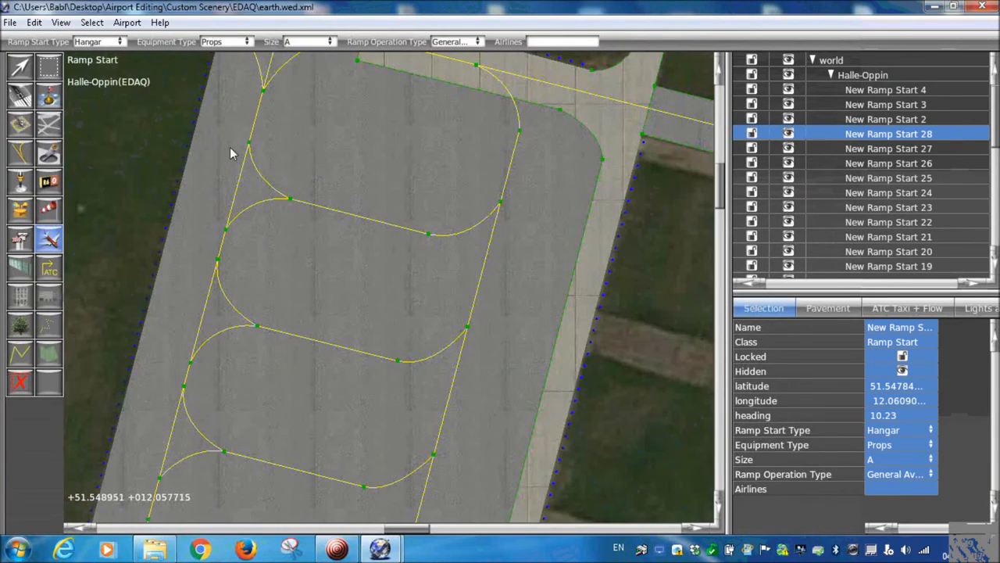
click(207, 44)
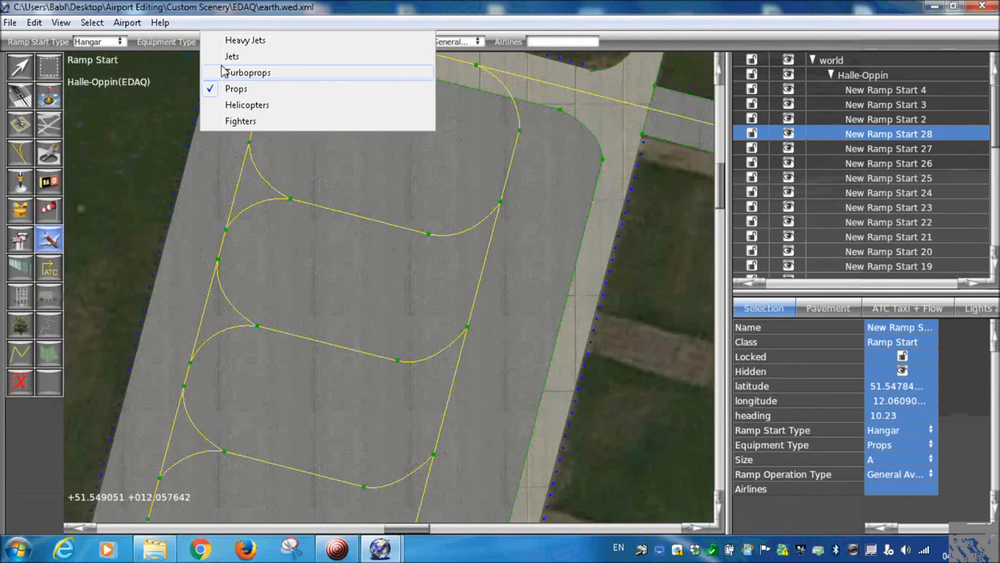
click(224, 58)
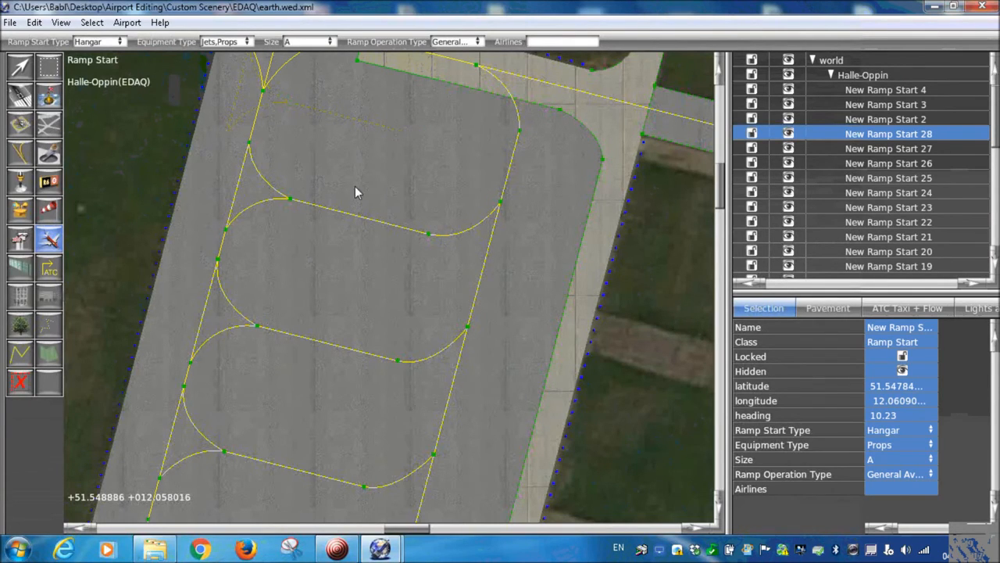
scroll(337, 188, down, 6)
scroll(336, 266, up, 3)
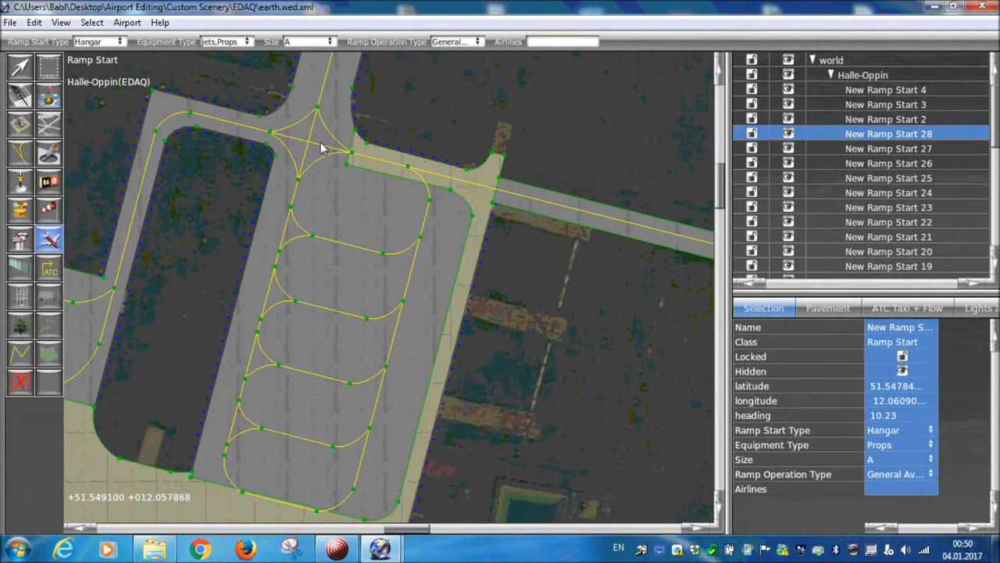
scroll(320, 149, up, 2)
click(308, 41)
click(324, 61)
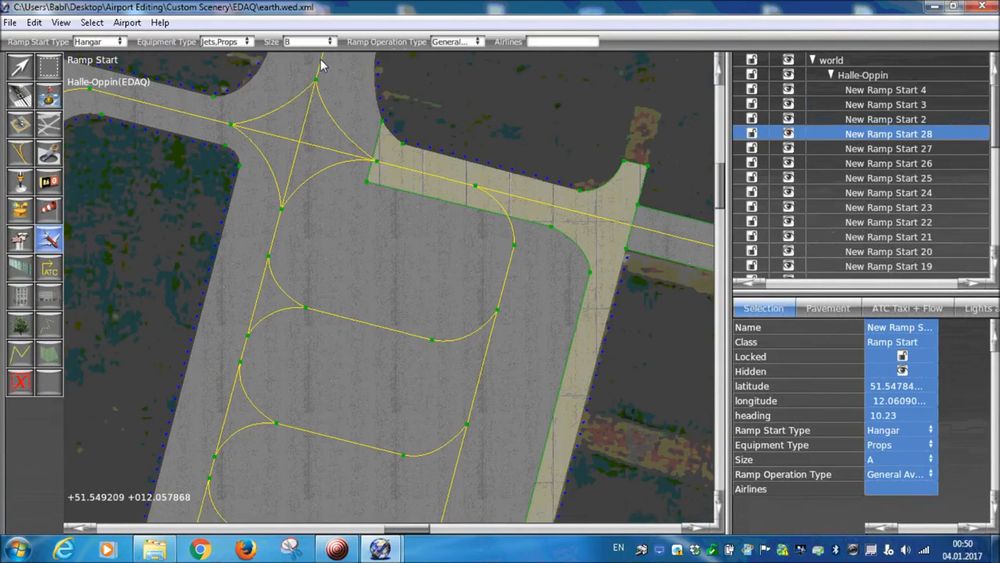
click(114, 43)
click(117, 73)
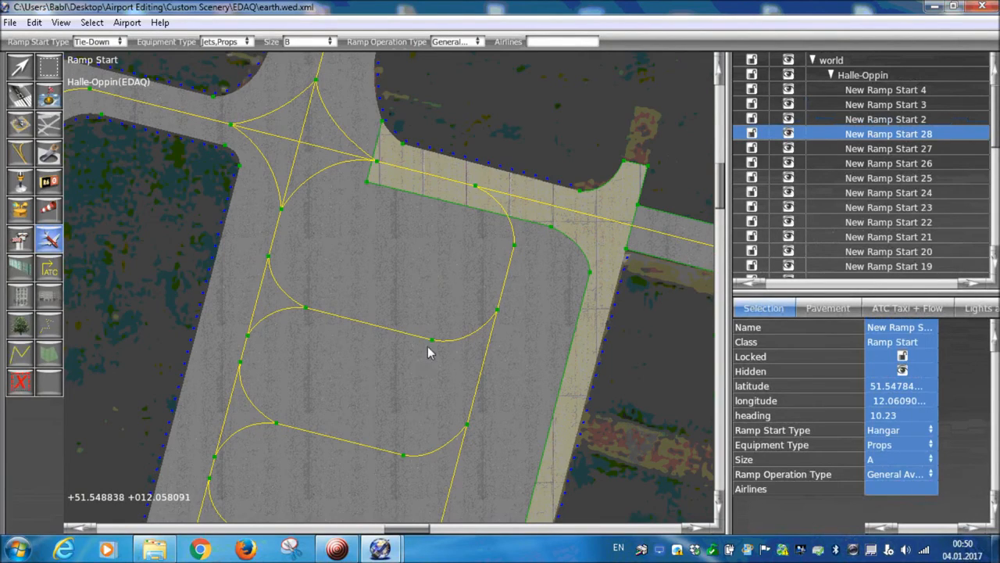
- Place Tie-Down ramp starts at the eastern ends of the two northernmost stand lines, headings about 103° and 105°
drag(433, 344, 529, 369)
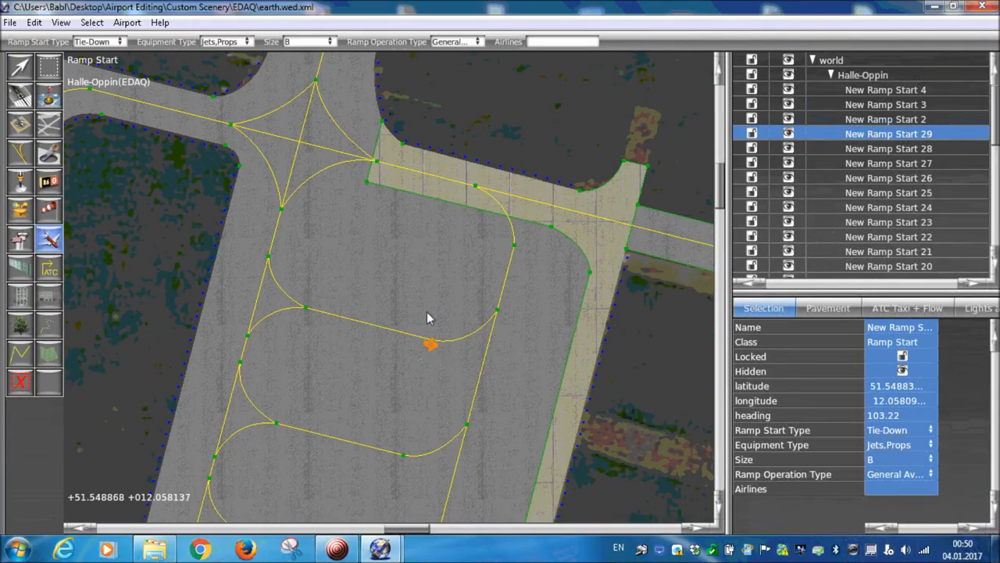
scroll(433, 344, up, 5)
scroll(433, 341, down, 3)
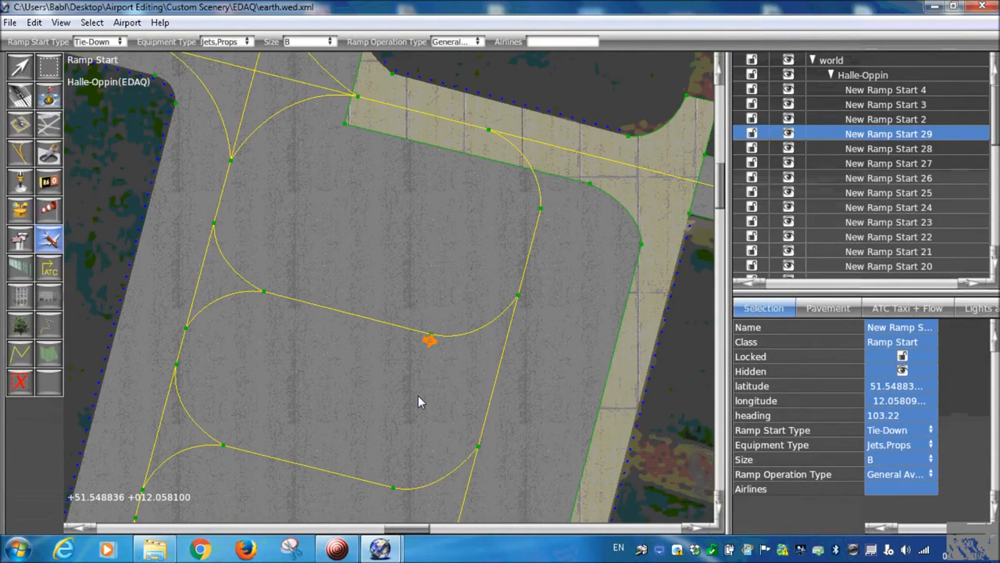
scroll(418, 395, up, 2)
right_drag(418, 395, 428, 192)
drag(388, 335, 505, 367)
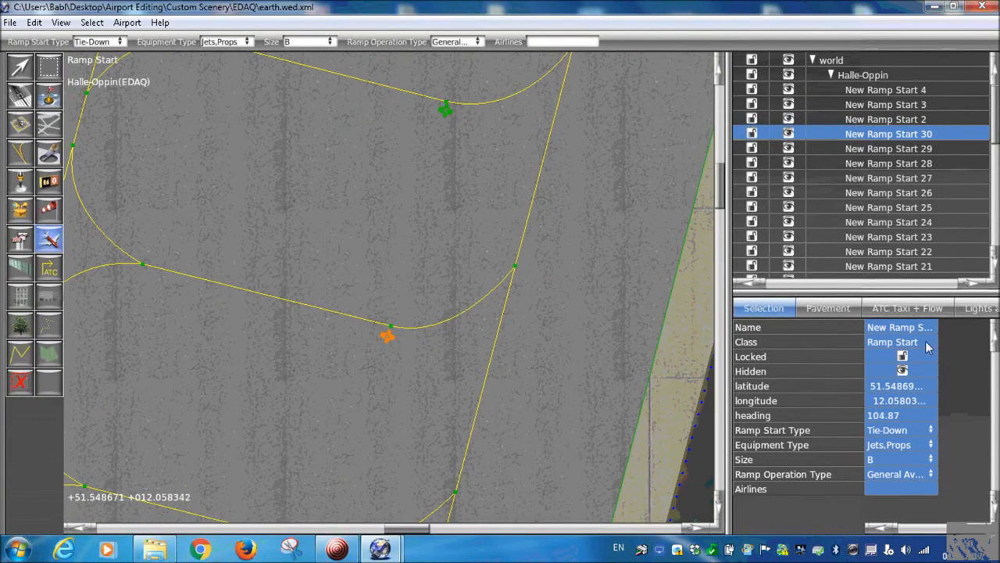
- Check the spacing between the aircraft outlines at the two new apron ramp starts in ATC Taxi + Flow mode
scroll(575, 297, down, 2)
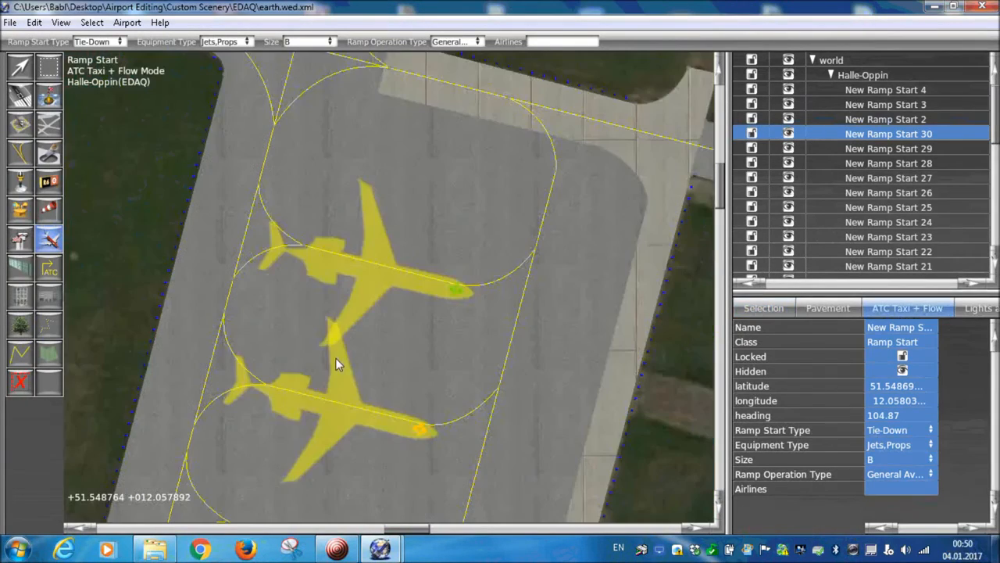
scroll(355, 303, down, 2)
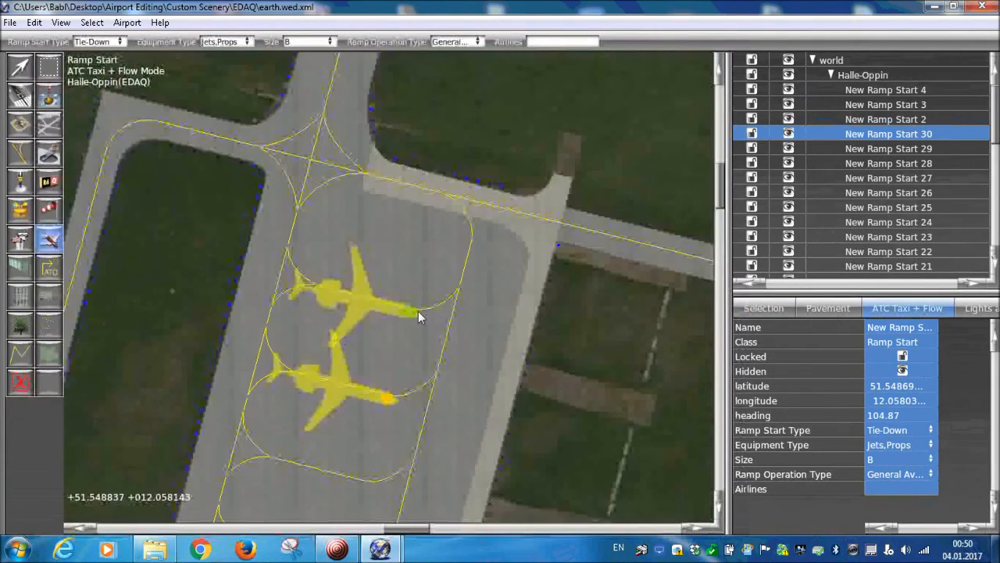
scroll(335, 324, up, 2)
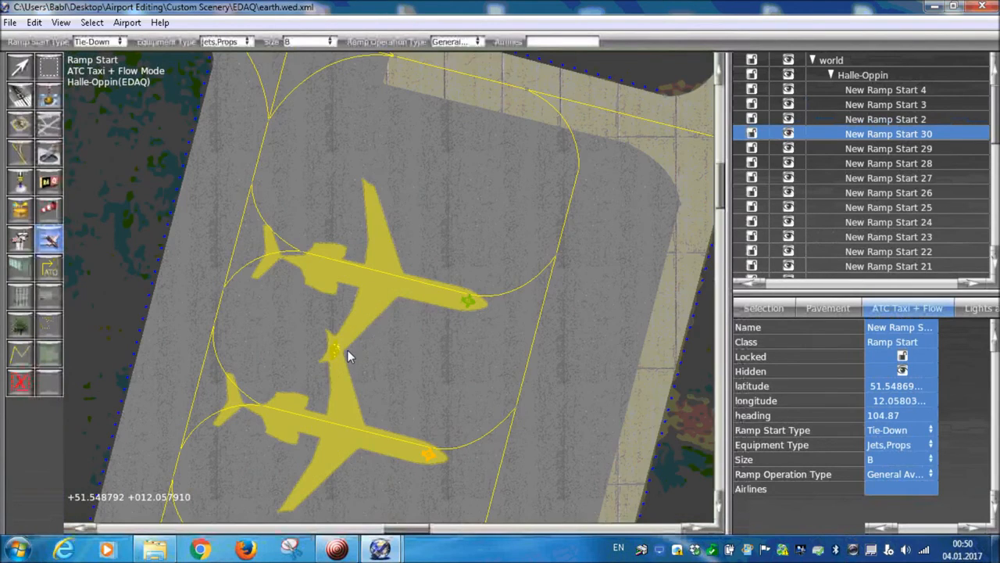
scroll(348, 349, down, 2)
scroll(340, 362, up, 2)
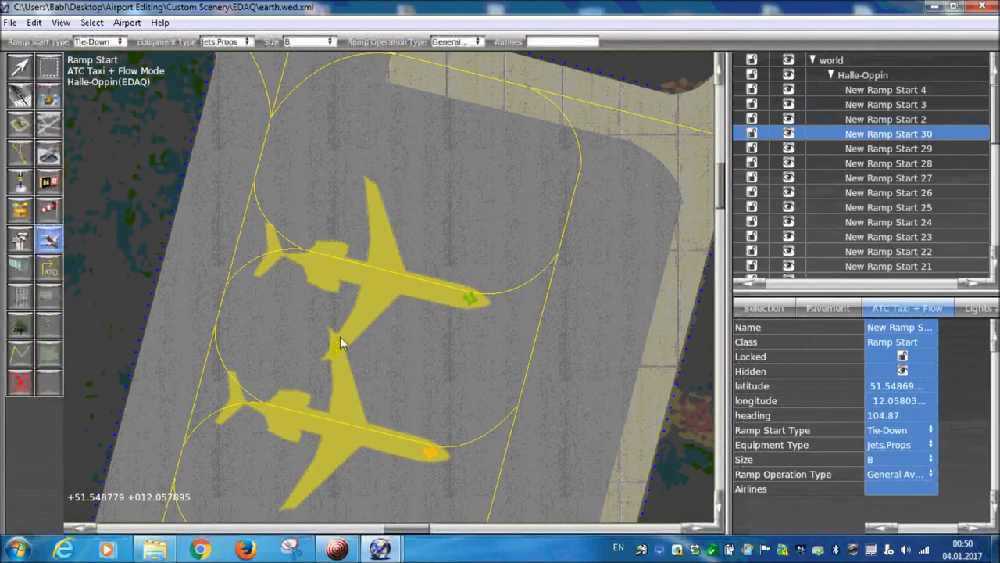
scroll(340, 336, down, 2)
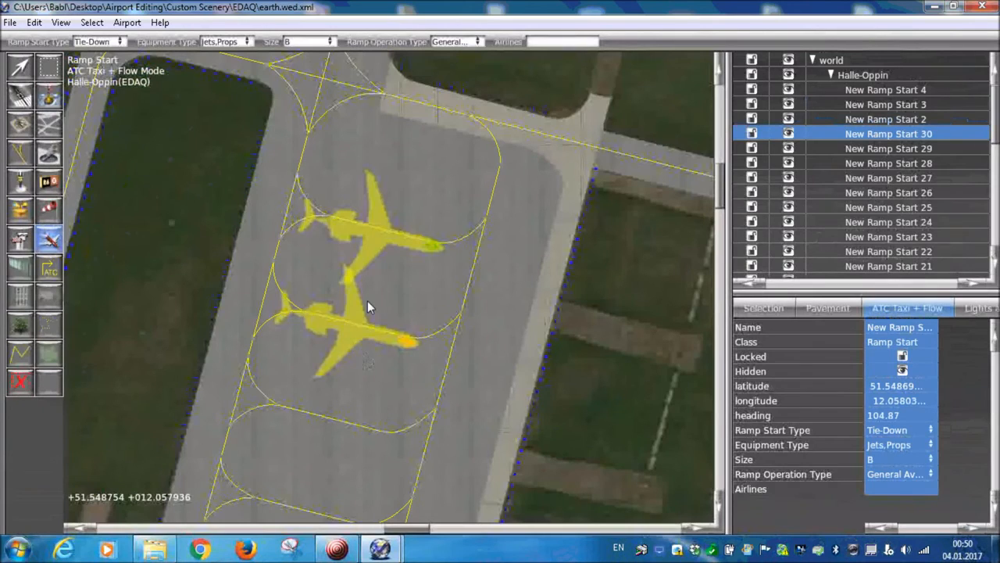
- Place Tie-Down ramp starts at the remaining three stand lines to the south, headings about 100°, 104° and 99°
scroll(367, 301, up, 2)
drag(396, 365, 437, 372)
right_drag(373, 497, 377, 392)
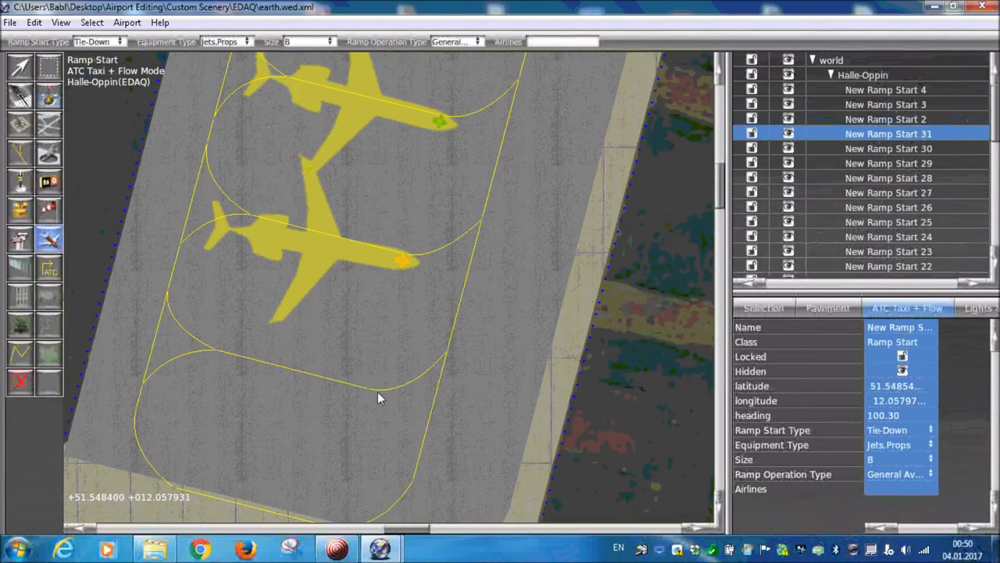
drag(367, 394, 412, 405)
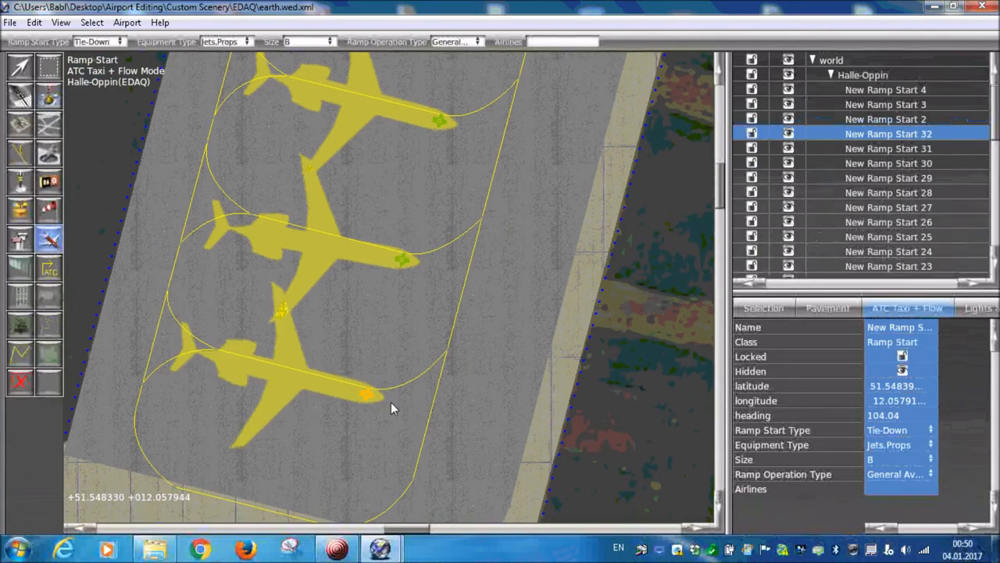
right_drag(338, 518, 346, 415)
drag(343, 431, 374, 436)
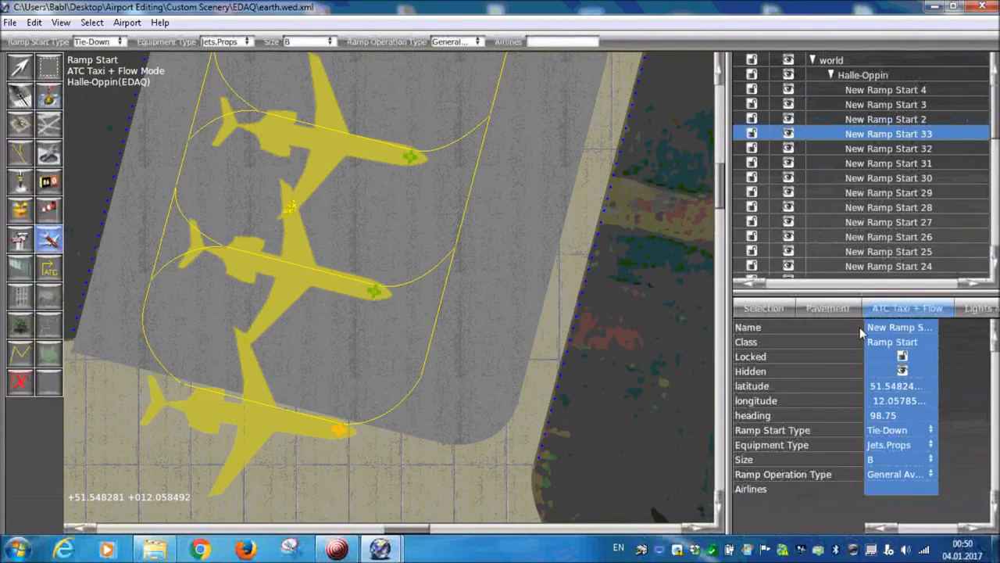
- Delete the stray ramp start beside the southernmost stand and snap that stand's original ramp start onto the line's end vertex
click(773, 307)
scroll(350, 429, up, 1)
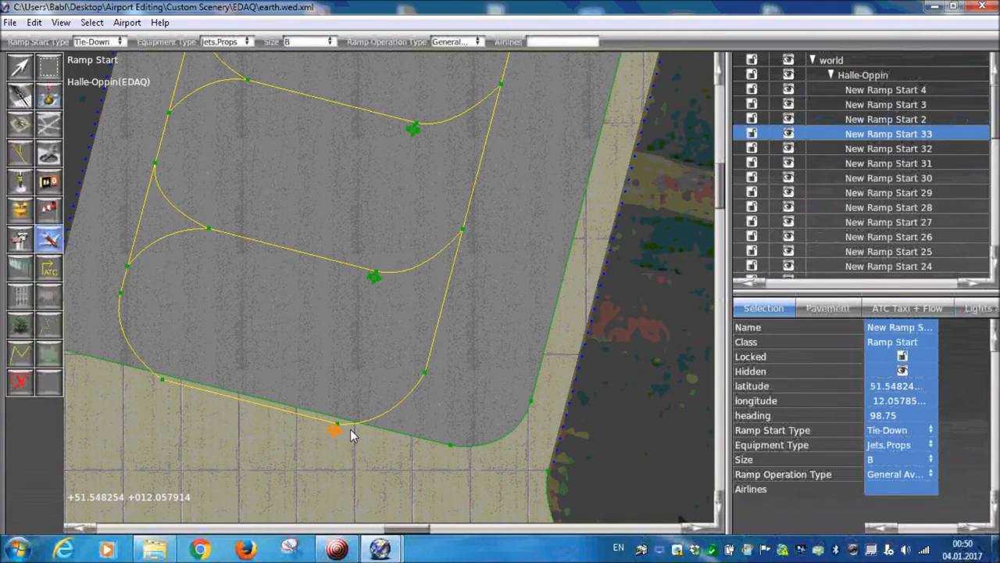
scroll(350, 435, up, 3)
click(446, 274)
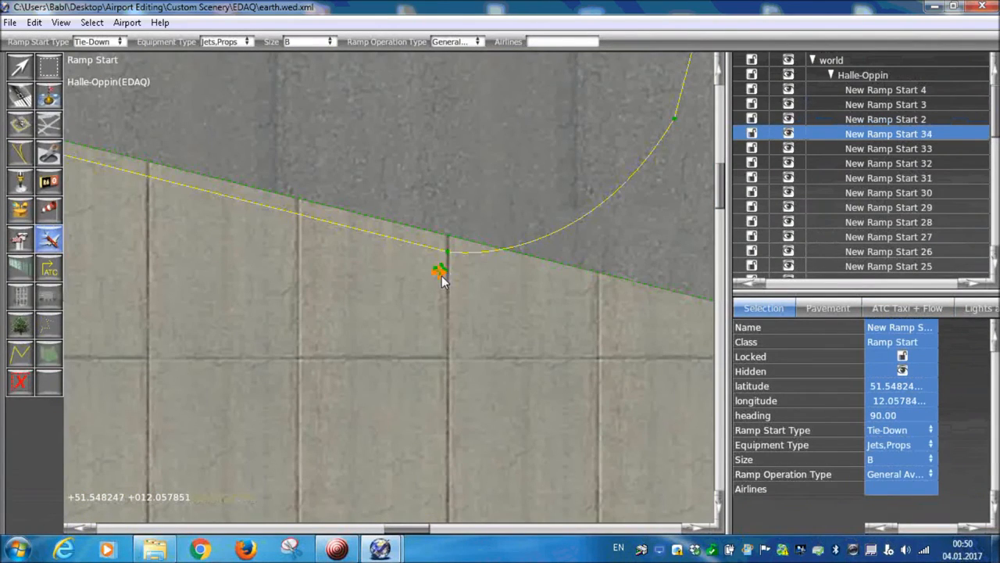
key(Delete)
key(v)
drag(443, 268, 450, 251)
scroll(357, 257, down, 2)
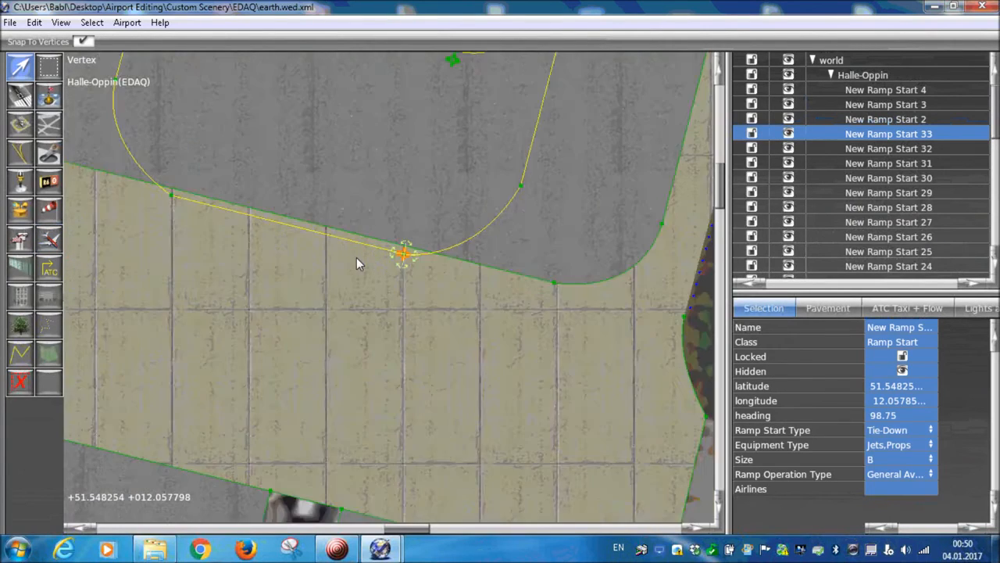
scroll(356, 258, down, 2)
scroll(394, 368, up, 1)
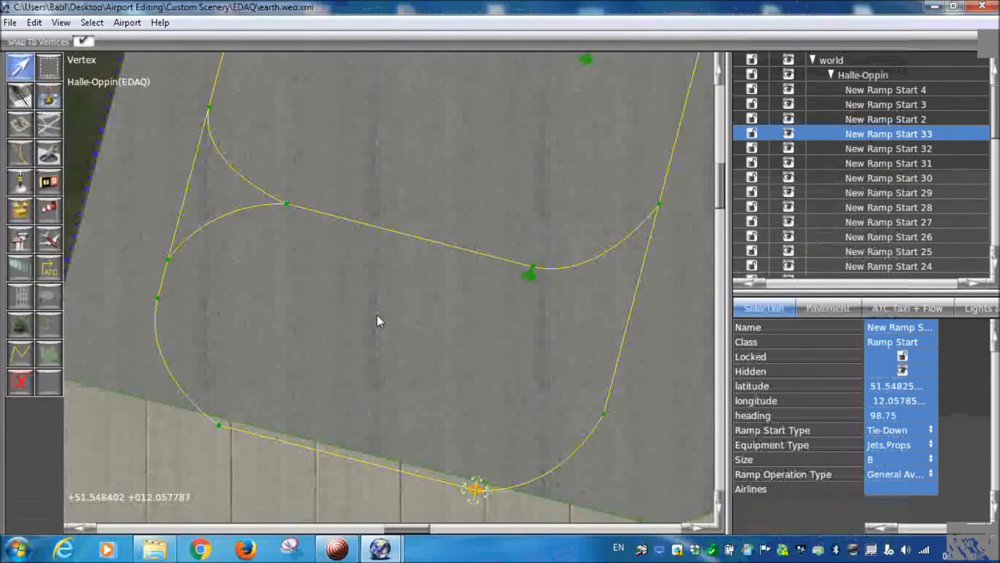
scroll(376, 314, up, 4)
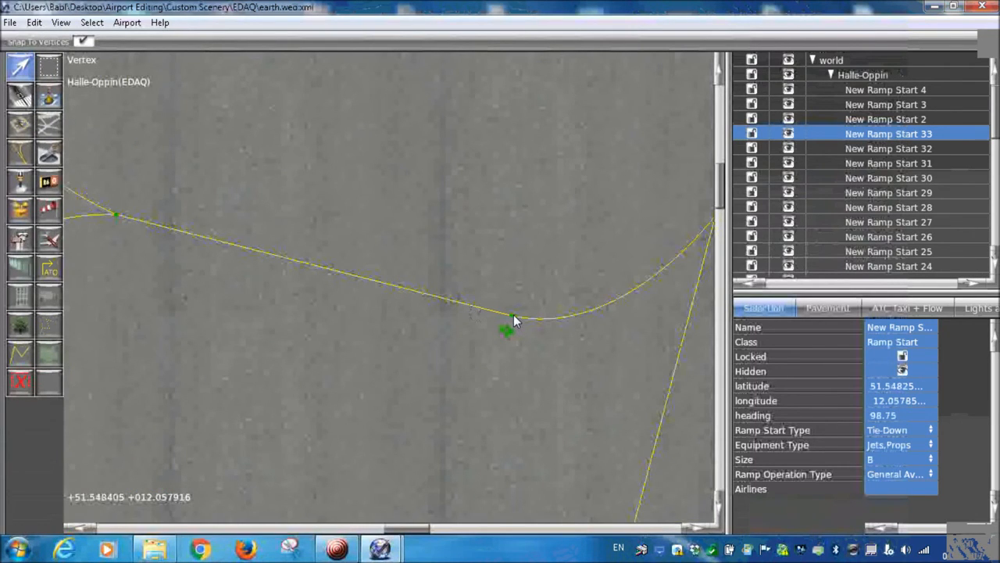
click(462, 303)
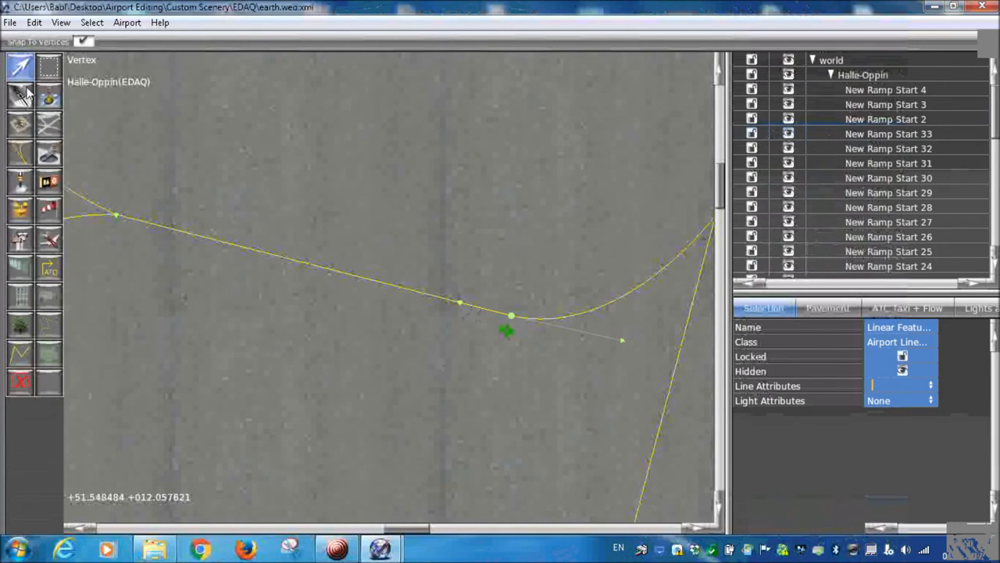
click(34, 22)
key(Escape)
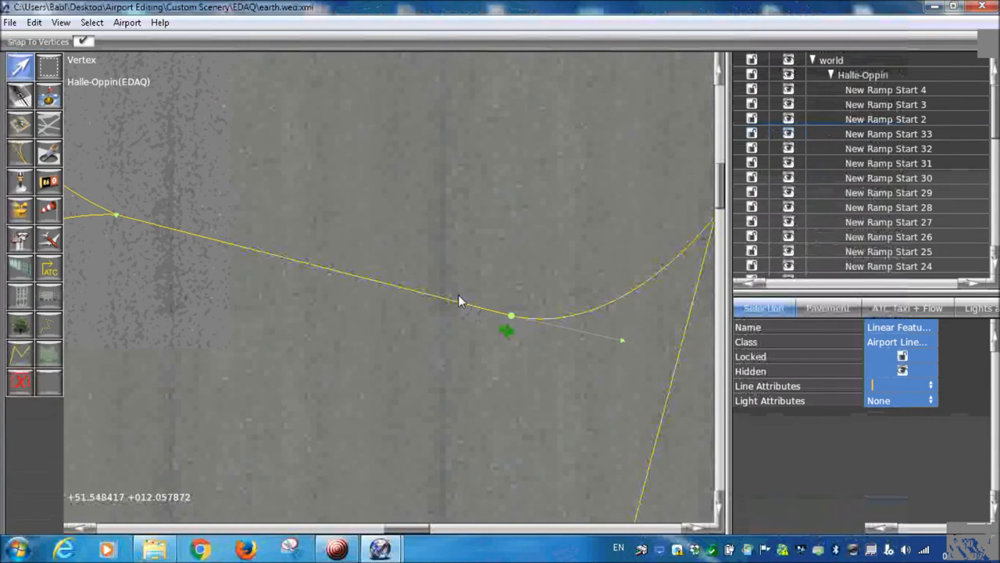
- Rotate the southernmost ramp start to about 104°, then snap the next one north onto its line end with the same heading
scroll(457, 295, down, 3)
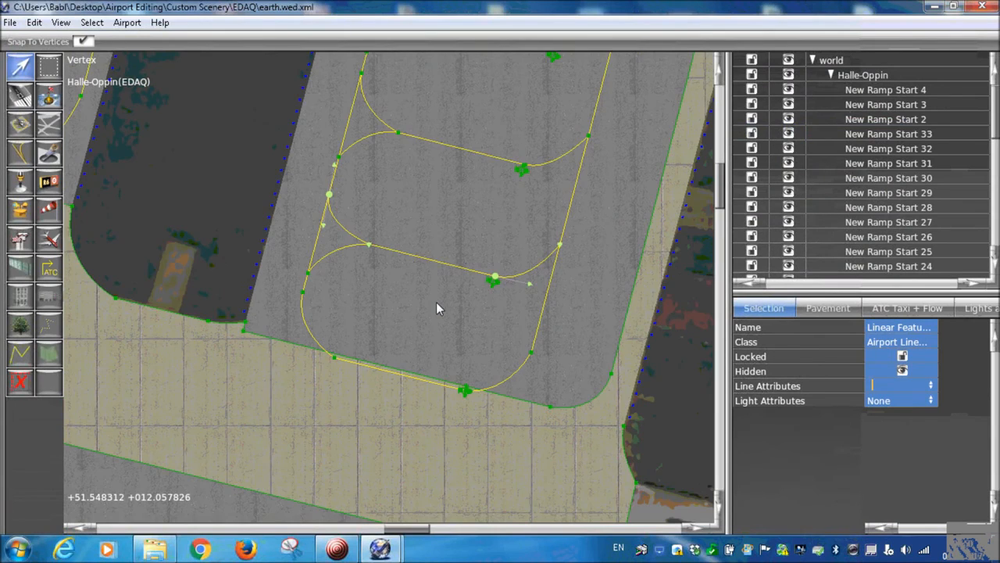
scroll(436, 302, up, 5)
click(441, 342)
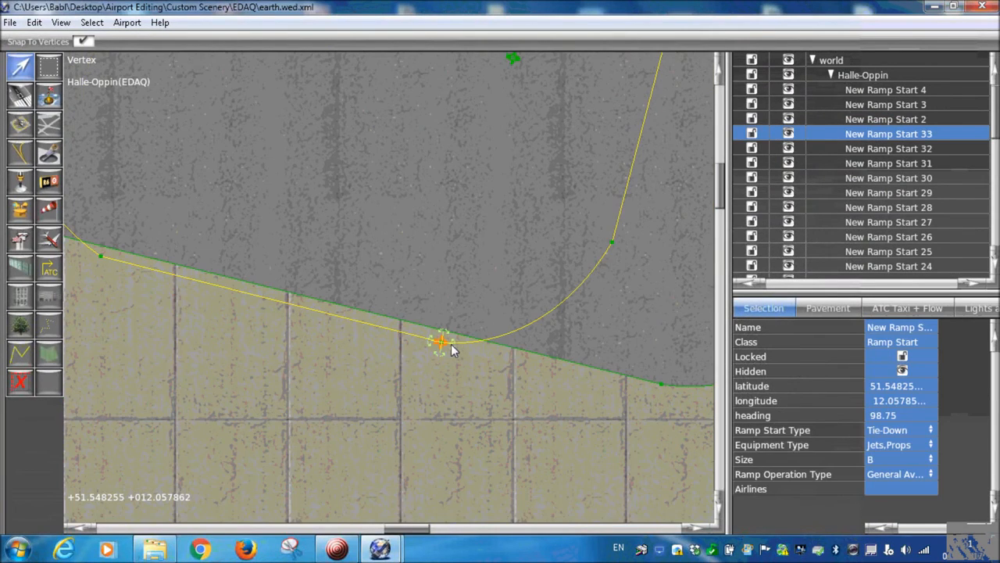
drag(451, 344, 779, 434)
right_drag(509, 88, 487, 250)
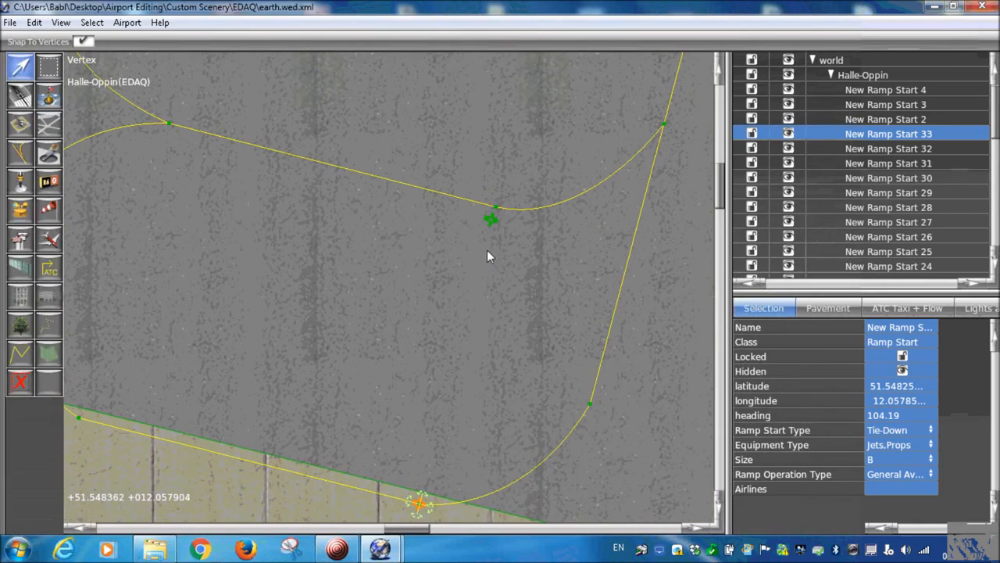
click(493, 221)
drag(493, 221, 149, 119)
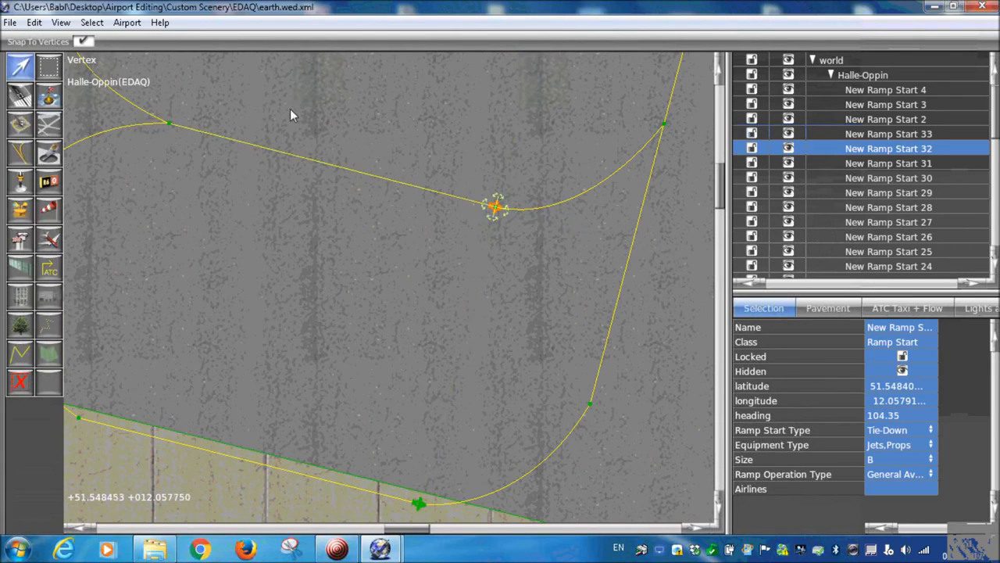
- Snap the three northern apron ramp starts onto their stand-line ends and rotate them parallel to the lines, heading about 104°
right_drag(290, 116, 289, 359)
scroll(289, 358, down, 3)
drag(426, 271, 211, 207)
right_drag(490, 119, 469, 286)
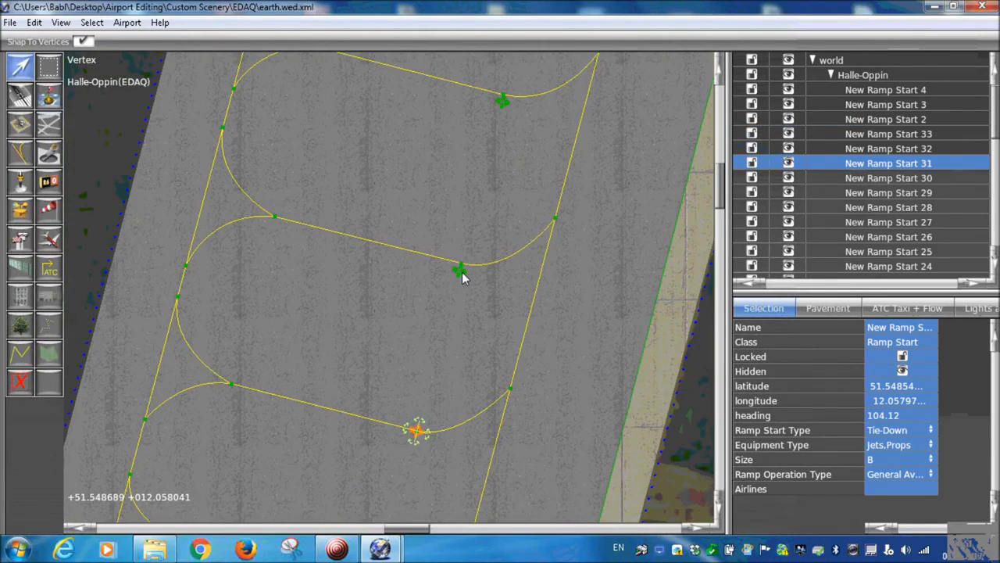
click(460, 272)
drag(275, 220, 234, 212)
right_drag(318, 244, 289, 396)
click(472, 254)
drag(472, 254, 263, 203)
- Add a vertex on the northern line of the western apron loop and snap a Tie-Down ramp start to it, heading about -76°
scroll(273, 244, down, 5)
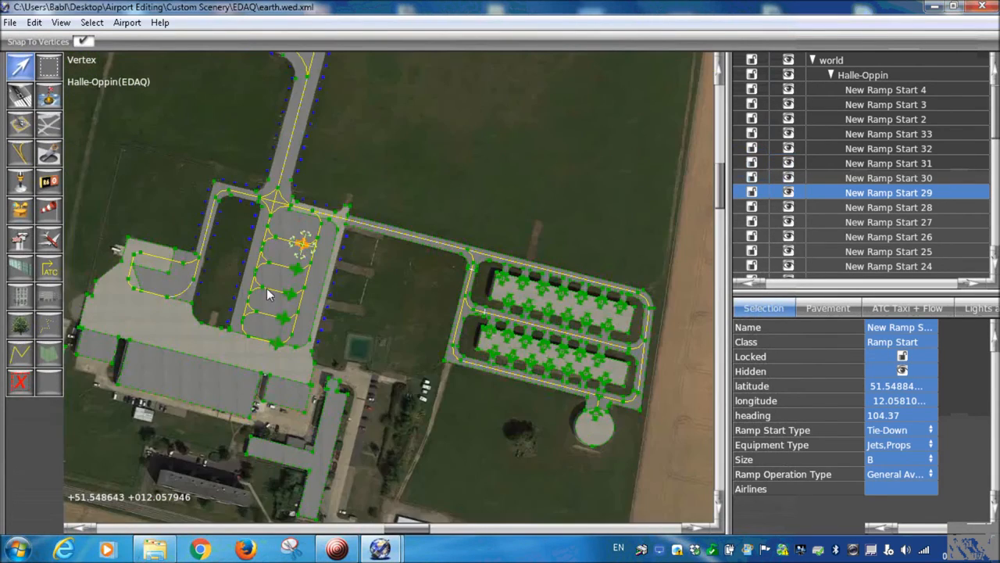
scroll(555, 309, up, 3)
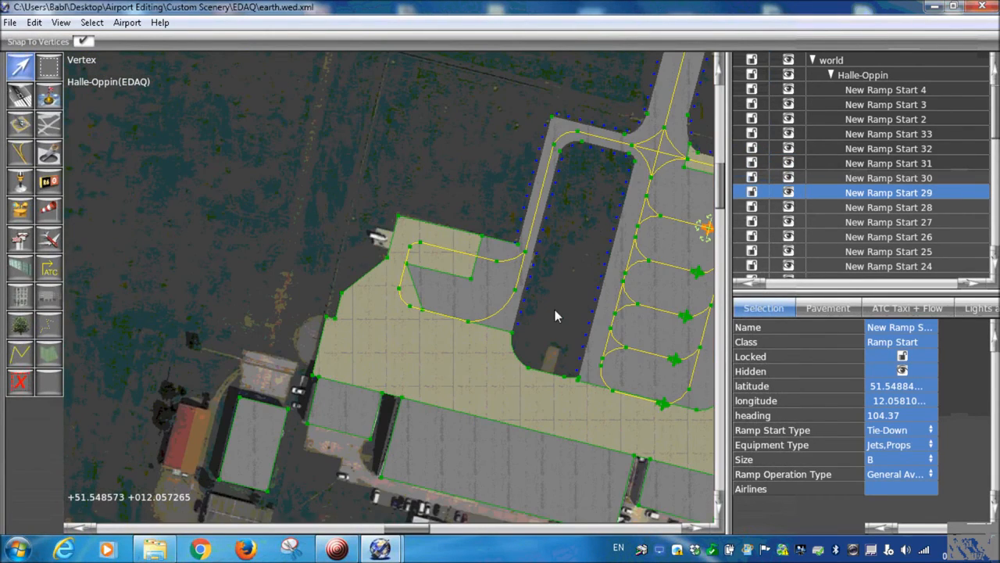
scroll(467, 269, up, 5)
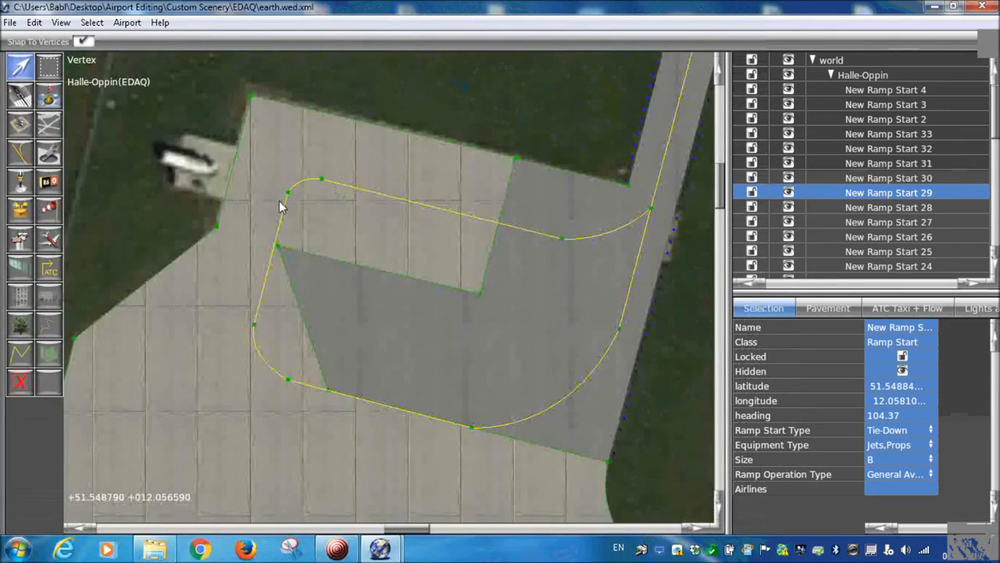
click(353, 189)
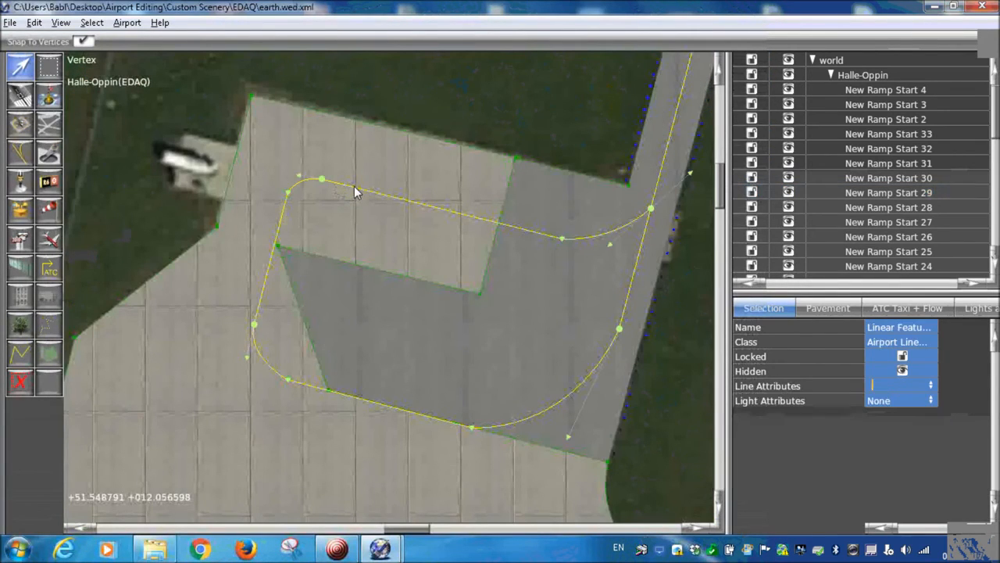
click(48, 240)
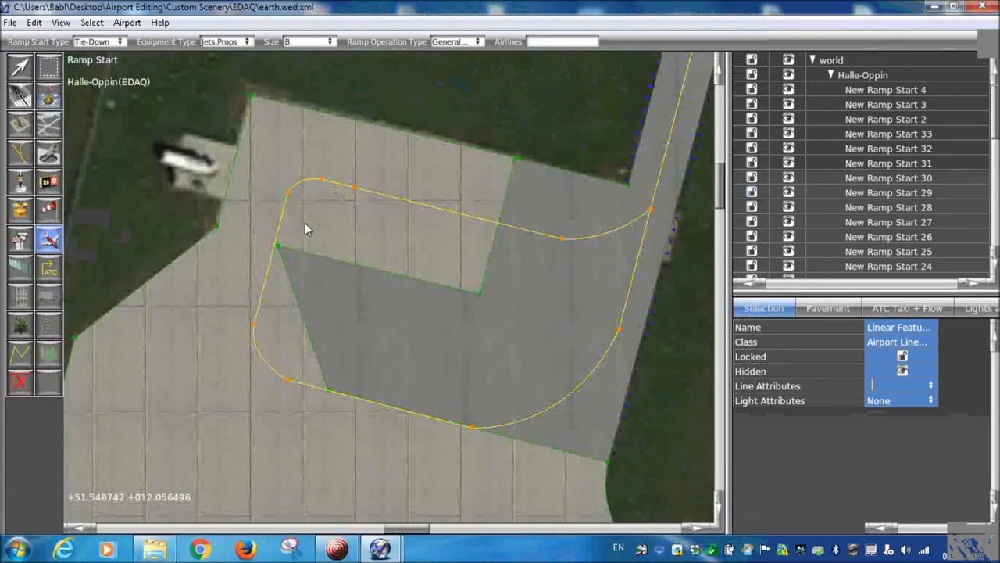
drag(353, 193, 304, 182)
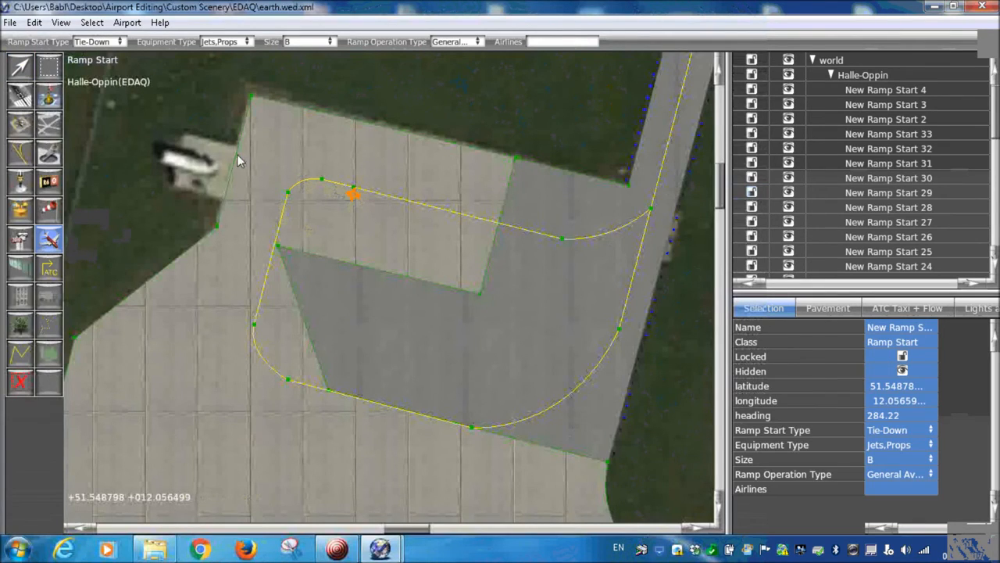
click(21, 68)
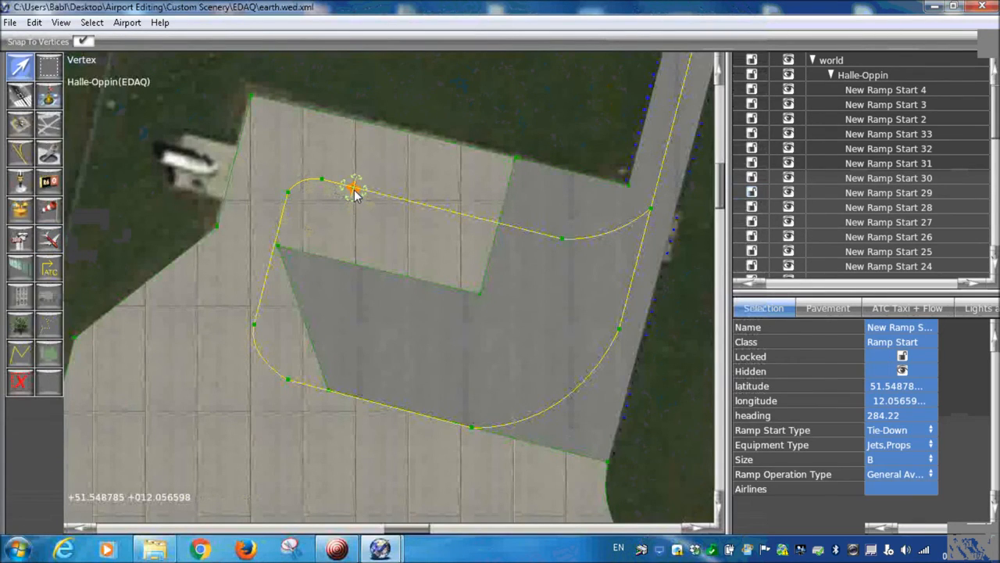
drag(361, 192, 603, 253)
- Place a Tie-Down ramp start for Props, size A, on the small apron at the end of the separate taxiway, heading about 80°
scroll(602, 253, down, 5)
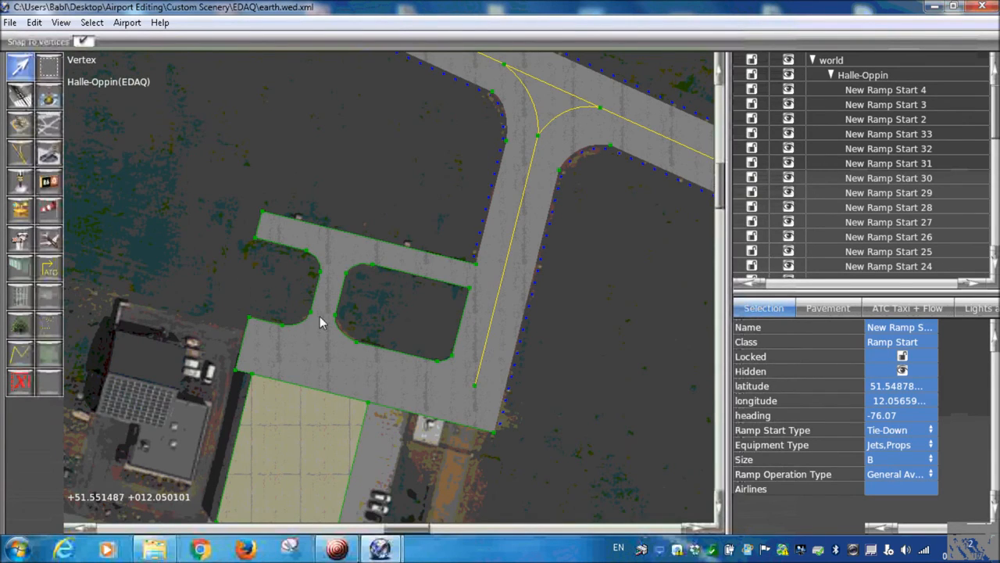
click(50, 242)
click(232, 45)
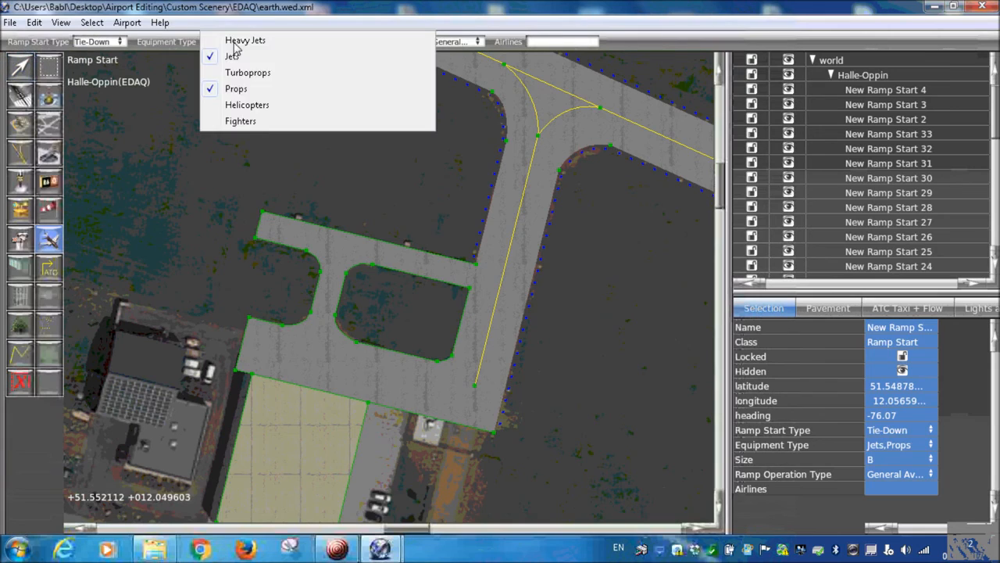
click(287, 56)
click(306, 44)
click(310, 43)
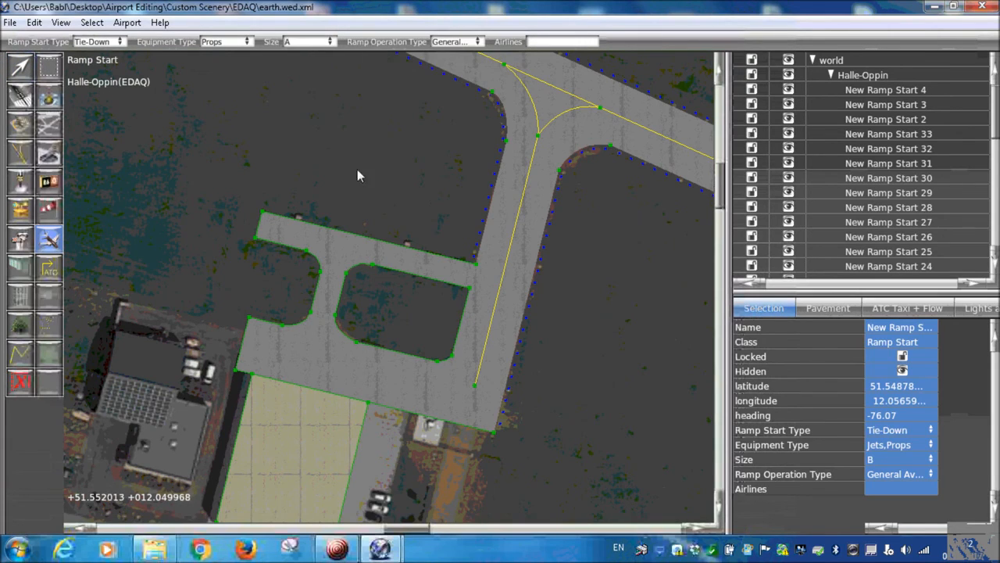
drag(334, 359, 393, 353)
key(v)
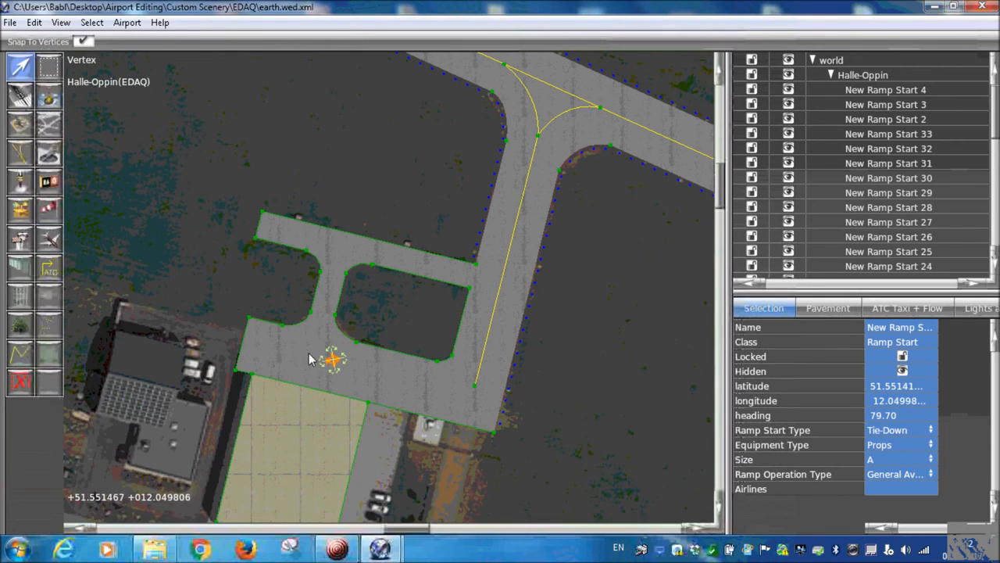
scroll(500, 371, down, 3)
scroll(500, 377, down, 2)
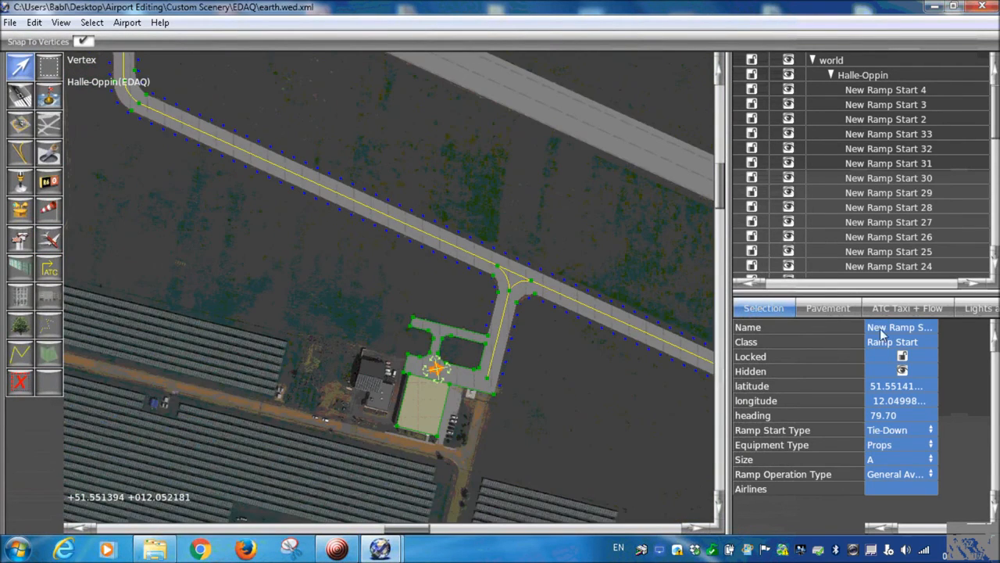
- Inspect the placed ramp starts at the eastern hangars, the round stand and the main and western aprons
right_drag(559, 368, 455, 262)
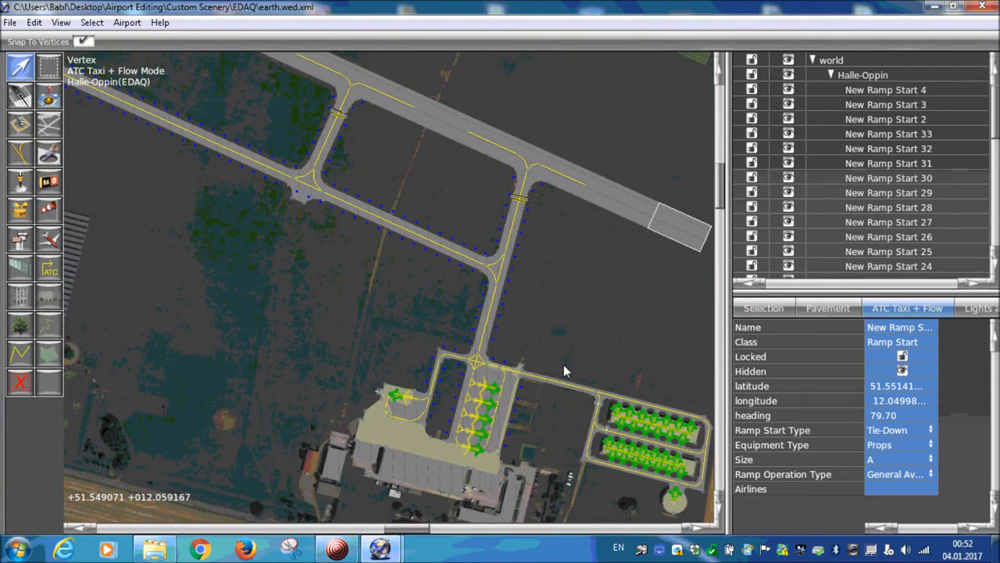
scroll(563, 364, up, 2)
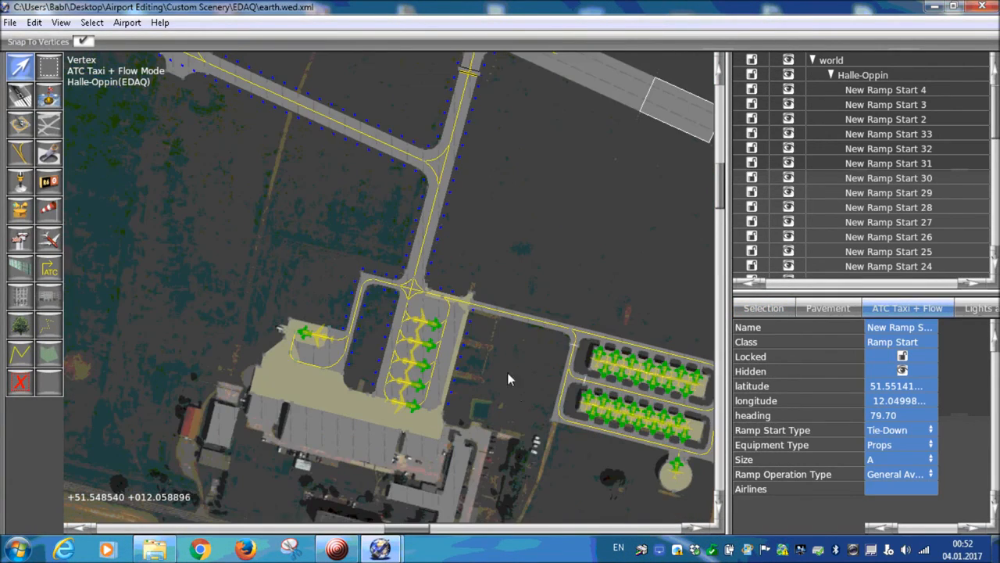
right_drag(516, 387, 482, 367)
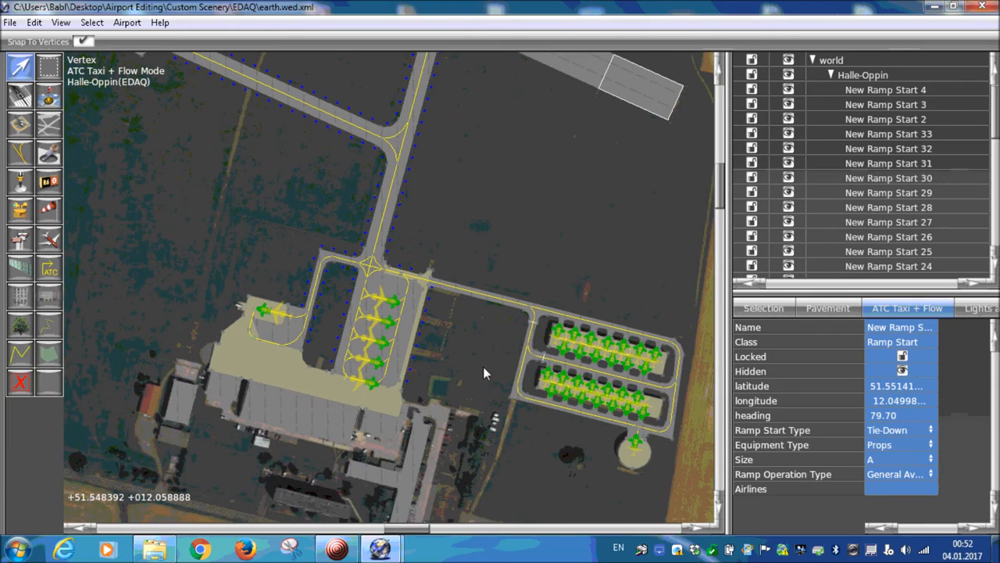
scroll(483, 366, up, 5)
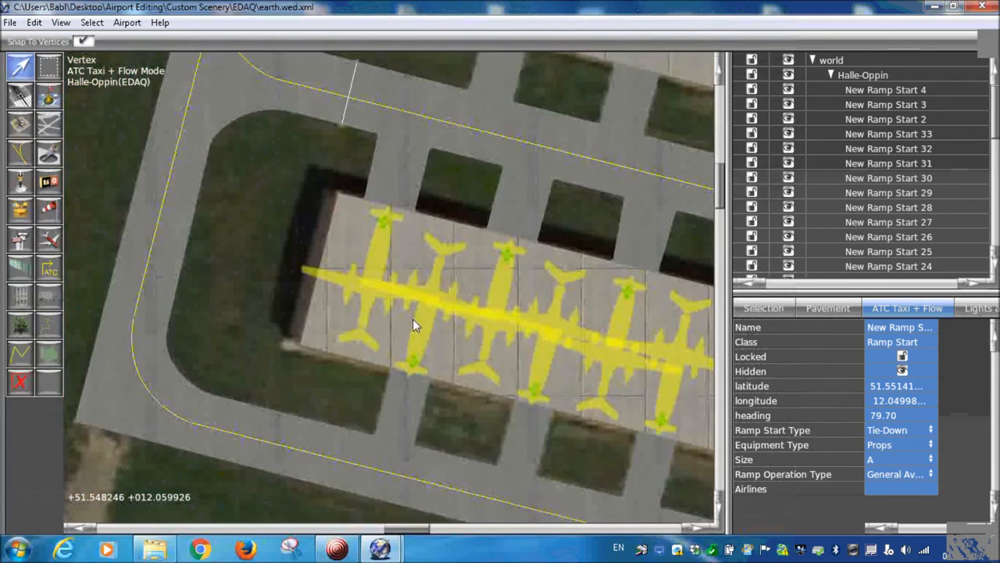
scroll(412, 318, up, 1)
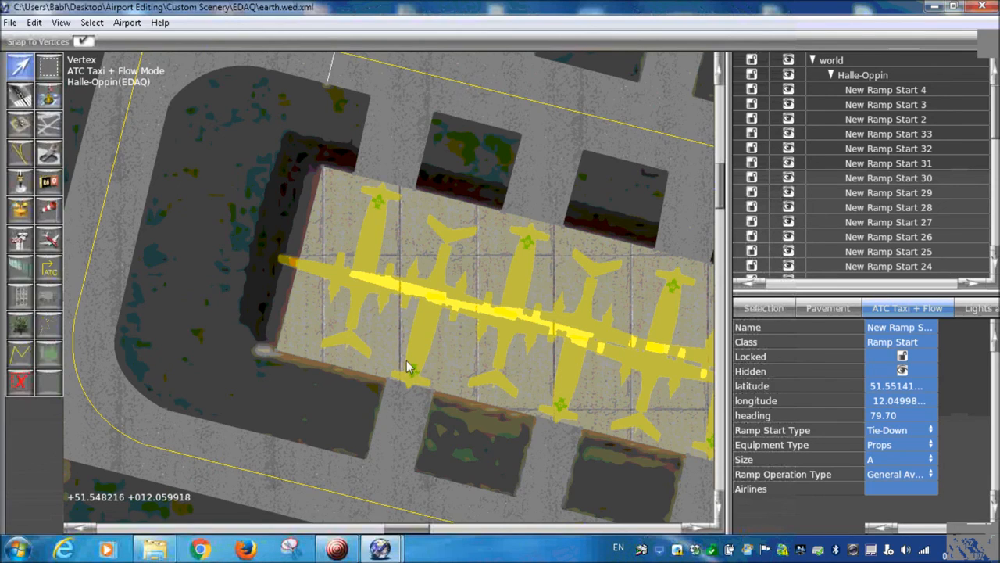
scroll(395, 348, down, 3)
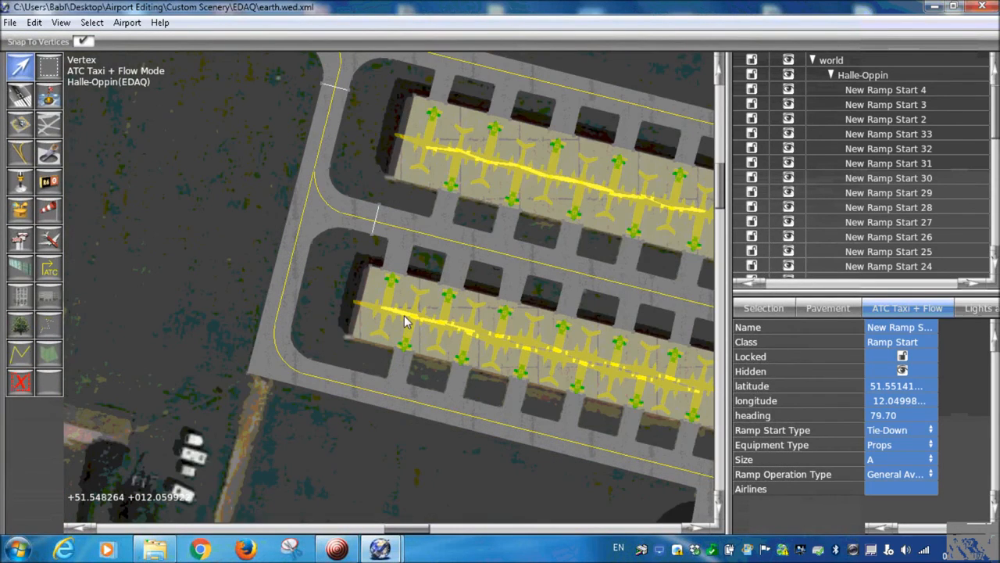
scroll(404, 315, up, 3)
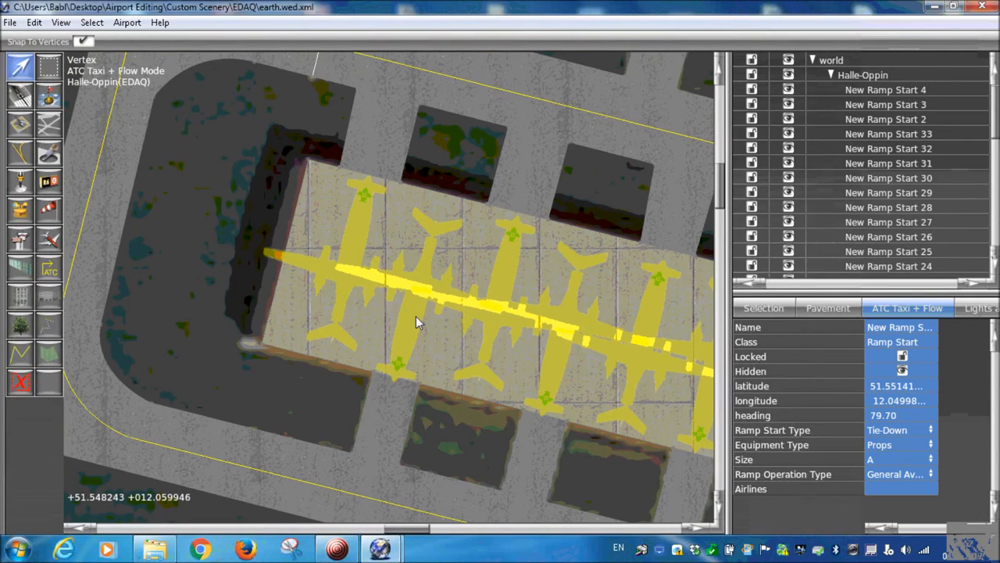
scroll(417, 322, down, 5)
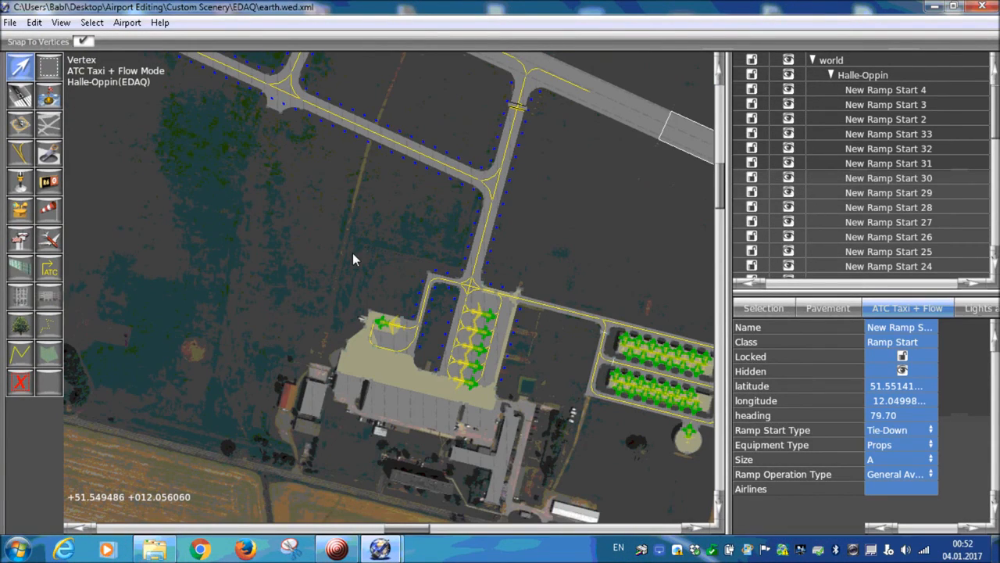
scroll(371, 305, up, 3)
scroll(468, 361, up, 3)
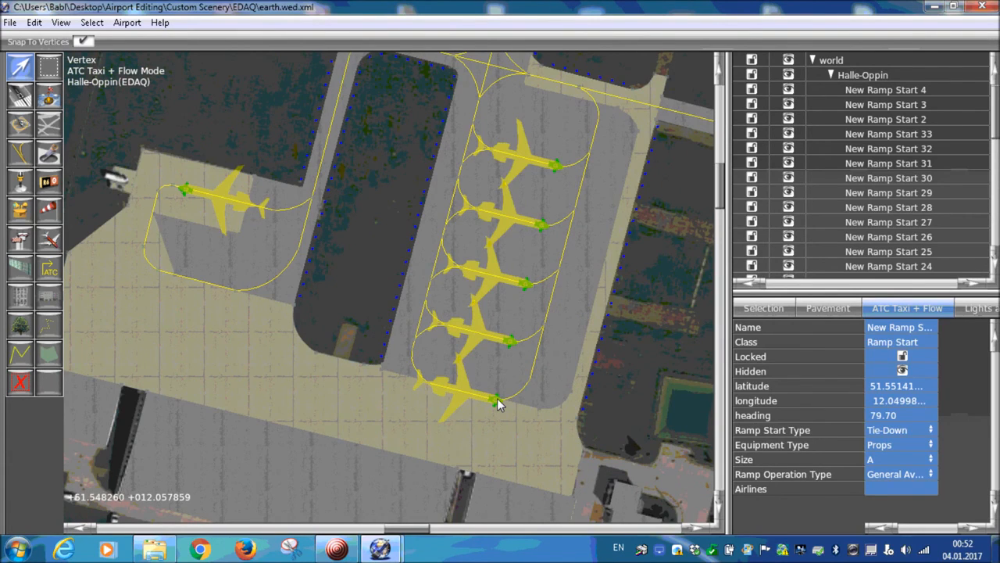
scroll(415, 294, down, 4)
scroll(415, 294, up, 4)
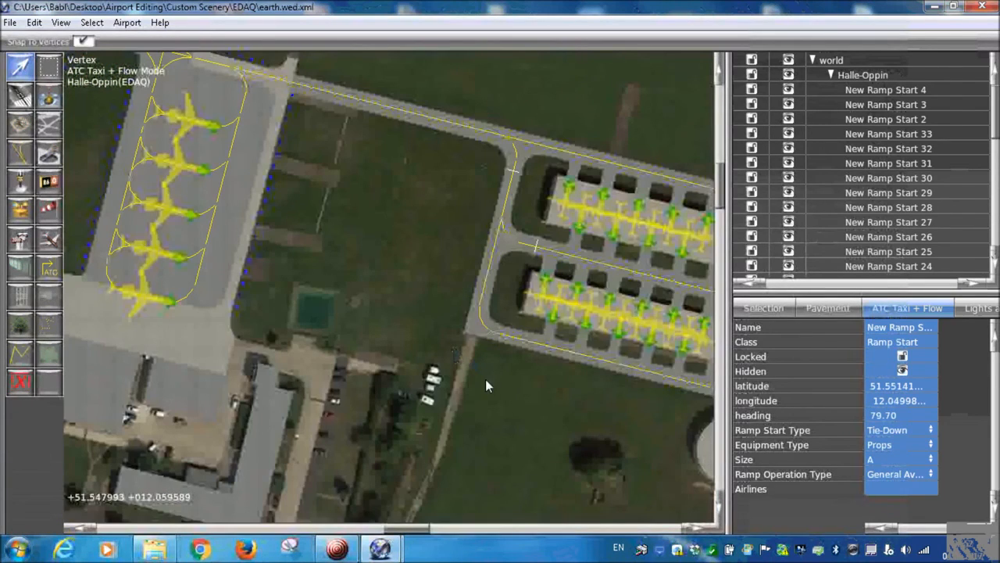
right_drag(485, 379, 290, 354)
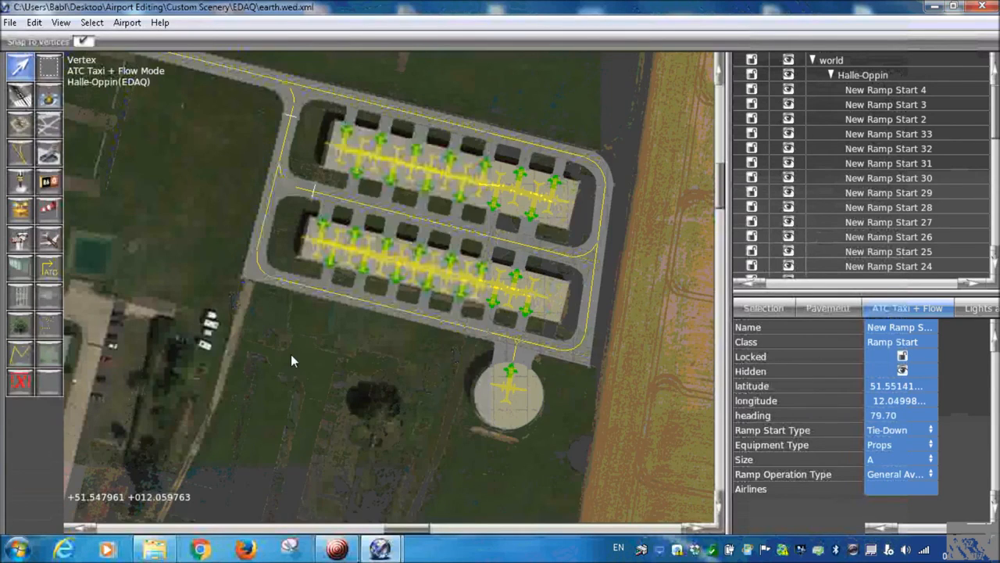
scroll(439, 379, up, 2)
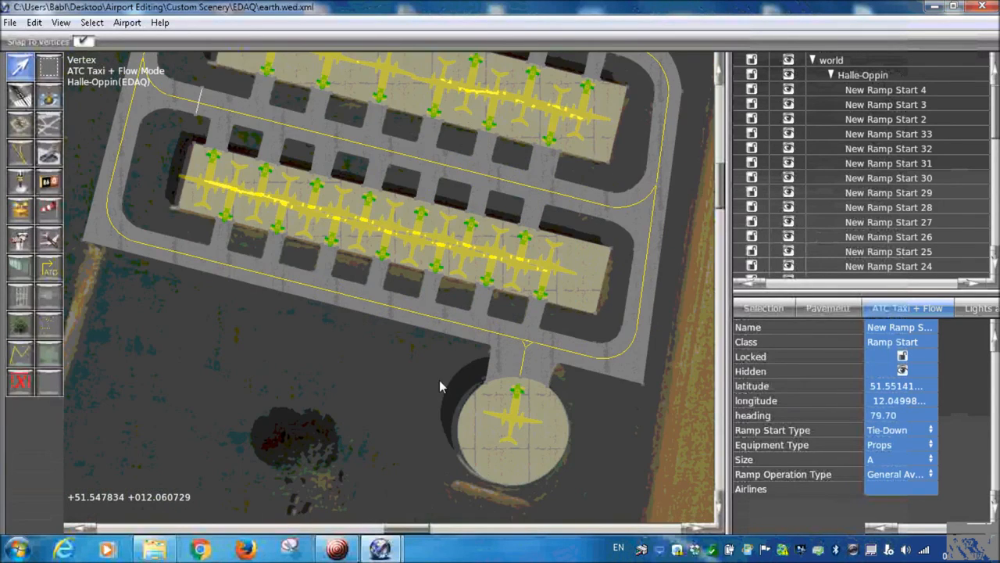
scroll(439, 380, down, 2)
scroll(825, 172, down, 3)
scroll(911, 137, up, 3)
scroll(876, 139, down, 2)
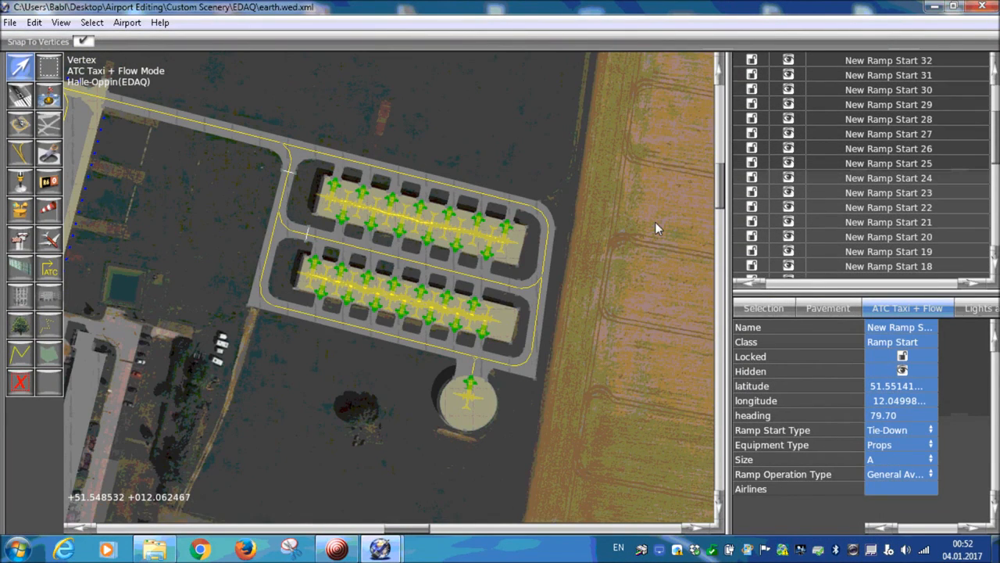
- Rename the westernmost north-facing ramp start of the northern hangar row as Hangar 01
scroll(345, 248, up, 3)
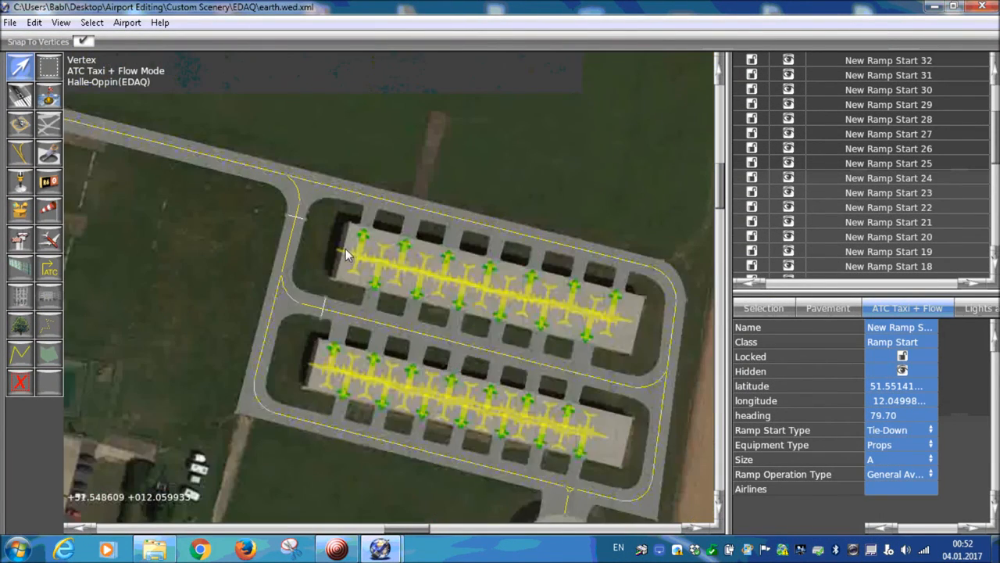
scroll(367, 224, up, 2)
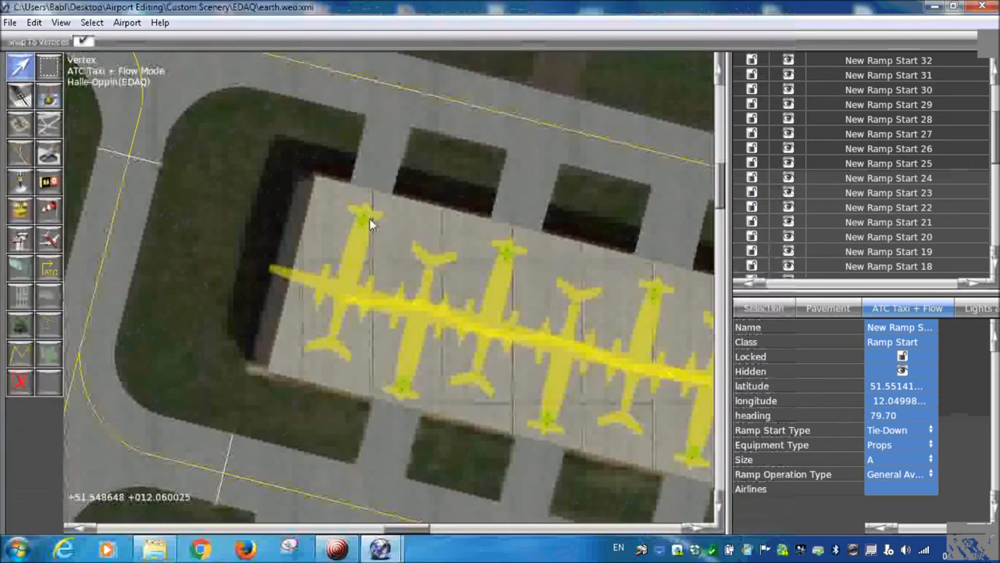
click(364, 218)
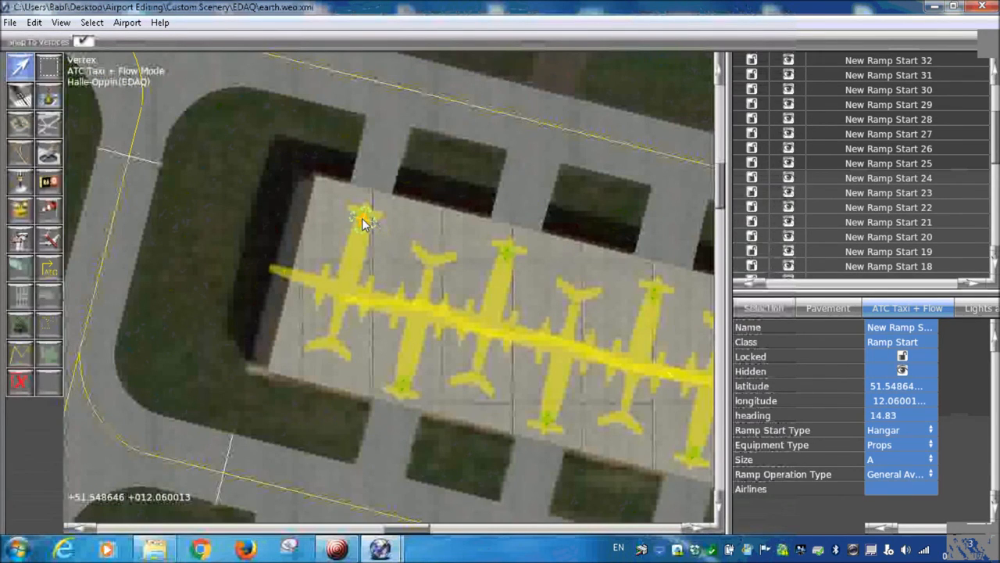
click(951, 331)
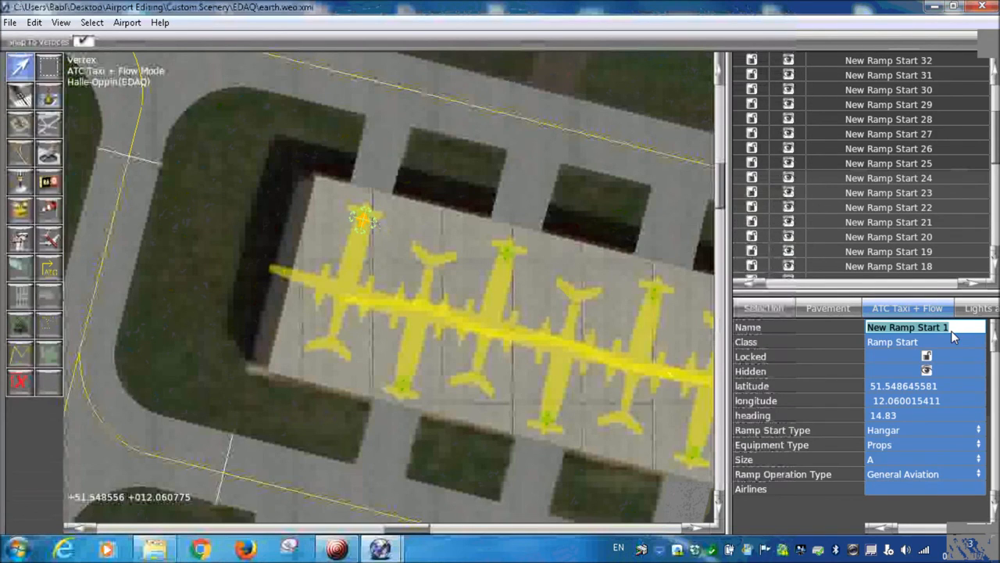
scroll(524, 305, down, 5)
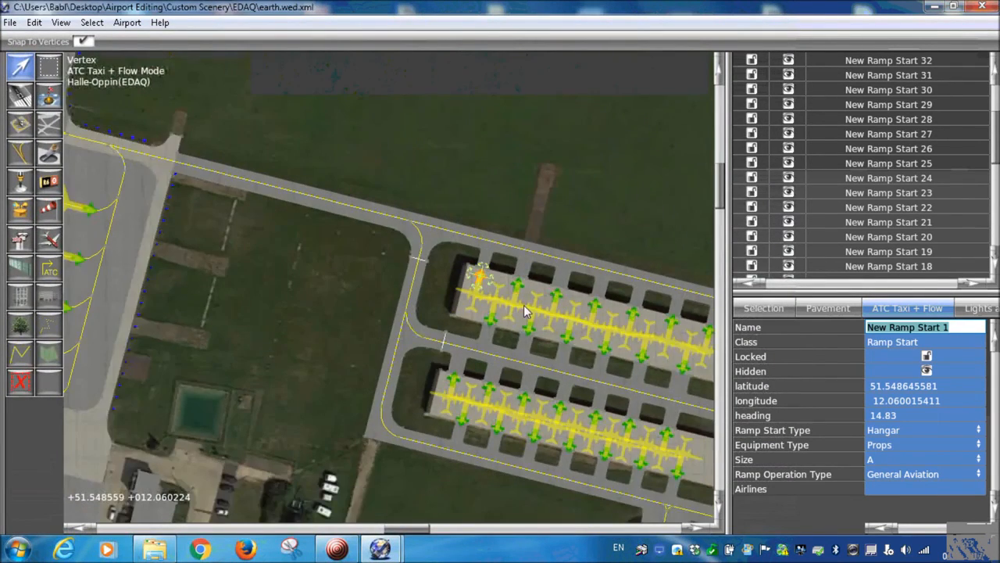
scroll(523, 304, down, 2)
scroll(396, 290, down, 2)
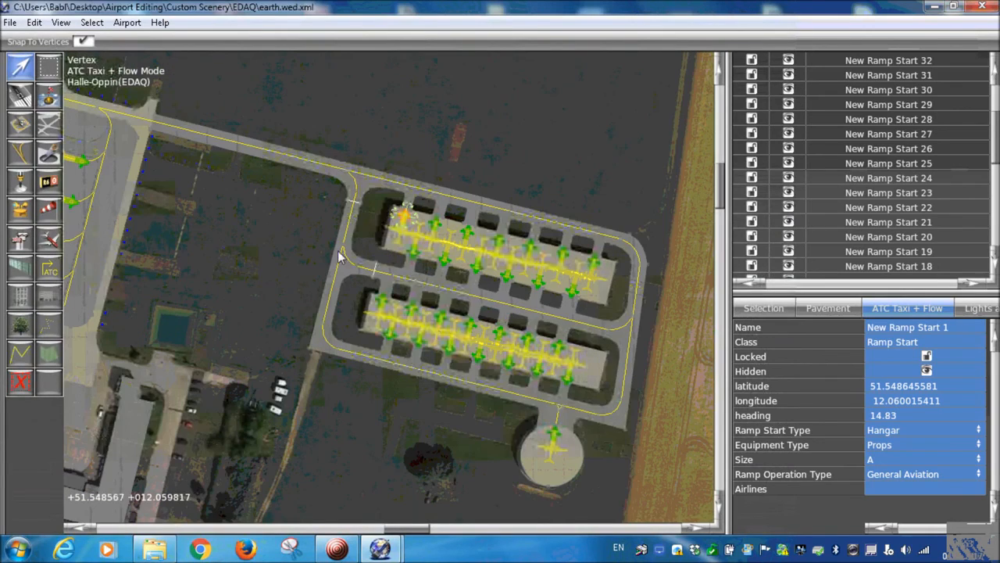
scroll(428, 274, up, 5)
right_drag(527, 322, 387, 279)
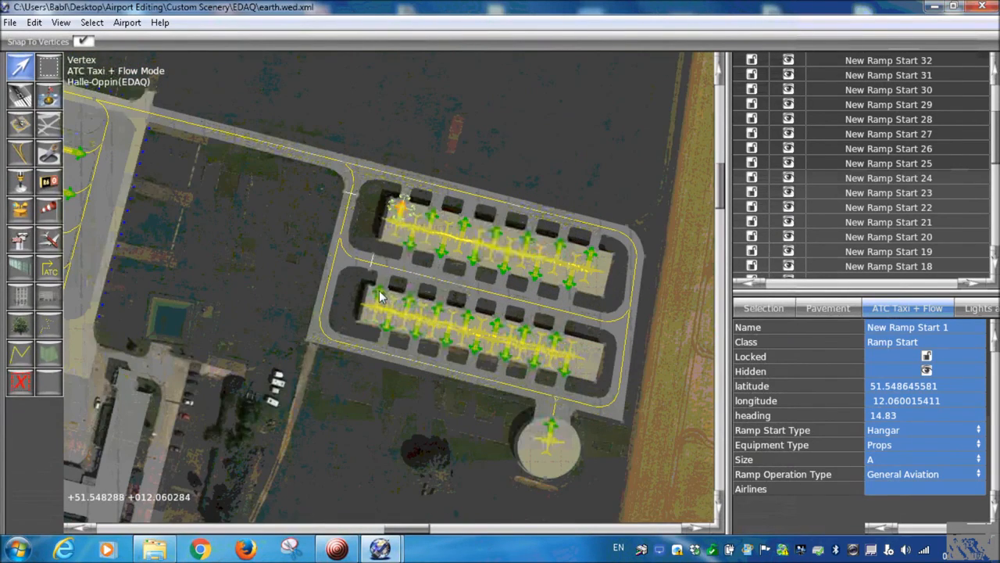
scroll(286, 301, down, 2)
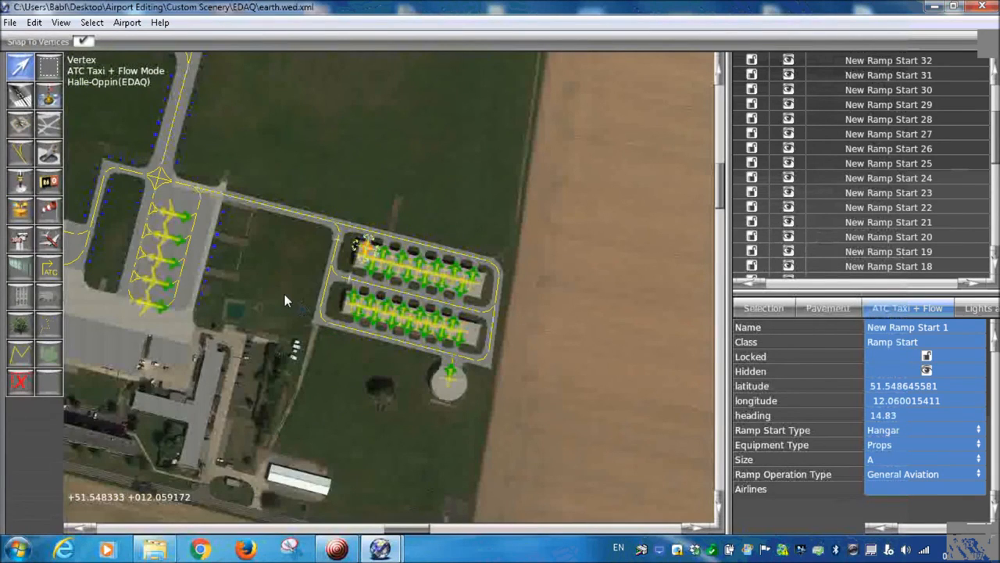
scroll(285, 293, up, 3)
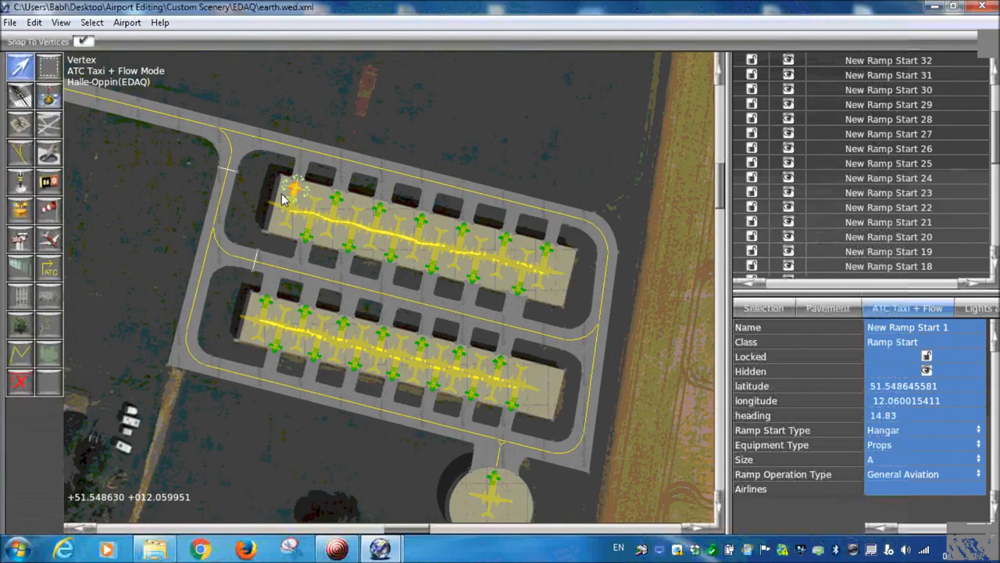
scroll(283, 200, up, 3)
double_click(946, 327)
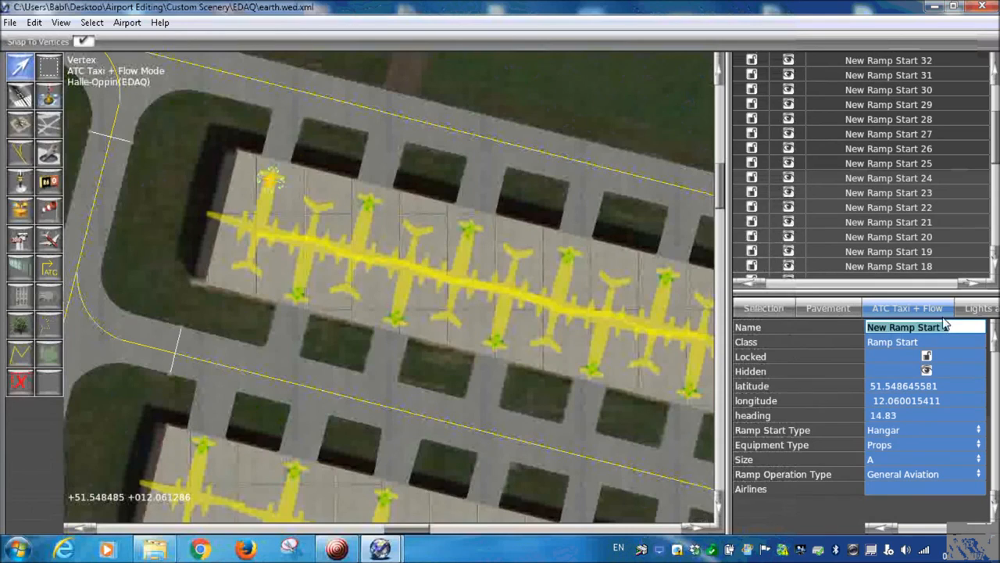
text(Hangar 01)
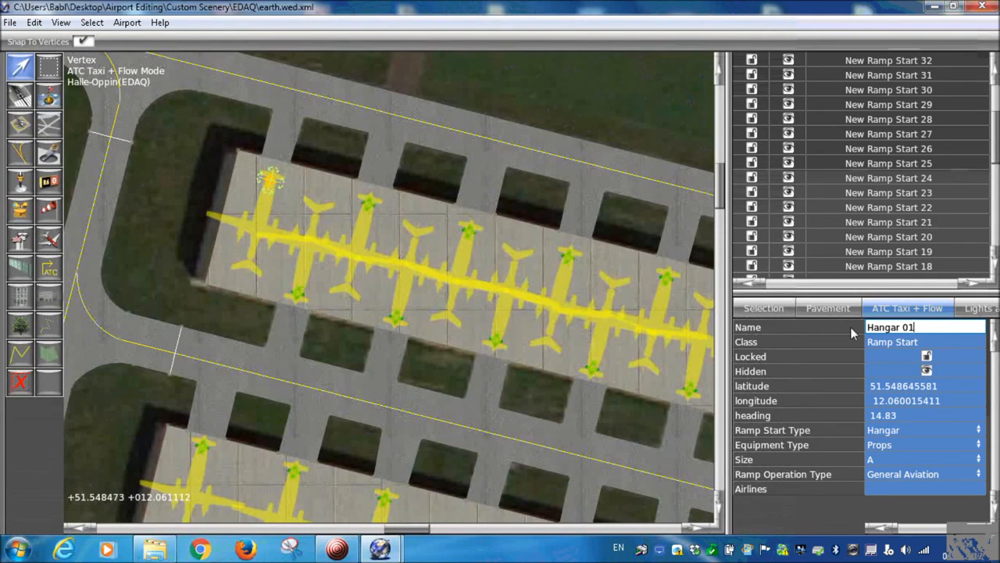
key(Return)
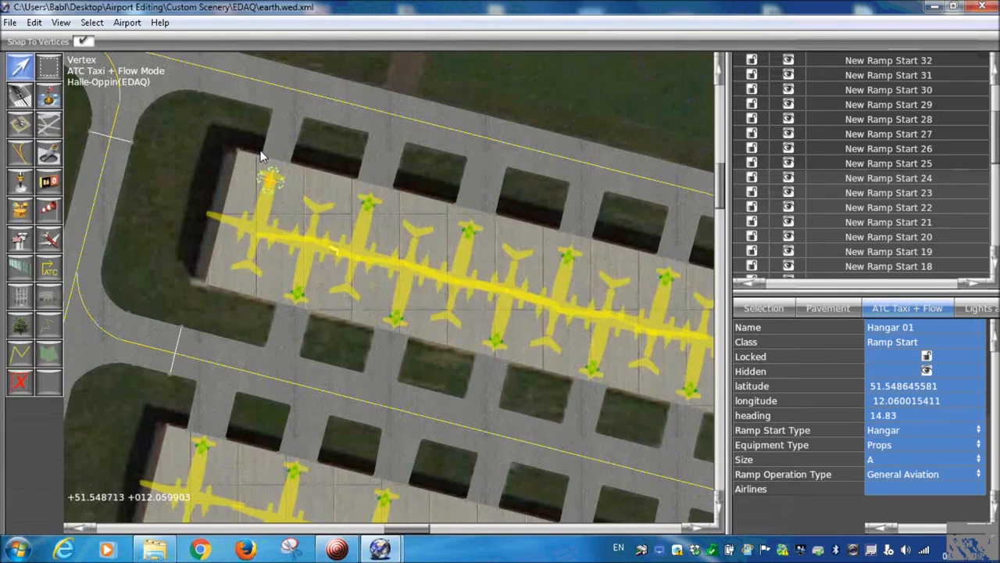
- Rename the second north-facing ramp start from the west in the northern hangar row as Hangar 02
scroll(263, 152, up, 1)
scroll(384, 236, up, 1)
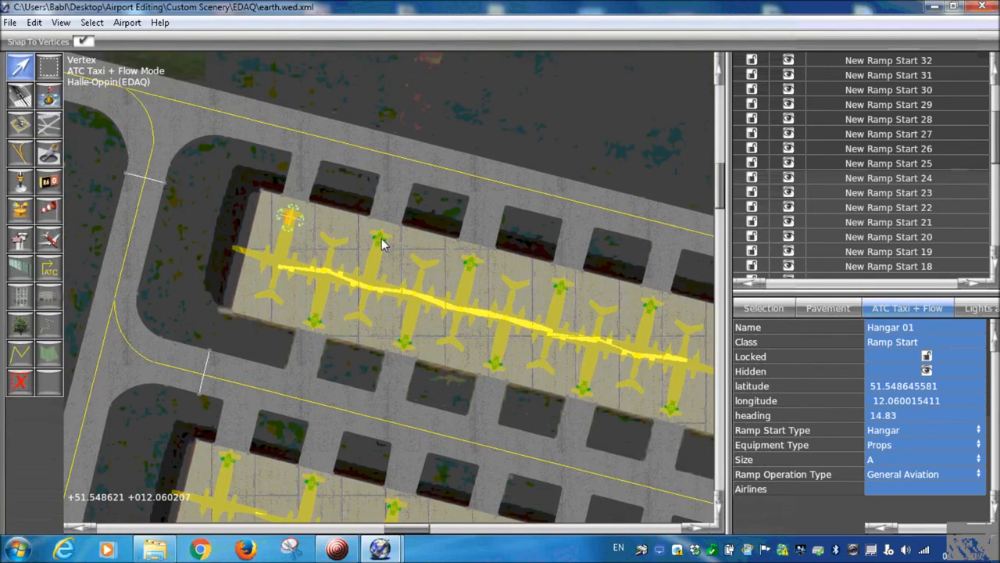
scroll(384, 236, up, 1)
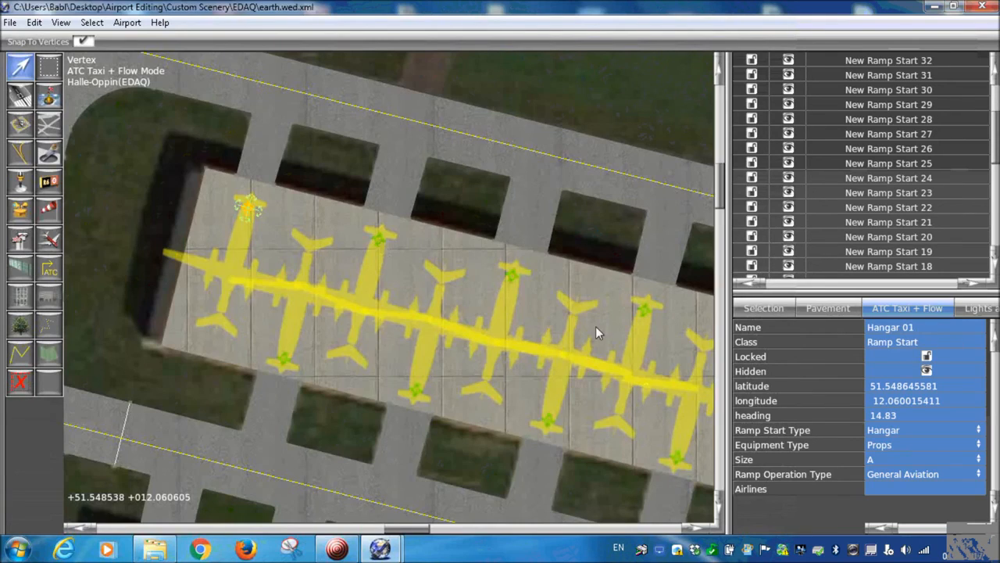
scroll(595, 326, down, 1)
scroll(400, 366, down, 1)
scroll(374, 309, up, 2)
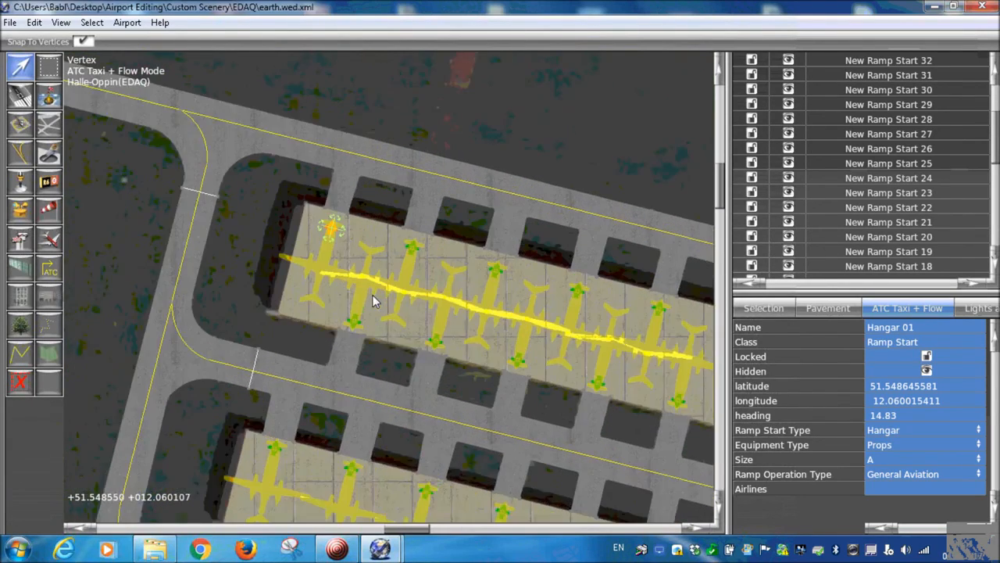
click(409, 233)
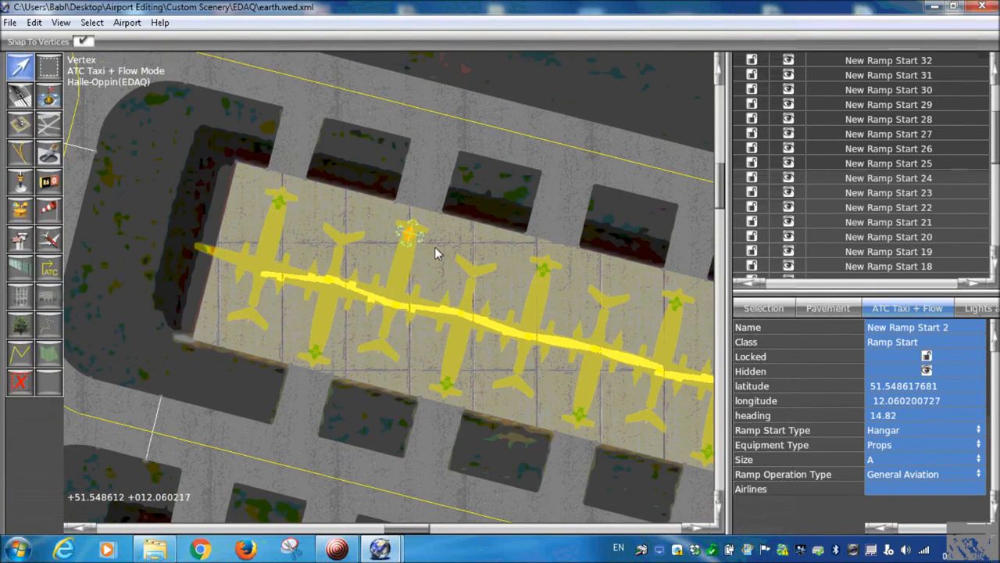
scroll(434, 247, down, 3)
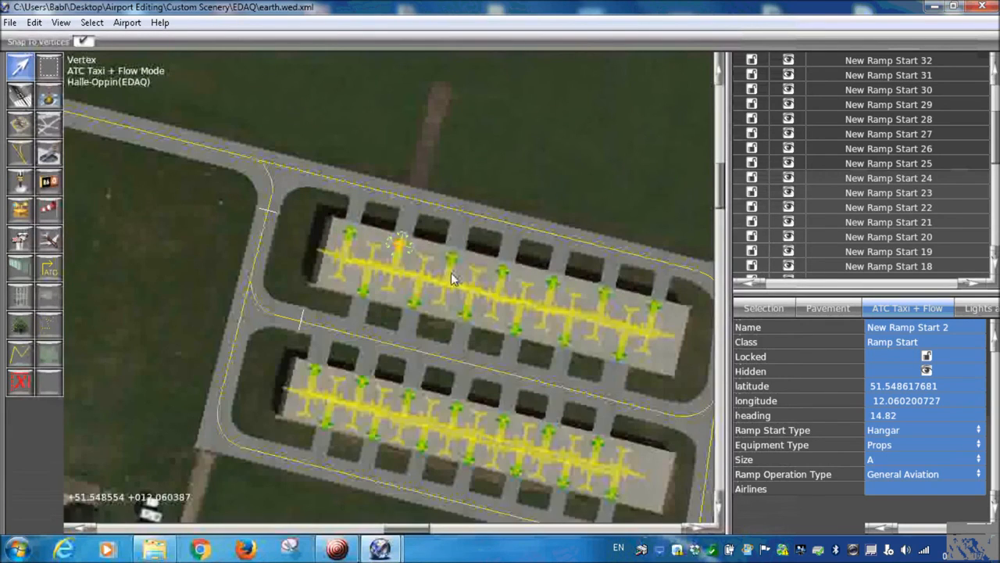
click(904, 330)
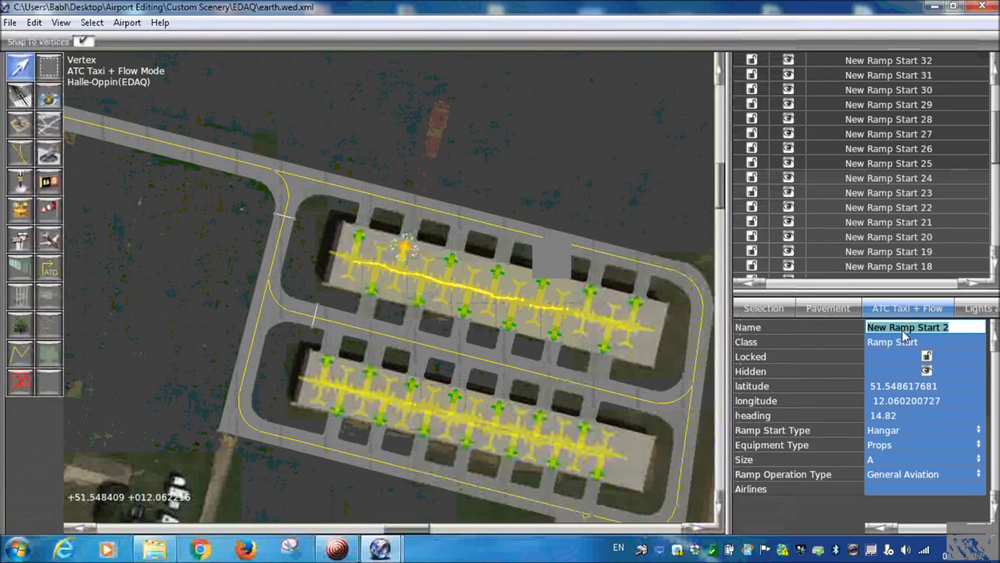
text(Hangar 02)
key(Return)
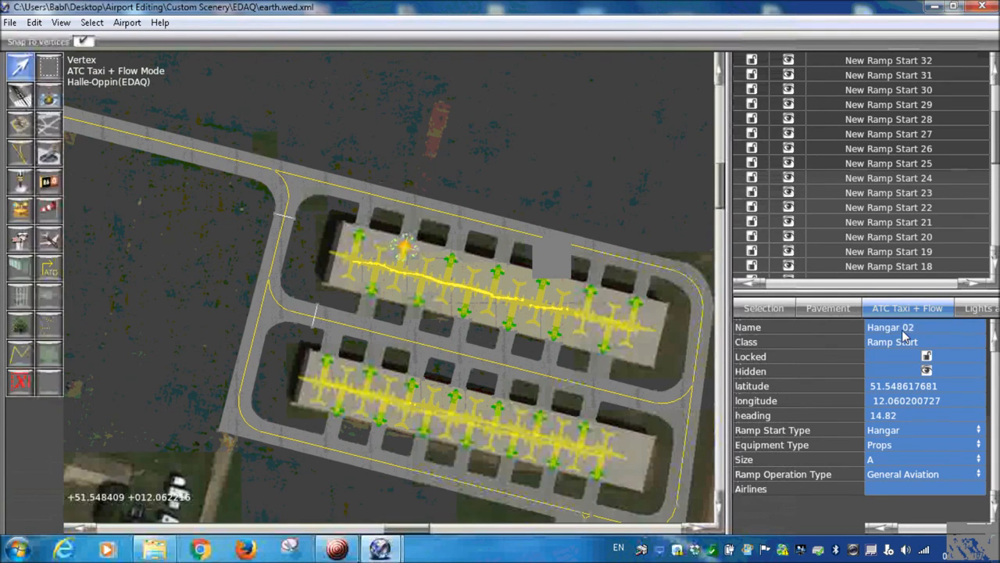
- Rename the third north-facing ramp start from the west in the northern hangar row as Hangar 03
click(453, 261)
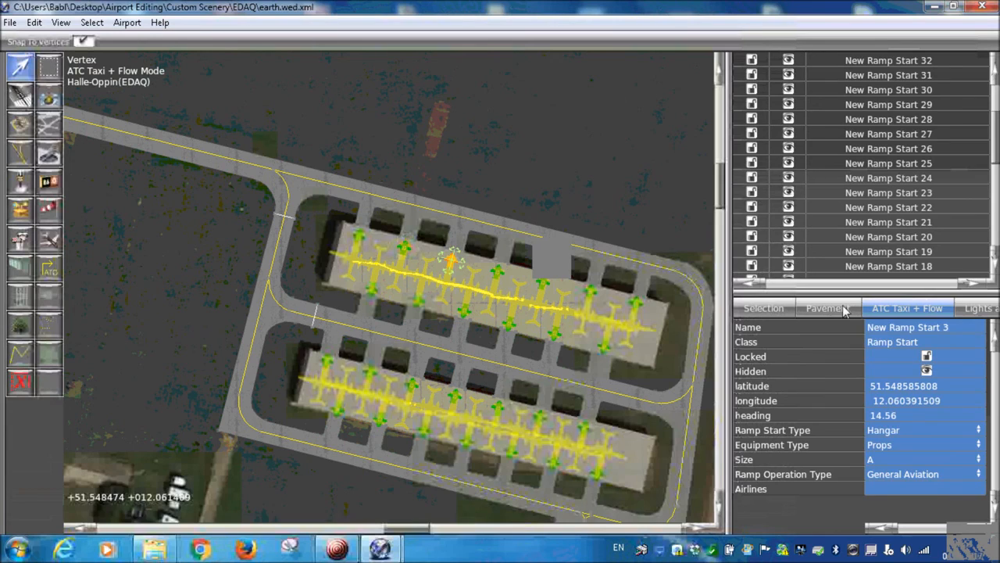
click(893, 326)
text(Hangar)
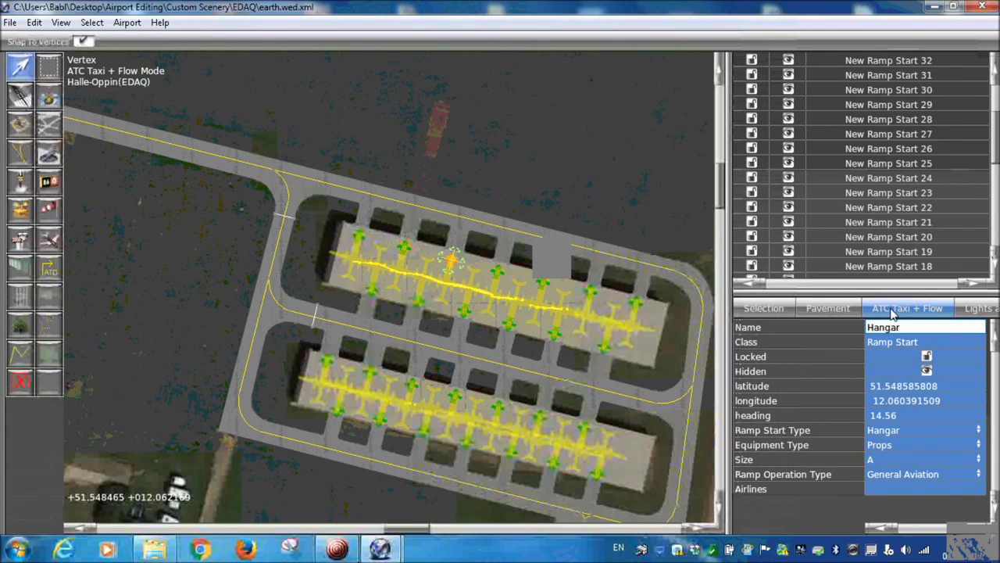
text( 03)
key(Return)
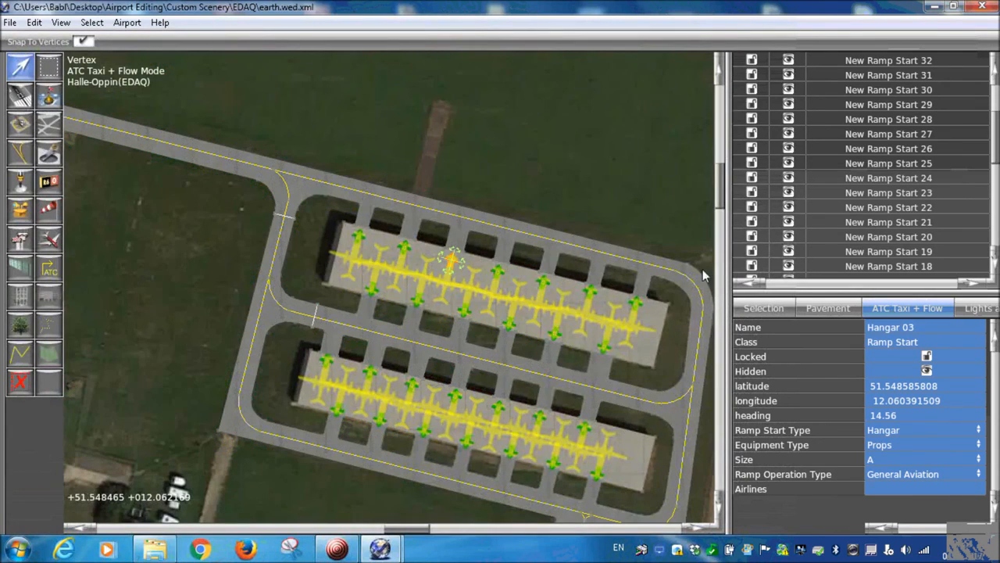
- Continue numbering the hangar ramp starts, naming the second north-facing one from the west in the southern row Hangar 15
click(497, 268)
click(905, 329)
click(590, 292)
click(371, 289)
click(510, 326)
click(552, 333)
click(369, 372)
click(909, 329)
text(Hangar 15)
key(Return)
- Rename the fourth south-facing ramp start from the west in the southern hangar row as Hangar 24
click(466, 441)
click(909, 329)
text(Hangar 24)
key(Return)
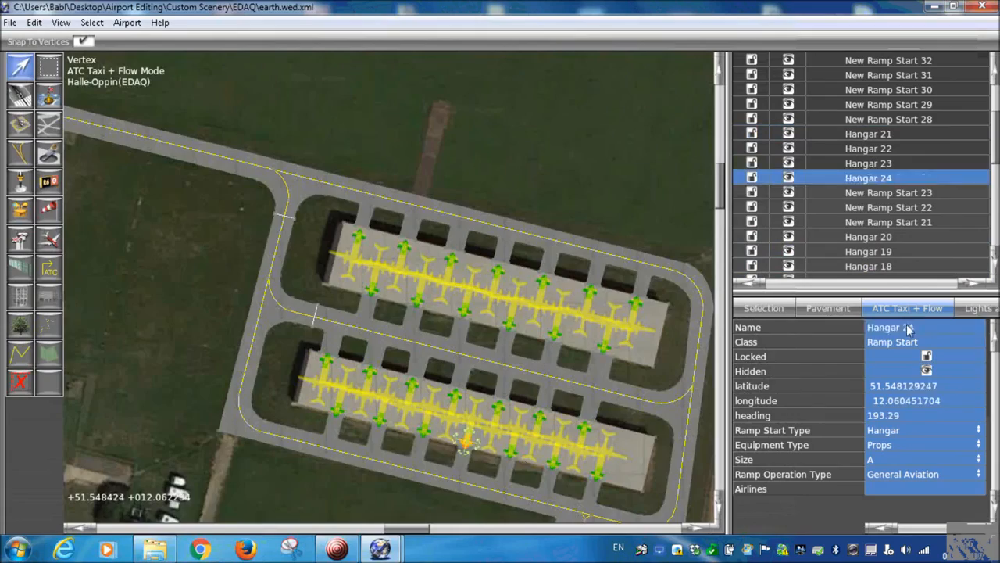
- Name the middle ramp start of the main apron Main Apron 03 and the one on the western apron Apron West
text(Main Apron 03)
key(Return)
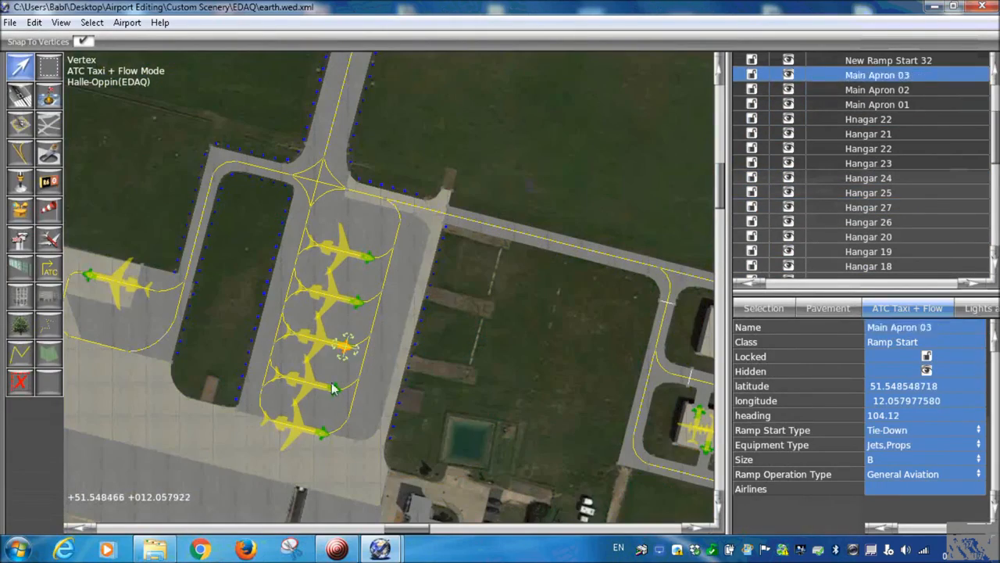
scroll(230, 236, down, 5)
click(339, 332)
click(904, 329)
text(Apron West)
key(Return)
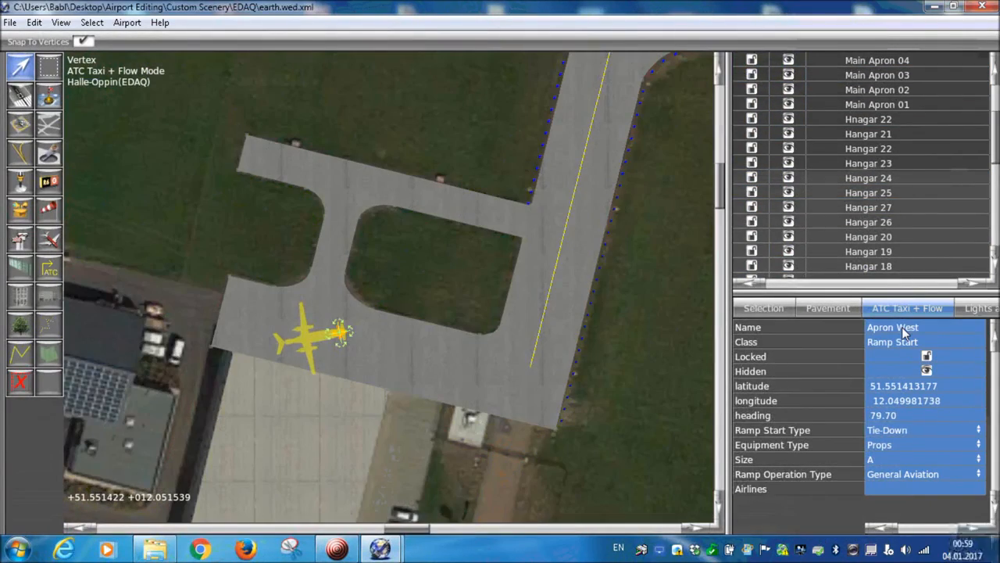
- Select the Halle-Oppin airport and switch the measurement units to meters
scroll(468, 312, down, 6)
click(346, 250)
scroll(384, 311, up, 3)
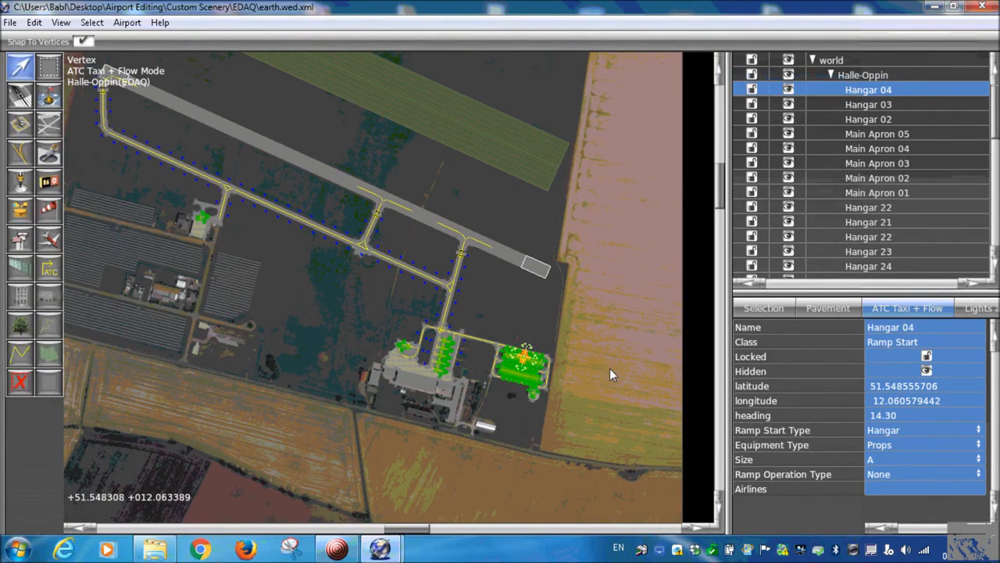
click(874, 75)
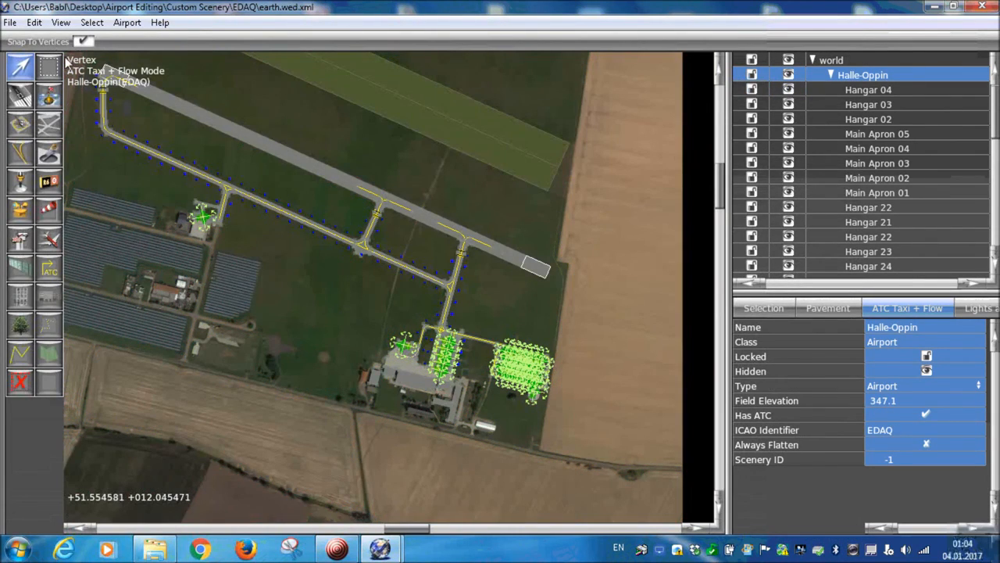
click(60, 24)
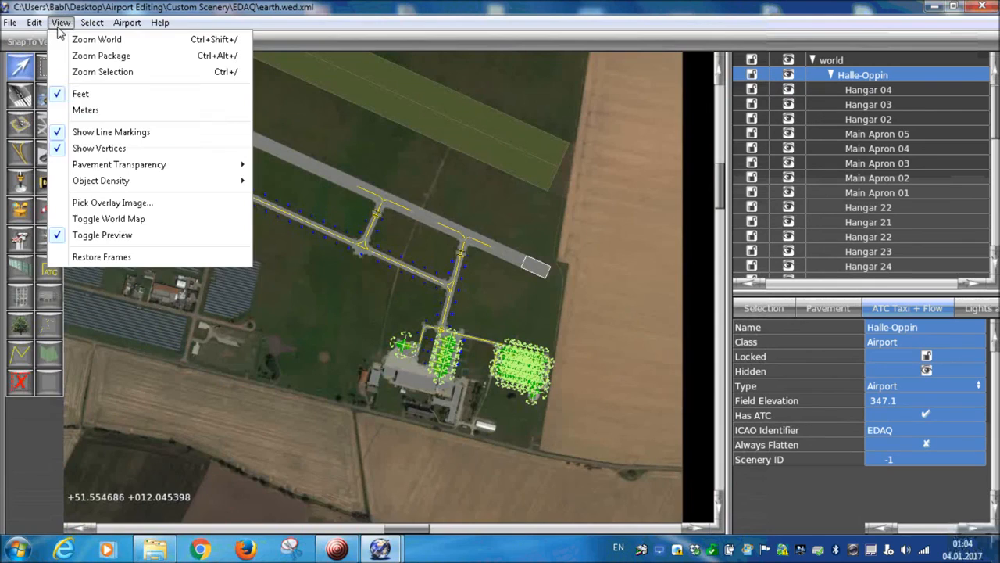
click(124, 114)
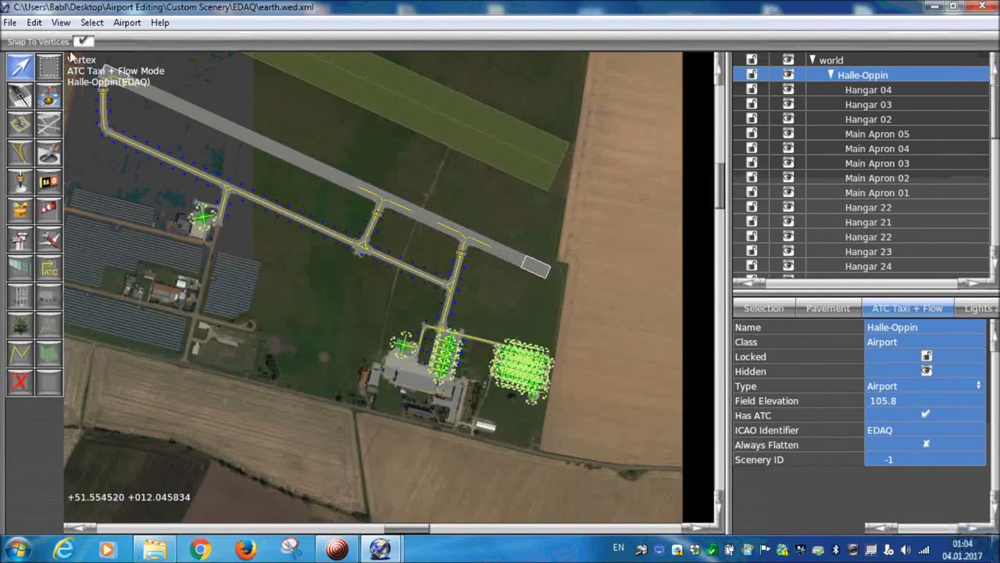
click(60, 23)
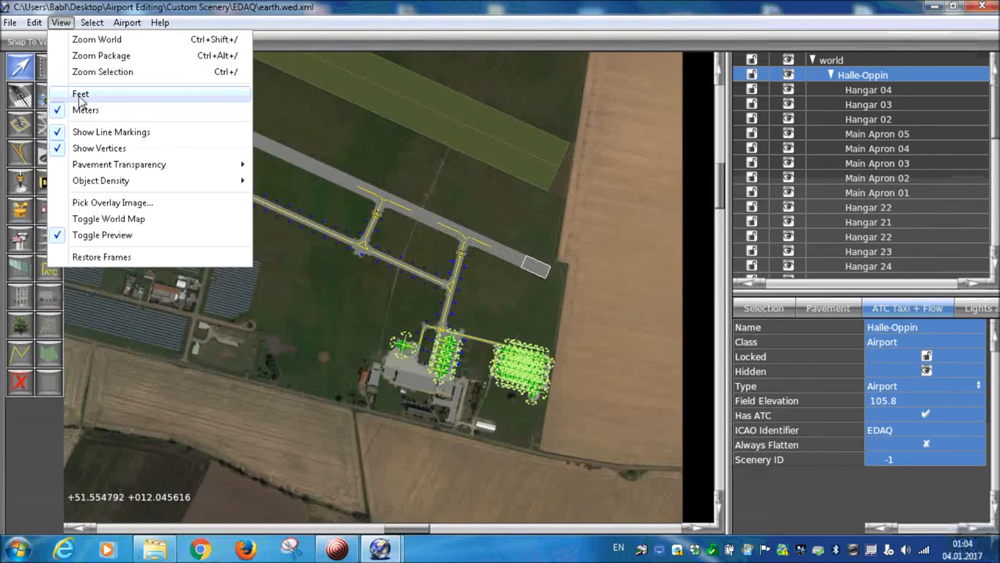
click(65, 28)
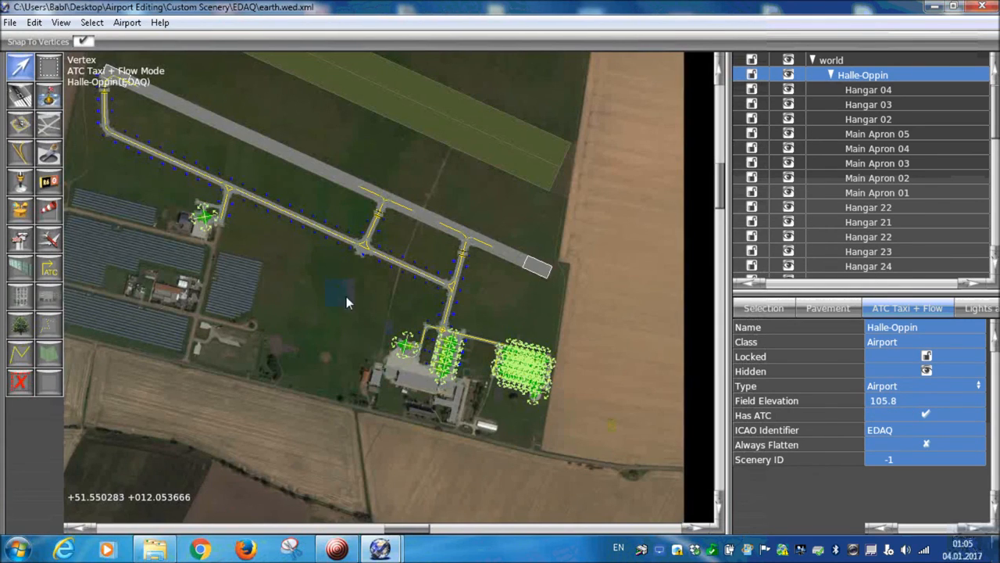
right_drag(346, 297, 386, 343)
scroll(285, 160, up, 1)
scroll(433, 215, up, 1)
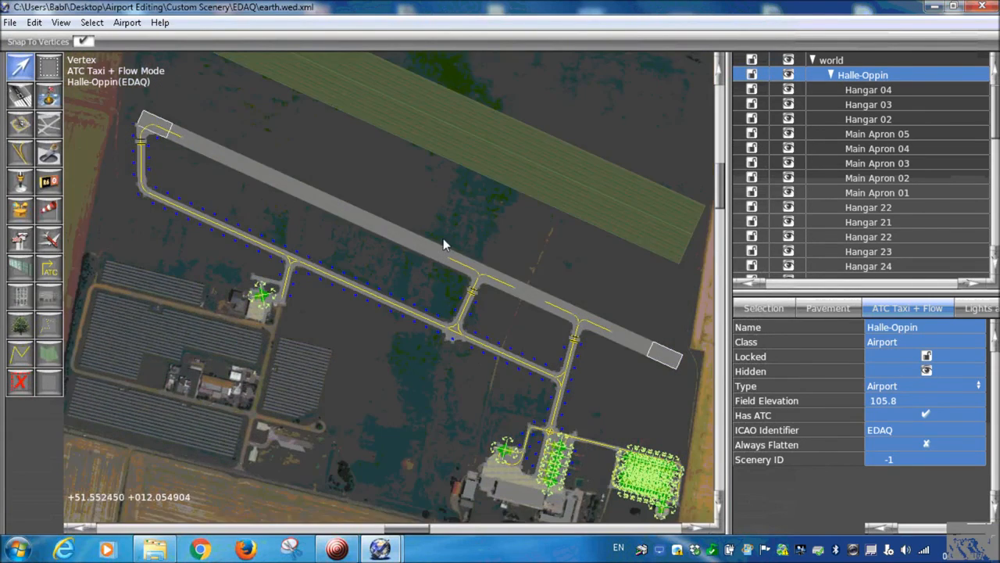
scroll(443, 245, down, 5)
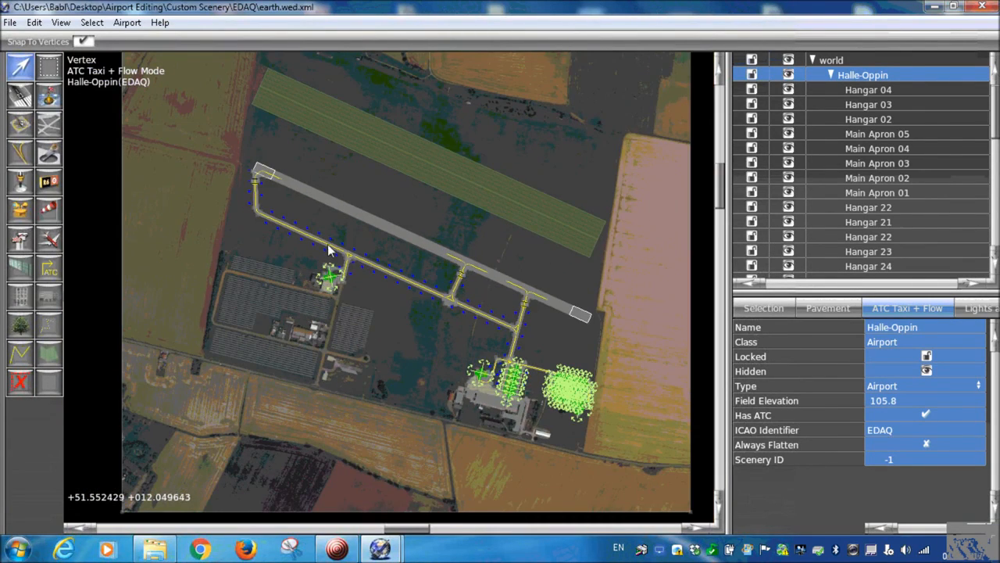
scroll(328, 250, up, 3)
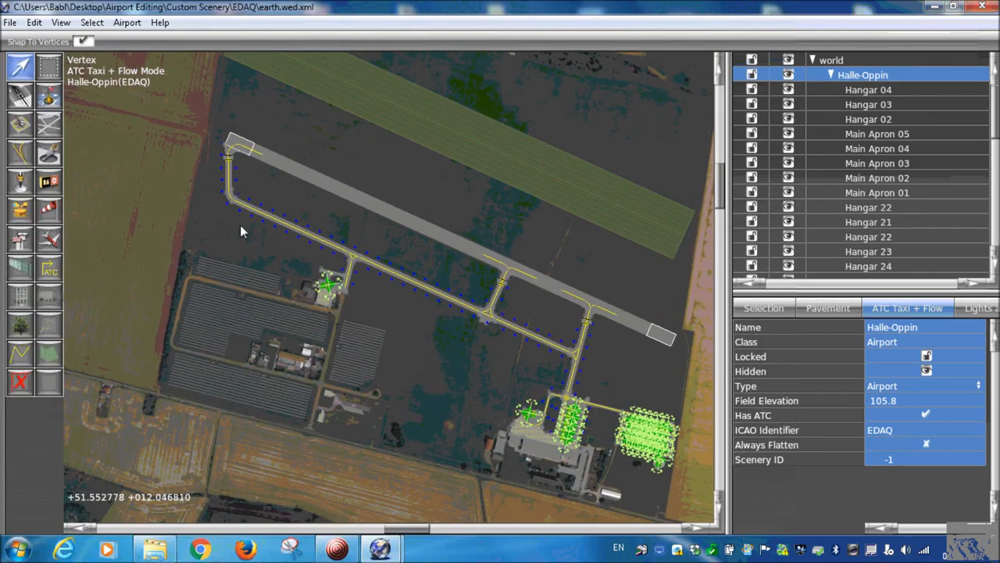
right_drag(240, 224, 261, 243)
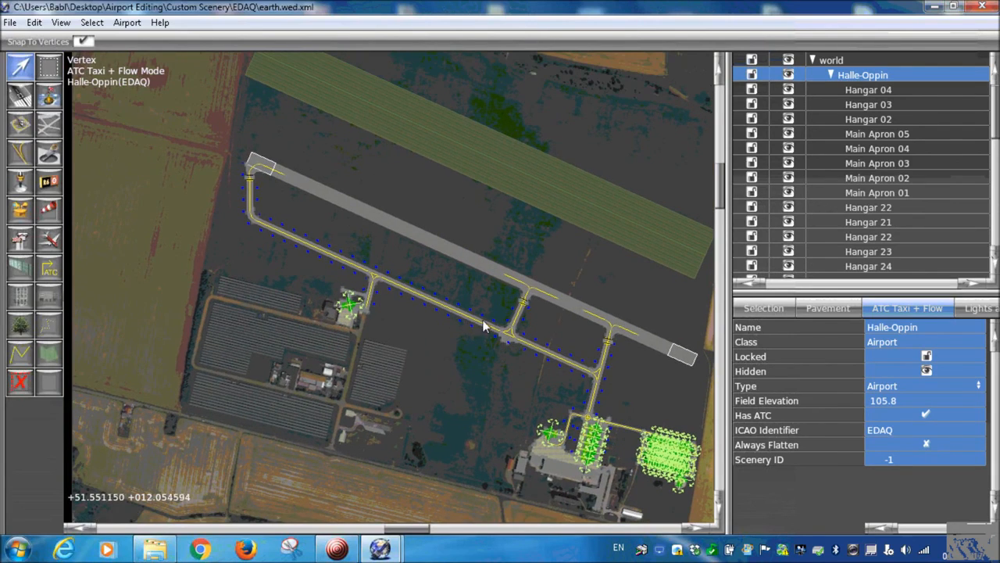
- Export the airport as apt.dat into the Airports > Germany > EDAQ folder, using the existing apt file as the target
click(11, 22)
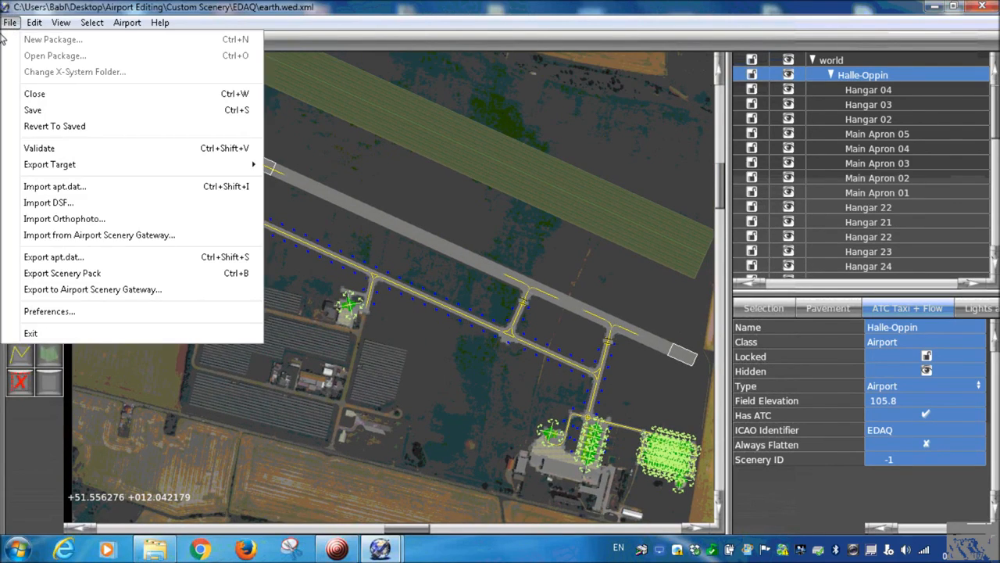
mouse_move(55, 167)
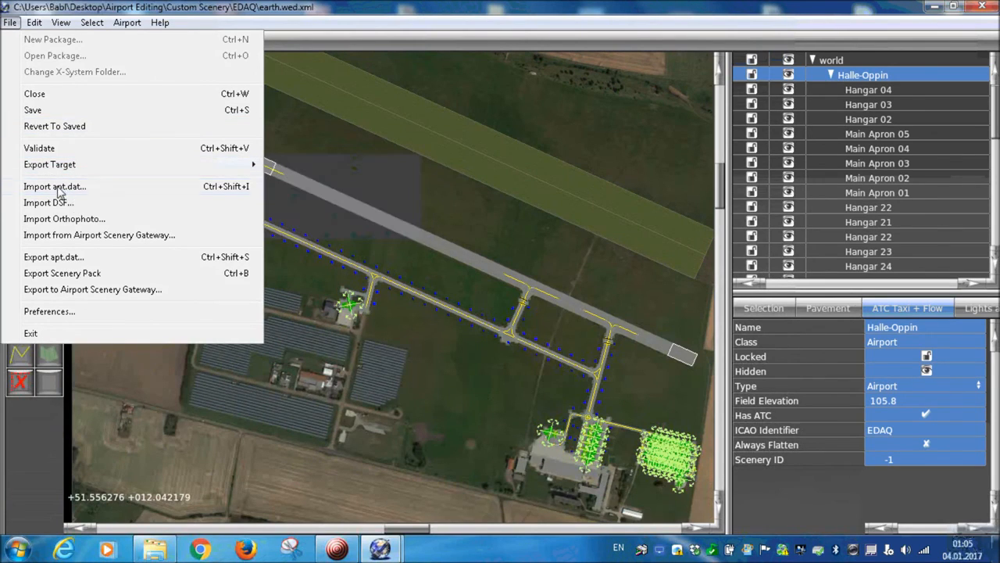
click(53, 257)
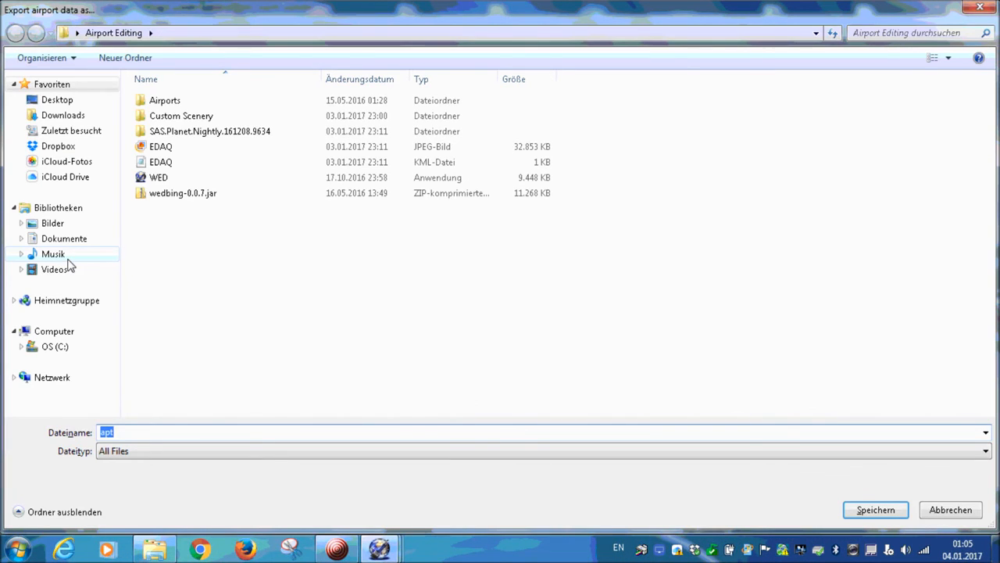
double_click(179, 104)
scroll(245, 225, down, 10)
scroll(235, 257, down, 7)
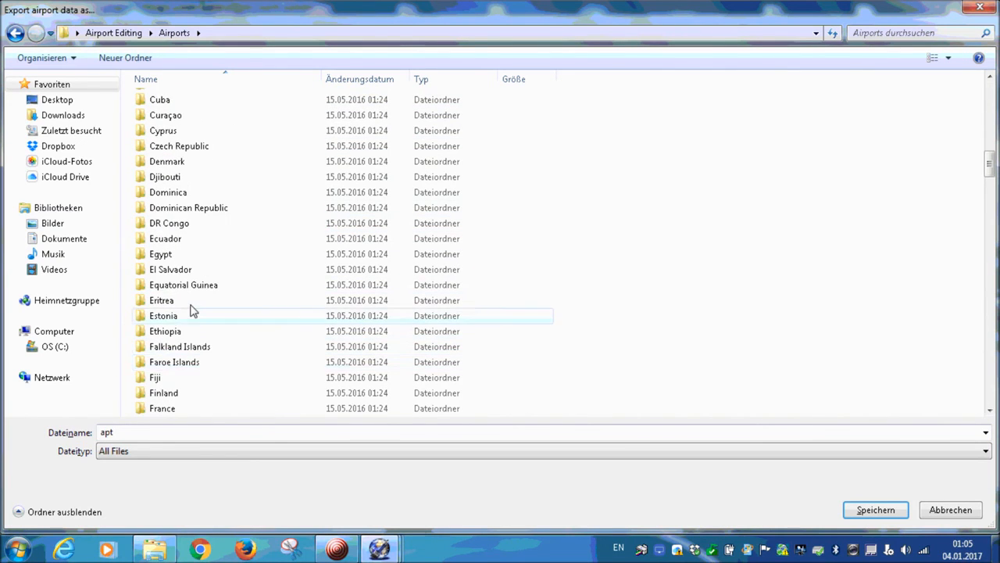
scroll(193, 310, down, 4)
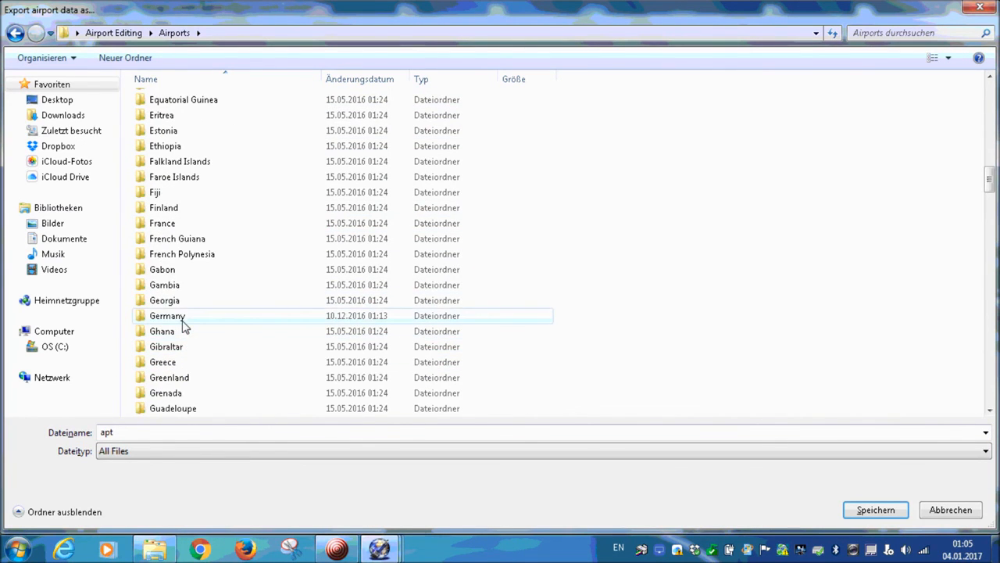
double_click(182, 320)
scroll(182, 395, down, 2)
scroll(183, 394, down, 1)
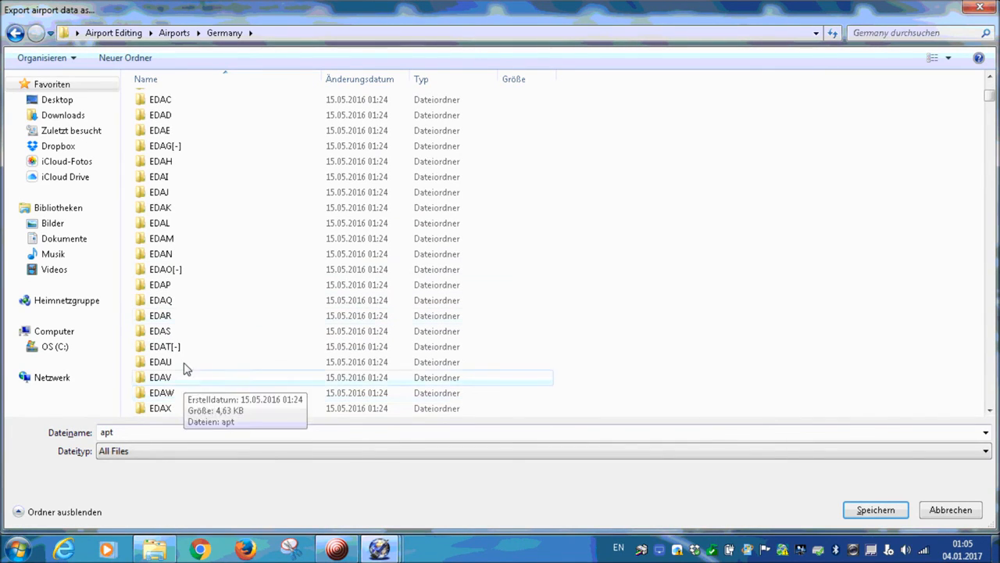
double_click(190, 300)
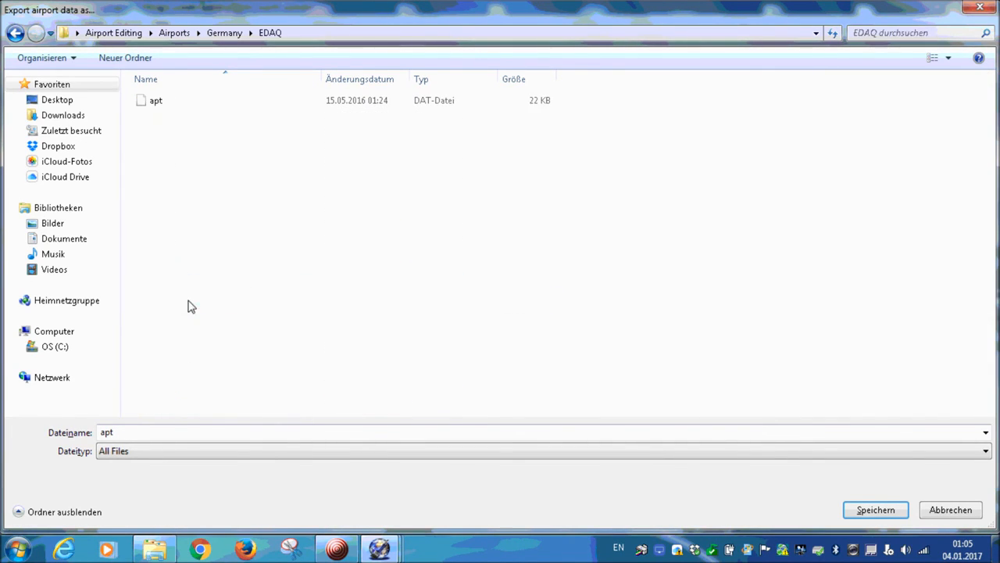
click(178, 103)
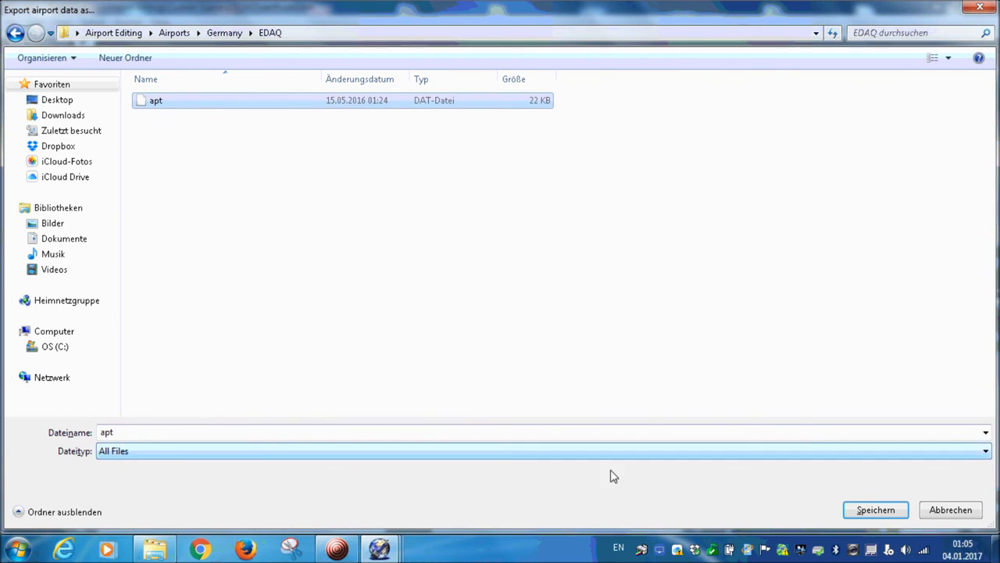
click(876, 511)
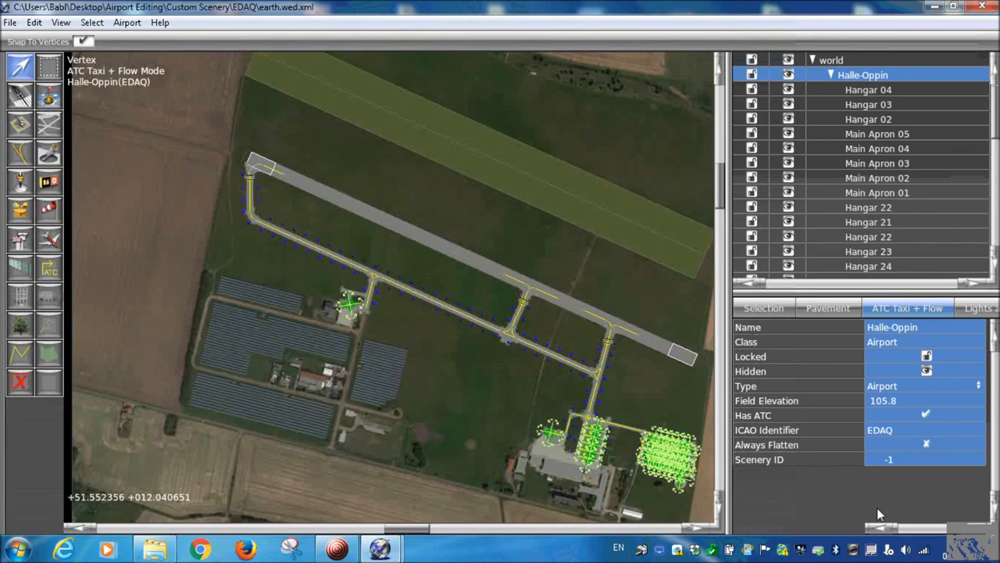
- Examine the complete Halle-Oppin layout, from the runways and taxiways to the aprons and hangar ramp starts
scroll(324, 212, down, 3)
right_drag(451, 192, 427, 178)
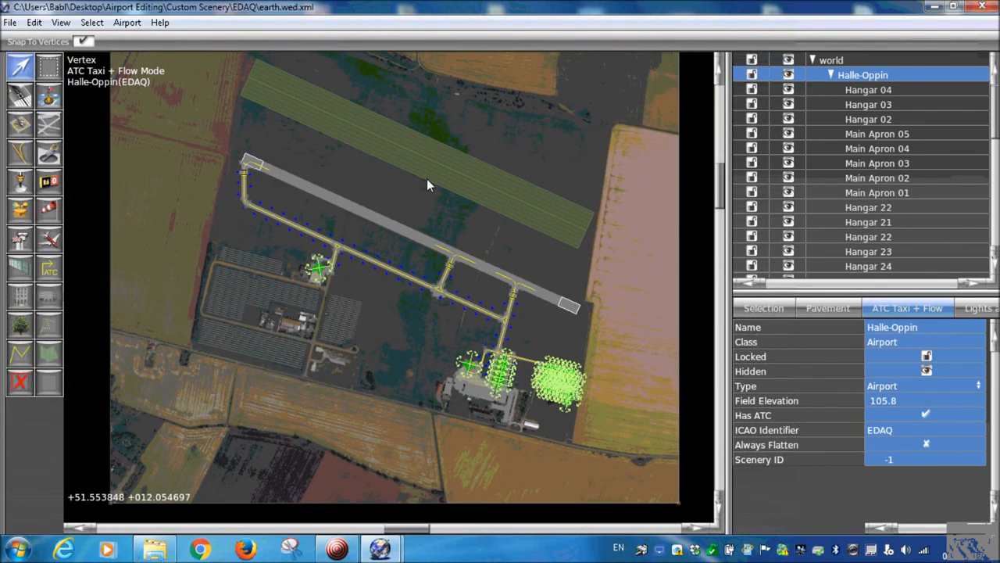
right_drag(469, 128, 469, 206)
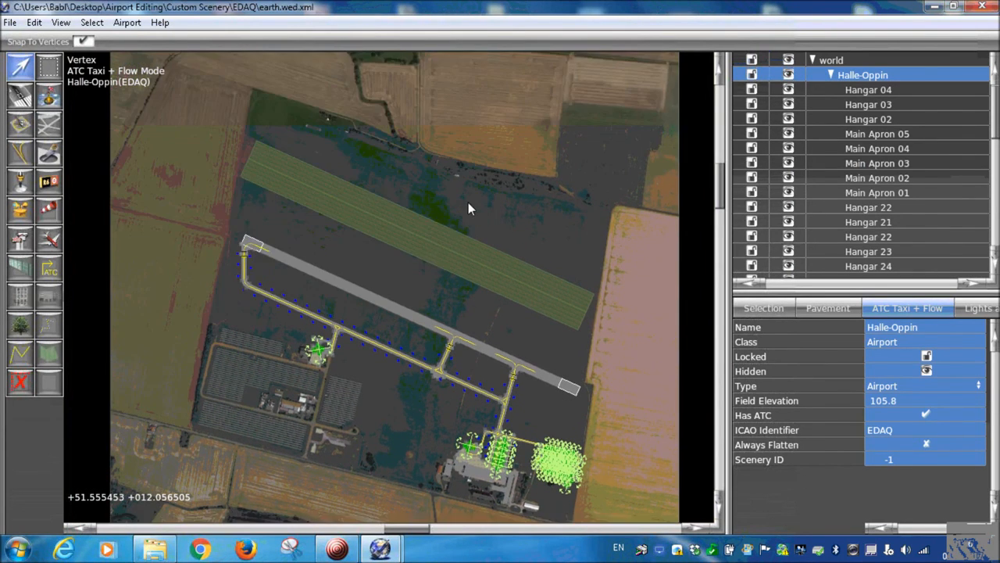
scroll(469, 205, down, 2)
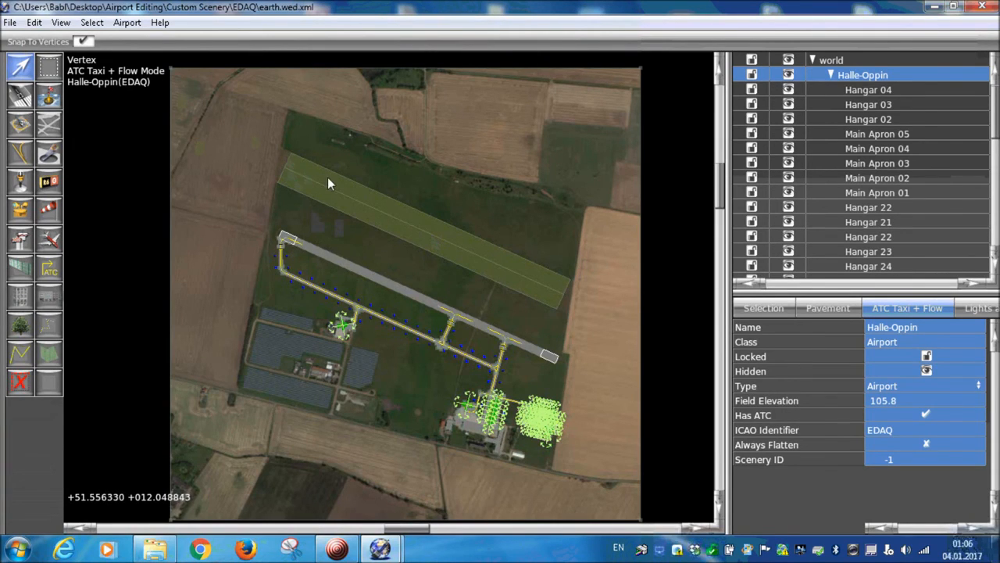
scroll(321, 184, up, 2)
scroll(312, 199, up, 1)
right_drag(330, 325, 295, 205)
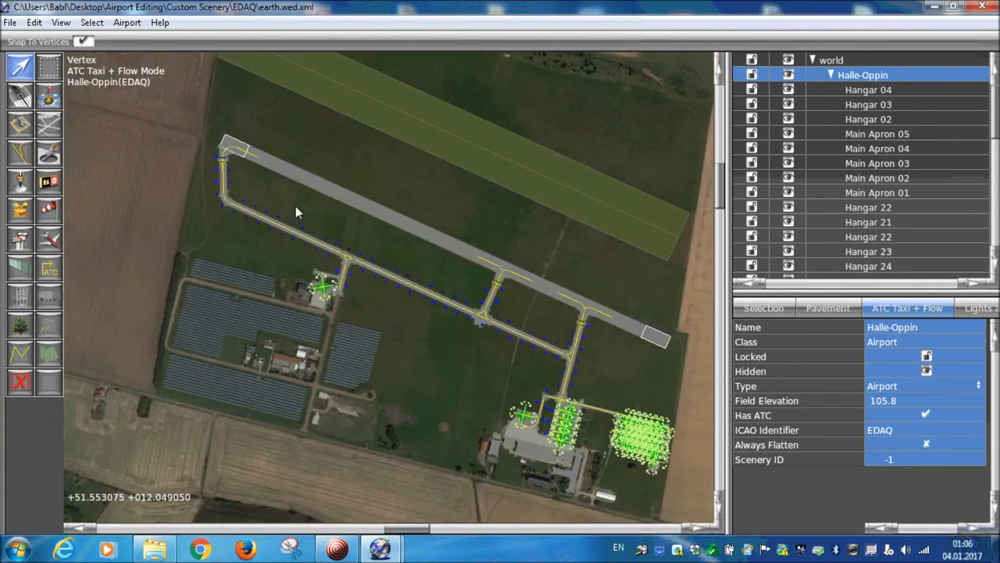
scroll(464, 320, up, 5)
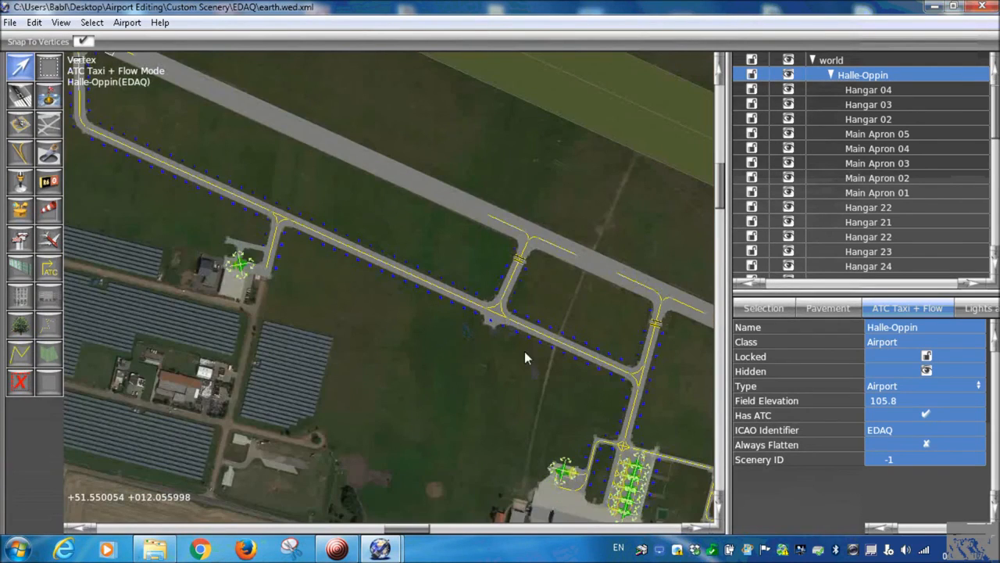
right_drag(524, 351, 415, 202)
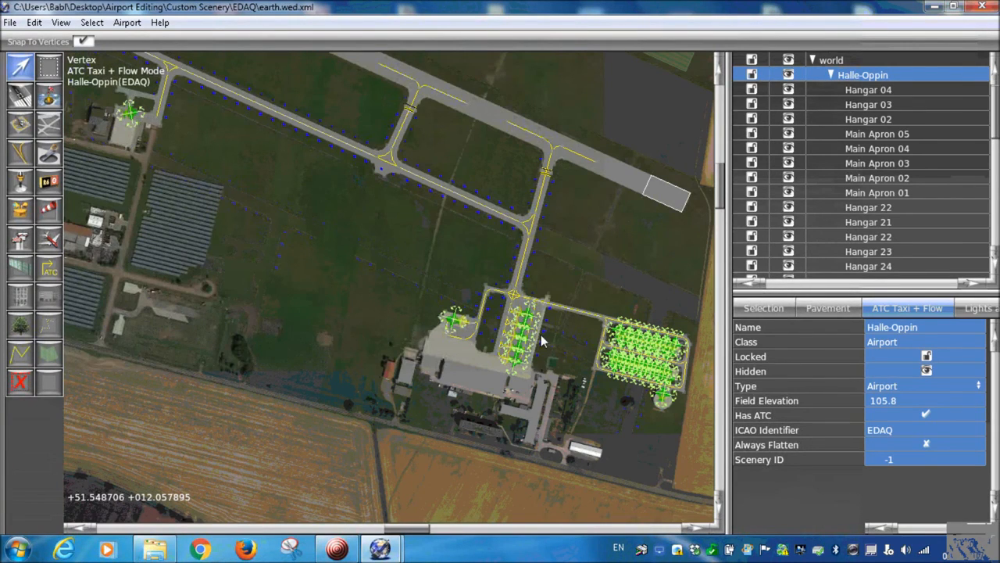
scroll(438, 211, down, 4)
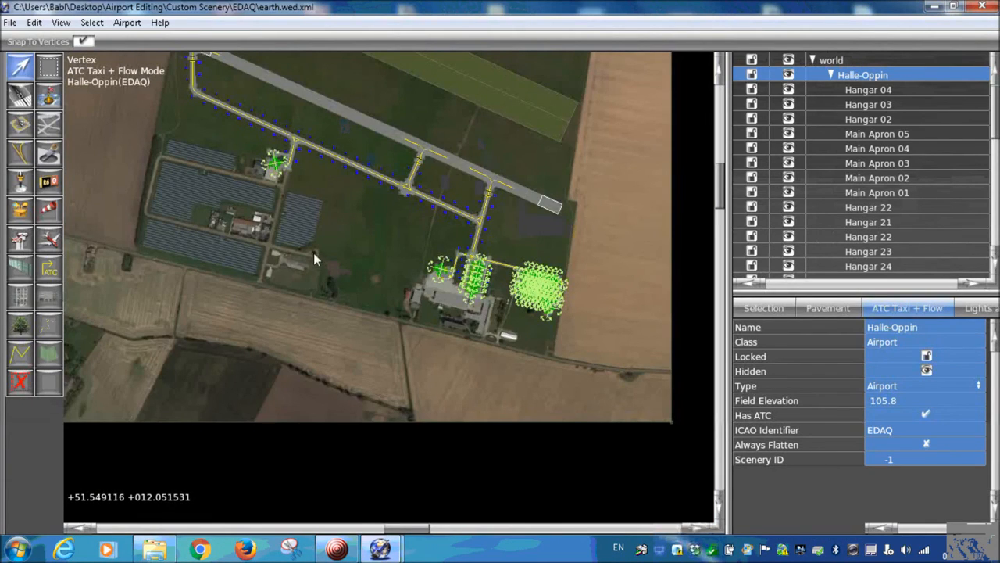
right_drag(333, 175, 369, 284)
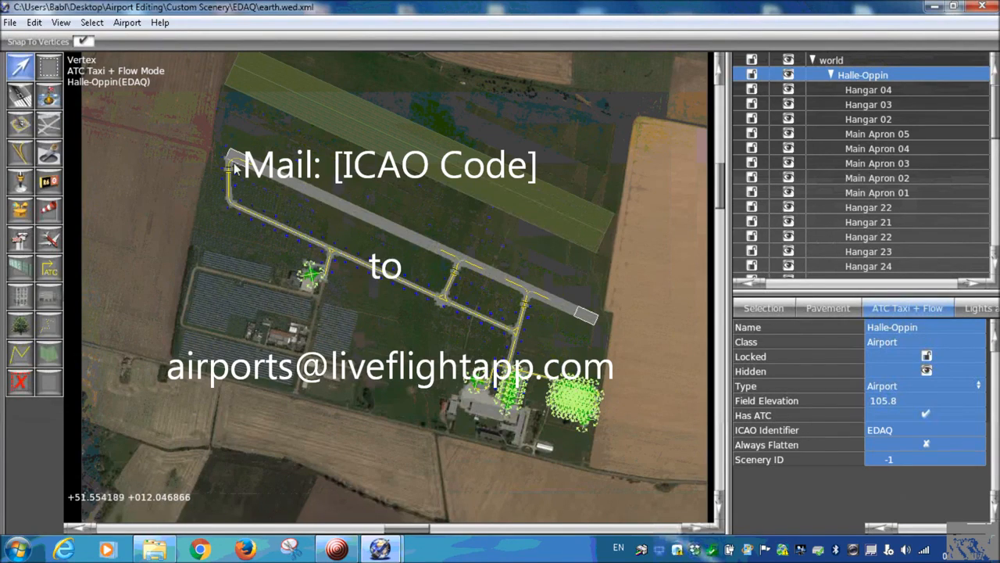
scroll(234, 167, up, 5)
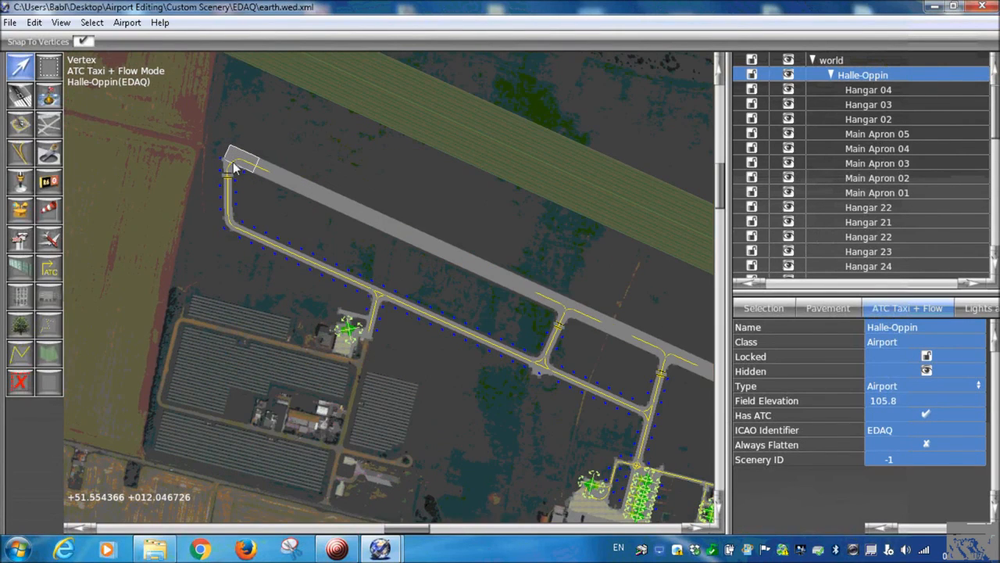
scroll(419, 274, down, 6)
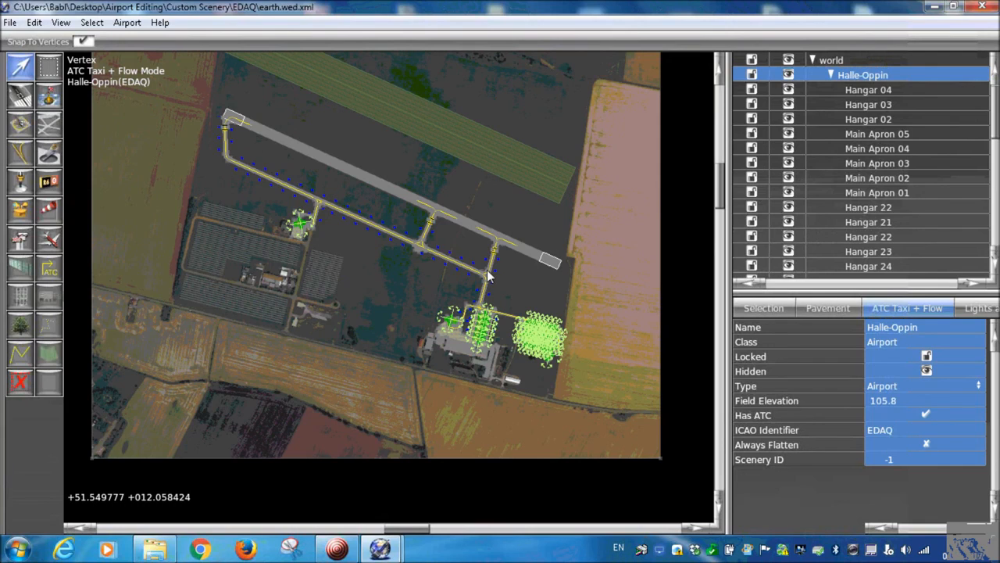
scroll(489, 275, up, 5)
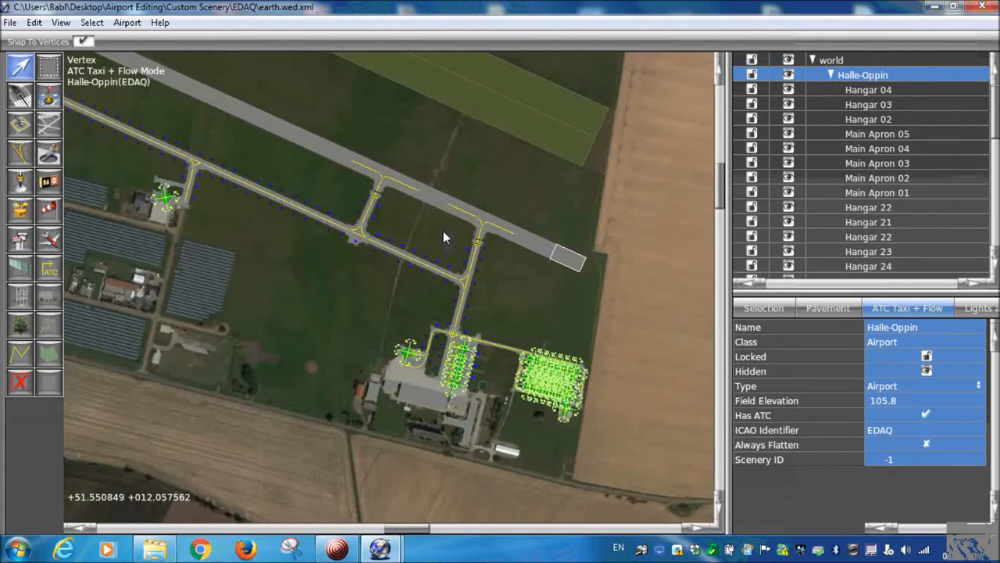
scroll(416, 170, down, 10)
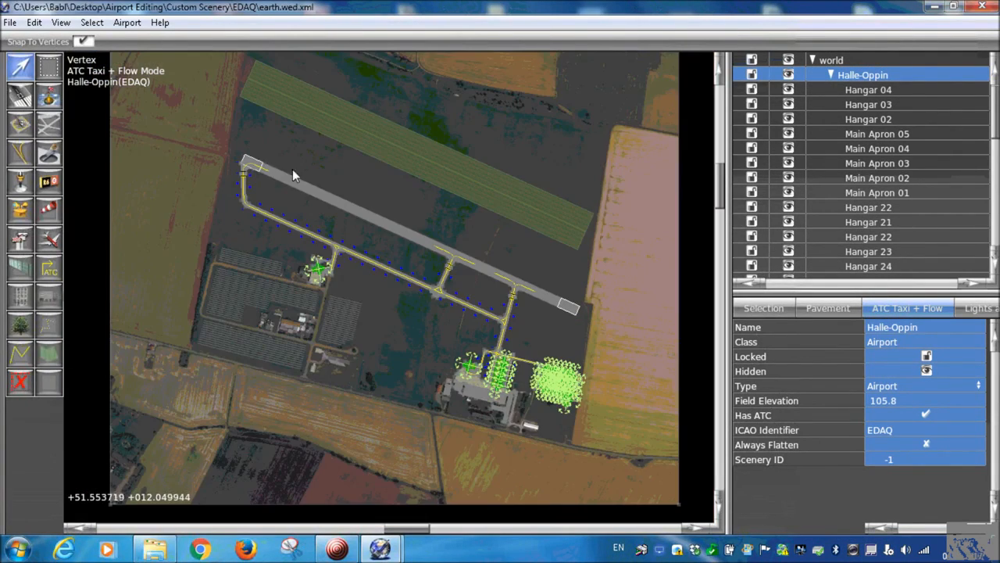
scroll(303, 283, up, 8)
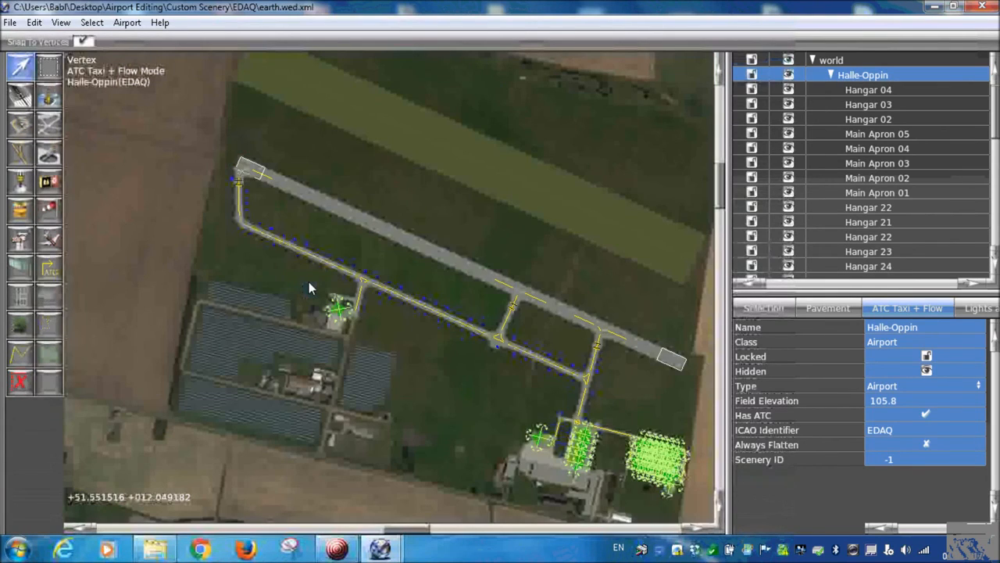
scroll(308, 281, up, 3)
right_drag(439, 428, 376, 275)
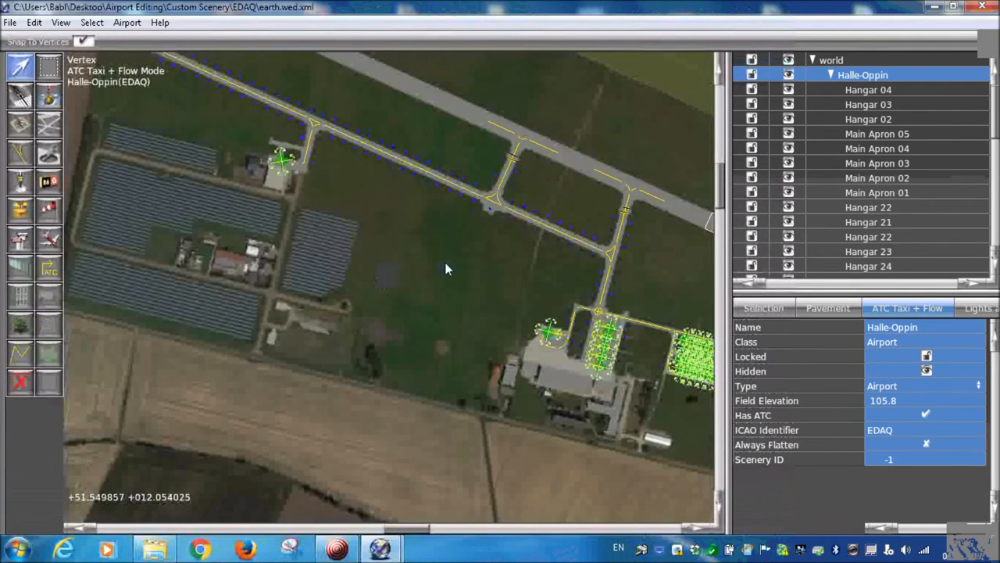
scroll(442, 265, down, 2)
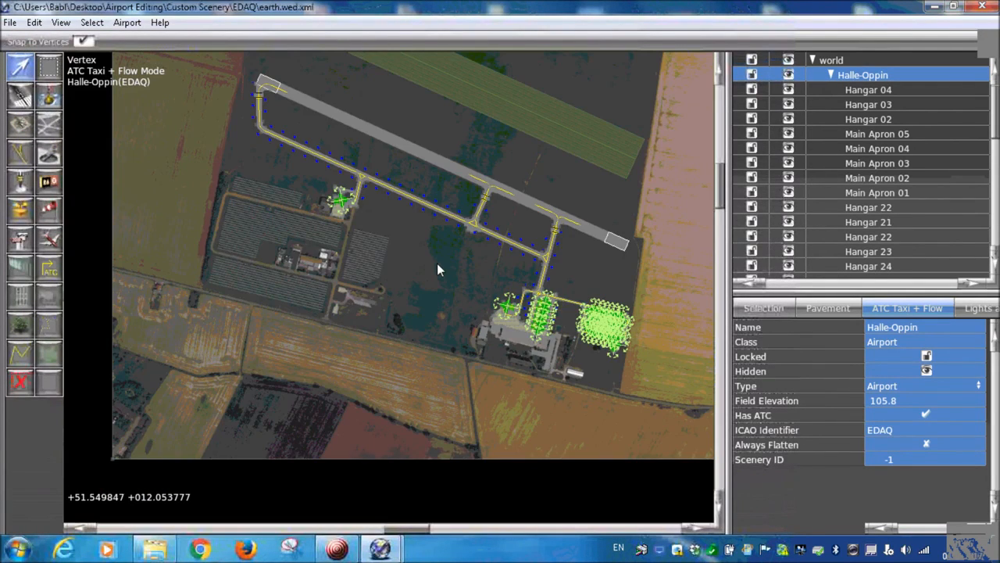